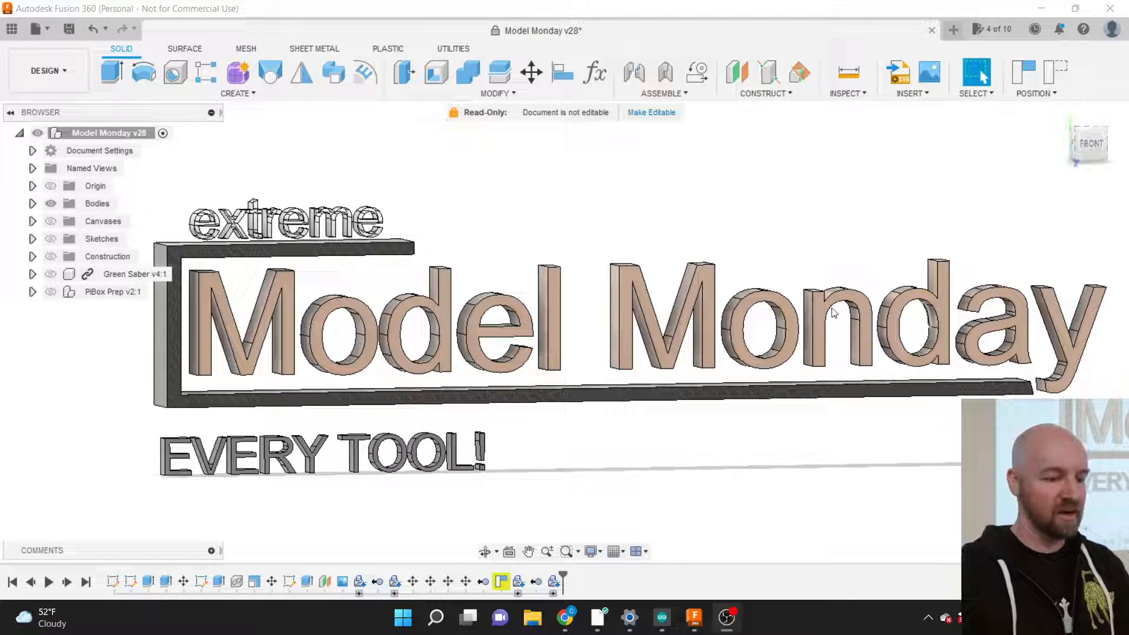
Step: Look through the CREATE and MODIFY tool lists, then start a new empty design
{"action": "left_click", "coordinate": [255, 92]}
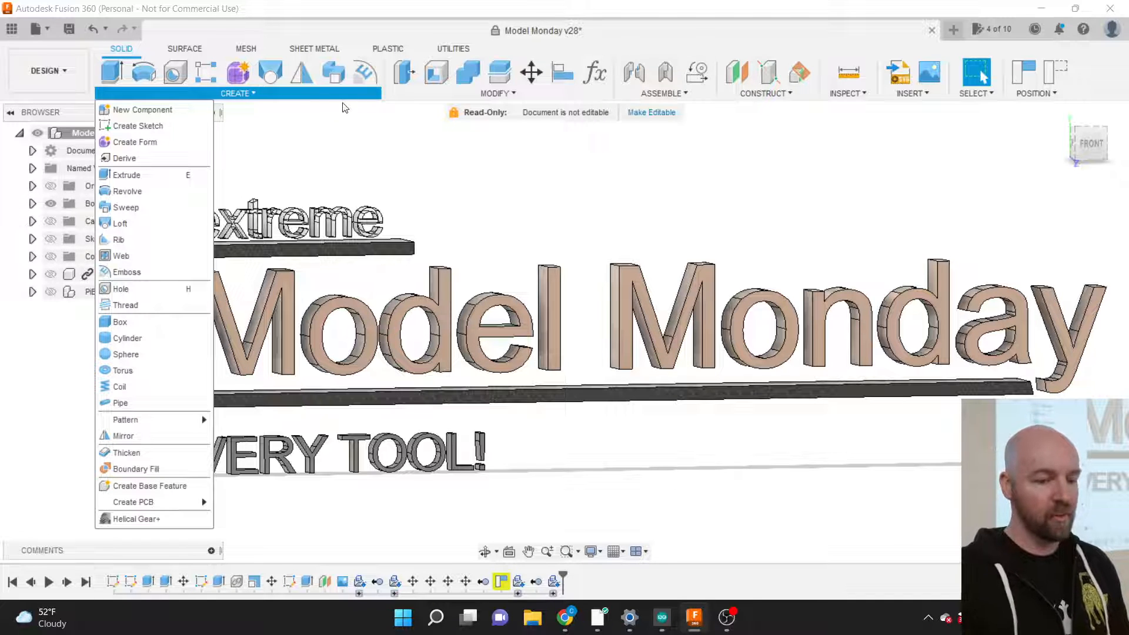
{"action": "left_click", "coordinate": [459, 93]}
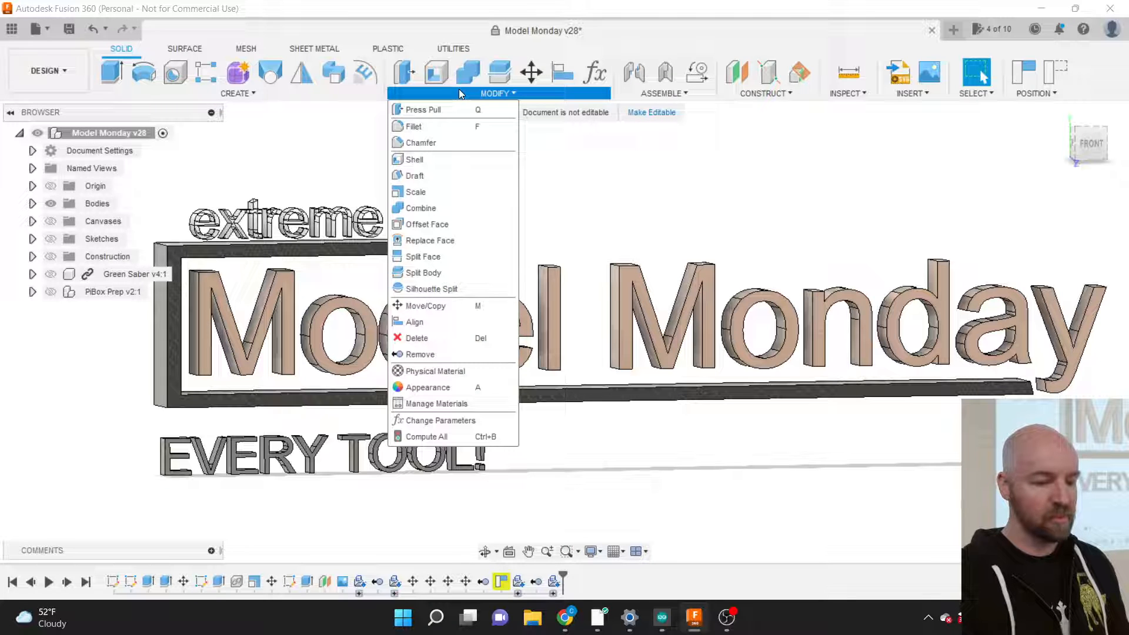
{"action": "mouse_move", "coordinate": [318, 94]}
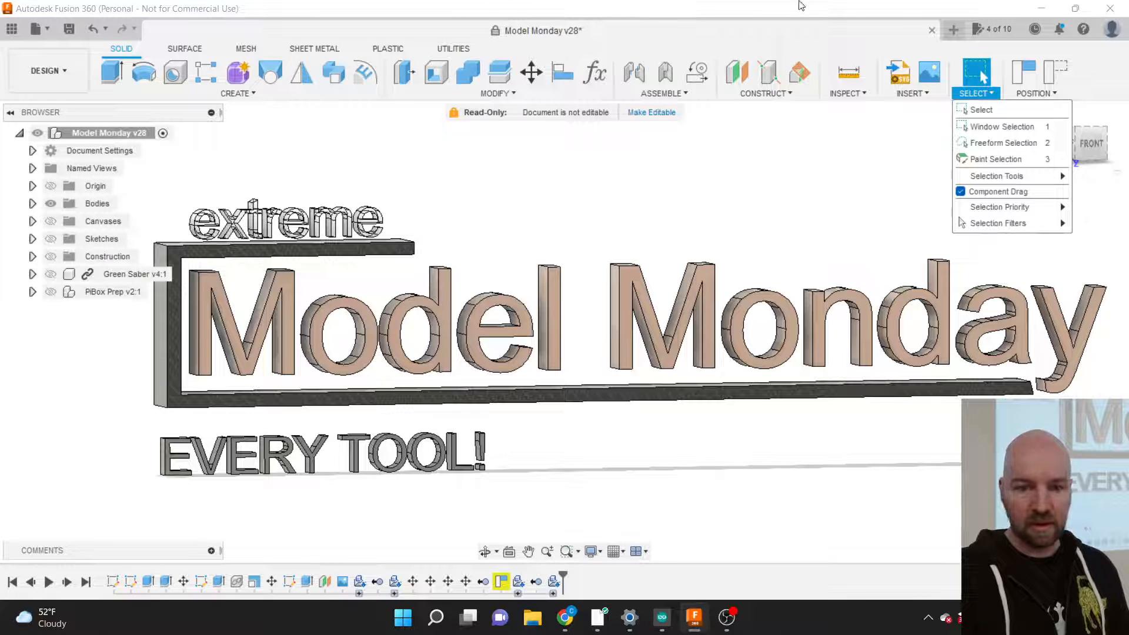
{"action": "key", "text": "Escape"}
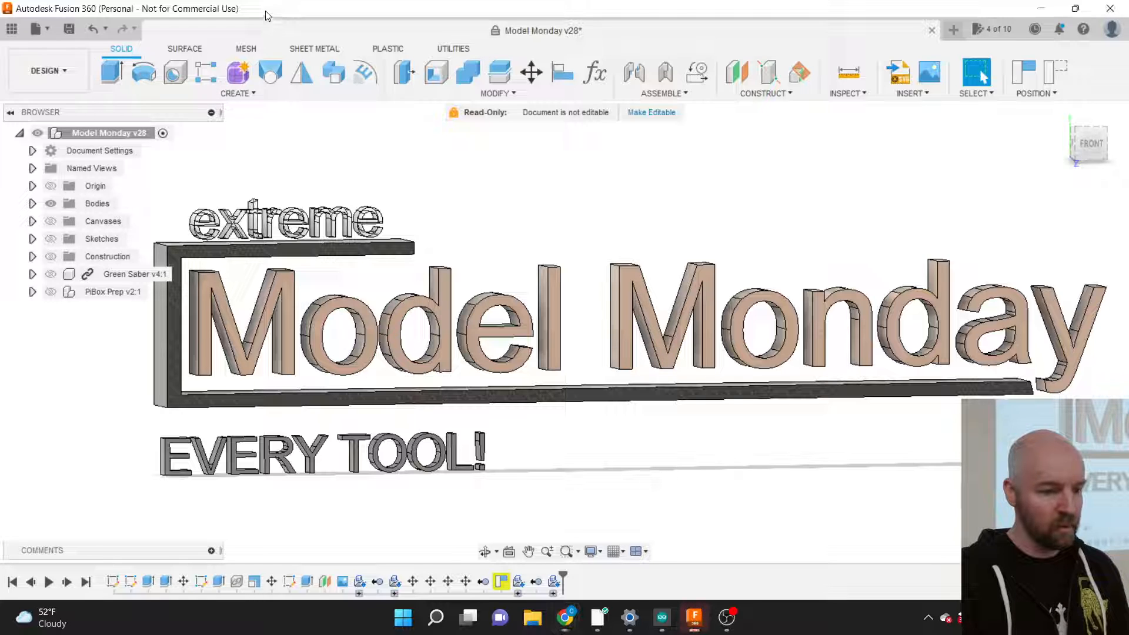
{"action": "left_click", "coordinate": [238, 95]}
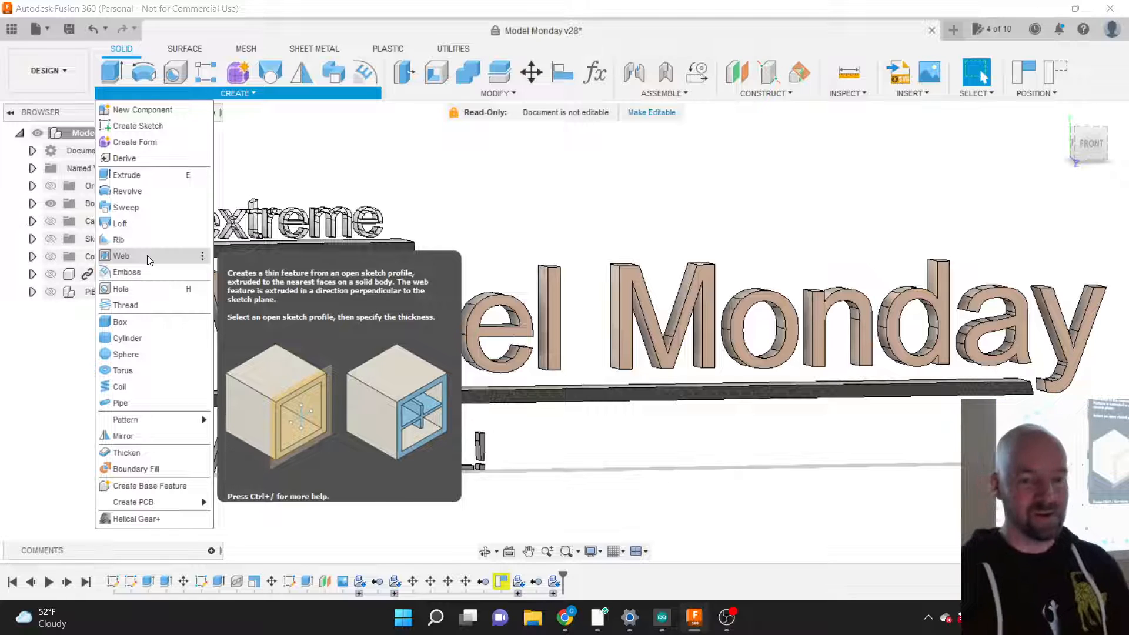
{"action": "left_click", "coordinate": [369, 147]}
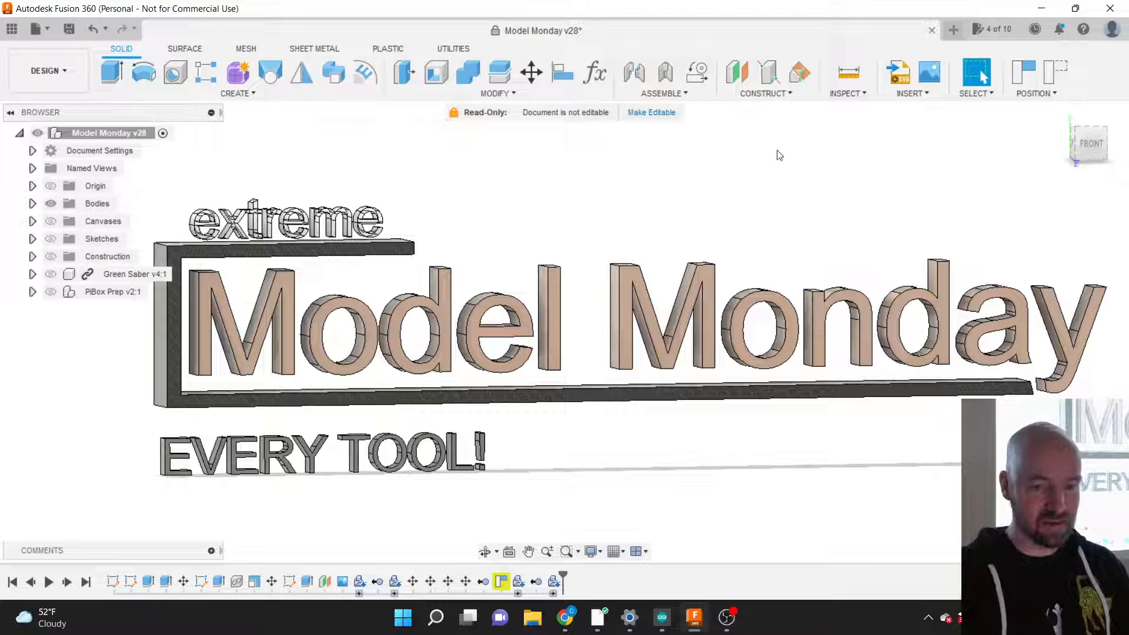
{"action": "left_click", "coordinate": [953, 29]}
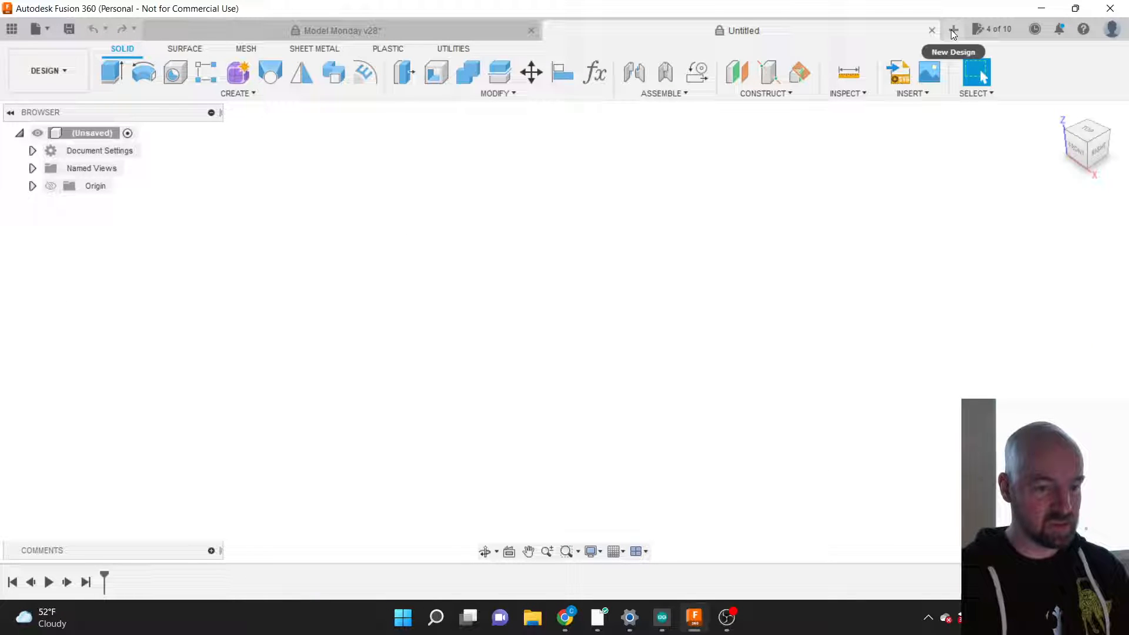
Step: Collapse the root component in the browser and cancel a rename of it
{"action": "left_click", "coordinate": [265, 95]}
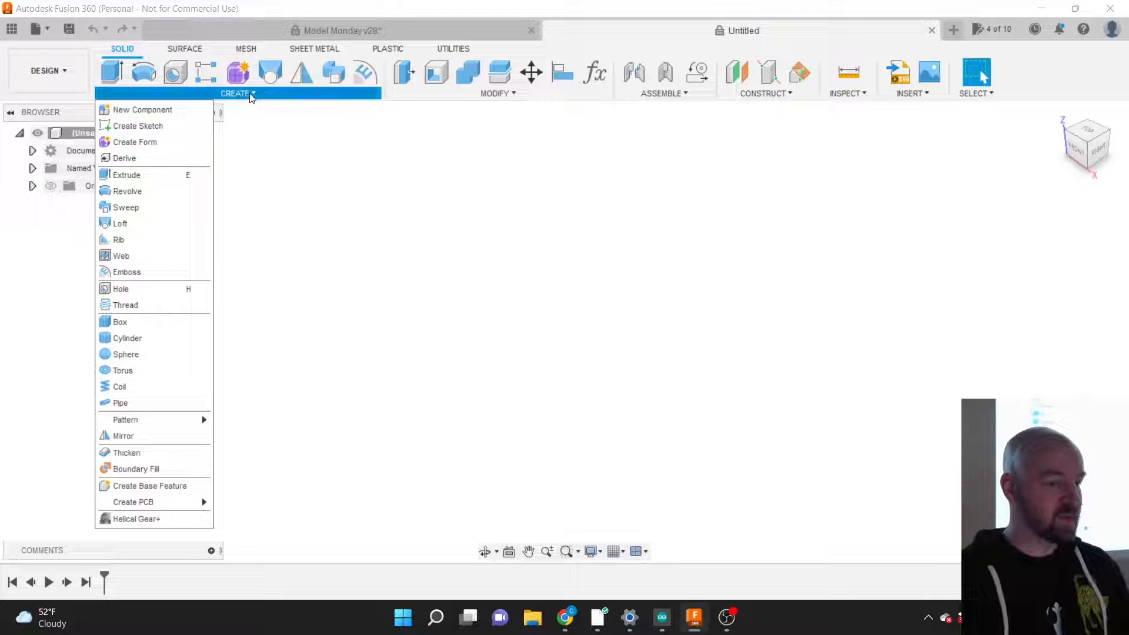
{"action": "left_click", "coordinate": [297, 157]}
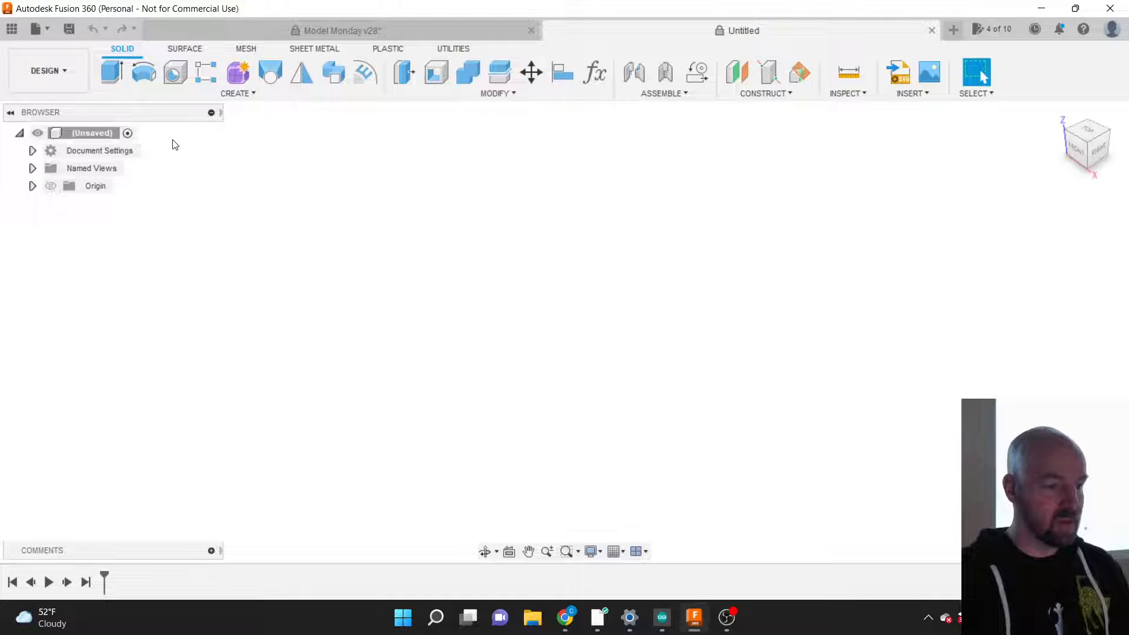
{"action": "left_click", "coordinate": [19, 133]}
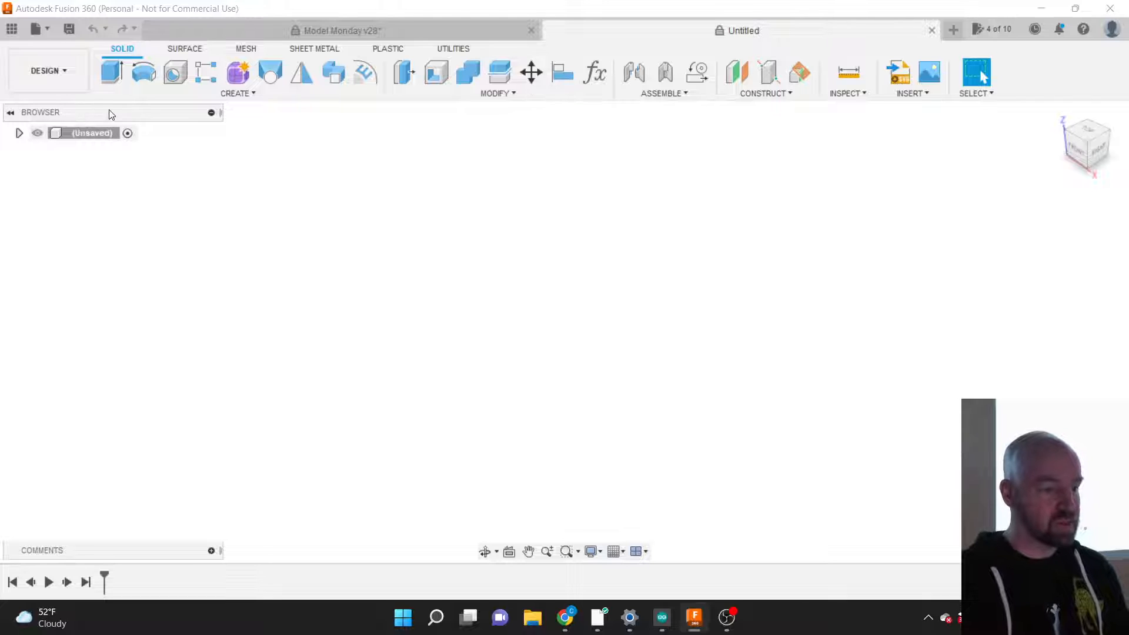
{"action": "double_click", "coordinate": [72, 132]}
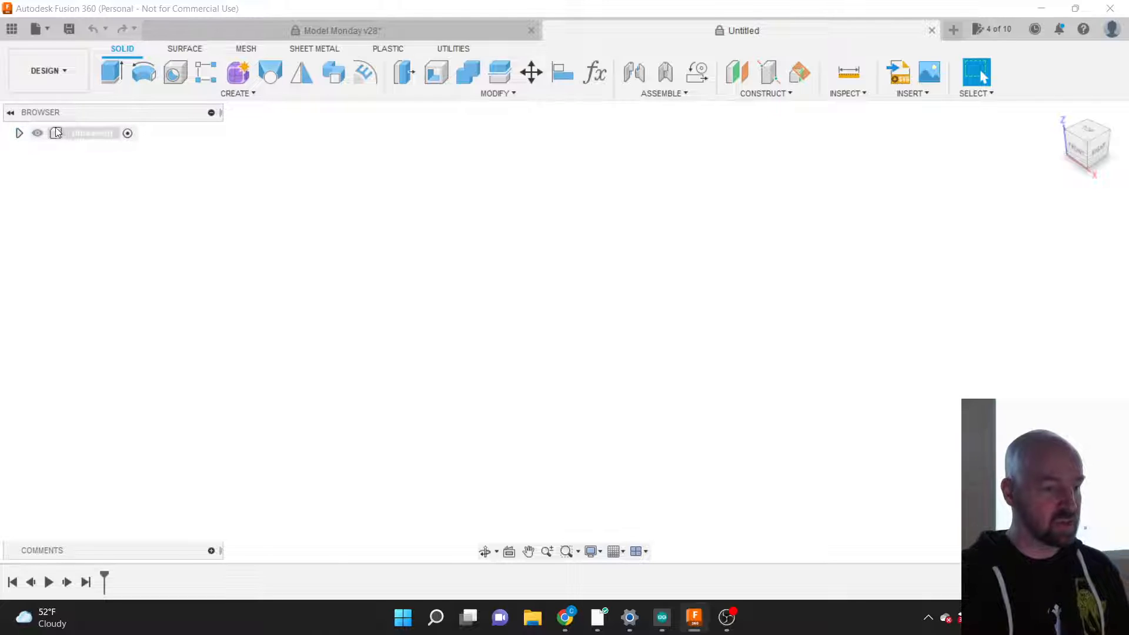
{"action": "left_click", "coordinate": [85, 134]}
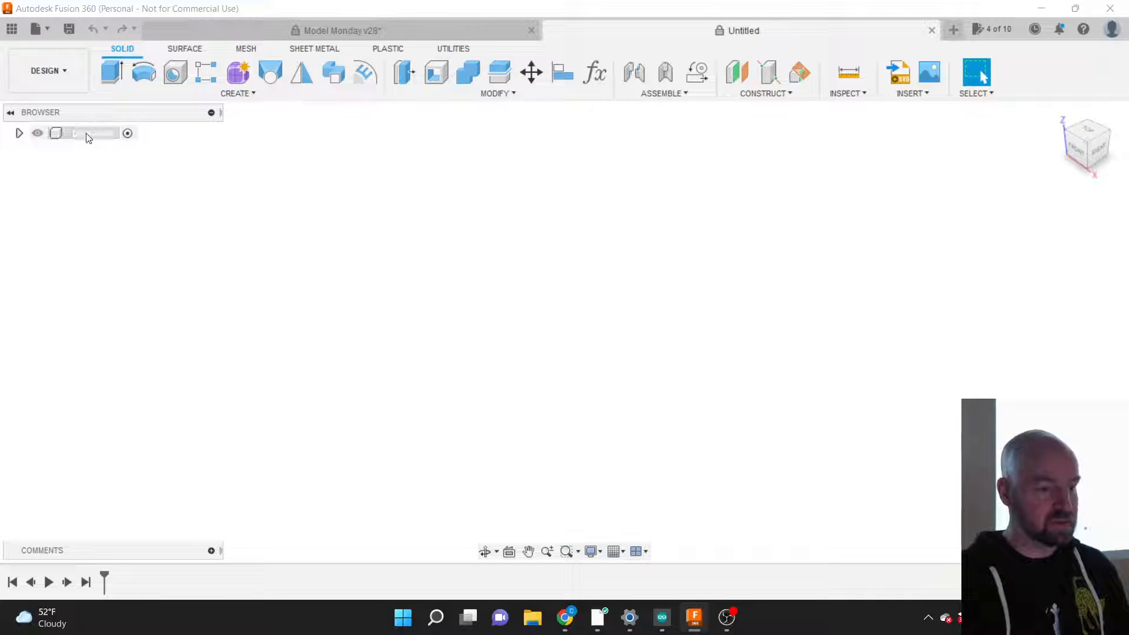
{"action": "key", "text": "Escape"}
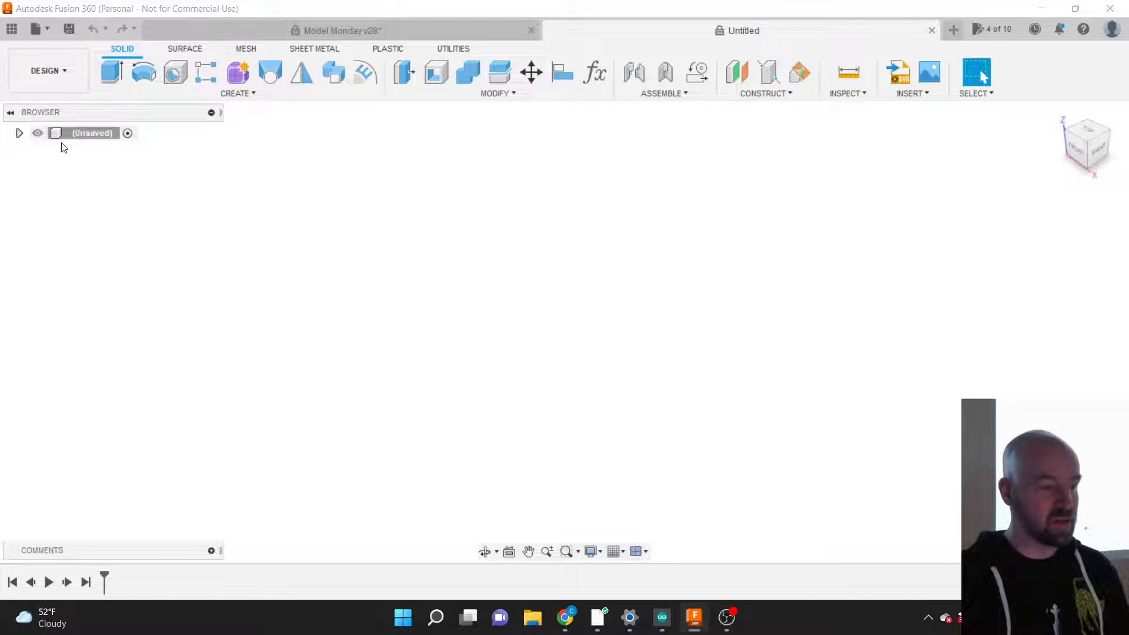
Step: Re-expand the root component, select and clear the Origin folder, and list the creation tools
{"action": "left_click", "coordinate": [19, 133]}
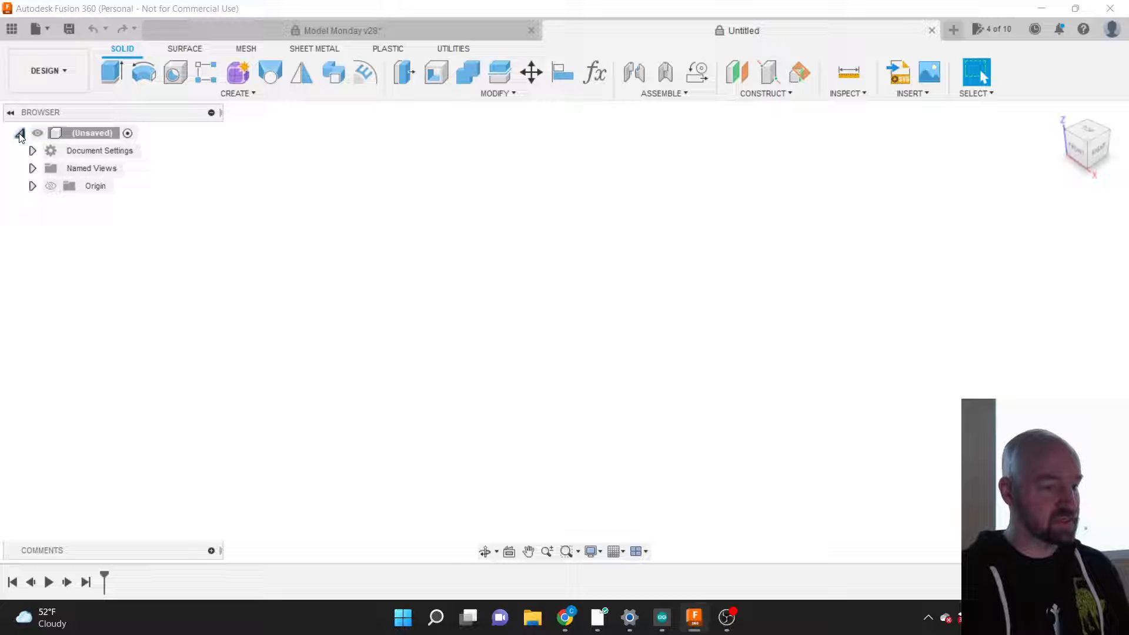
{"action": "left_click", "coordinate": [86, 186]}
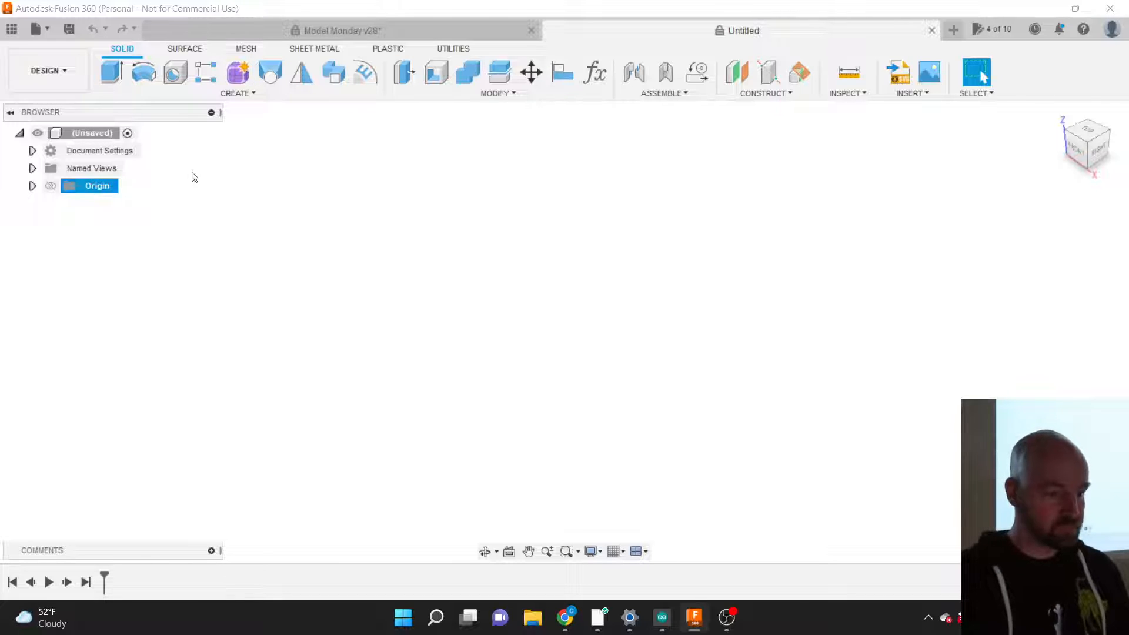
{"action": "left_click", "coordinate": [238, 163]}
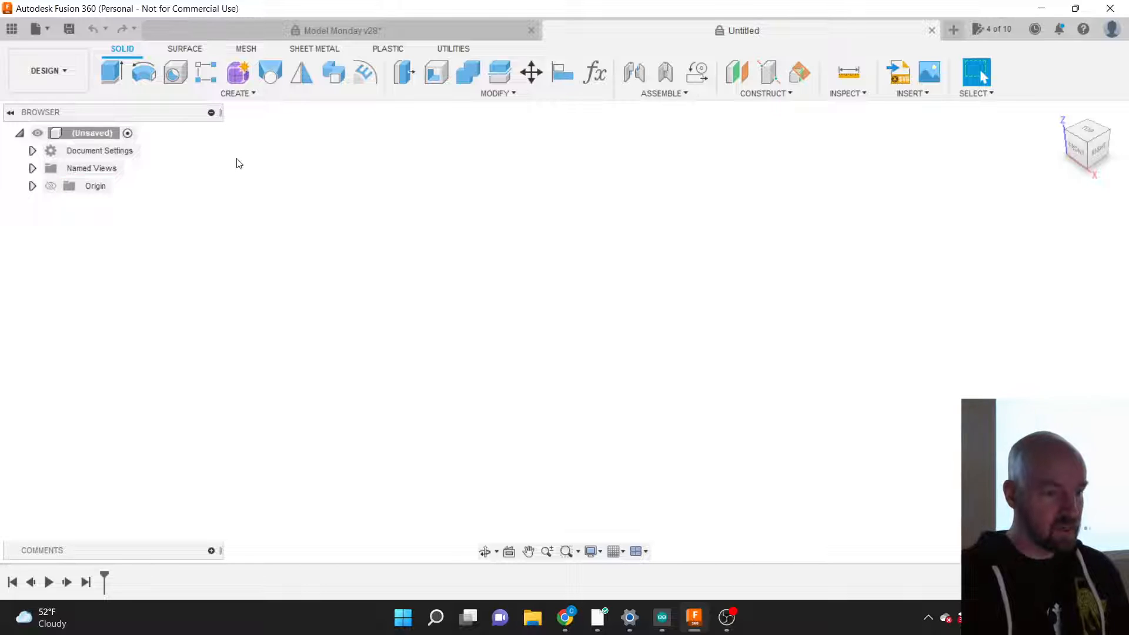
{"action": "left_click", "coordinate": [241, 94]}
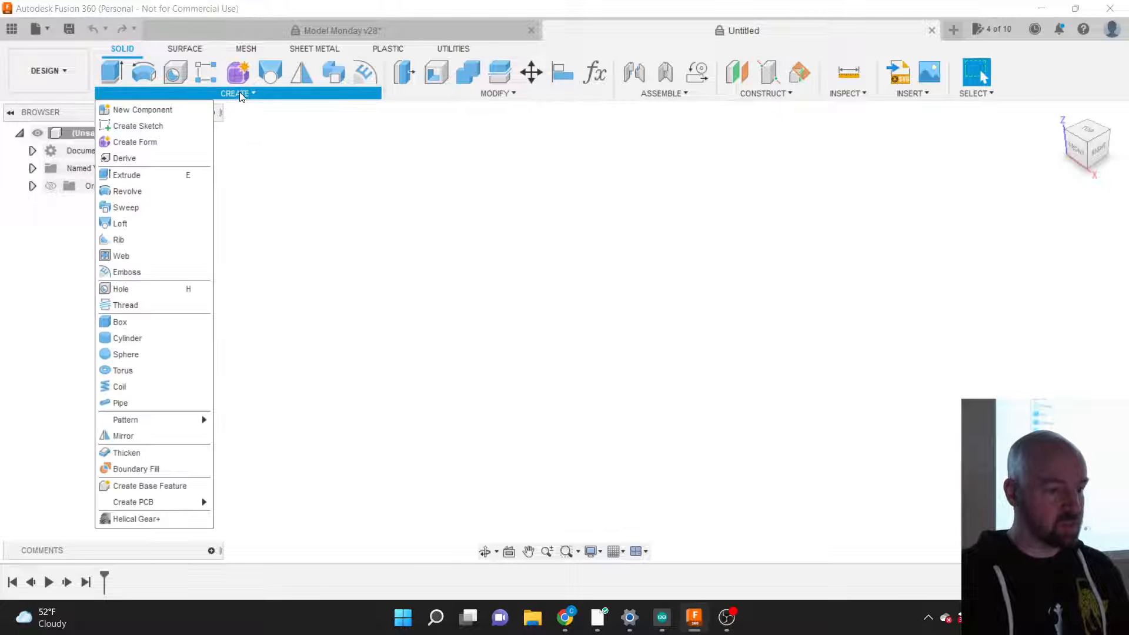
Step: Add a new component named 'Thing' in place of the default Component1
{"action": "left_click", "coordinate": [162, 112]}
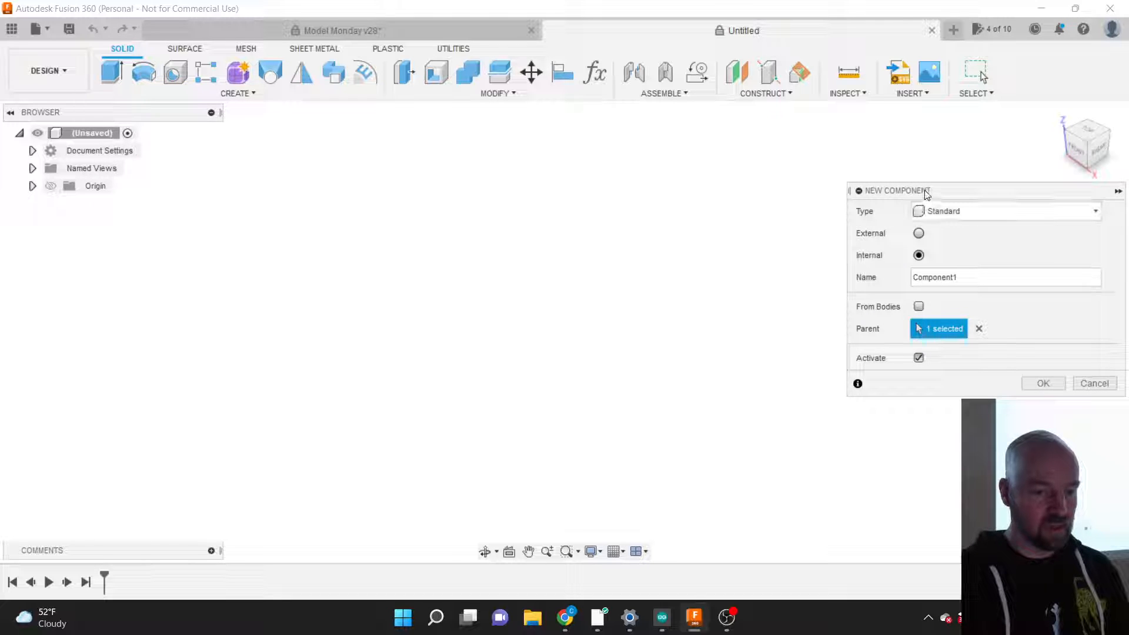
{"action": "left_click_drag", "start_coordinate": [924, 191], "coordinate": [404, 170]}
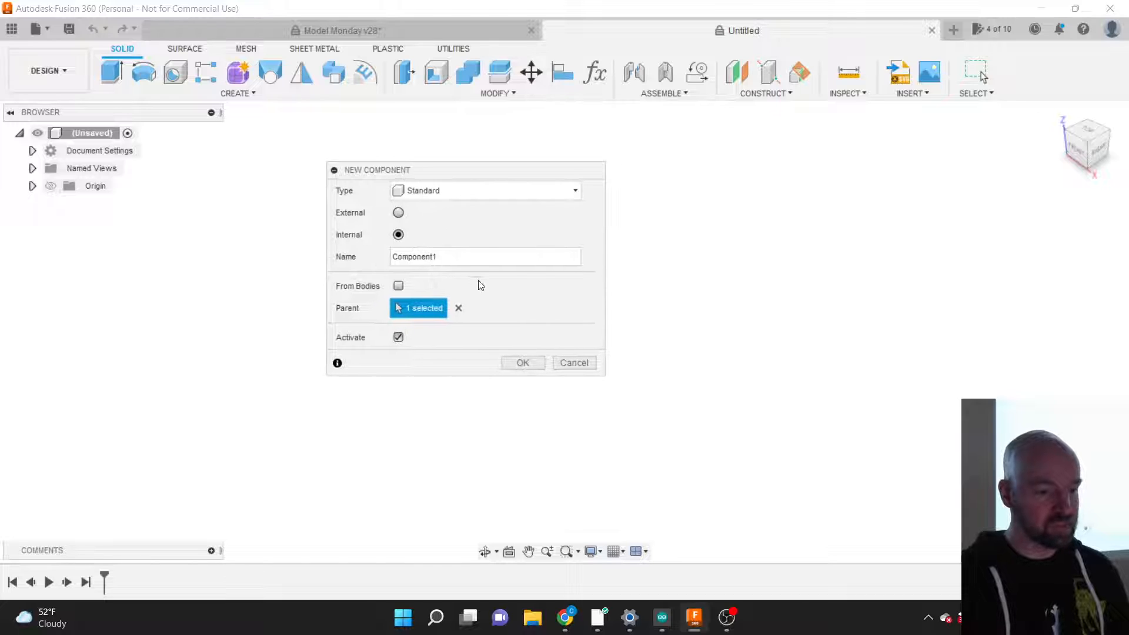
{"action": "left_click", "coordinate": [444, 256]}
{"action": "left_click_drag", "start_coordinate": [444, 256], "coordinate": [370, 254]}
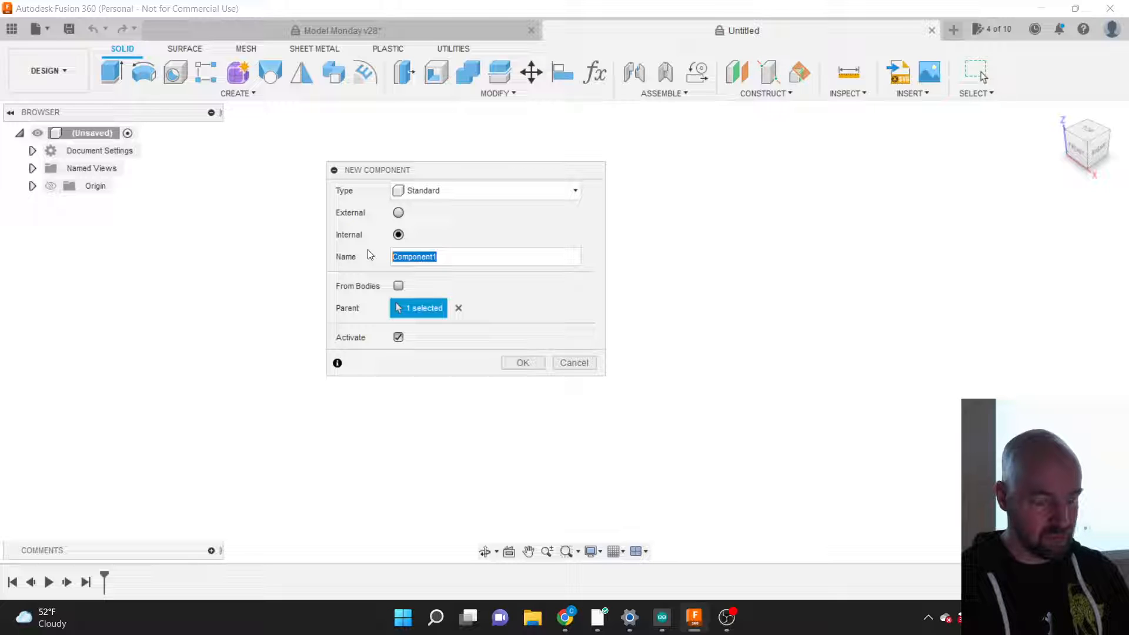
{"action": "type", "text": "Thing"}
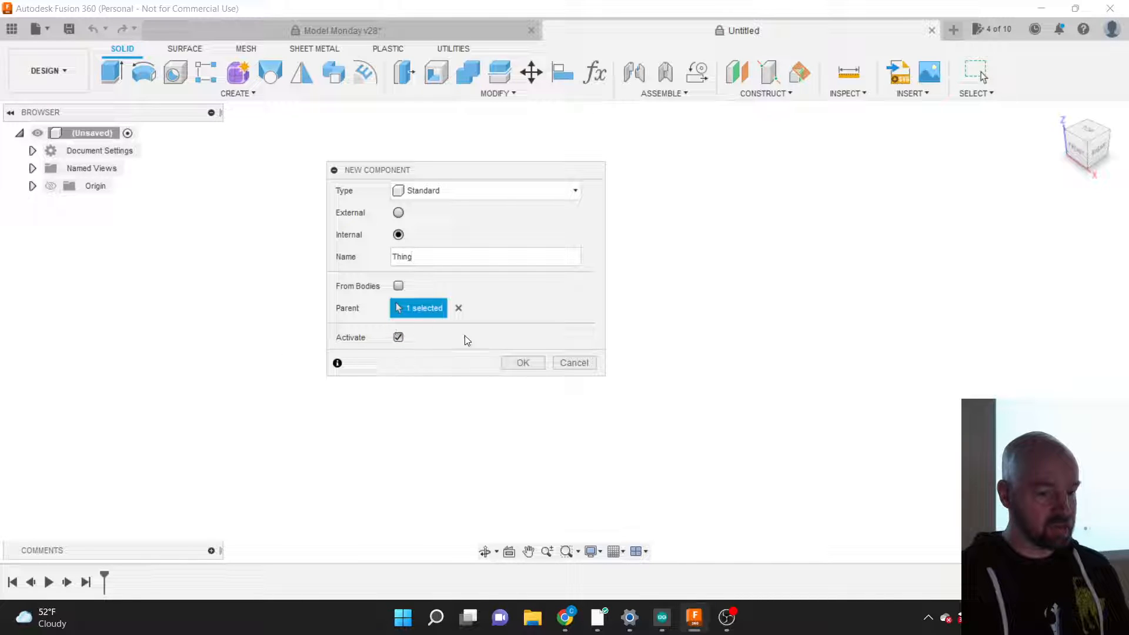
{"action": "left_click", "coordinate": [524, 363]}
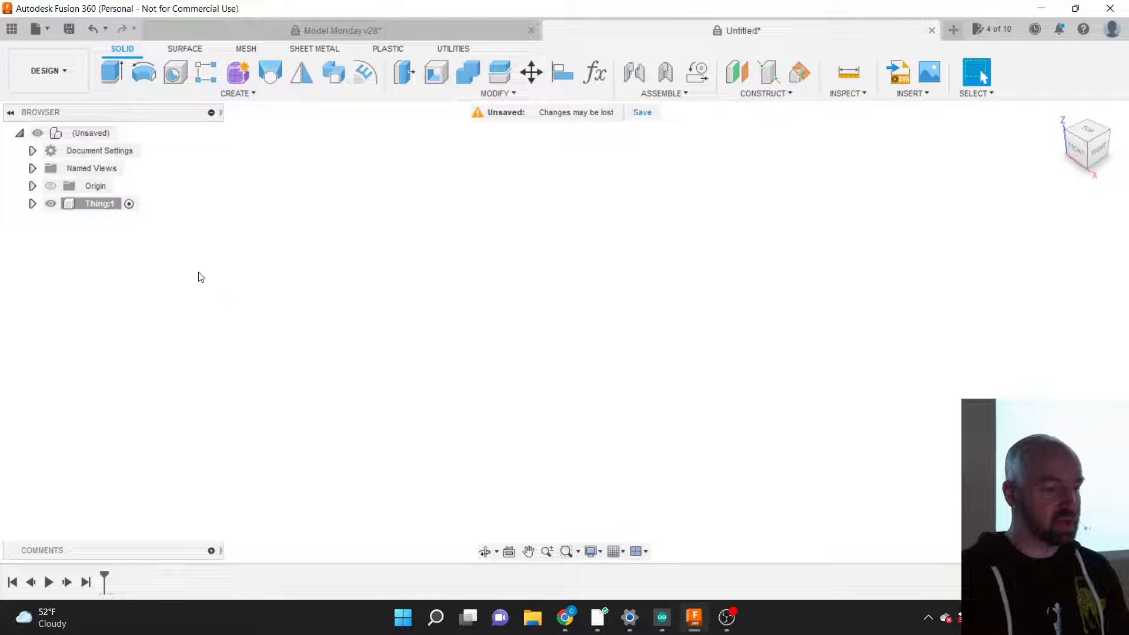
Step: Try renaming Thing:1, activate it, then make the root design active again
{"action": "double_click", "coordinate": [113, 206]}
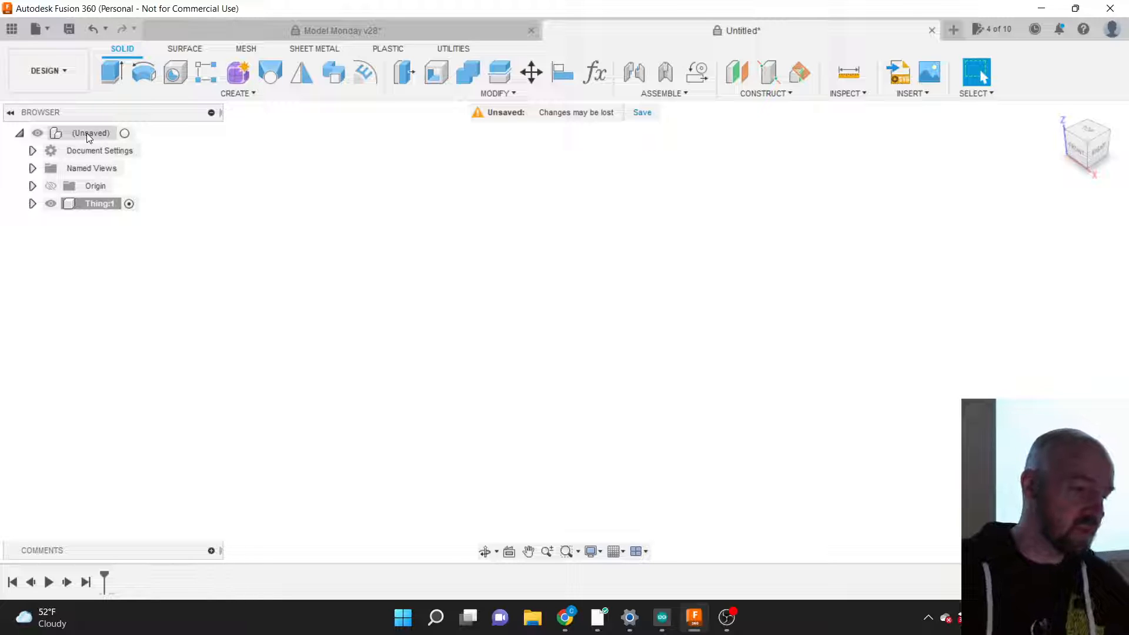
{"action": "left_click", "coordinate": [103, 203]}
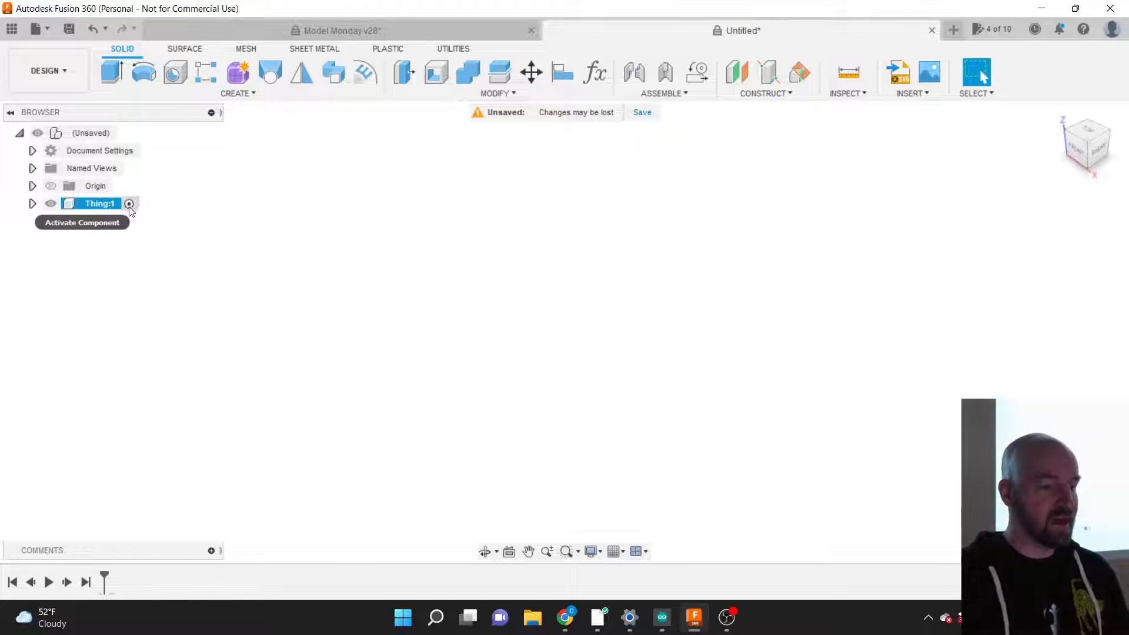
{"action": "left_click", "coordinate": [129, 206]}
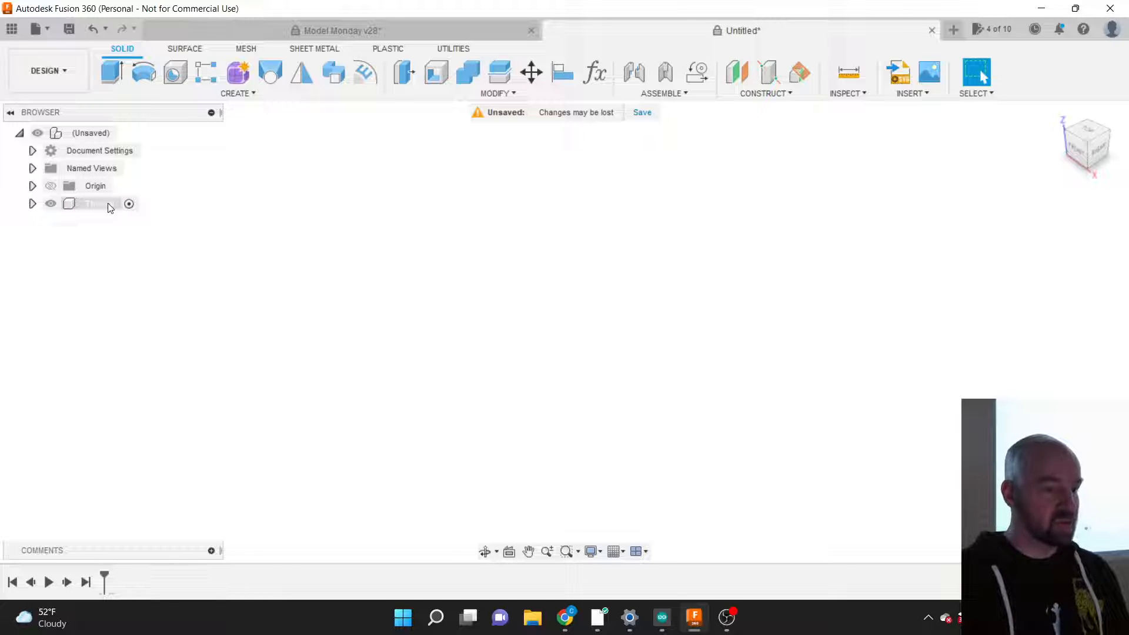
{"action": "left_click", "coordinate": [106, 204]}
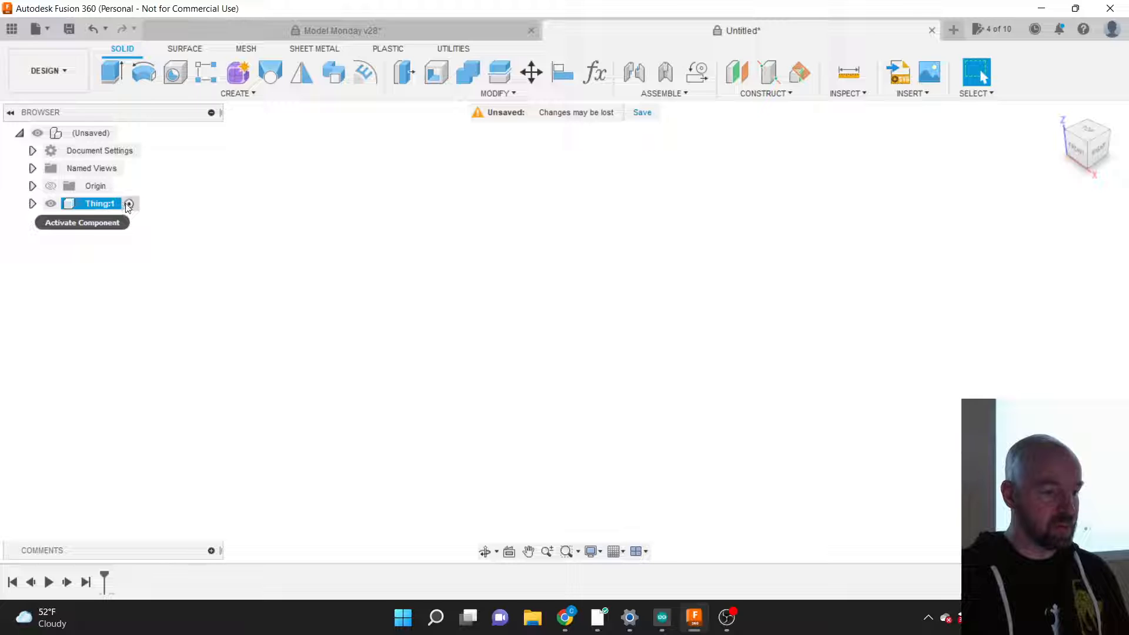
{"action": "left_click", "coordinate": [129, 204]}
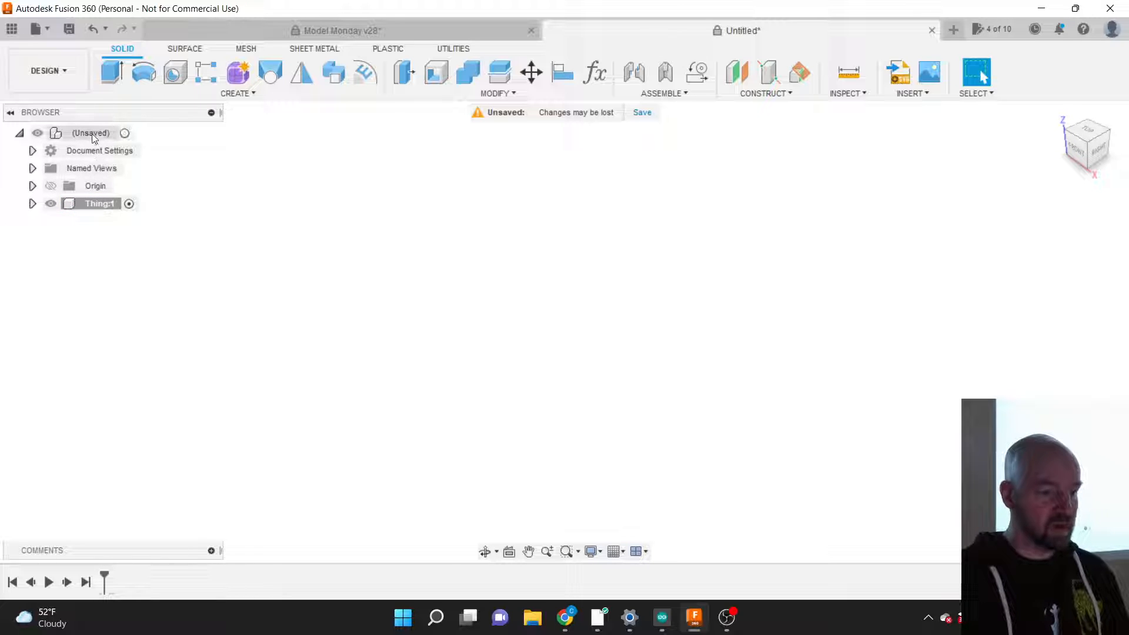
{"action": "left_click", "coordinate": [124, 134]}
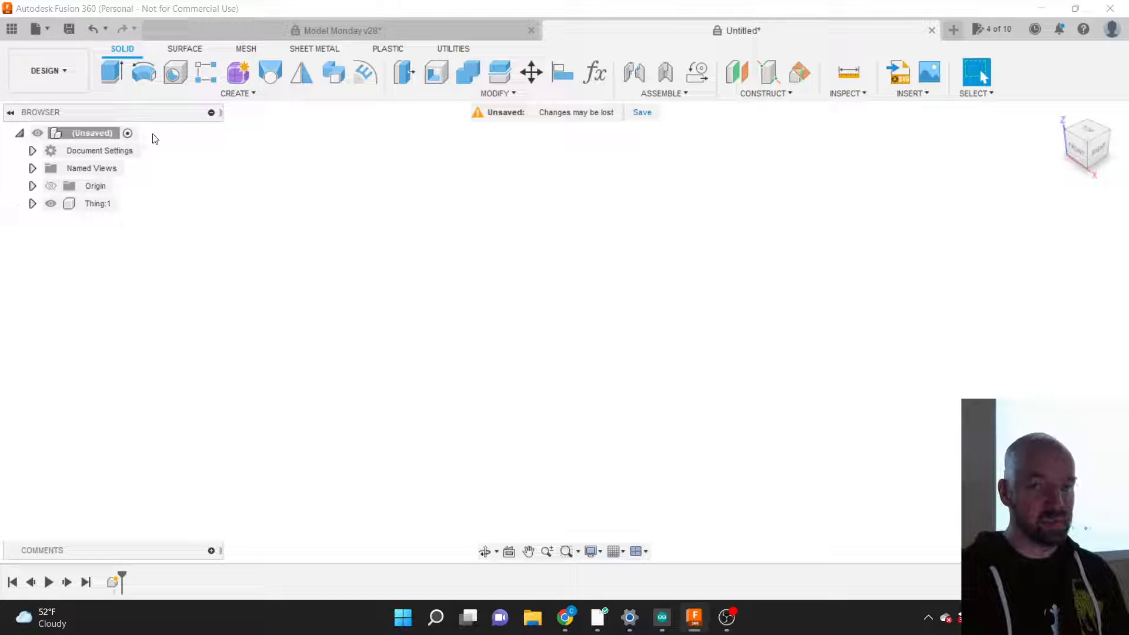
Step: Reactivate Thing:1, expand its contents, and list the creation commands
{"action": "left_click", "coordinate": [216, 93]}
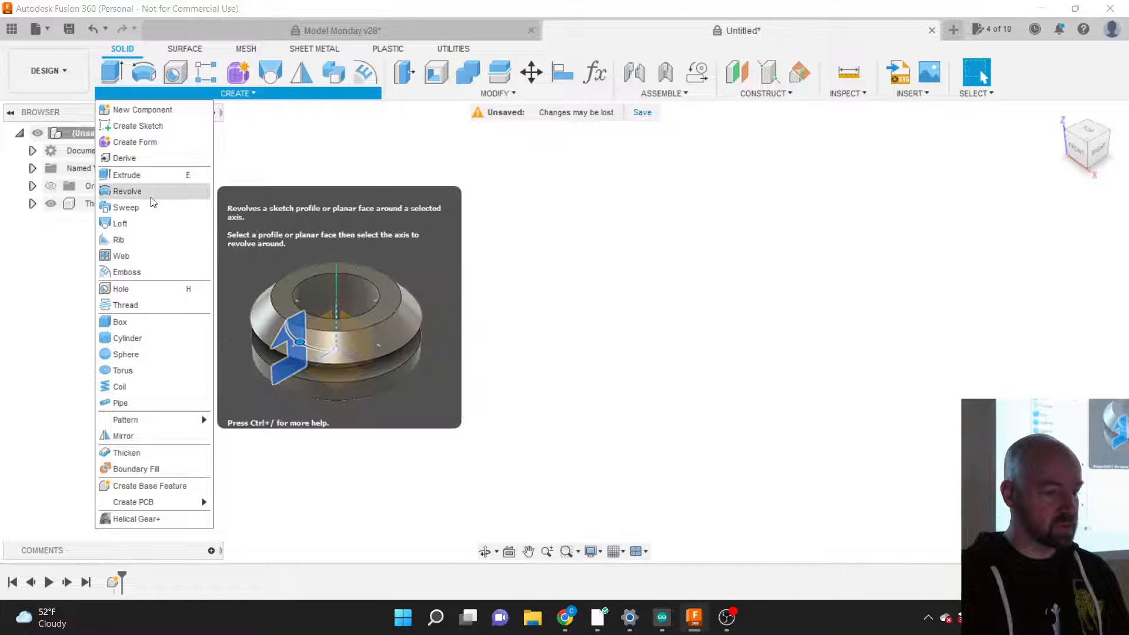
{"action": "left_click", "coordinate": [221, 96]}
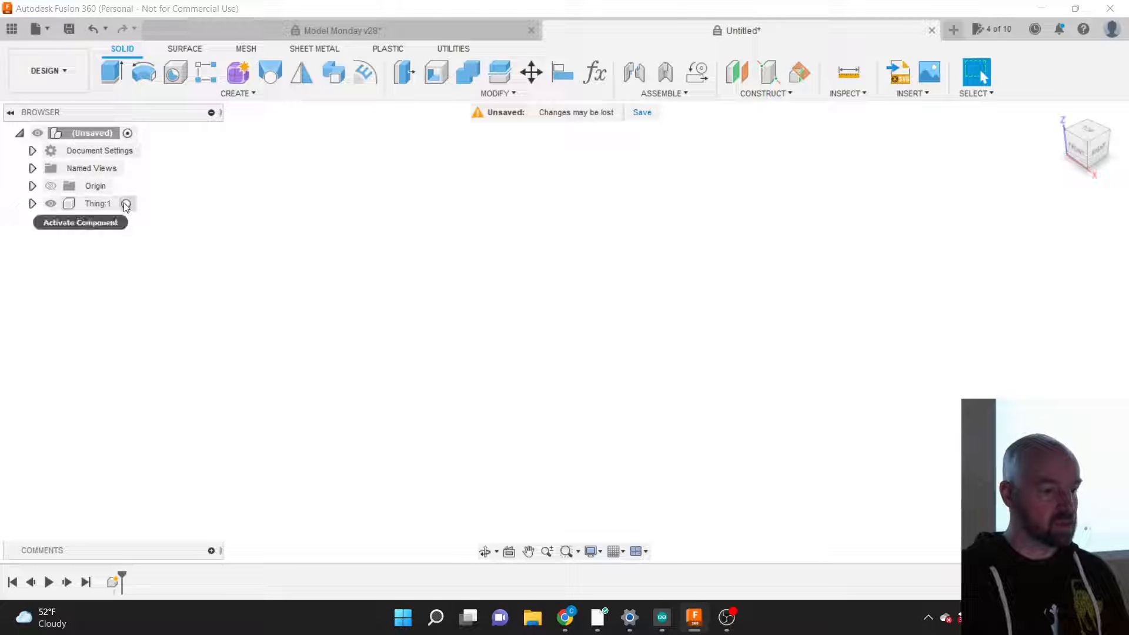
{"action": "left_click", "coordinate": [125, 205]}
{"action": "left_click", "coordinate": [126, 204]}
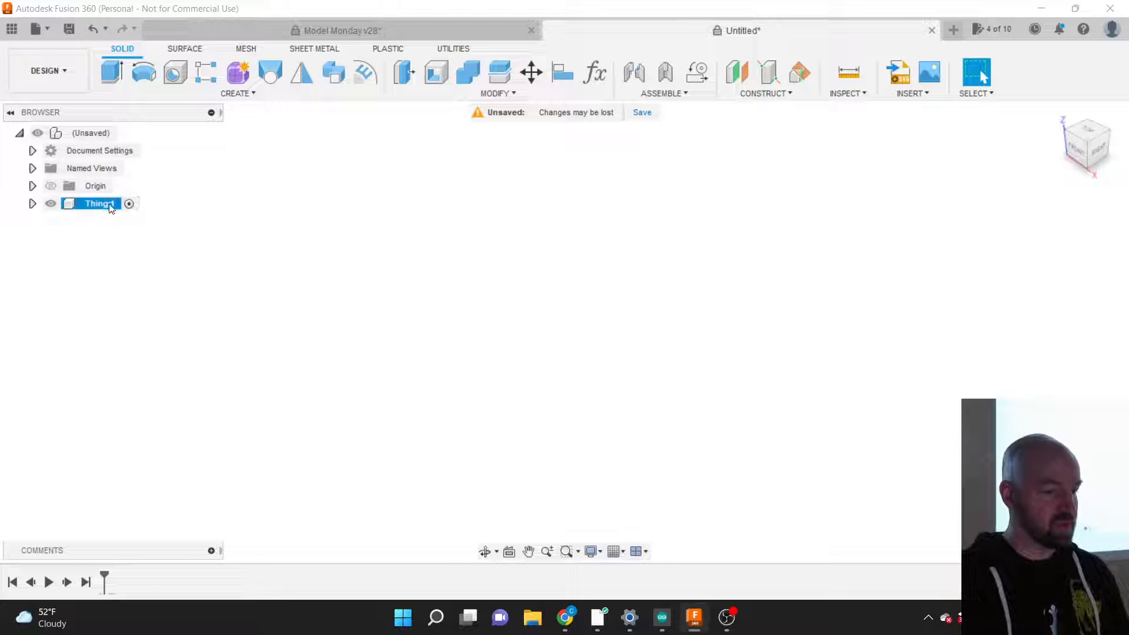
{"action": "left_click", "coordinate": [33, 204]}
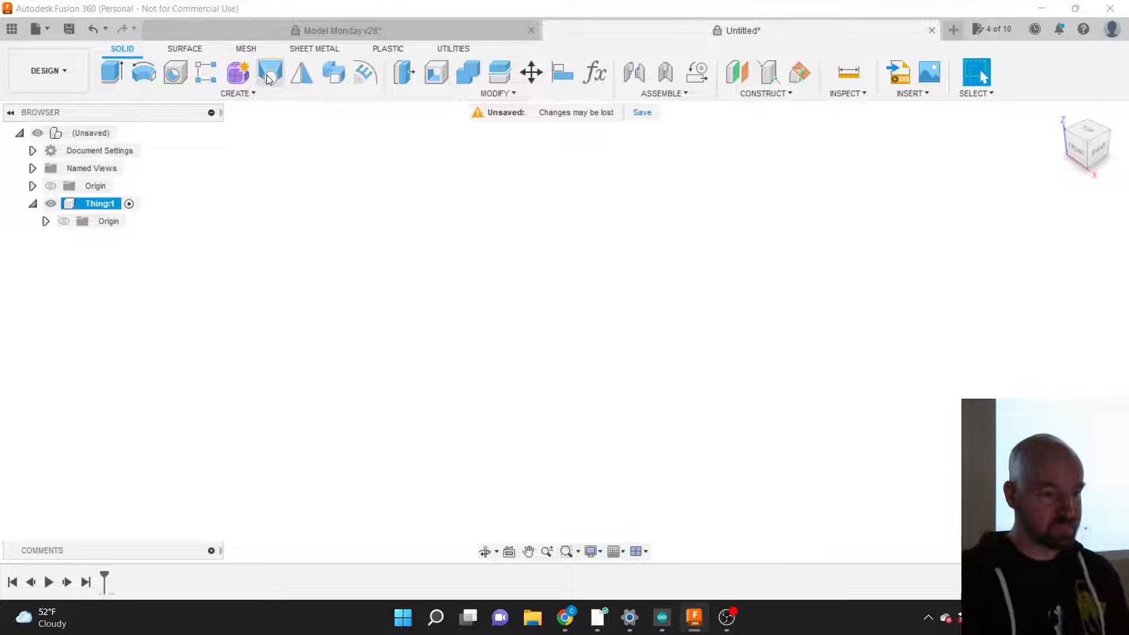
{"action": "left_click", "coordinate": [246, 94]}
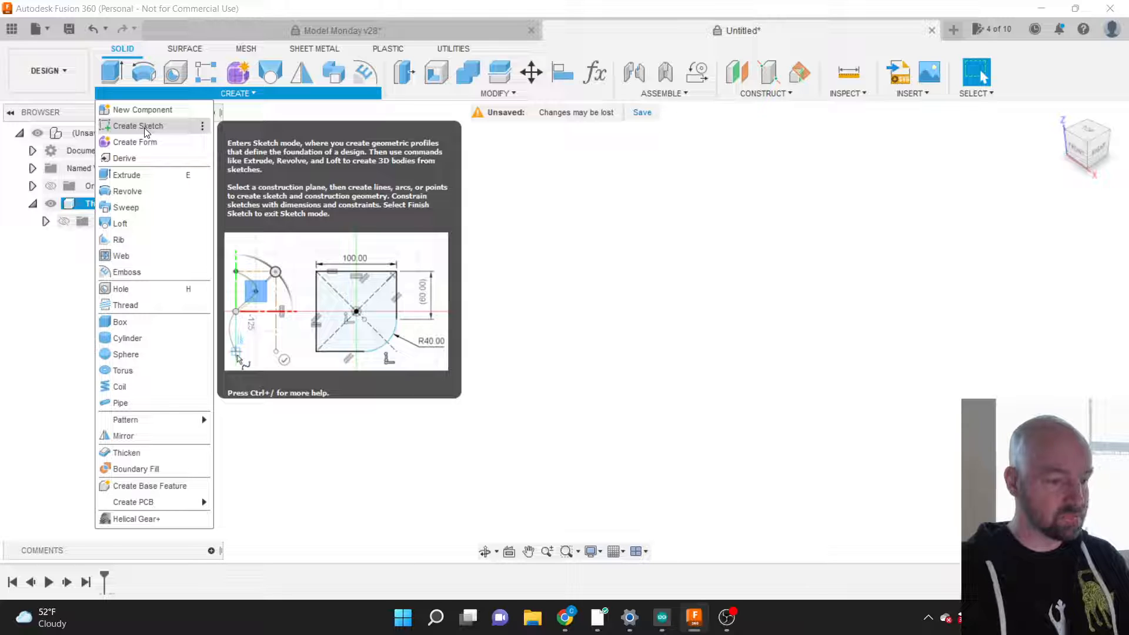
Step: Start a new sketch on the ground (XY) plane after orbiting to see the origin planes
{"action": "left_click", "coordinate": [144, 127]}
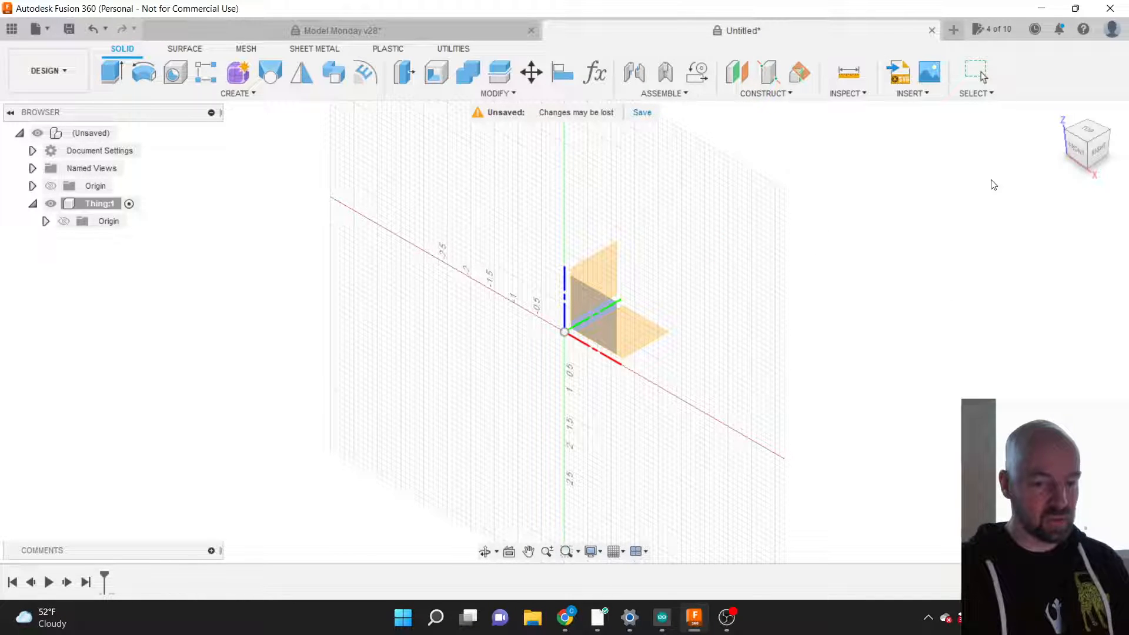
{"action": "left_click", "coordinate": [1086, 151]}
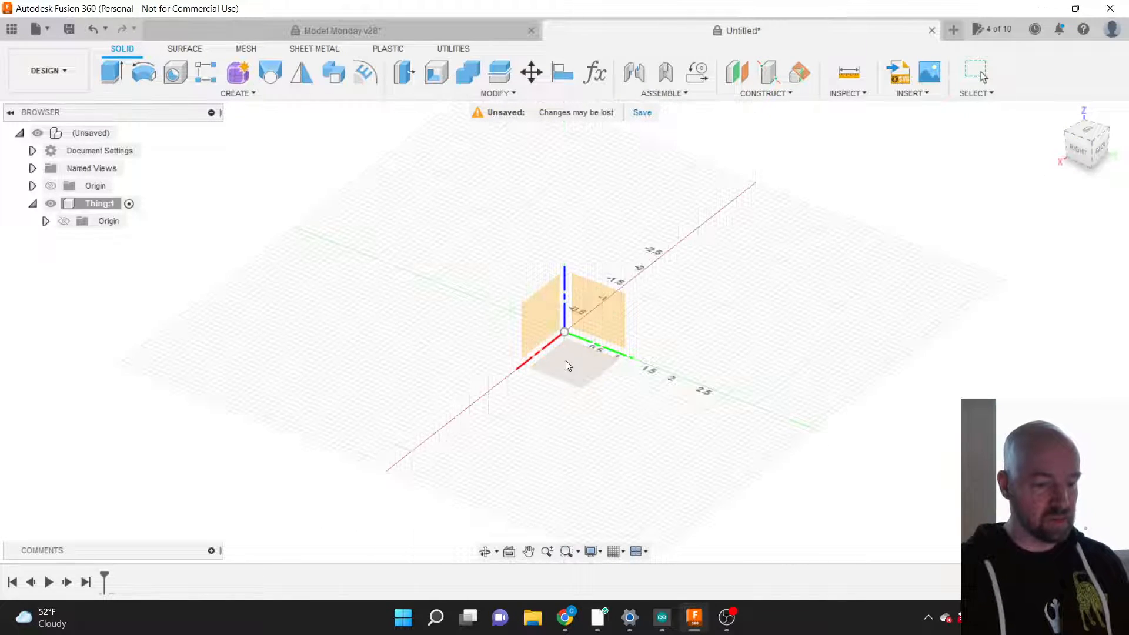
{"action": "left_click", "coordinate": [590, 307]}
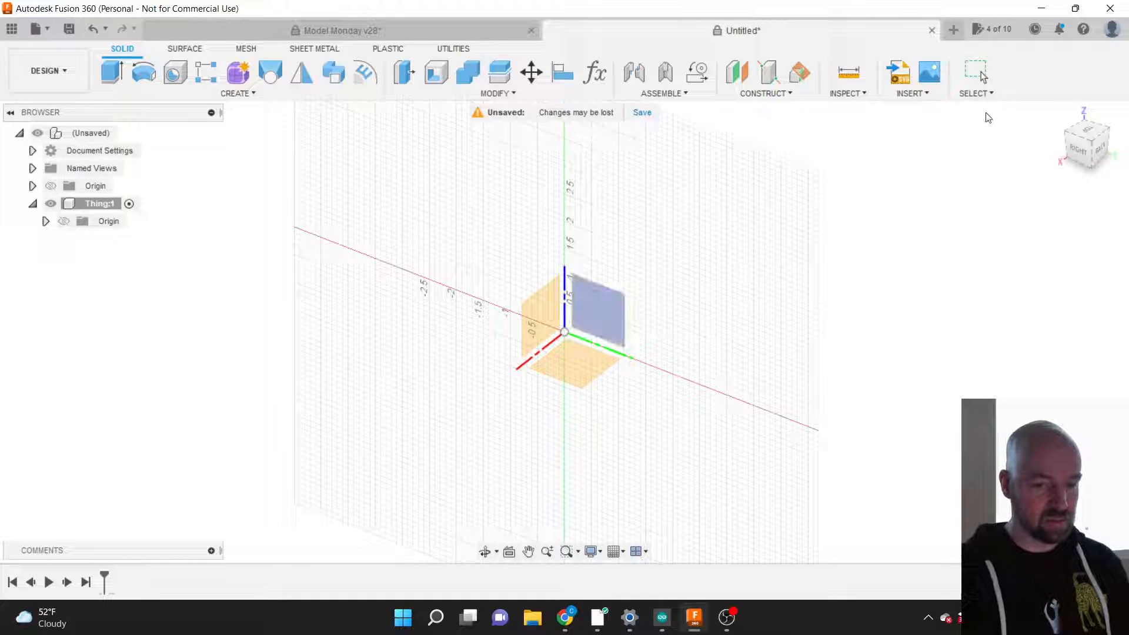
{"action": "left_click", "coordinate": [1074, 136]}
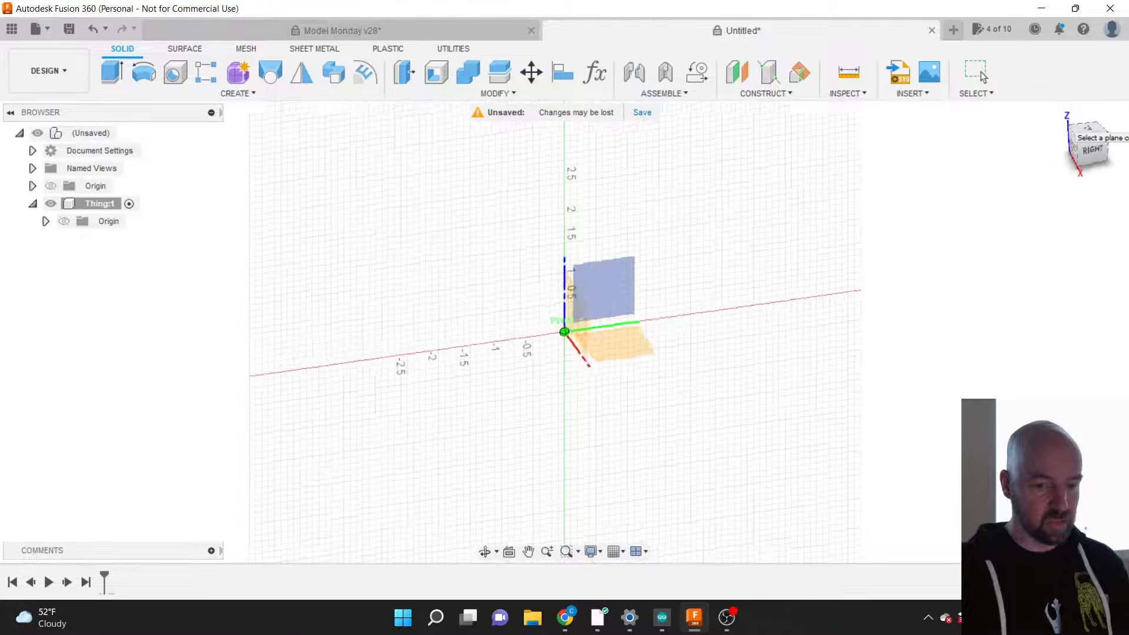
{"action": "left_click", "coordinate": [1073, 134]}
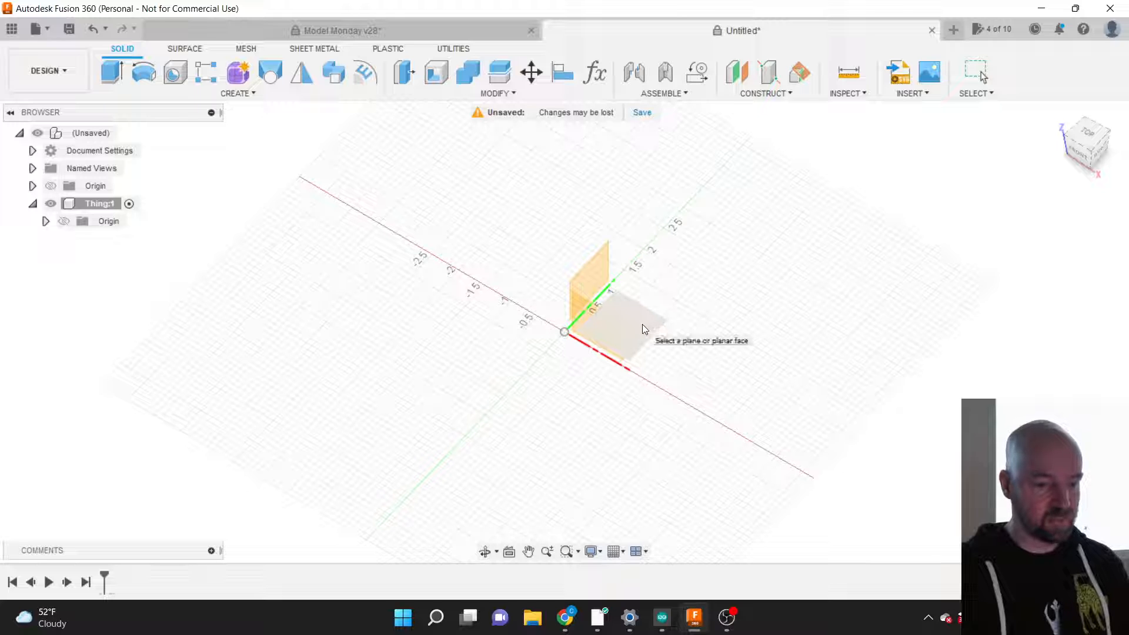
{"action": "left_click", "coordinate": [643, 325]}
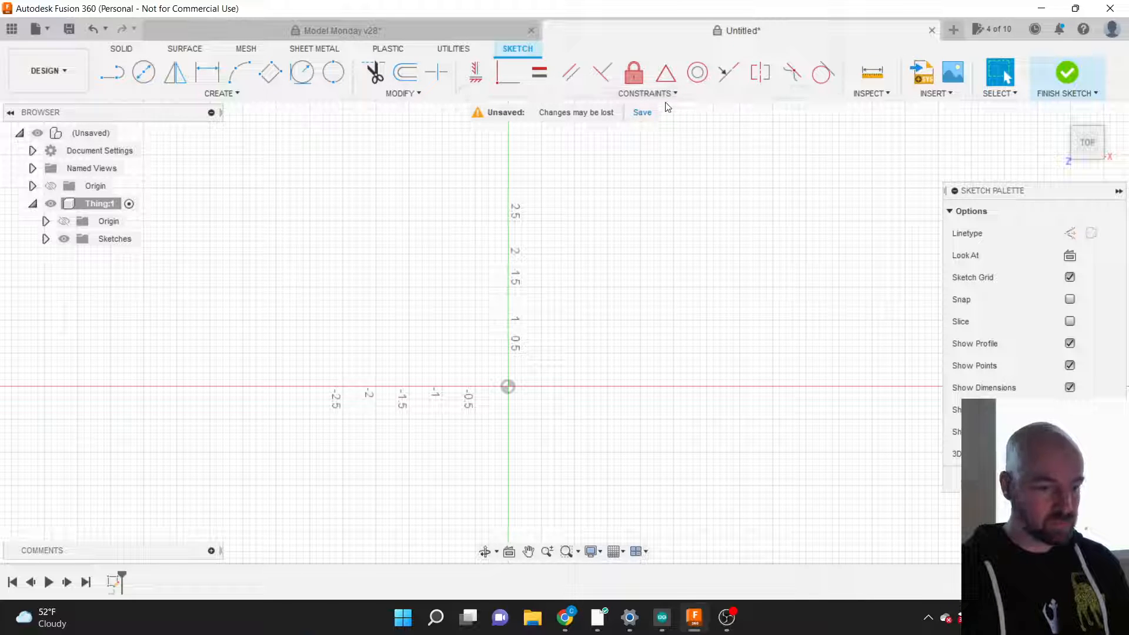
Step: Browse the Rectangle and Circle sketch tools, then finish the sketch with nothing drawn
{"action": "left_click", "coordinate": [238, 94]}
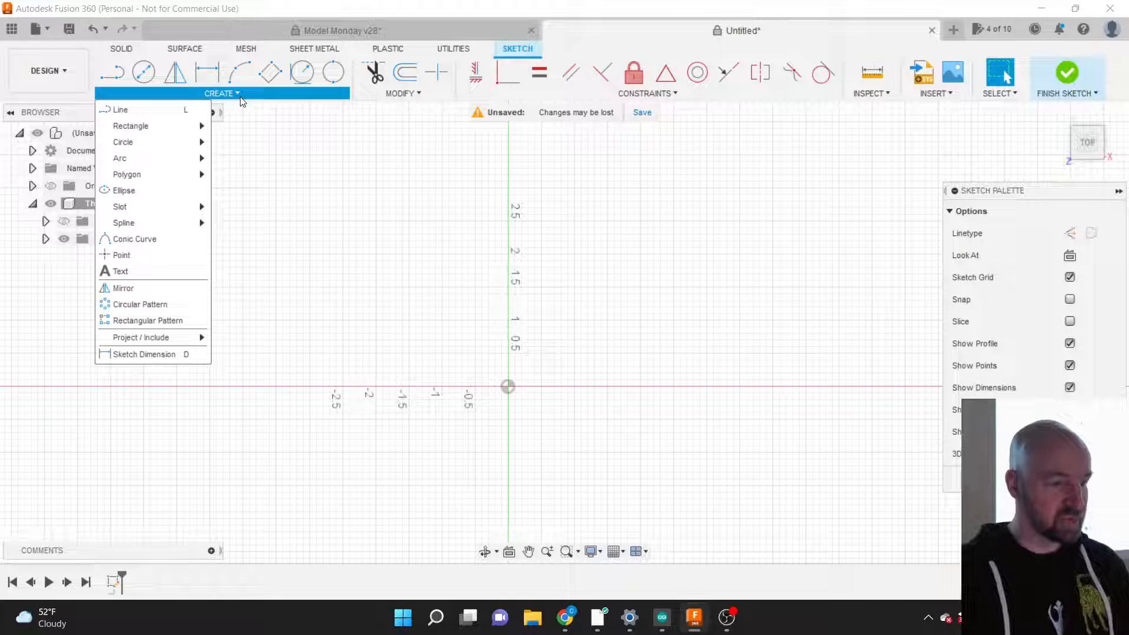
{"action": "mouse_move", "coordinate": [195, 126]}
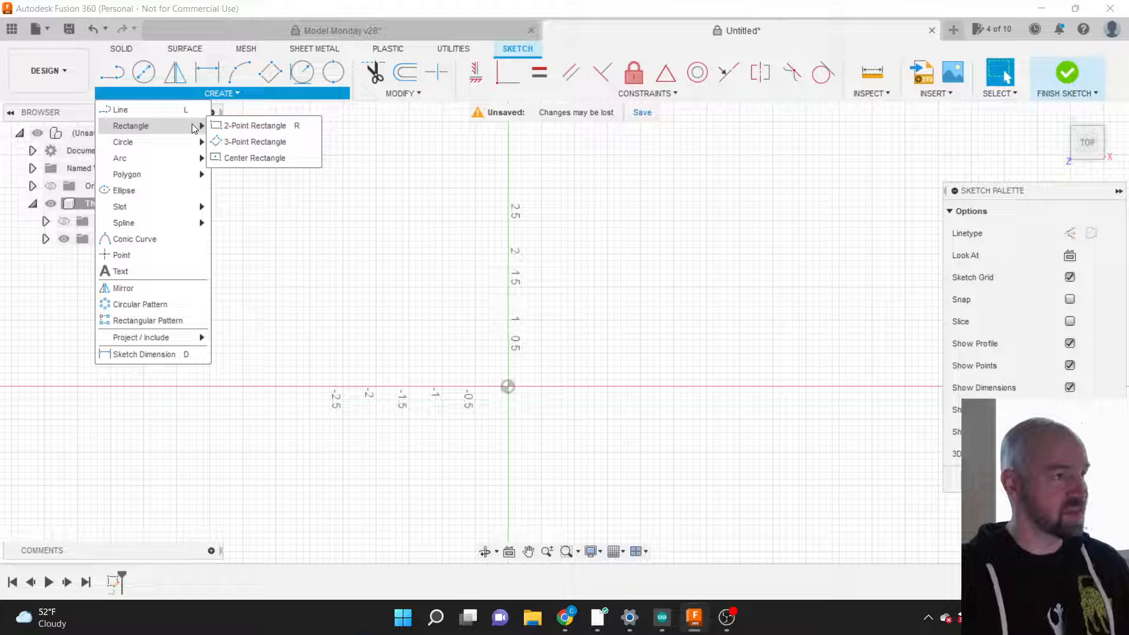
{"action": "mouse_move", "coordinate": [191, 147]}
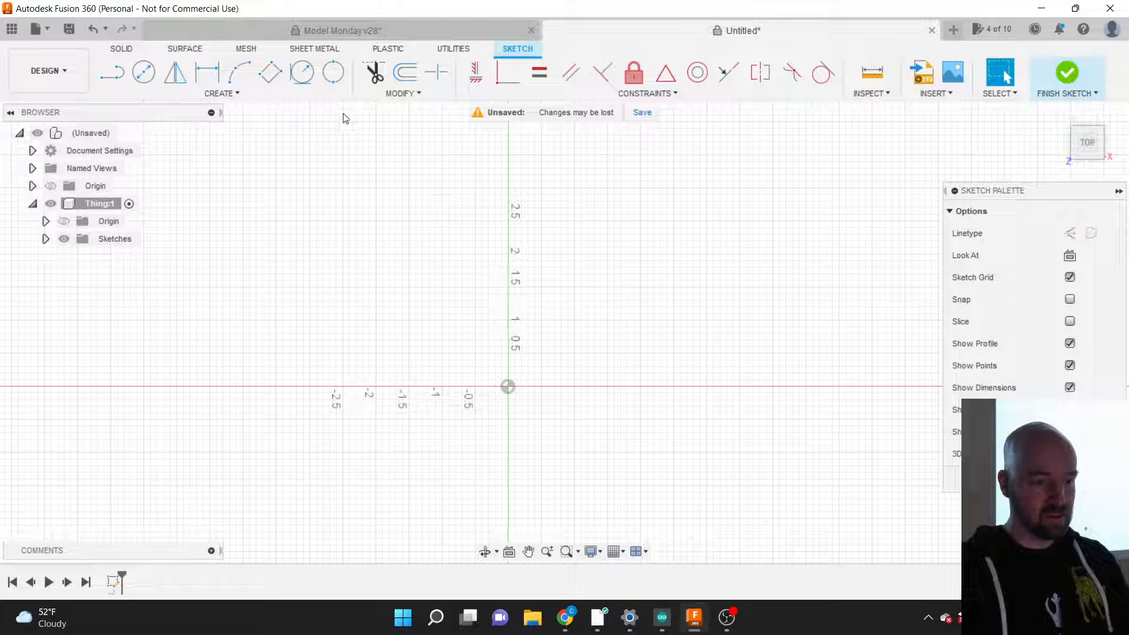
{"action": "left_click", "coordinate": [1076, 76]}
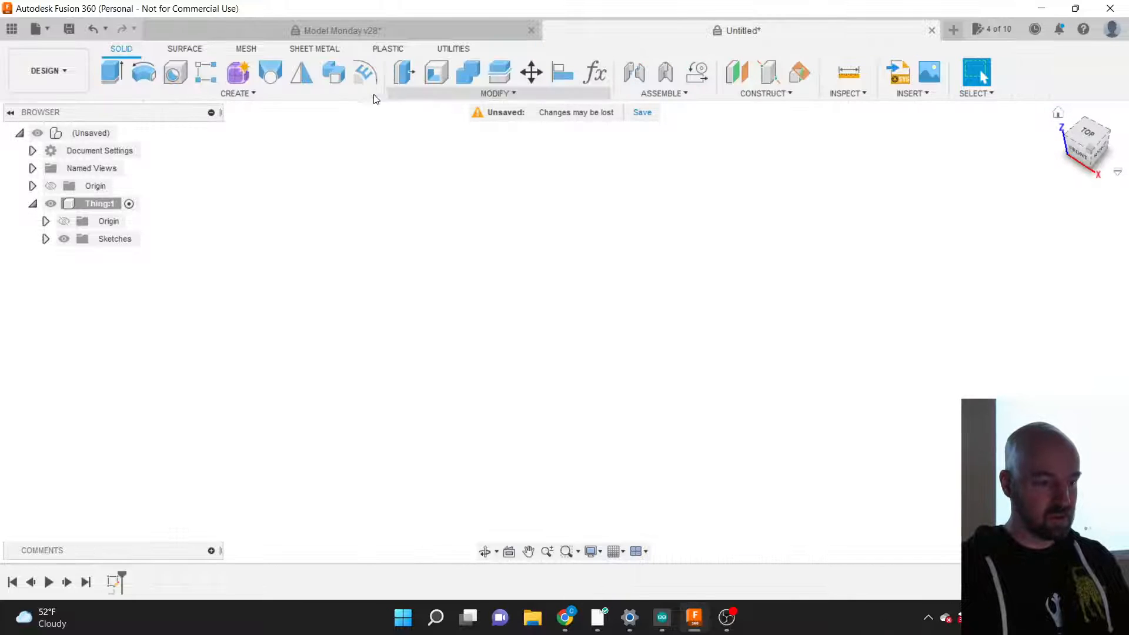
{"action": "left_click", "coordinate": [244, 97]}
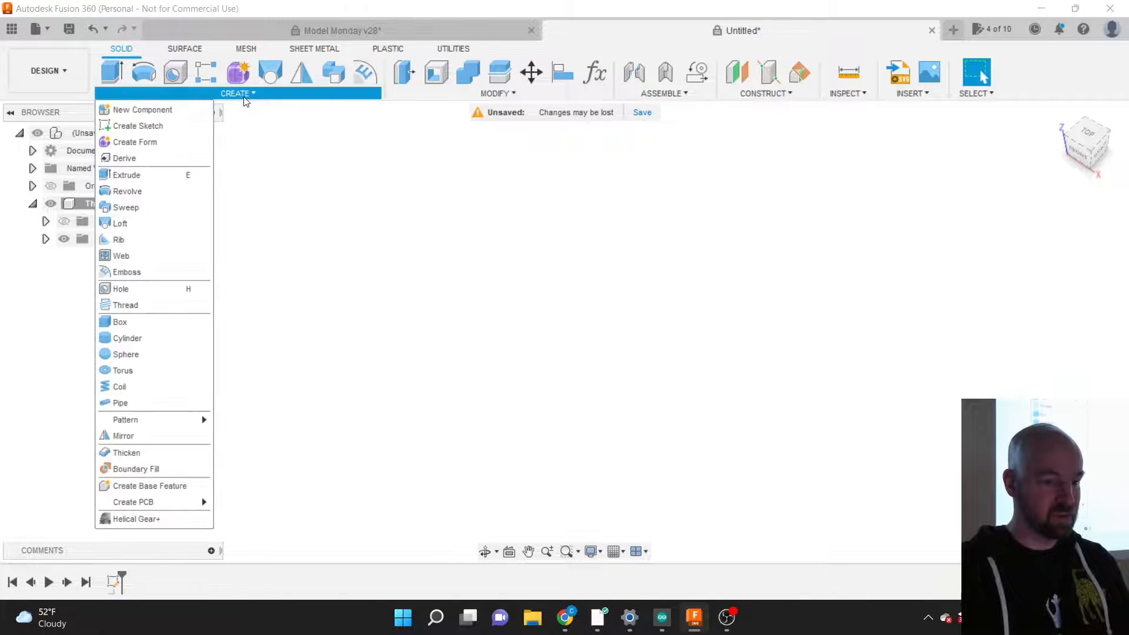
Step: Start a second sketch on the vertical right-side (YZ) origin plane and list the rectangle tools
{"action": "left_click", "coordinate": [185, 122]}
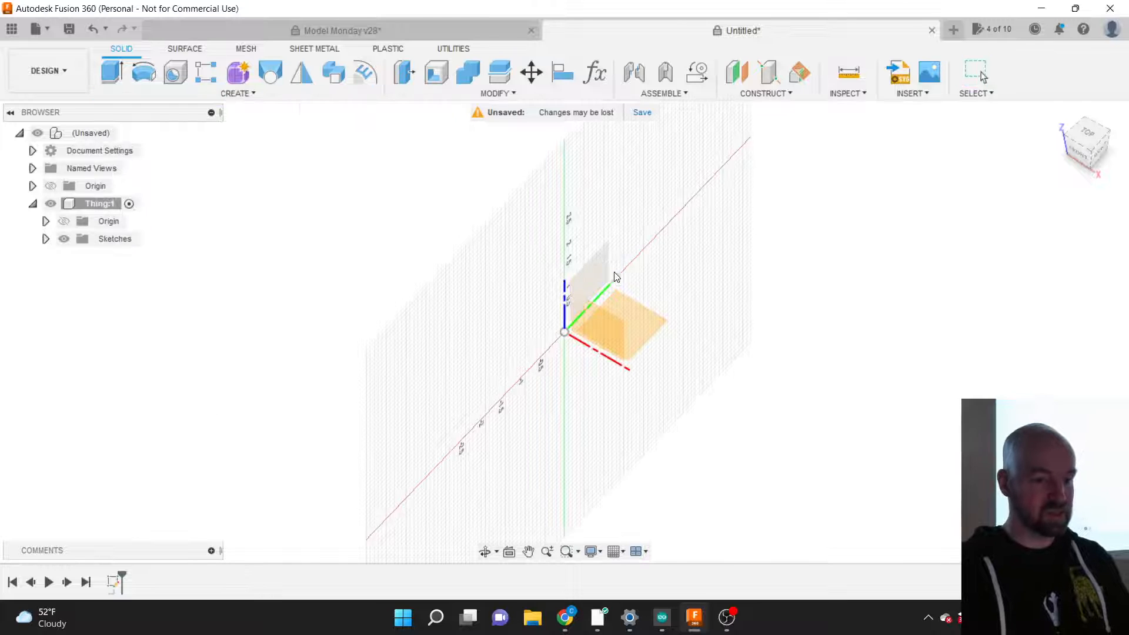
{"action": "left_click_drag", "start_coordinate": [1098, 147], "coordinate": [1126, 124]}
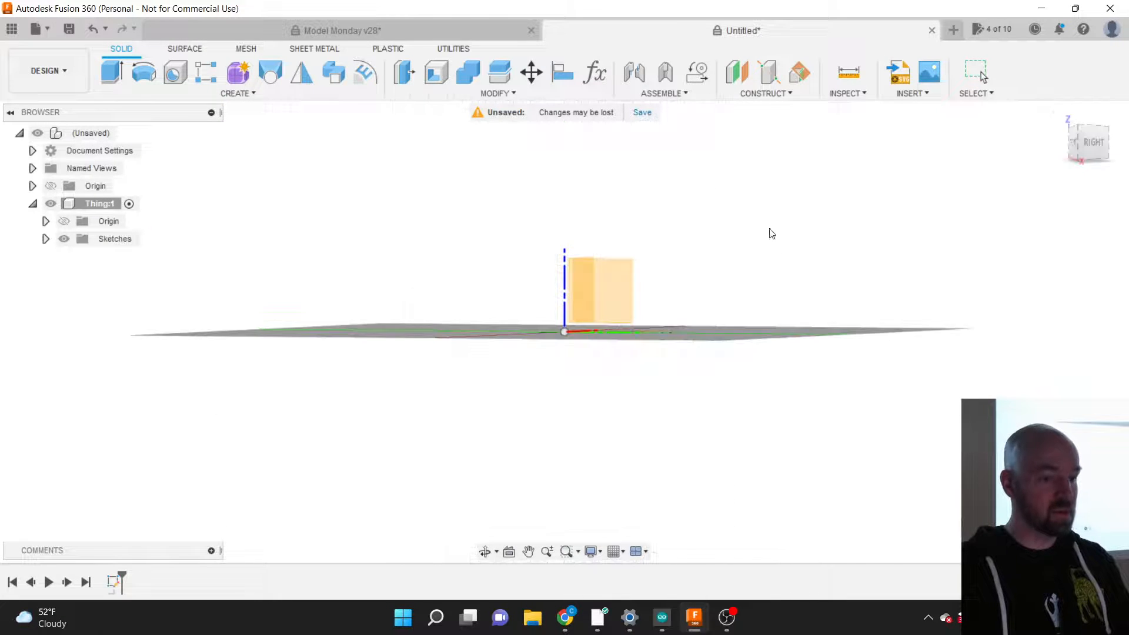
{"action": "left_click", "coordinate": [622, 280]}
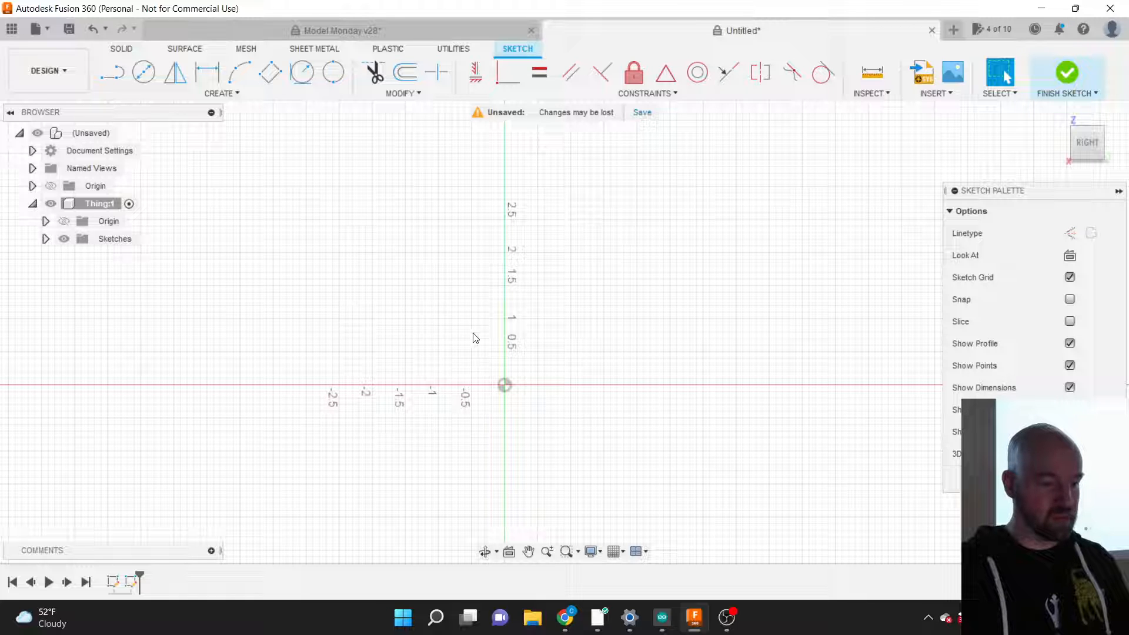
{"action": "left_click", "coordinate": [223, 94]}
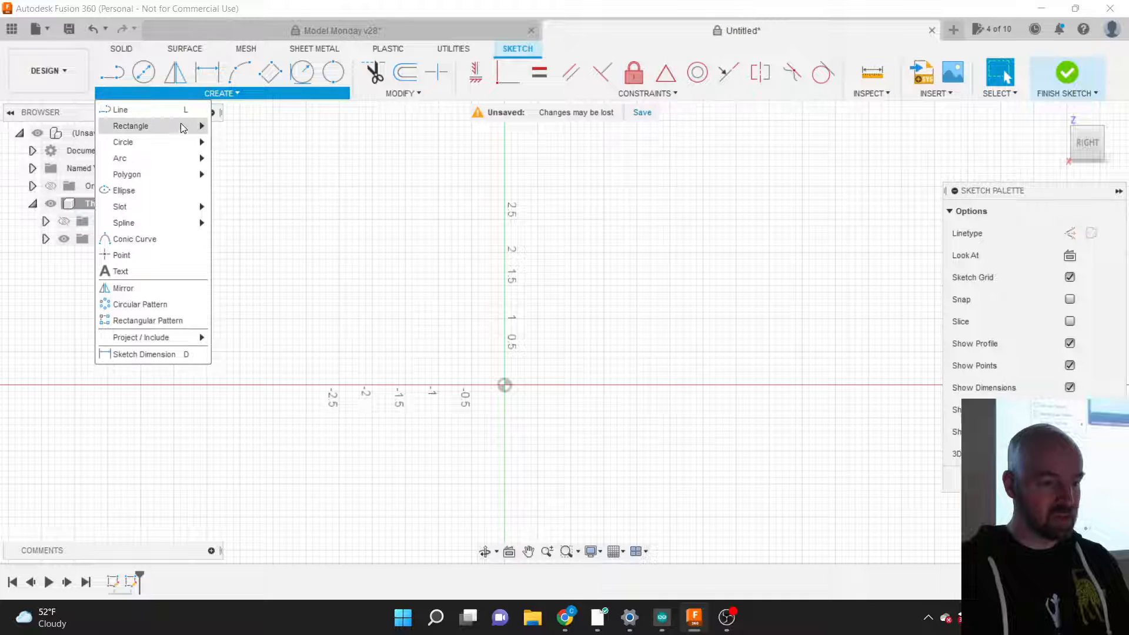
{"action": "mouse_move", "coordinate": [178, 126]}
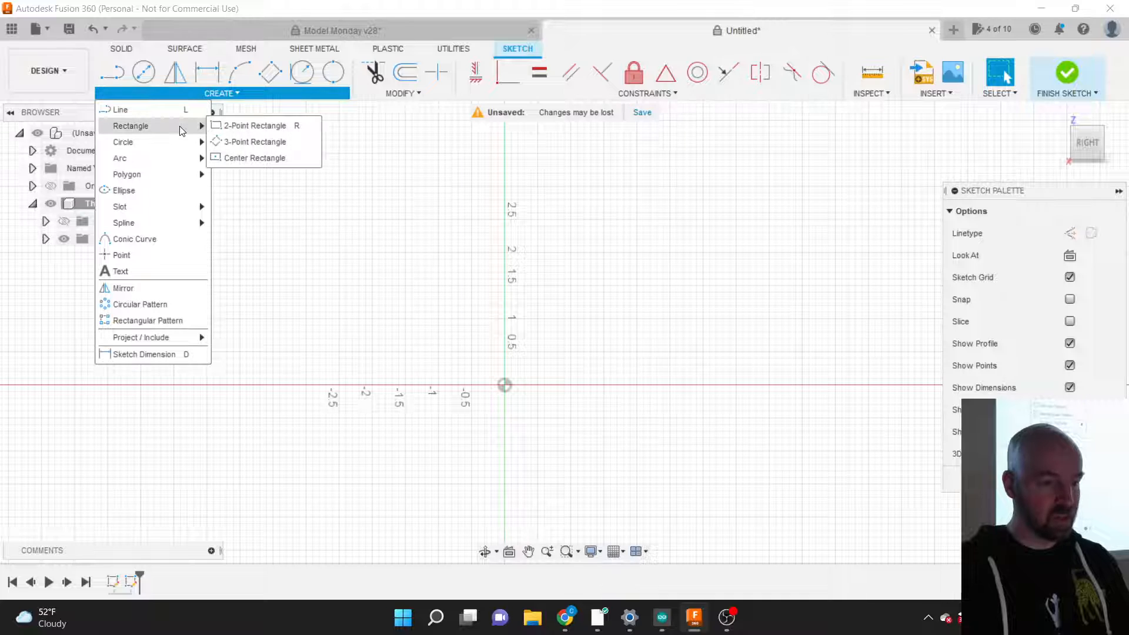
Step: Begin a 2-point rectangle at the origin, 3 in wide and 2 tall
{"action": "left_click", "coordinate": [253, 127]}
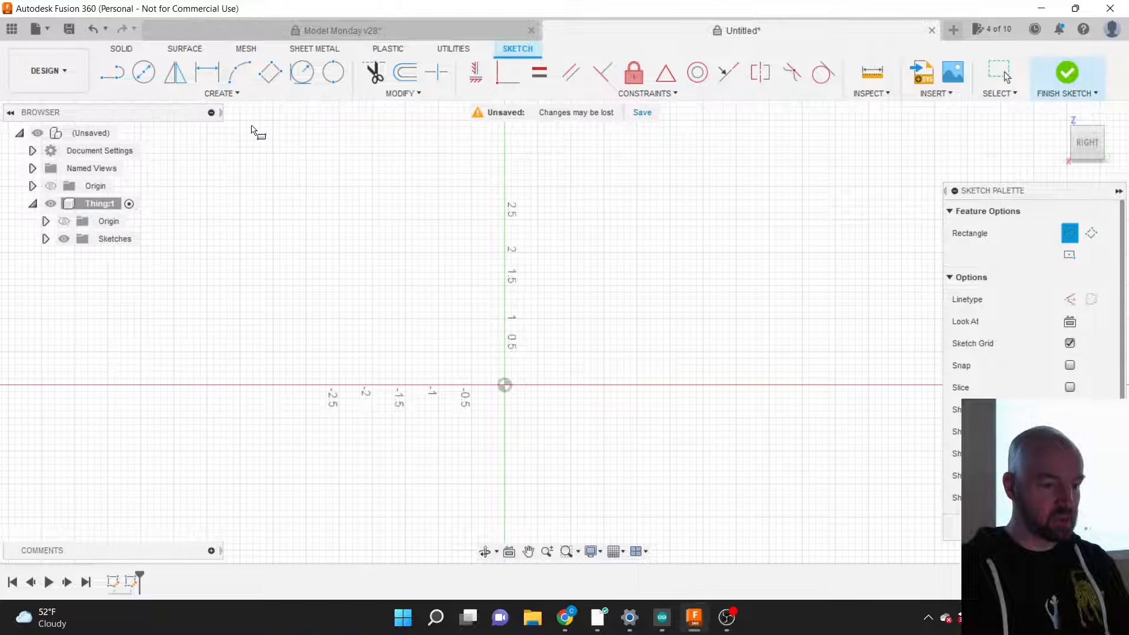
{"action": "left_click", "coordinate": [505, 386]}
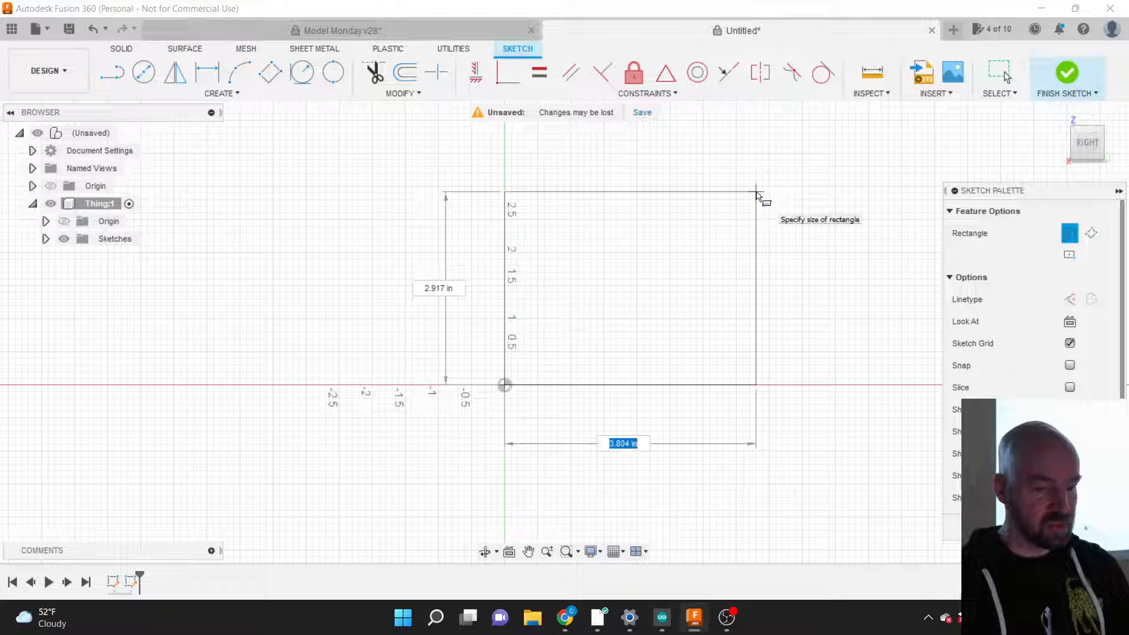
{"action": "type", "text": "3"}
{"action": "key", "text": "Tab"}
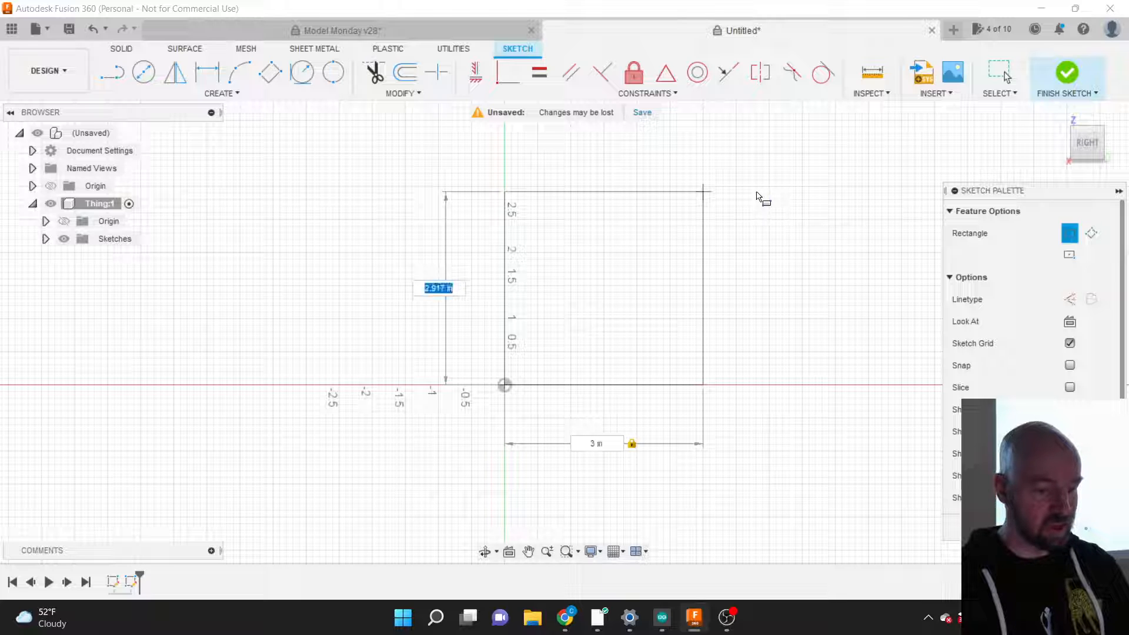
{"action": "type", "text": "2"}
{"action": "key", "text": "Tab"}
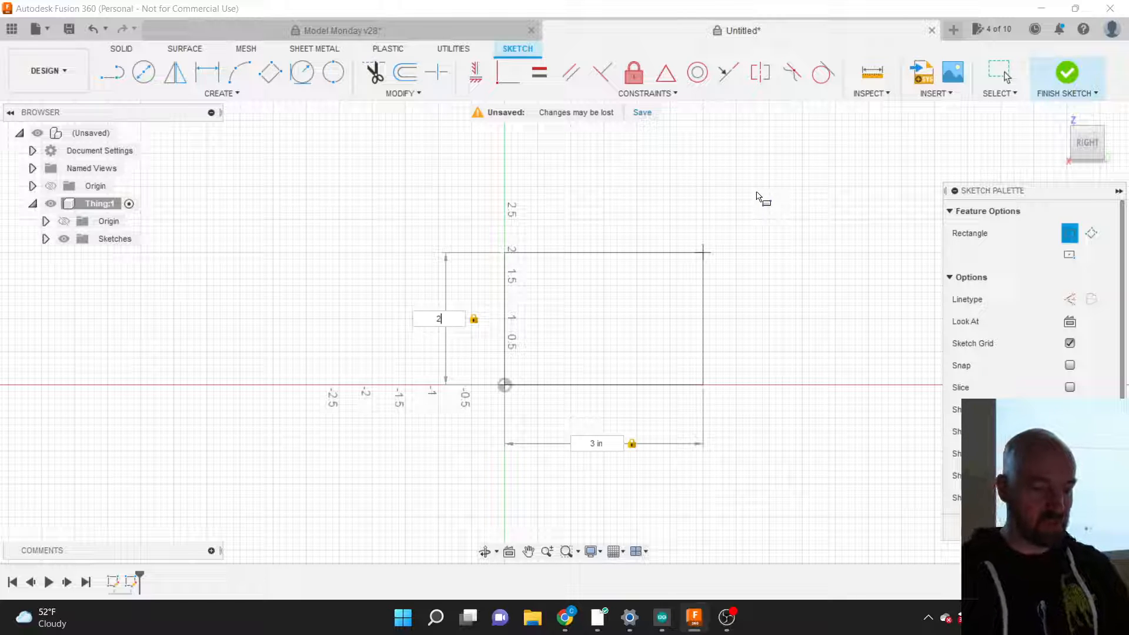
Step: Try other height entries (in, 40mm, .2ft), ending with a height of 10
{"action": "type", "text": "in"}
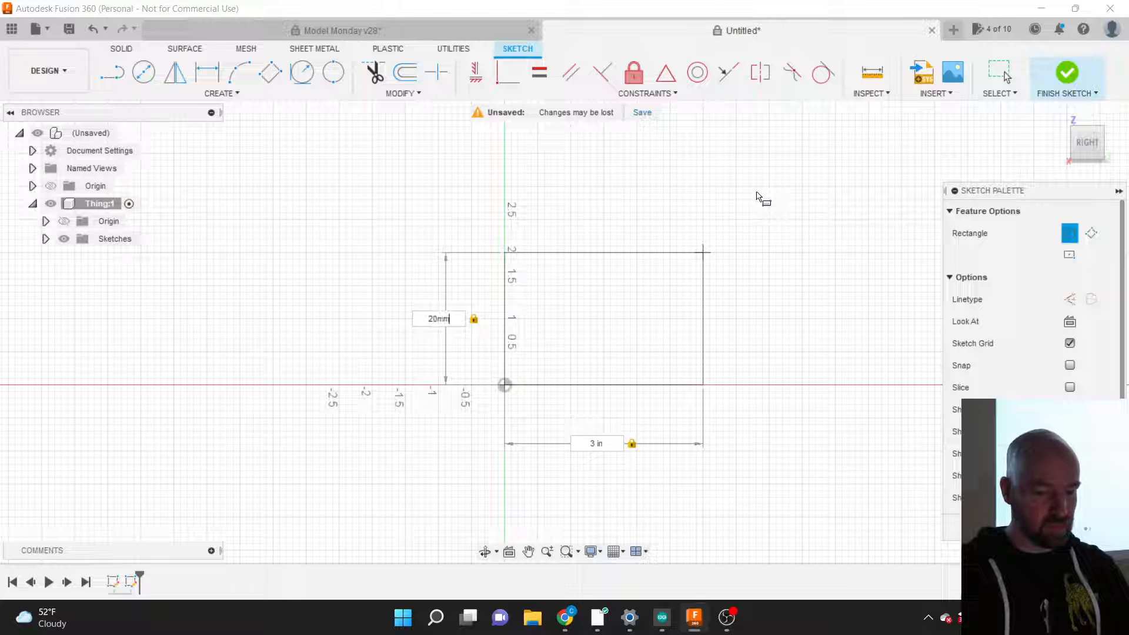
{"action": "key", "text": "Return"}
{"action": "key", "text": "BackSpace"}
{"action": "key", "text": "BackSpace"}
{"action": "key", "text": "BackSpace"}
{"action": "key", "text": "BackSpace"}
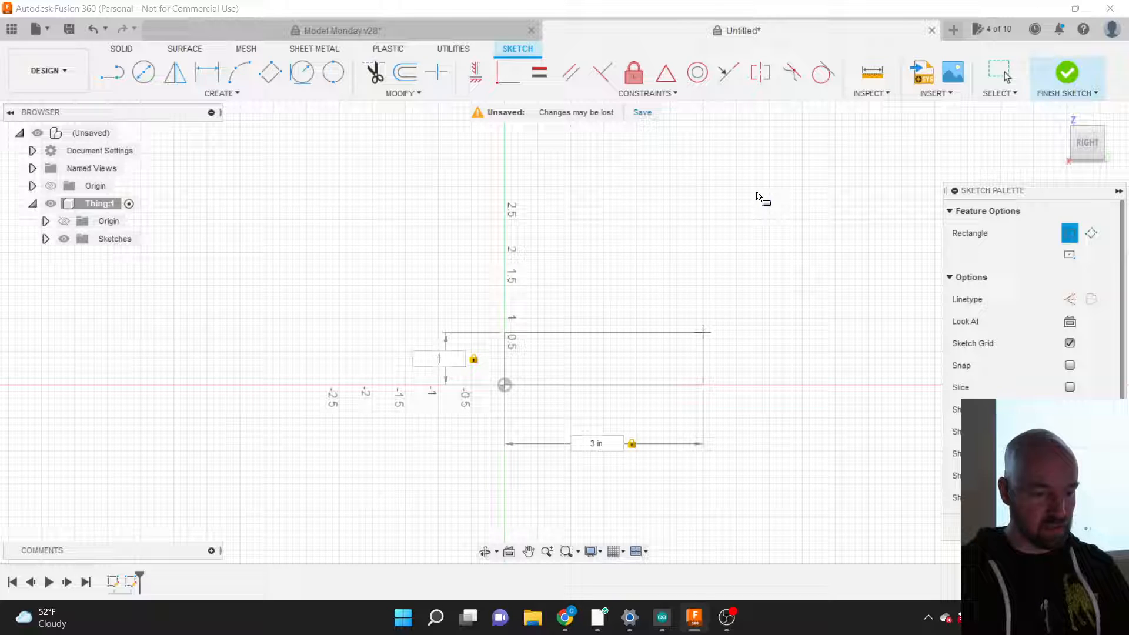
{"action": "type", "text": "40mm"}
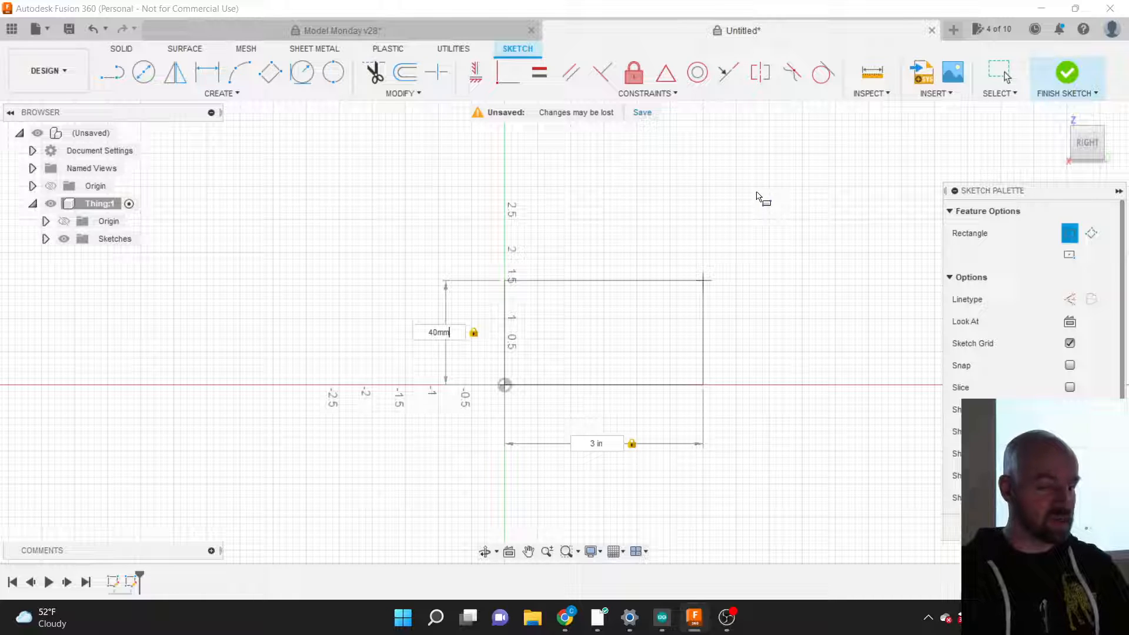
{"action": "key", "text": "BackSpace"}
{"action": "key", "text": "BackSpace"}
{"action": "key", "text": "BackSpace"}
{"action": "key", "text": "BackSpace"}
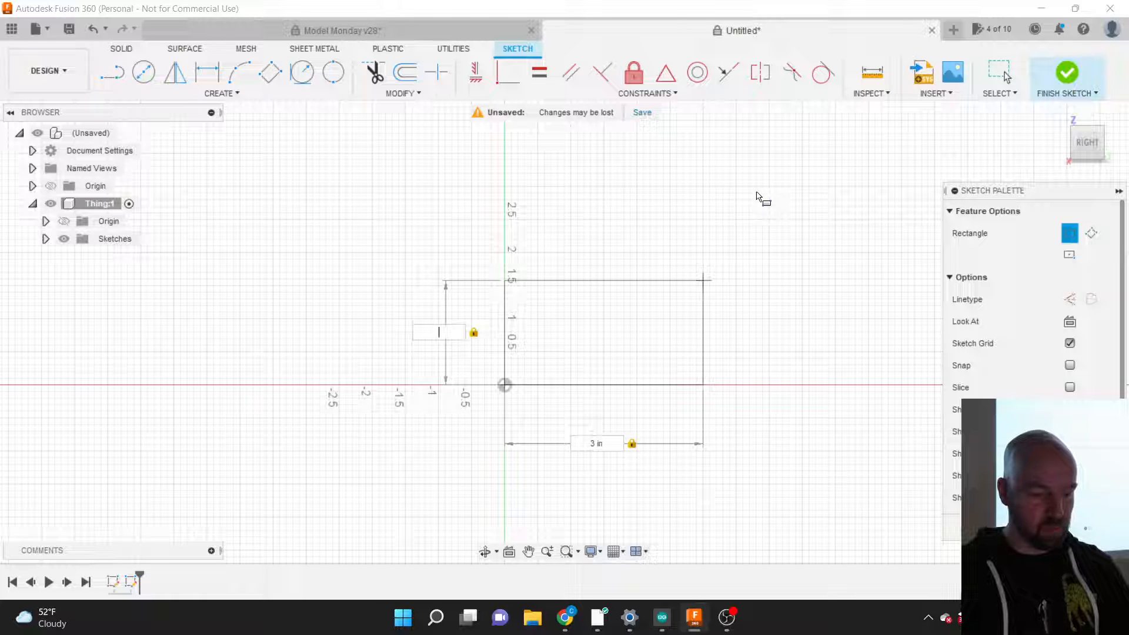
{"action": "type", "text": ".2ft"}
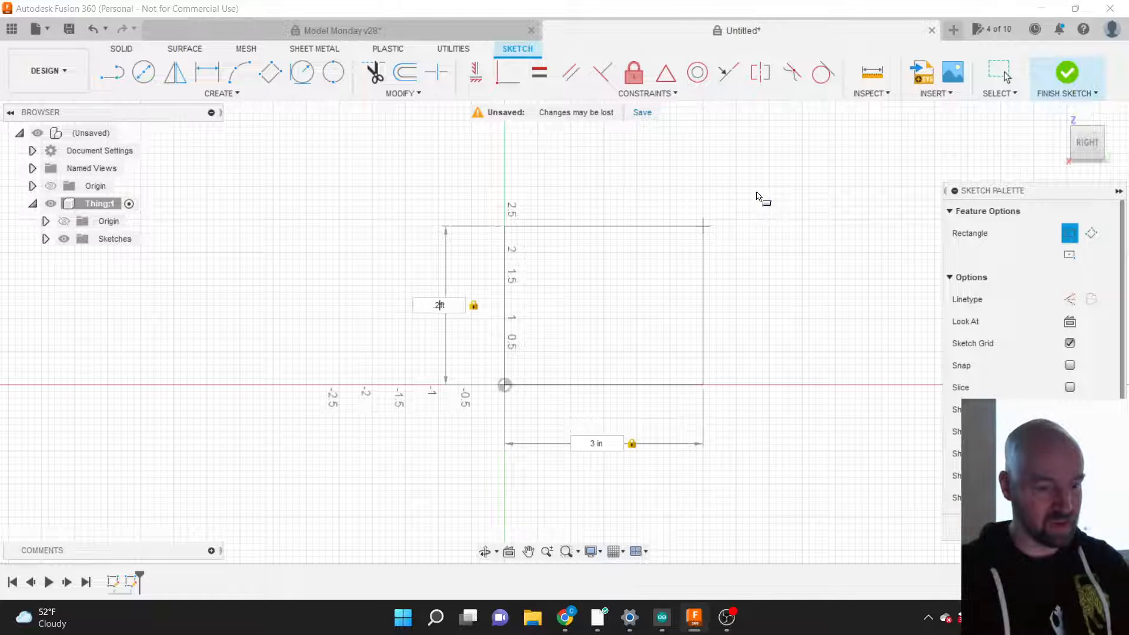
{"action": "key", "text": "BackSpace"}
{"action": "key", "text": "BackSpace"}
{"action": "key", "text": "BackSpace"}
{"action": "key", "text": "BackSpace"}
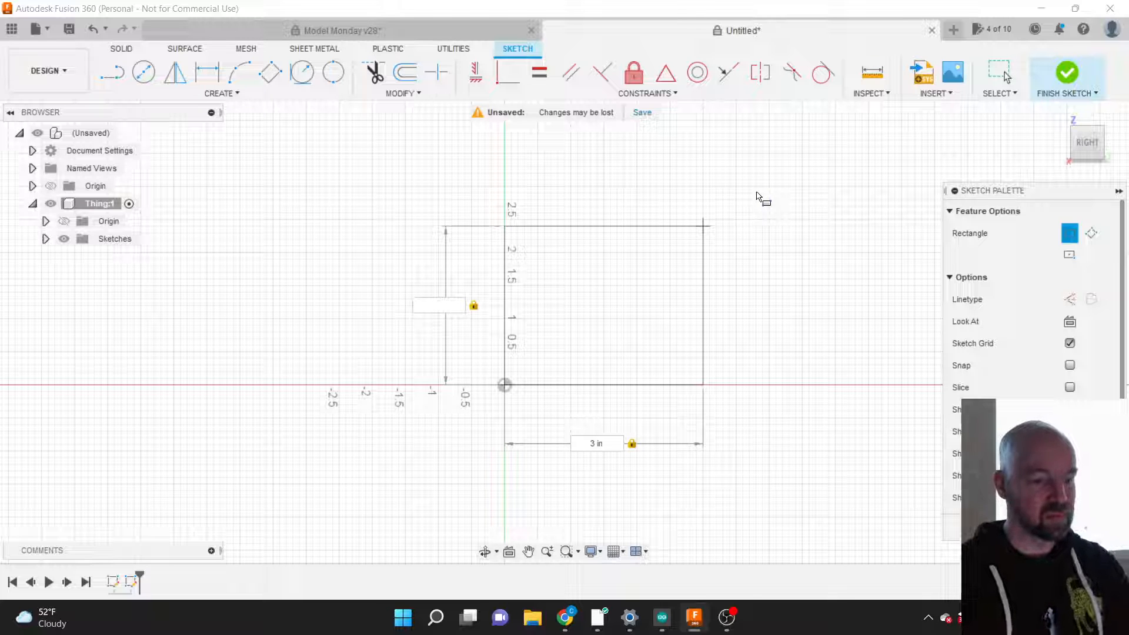
{"action": "type", "text": "10"}
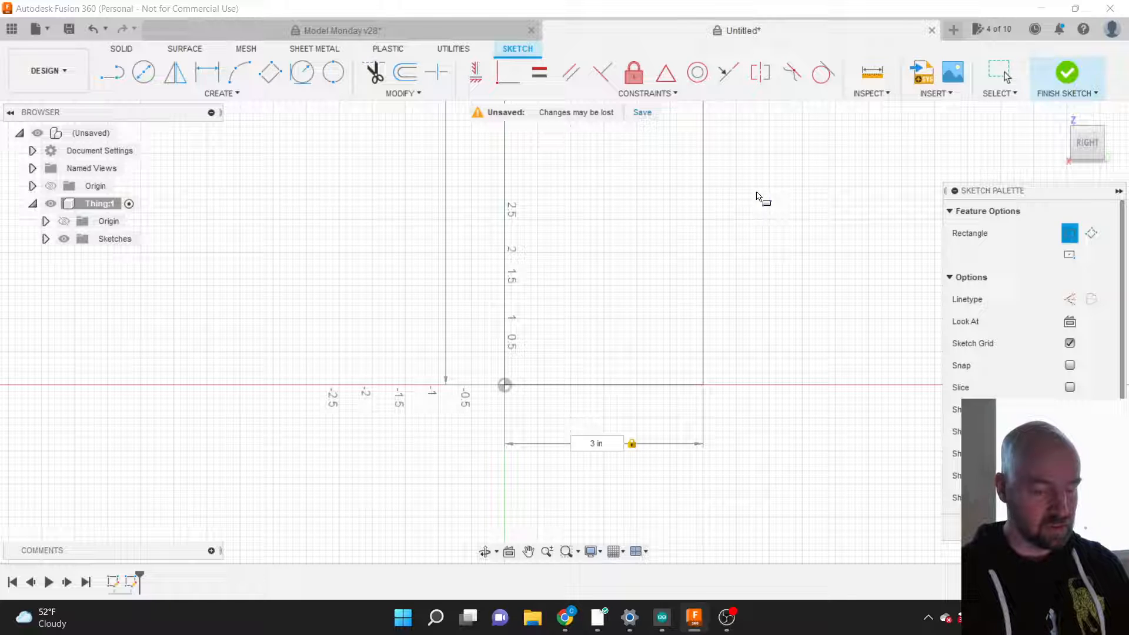
Step: Reset the height to 2 in and place the 3 by 2 in rectangle at the origin
{"action": "key", "text": "BackSpace"}
{"action": "key", "text": "BackSpace"}
{"action": "type", "text": "2"}
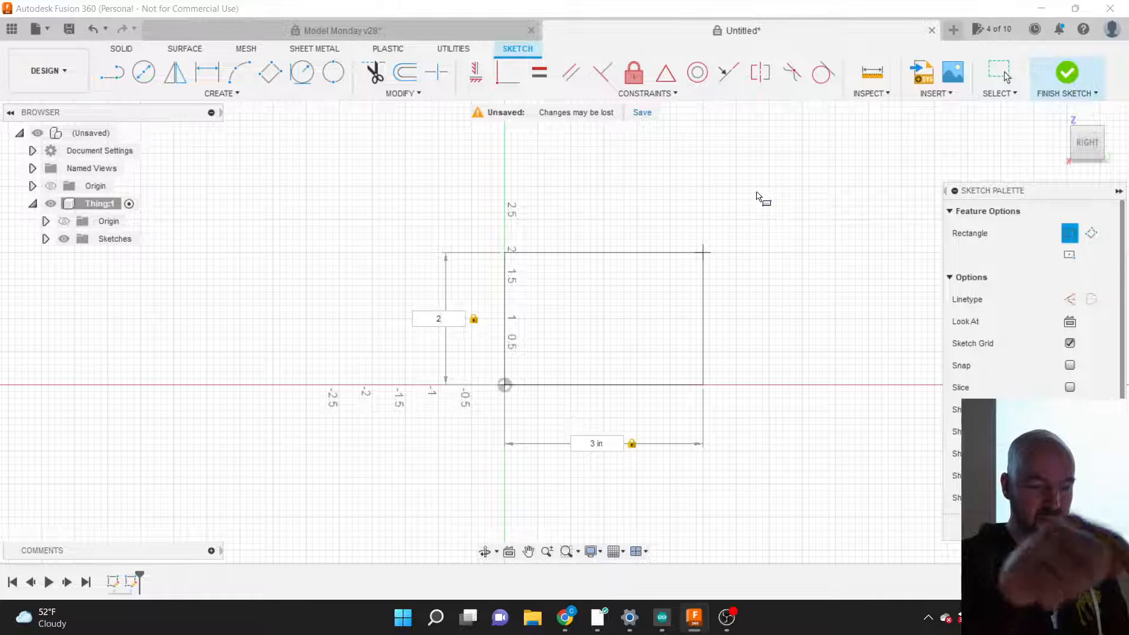
{"action": "key", "text": "Tab"}
{"action": "key", "text": "Tab"}
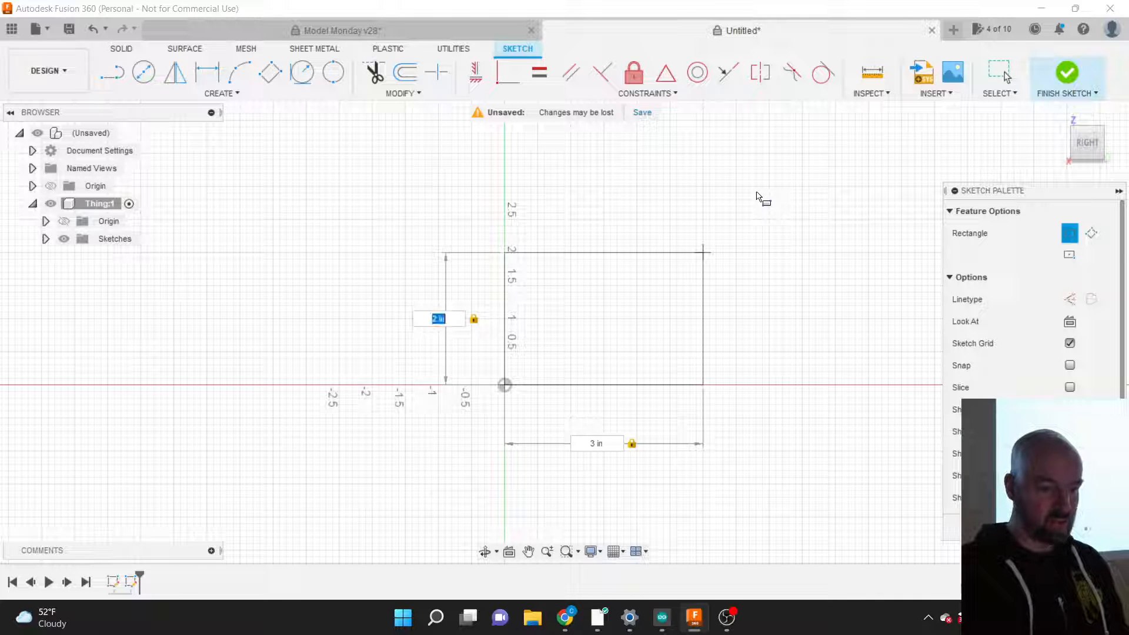
{"action": "key", "text": "Tab"}
{"action": "key", "text": "Tab"}
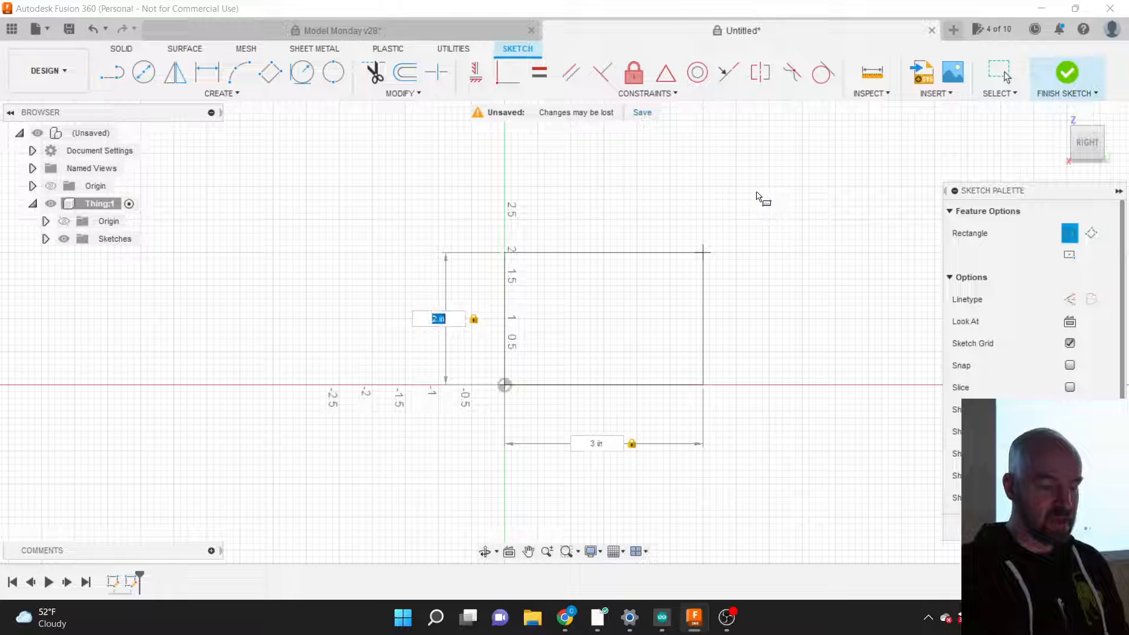
{"action": "key", "text": "Tab"}
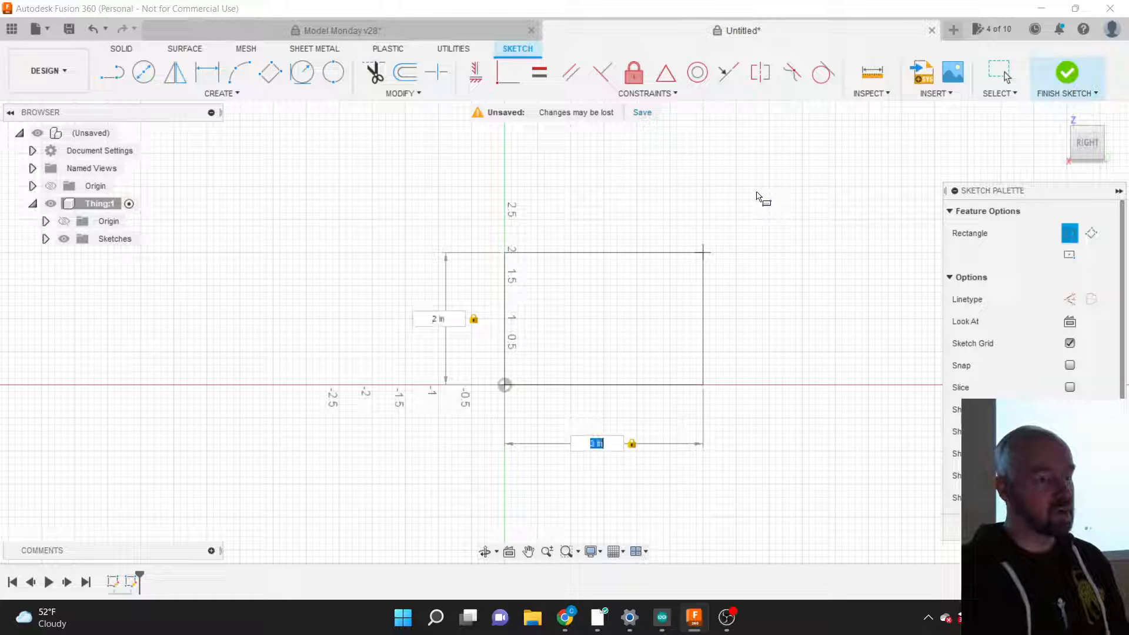
{"action": "key", "text": "Tab"}
{"action": "key", "text": "Tab"}
{"action": "key", "text": "Tab"}
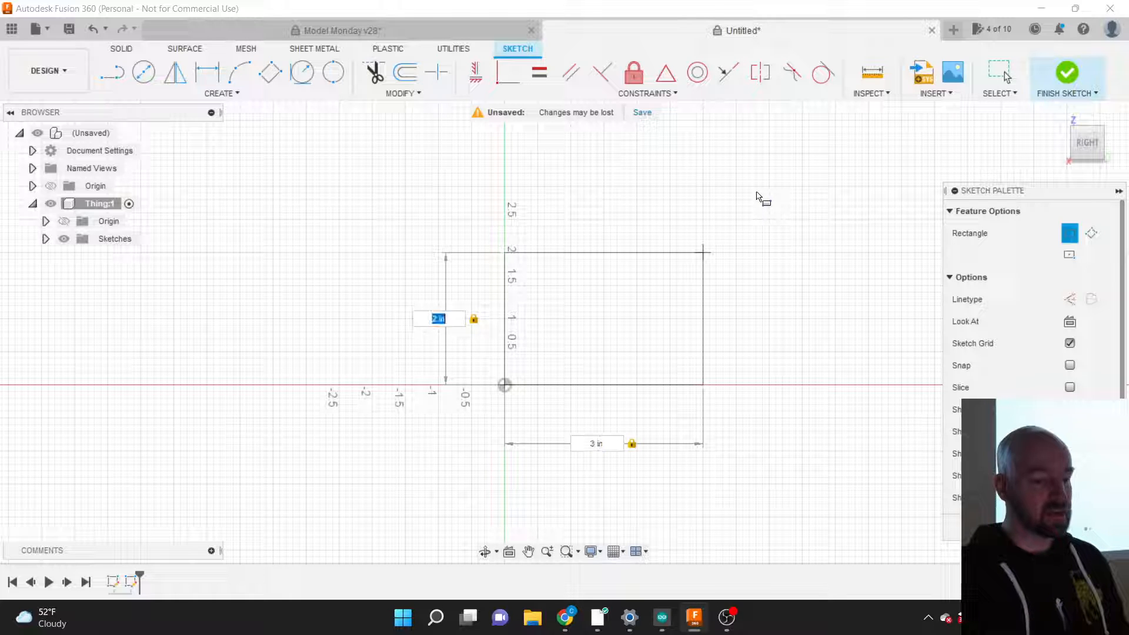
{"action": "key", "text": "Tab"}
{"action": "key", "text": "Tab"}
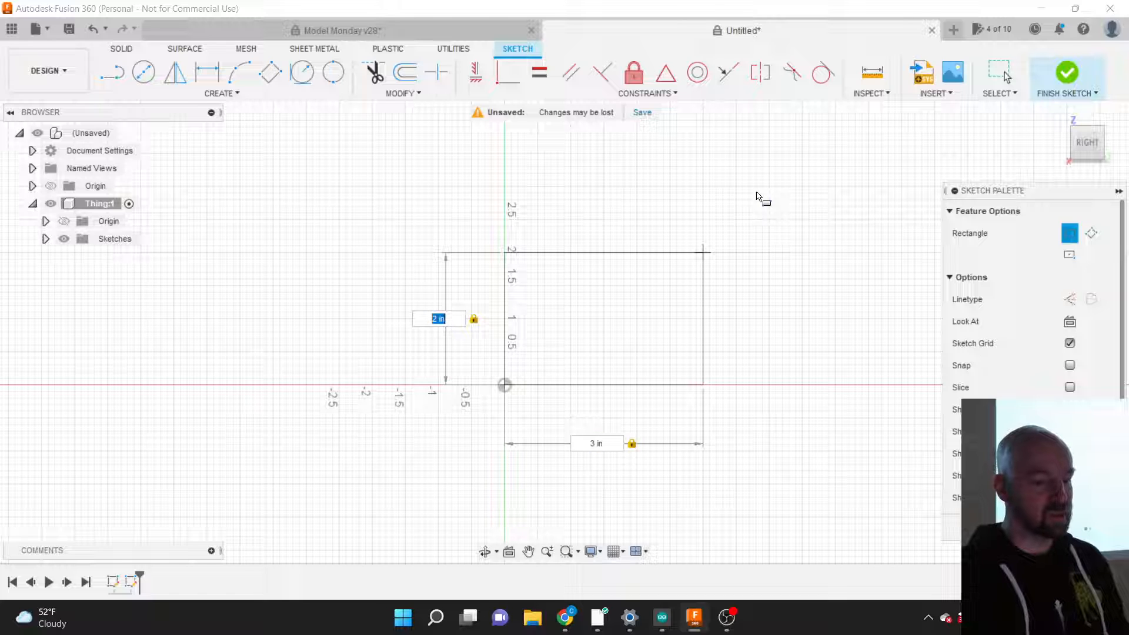
{"action": "key", "text": "Tab"}
{"action": "key", "text": "Tab"}
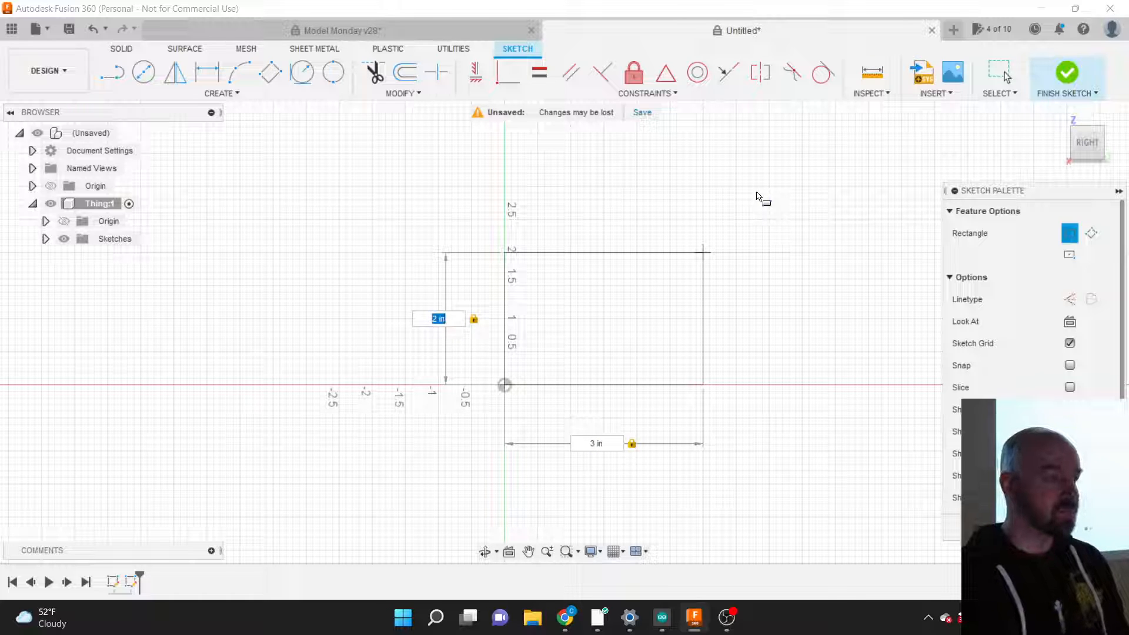
{"action": "key", "text": "Tab"}
{"action": "key", "text": "Tab"}
{"action": "key", "text": "Tab"}
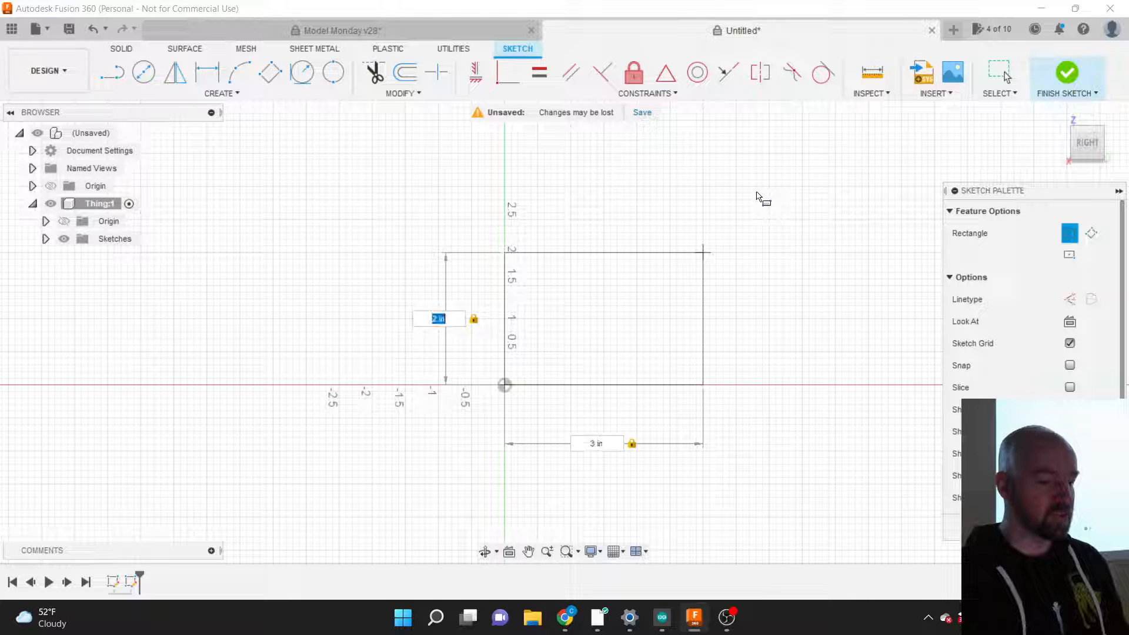
{"action": "key", "text": "Tab"}
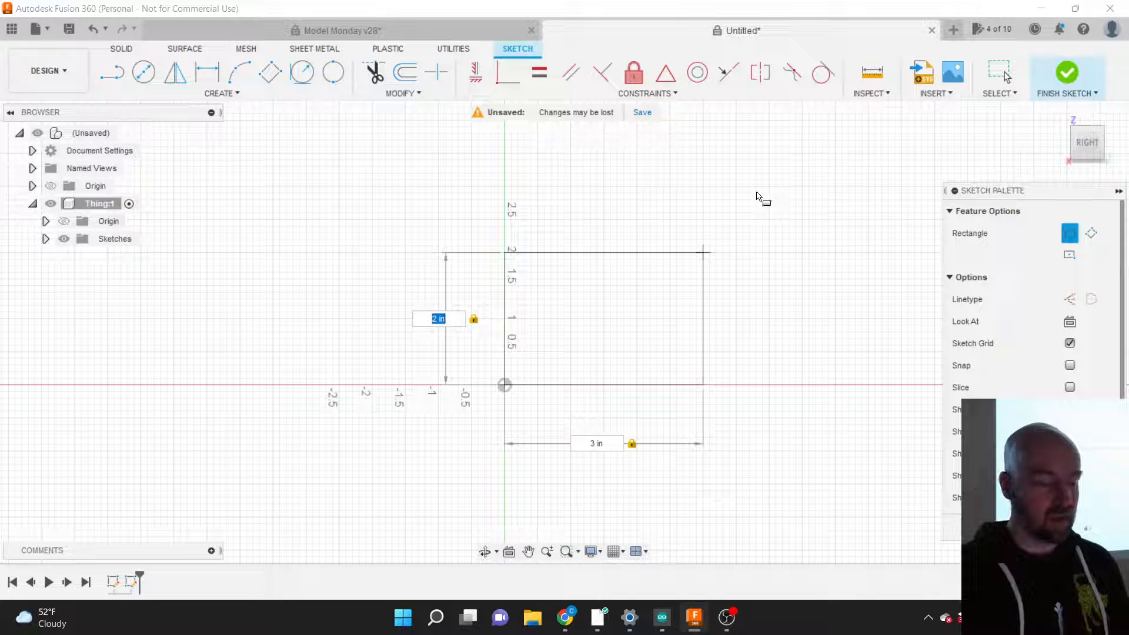
{"action": "key", "text": "Tab"}
{"action": "key", "text": "Tab"}
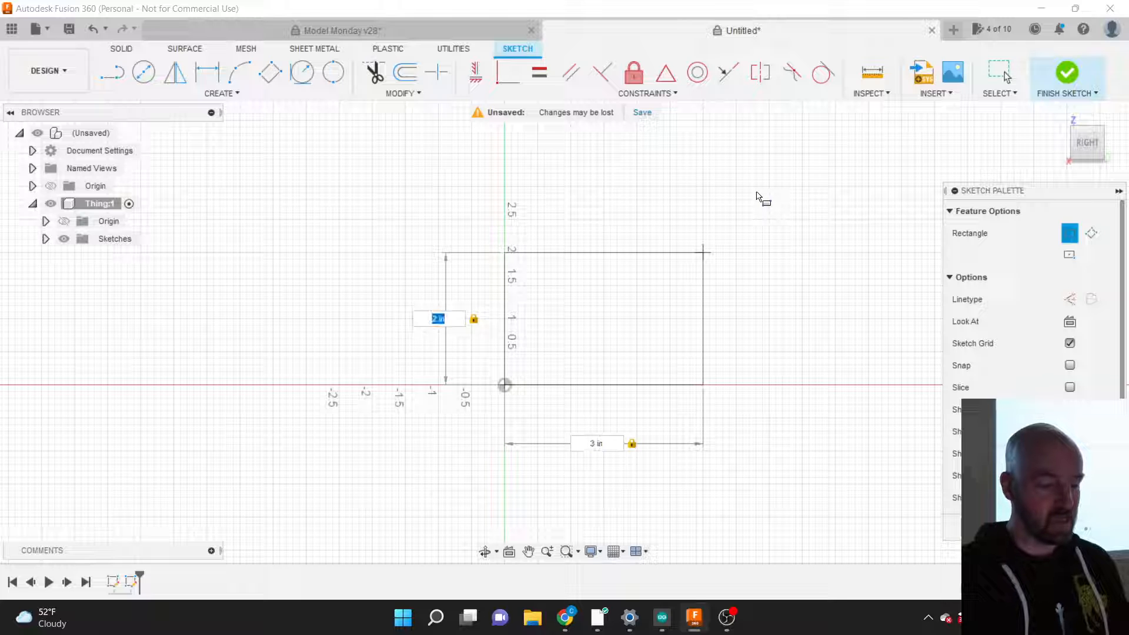
{"action": "key", "text": "Tab"}
{"action": "key", "text": "Tab"}
{"action": "key", "text": "Tab"}
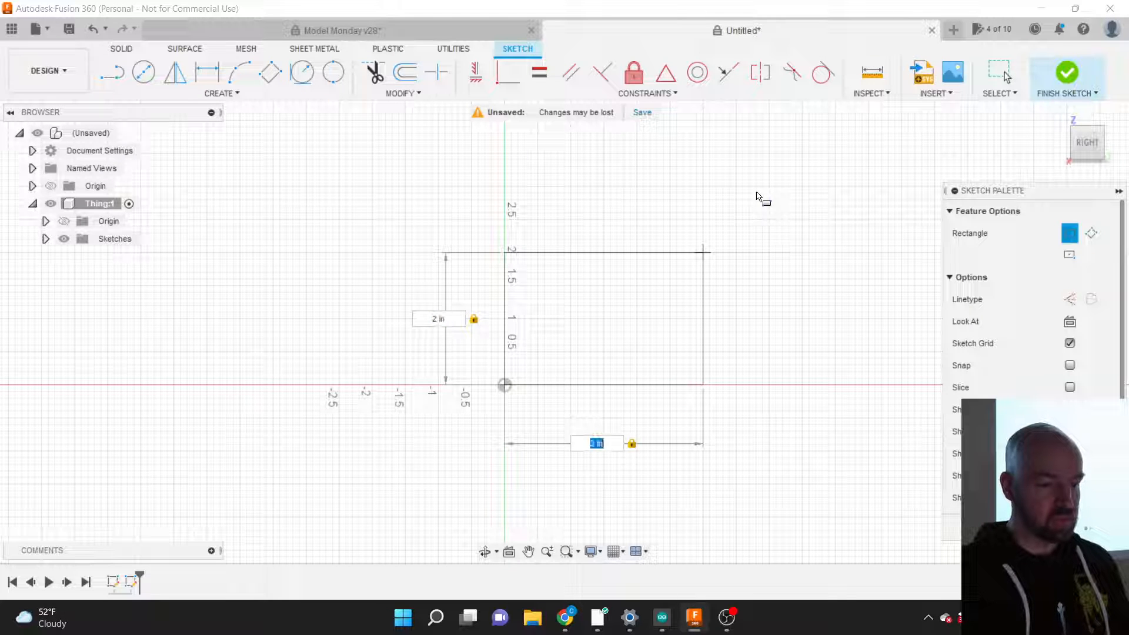
{"action": "key", "text": "Tab"}
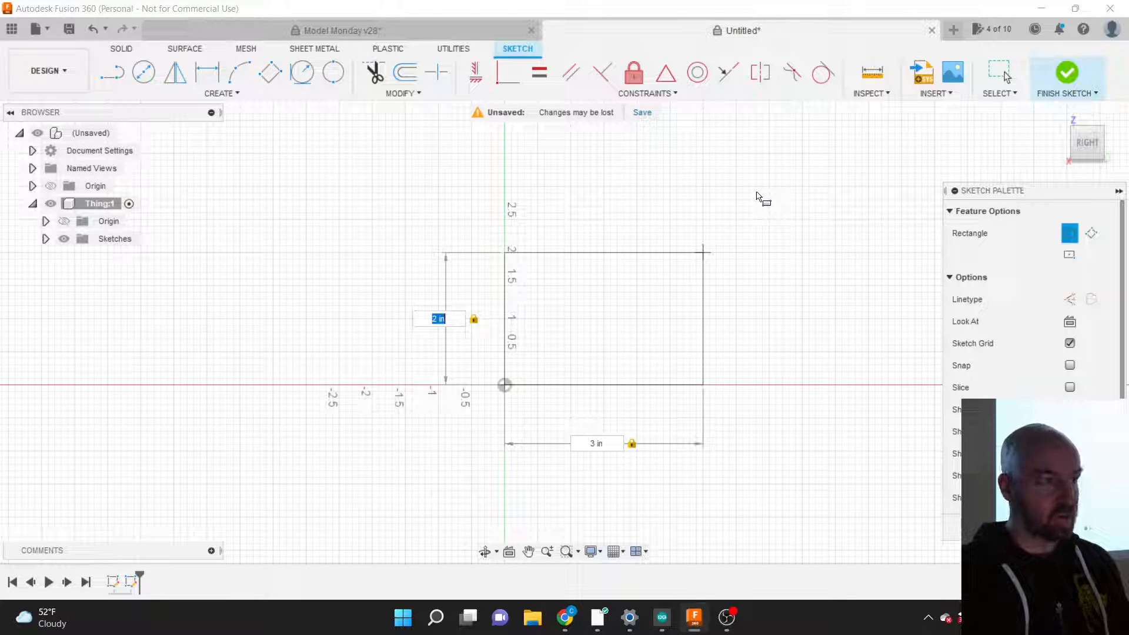
{"action": "key", "text": "Return"}
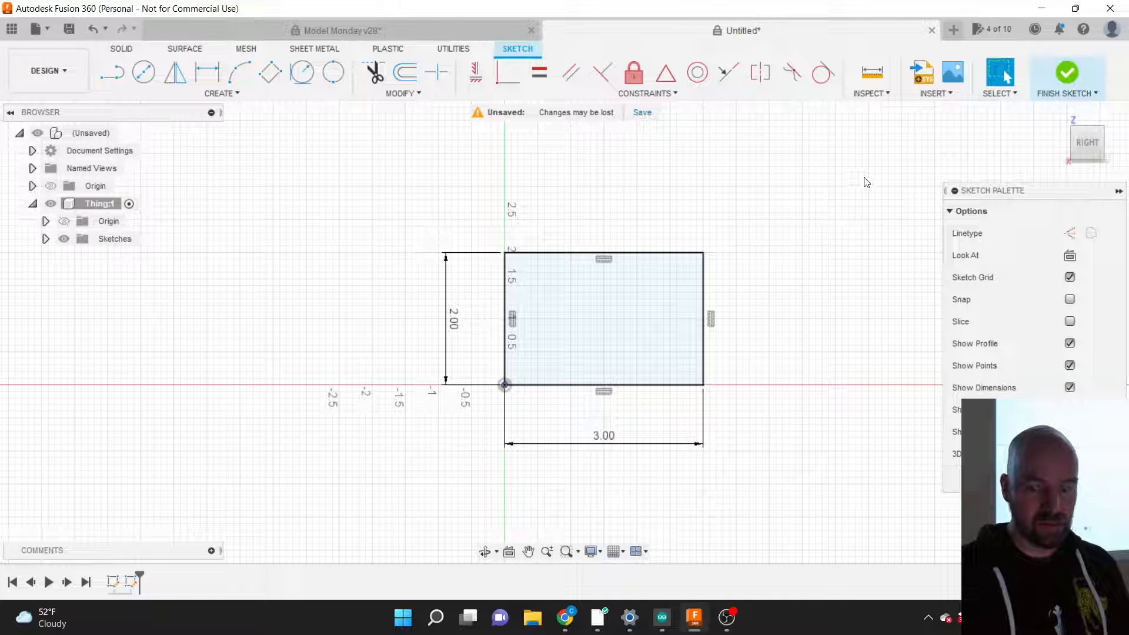
Step: Close the rectangle sketch and expand the Sketches folder to show Sketch1 and Sketch2
{"action": "left_click", "coordinate": [1069, 73]}
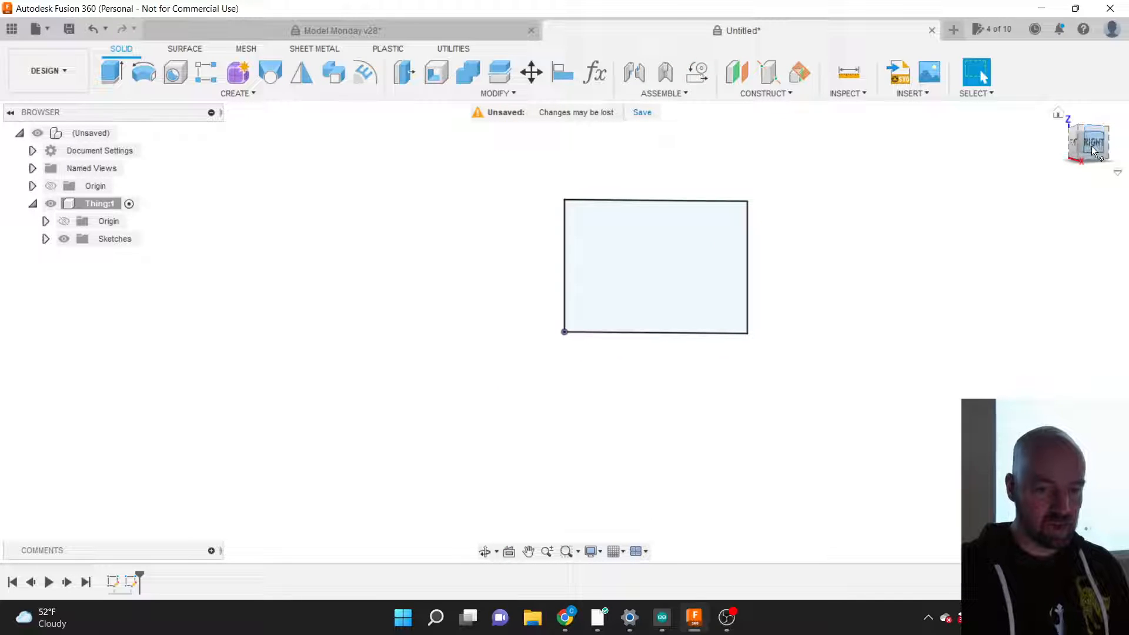
{"action": "left_click_drag", "start_coordinate": [1097, 147], "coordinate": [1075, 180]}
{"action": "scroll", "coordinate": [782, 211], "scroll_direction": "up", "scroll_amount": 5}
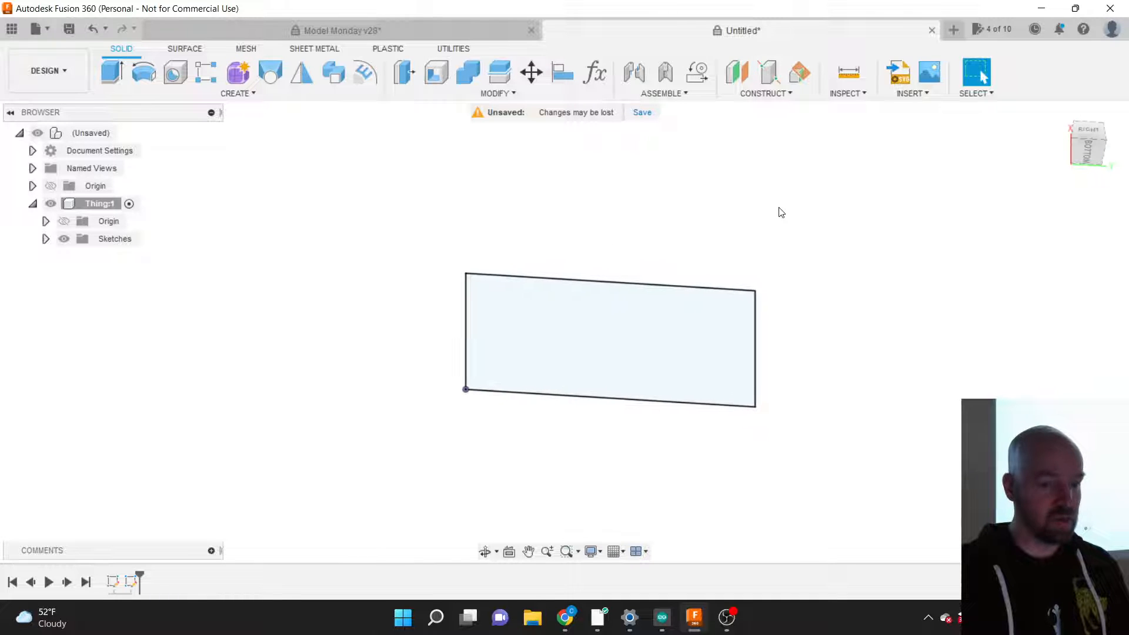
{"action": "scroll", "coordinate": [767, 396], "scroll_direction": "up", "scroll_amount": 3}
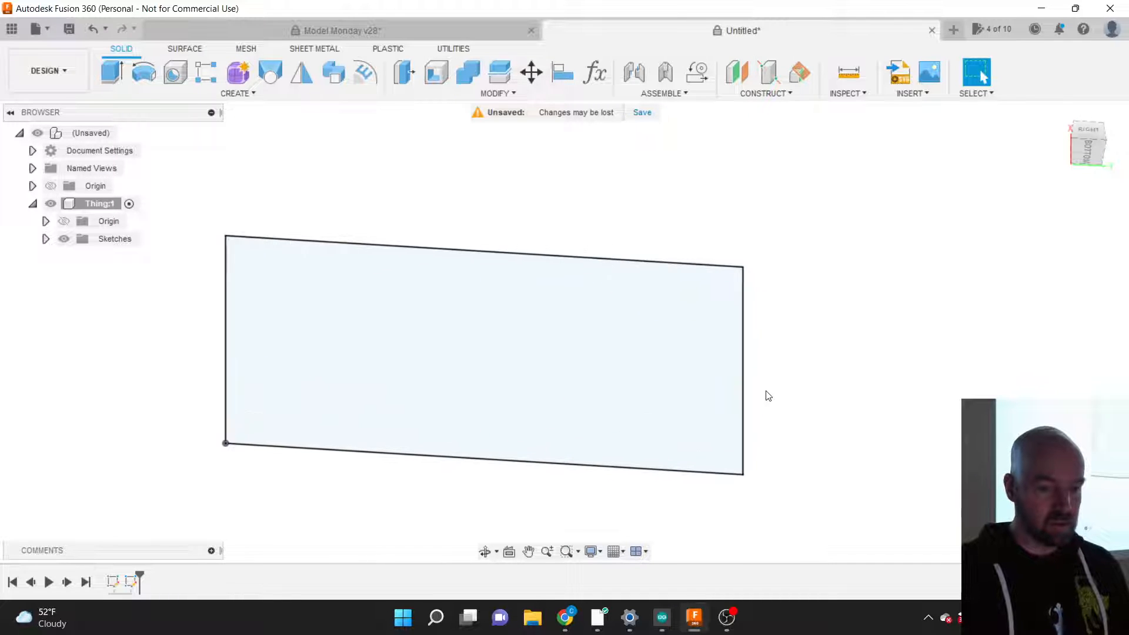
{"action": "scroll", "coordinate": [858, 369], "scroll_direction": "down", "scroll_amount": 1}
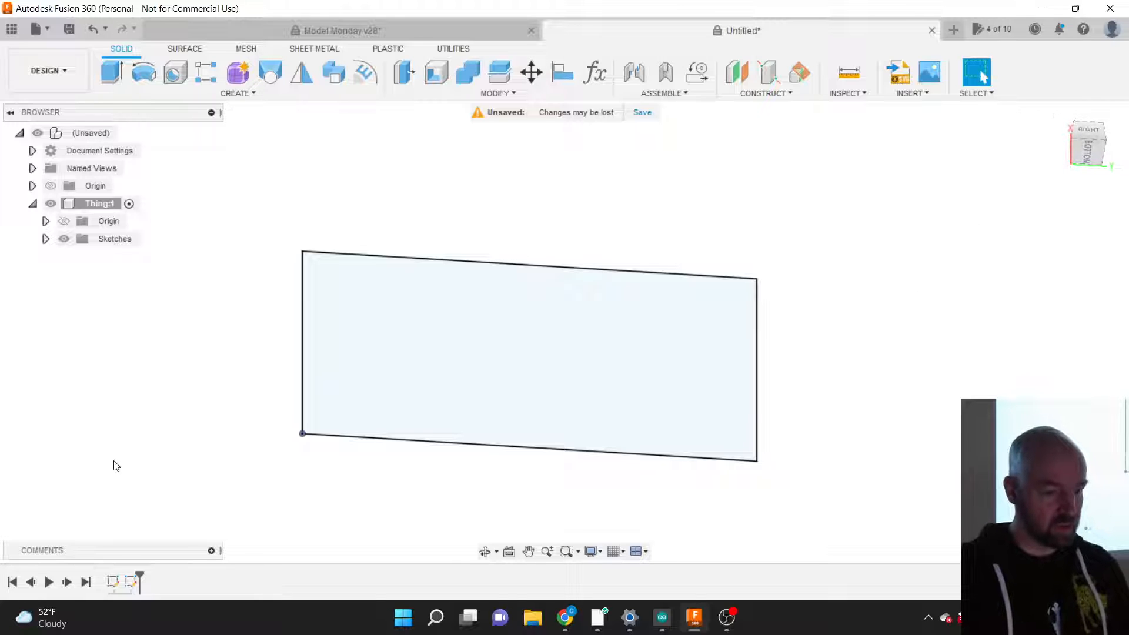
{"action": "left_click", "coordinate": [45, 238]}
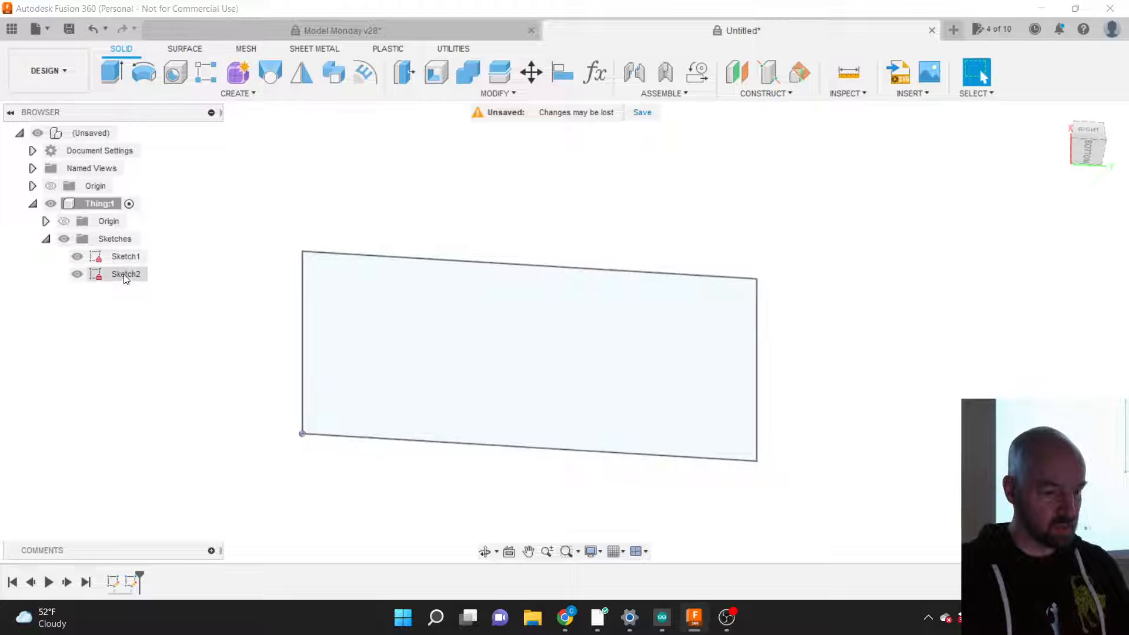
Step: Delete the unused, empty Sketch1 from the browser
{"action": "left_click", "coordinate": [124, 280]}
{"action": "right_click", "coordinate": [124, 278]}
{"action": "left_click", "coordinate": [116, 275]}
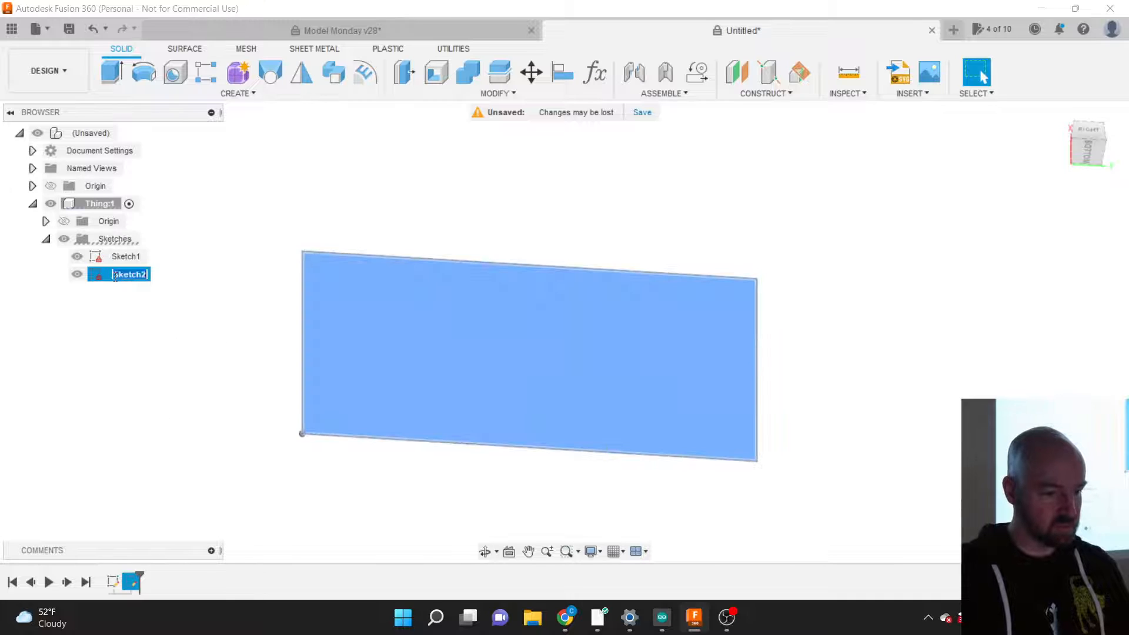
{"action": "right_click", "coordinate": [119, 261]}
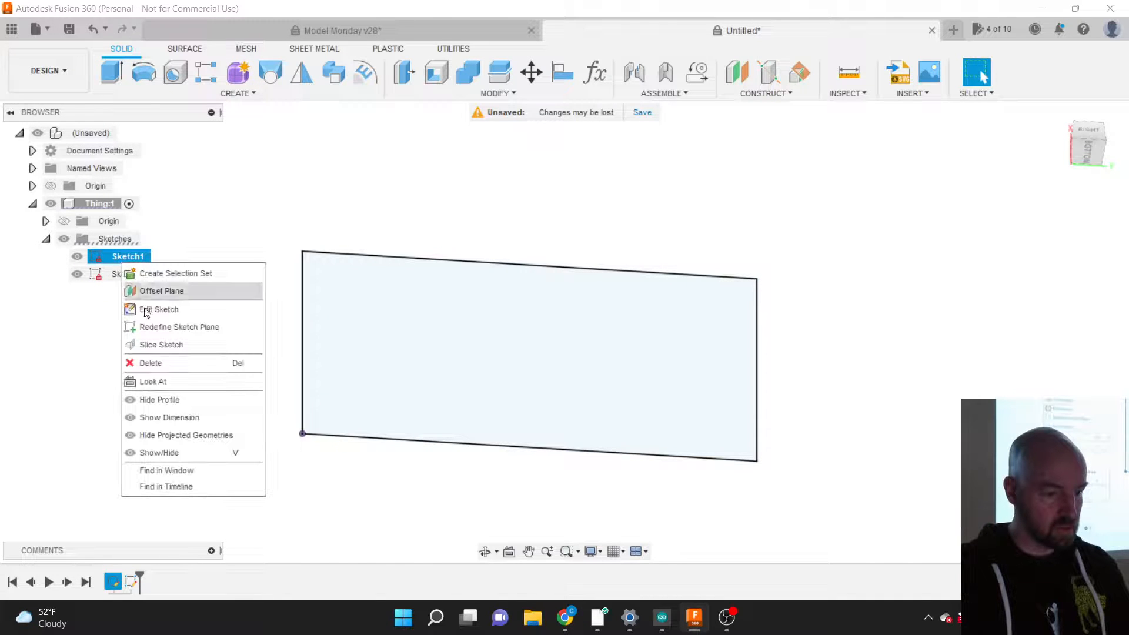
{"action": "left_click", "coordinate": [173, 375]}
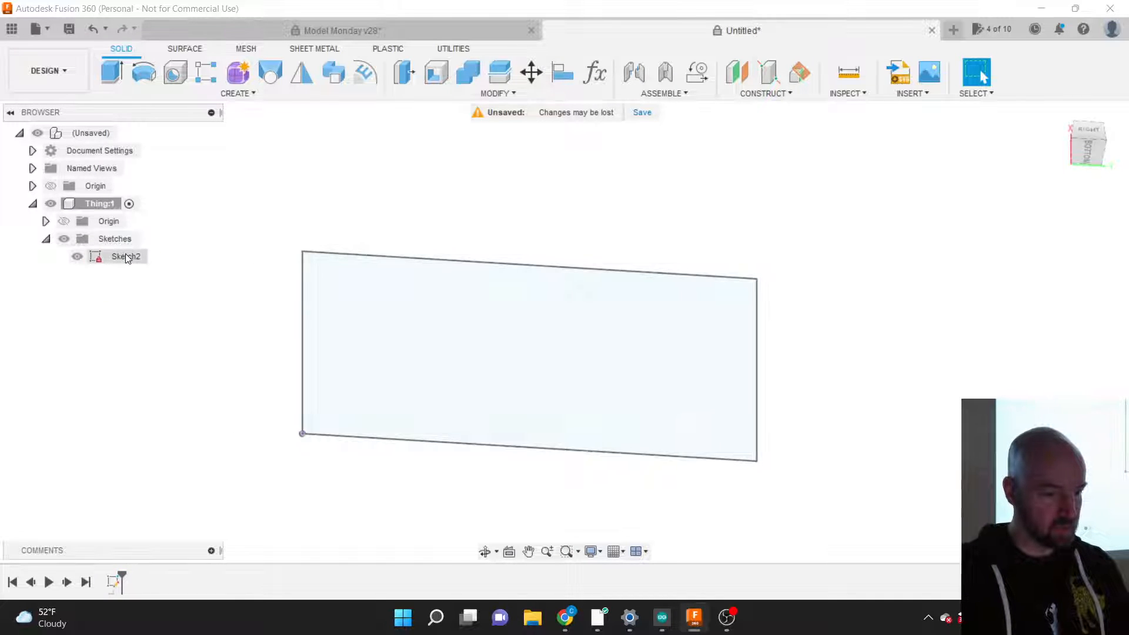
Step: Reopen Sketch2 for editing, showing its 3.00 by 2.00 rectangle
{"action": "right_click", "coordinate": [127, 256]}
{"action": "left_click", "coordinate": [156, 301]}
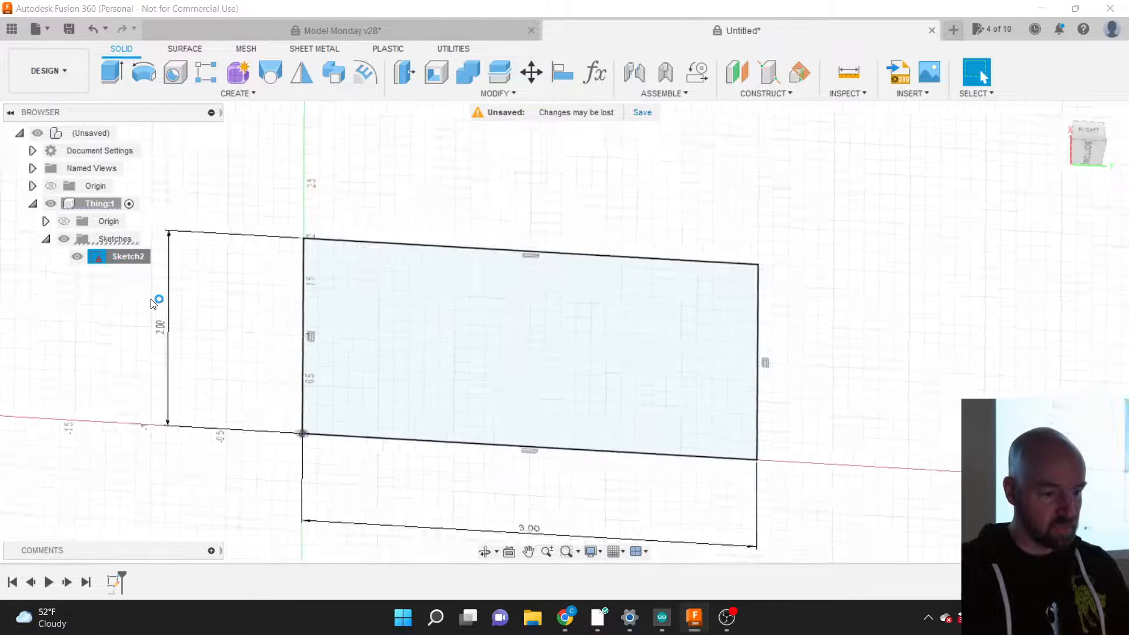
{"action": "scroll", "coordinate": [610, 385], "scroll_direction": "down", "scroll_amount": 3}
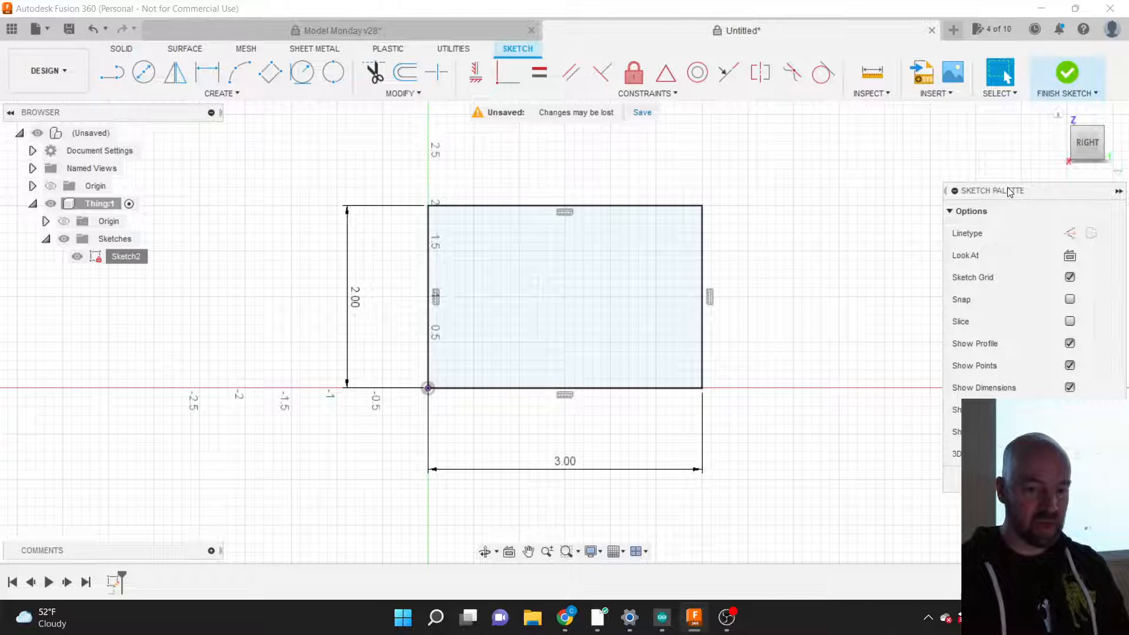
Step: Finish Sketch2 unchanged and orbit to a perspective view of the 3 by 2 rectangle
{"action": "mouse_move", "coordinate": [1009, 191]}
{"action": "left_mouse_down"}
{"action": "mouse_move", "coordinate": [842, 188]}
{"action": "mouse_move", "coordinate": [814, 143]}
{"action": "mouse_move", "coordinate": [819, 171]}
{"action": "mouse_move", "coordinate": [809, 159]}
{"action": "mouse_move", "coordinate": [806, 184]}
{"action": "left_mouse_up"}
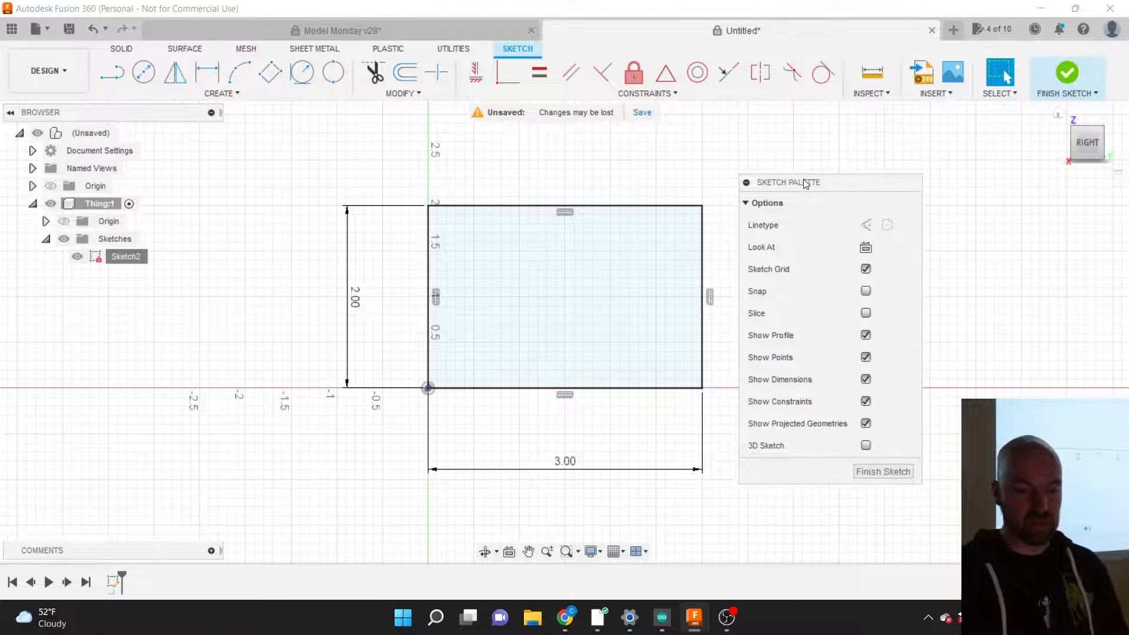
{"action": "left_click", "coordinate": [870, 471]}
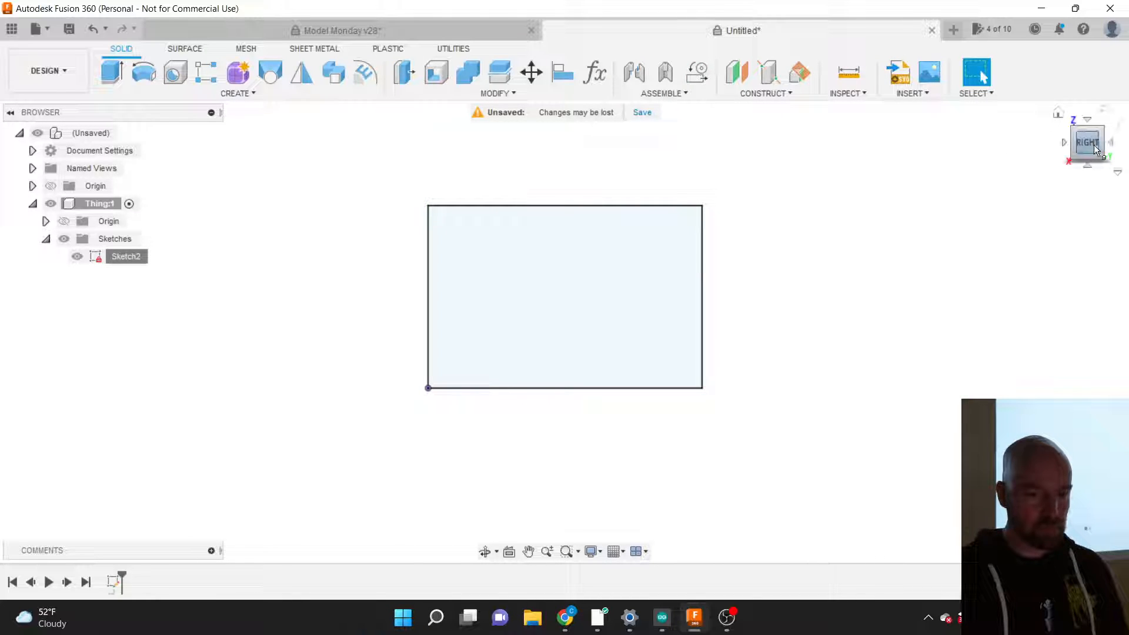
{"action": "left_click_drag", "start_coordinate": [1094, 144], "coordinate": [908, 152]}
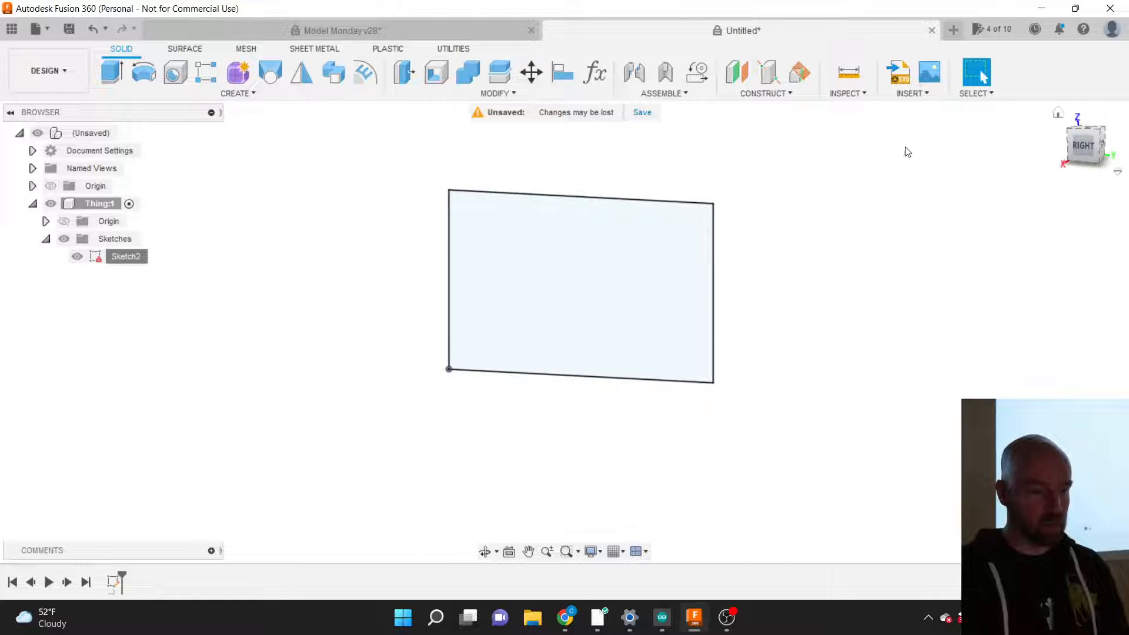
Step: Rename Sketch2 to 'Box' in the browser
{"action": "left_click", "coordinate": [126, 258]}
{"action": "double_click", "coordinate": [126, 258]}
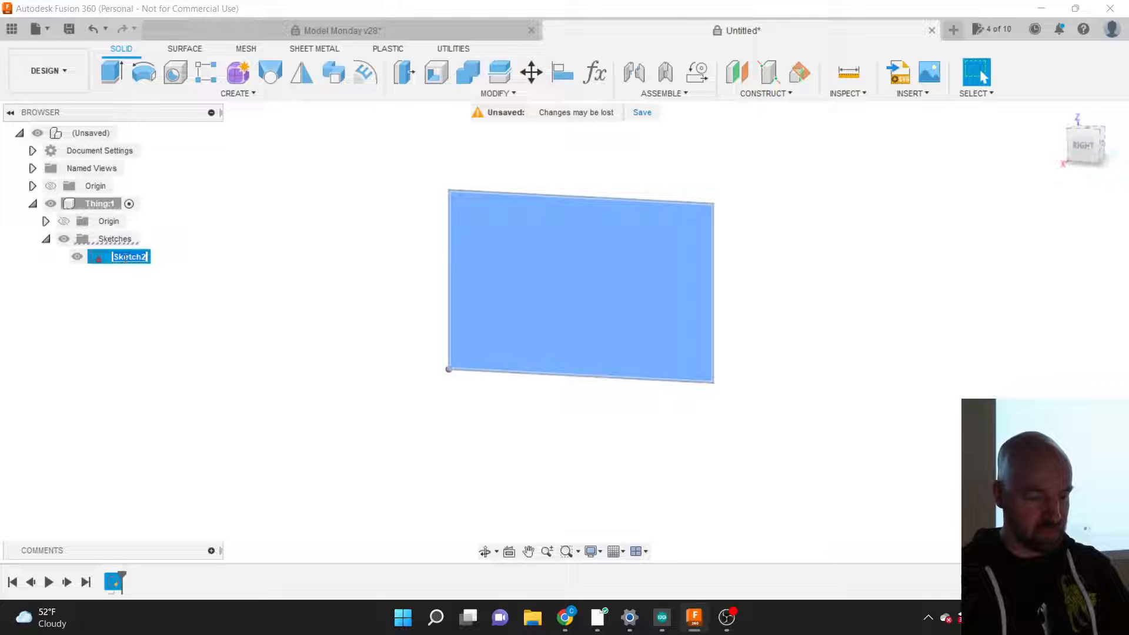
{"action": "type", "text": "Box"}
{"action": "key", "text": "Return"}
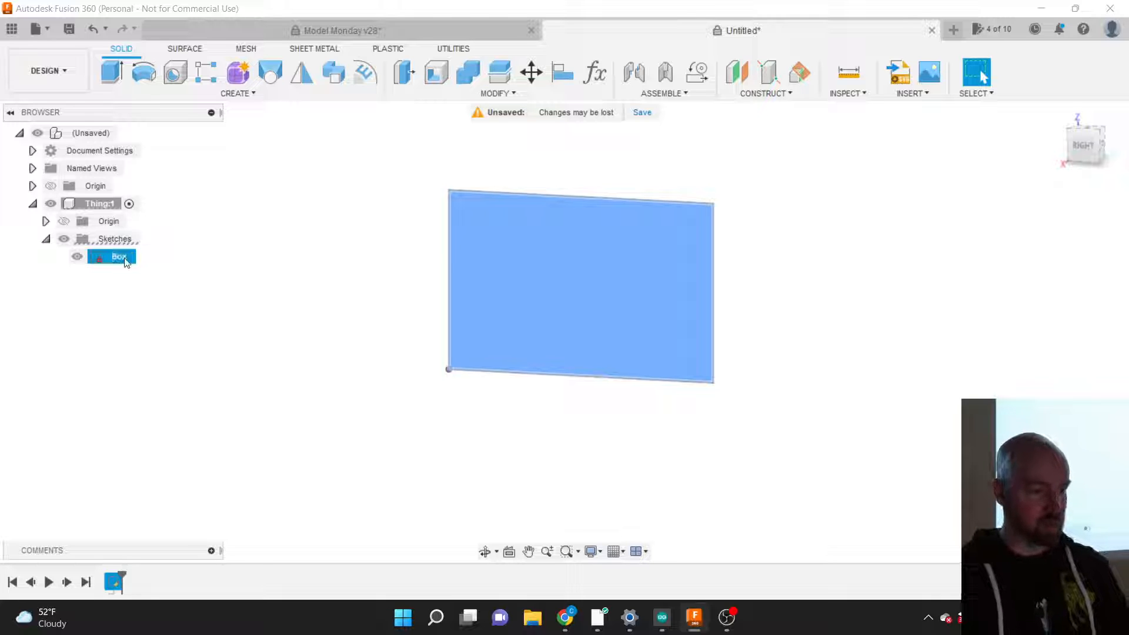
{"action": "left_click", "coordinate": [177, 265]}
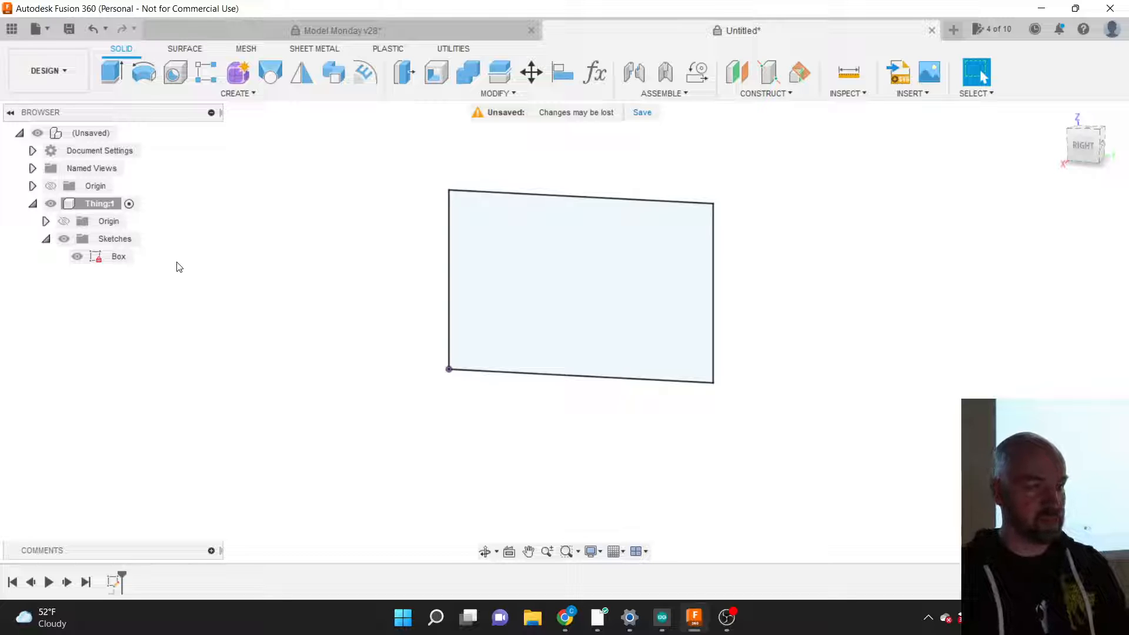
Step: Correct the sketch name to lowercase 'box'
{"action": "left_click", "coordinate": [118, 257]}
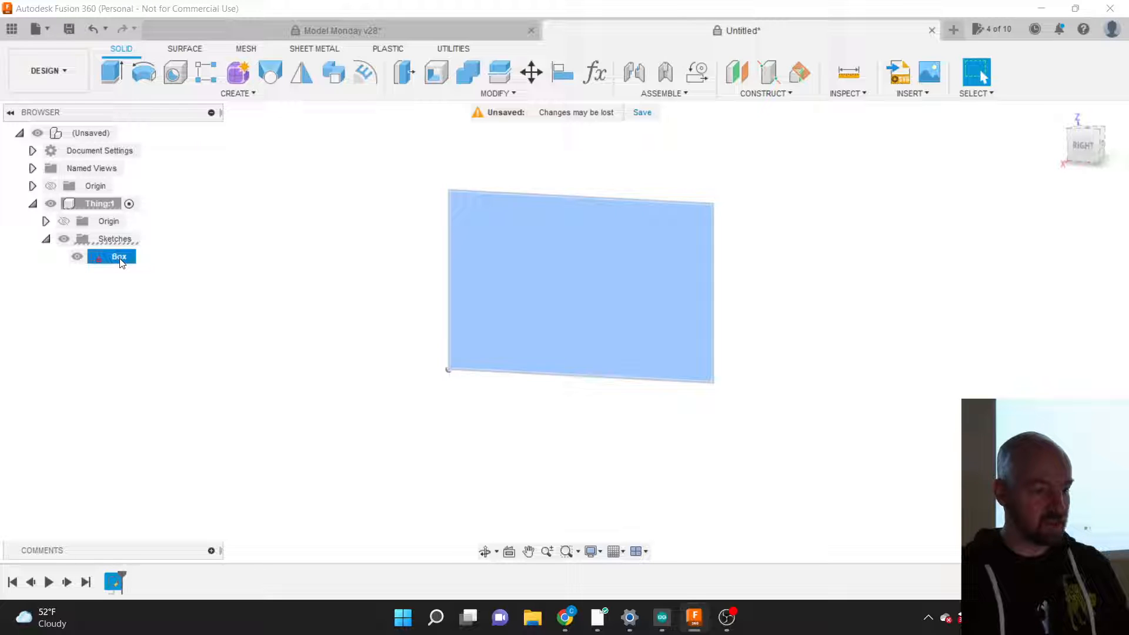
{"action": "left_click", "coordinate": [120, 260]}
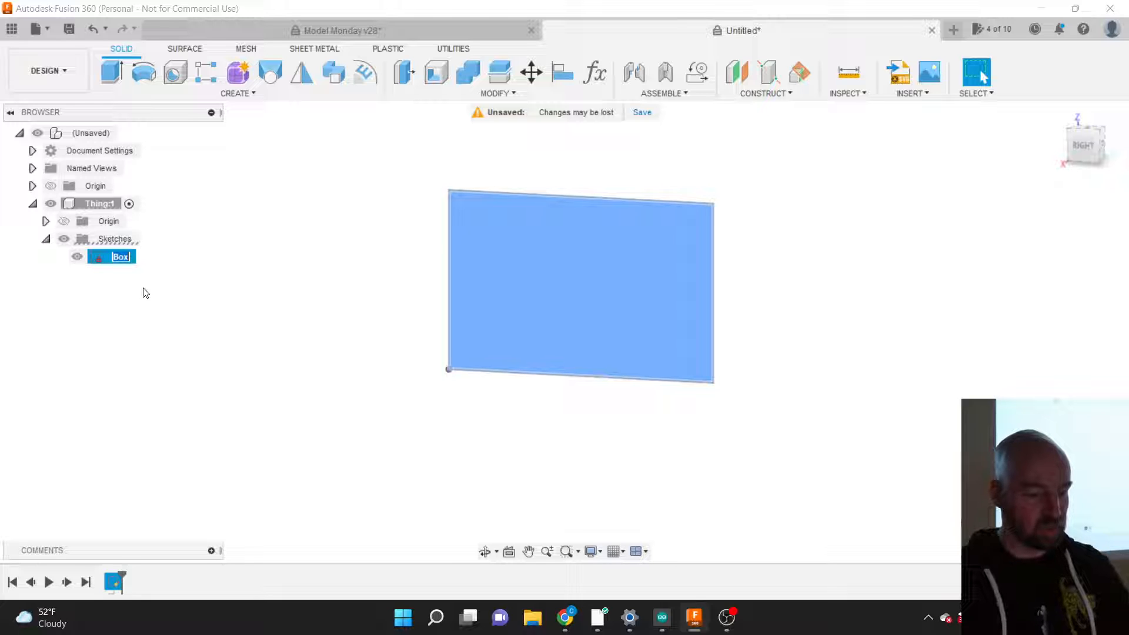
{"action": "type", "text": "bo"}
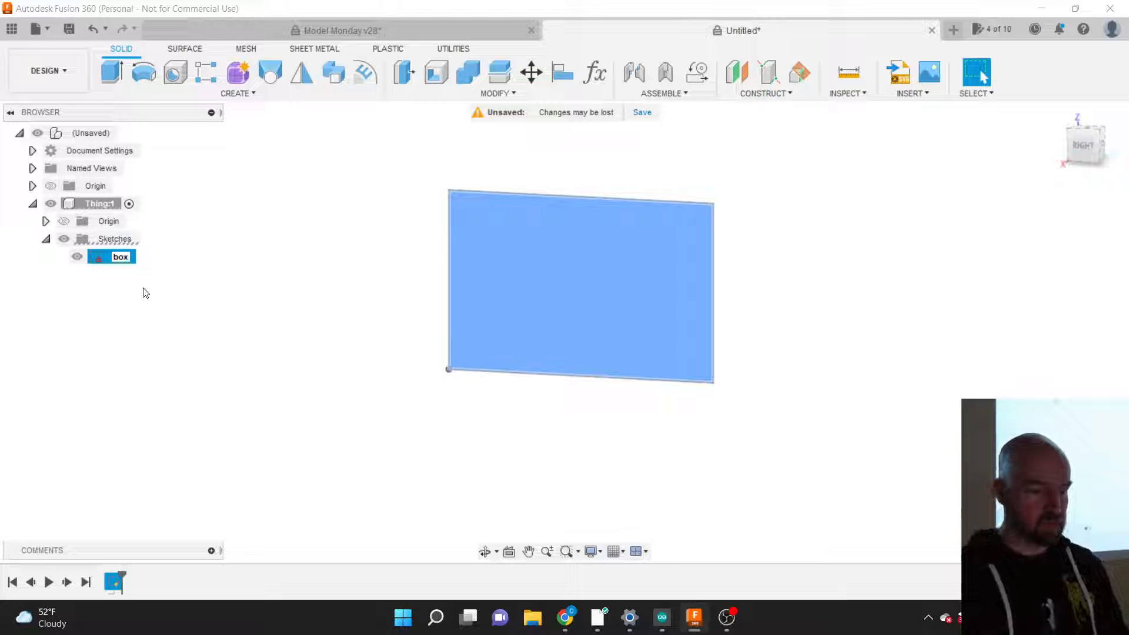
{"action": "key", "text": "Return"}
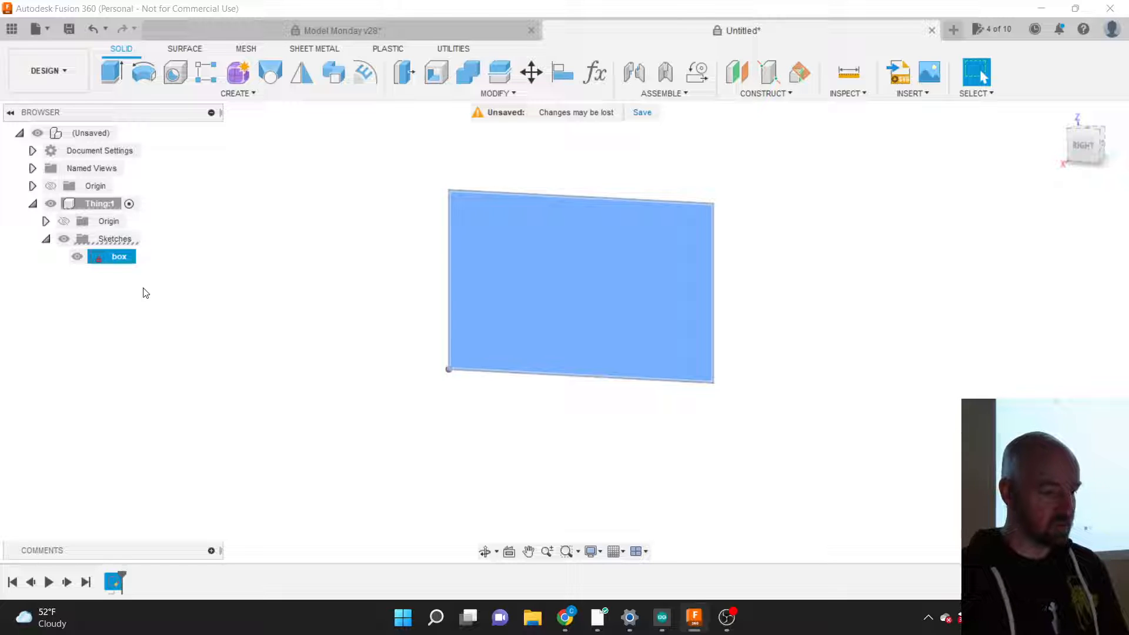
{"action": "left_click", "coordinate": [172, 270]}
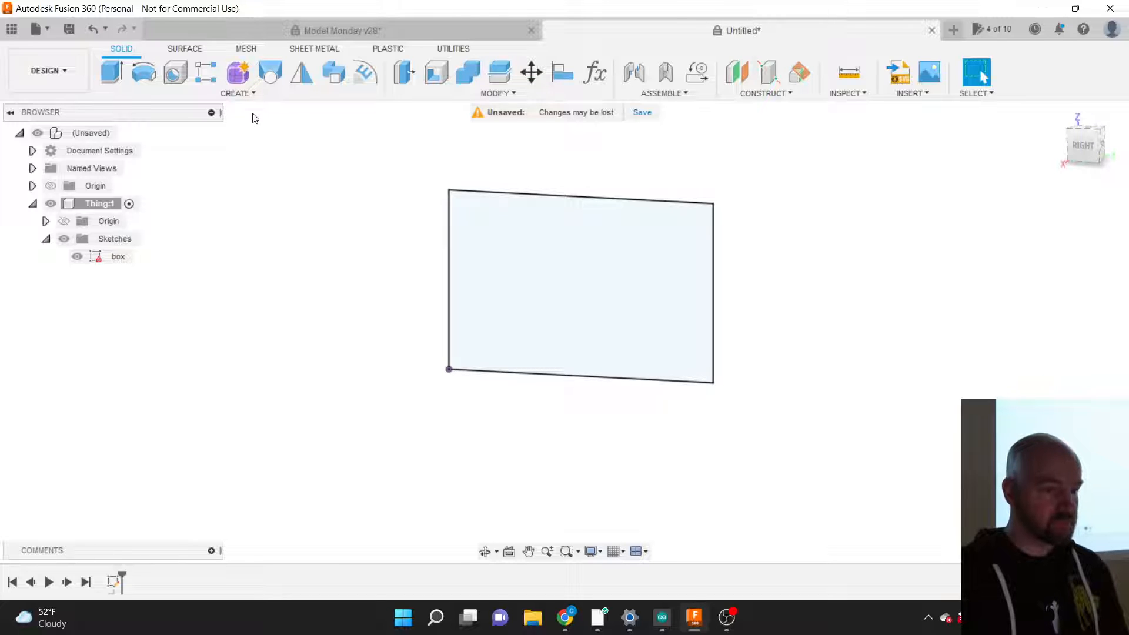
Step: Show the SOLID tab's CREATE features, including Extrude and Revolve
{"action": "left_click", "coordinate": [236, 93]}
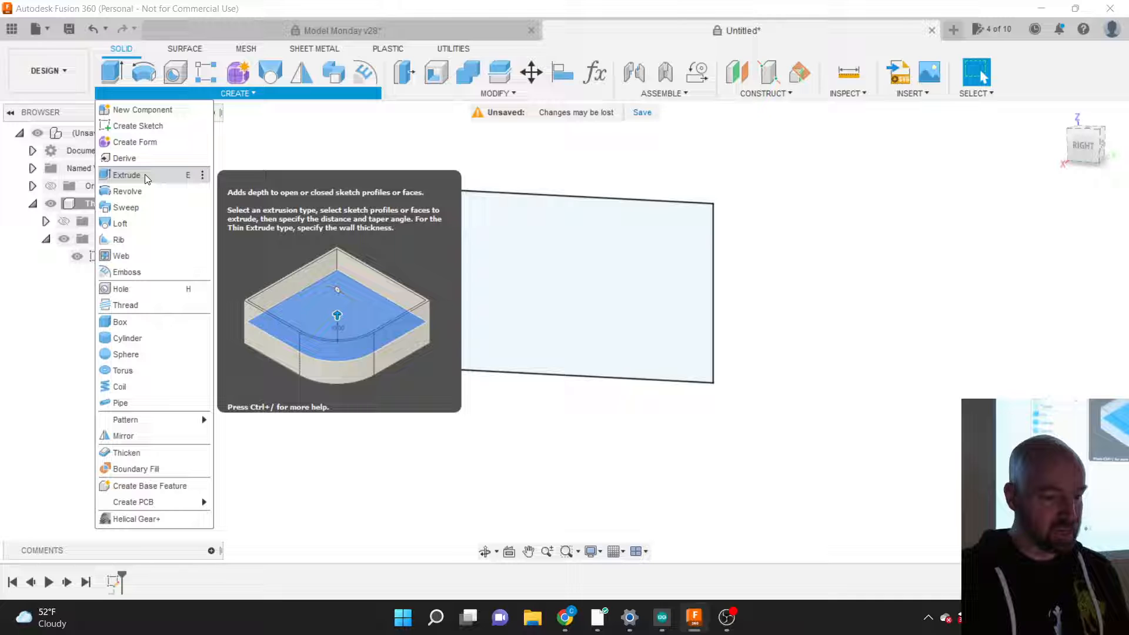
{"action": "left_click", "coordinate": [128, 176]}
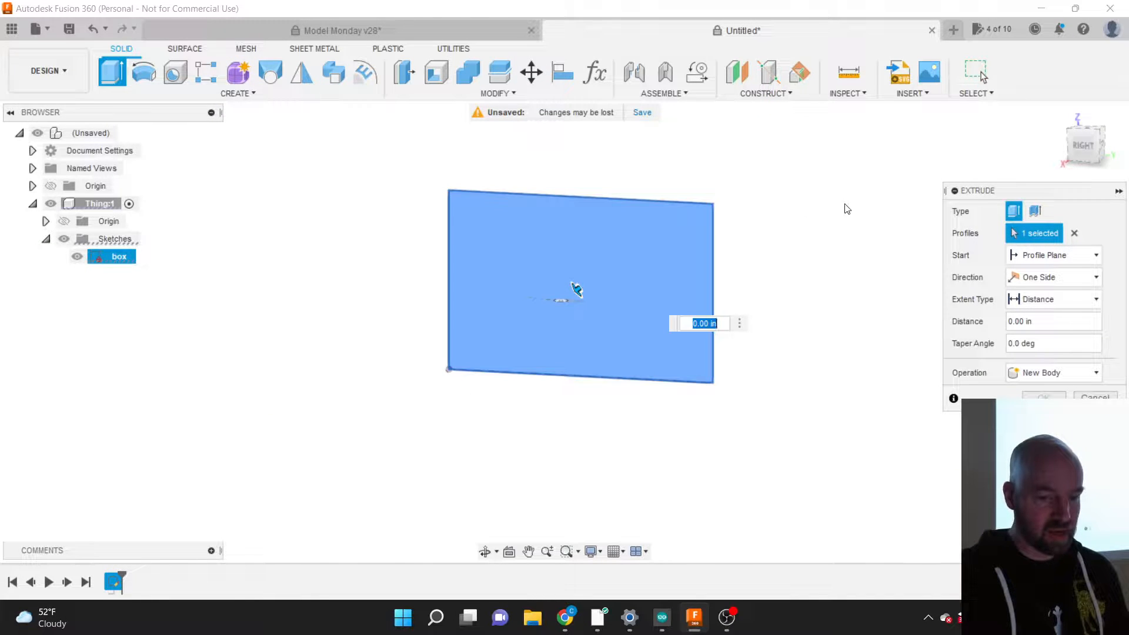
{"action": "left_click_drag", "start_coordinate": [993, 189], "coordinate": [874, 199]}
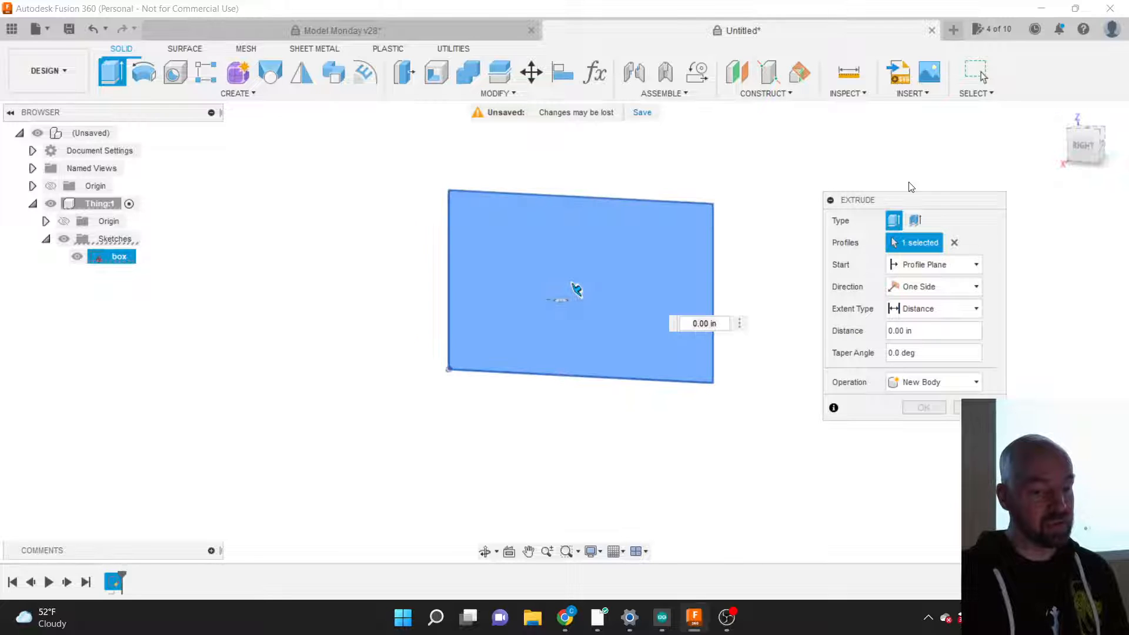
{"action": "left_click", "coordinate": [1086, 149]}
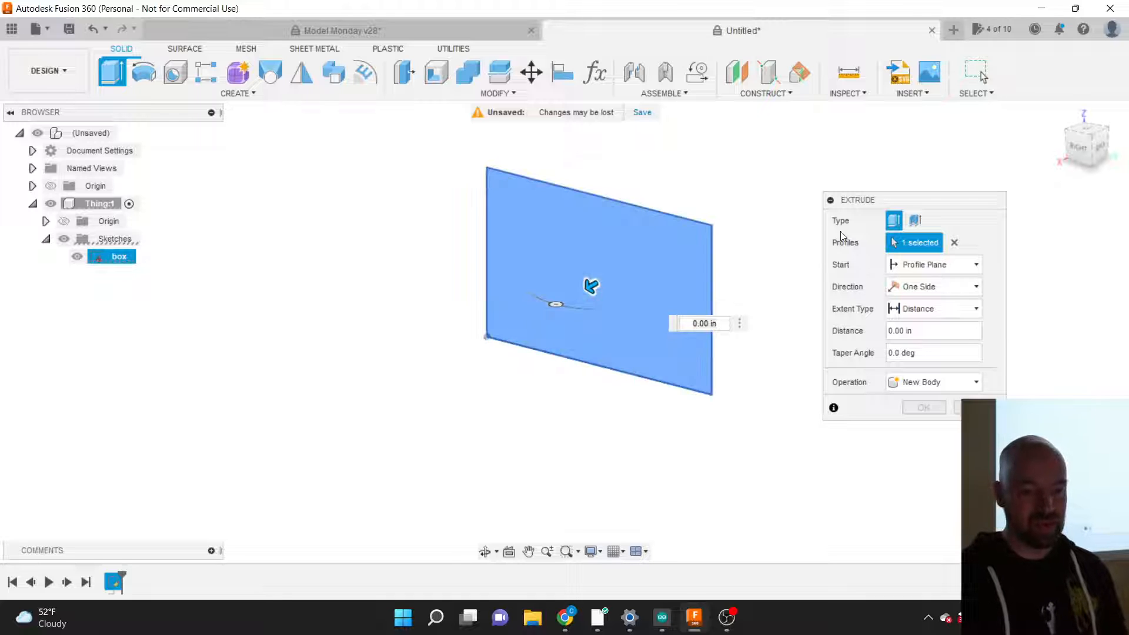
{"action": "left_click", "coordinate": [955, 242]}
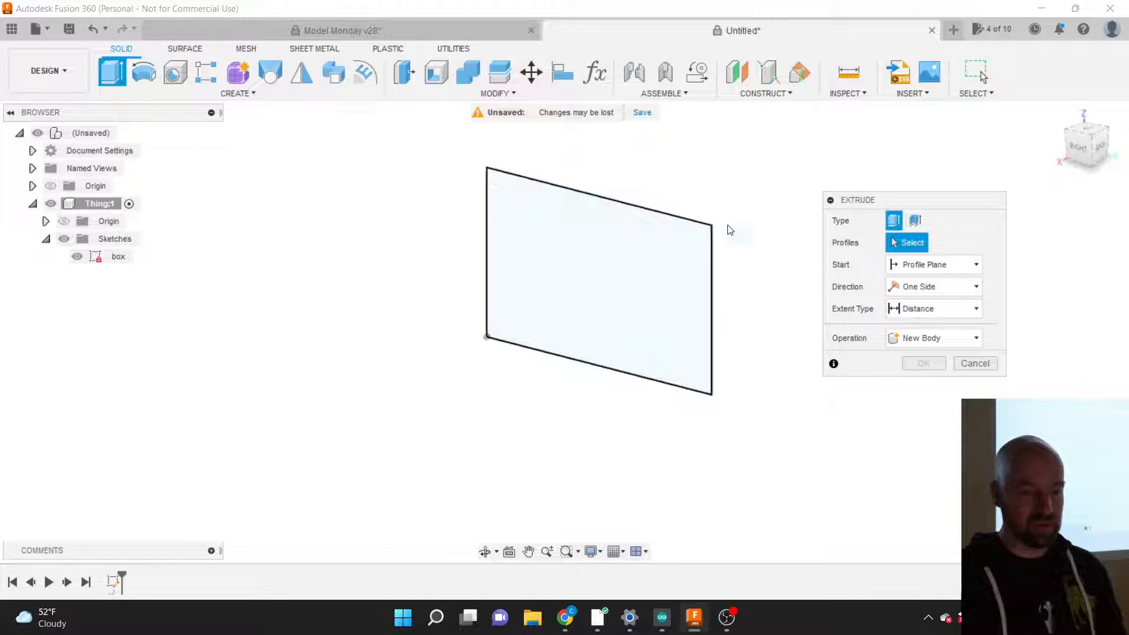
{"action": "left_click_drag", "start_coordinate": [858, 204], "coordinate": [788, 192]}
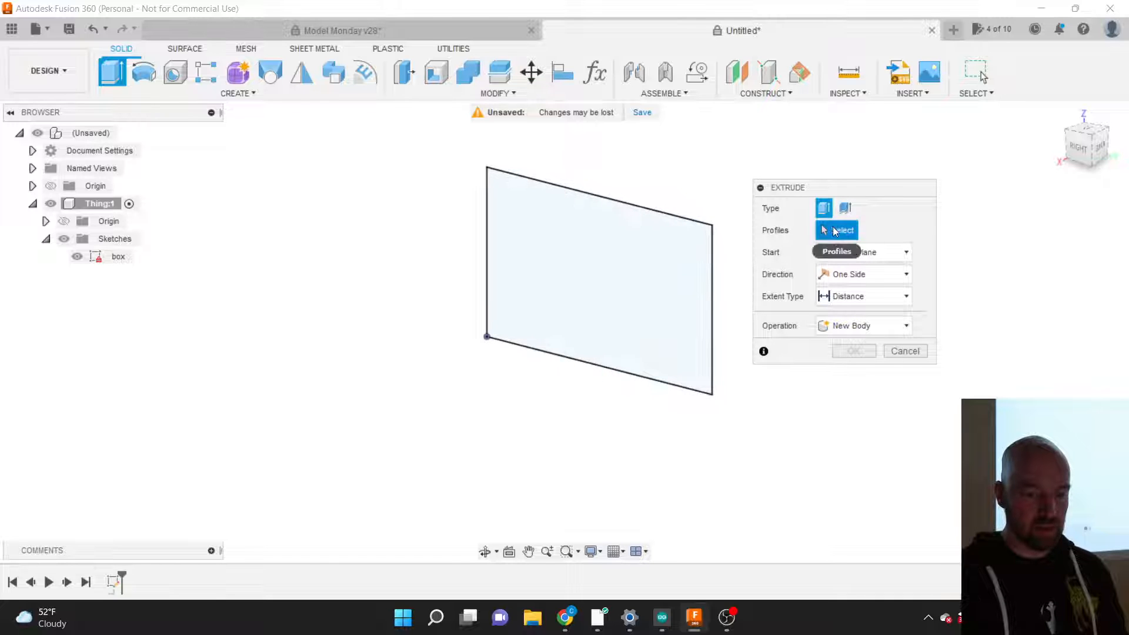
{"action": "left_click", "coordinate": [650, 270]}
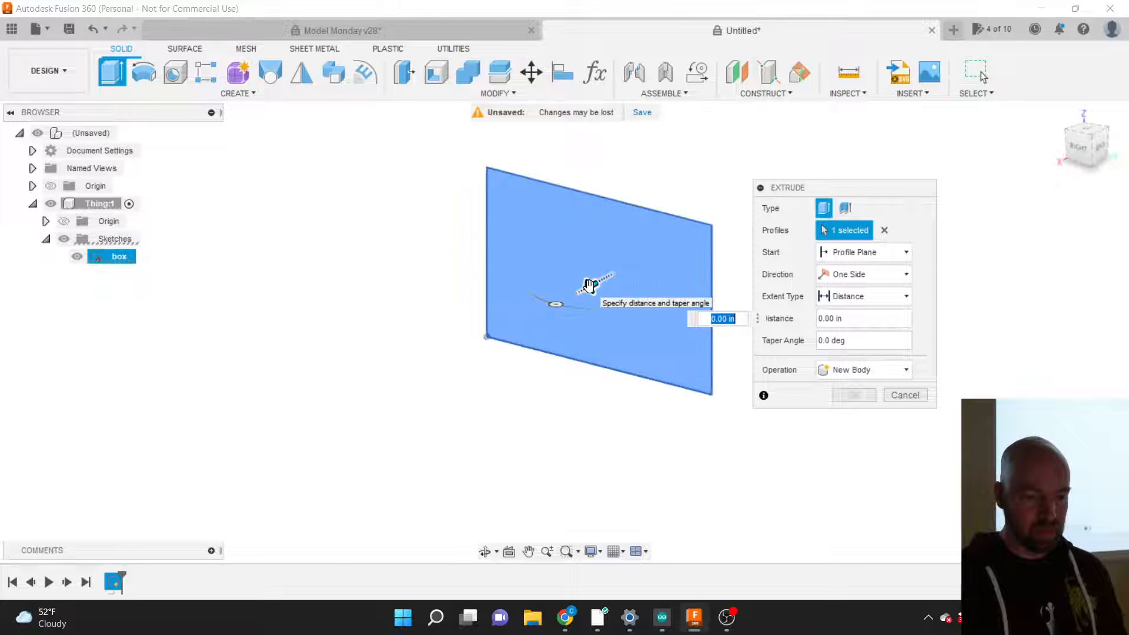
Step: Try extrusion depths between -0.50 and 1.20 in, then set the distance to 1 in
{"action": "left_click_drag", "start_coordinate": [590, 285], "coordinate": [548, 304]}
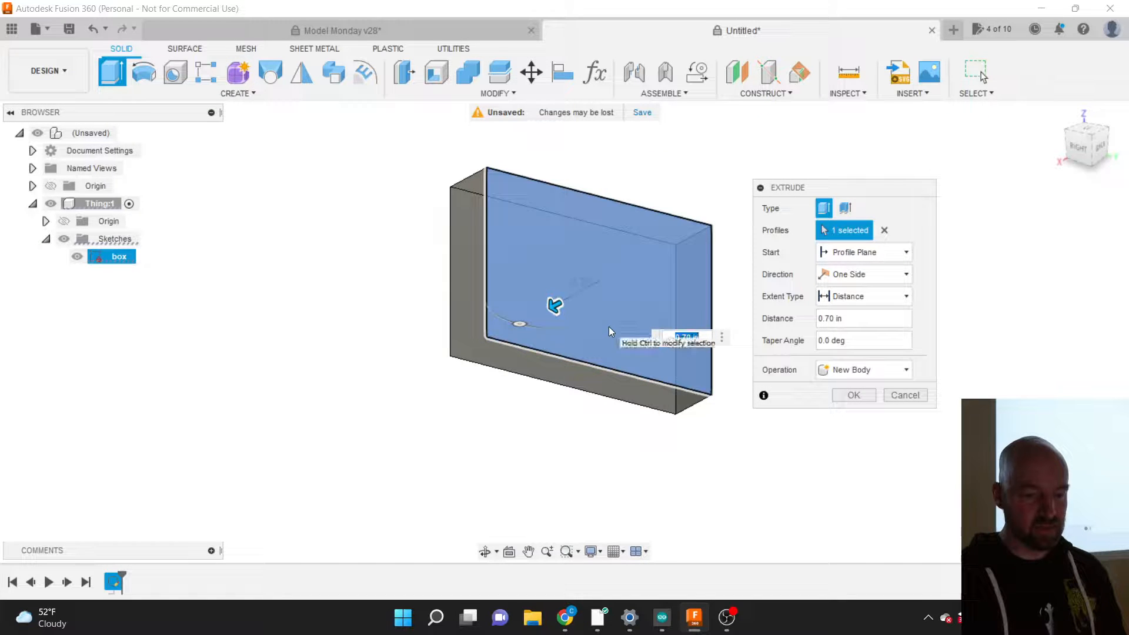
{"action": "left_click_drag", "start_coordinate": [566, 294], "coordinate": [617, 273]}
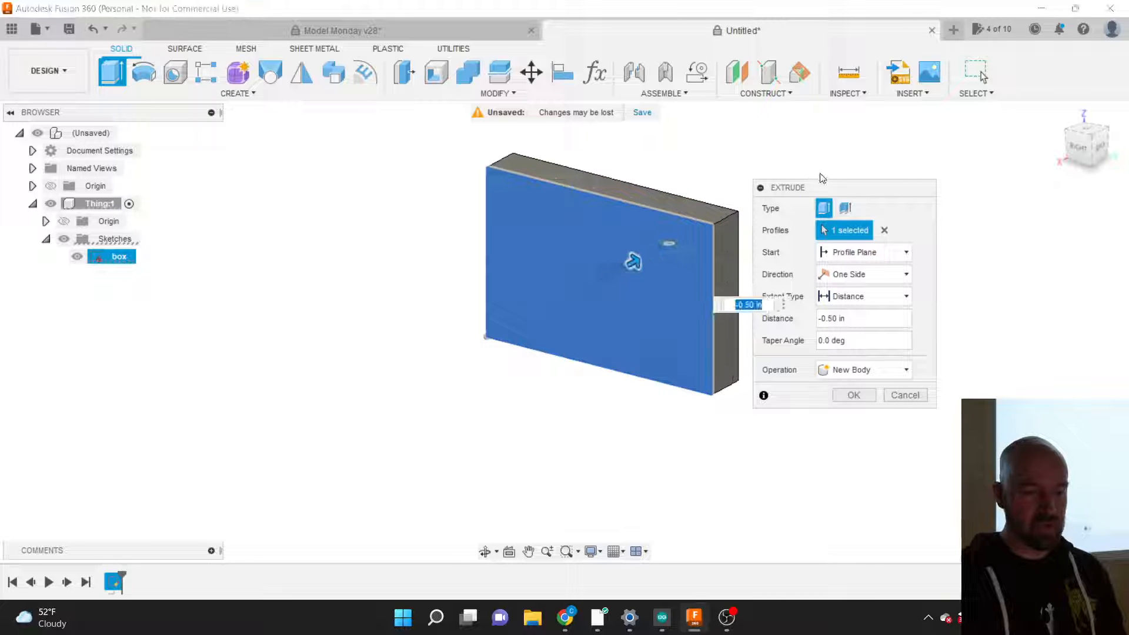
{"action": "left_click_drag", "start_coordinate": [809, 189], "coordinate": [881, 194]}
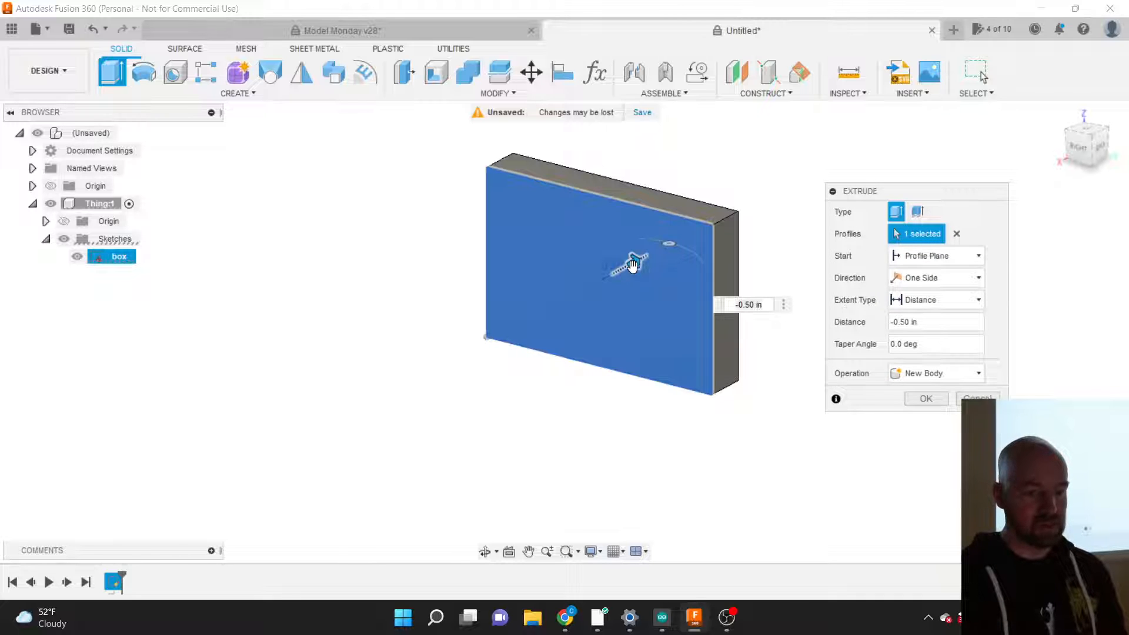
{"action": "left_click_drag", "start_coordinate": [634, 262], "coordinate": [534, 318]}
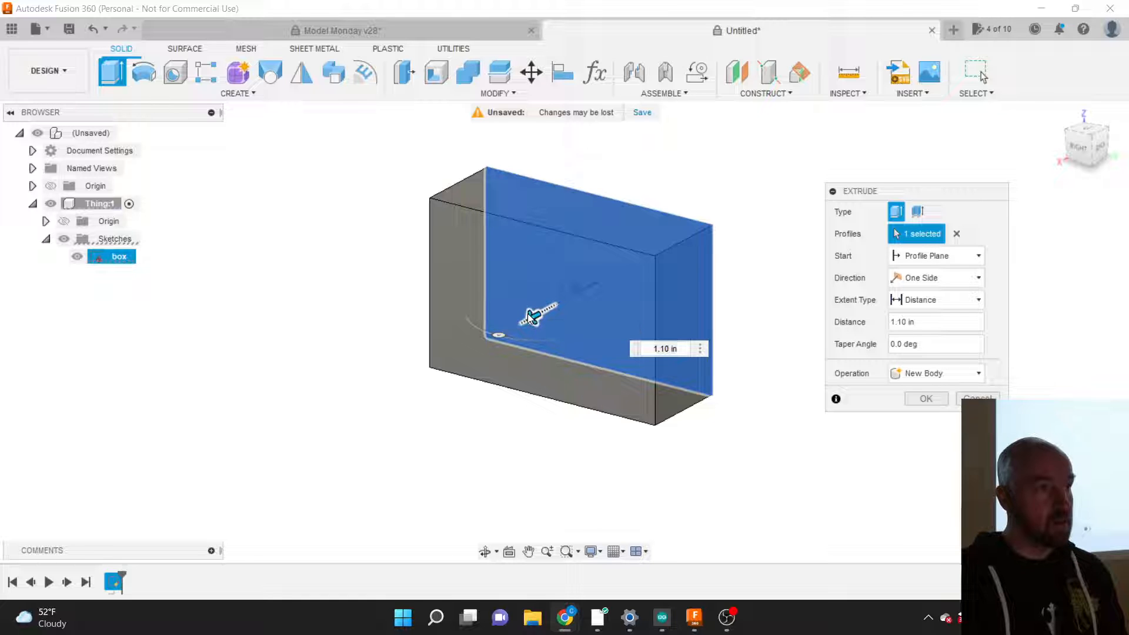
{"action": "left_click_drag", "start_coordinate": [526, 314], "coordinate": [526, 314]}
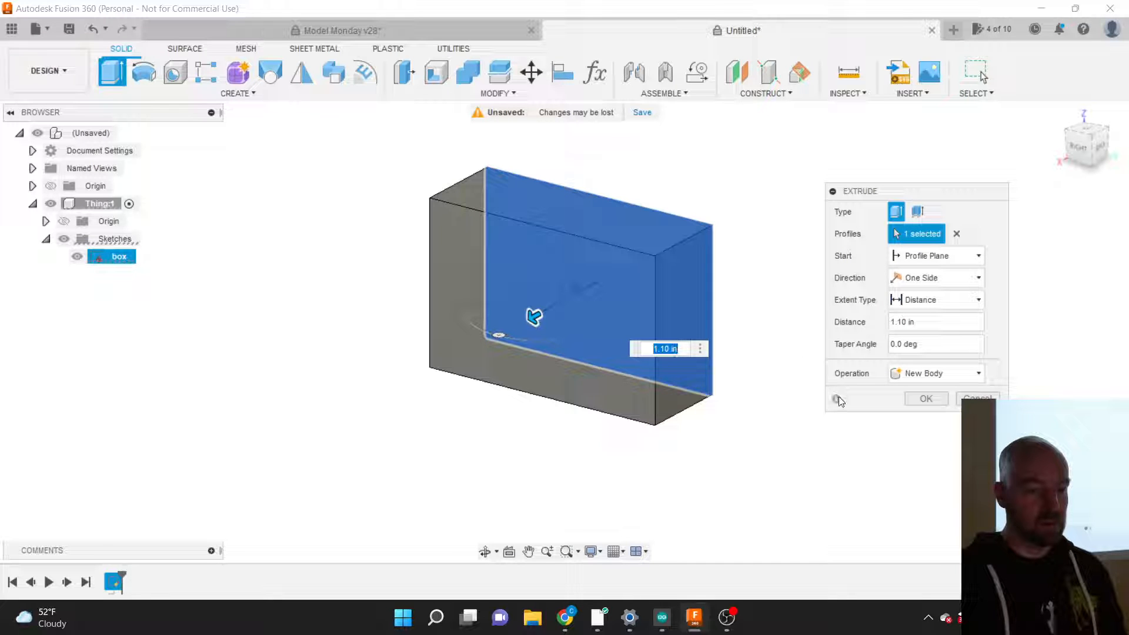
{"action": "mouse_move", "coordinate": [539, 324]}
{"action": "left_mouse_down"}
{"action": "mouse_move", "coordinate": [550, 308]}
{"action": "mouse_move", "coordinate": [537, 314]}
{"action": "left_mouse_up"}
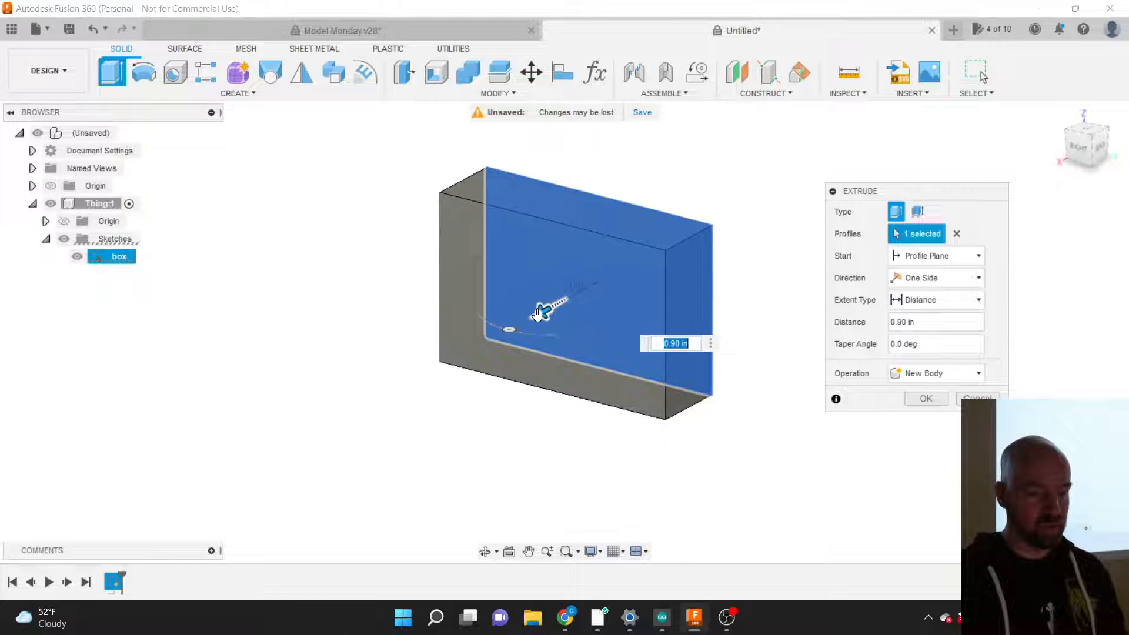
{"action": "type", "text": "1"}
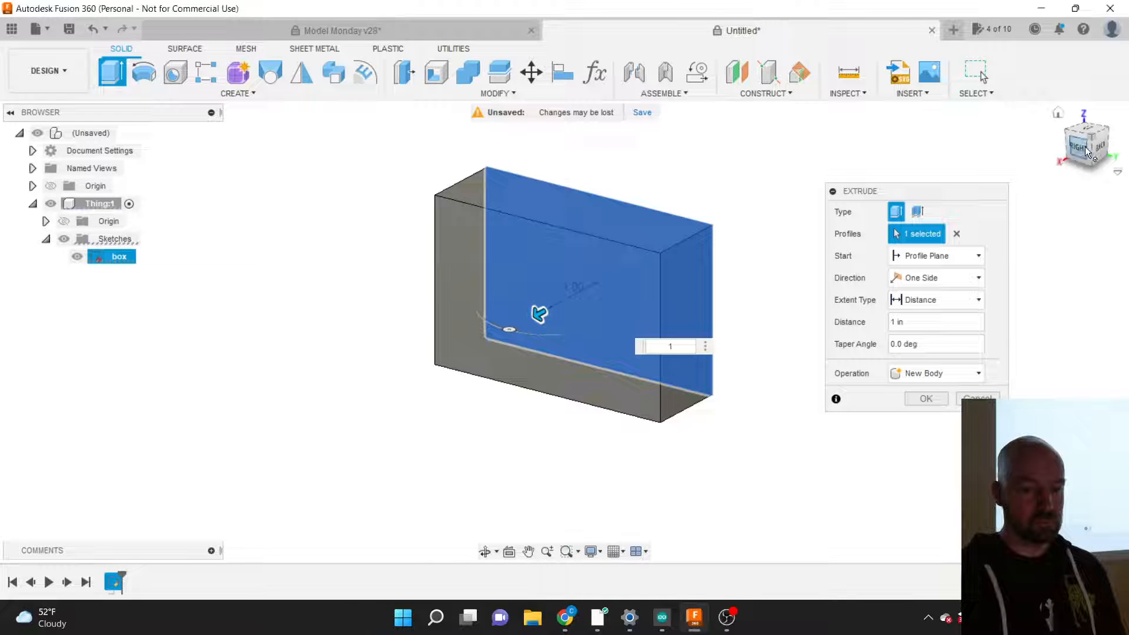
Step: Change the box extrusion depth to 0.70 in, checking from the right view and reselecting the rectangle profile
{"action": "left_click_drag", "start_coordinate": [1076, 150], "coordinate": [1104, 132]}
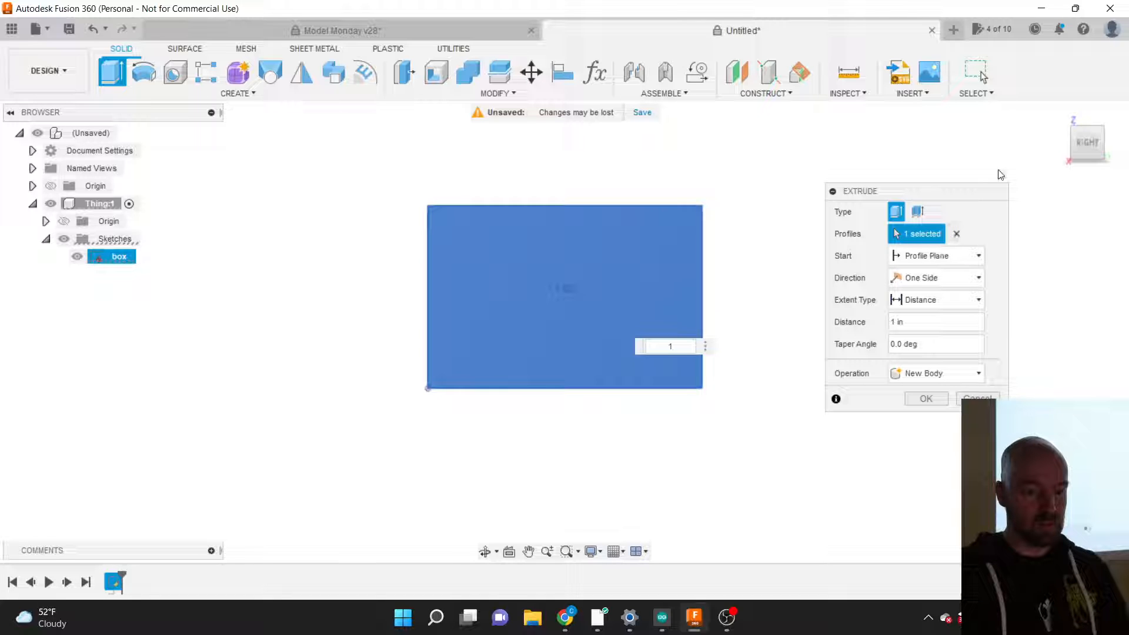
{"action": "left_click_drag", "start_coordinate": [1088, 139], "coordinate": [1066, 154]}
{"action": "left_click_drag", "start_coordinate": [530, 316], "coordinate": [548, 299]}
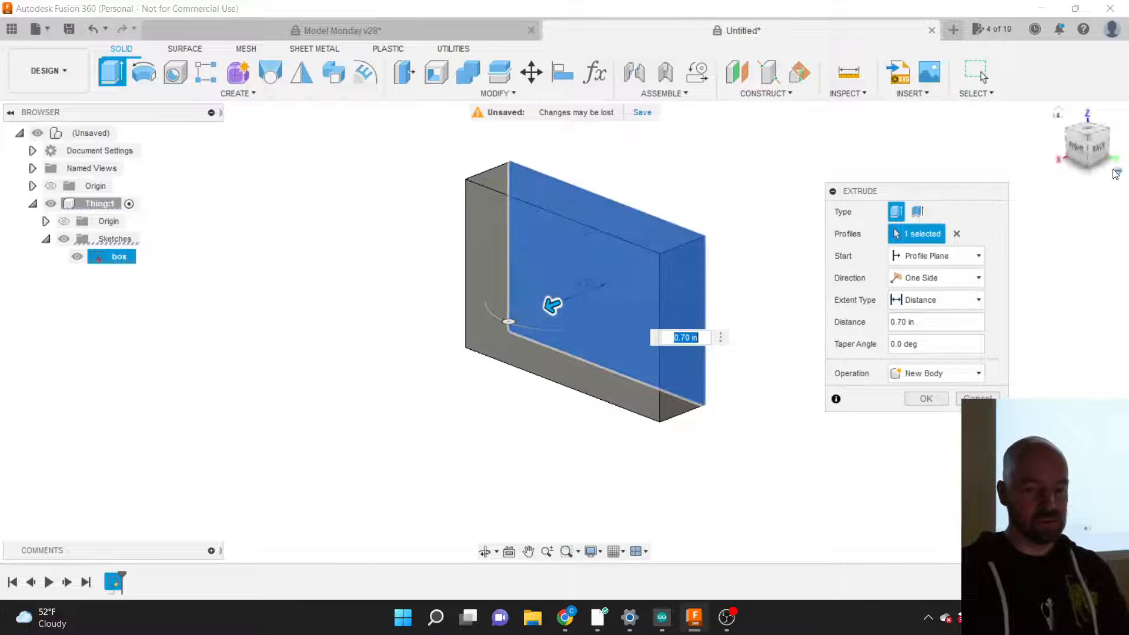
{"action": "left_click", "coordinate": [1076, 146]}
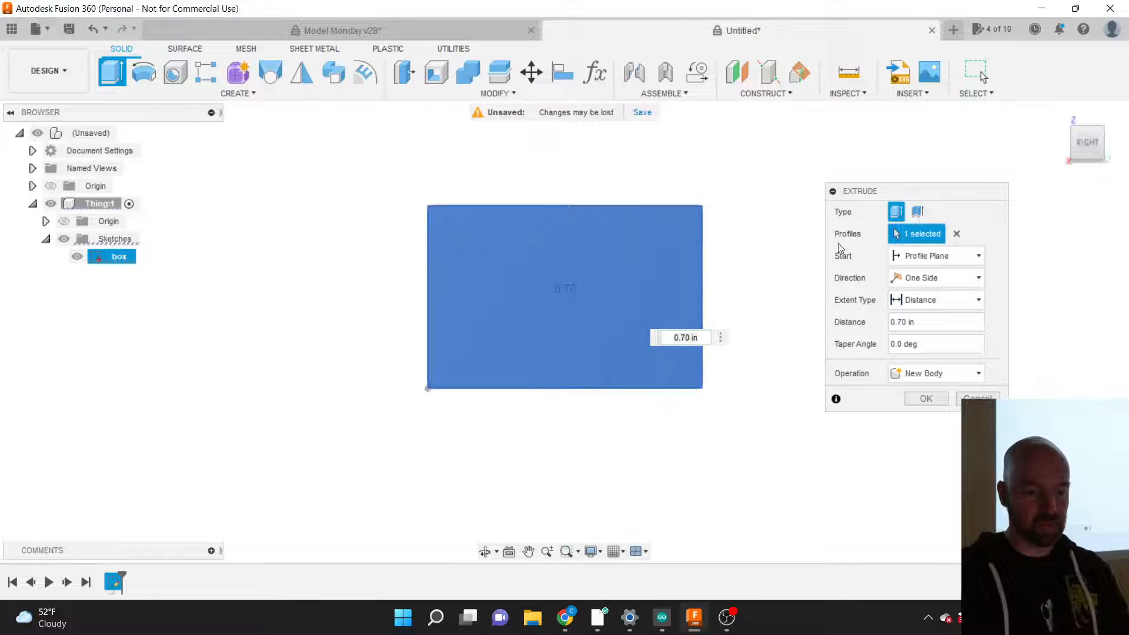
{"action": "left_click", "coordinate": [956, 234]}
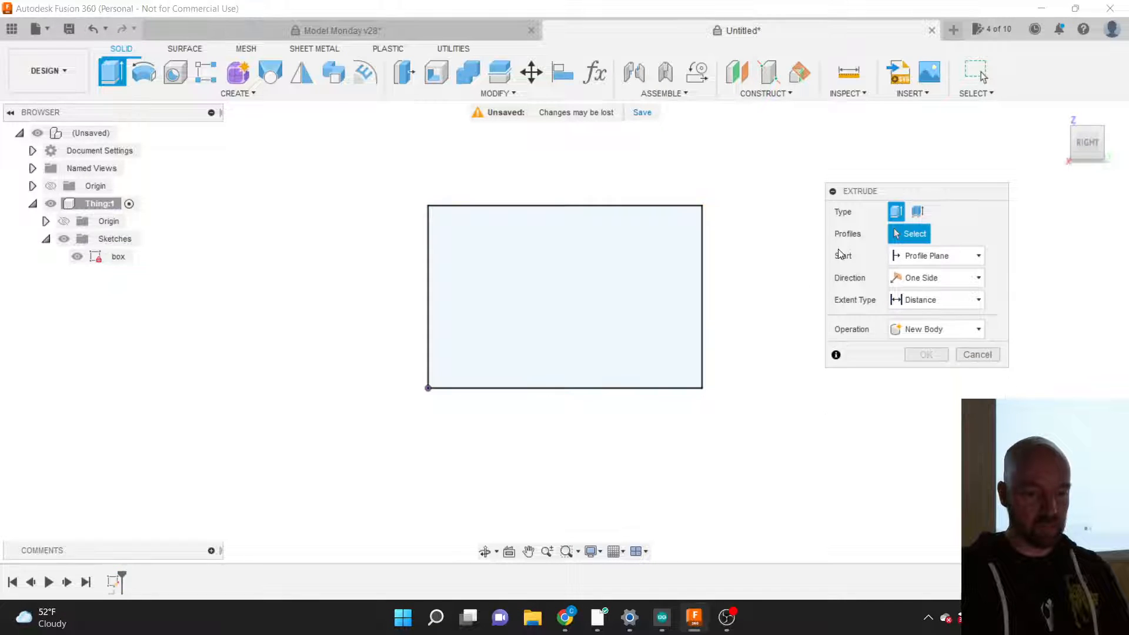
{"action": "left_click", "coordinate": [620, 297]}
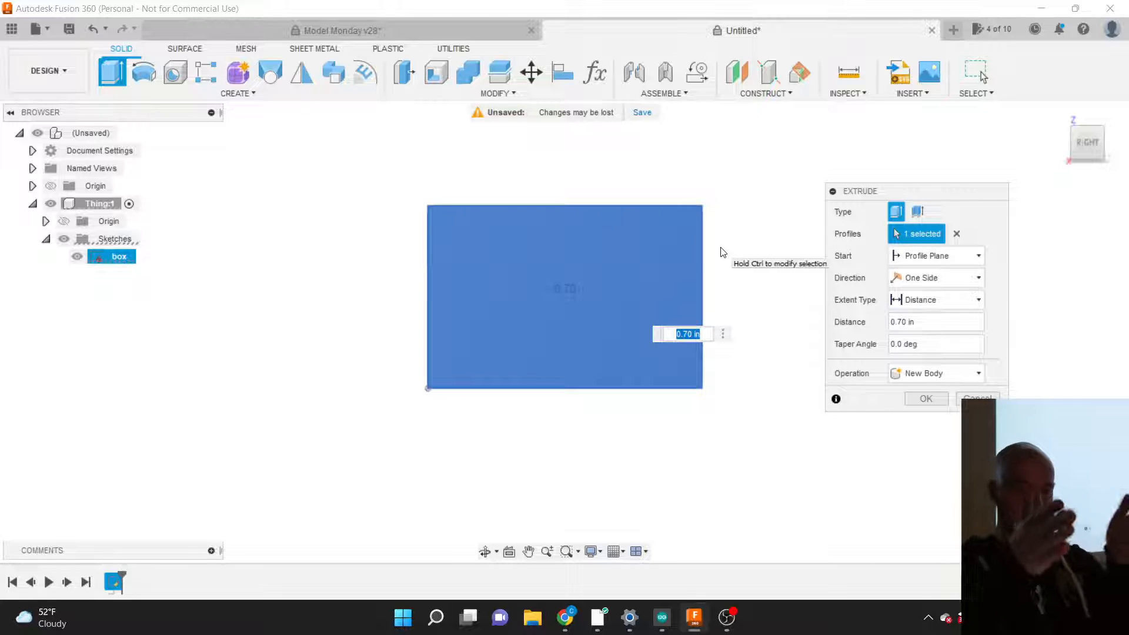
{"action": "left_click", "coordinate": [1094, 146]}
{"action": "left_click_drag", "start_coordinate": [1094, 148], "coordinate": [1020, 170]}
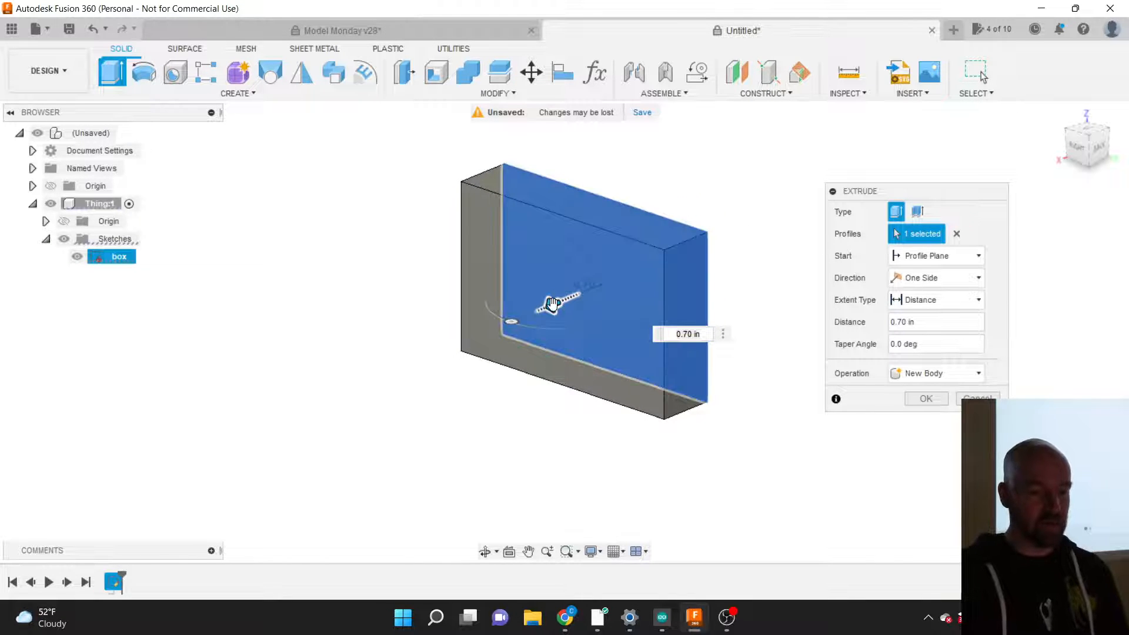
{"action": "mouse_move", "coordinate": [553, 303]}
{"action": "left_mouse_down"}
{"action": "mouse_move", "coordinate": [517, 318]}
{"action": "mouse_move", "coordinate": [549, 302]}
{"action": "mouse_move", "coordinate": [518, 305]}
{"action": "mouse_move", "coordinate": [641, 253]}
{"action": "mouse_move", "coordinate": [567, 277]}
{"action": "mouse_move", "coordinate": [534, 304]}
{"action": "mouse_move", "coordinate": [613, 256]}
{"action": "mouse_move", "coordinate": [546, 289]}
{"action": "left_mouse_up"}
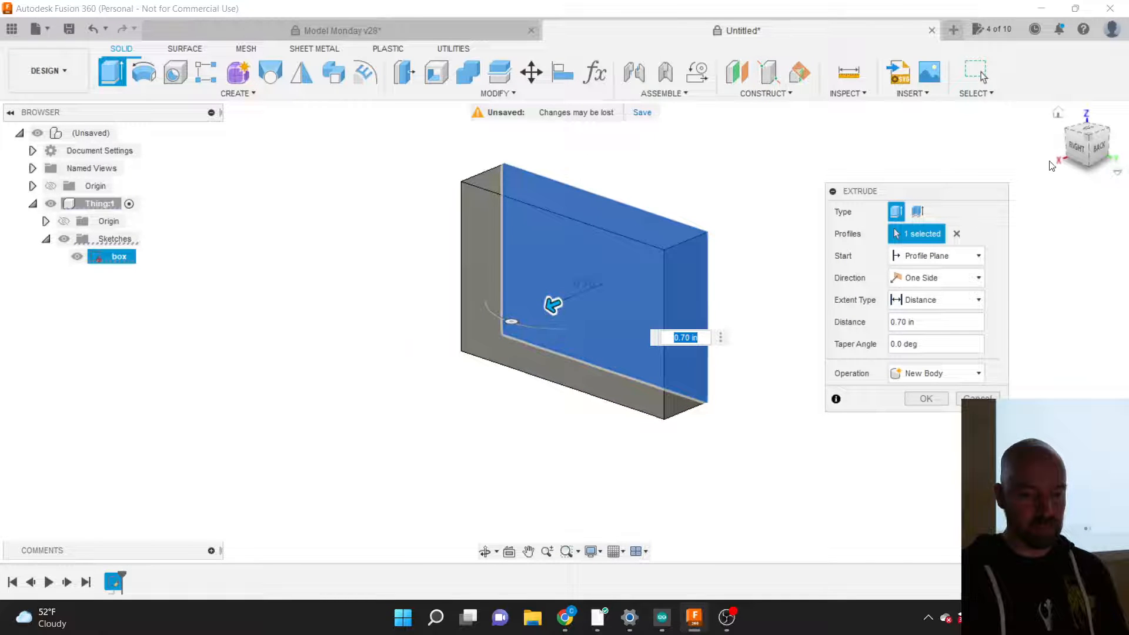
{"action": "left_click", "coordinate": [1076, 148]}
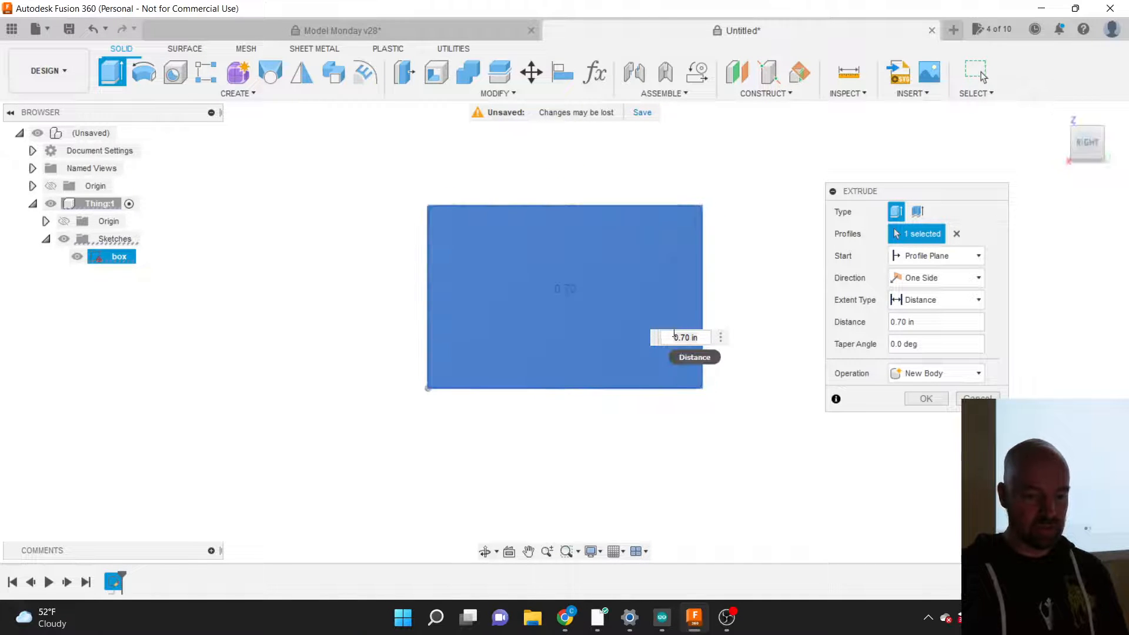
{"action": "left_click", "coordinate": [674, 336]}
{"action": "type", "text": "-"}
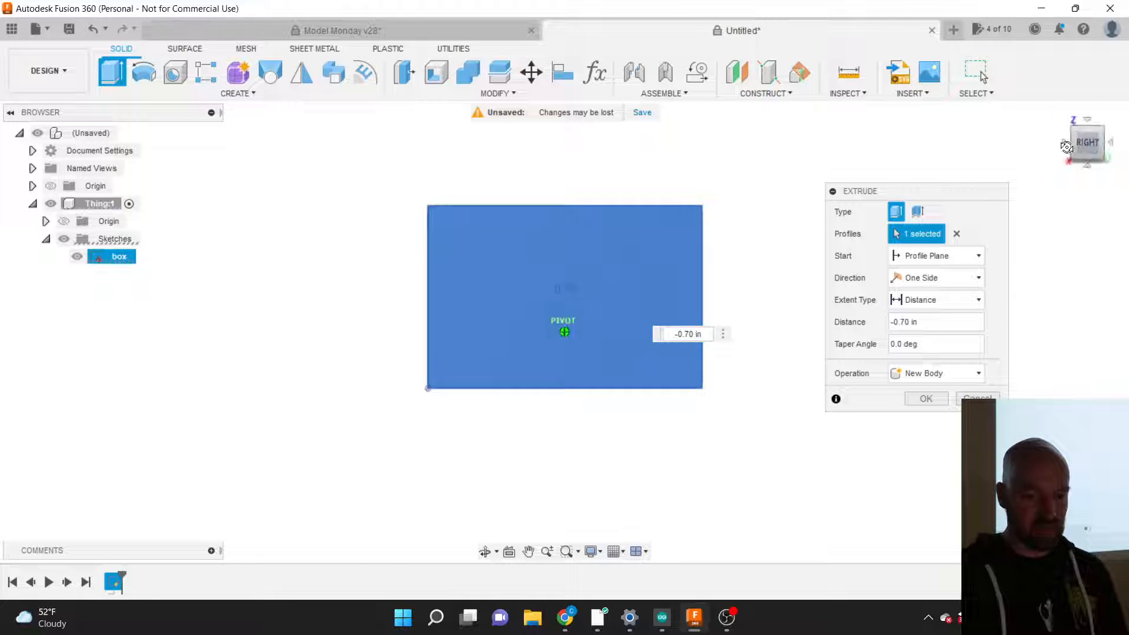
{"action": "left_click_drag", "start_coordinate": [1067, 147], "coordinate": [1048, 154]}
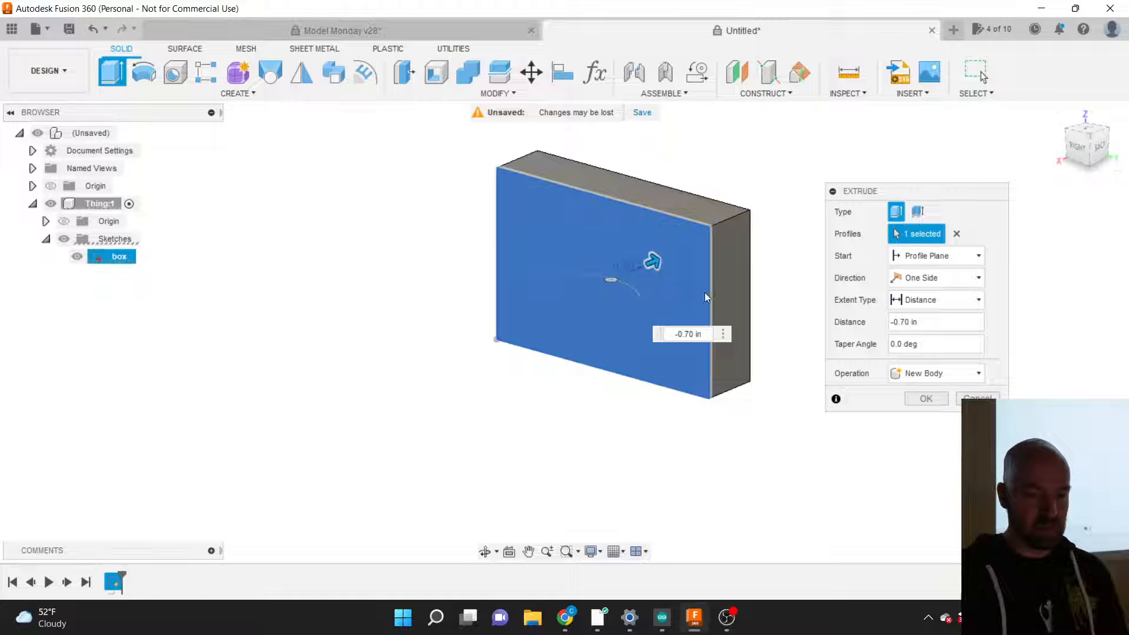
{"action": "left_click_drag", "start_coordinate": [652, 263], "coordinate": [562, 290]}
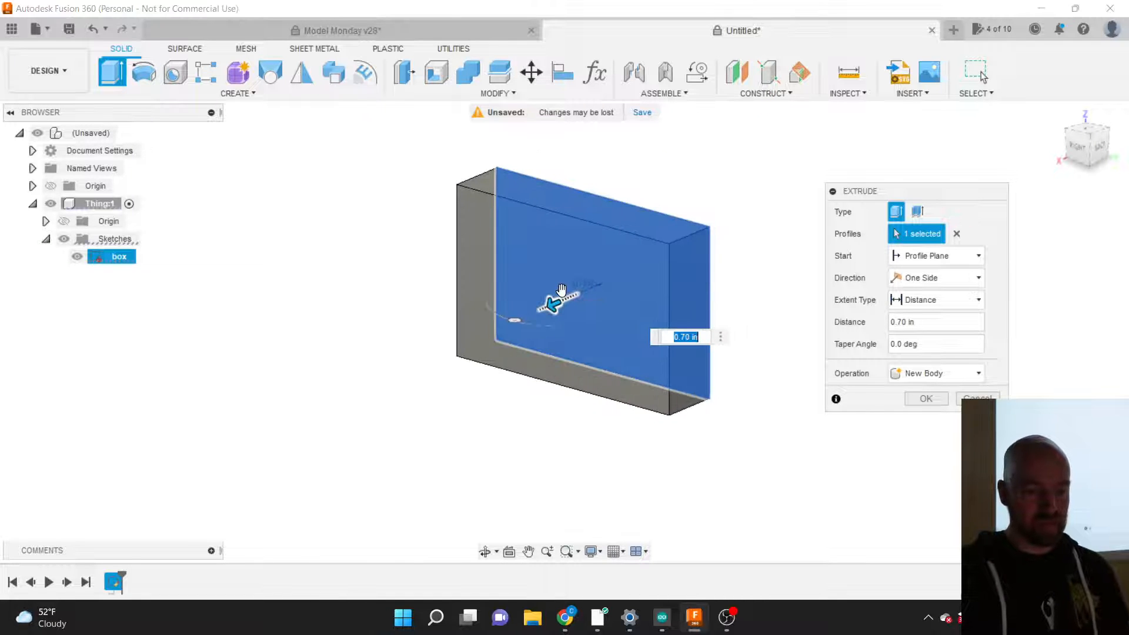
{"action": "left_click_drag", "start_coordinate": [882, 191], "coordinate": [791, 206]}
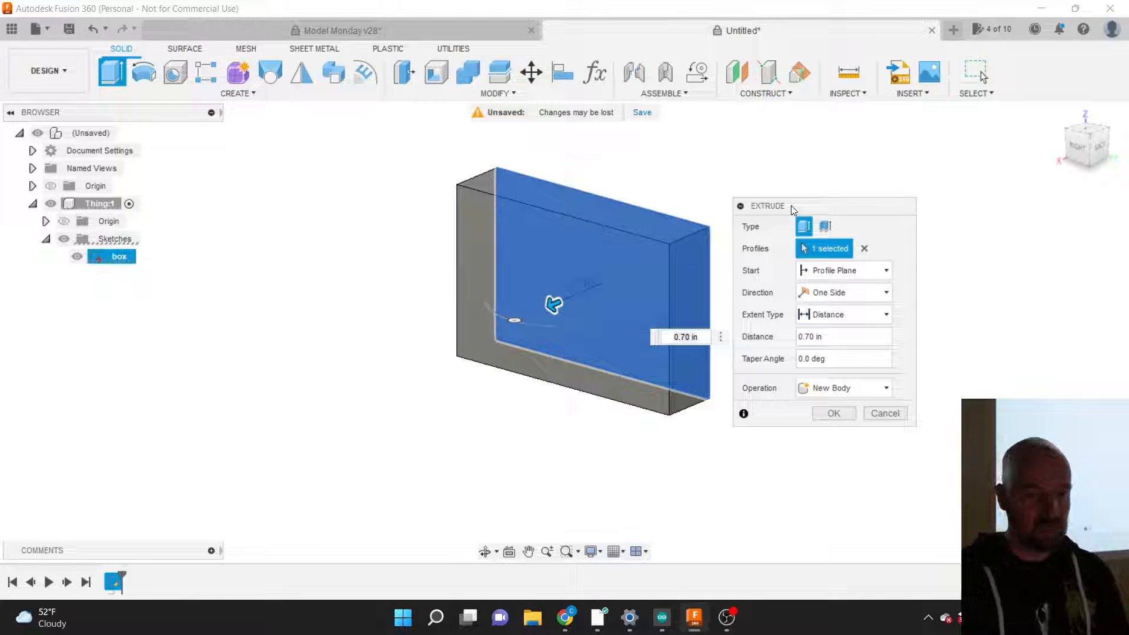
Step: Move the Extrude dialog aside and list the Start options Profile Plane, Offset and Object
{"action": "left_click_drag", "start_coordinate": [792, 206], "coordinate": [786, 183]}
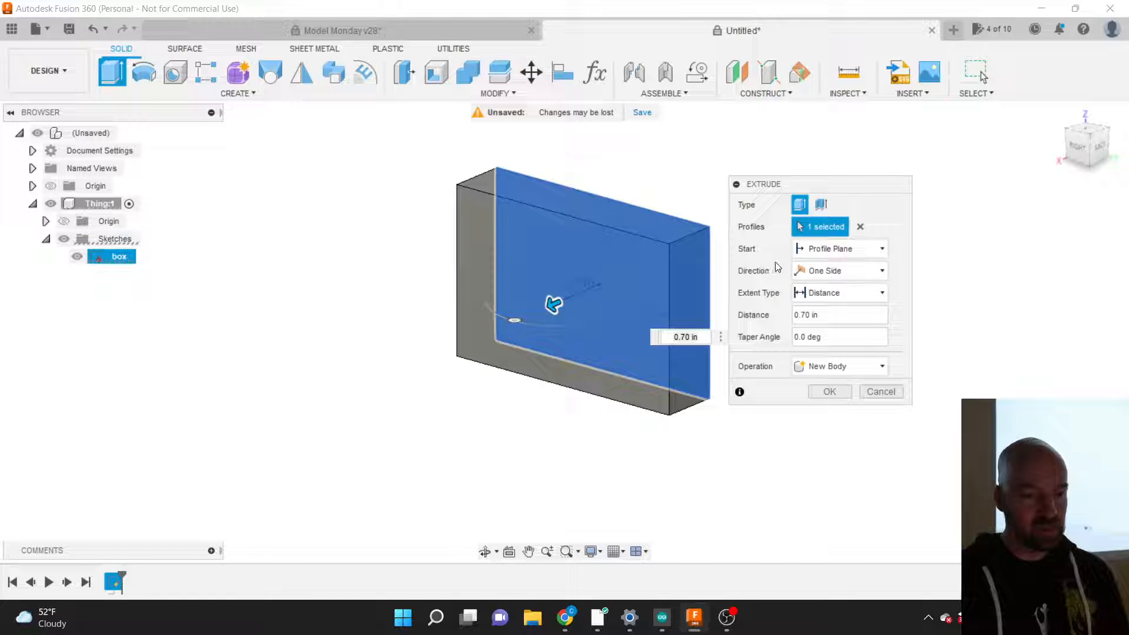
{"action": "left_click", "coordinate": [831, 249]}
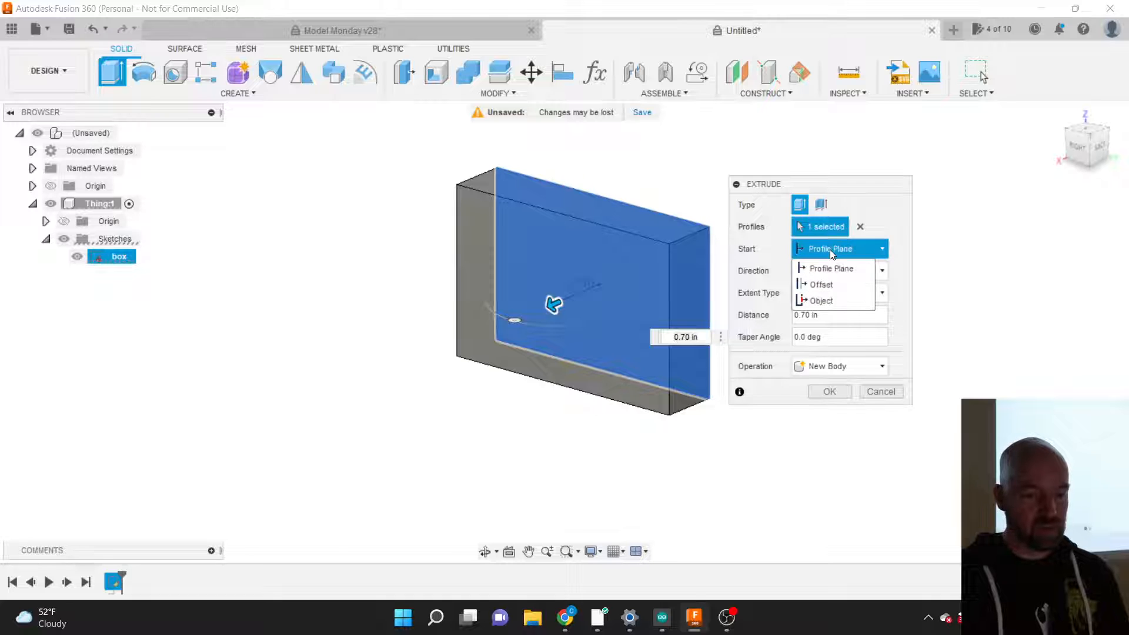
Step: Set the extrusion Start to Offset with an offset of 1 in
{"action": "left_click", "coordinate": [823, 285]}
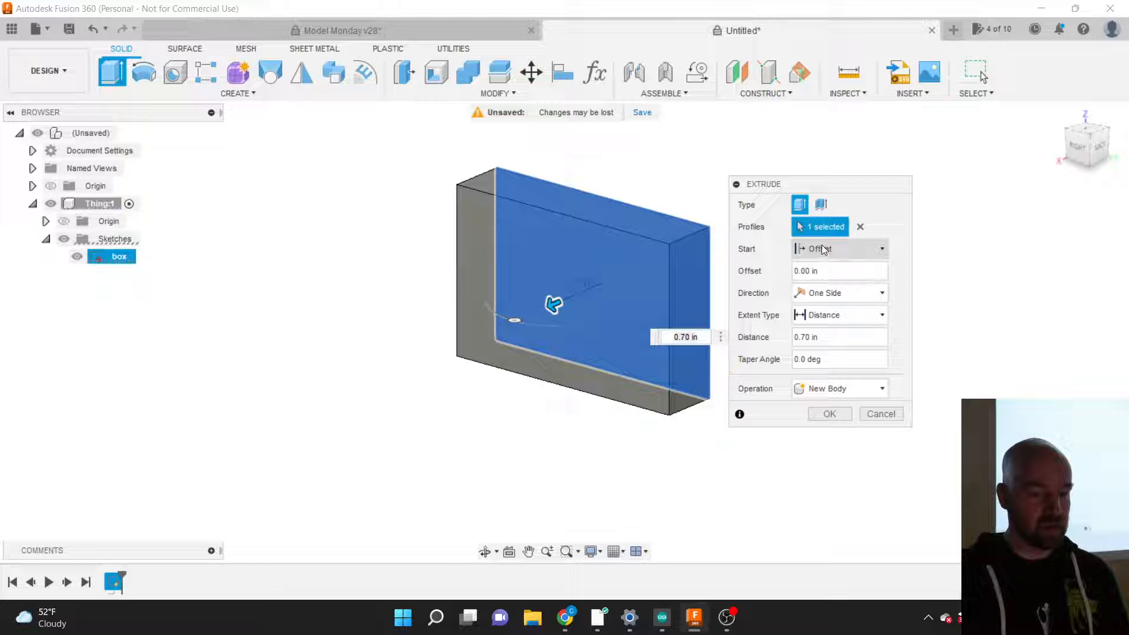
{"action": "left_click", "coordinate": [799, 273]}
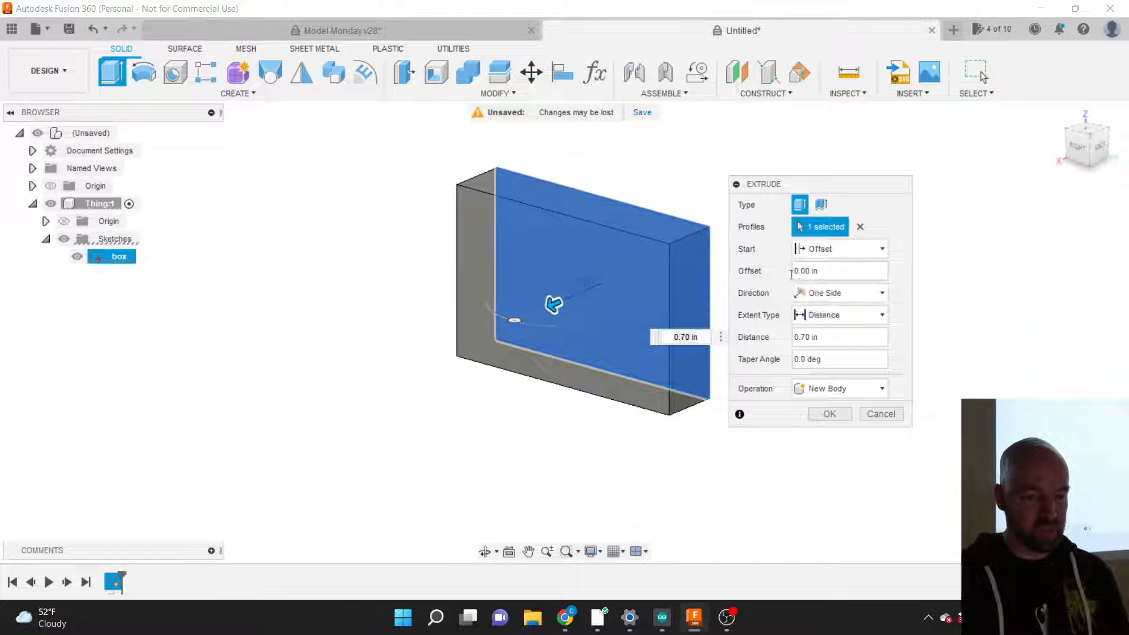
{"action": "key", "text": "Delete"}
{"action": "type", "text": "1"}
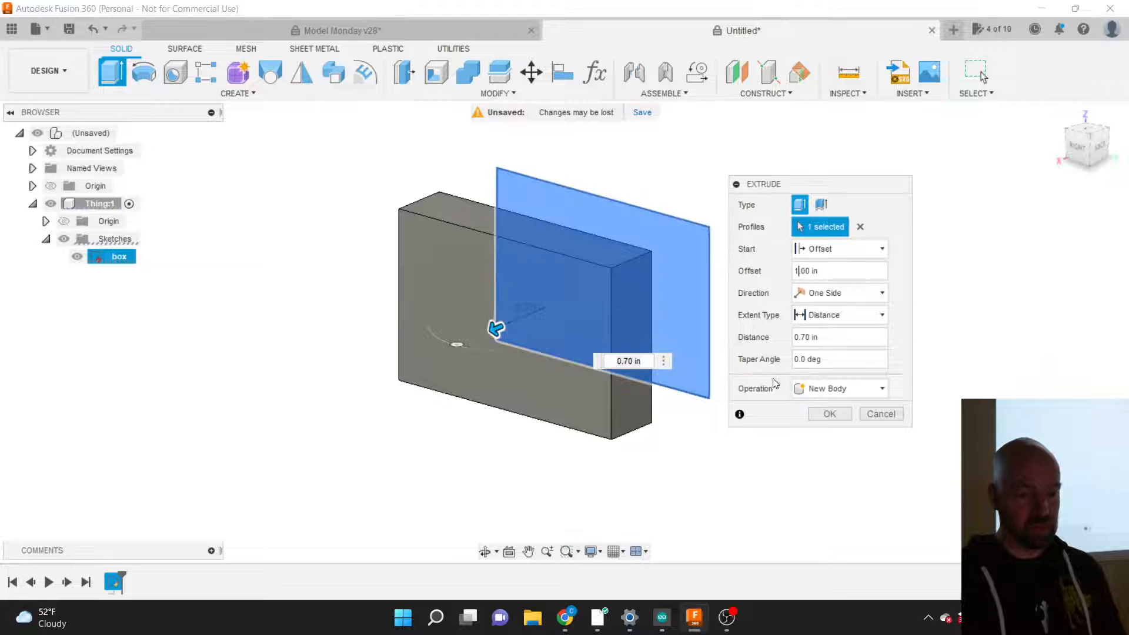
Step: Change the extrusion distance to 0.75 in and list the One Side, Two Sides and Symmetric directions
{"action": "left_click", "coordinate": [807, 338]}
{"action": "key", "text": "BackSpace"}
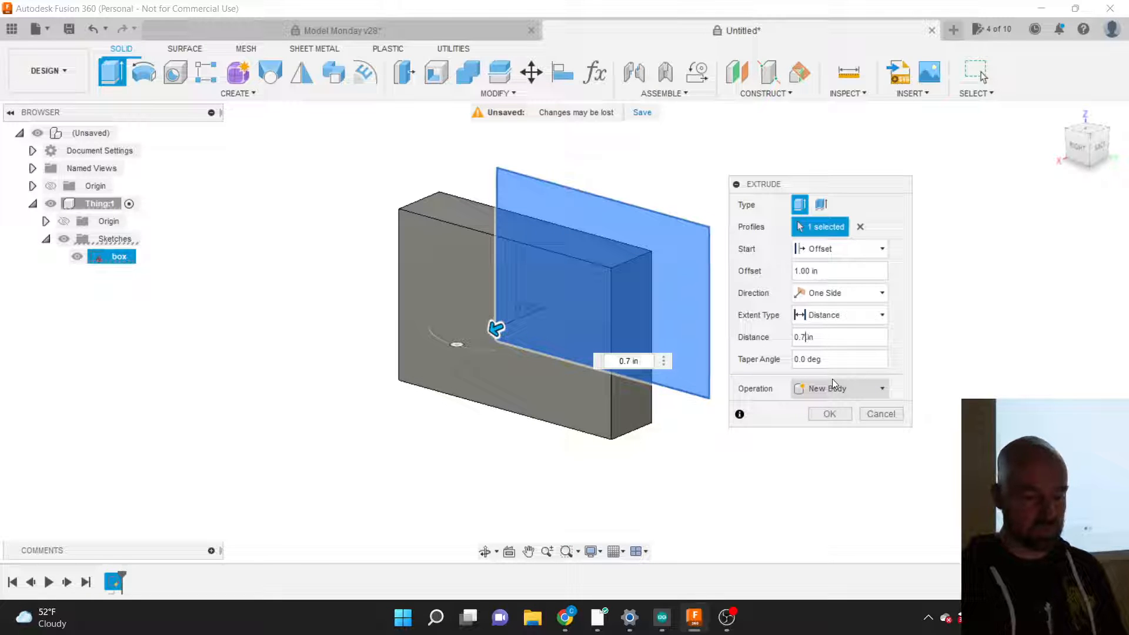
{"action": "type", "text": "5"}
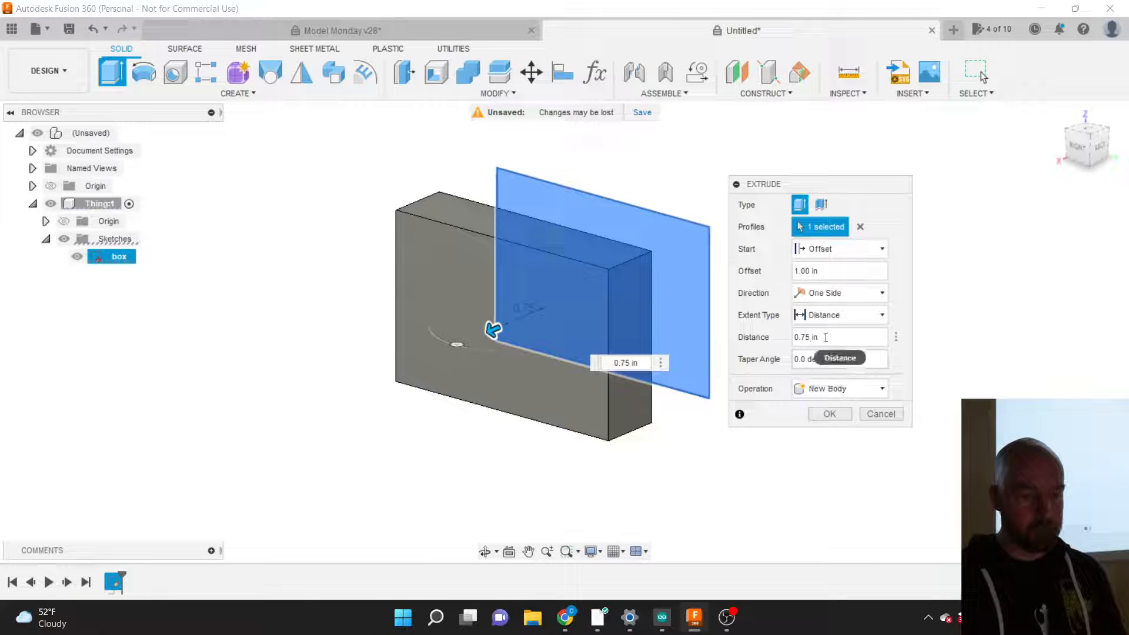
{"action": "left_click", "coordinate": [830, 293]}
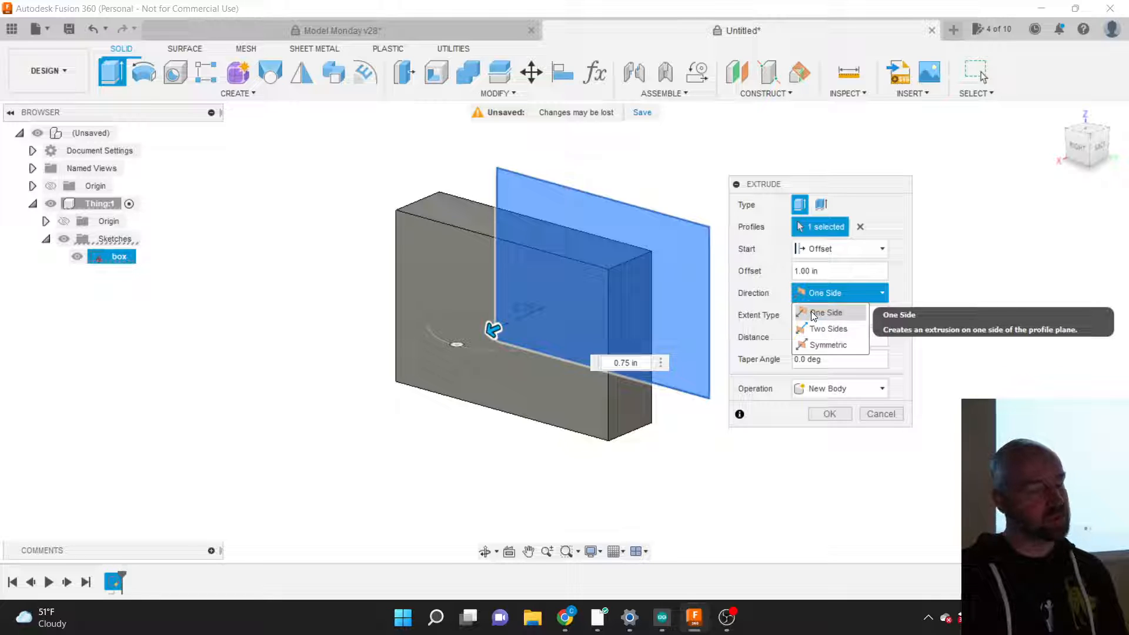
Step: Make the extrusion Symmetric, 0.75 in to each side, and view it from the back
{"action": "left_click", "coordinate": [824, 346]}
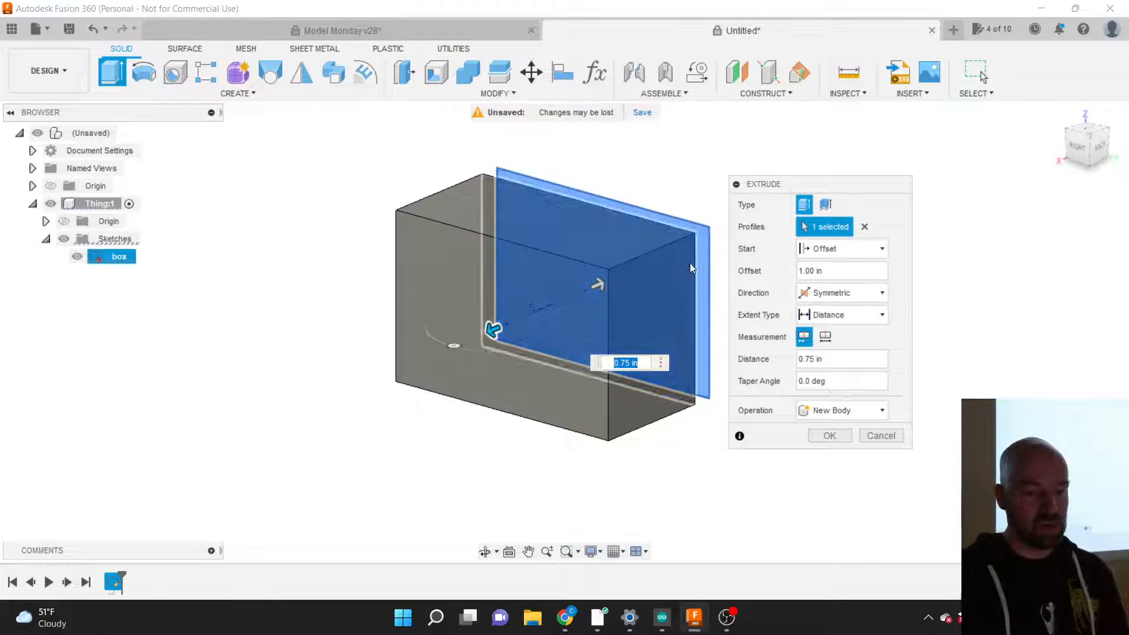
{"action": "left_click", "coordinate": [1065, 140]}
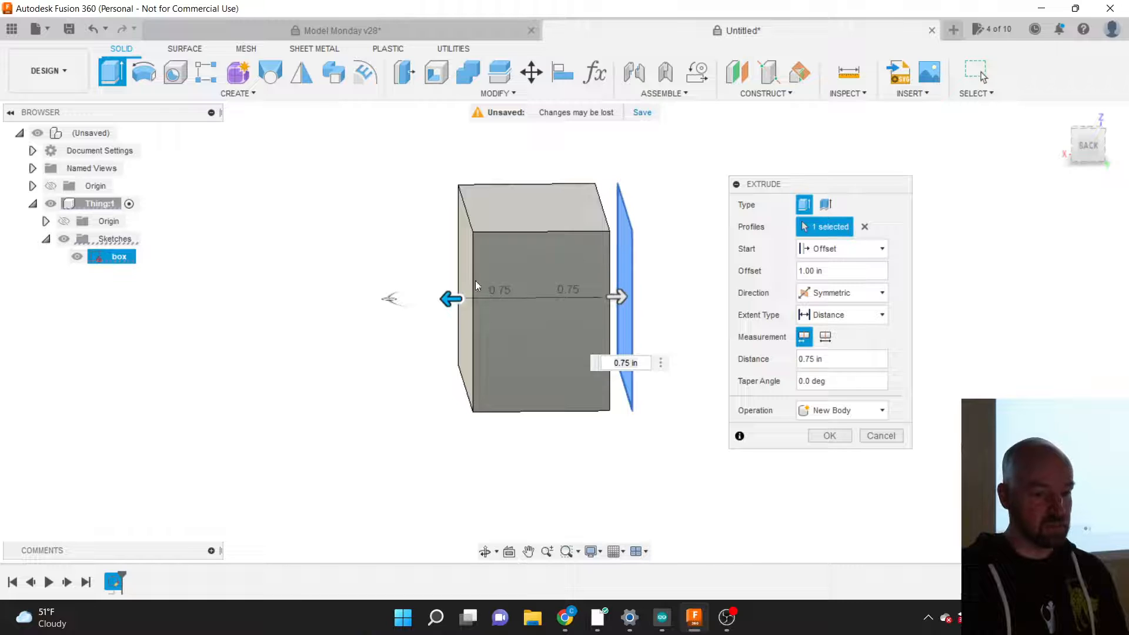
Step: Make the extrusion two-sided: 0.75 in on Side 1 and 0.50 in on Side 2
{"action": "left_click", "coordinate": [846, 294]}
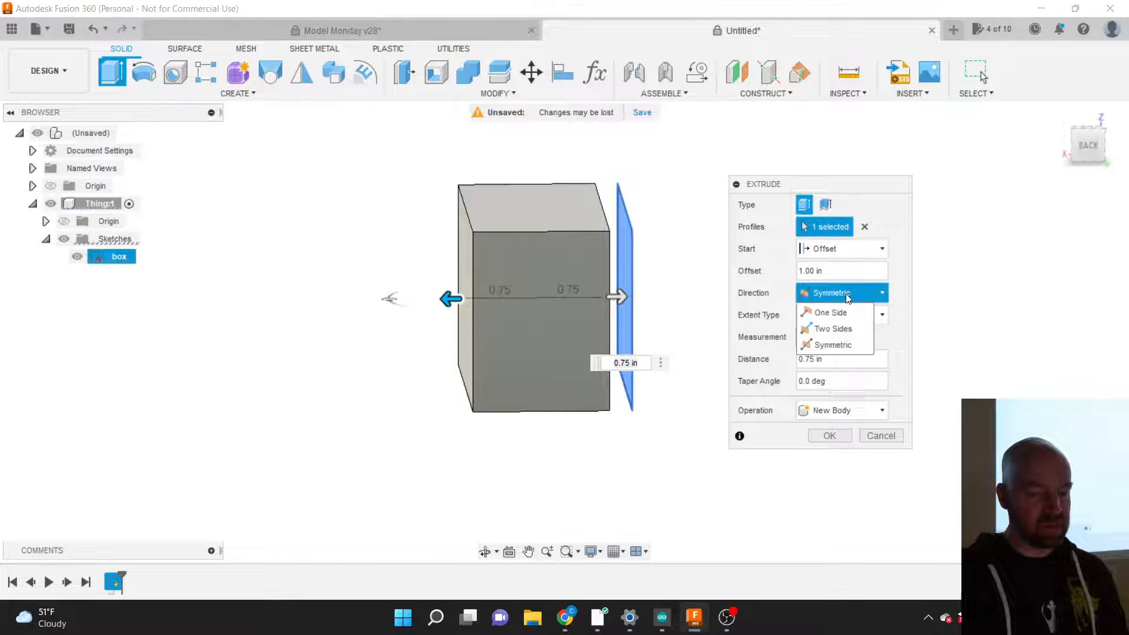
{"action": "left_click", "coordinate": [828, 329]}
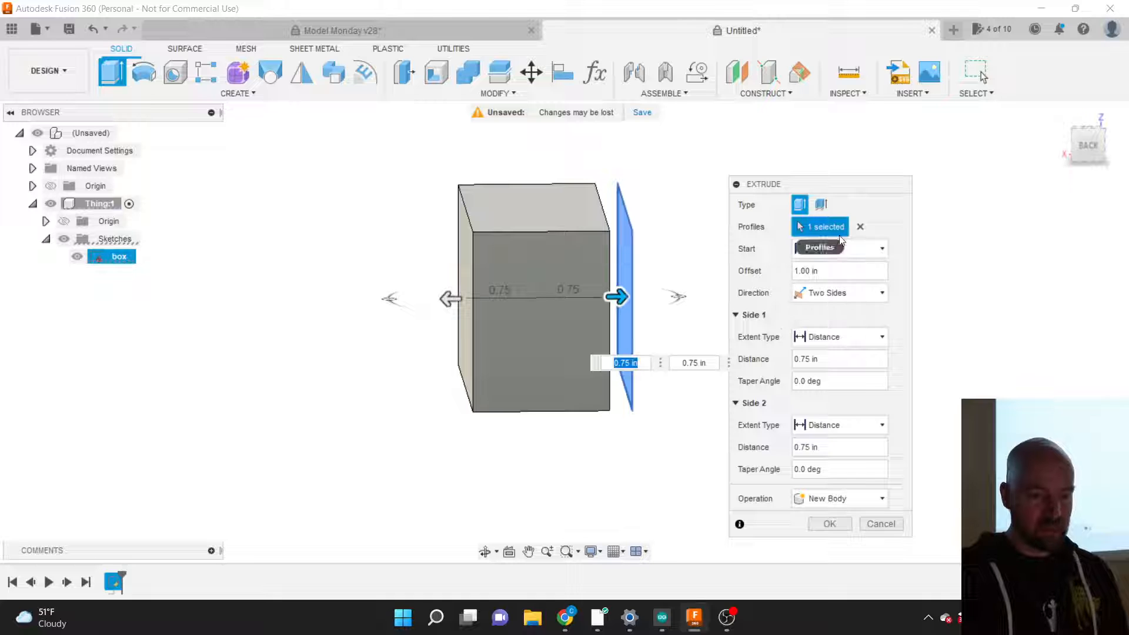
{"action": "left_click_drag", "start_coordinate": [823, 186], "coordinate": [779, 148]}
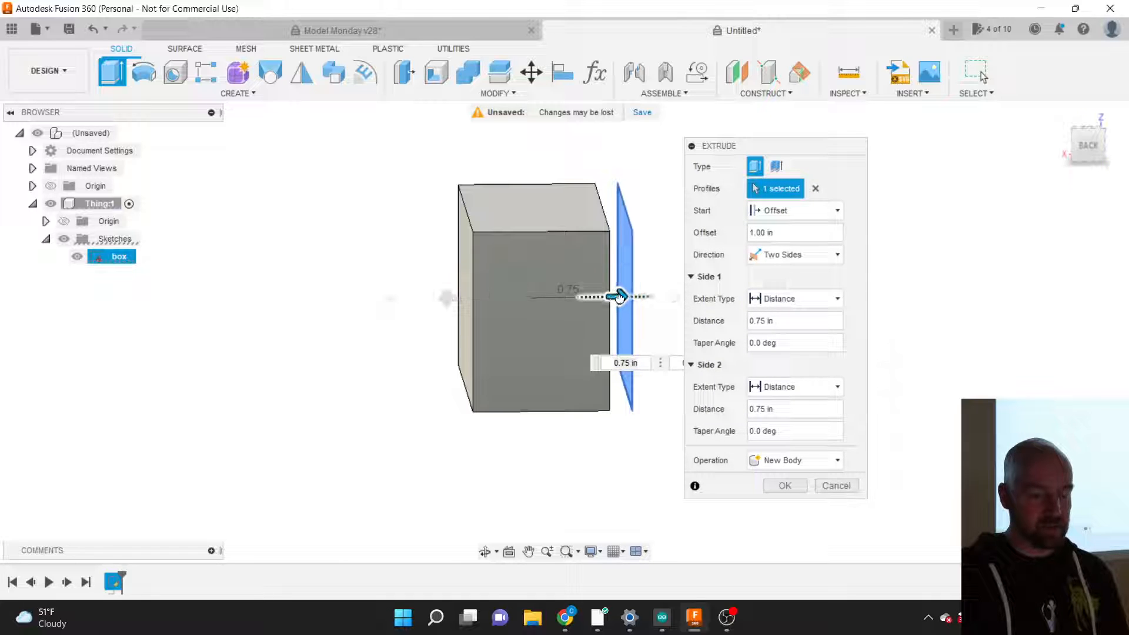
{"action": "left_click_drag", "start_coordinate": [620, 296], "coordinate": [598, 297]}
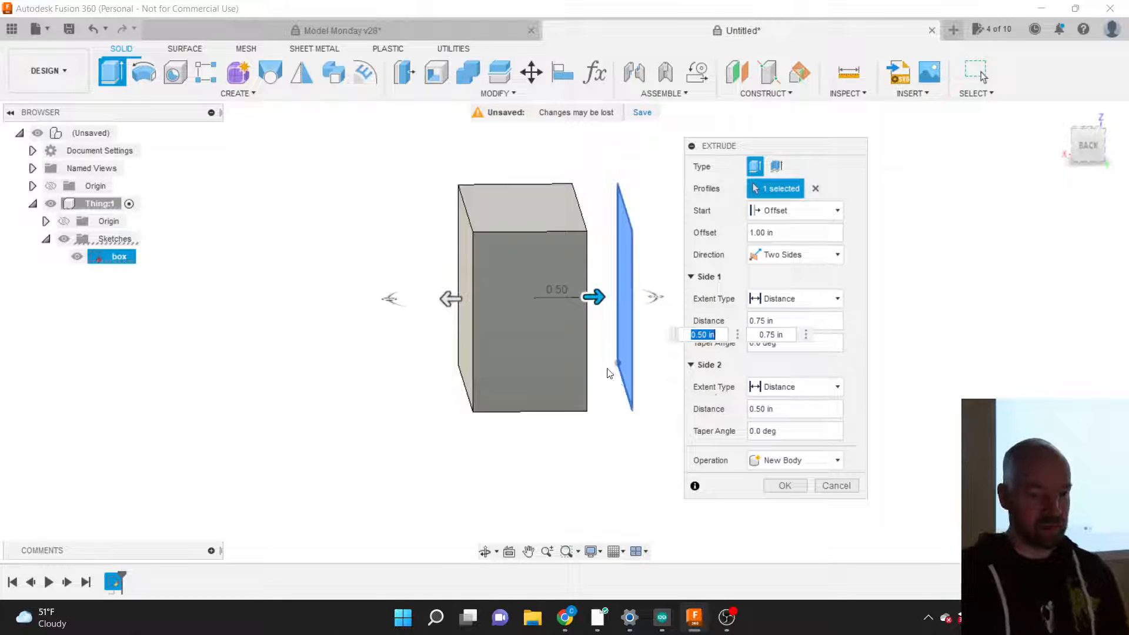
{"action": "left_click", "coordinate": [794, 409]}
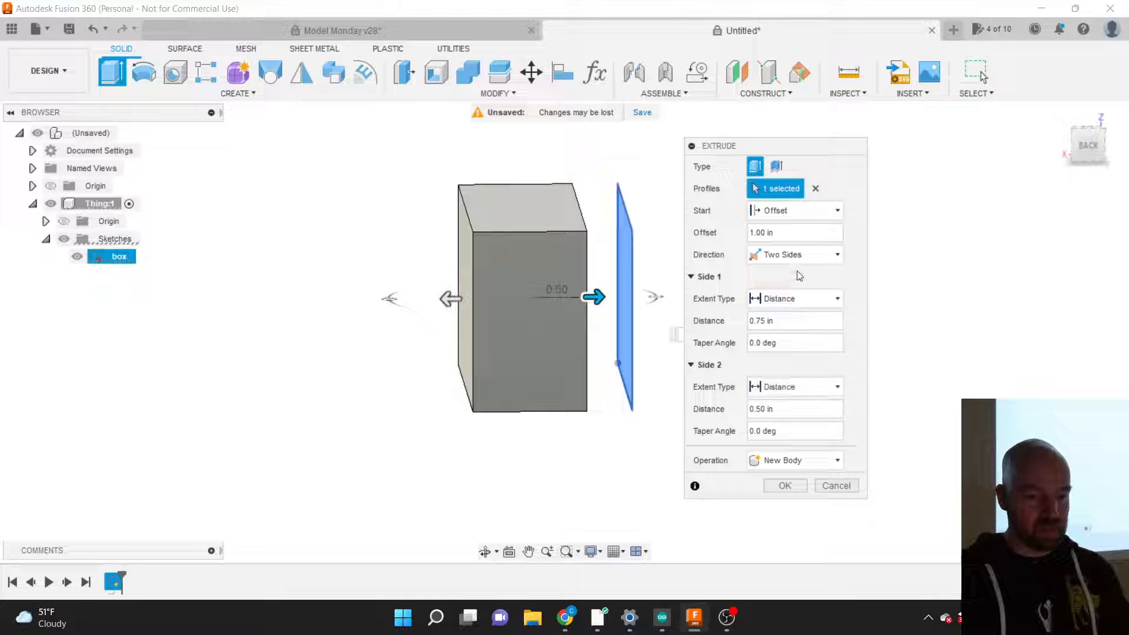
Step: Return the extrusion to One Side at 0.75 in and select the 0.0 deg taper angle
{"action": "left_click", "coordinate": [794, 255]}
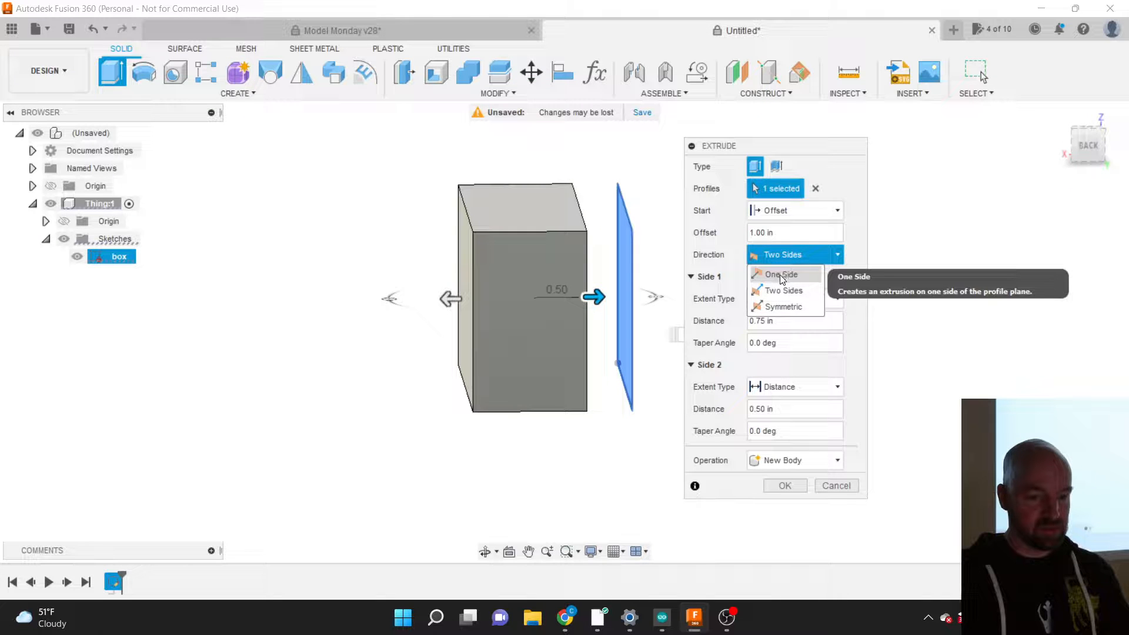
{"action": "left_click", "coordinate": [780, 274]}
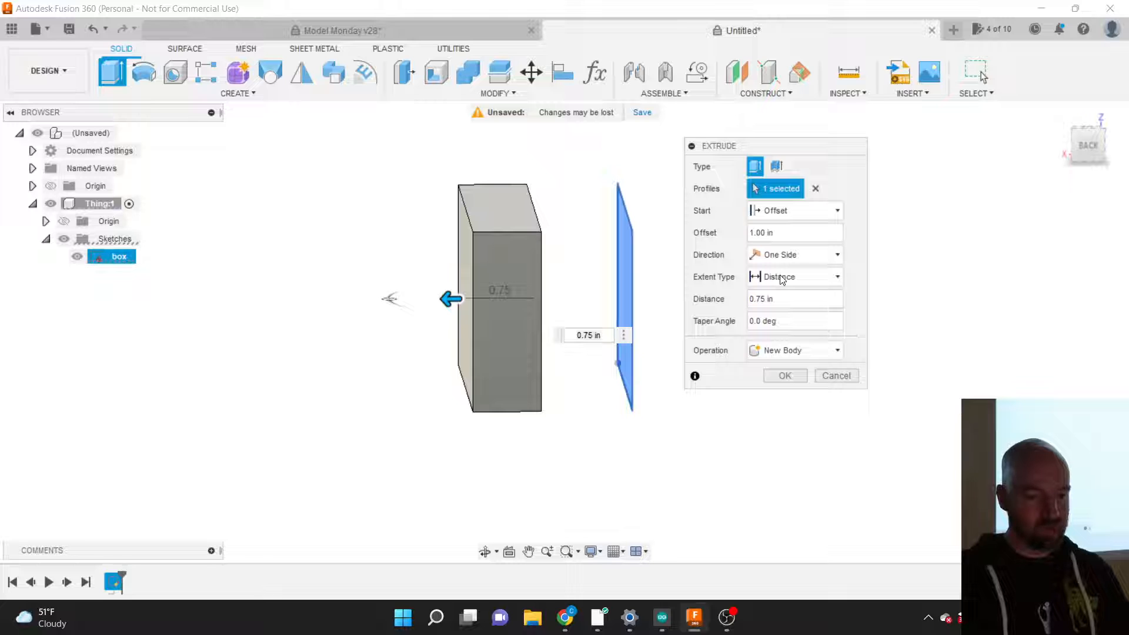
{"action": "left_click", "coordinate": [784, 320]}
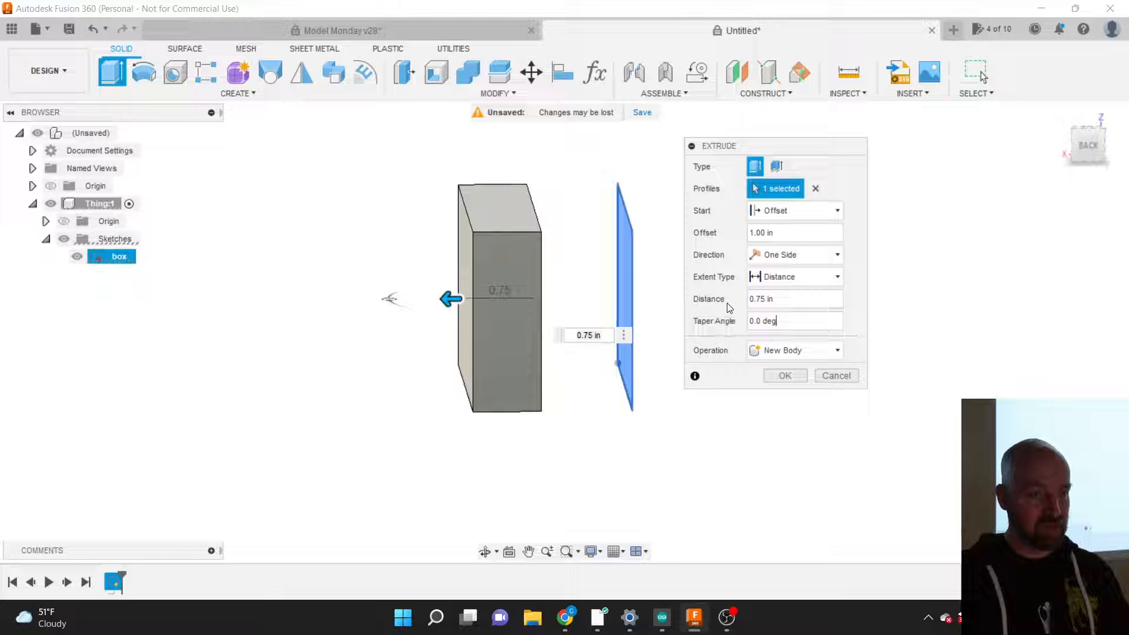
{"action": "left_click_drag", "start_coordinate": [730, 147], "coordinate": [722, 179]}
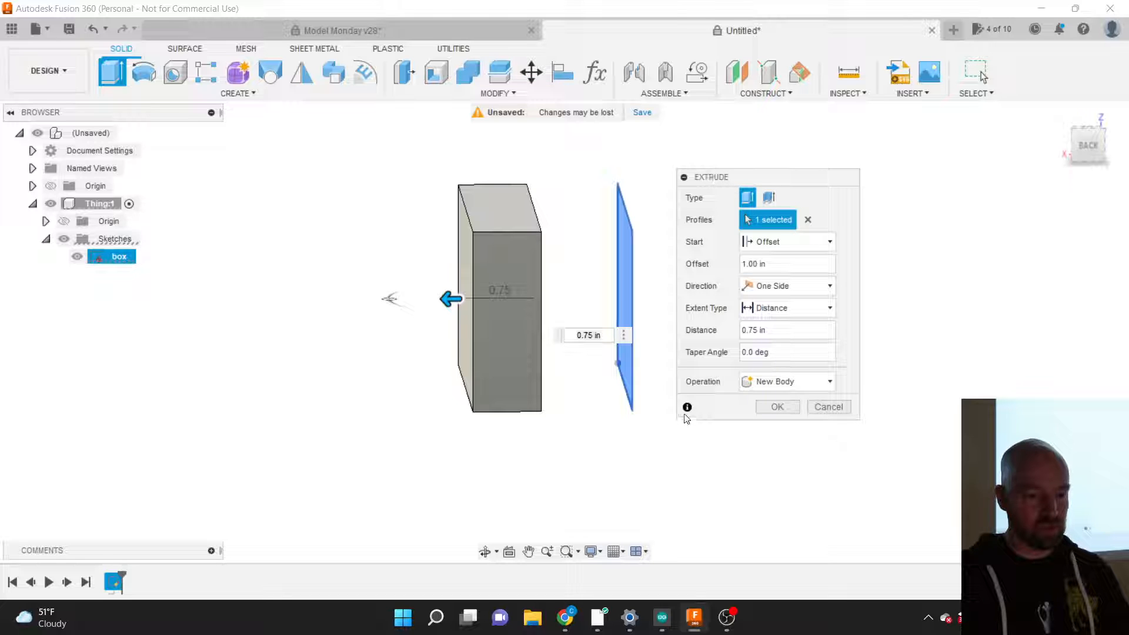
{"action": "left_click", "coordinate": [753, 351]}
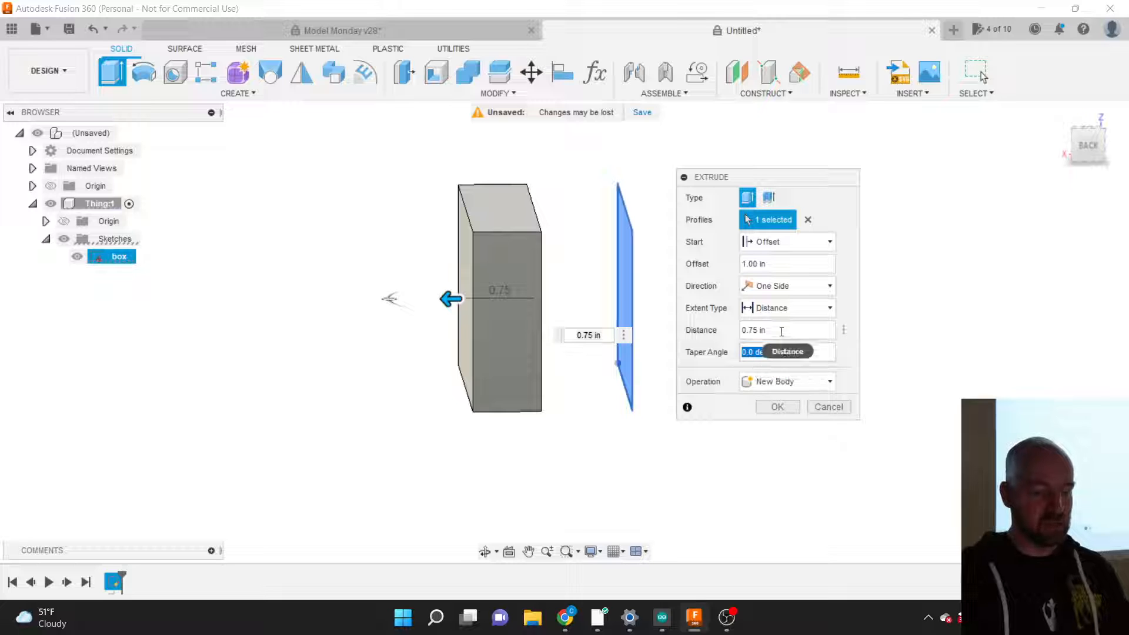
Step: Try a 20 deg taper, lengthen the extrusion to 0.90 in, then reset the taper to 0 deg
{"action": "key", "text": "BackSpace"}
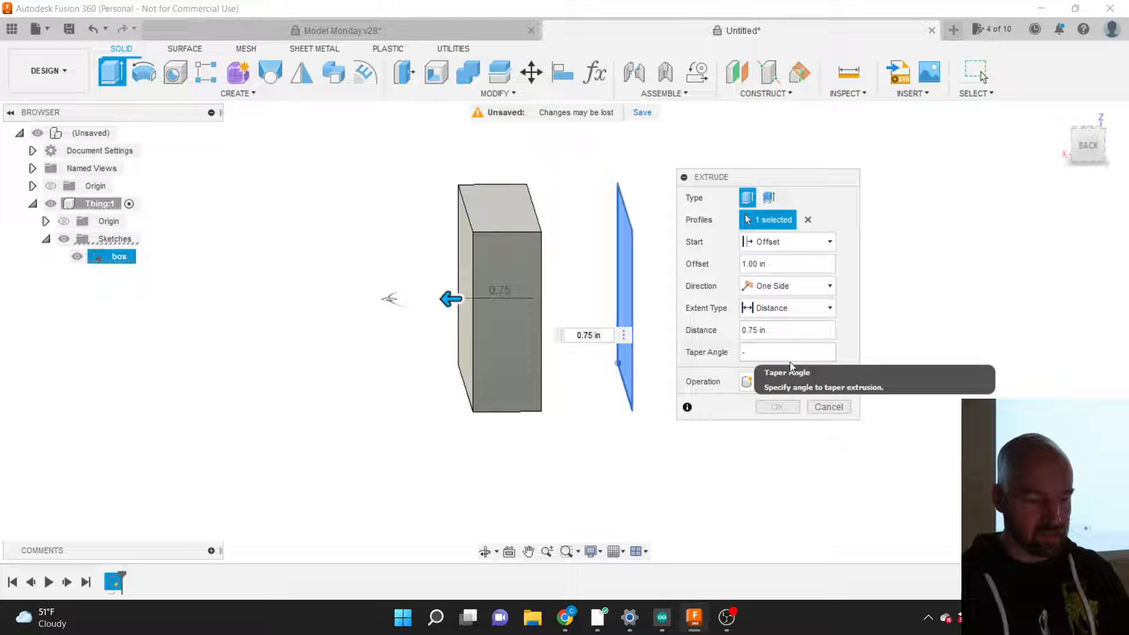
{"action": "type", "text": "20"}
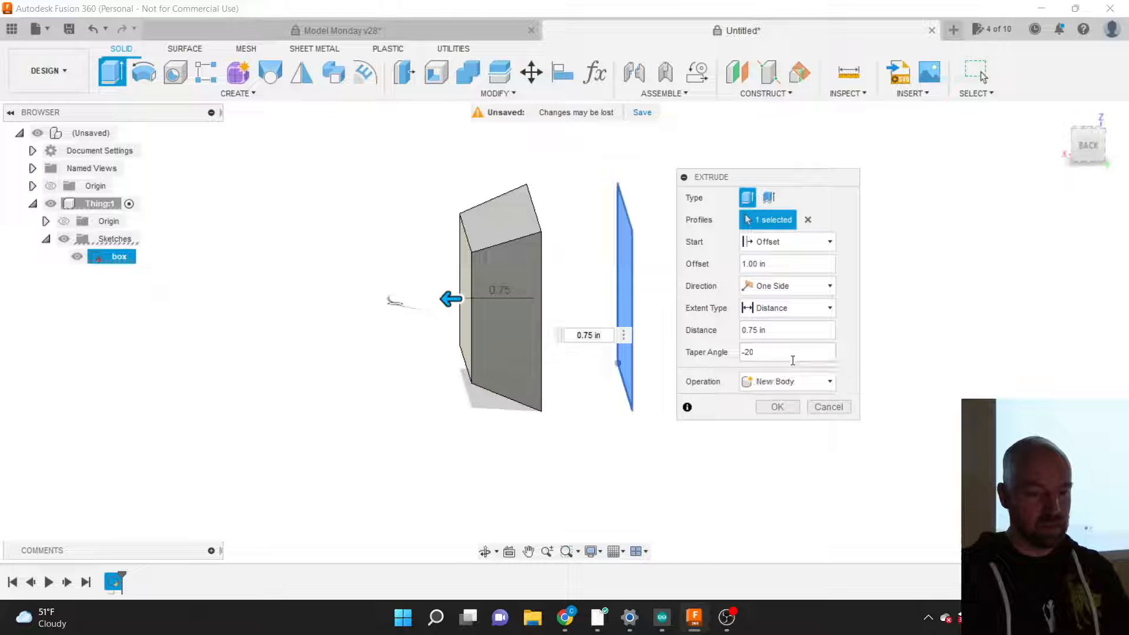
{"action": "mouse_move", "coordinate": [1089, 143]}
{"action": "left_mouse_down"}
{"action": "mouse_move", "coordinate": [1076, 137]}
{"action": "mouse_move", "coordinate": [1093, 150]}
{"action": "left_mouse_up"}
{"action": "mouse_move", "coordinate": [451, 305]}
{"action": "left_mouse_down"}
{"action": "mouse_move", "coordinate": [348, 327]}
{"action": "mouse_move", "coordinate": [266, 328]}
{"action": "mouse_move", "coordinate": [441, 308]}
{"action": "left_mouse_up"}
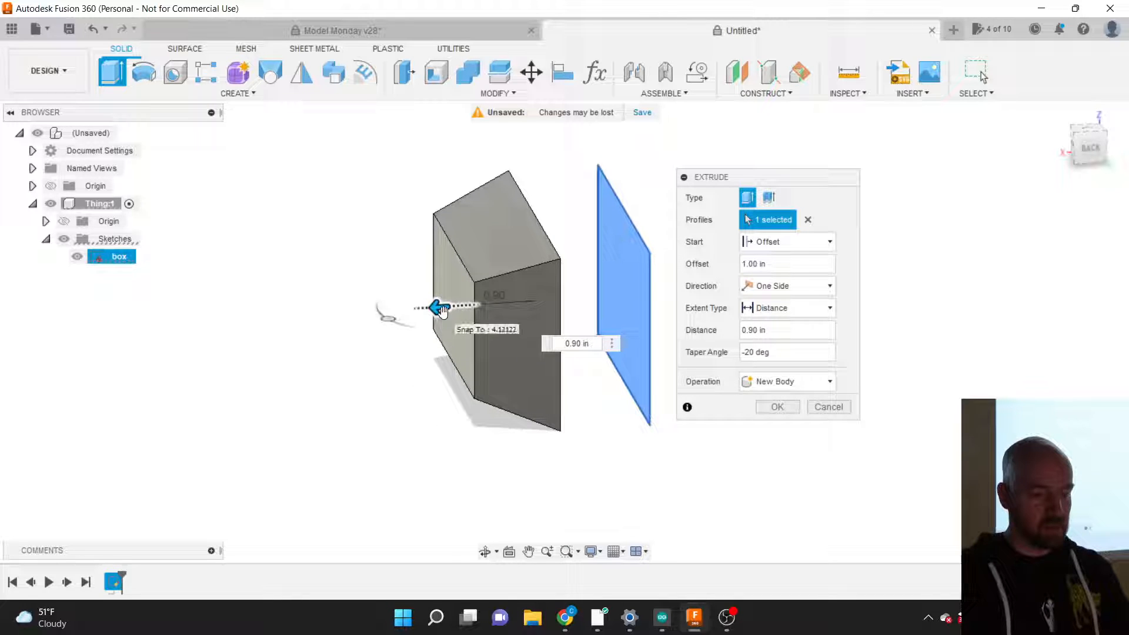
{"action": "left_click", "coordinate": [746, 352]}
{"action": "key", "text": "BackSpace"}
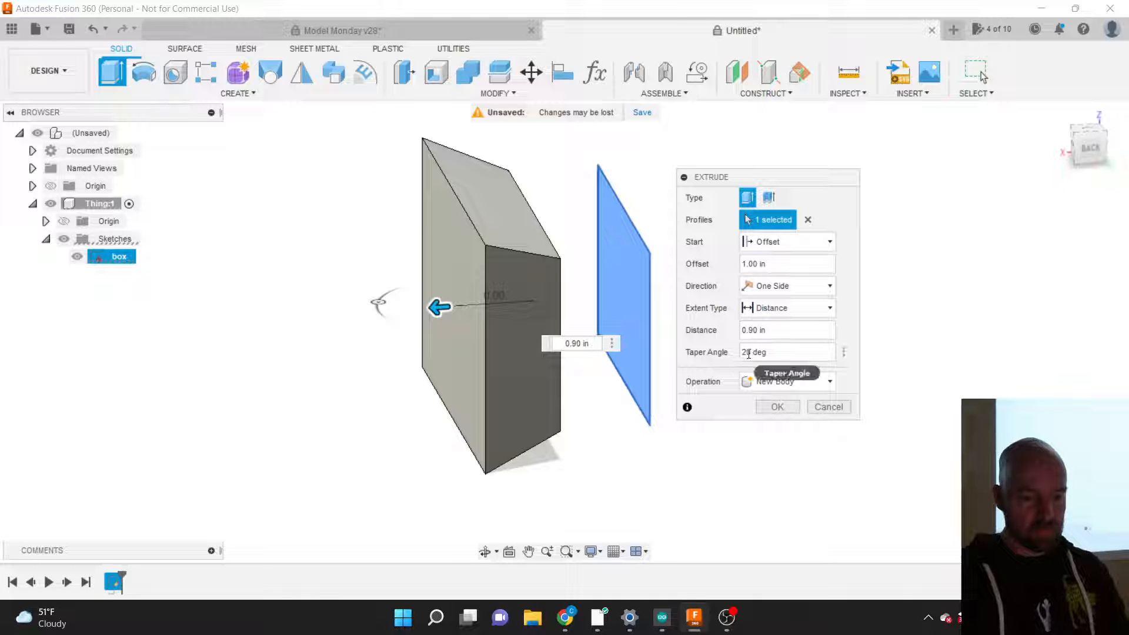
{"action": "key", "text": "Delete"}
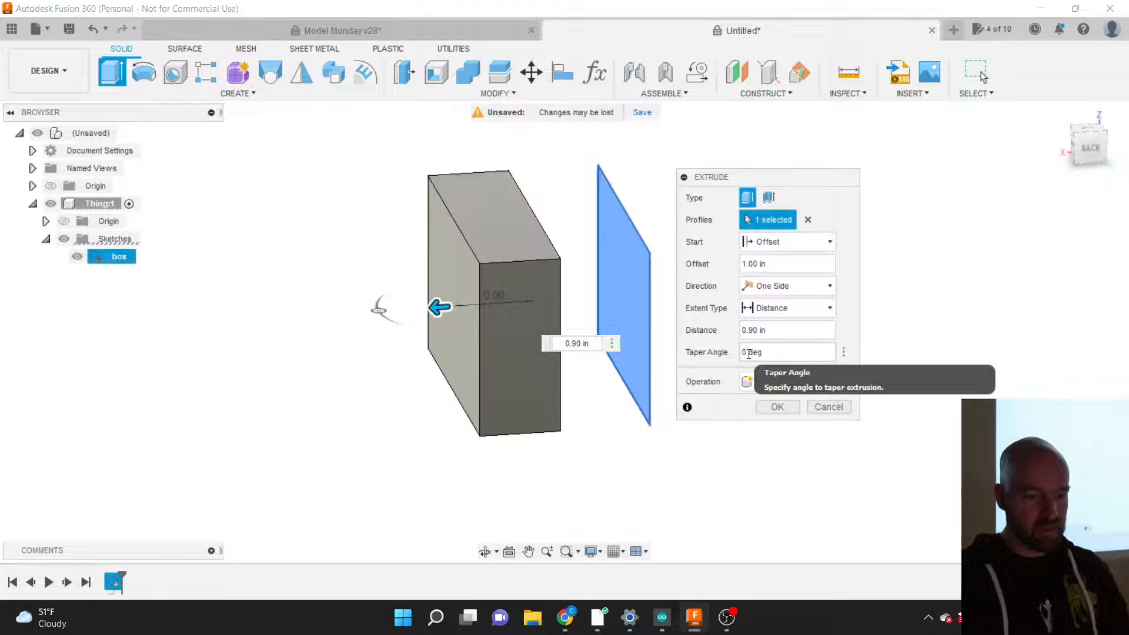
{"action": "left_click", "coordinate": [234, 94]}
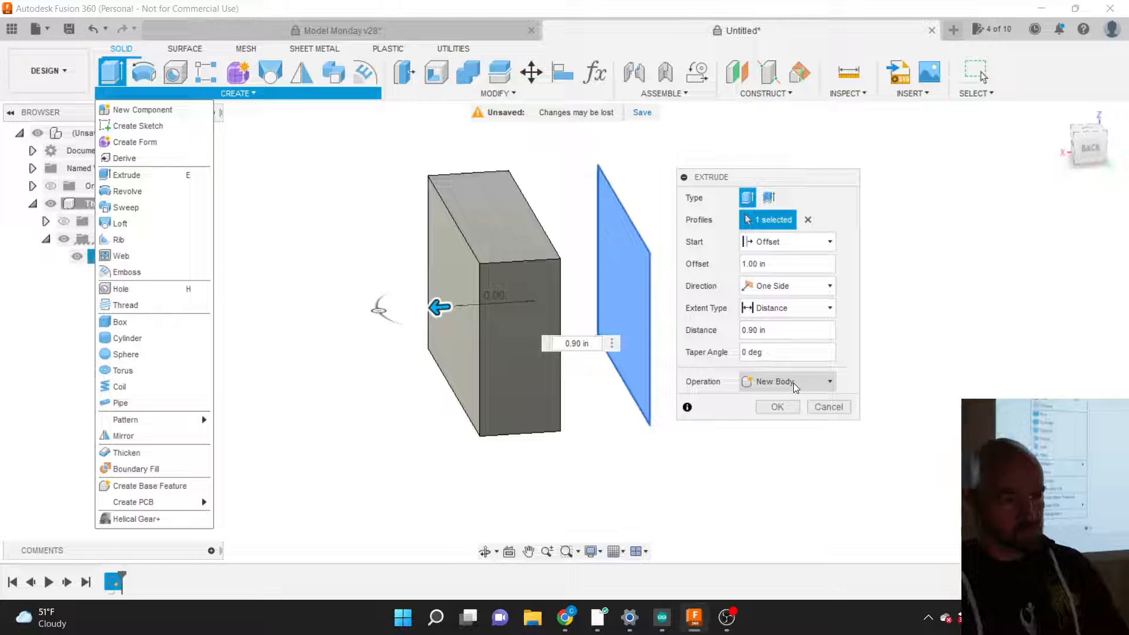
Step: Confirm the extrusion as a new body and expand Bodies in the browser
{"action": "left_click", "coordinate": [777, 407]}
{"action": "left_click", "coordinate": [778, 407]}
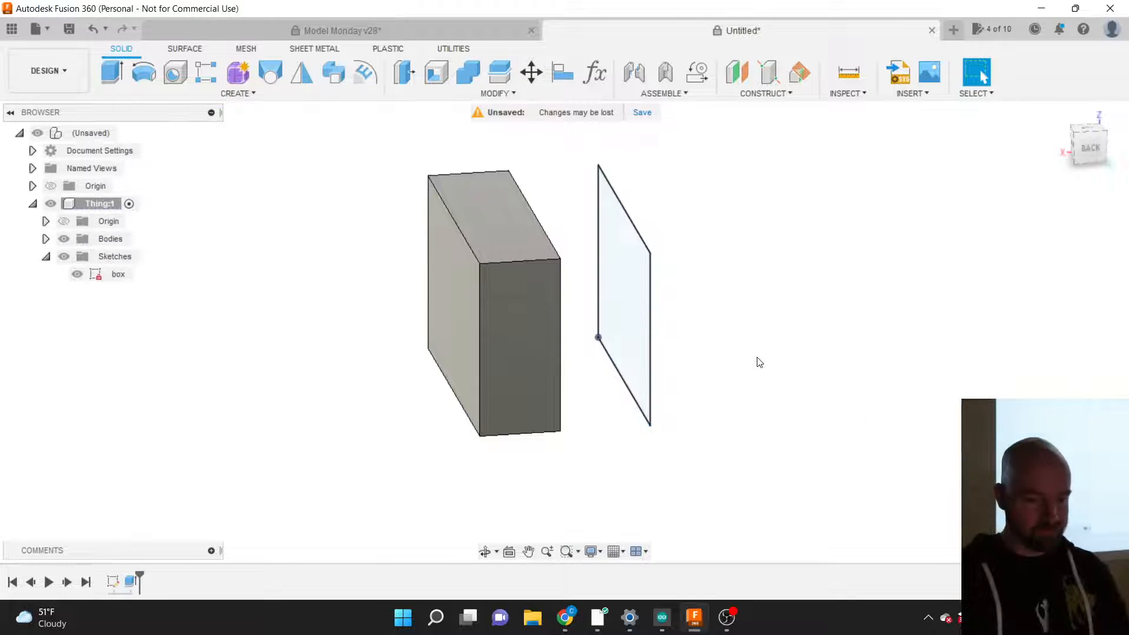
{"action": "left_click", "coordinate": [46, 240]}
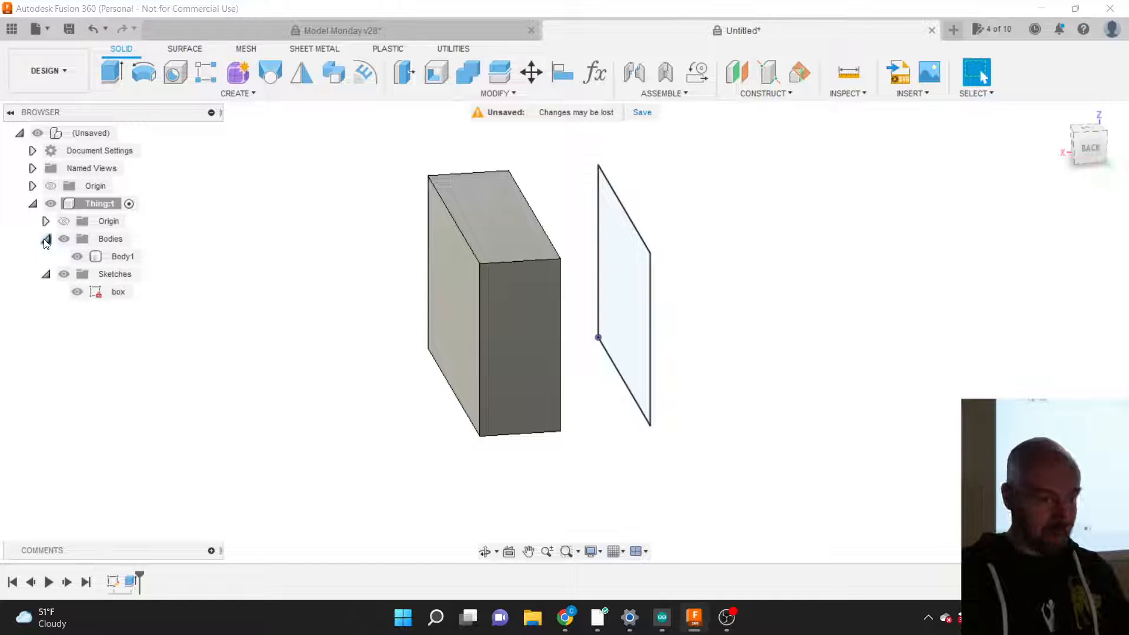
Step: Rename Body1 to 'Box', then rename it again to 'cube'
{"action": "double_click", "coordinate": [120, 258]}
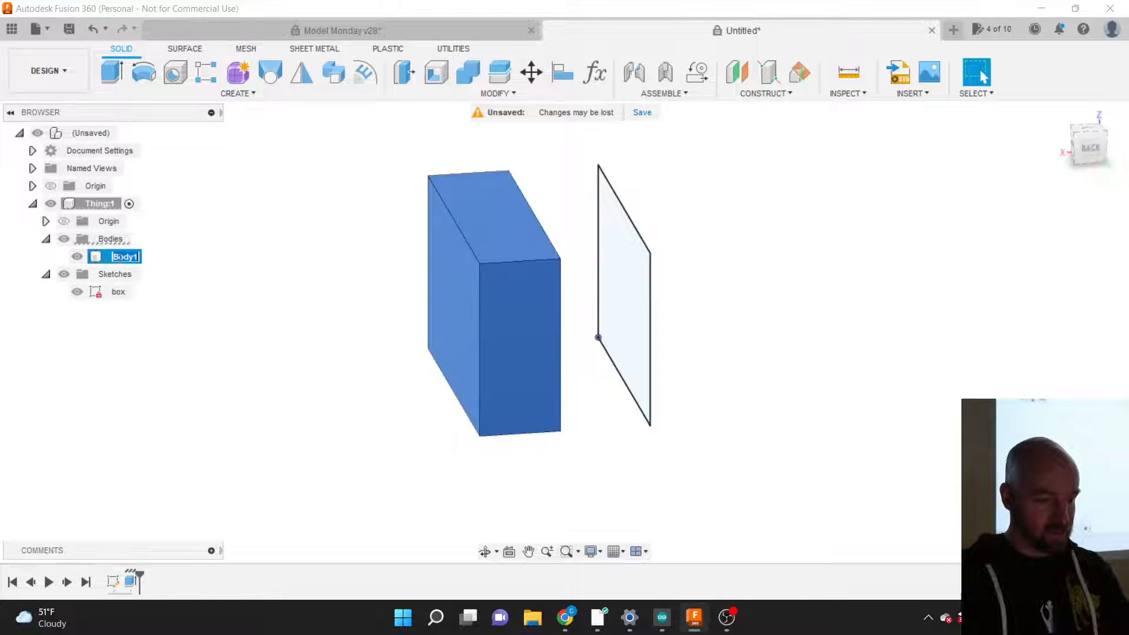
{"action": "type", "text": "Box"}
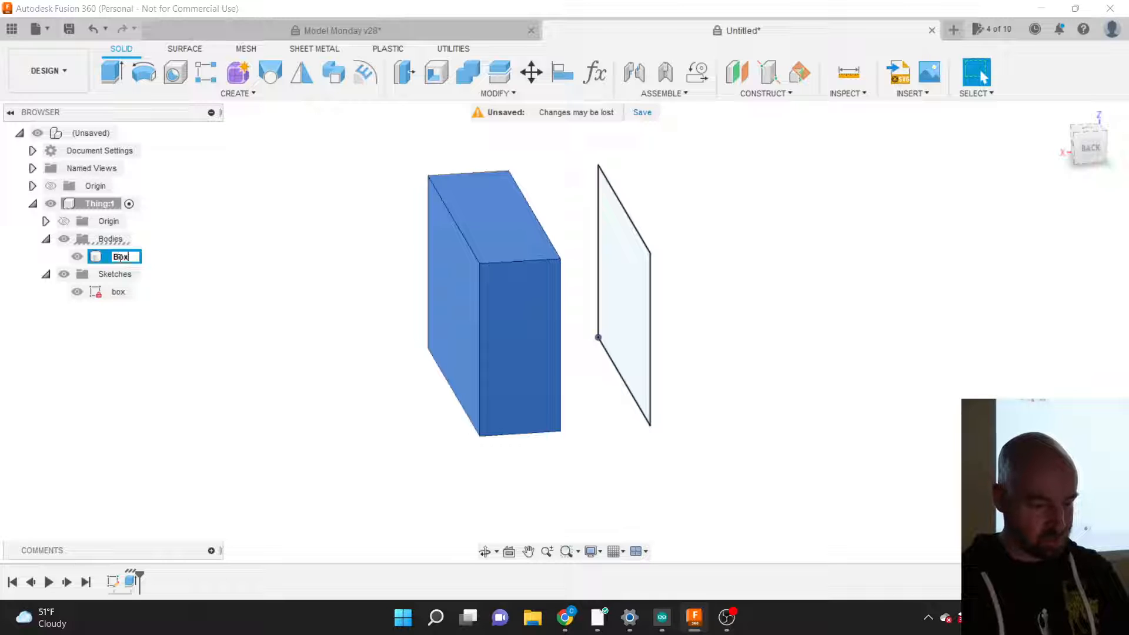
{"action": "left_click", "coordinate": [210, 262]}
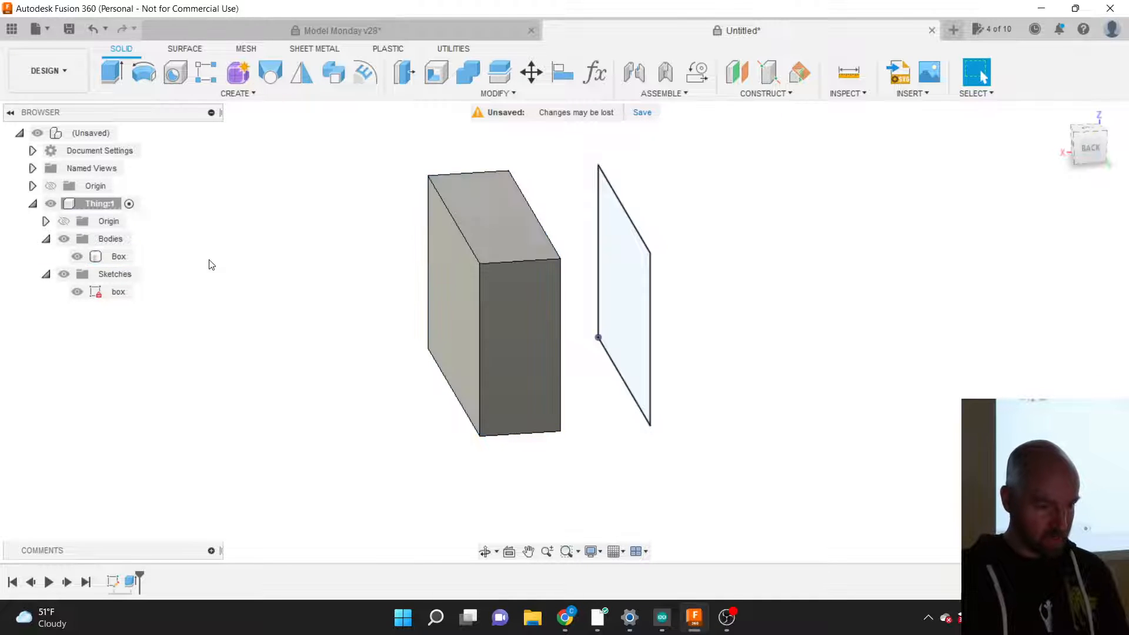
{"action": "left_click", "coordinate": [117, 258]}
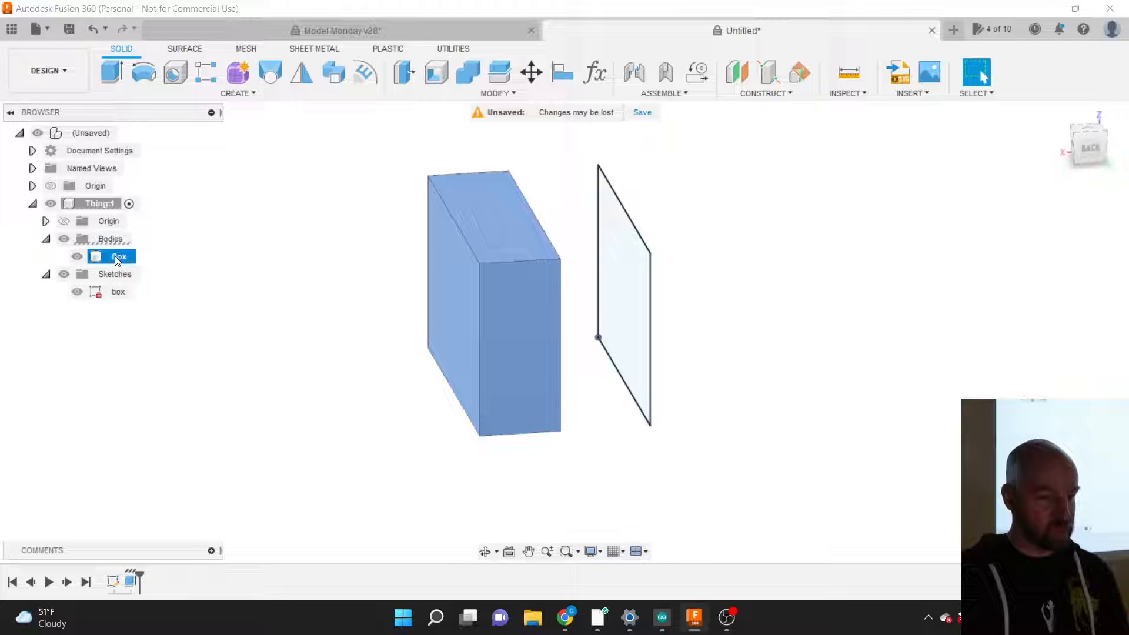
{"action": "double_click", "coordinate": [117, 259]}
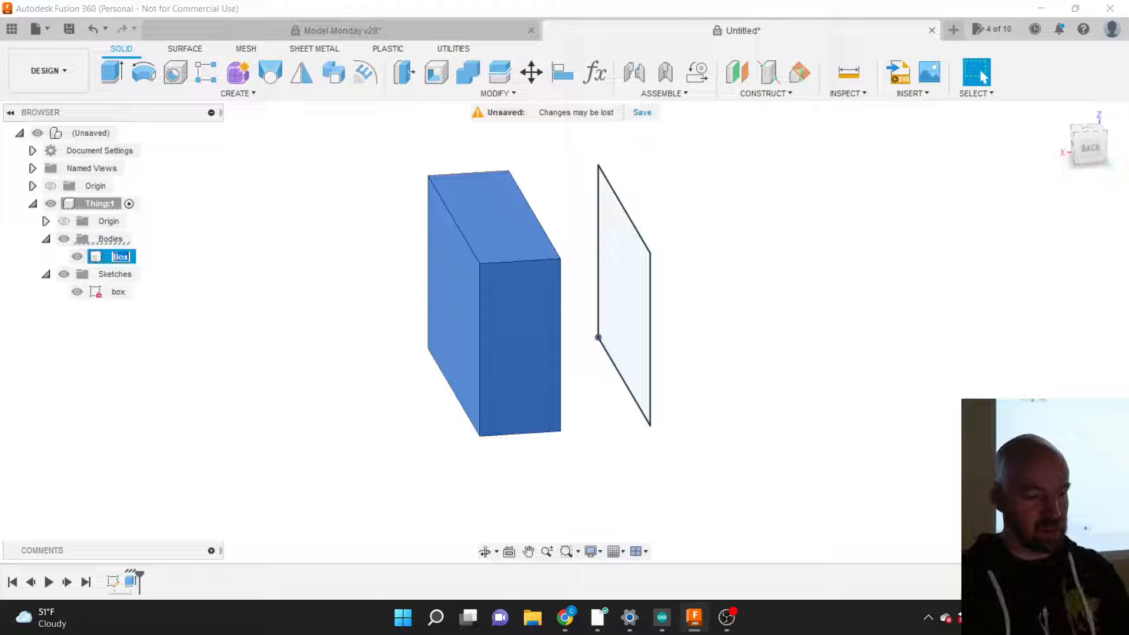
{"action": "type", "text": "cube"}
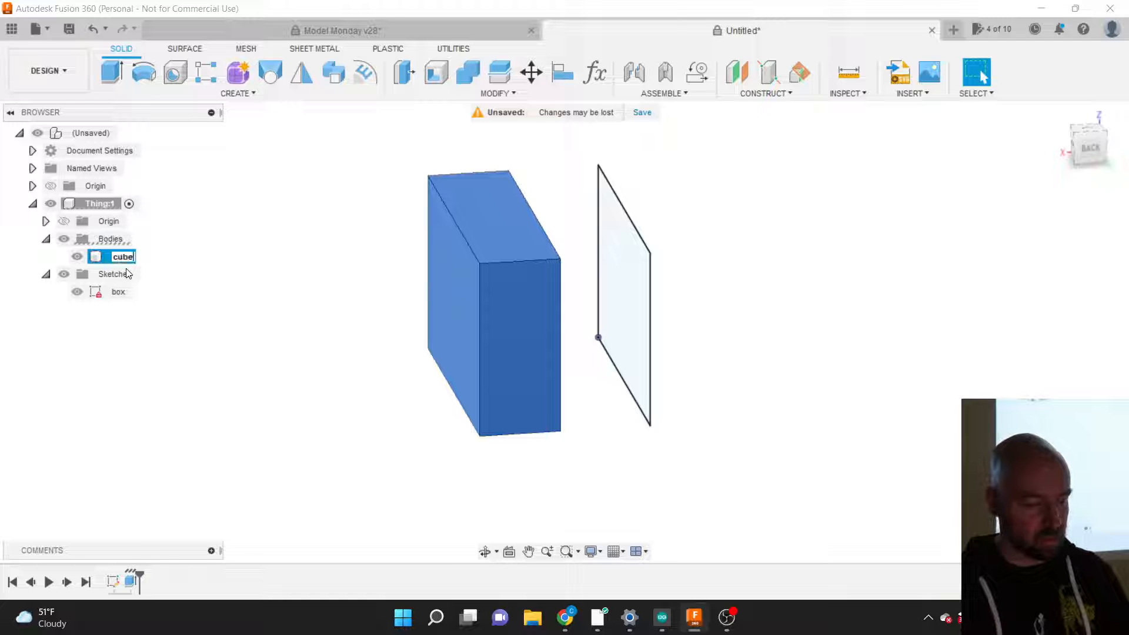
{"action": "key", "text": "Return"}
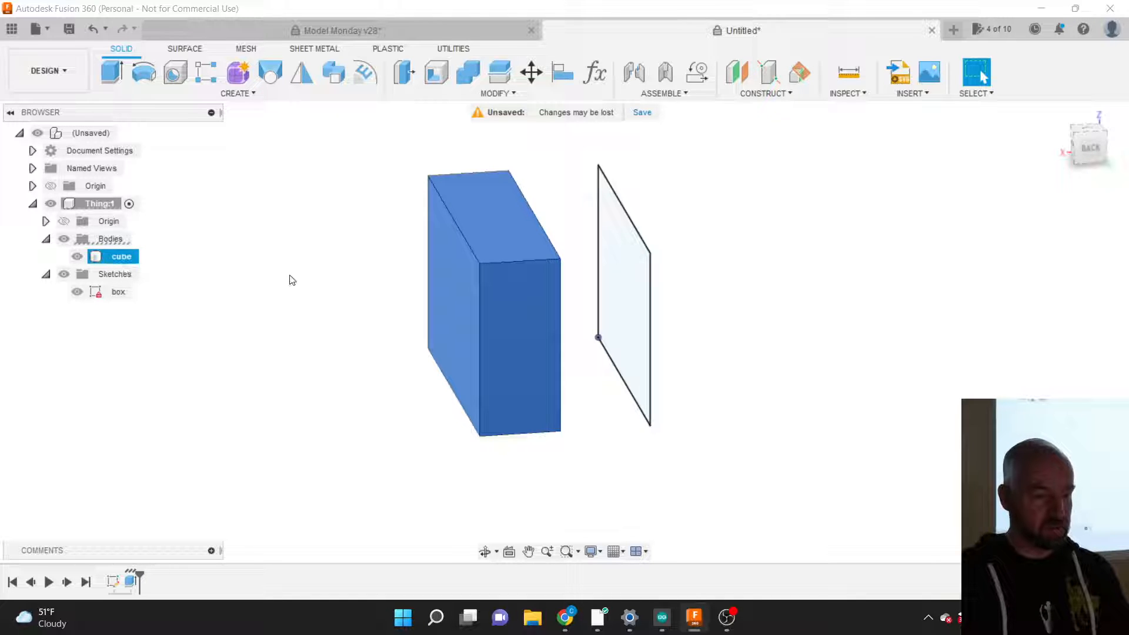
{"action": "left_click", "coordinate": [290, 277]}
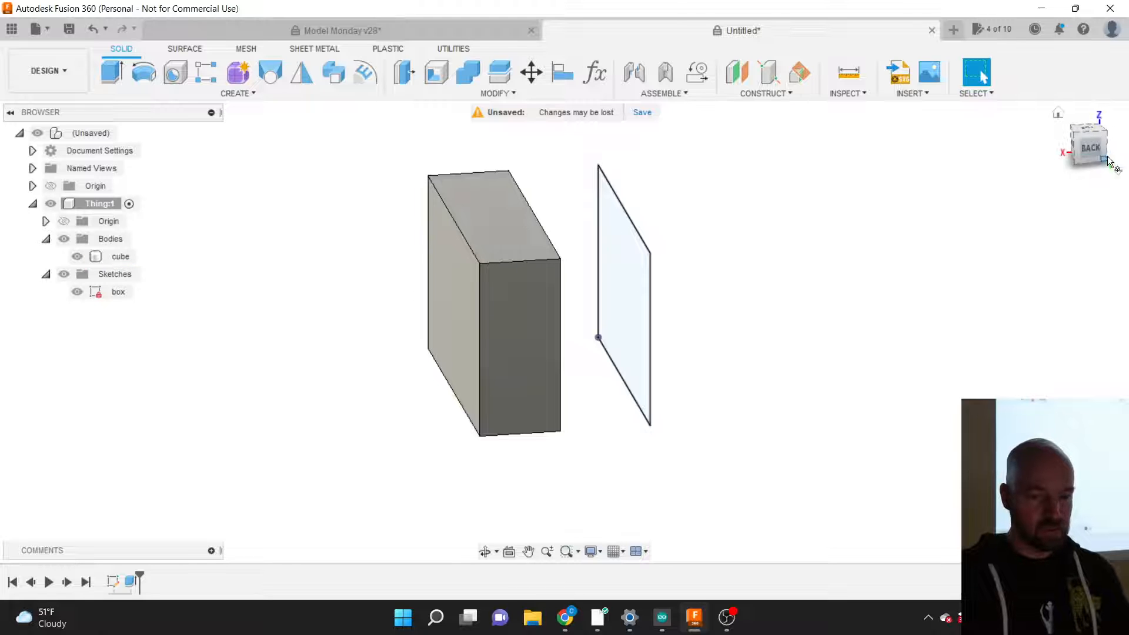
Step: Orbit to a corner view and bring up the CREATE menu showing the Revolve description
{"action": "mouse_move", "coordinate": [1082, 144]}
{"action": "left_mouse_down"}
{"action": "mouse_move", "coordinate": [1036, 152]}
{"action": "mouse_move", "coordinate": [946, 262]}
{"action": "left_mouse_up"}
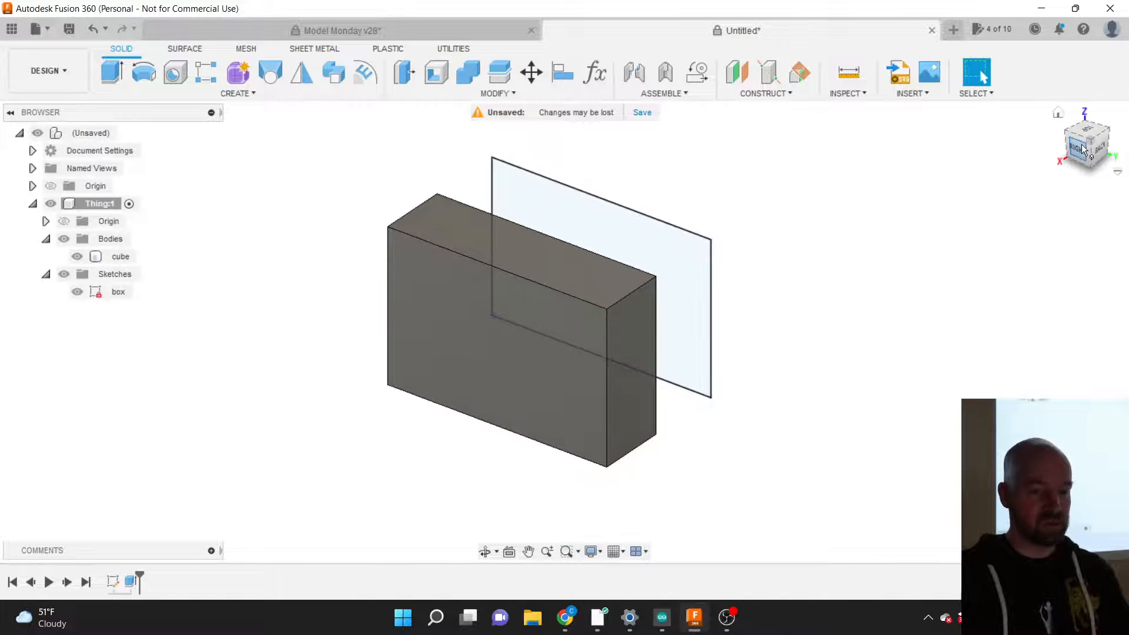
{"action": "left_click", "coordinate": [248, 99]}
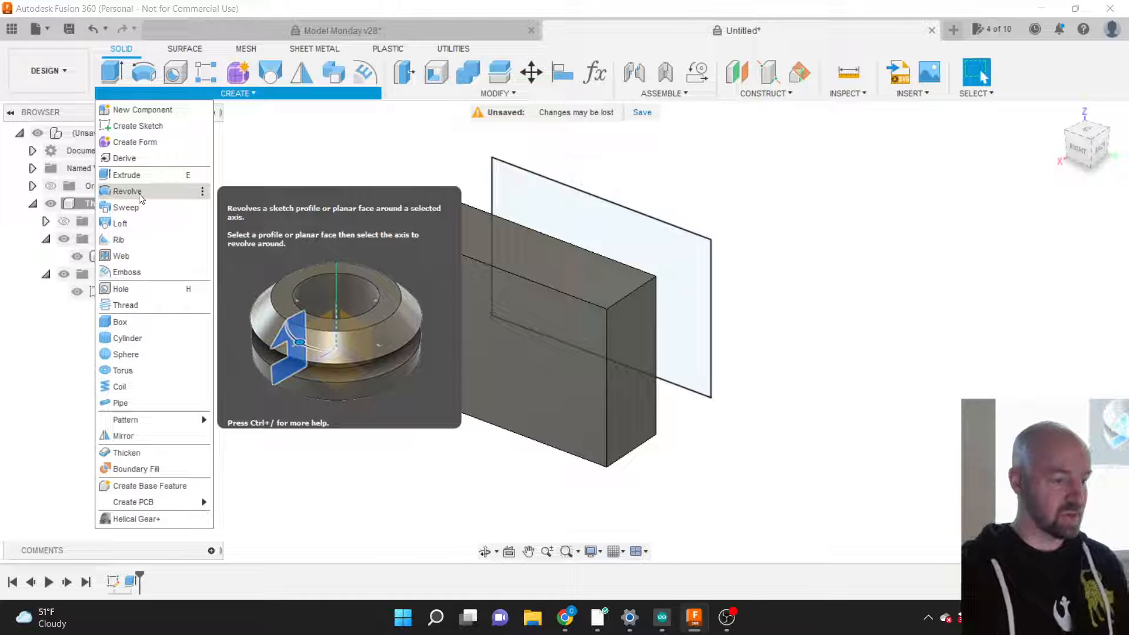
Step: Start a revolve on the sketch profile, using the plane's right edge as the axis
{"action": "left_click", "coordinate": [127, 191]}
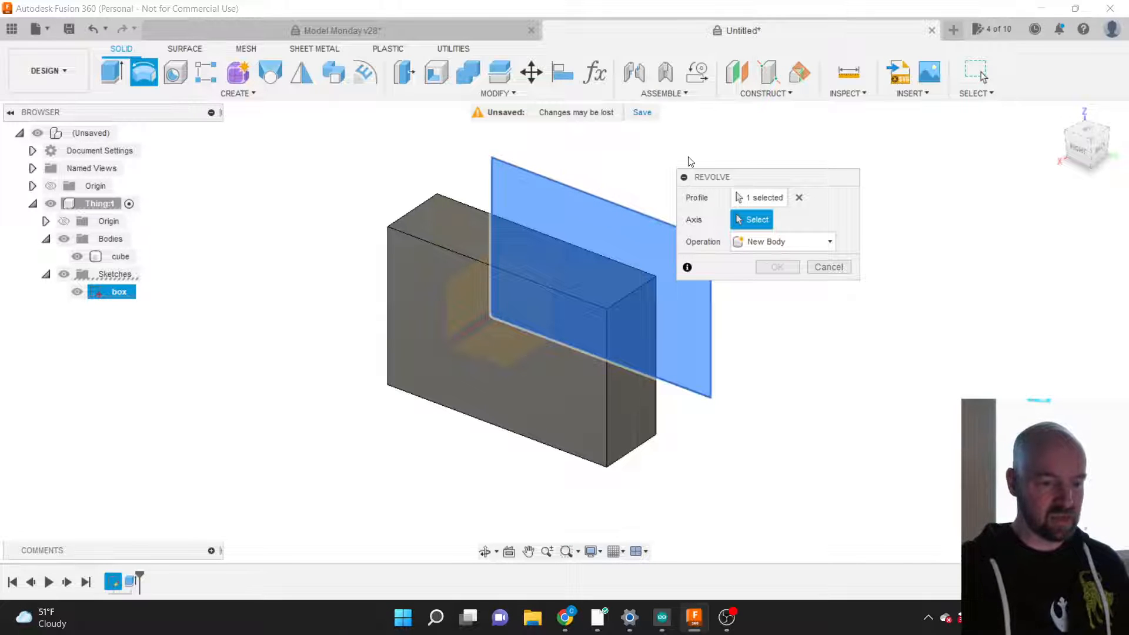
{"action": "left_click_drag", "start_coordinate": [705, 178], "coordinate": [816, 186]}
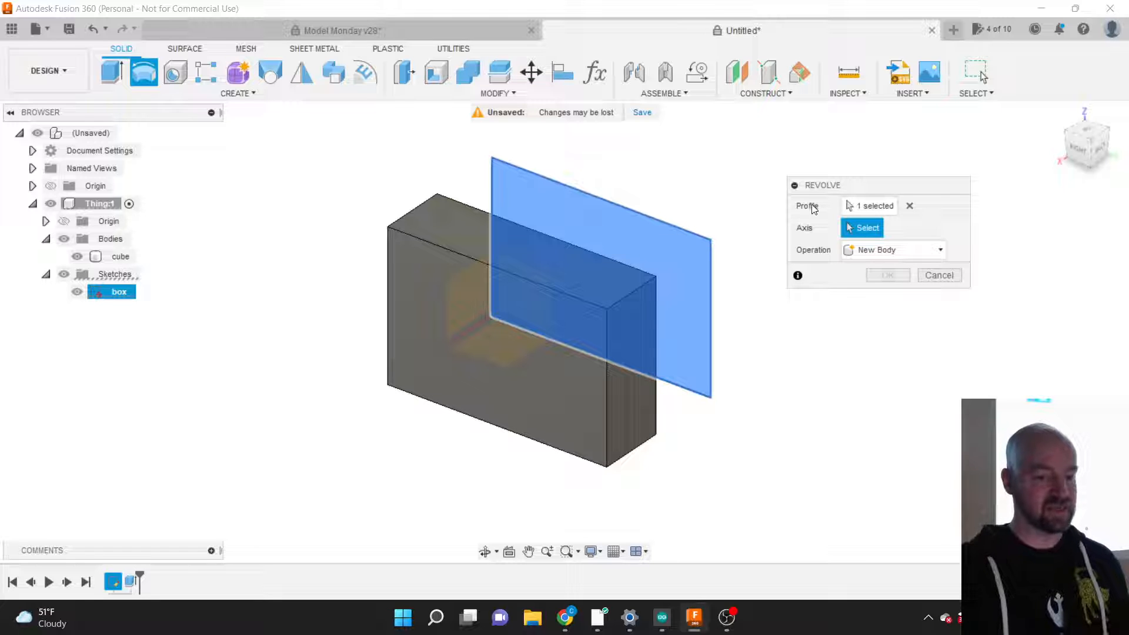
{"action": "left_click", "coordinate": [872, 208]}
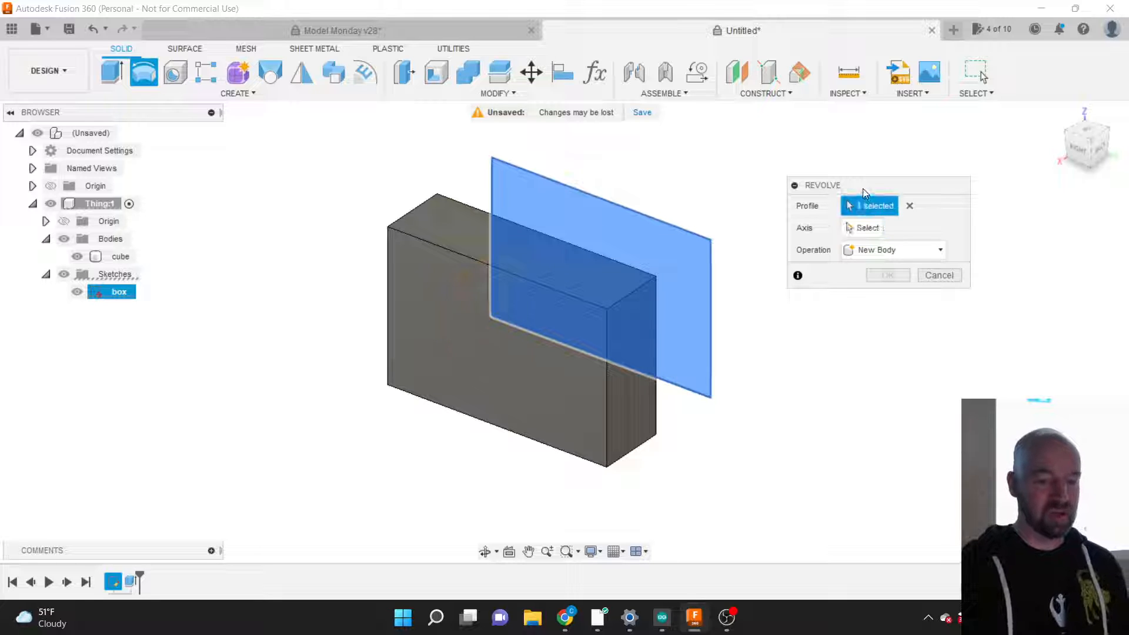
{"action": "left_click_drag", "start_coordinate": [863, 193], "coordinate": [825, 204]}
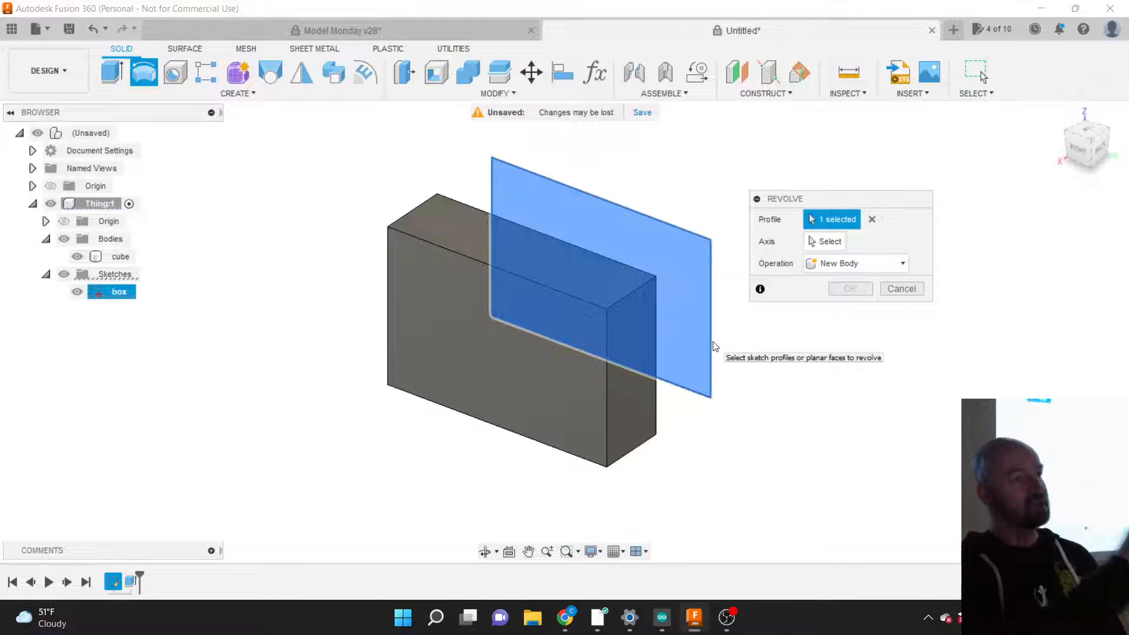
{"action": "left_click", "coordinate": [824, 244]}
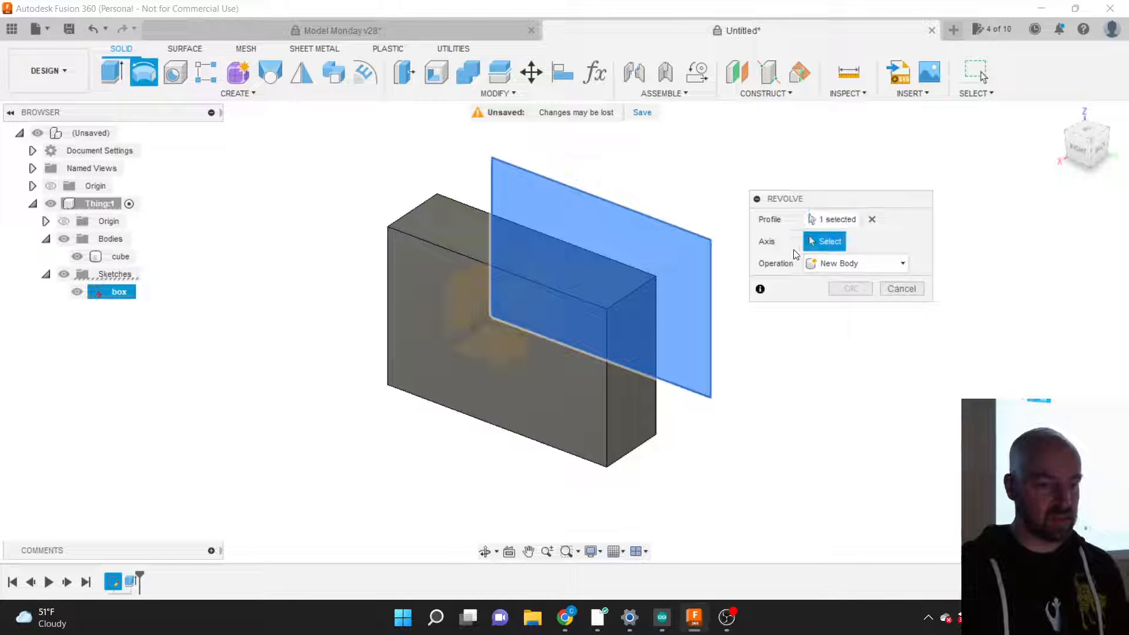
{"action": "left_click", "coordinate": [710, 270]}
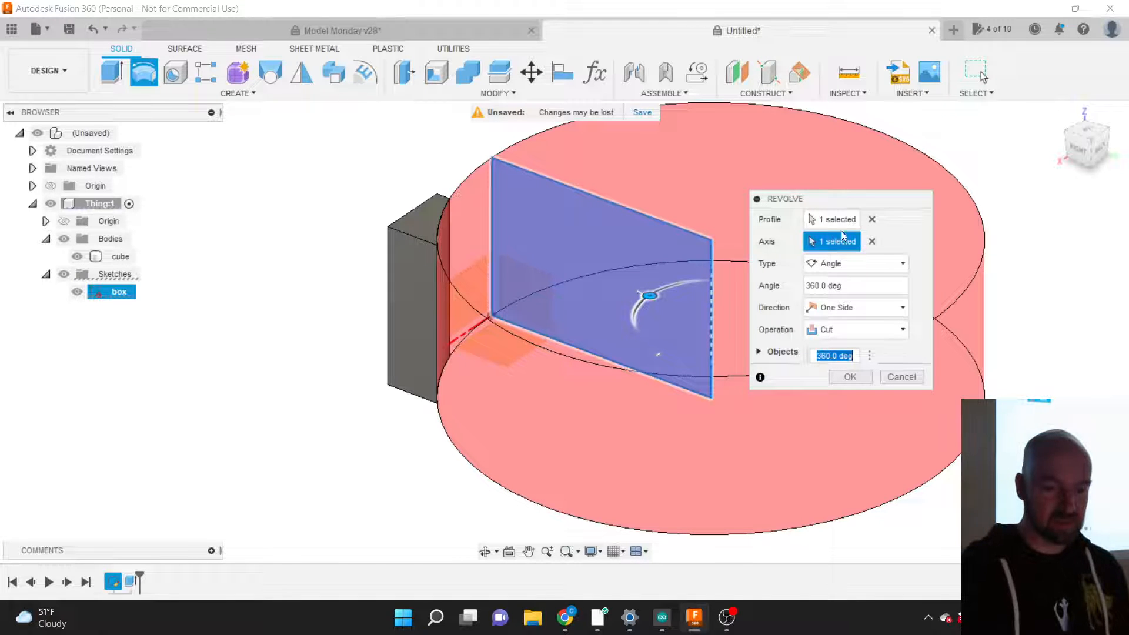
{"action": "left_click", "coordinate": [873, 241]}
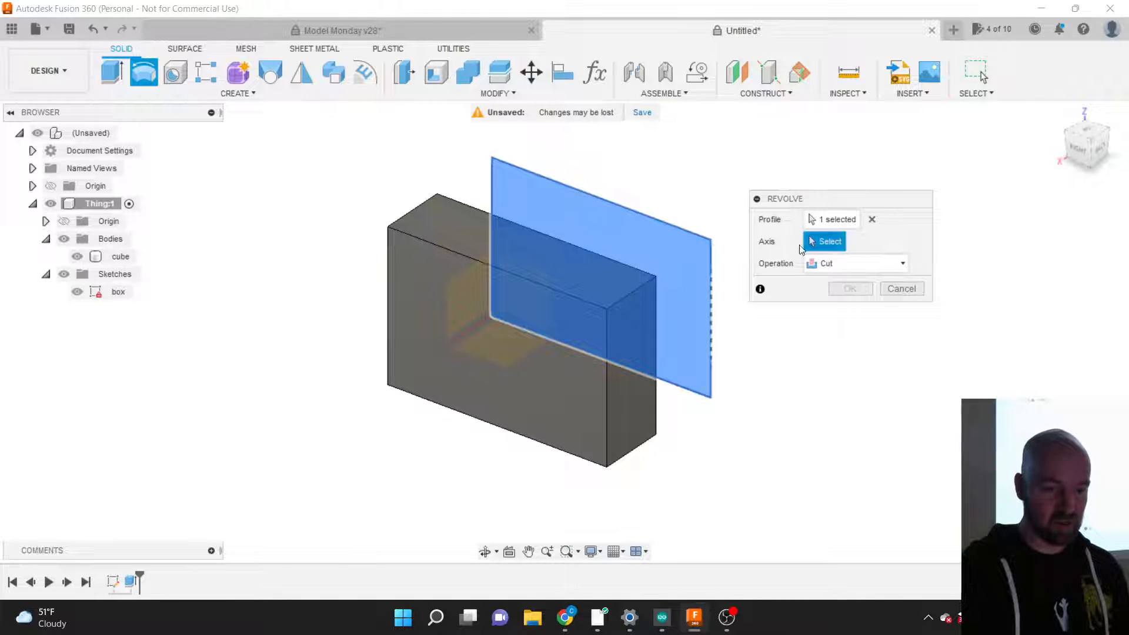
{"action": "left_click", "coordinate": [665, 225]}
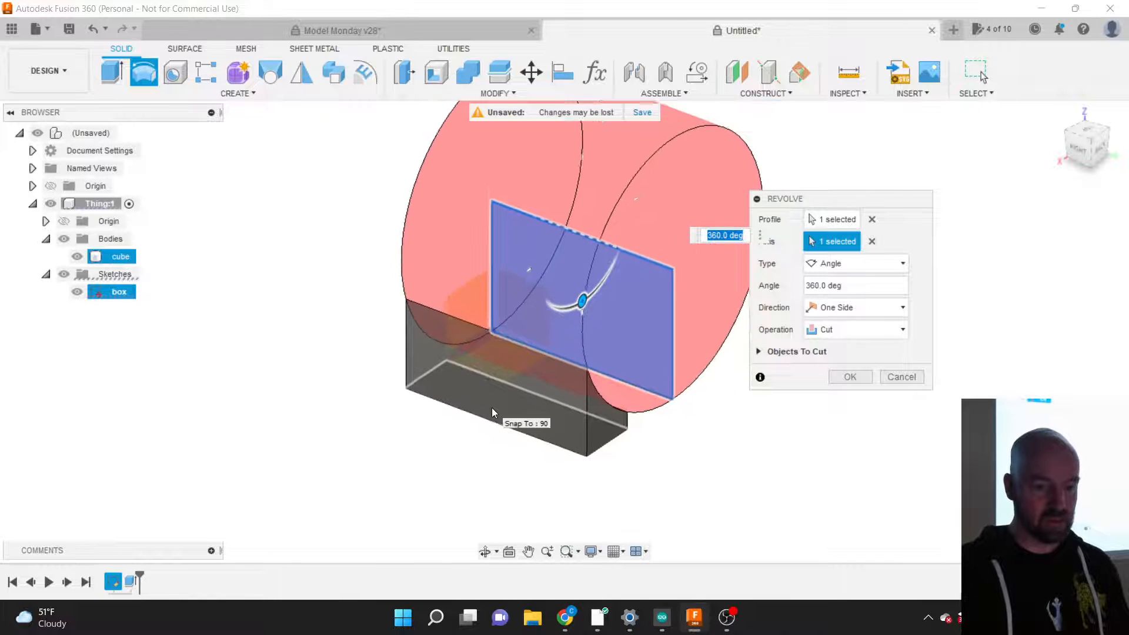
{"action": "scroll", "coordinate": [492, 408], "scroll_direction": "down", "scroll_amount": 2}
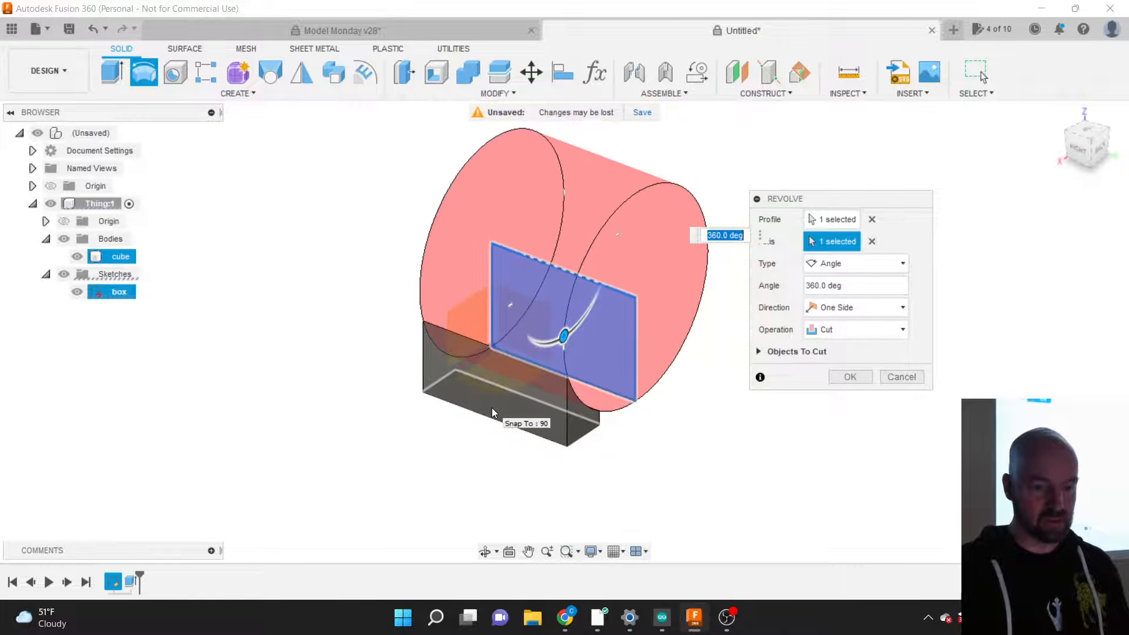
{"action": "left_click", "coordinate": [1090, 143]}
{"action": "mouse_move", "coordinate": [565, 332]}
{"action": "middle_mouse_down", "text": "shift"}
{"action": "mouse_move", "coordinate": [525, 336]}
{"action": "mouse_move", "coordinate": [542, 348]}
{"action": "middle_mouse_up", "text": "shift"}
{"action": "left_click_drag", "start_coordinate": [1087, 143], "coordinate": [1096, 143]}
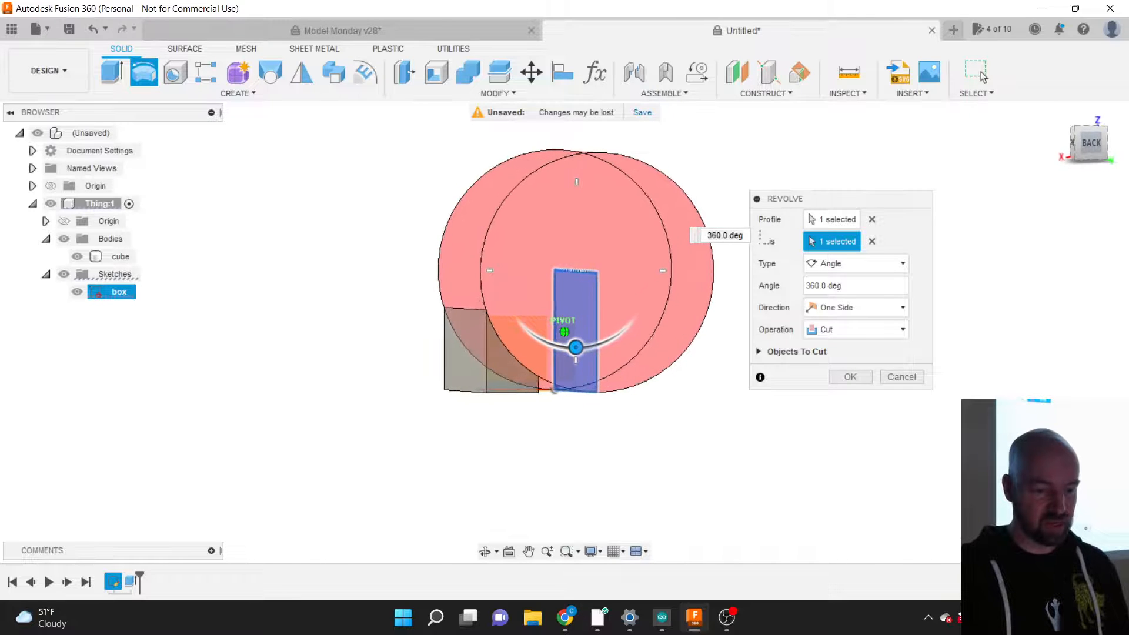
{"action": "scroll", "coordinate": [518, 143], "scroll_direction": "up", "scroll_amount": 1}
{"action": "scroll", "coordinate": [518, 147], "scroll_direction": "up", "scroll_amount": 1}
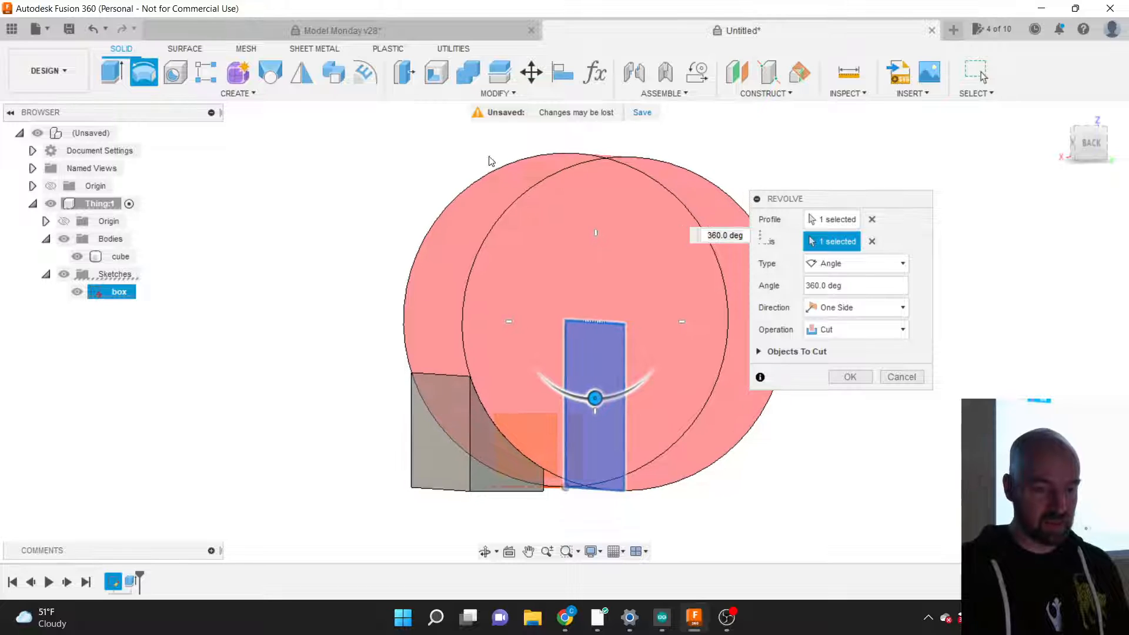
{"action": "scroll", "coordinate": [529, 146], "scroll_direction": "up", "scroll_amount": 1}
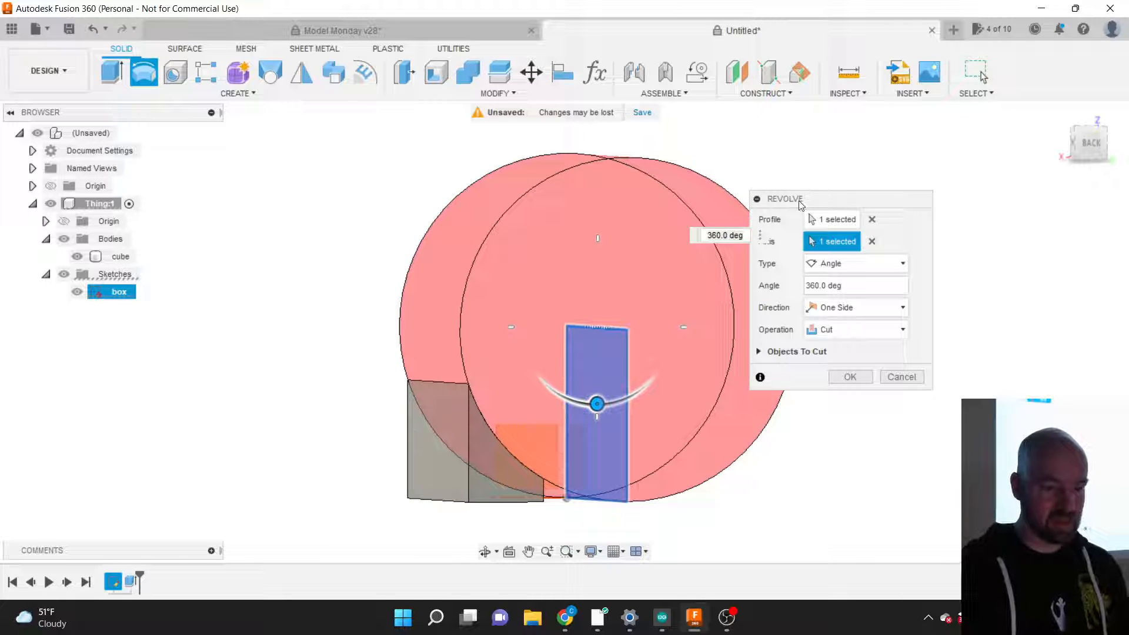
{"action": "left_click_drag", "start_coordinate": [801, 206], "coordinate": [857, 170]}
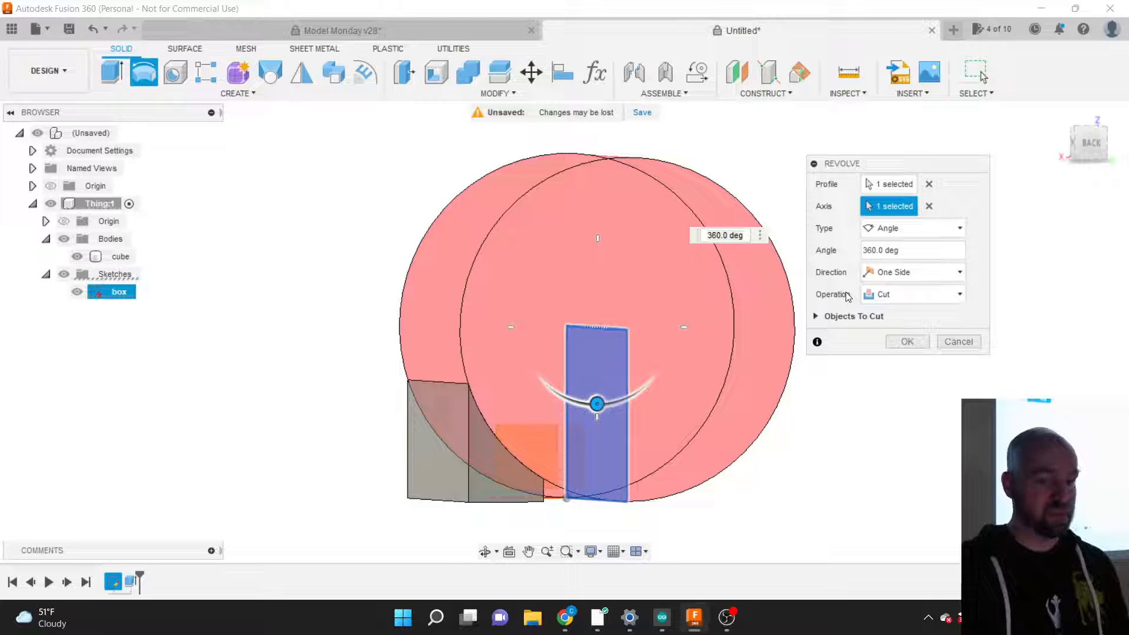
{"action": "left_click", "coordinate": [250, 97]}
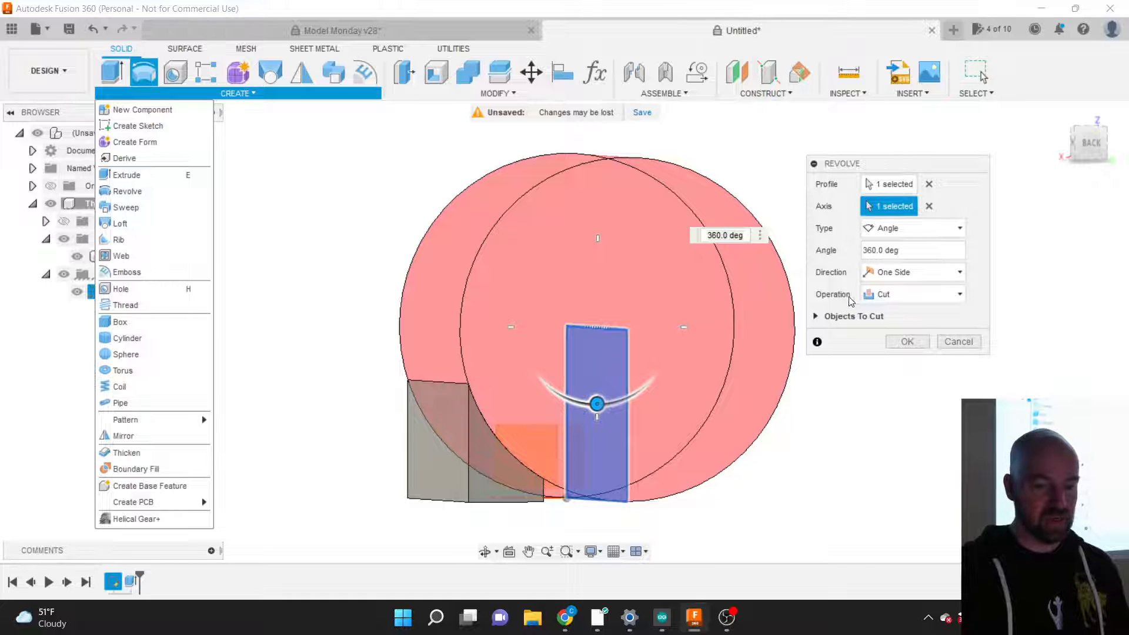
Step: Preview the revolve with New Body, Cut and Join operations from angled and back views
{"action": "left_click", "coordinate": [897, 294]}
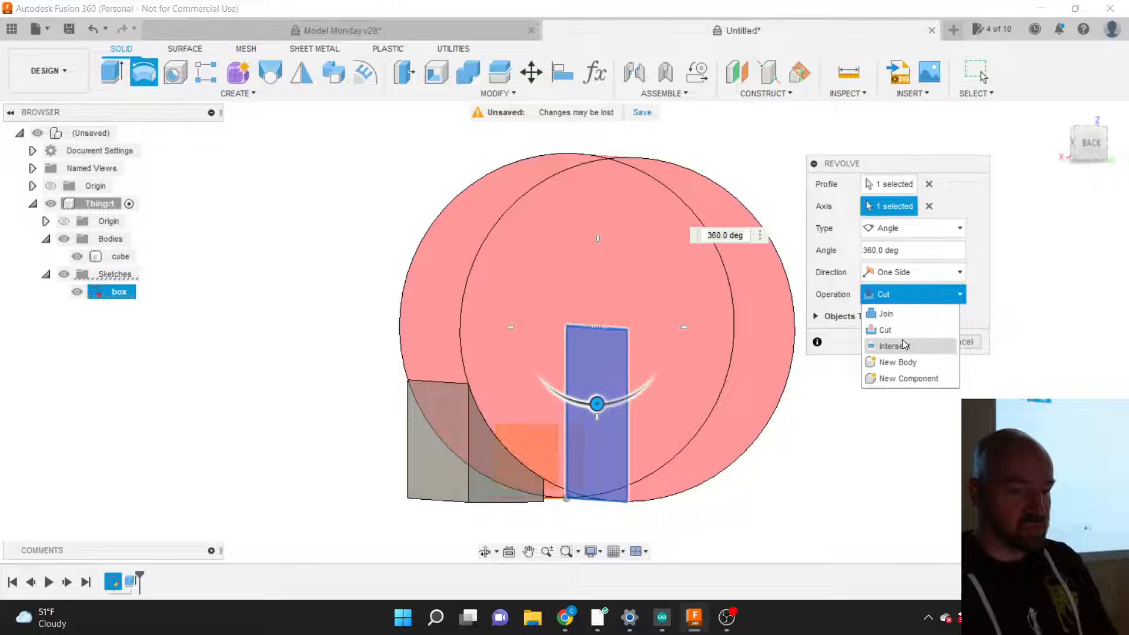
{"action": "left_click", "coordinate": [899, 363]}
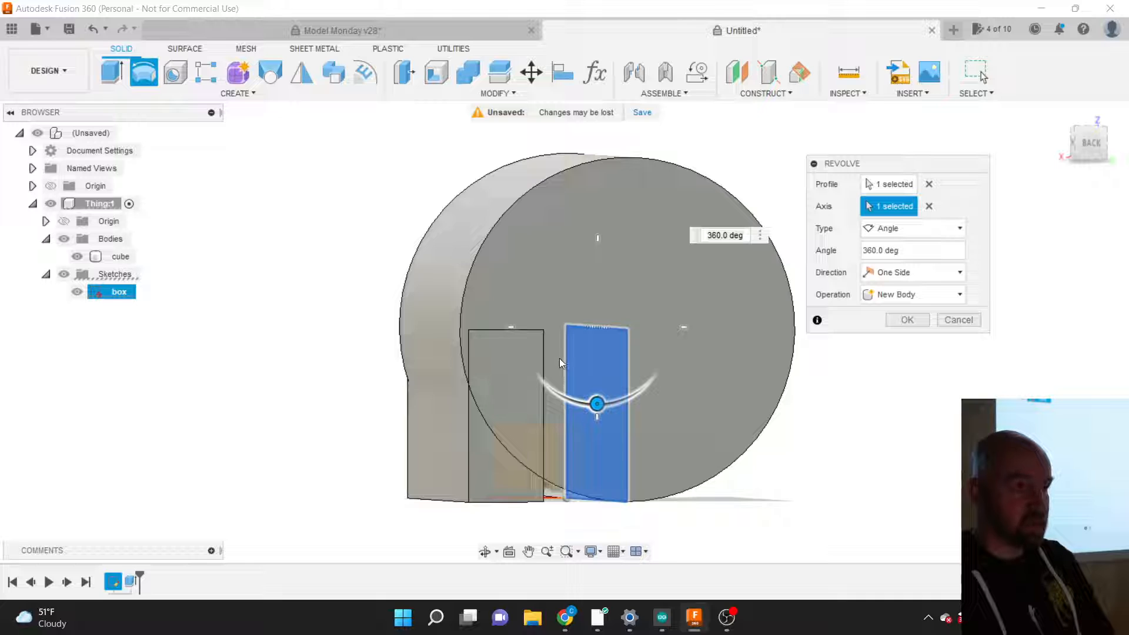
{"action": "left_click", "coordinate": [897, 293]}
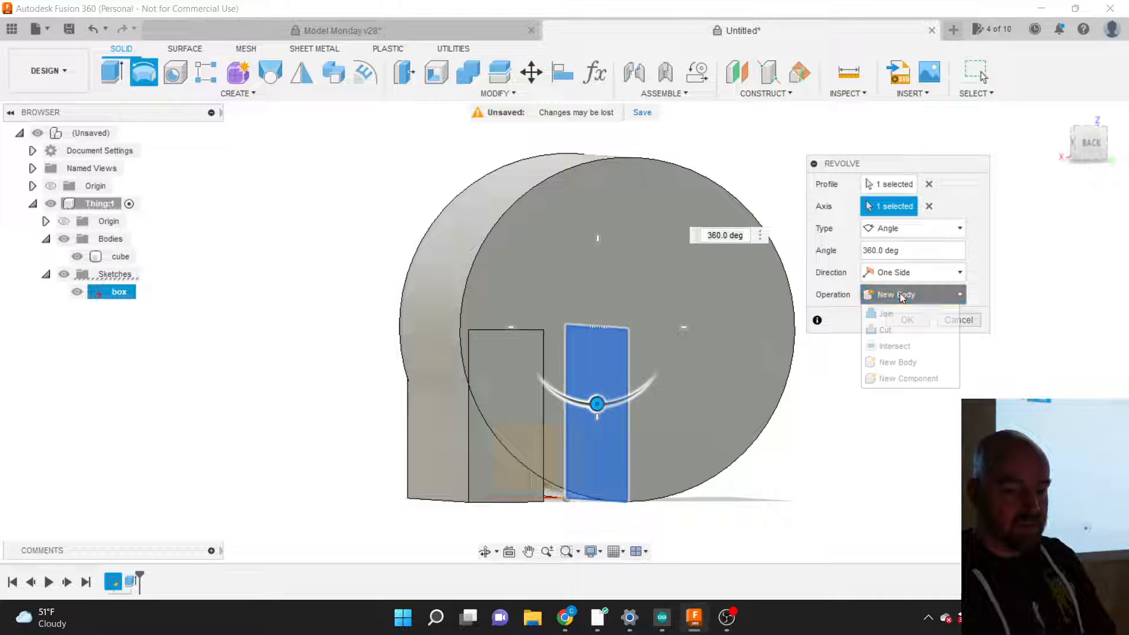
{"action": "left_click", "coordinate": [905, 331]}
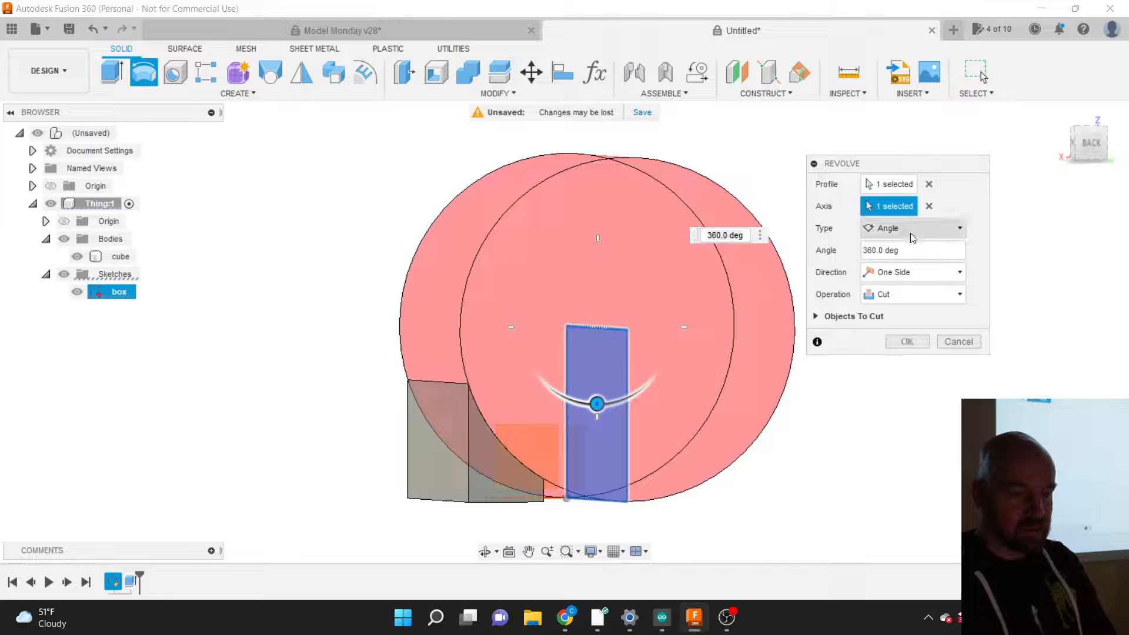
{"action": "left_click", "coordinate": [1072, 145]}
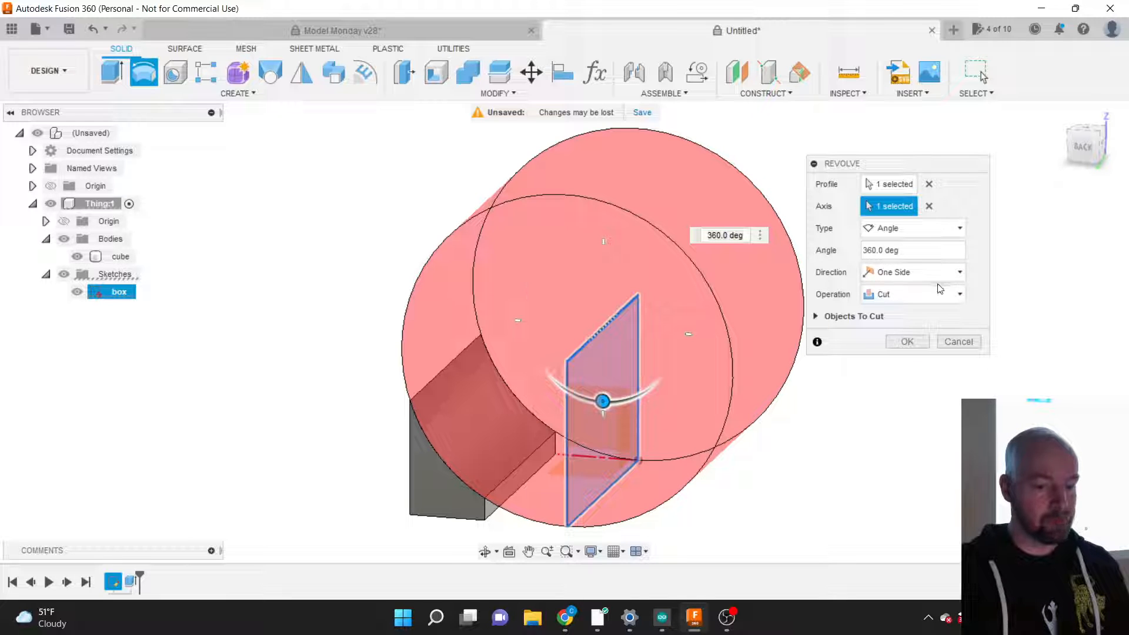
{"action": "left_click", "coordinate": [922, 301]}
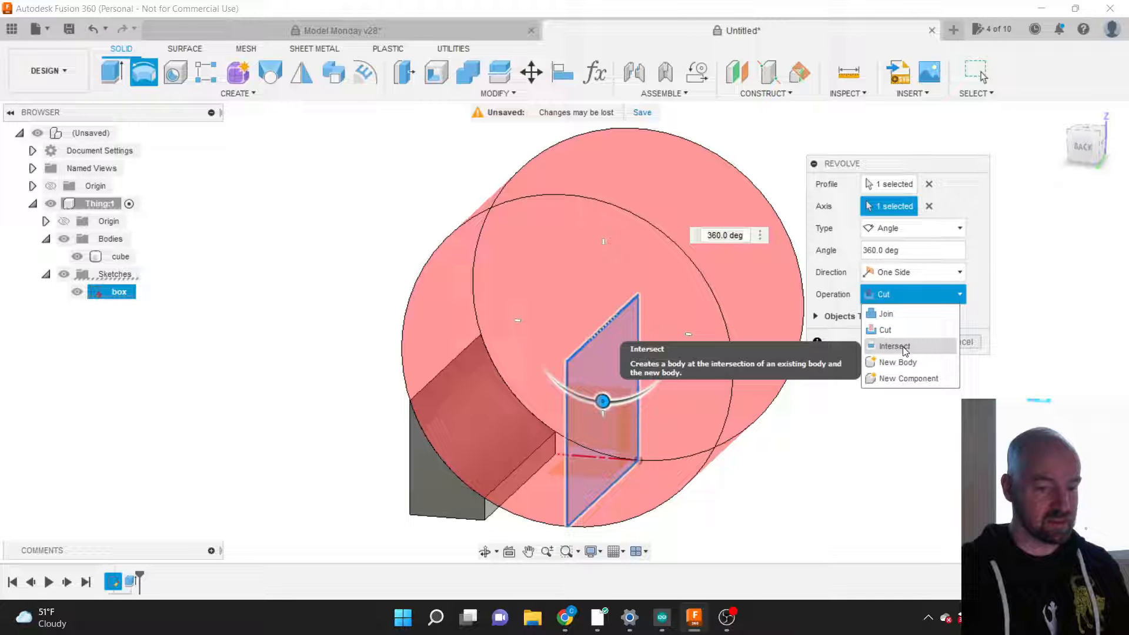
{"action": "left_click", "coordinate": [894, 314]}
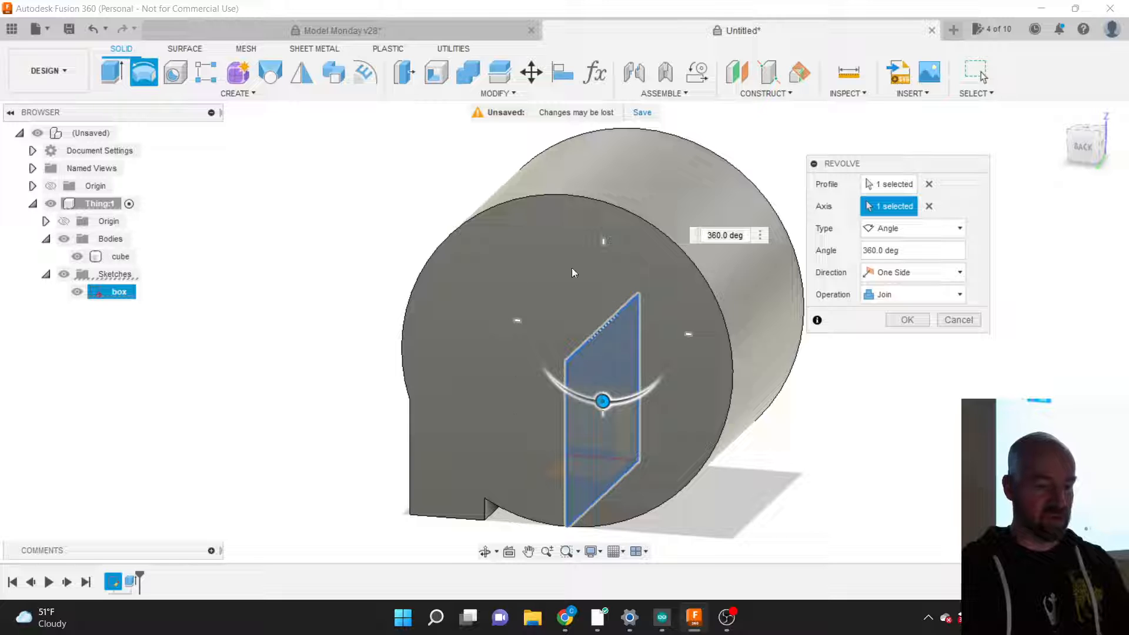
{"action": "left_click", "coordinate": [1083, 140]}
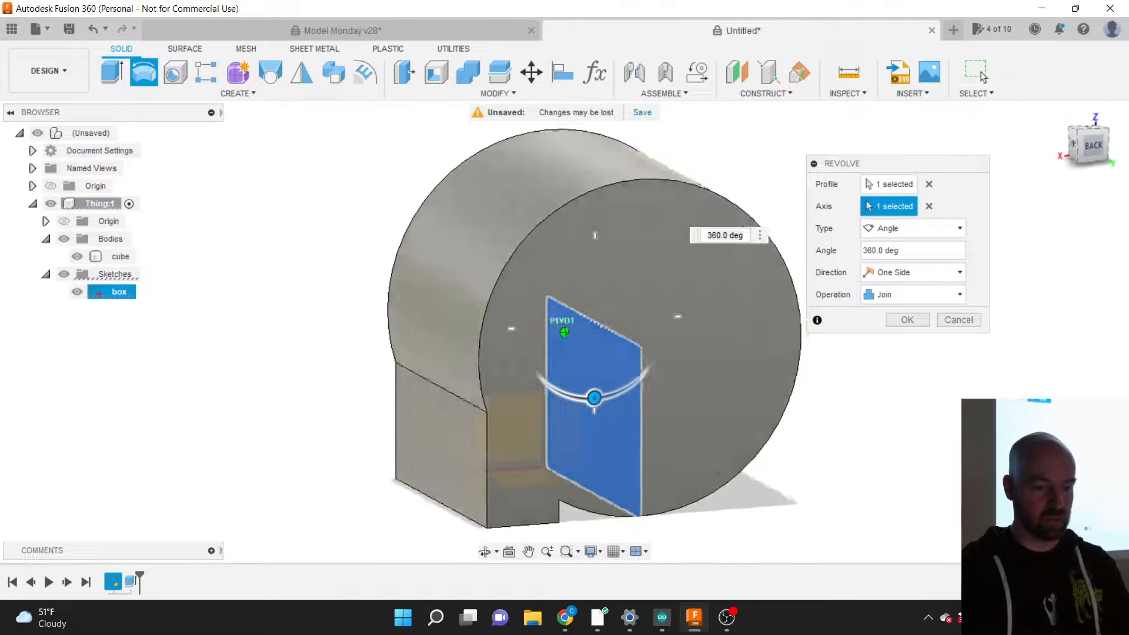
{"action": "left_click", "coordinate": [1085, 145]}
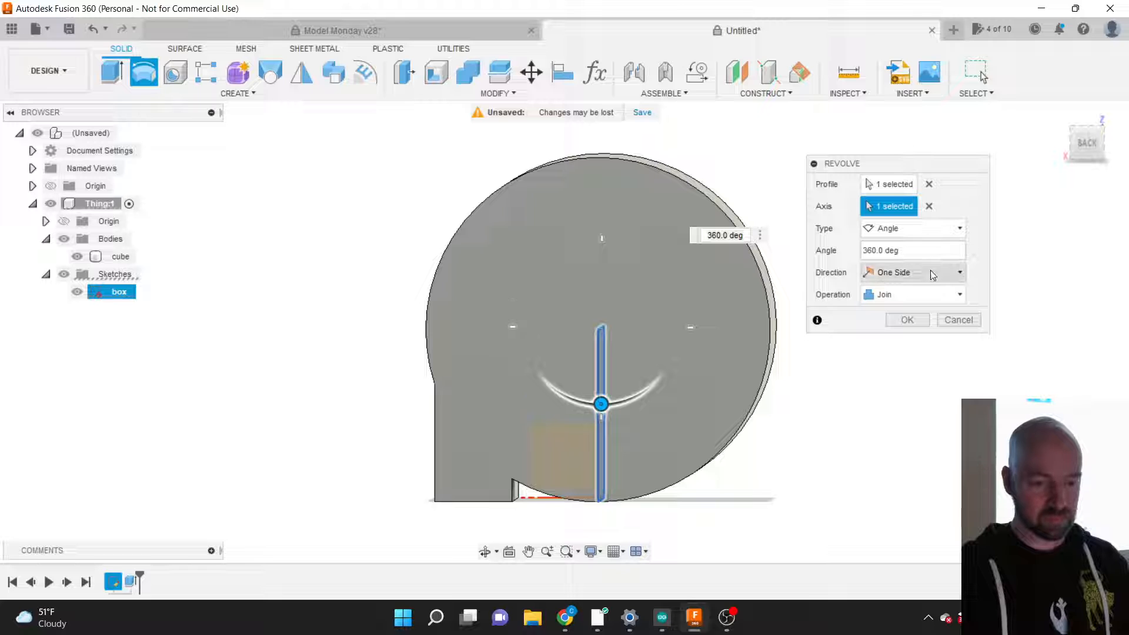
Step: Preview Intersect, then set the operation to New Body and confirm the revolve as Body2
{"action": "left_click", "coordinate": [899, 295]}
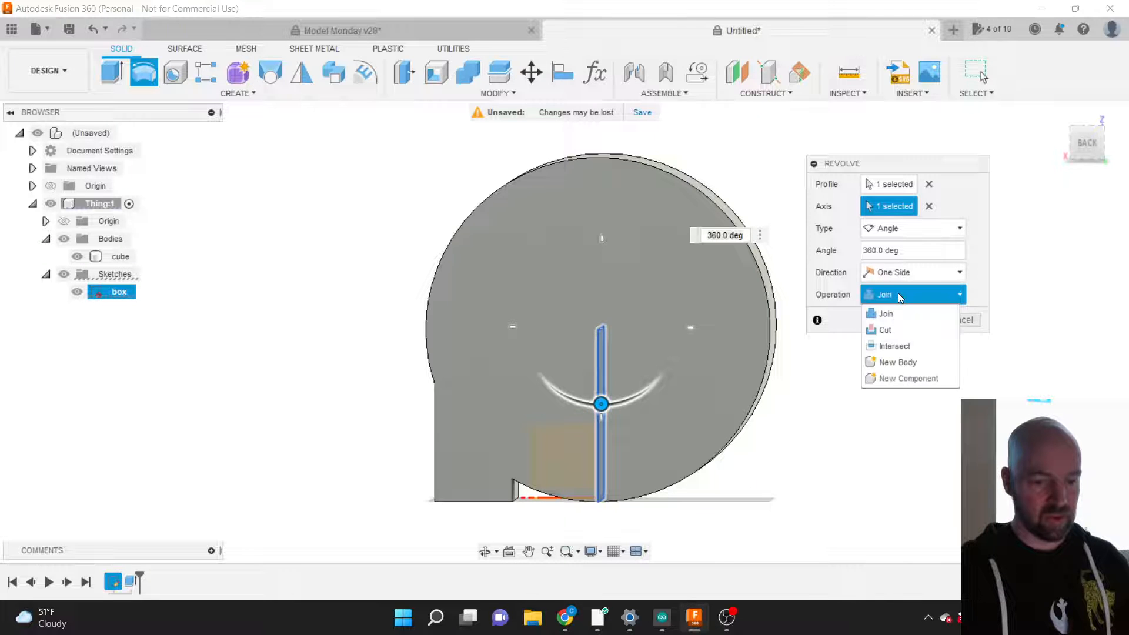
{"action": "left_click", "coordinate": [903, 347]}
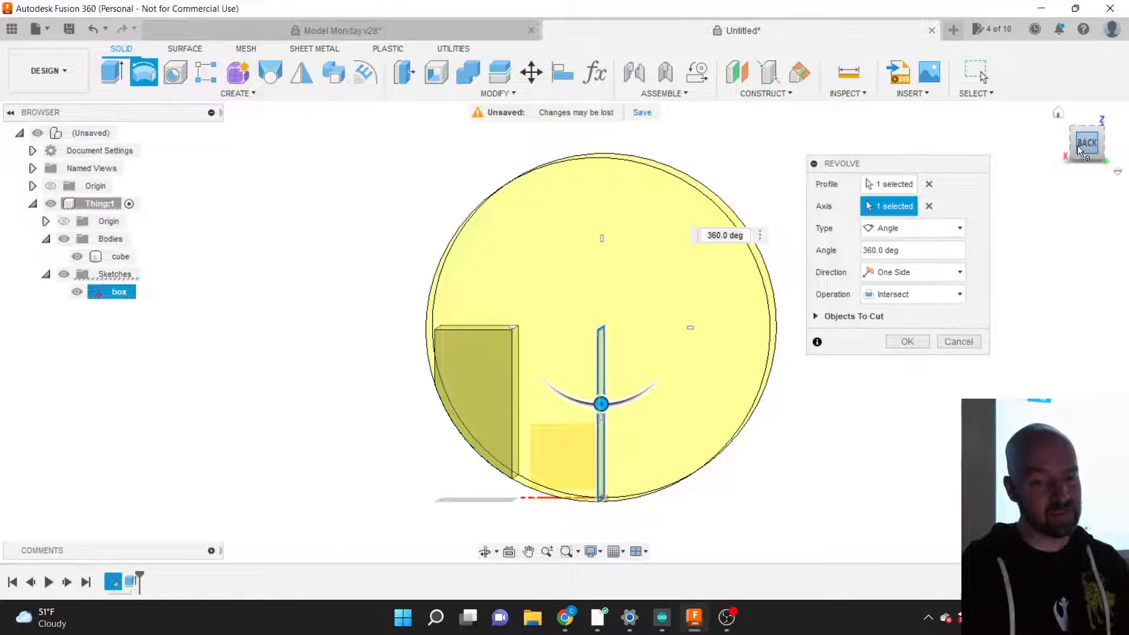
{"action": "left_click_drag", "start_coordinate": [1098, 122], "coordinate": [1126, 156]}
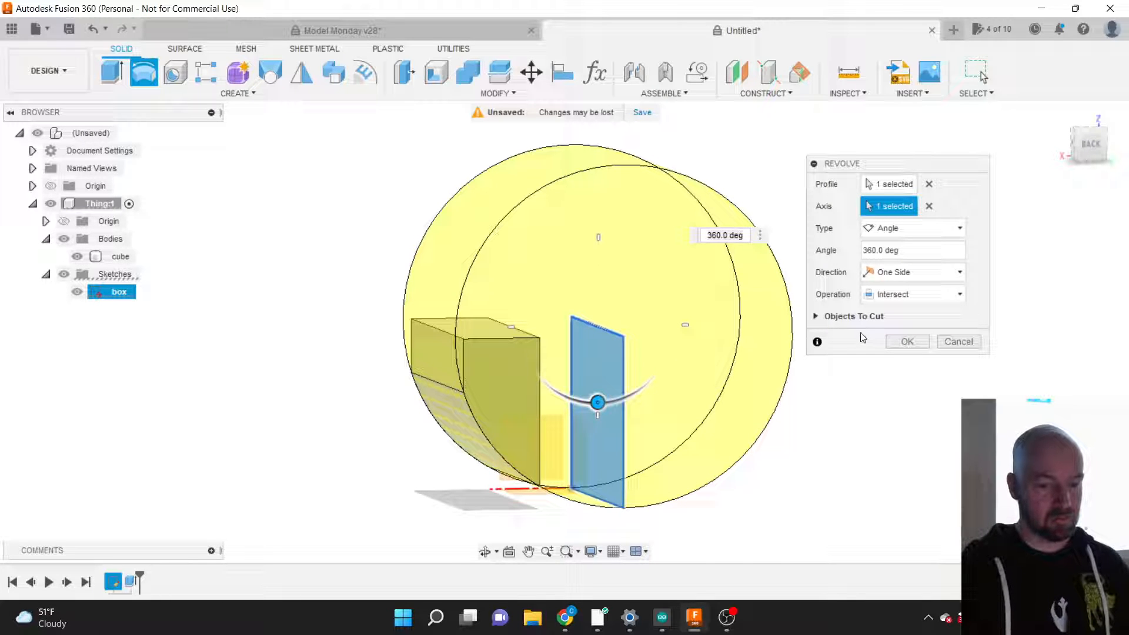
{"action": "left_click", "coordinate": [899, 294]}
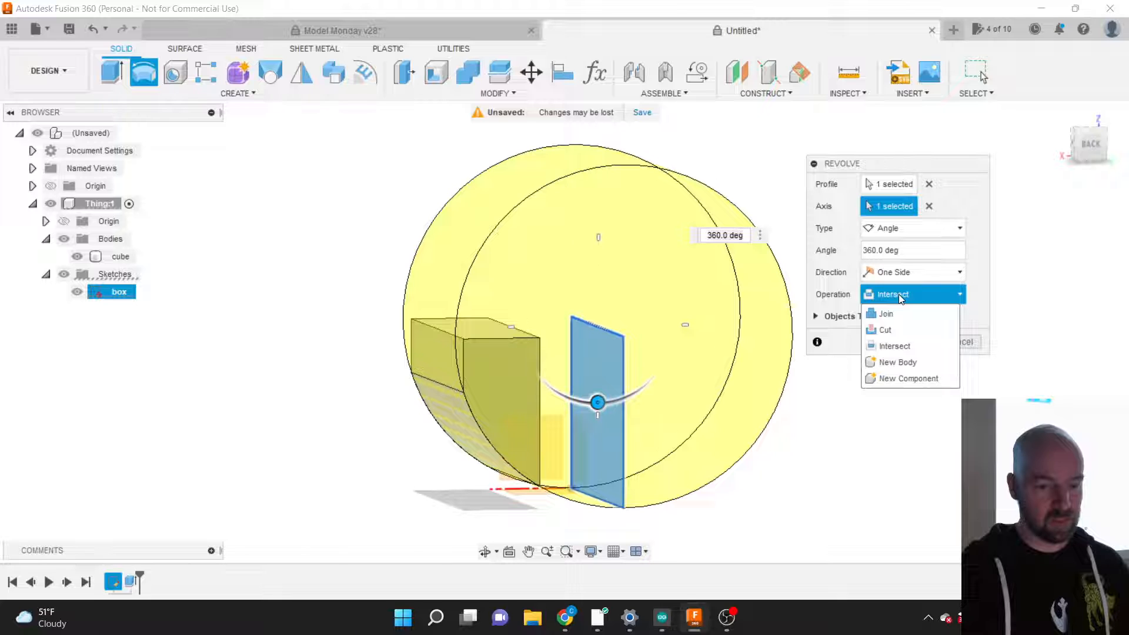
{"action": "left_click", "coordinate": [898, 362]}
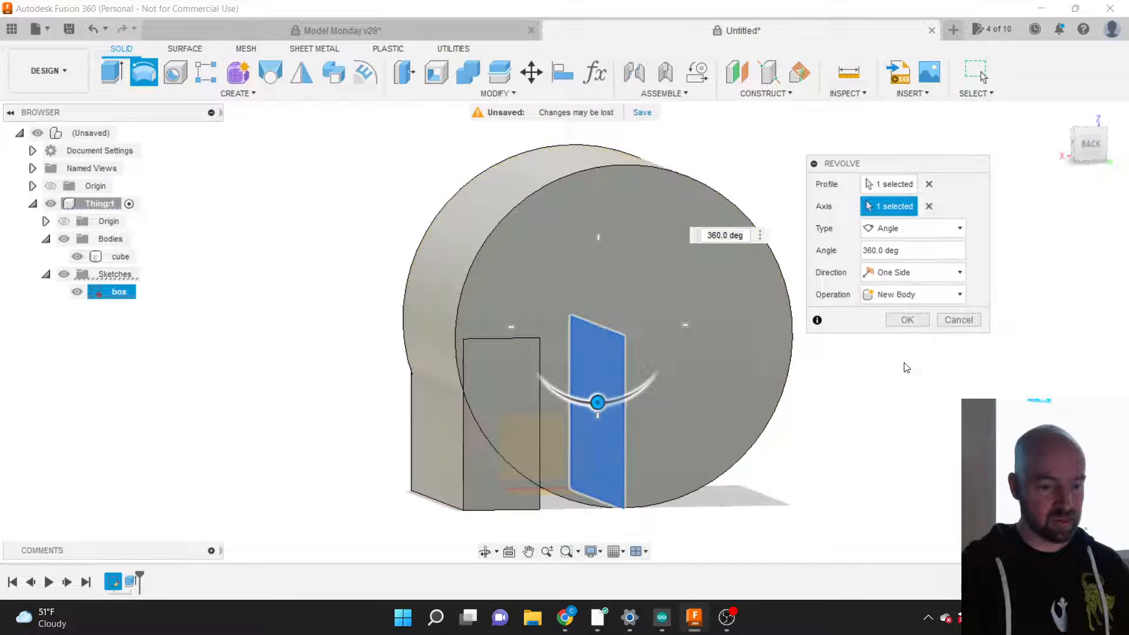
{"action": "left_click", "coordinate": [906, 321]}
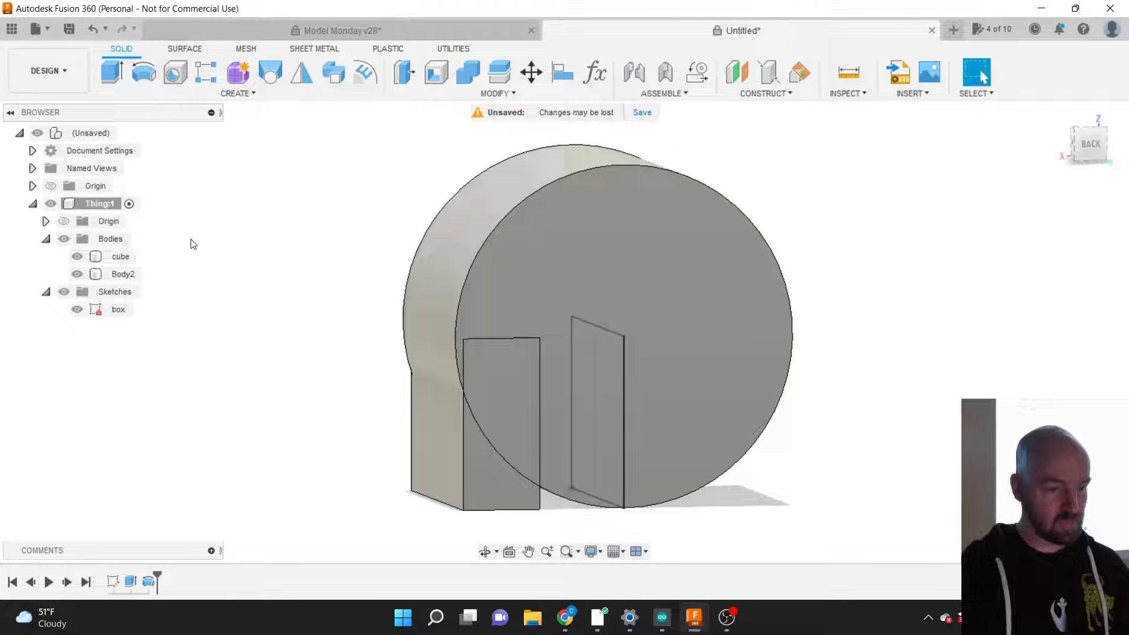
Step: Rename Body2 to 'circle'
{"action": "left_click", "coordinate": [123, 274]}
{"action": "left_click", "coordinate": [121, 275]}
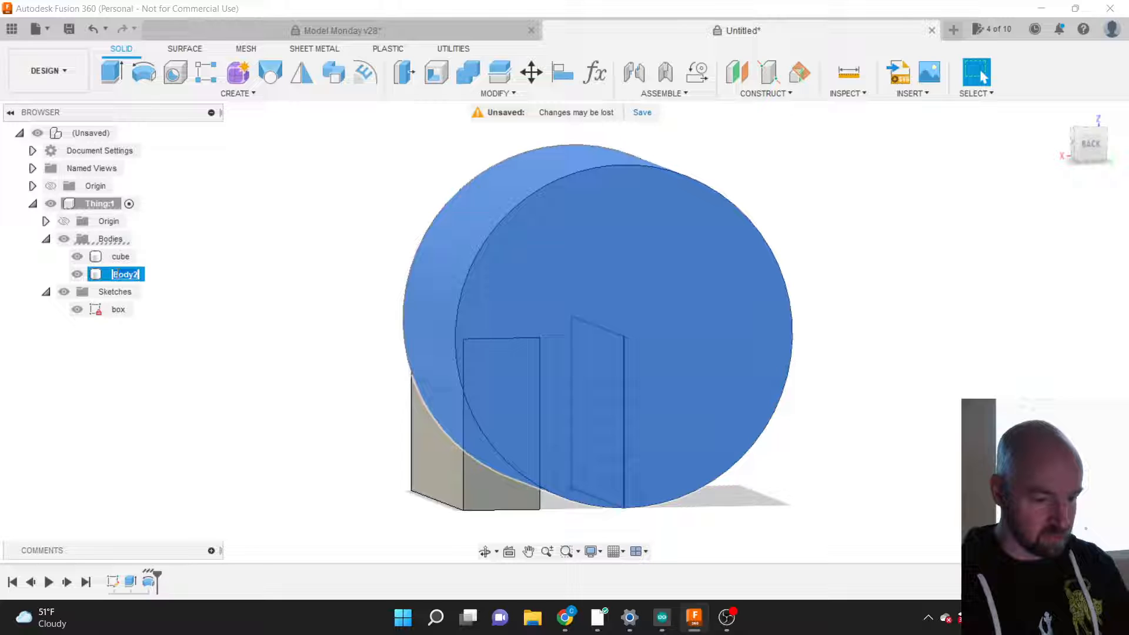
{"action": "type", "text": "c"}
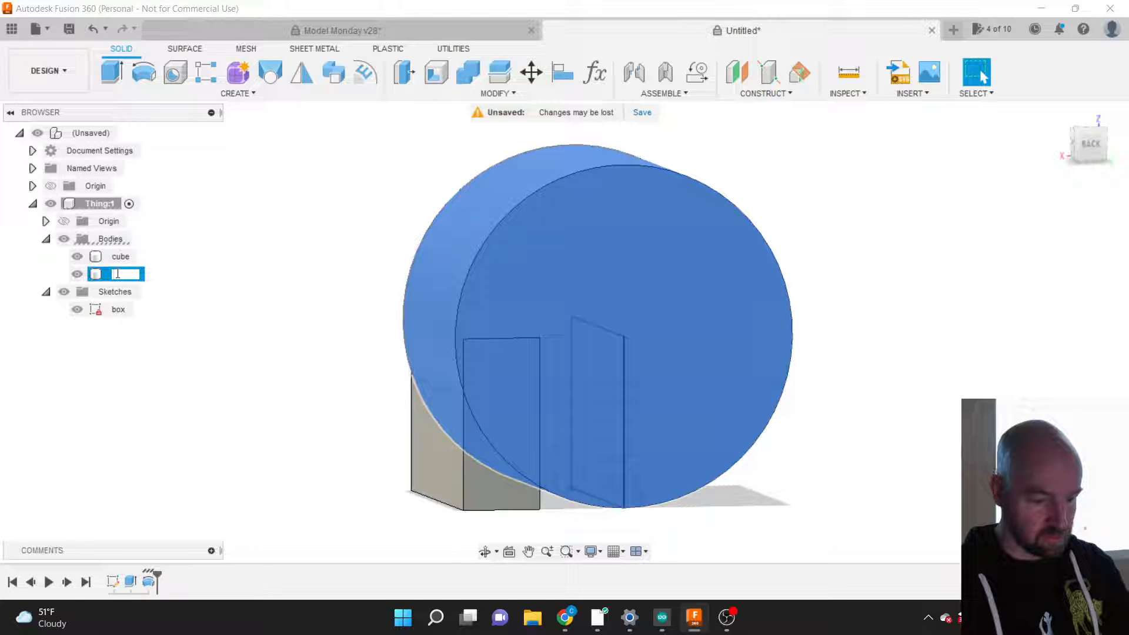
{"action": "type", "text": "ircle"}
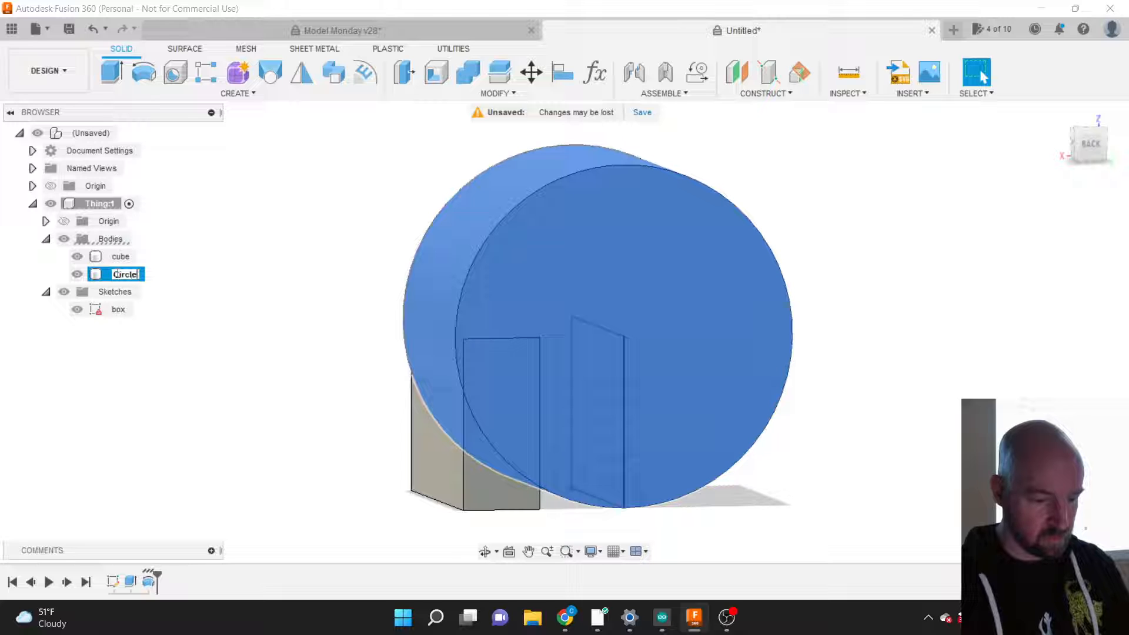
{"action": "key", "text": "Return"}
{"action": "left_click", "coordinate": [249, 270]}
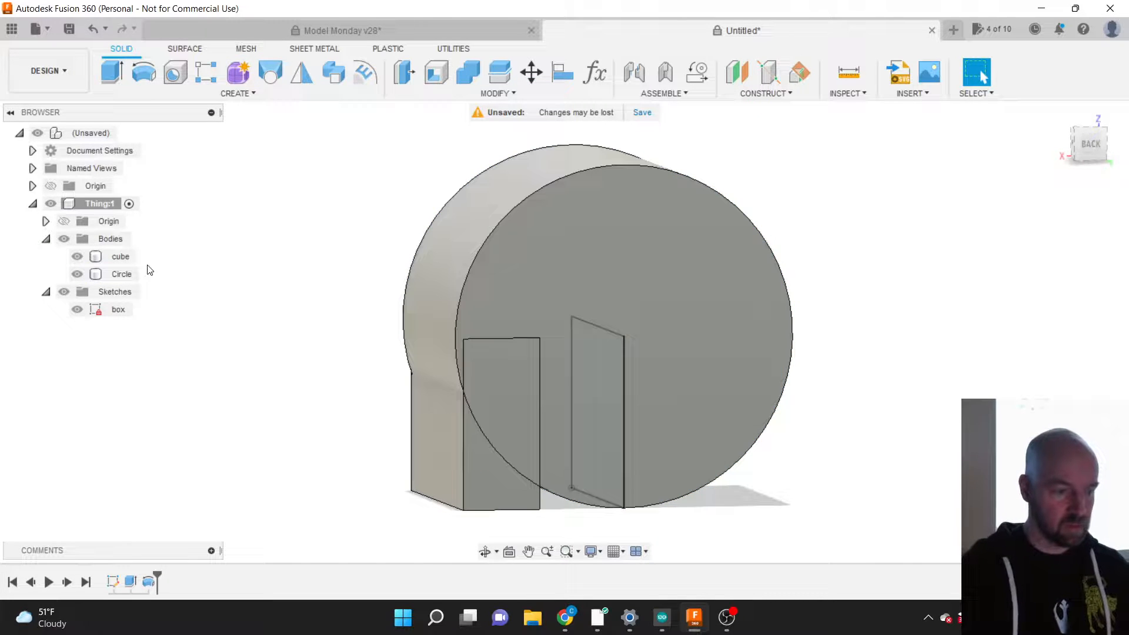
Step: Toggle visibility of the Circle body and the Thing:1 component off and on, leaving both visible
{"action": "left_click", "coordinate": [117, 274]}
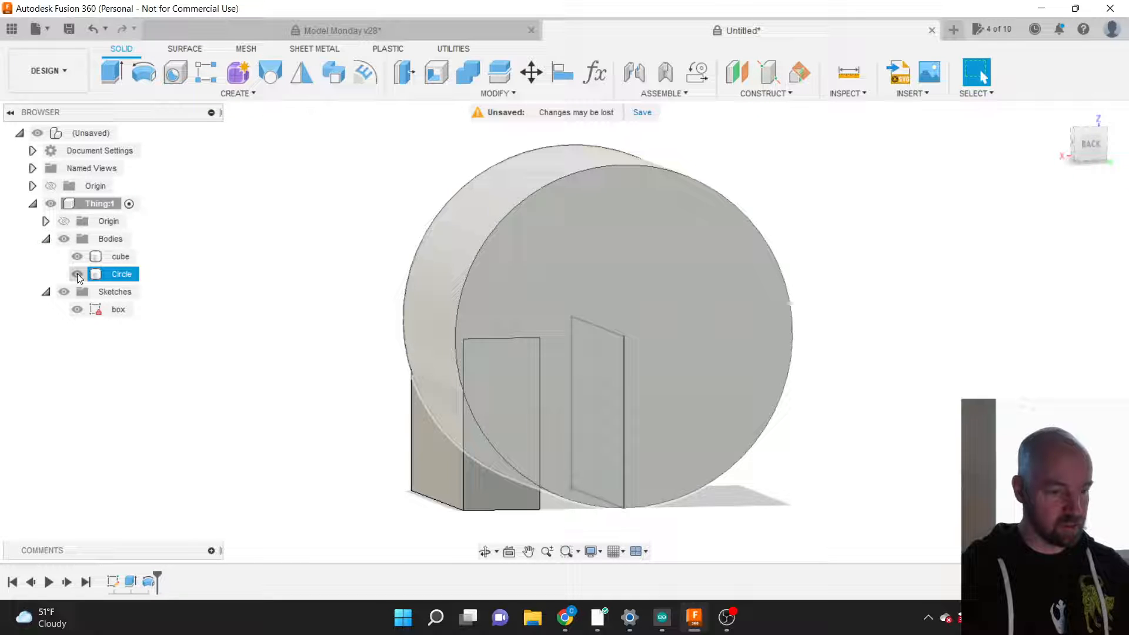
{"action": "left_click", "coordinate": [77, 274]}
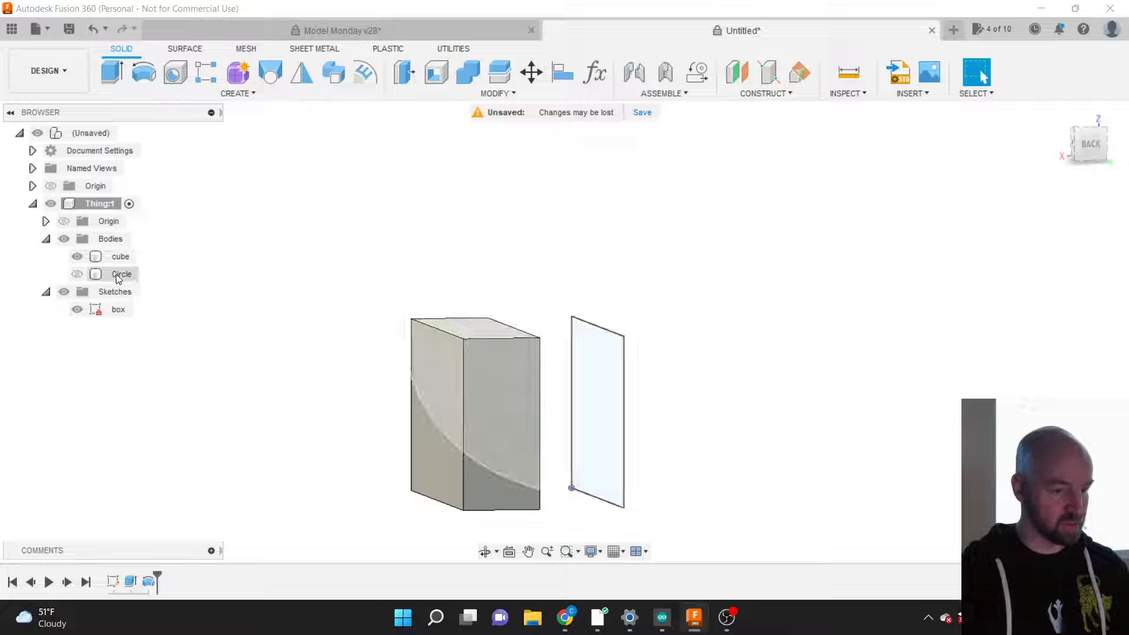
{"action": "left_click", "coordinate": [76, 274]}
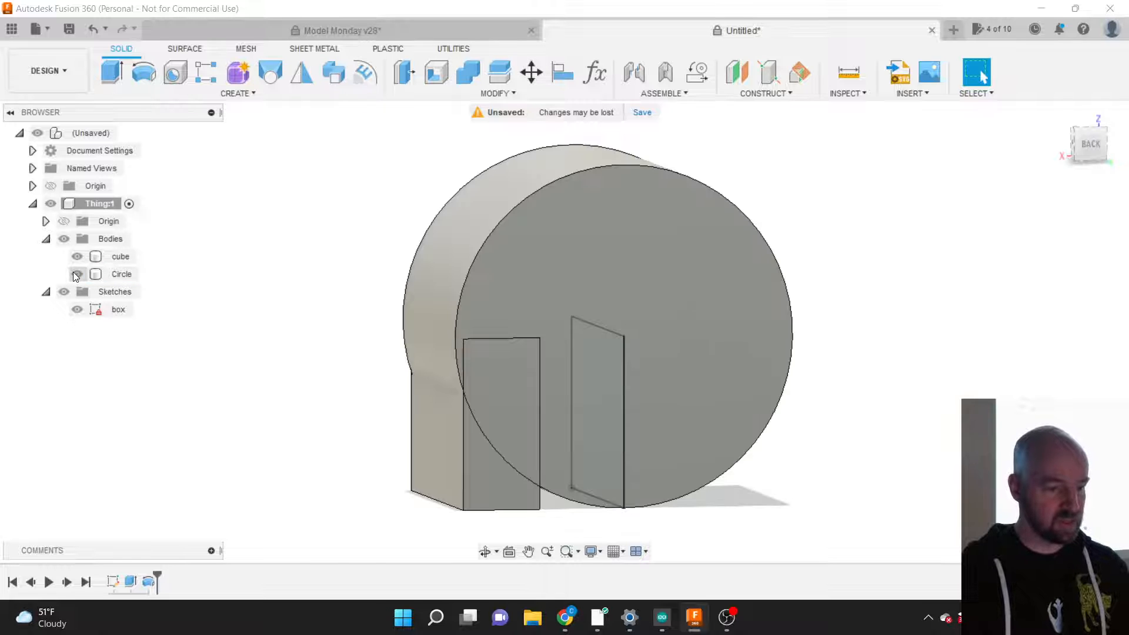
{"action": "left_click", "coordinate": [77, 274]}
{"action": "left_click", "coordinate": [77, 274]}
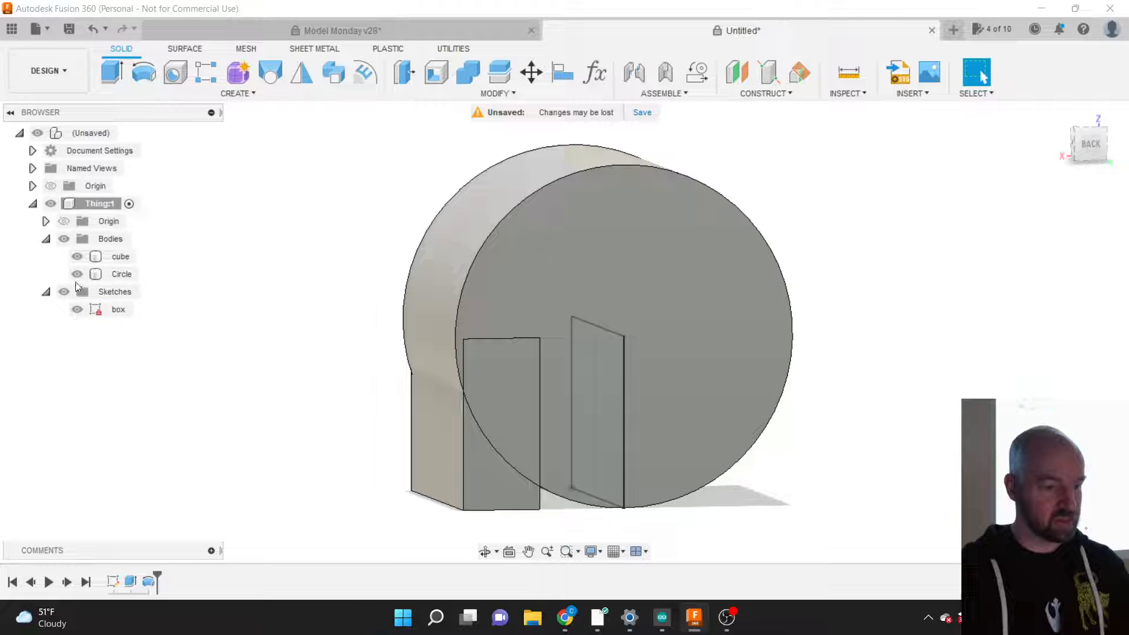
{"action": "left_click", "coordinate": [51, 204]}
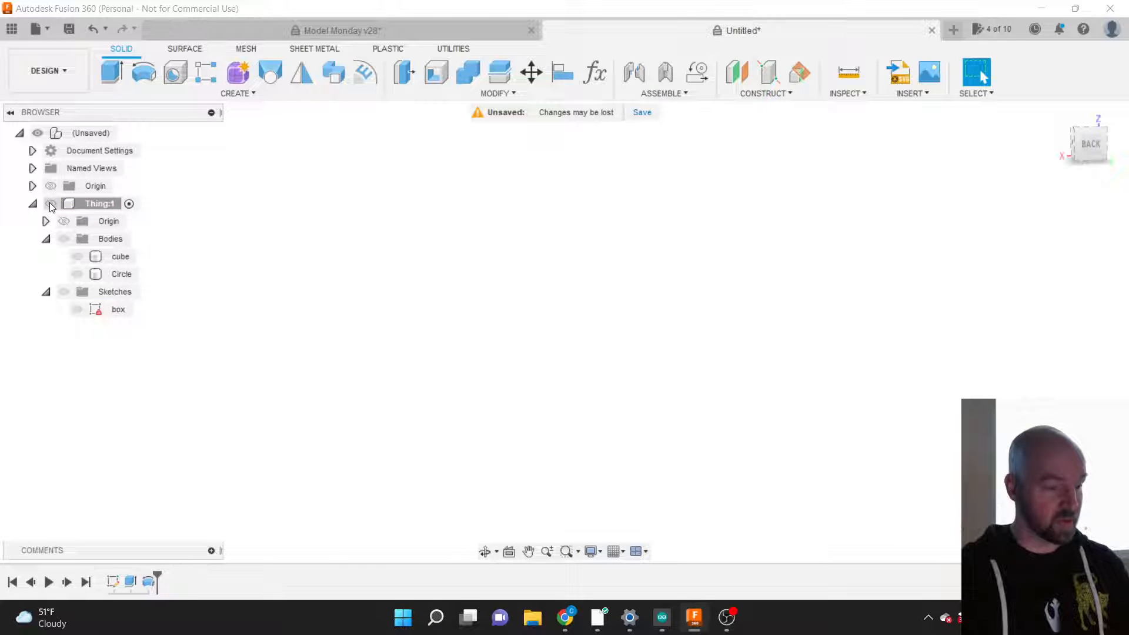
{"action": "left_click", "coordinate": [51, 204]}
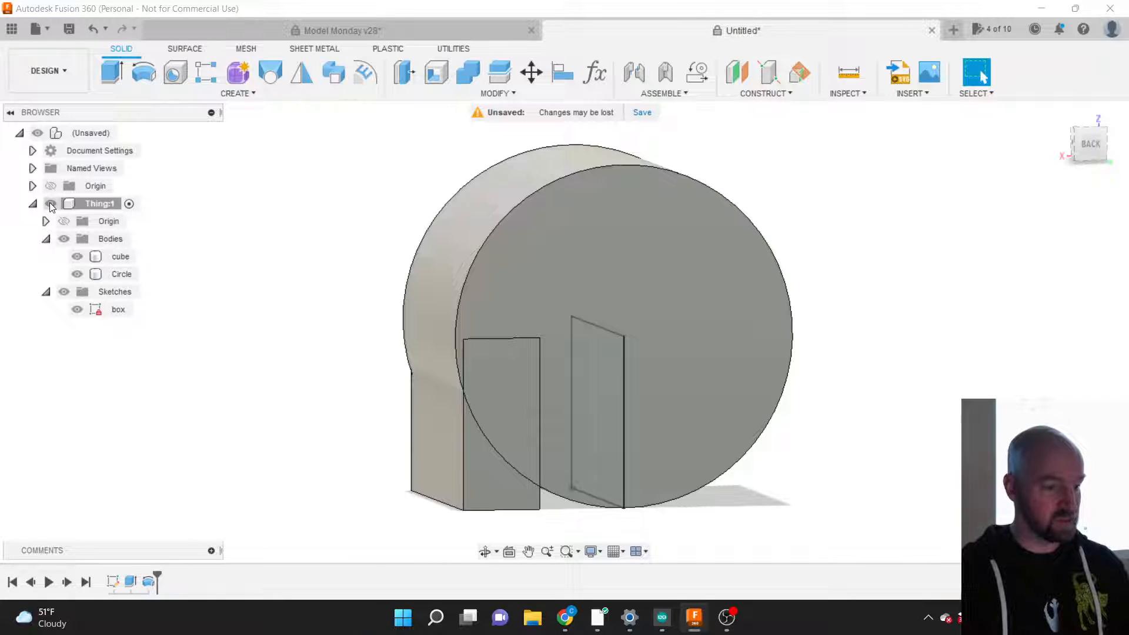
{"action": "left_click", "coordinate": [51, 204]}
{"action": "left_click", "coordinate": [51, 204]}
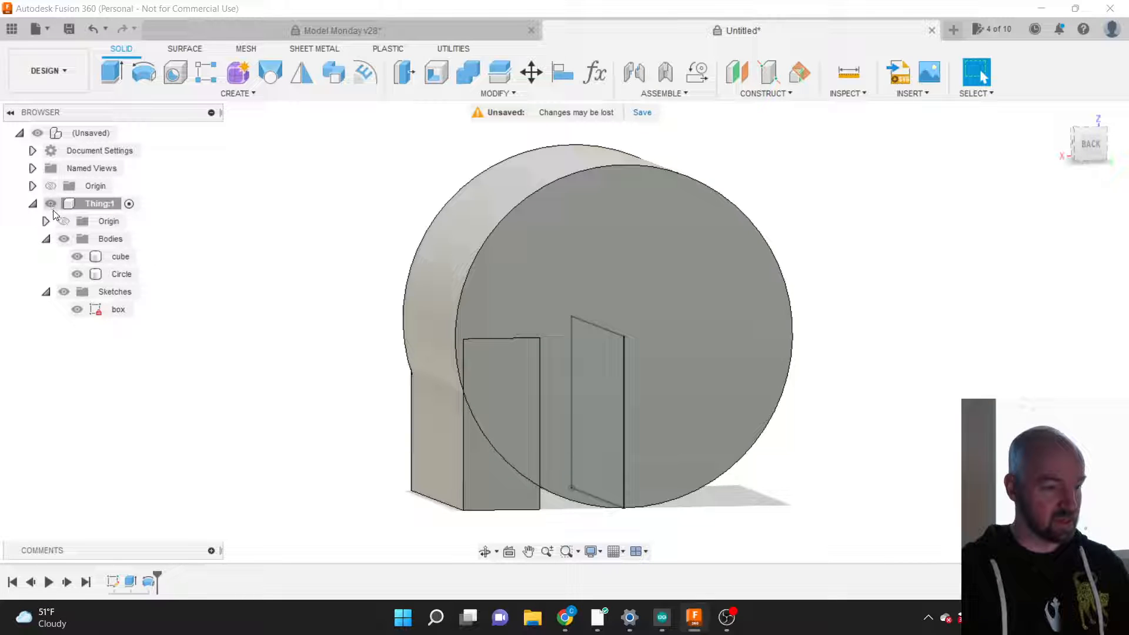
{"action": "left_click", "coordinate": [77, 274]}
{"action": "left_click", "coordinate": [78, 274]}
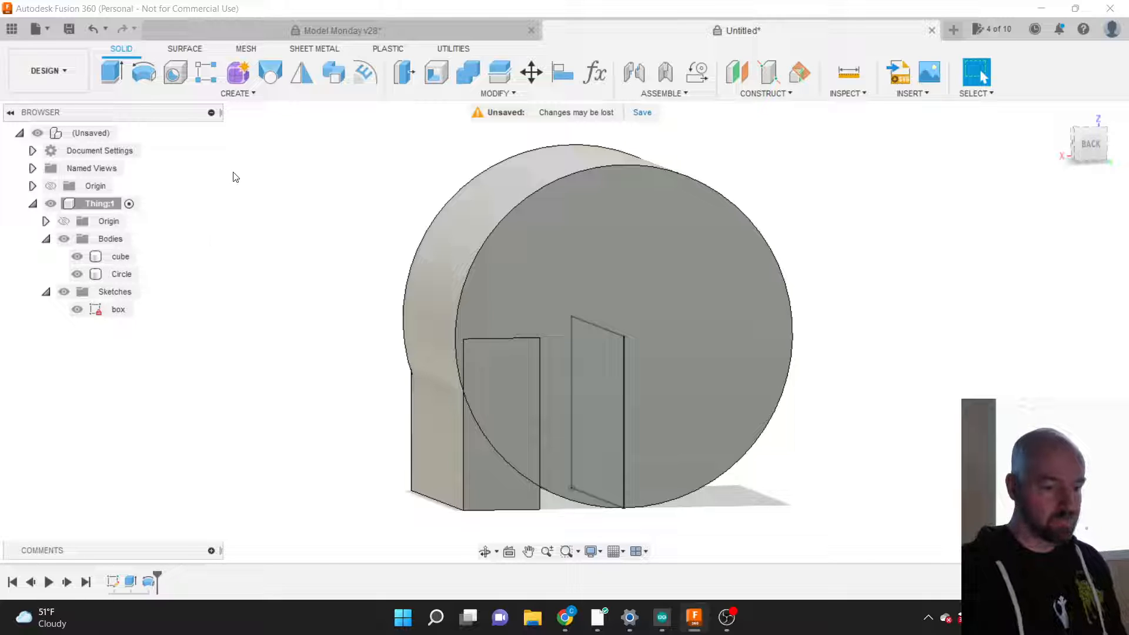
{"action": "left_click", "coordinate": [231, 94]}
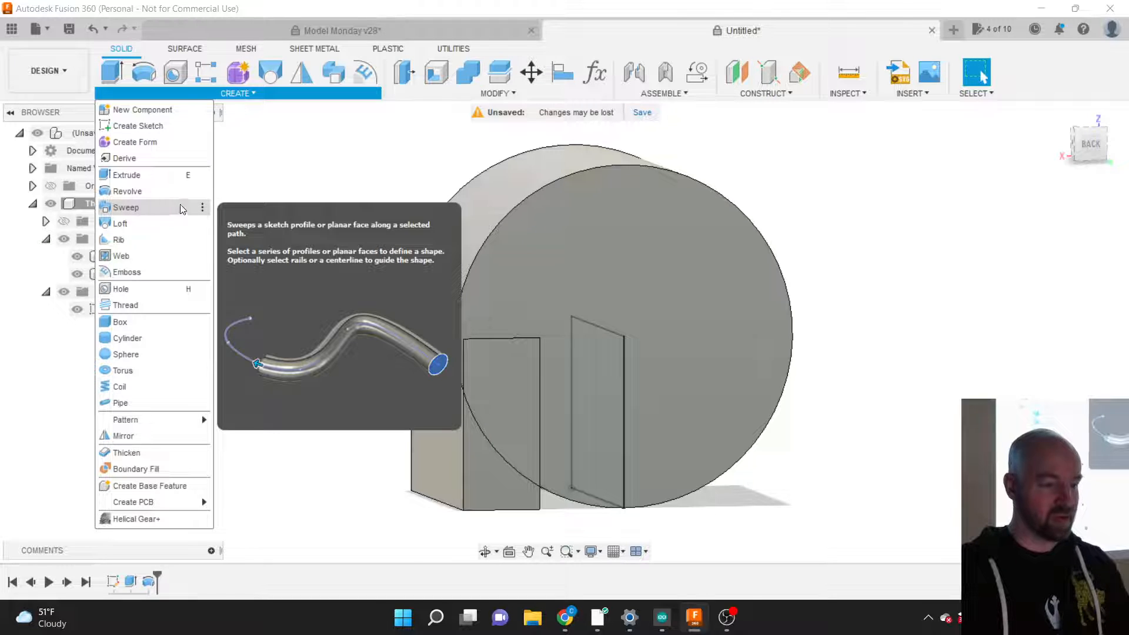
Step: Close the CREATE menu and hide the Circle and cube bodies
{"action": "left_click", "coordinate": [277, 204]}
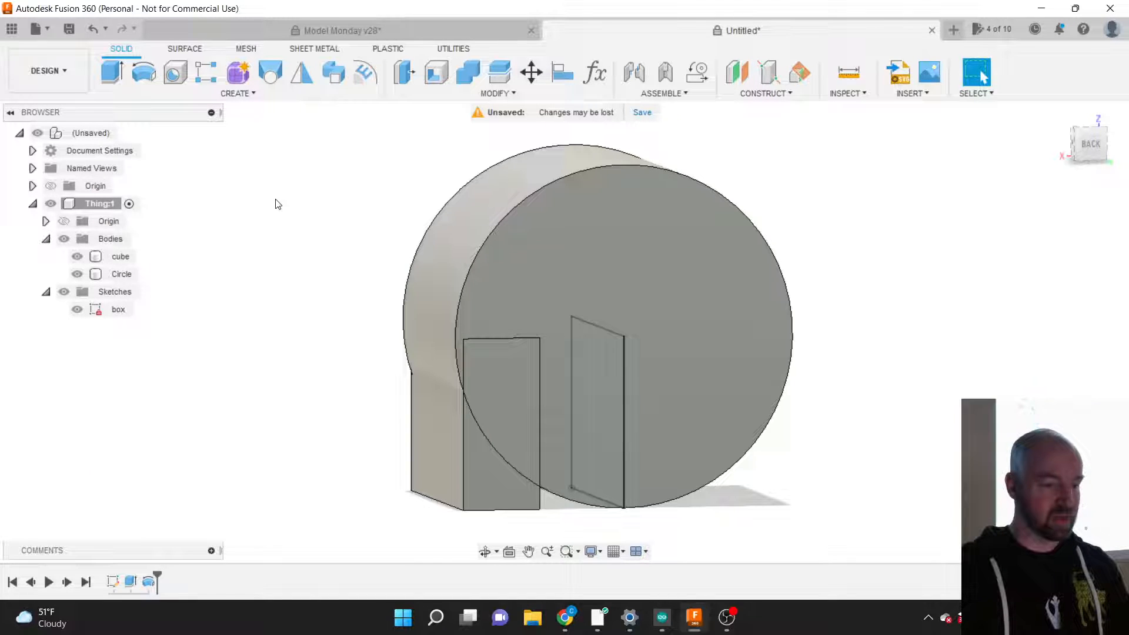
{"action": "left_click", "coordinate": [77, 274]}
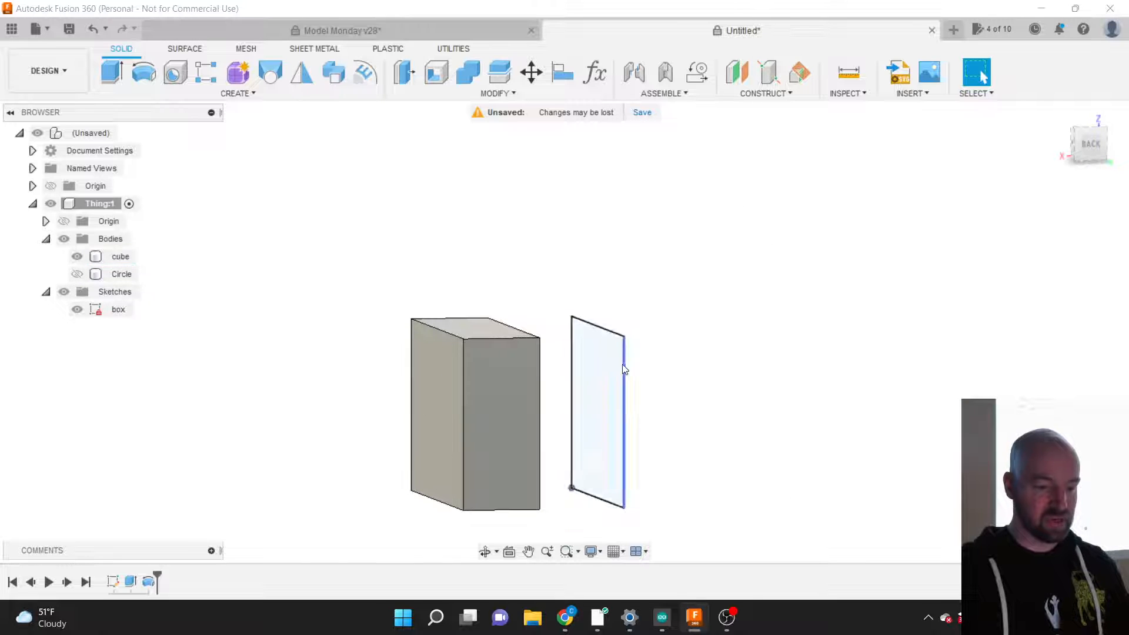
{"action": "left_click", "coordinate": [586, 386]}
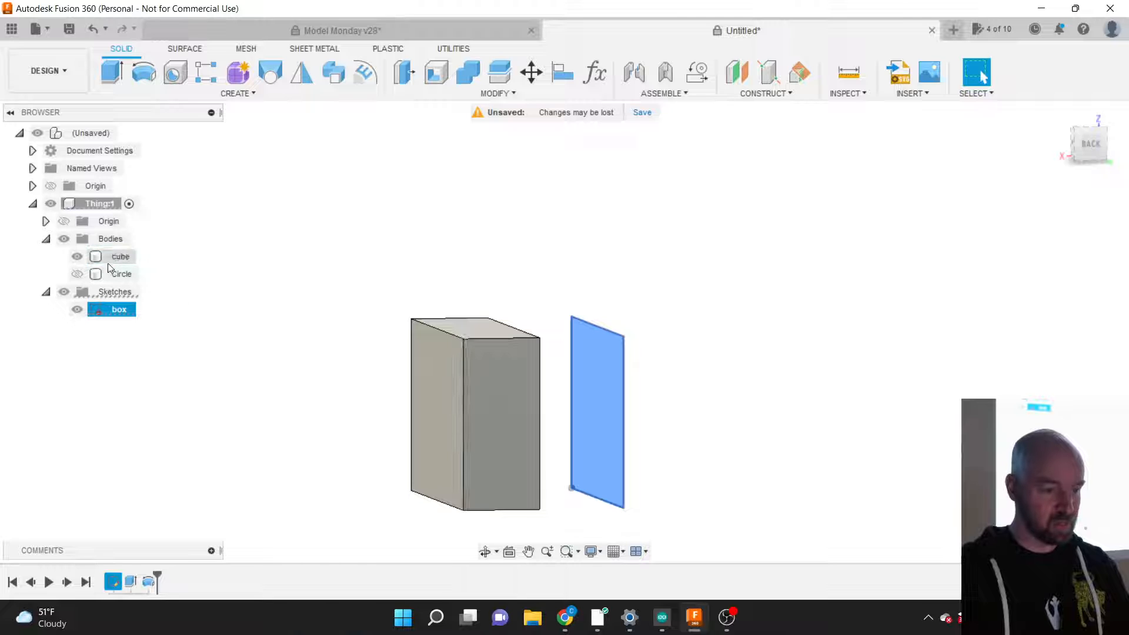
{"action": "left_click", "coordinate": [76, 256]}
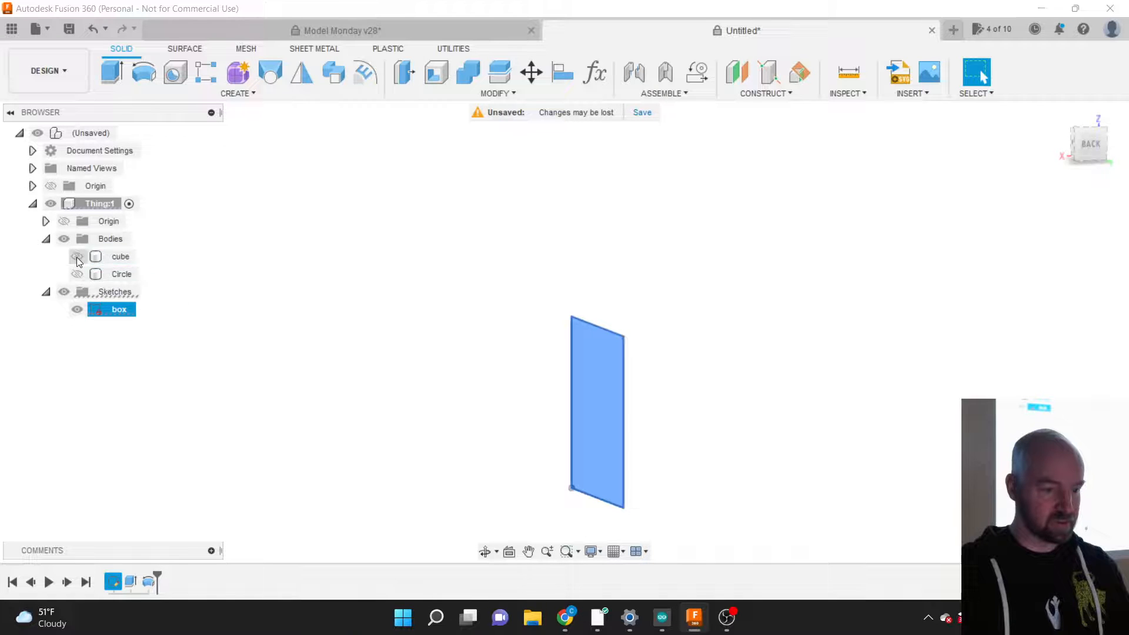
{"action": "left_click", "coordinate": [276, 367]}
Step: Rename the cube body to 'Extrude' and the Circle body to 'Revolve'
{"action": "left_click", "coordinate": [120, 257]}
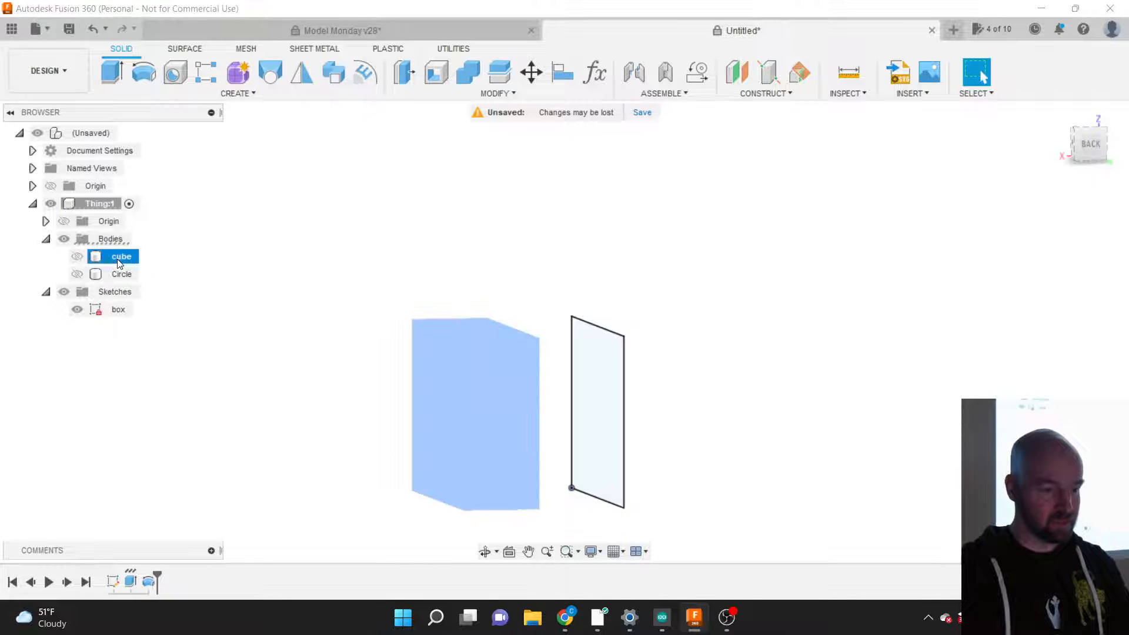
{"action": "double_click", "coordinate": [120, 257]}
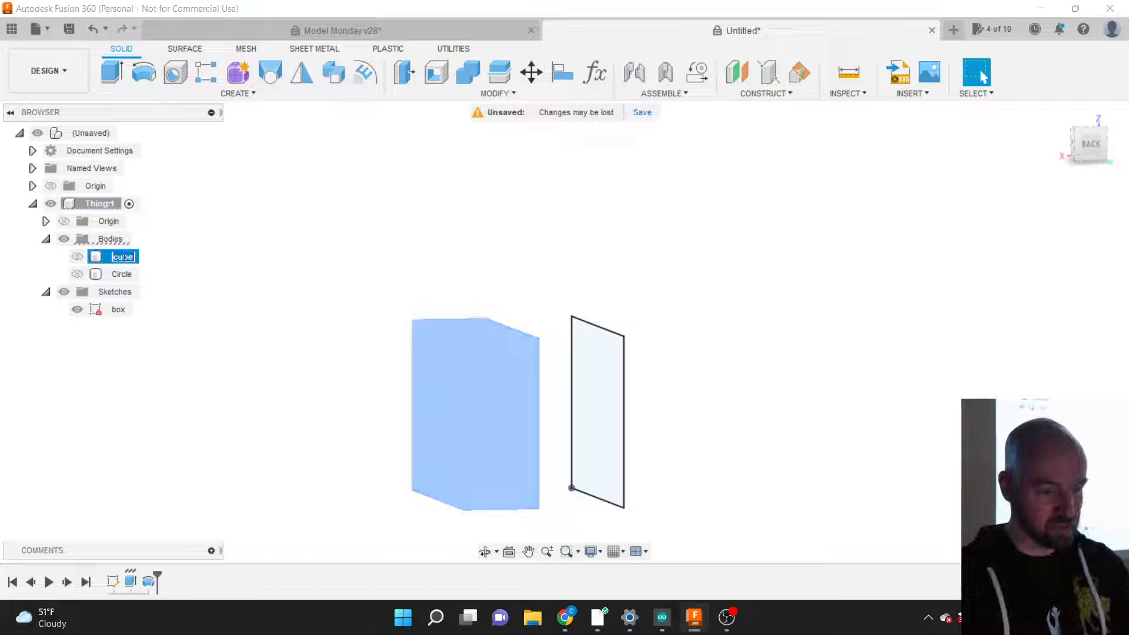
{"action": "type", "text": "Extrud"}
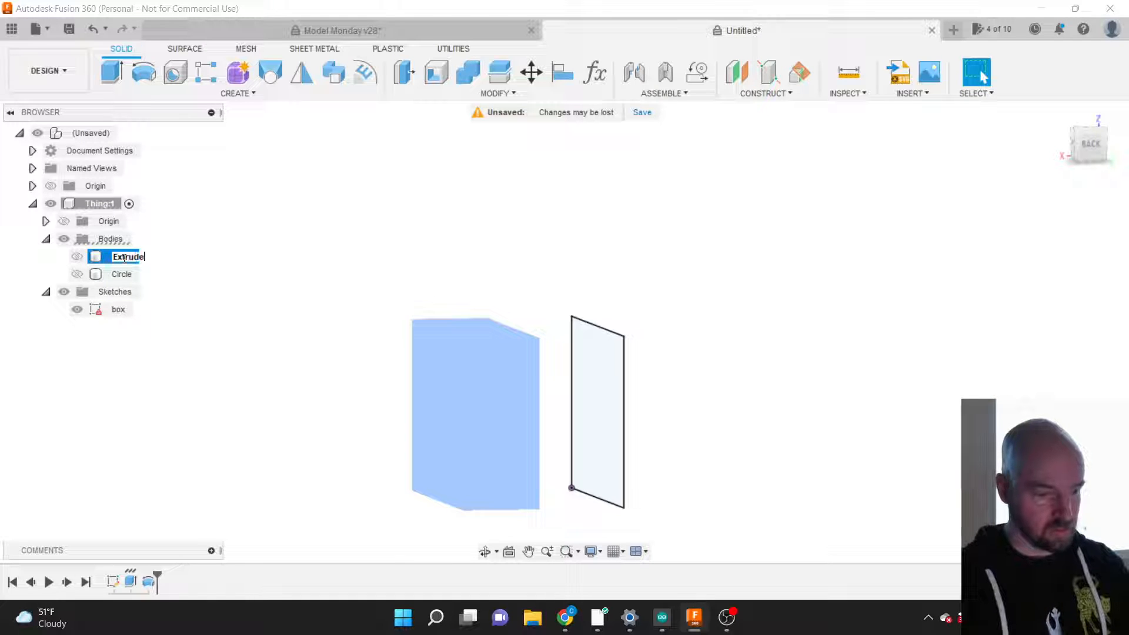
{"action": "key", "text": "Return"}
{"action": "left_click", "coordinate": [122, 275]}
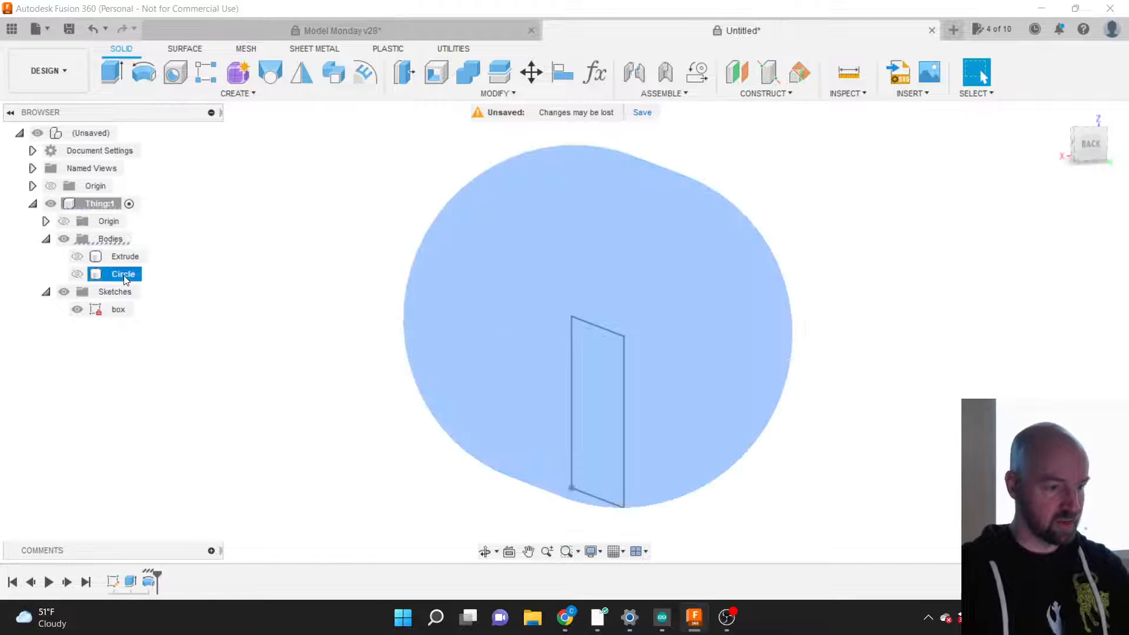
{"action": "double_click", "coordinate": [123, 275]}
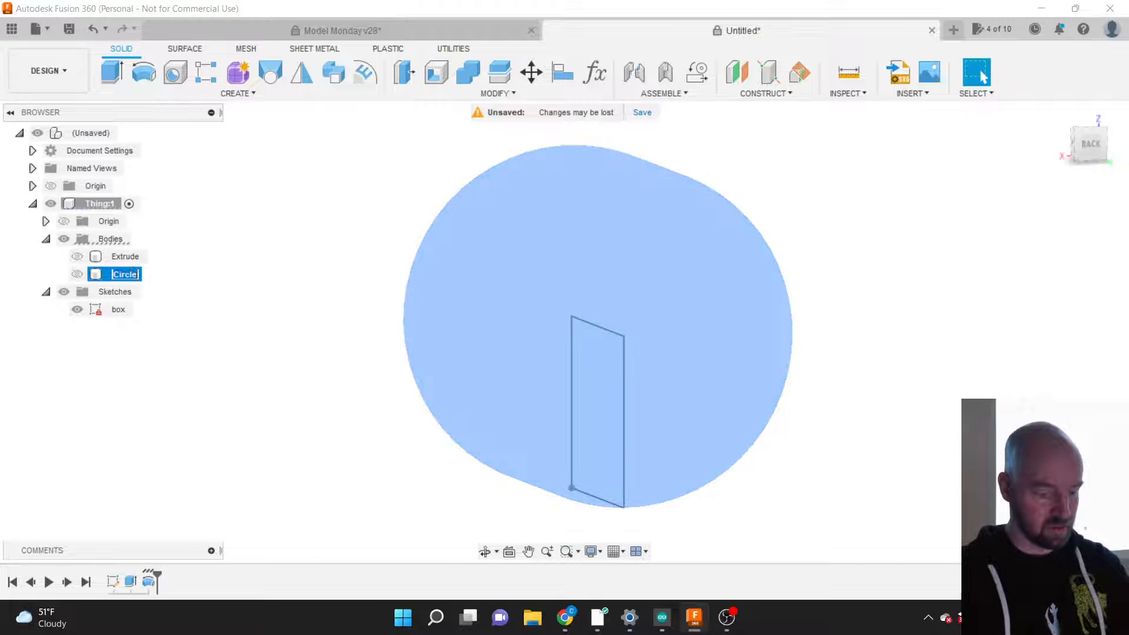
{"action": "type", "text": "R"}
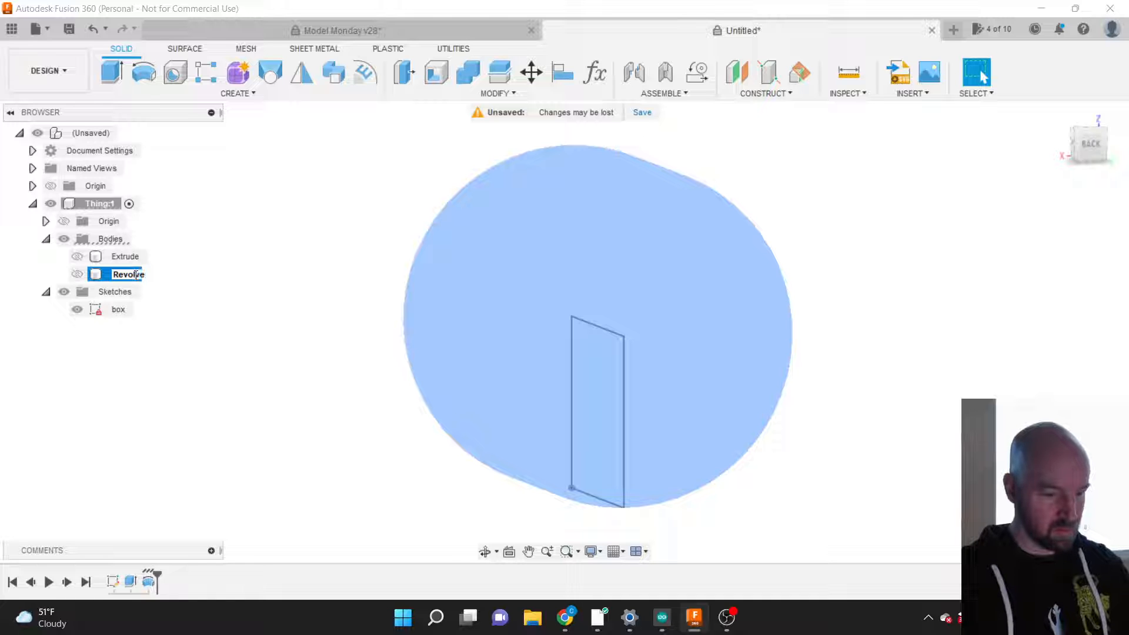
{"action": "type", "text": "evolve"}
{"action": "key", "text": "Return"}
{"action": "left_click", "coordinate": [218, 286]}
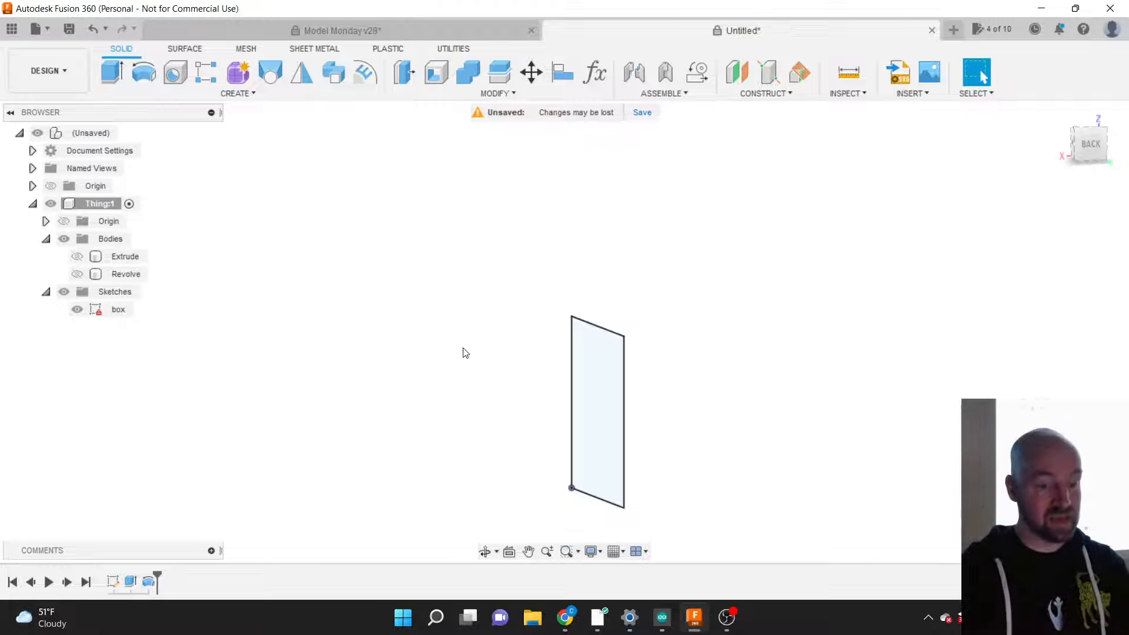
Step: Show Thing:1's origin planes and axes and orbit to a back-right-top corner view
{"action": "scroll", "coordinate": [461, 403], "scroll_direction": "down", "scroll_amount": 2}
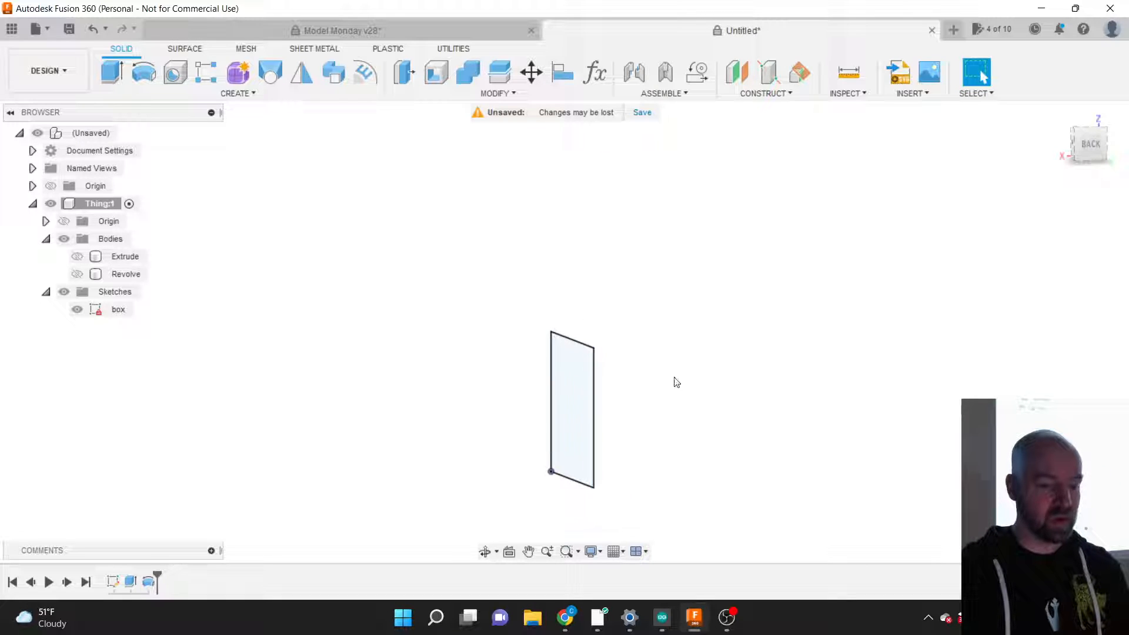
{"action": "left_click", "coordinate": [580, 343]}
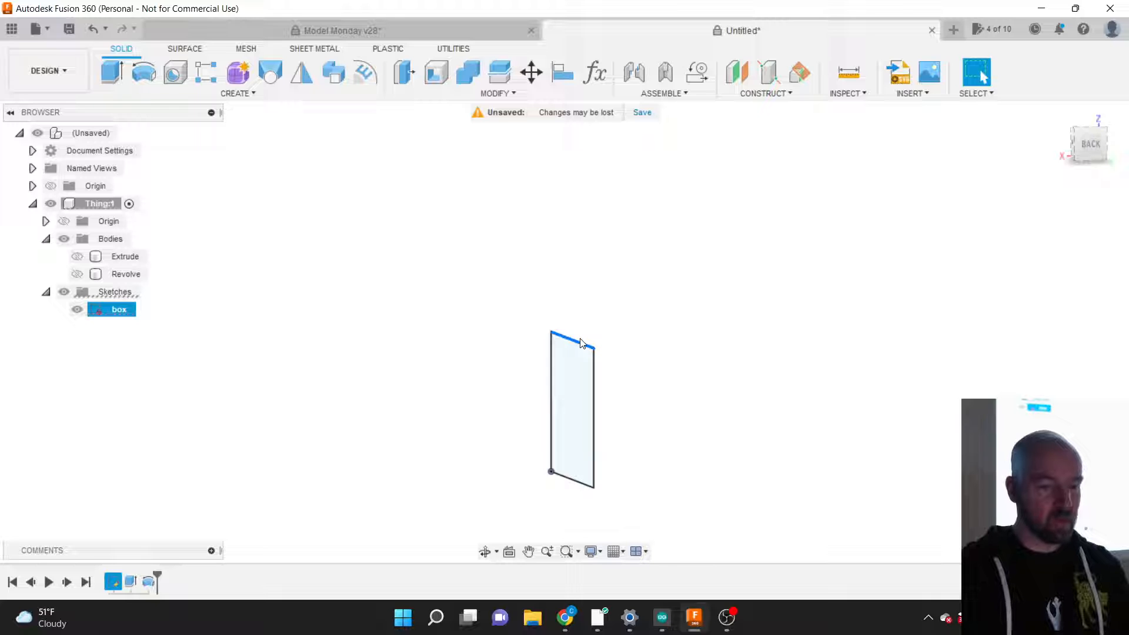
{"action": "left_click", "coordinate": [63, 222]}
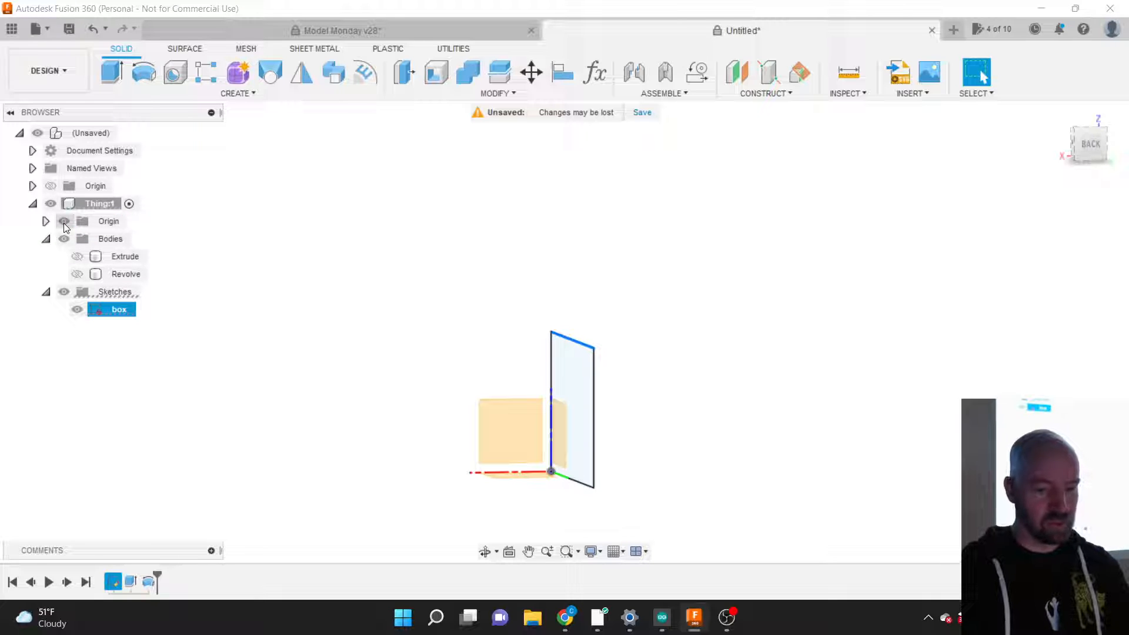
{"action": "left_click_drag", "start_coordinate": [1091, 144], "coordinate": [1104, 154]}
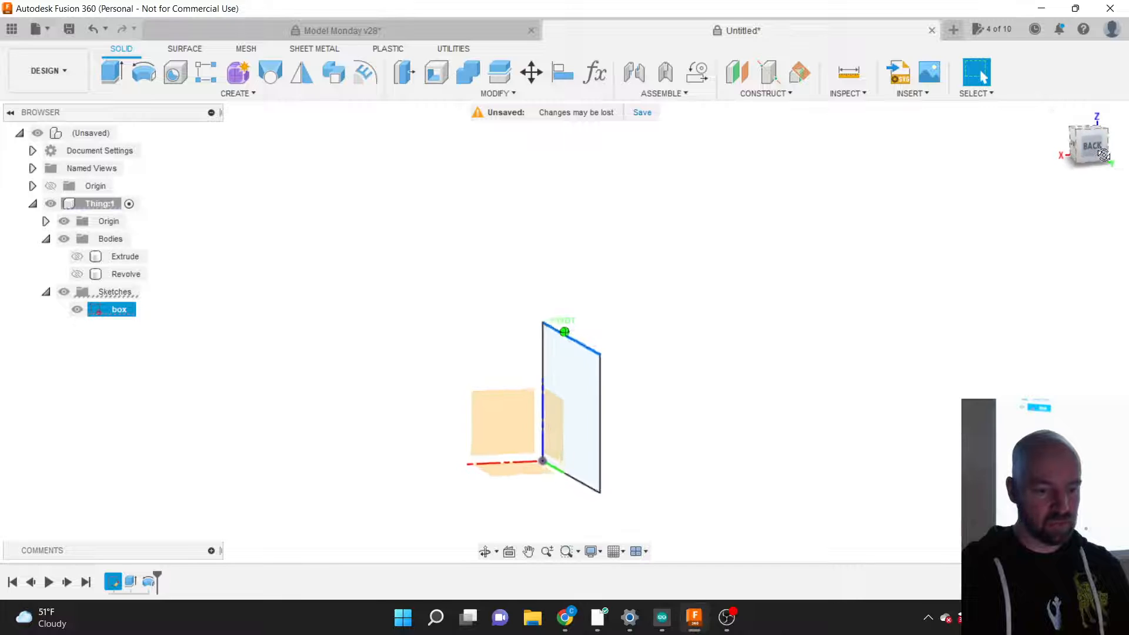
{"action": "left_click", "coordinate": [1104, 154]}
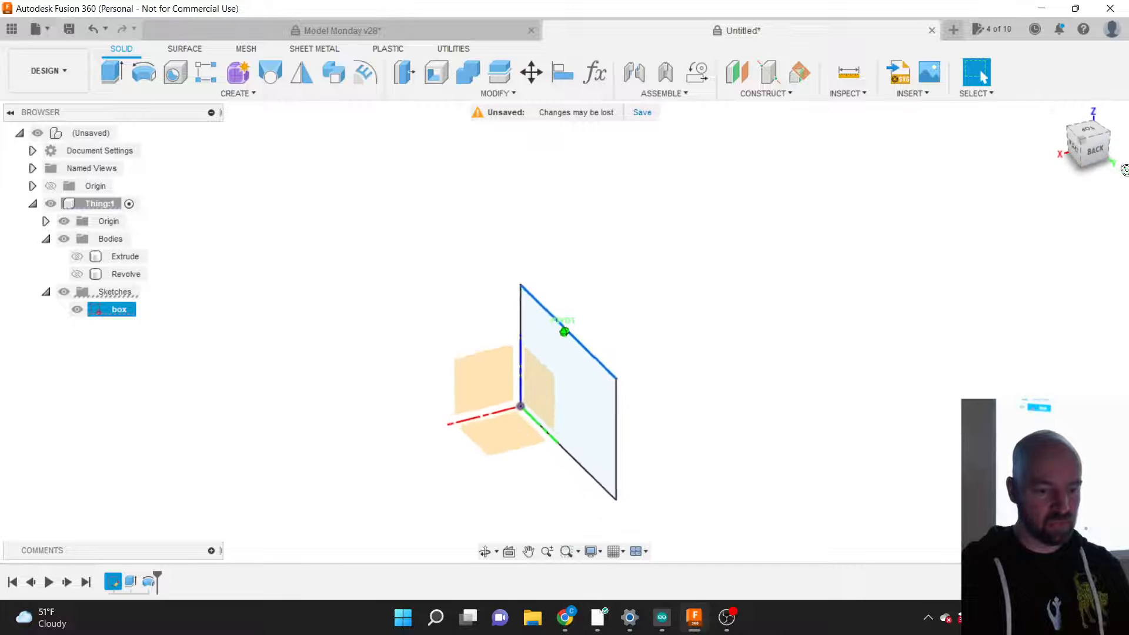
{"action": "left_click", "coordinate": [685, 370]}
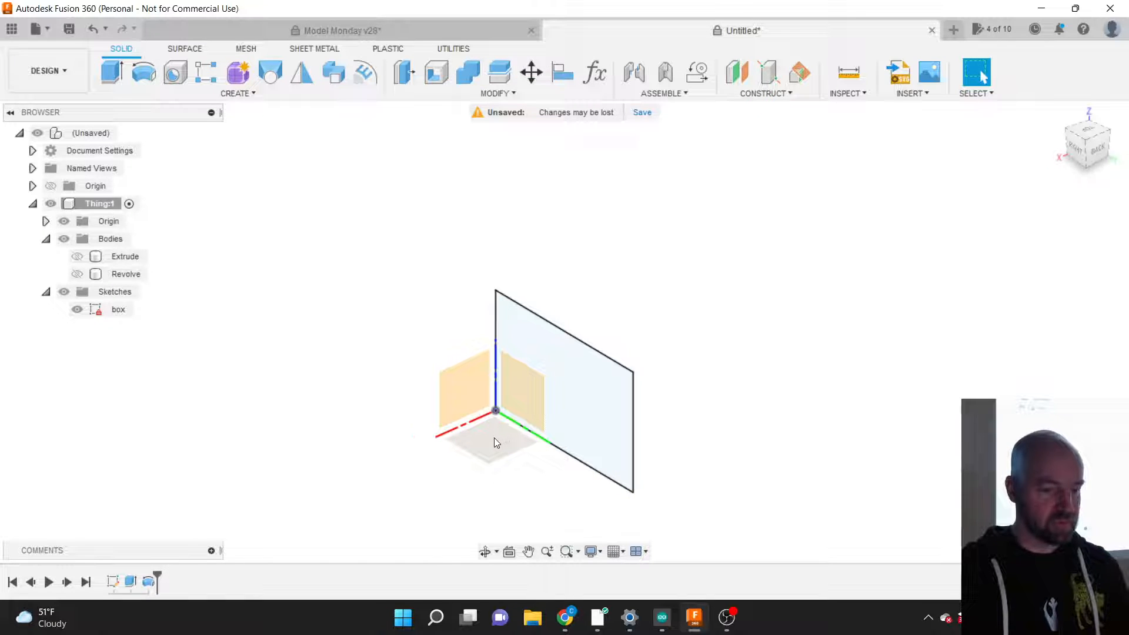
Step: Check the Top view, return to the isometric view, and start Create Sketch
{"action": "left_click", "coordinate": [1086, 131]}
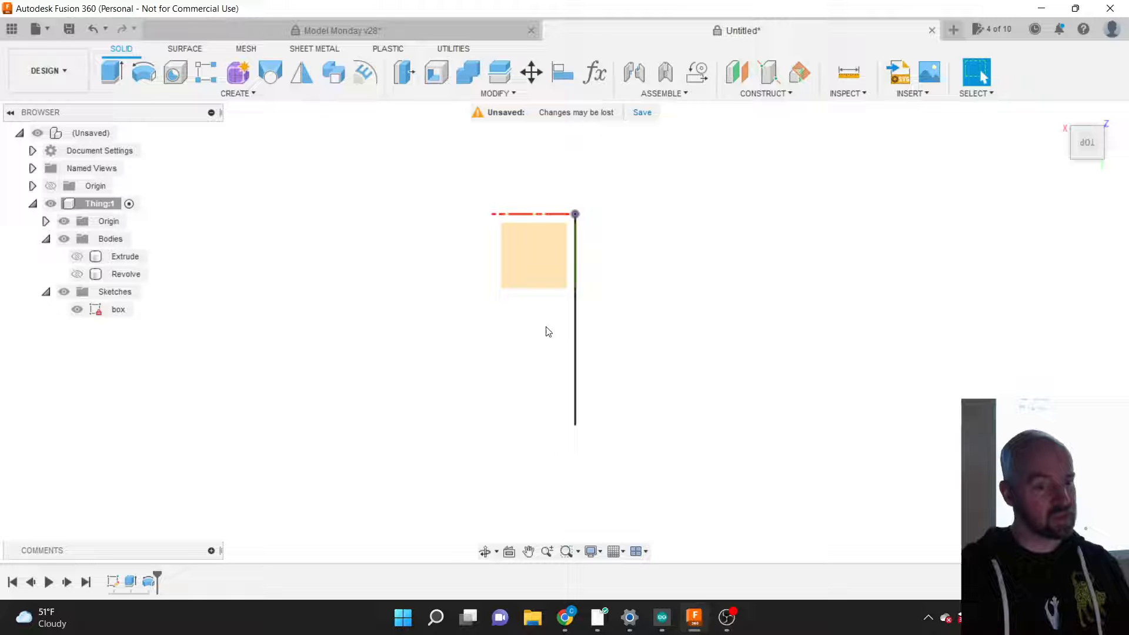
{"action": "left_click", "coordinate": [1079, 148]}
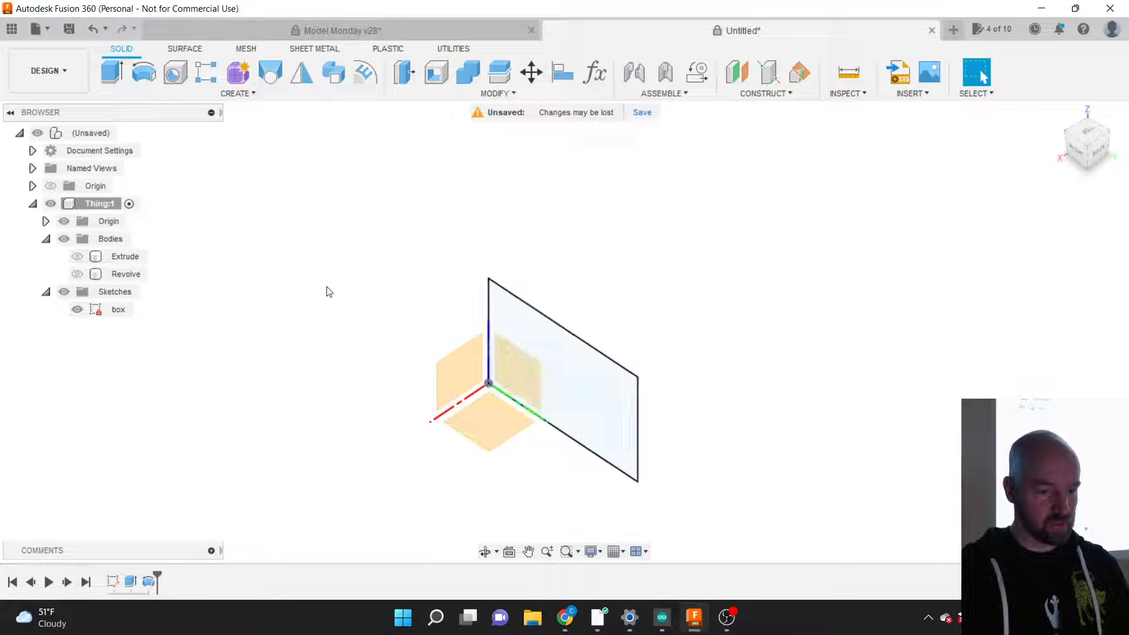
{"action": "left_click", "coordinate": [238, 94]}
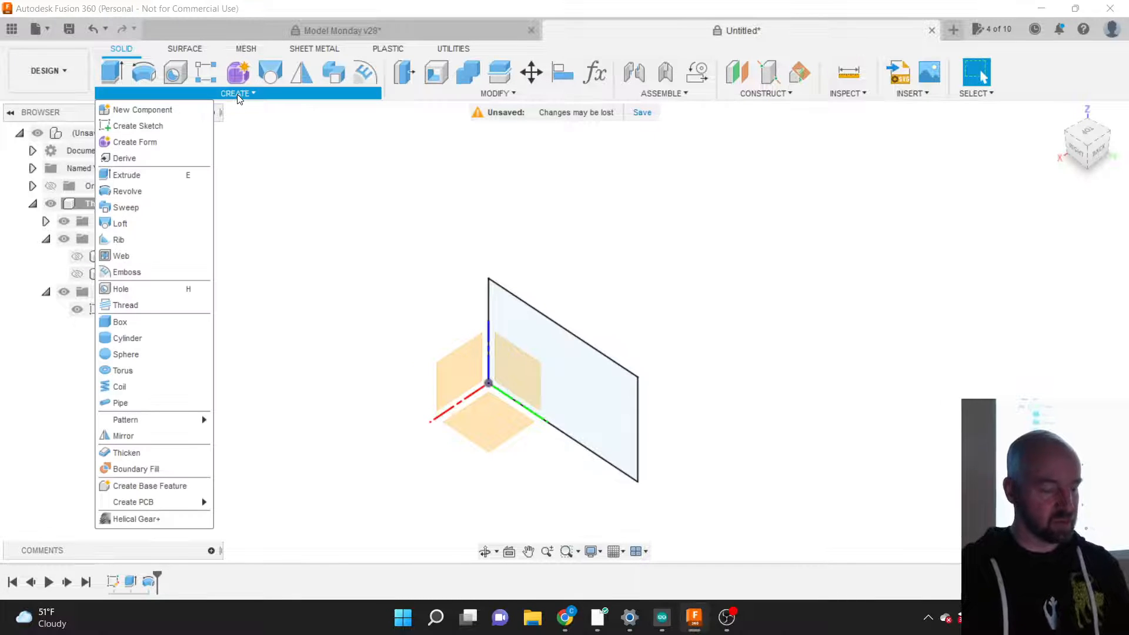
{"action": "left_click", "coordinate": [151, 128]}
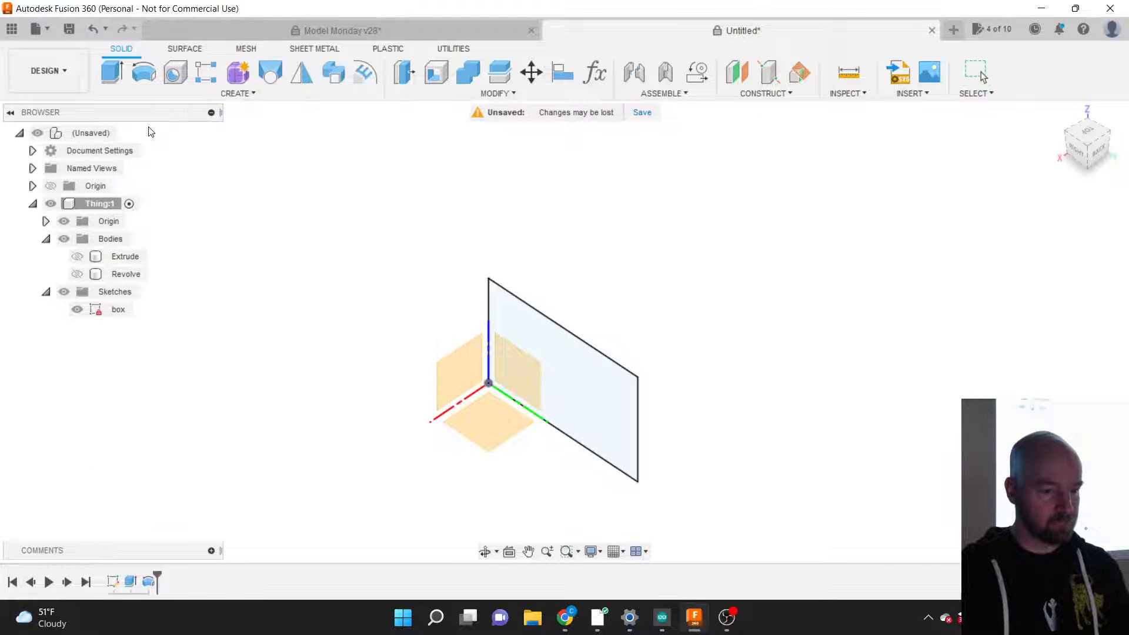
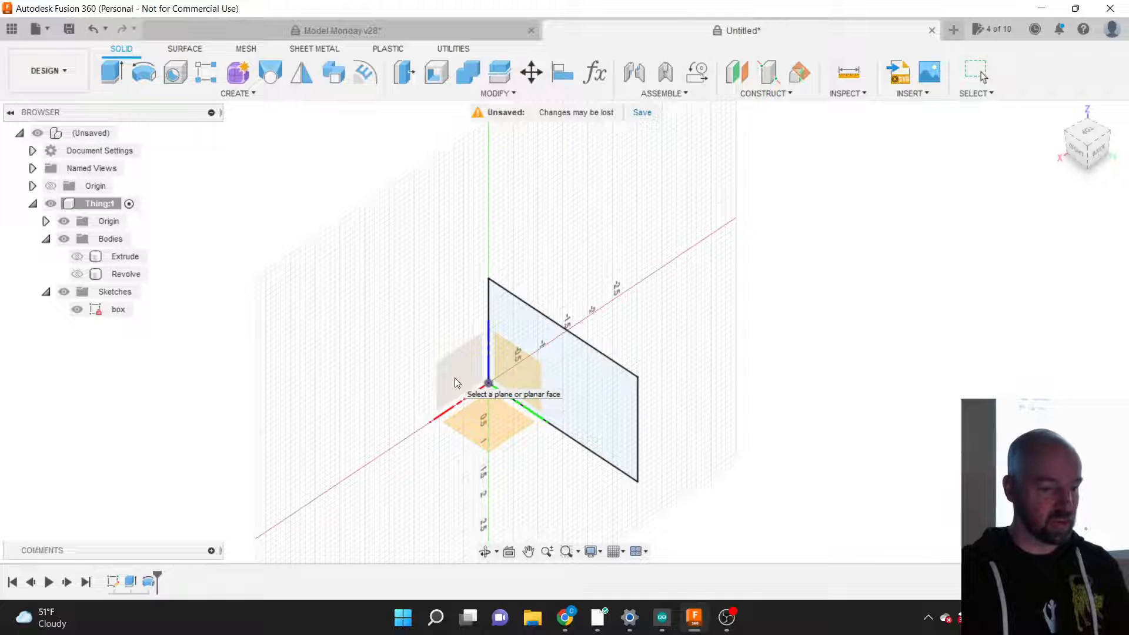
Step: Place Sketch3 on the origin plane beside the box profile
{"action": "left_click", "coordinate": [455, 378]}
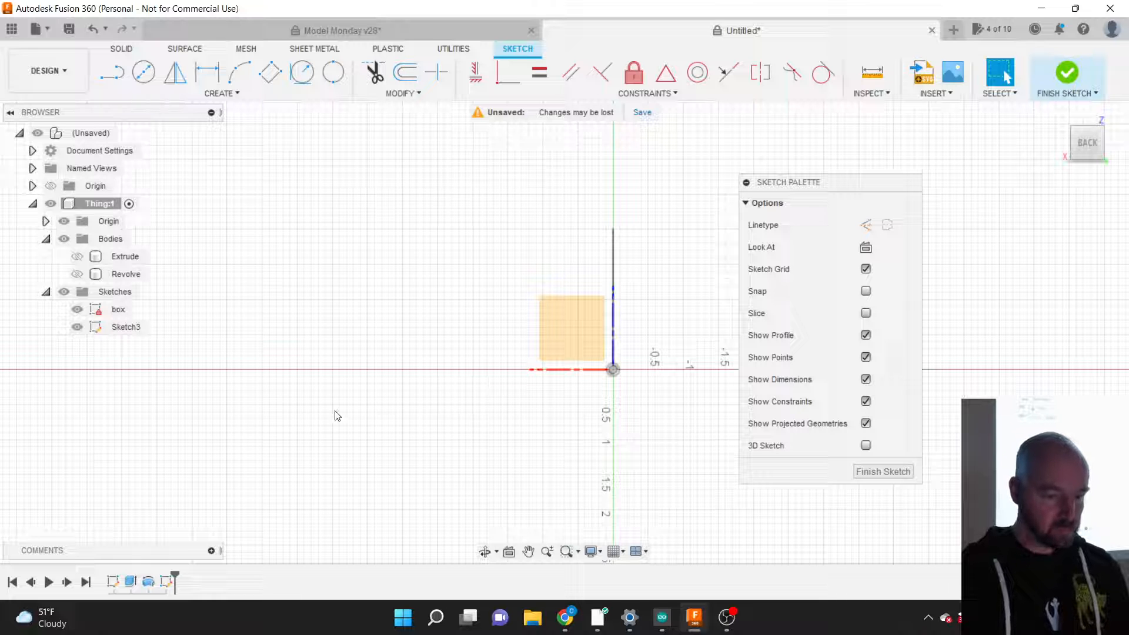
{"action": "scroll", "coordinate": [235, 424], "scroll_direction": "down", "scroll_amount": 2}
{"action": "scroll", "coordinate": [233, 425], "scroll_direction": "down", "scroll_amount": 2}
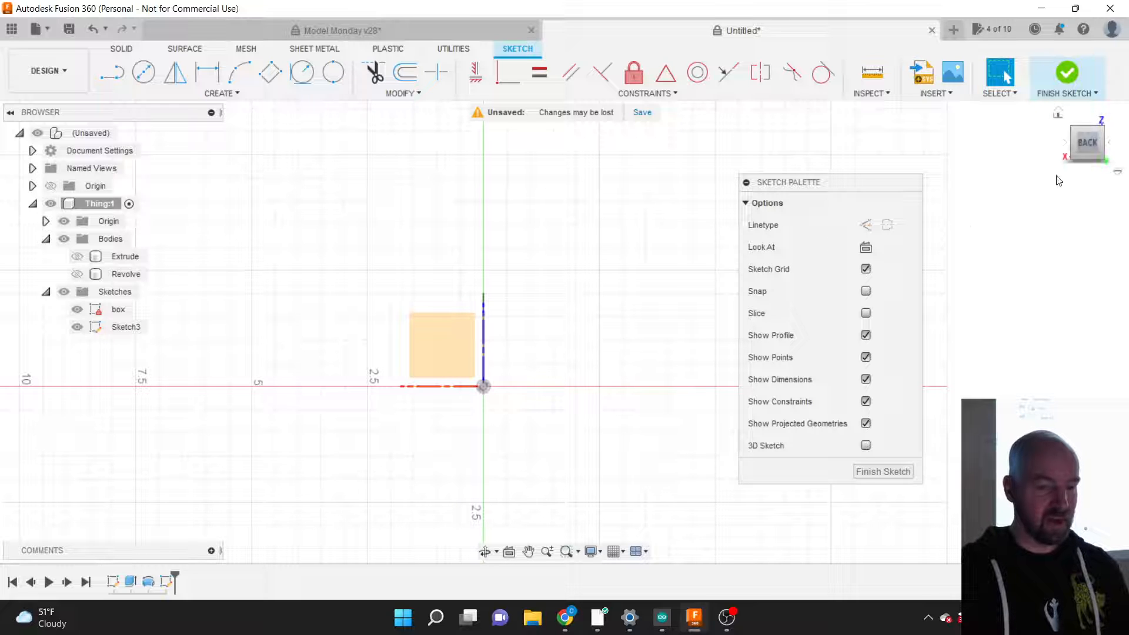
{"action": "left_click_drag", "start_coordinate": [1086, 140], "coordinate": [1105, 144]}
{"action": "scroll", "coordinate": [532, 378], "scroll_direction": "up", "scroll_amount": 5}
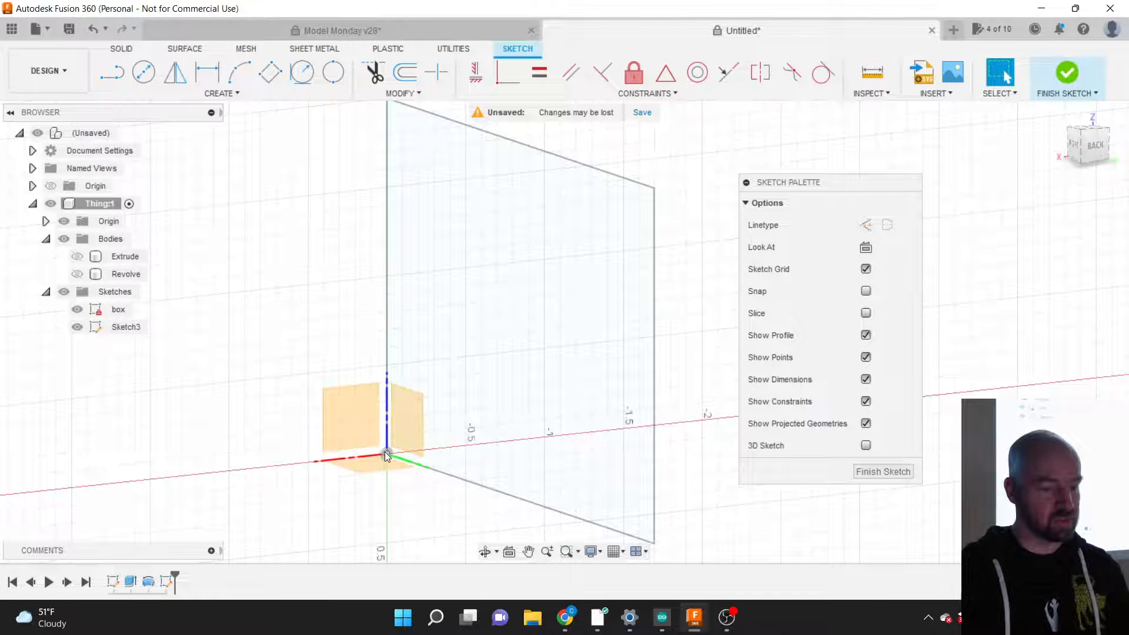
{"action": "scroll", "coordinate": [422, 415], "scroll_direction": "down", "scroll_amount": 3}
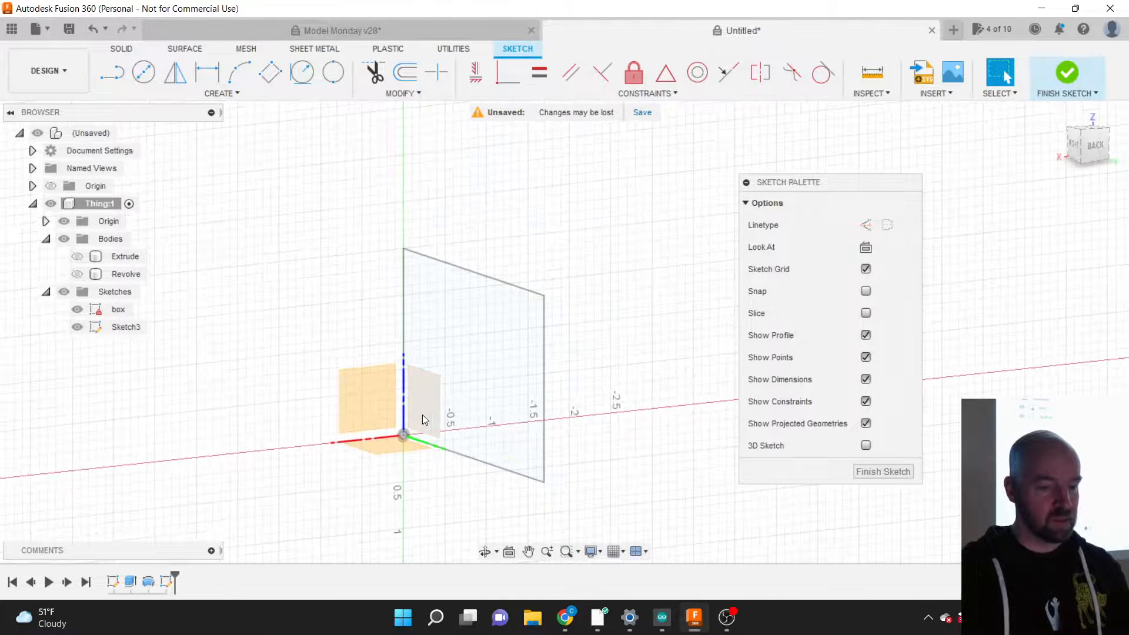
{"action": "left_click", "coordinate": [1095, 146]}
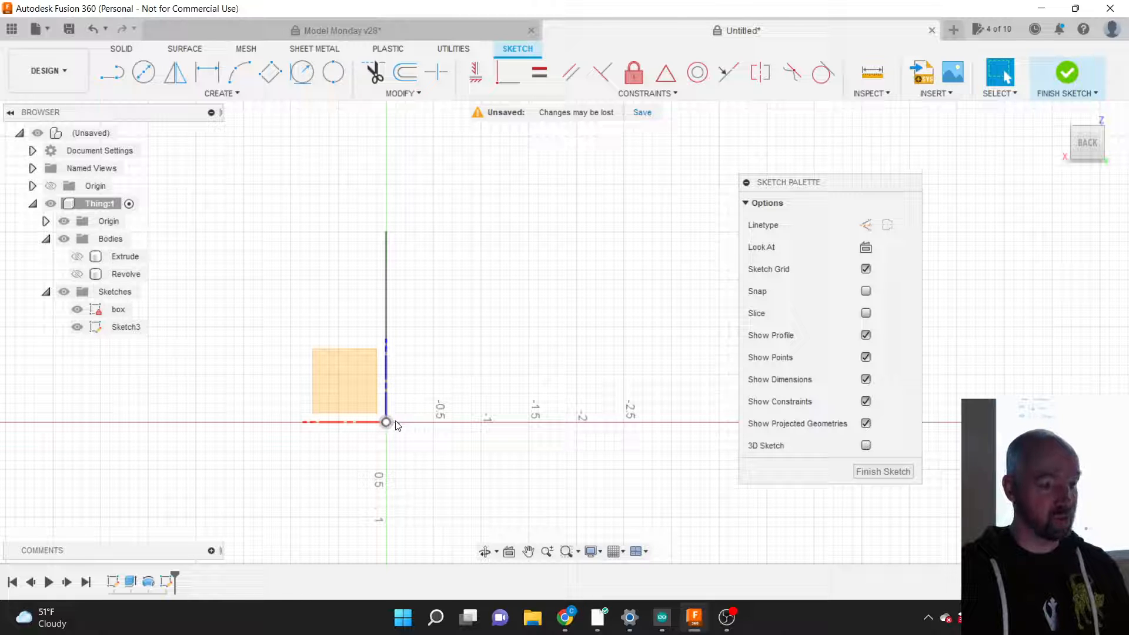
{"action": "left_click", "coordinate": [218, 94]}
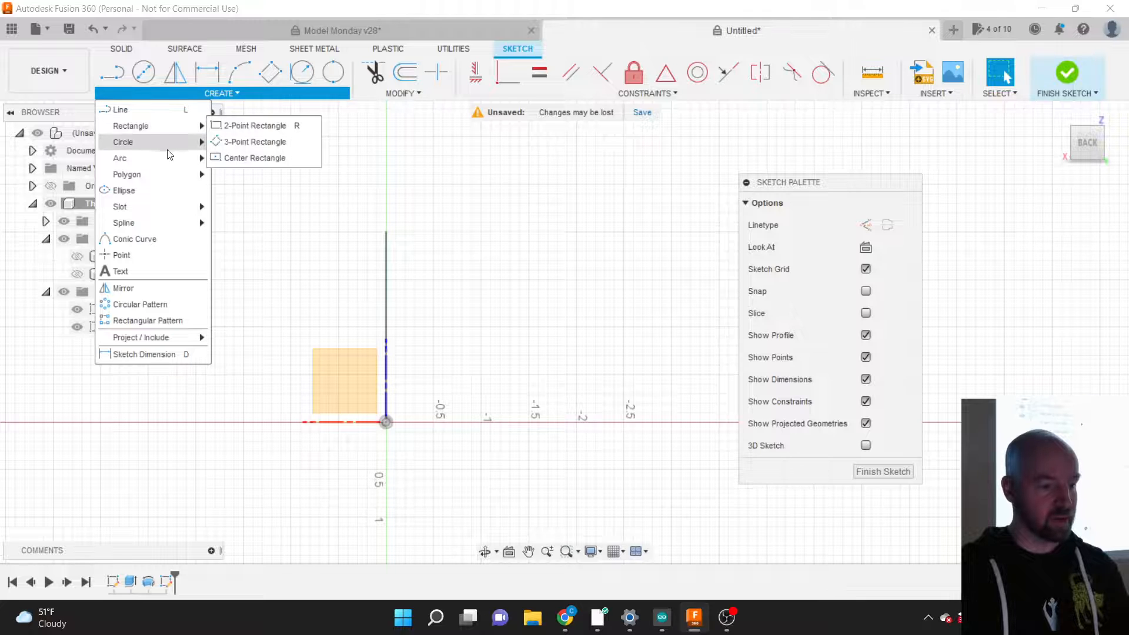
{"action": "mouse_move", "coordinate": [168, 223]}
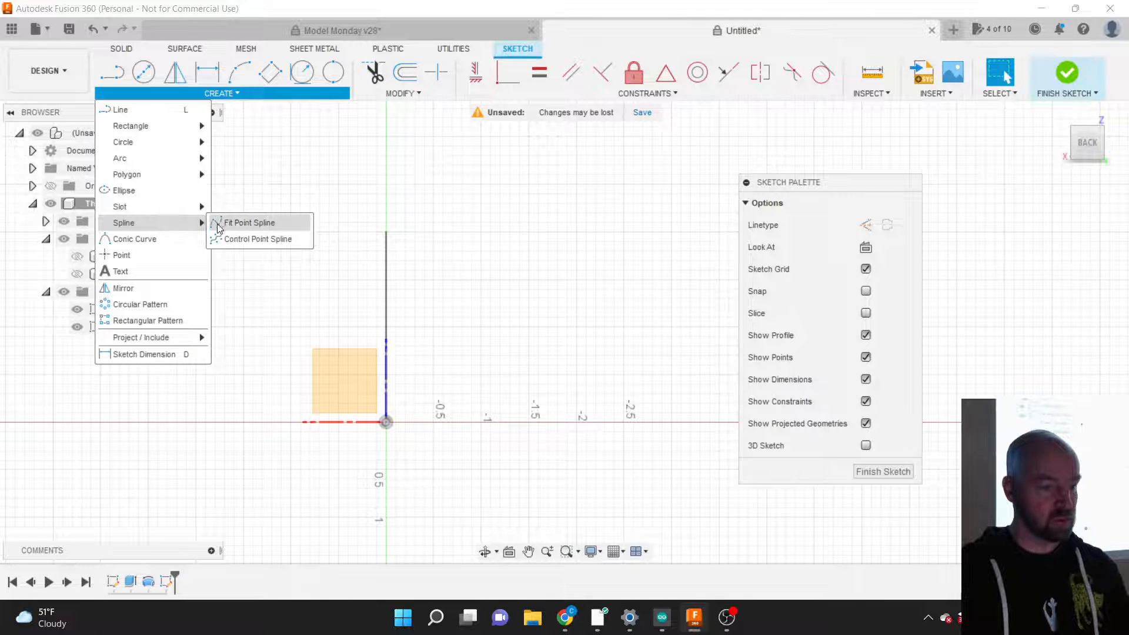
{"action": "left_click", "coordinate": [239, 222]}
{"action": "scroll", "coordinate": [131, 443], "scroll_direction": "down", "scroll_amount": 3}
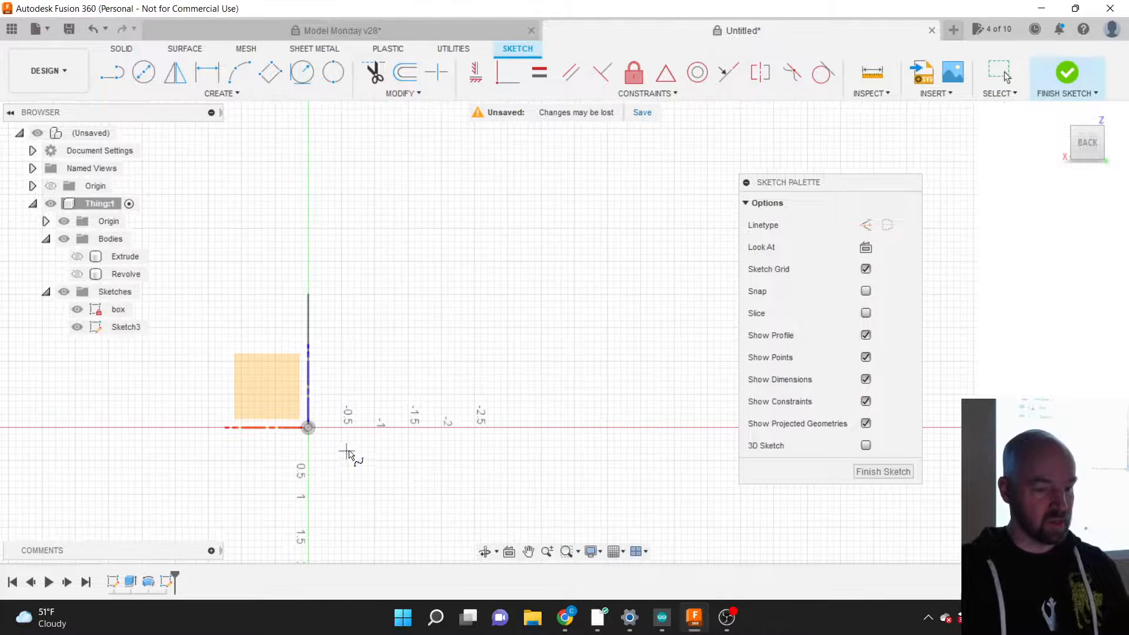
{"action": "left_click", "coordinate": [350, 424]}
{"action": "left_click", "coordinate": [562, 313]}
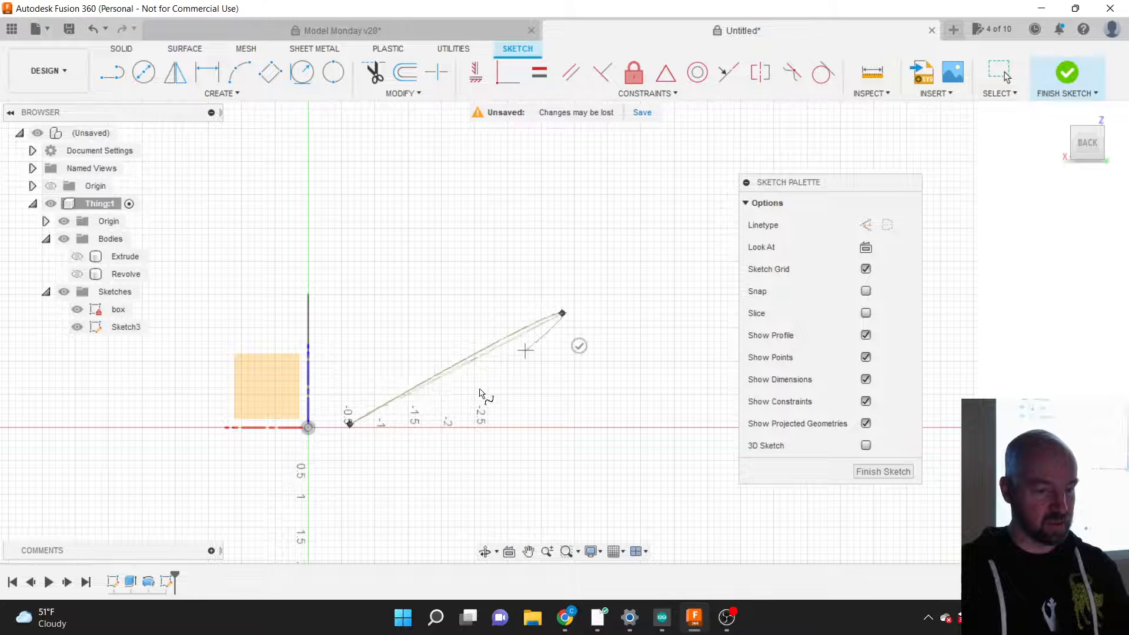
{"action": "middle_click_drag", "start_coordinate": [481, 393], "coordinate": [406, 441]}
{"action": "left_click", "coordinate": [246, 475]}
{"action": "left_click", "coordinate": [319, 437]}
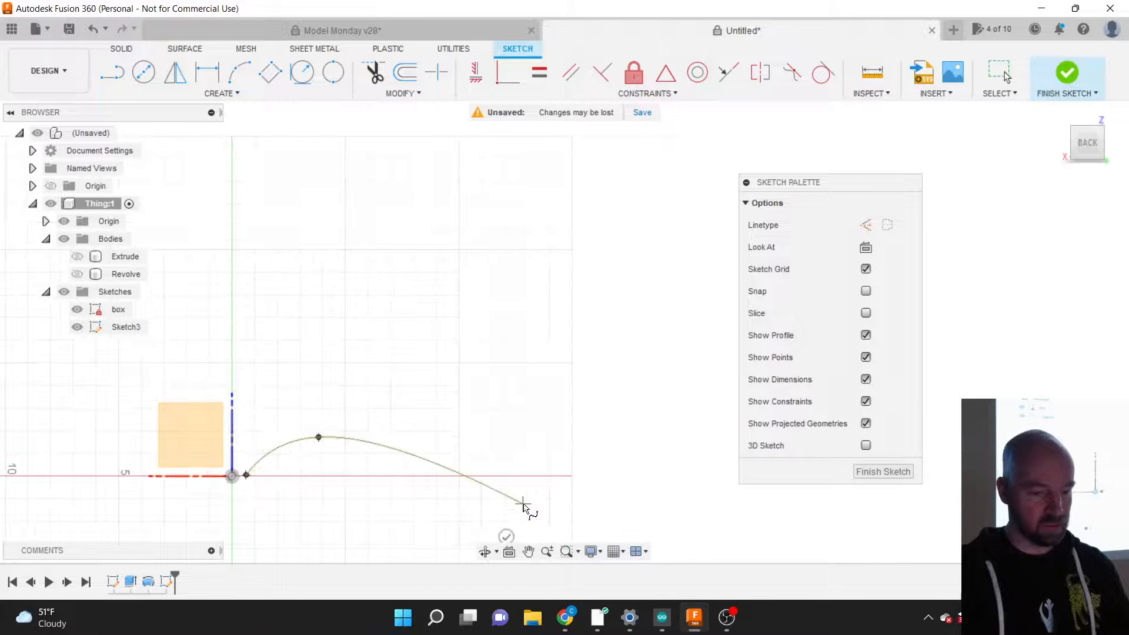
{"action": "left_click", "coordinate": [523, 503]}
{"action": "left_click", "coordinate": [688, 416]}
{"action": "left_click", "coordinate": [721, 434]}
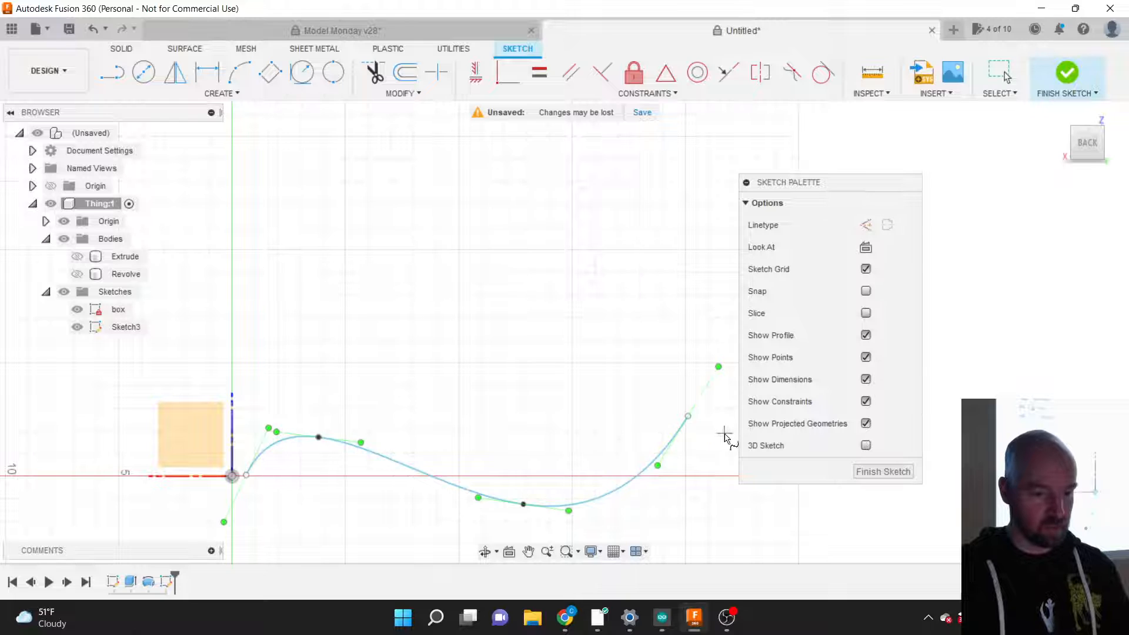
{"action": "scroll", "coordinate": [321, 505], "scroll_direction": "up", "scroll_amount": 4}
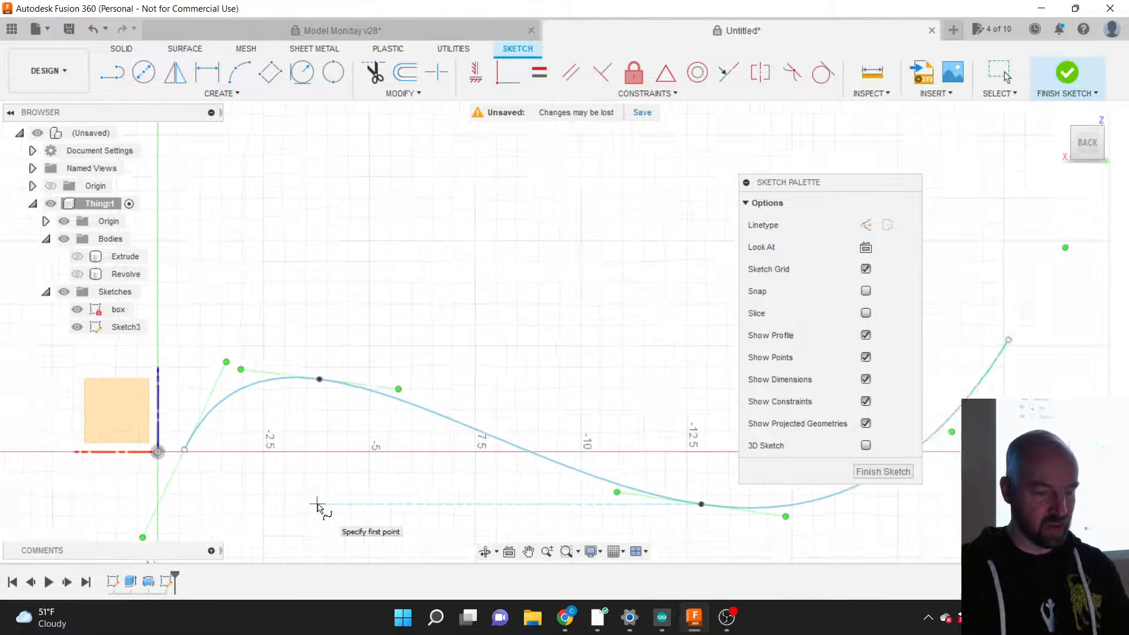
{"action": "scroll", "coordinate": [550, 348], "scroll_direction": "down", "scroll_amount": 2}
{"action": "scroll", "coordinate": [220, 430], "scroll_direction": "up", "scroll_amount": 3}
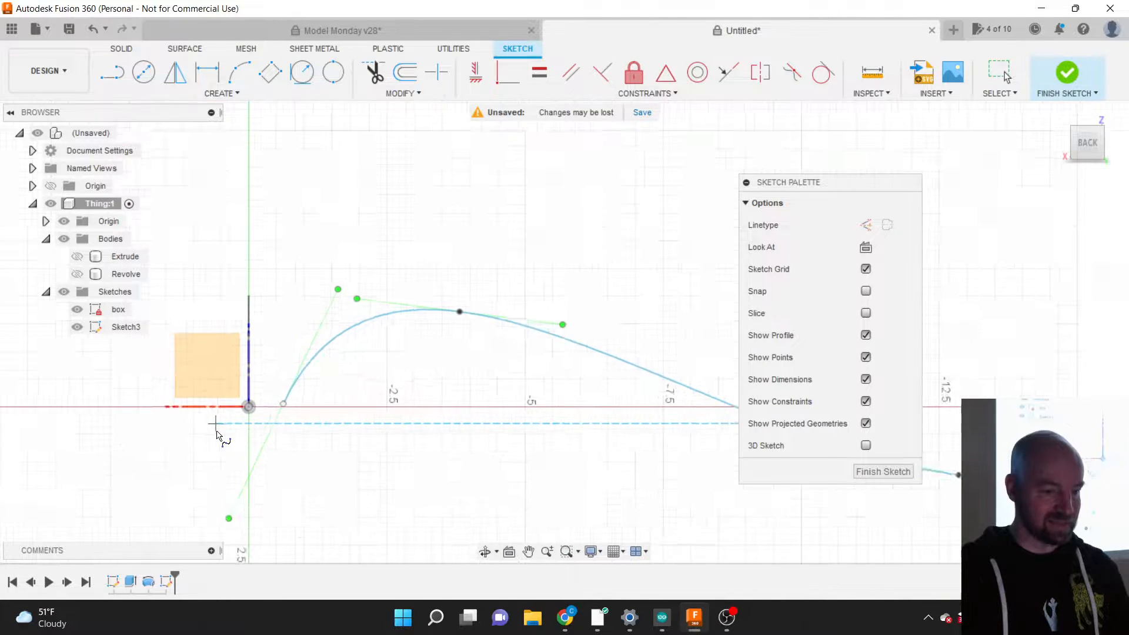
{"action": "scroll", "coordinate": [217, 436], "scroll_direction": "up", "scroll_amount": 4}
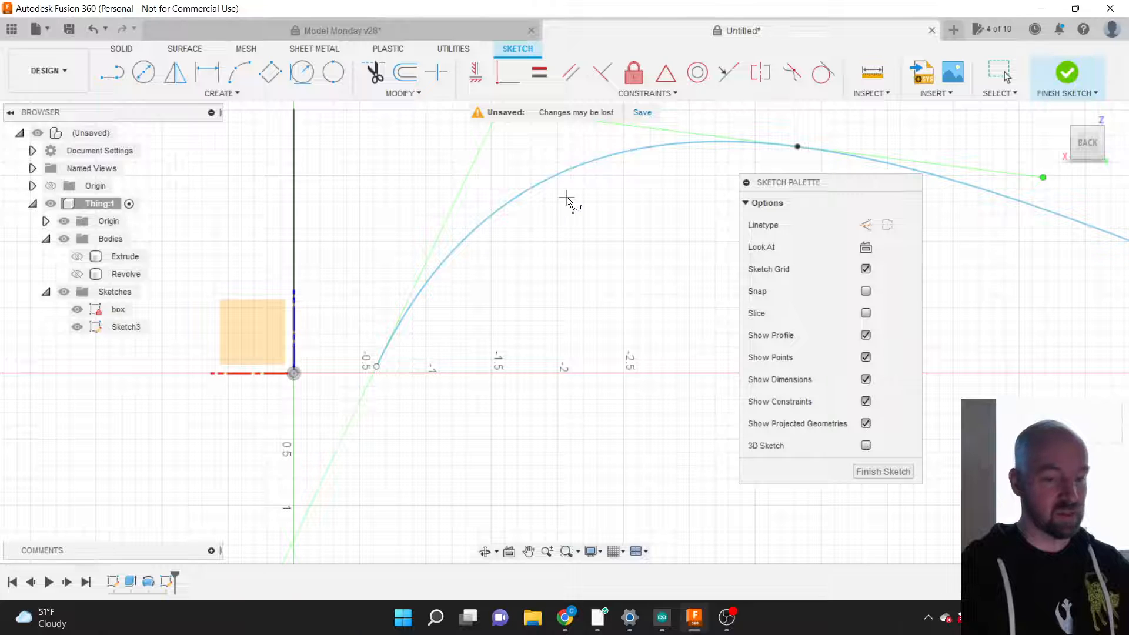
{"action": "scroll", "coordinate": [410, 334], "scroll_direction": "down", "scroll_amount": 2}
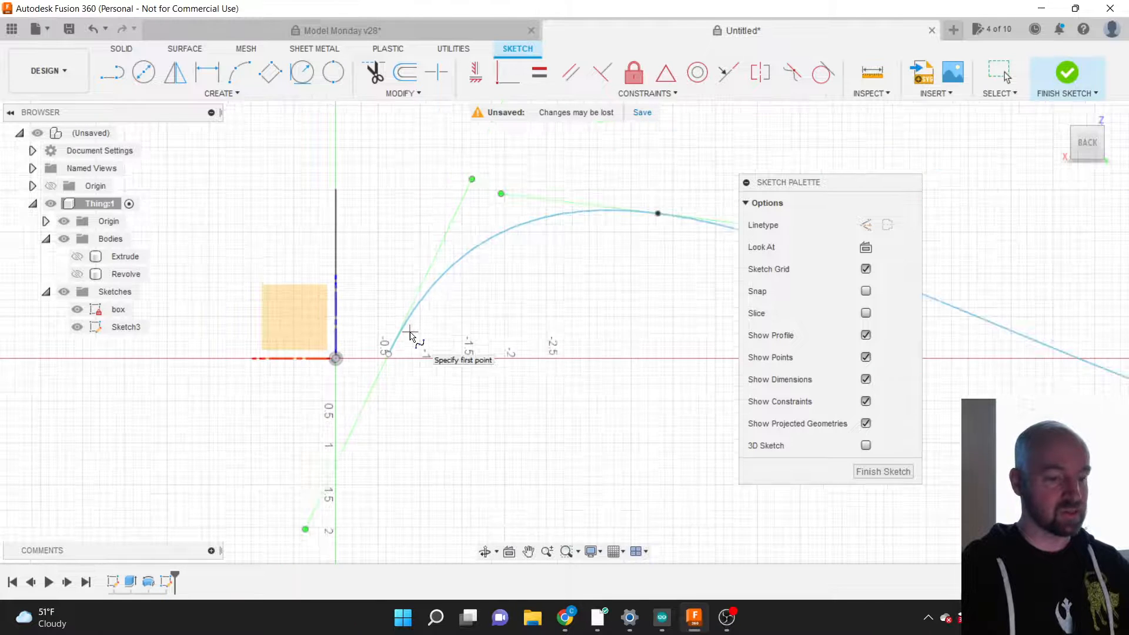
{"action": "scroll", "coordinate": [410, 334], "scroll_direction": "down", "scroll_amount": 3}
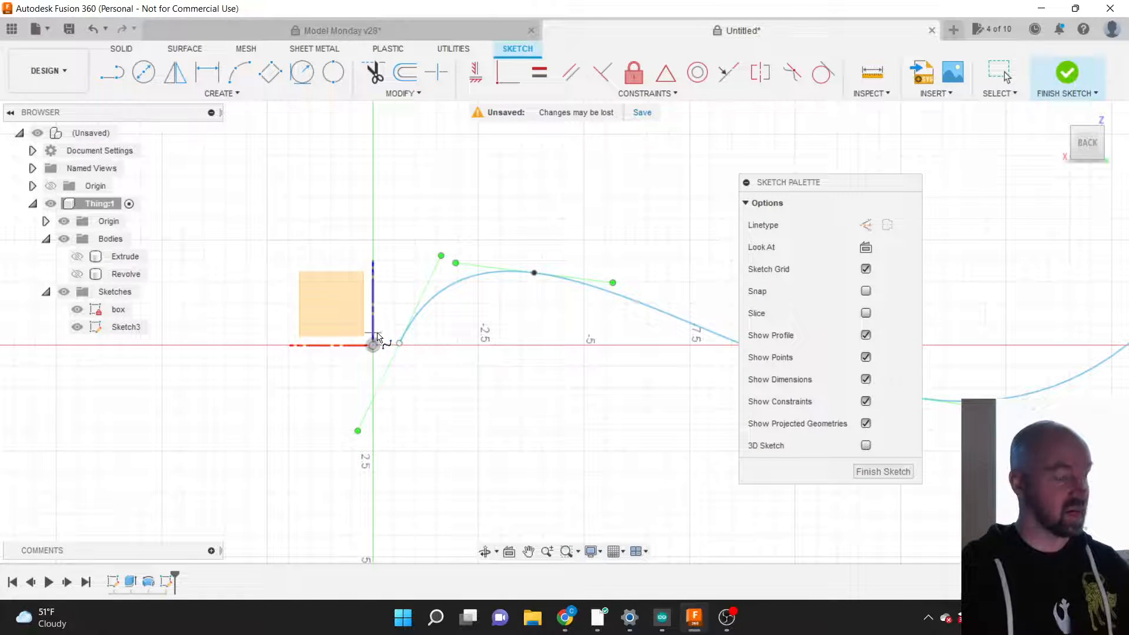
{"action": "scroll", "coordinate": [314, 374], "scroll_direction": "down", "scroll_amount": 3}
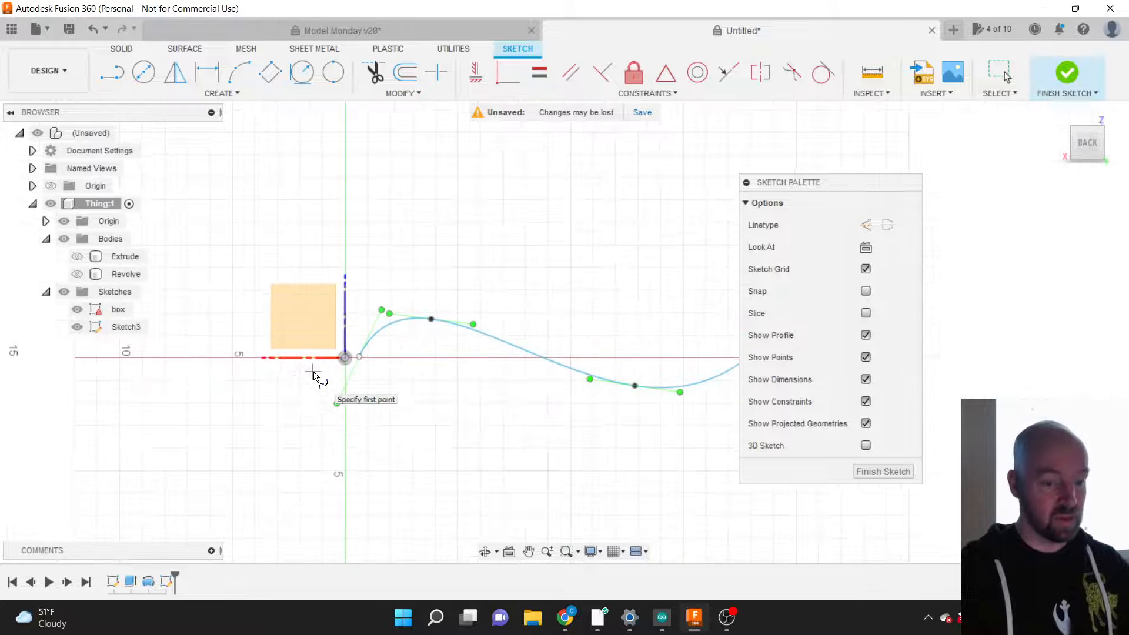
{"action": "key", "text": "Escape"}
{"action": "left_click", "coordinate": [474, 333]}
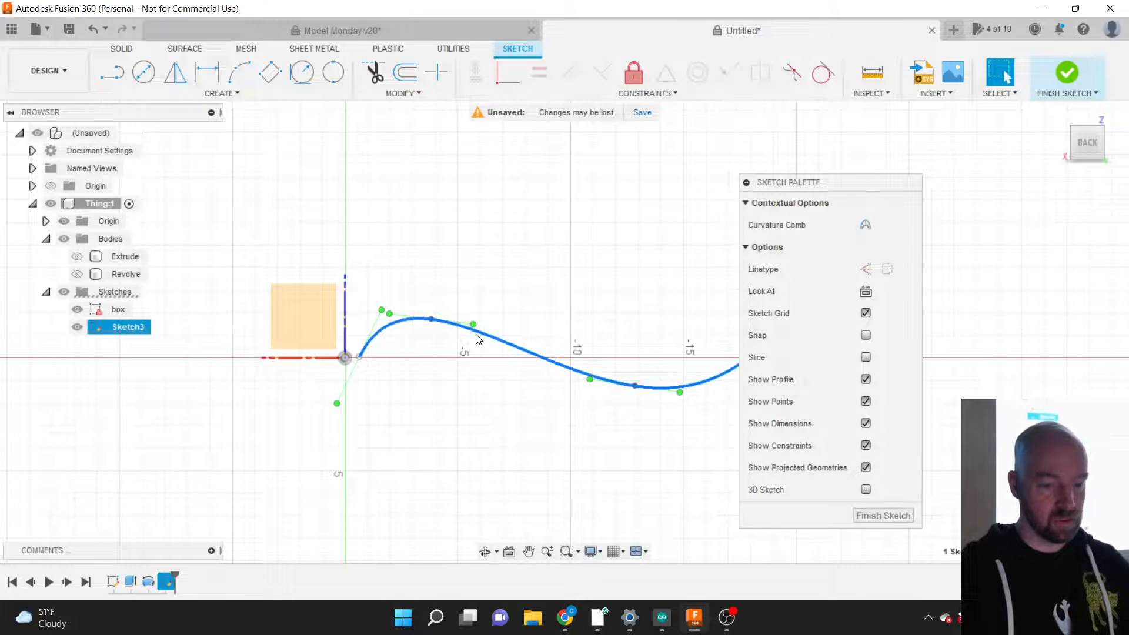
{"action": "key", "text": "Delete"}
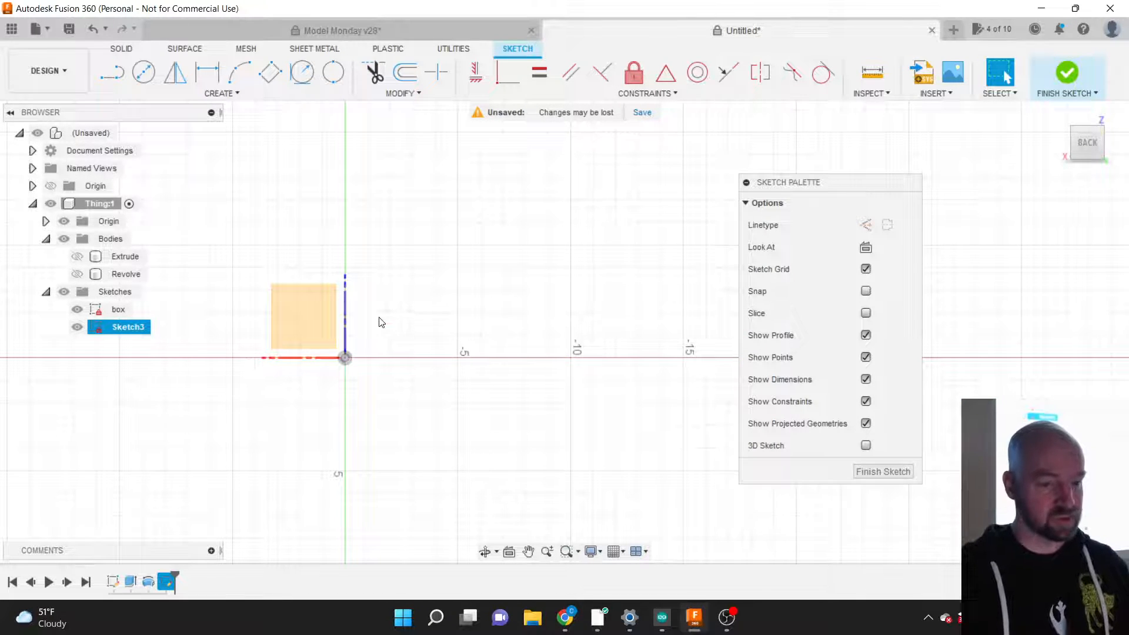
Step: Choose the Fit Point Spline tool from the sketch Create menu
{"action": "left_click", "coordinate": [237, 96]}
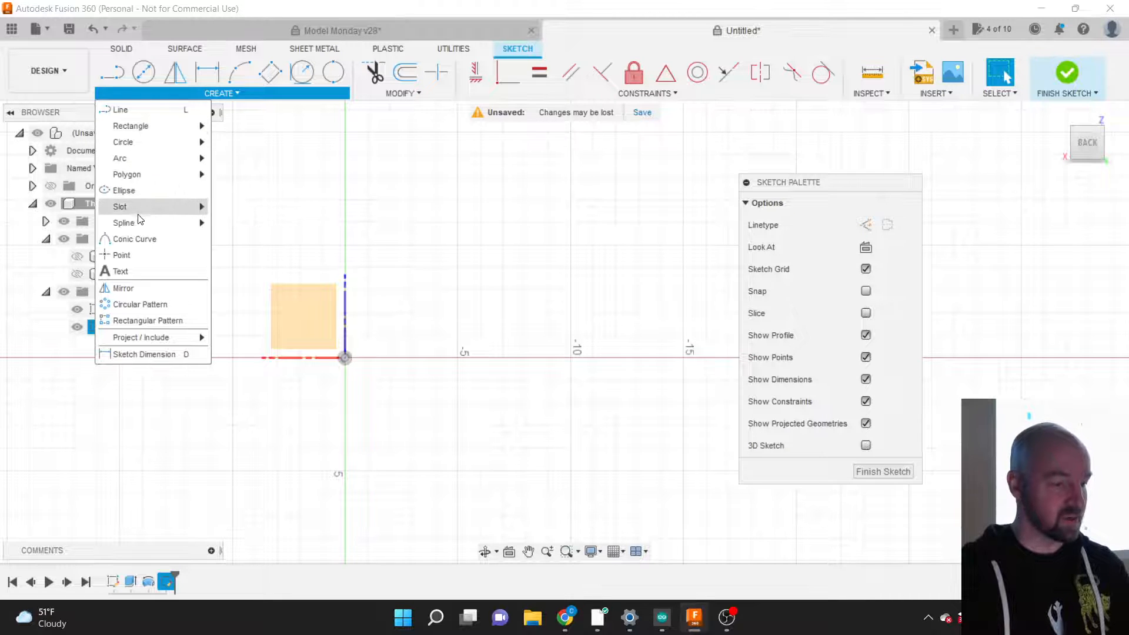
{"action": "mouse_move", "coordinate": [142, 223]}
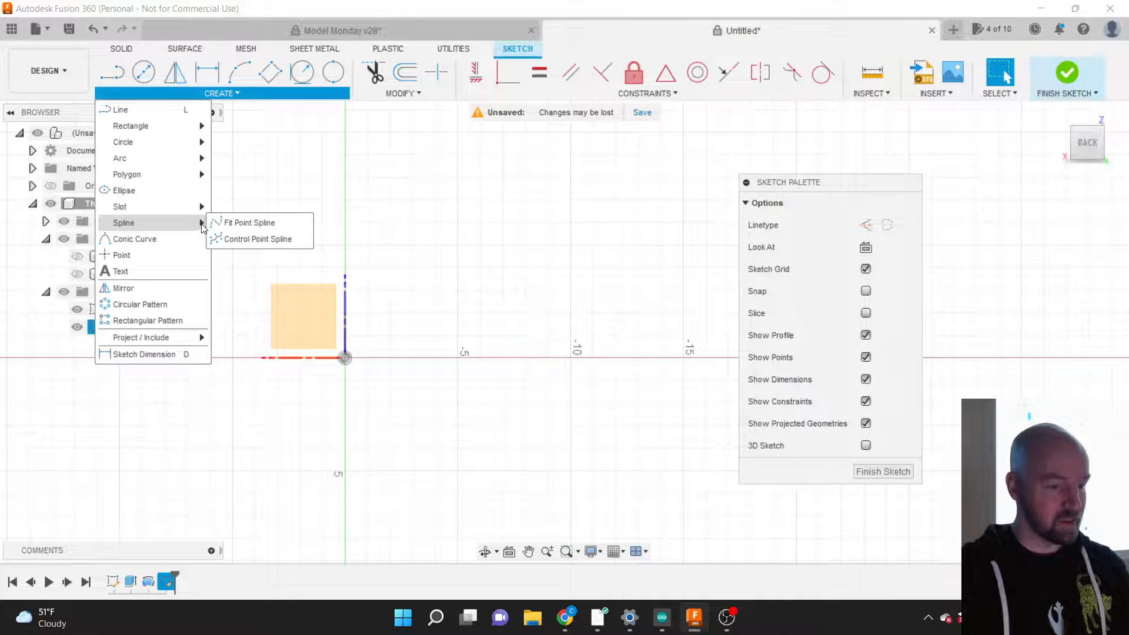
{"action": "left_click", "coordinate": [234, 224]}
{"action": "scroll", "coordinate": [206, 414], "scroll_direction": "down", "scroll_amount": 2}
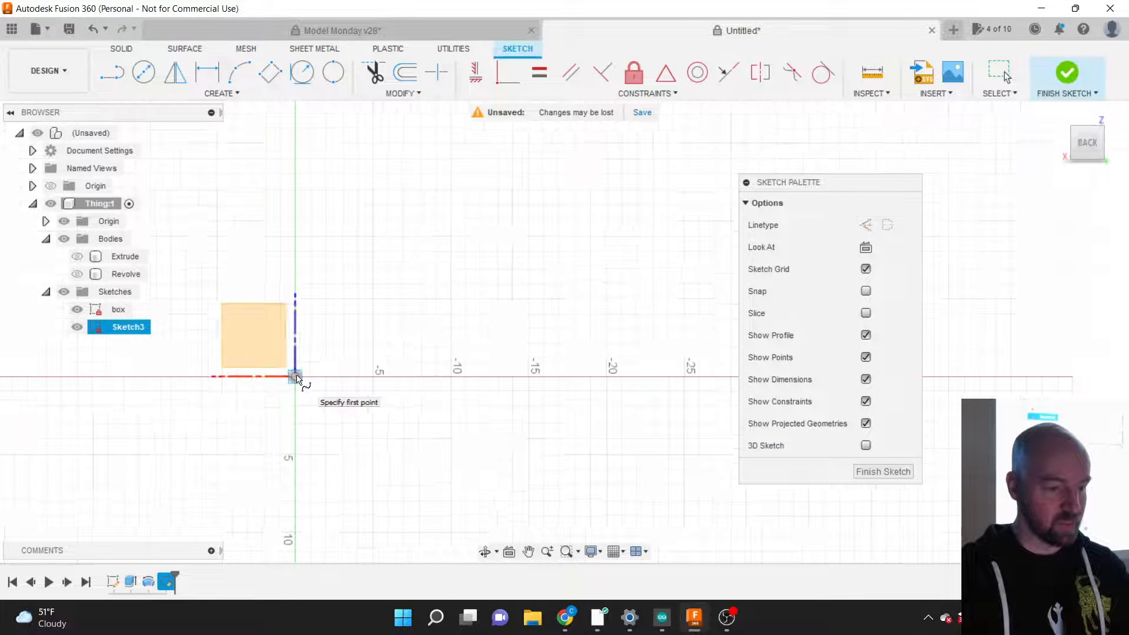
{"action": "scroll", "coordinate": [298, 379], "scroll_direction": "up", "scroll_amount": 4}
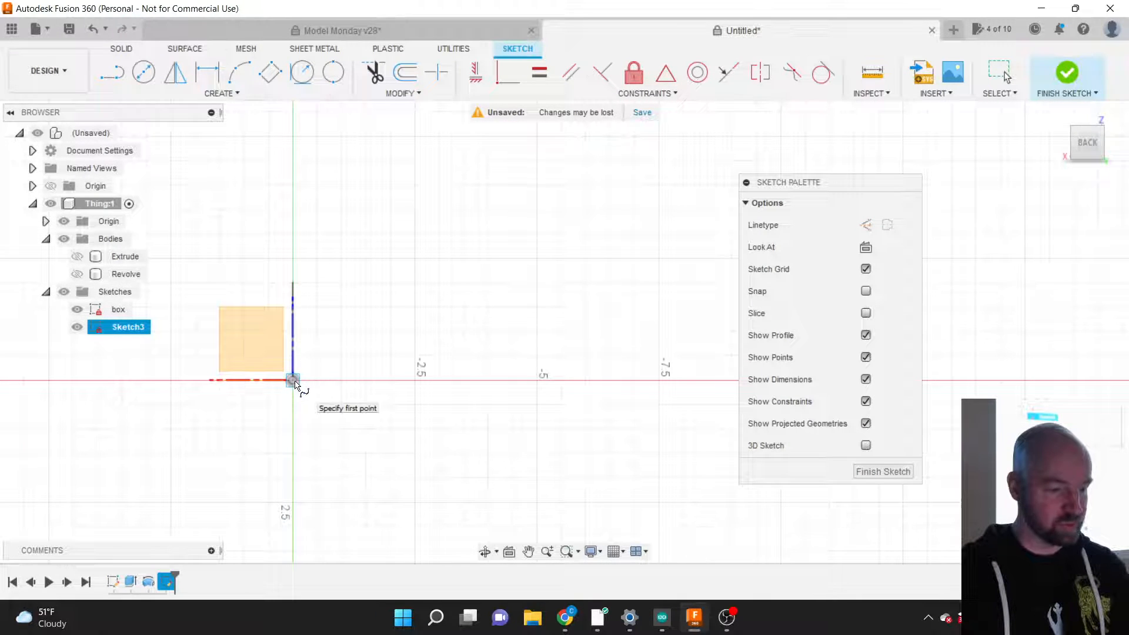
Step: Draw a wavy spline from the origin, crossing above and below the axis, ending high right
{"action": "left_click", "coordinate": [293, 380]}
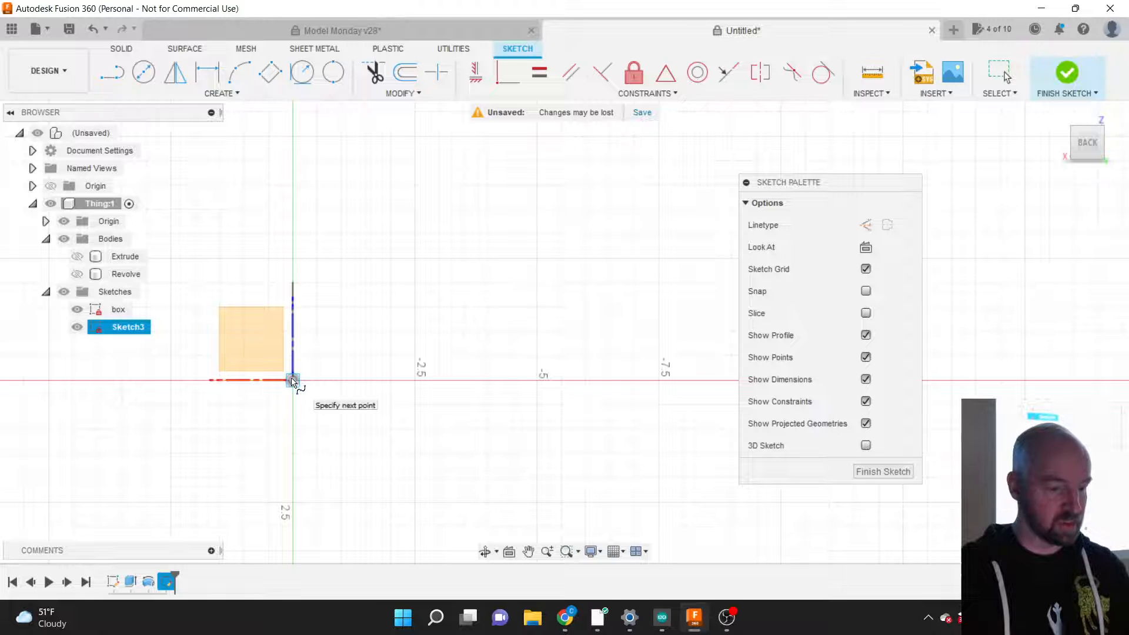
{"action": "scroll", "coordinate": [205, 429], "scroll_direction": "down", "scroll_amount": 5}
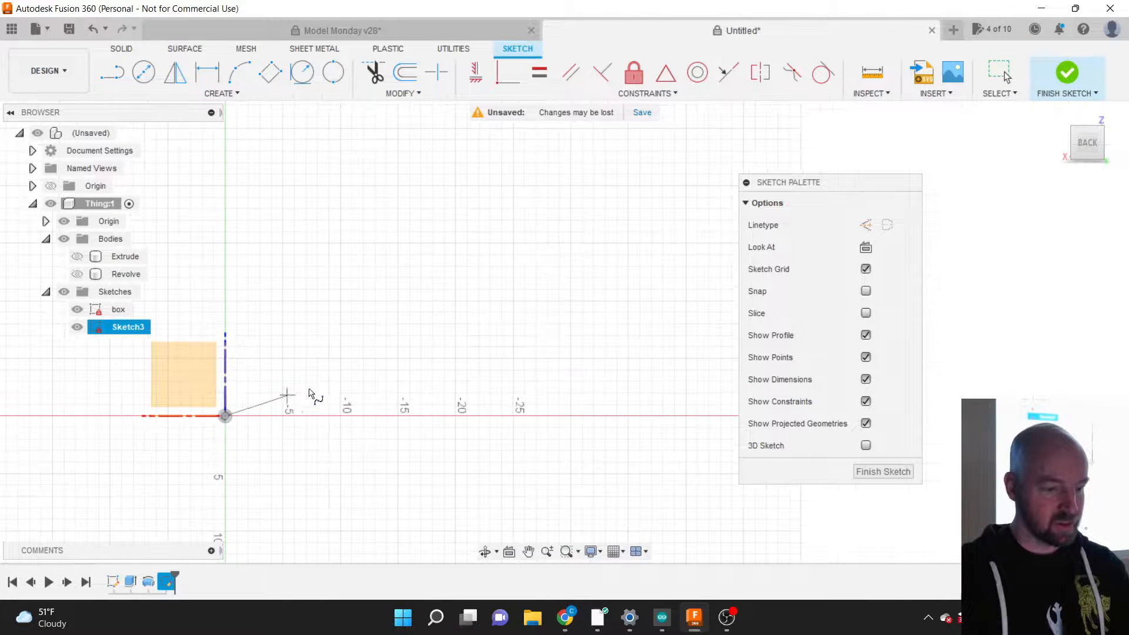
{"action": "left_click", "coordinate": [377, 380]}
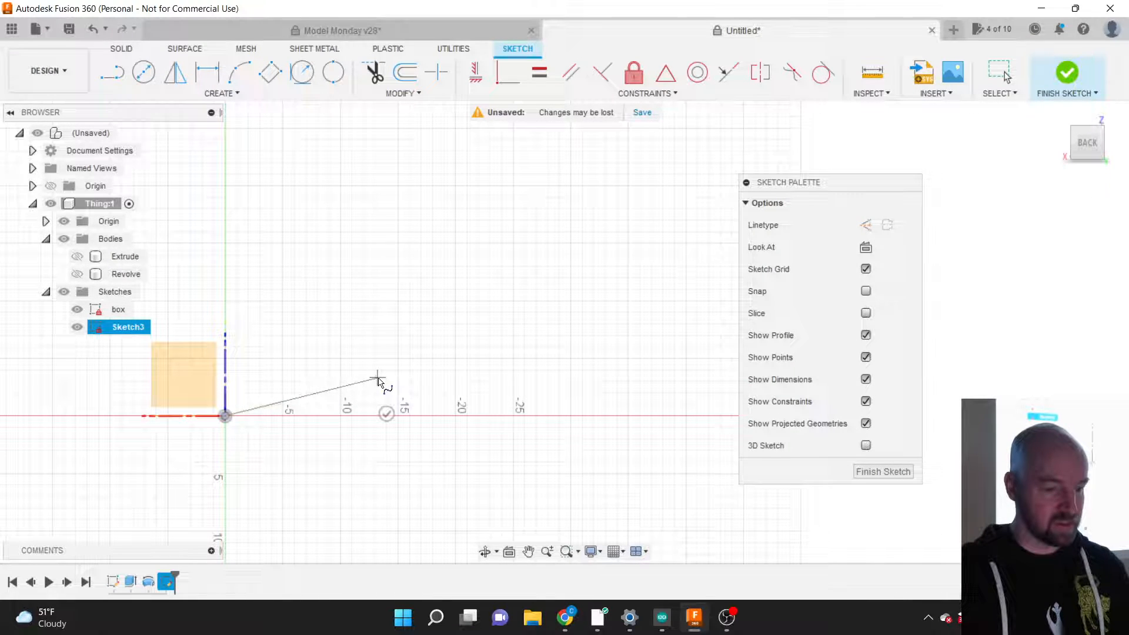
{"action": "left_click", "coordinate": [588, 455]}
{"action": "scroll", "coordinate": [465, 465], "scroll_direction": "down", "scroll_amount": 3}
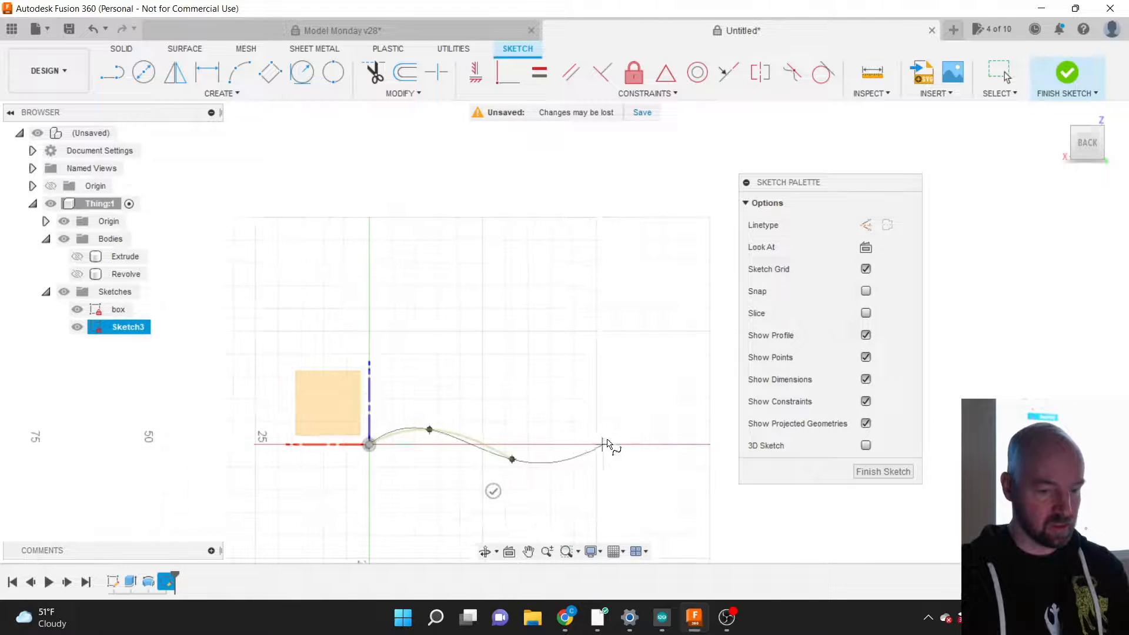
{"action": "left_click", "coordinate": [687, 433]}
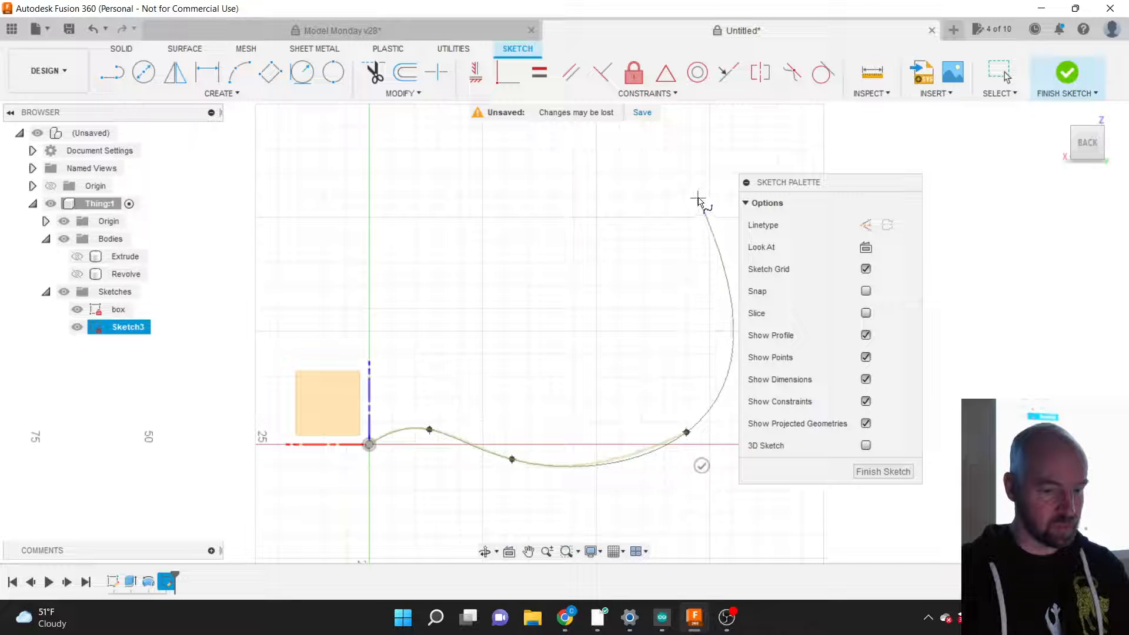
{"action": "left_click", "coordinate": [698, 195]}
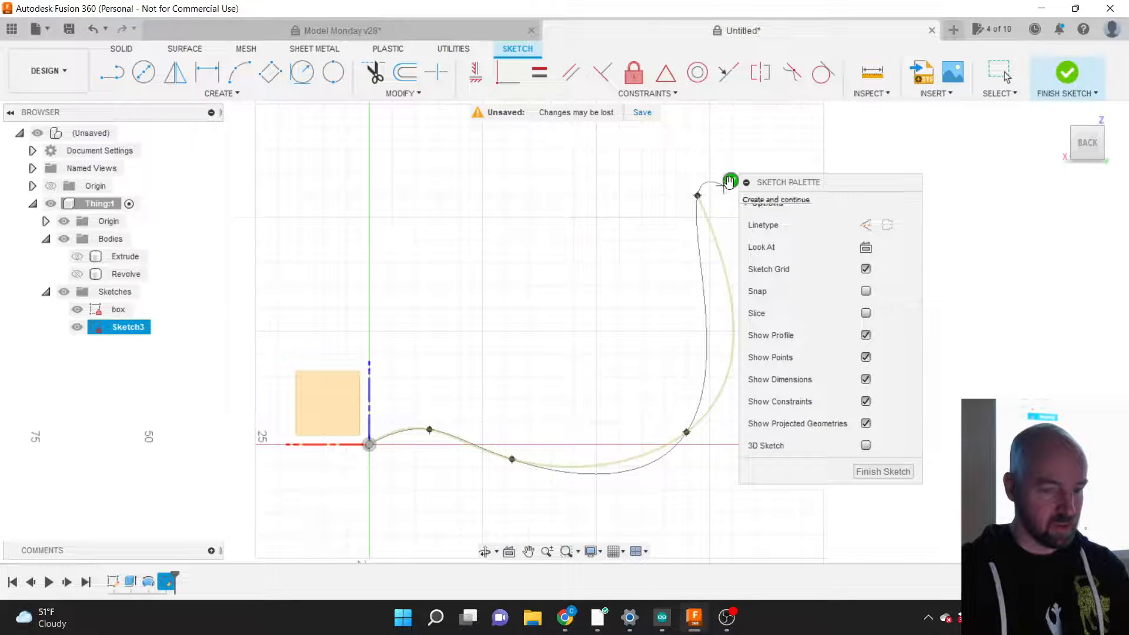
{"action": "left_click", "coordinate": [730, 181]}
Step: Reshape the spline by adjusting its start tangent and shifting the middle fit point right
{"action": "left_click_drag", "start_coordinate": [770, 189], "coordinate": [859, 212]}
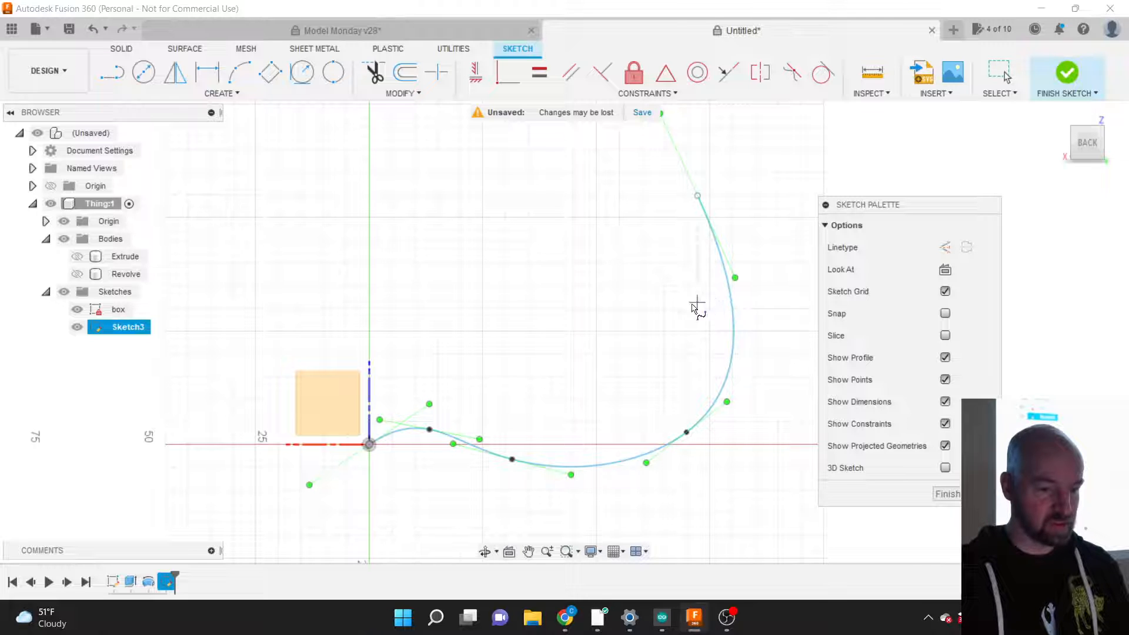
{"action": "key", "text": "Escape"}
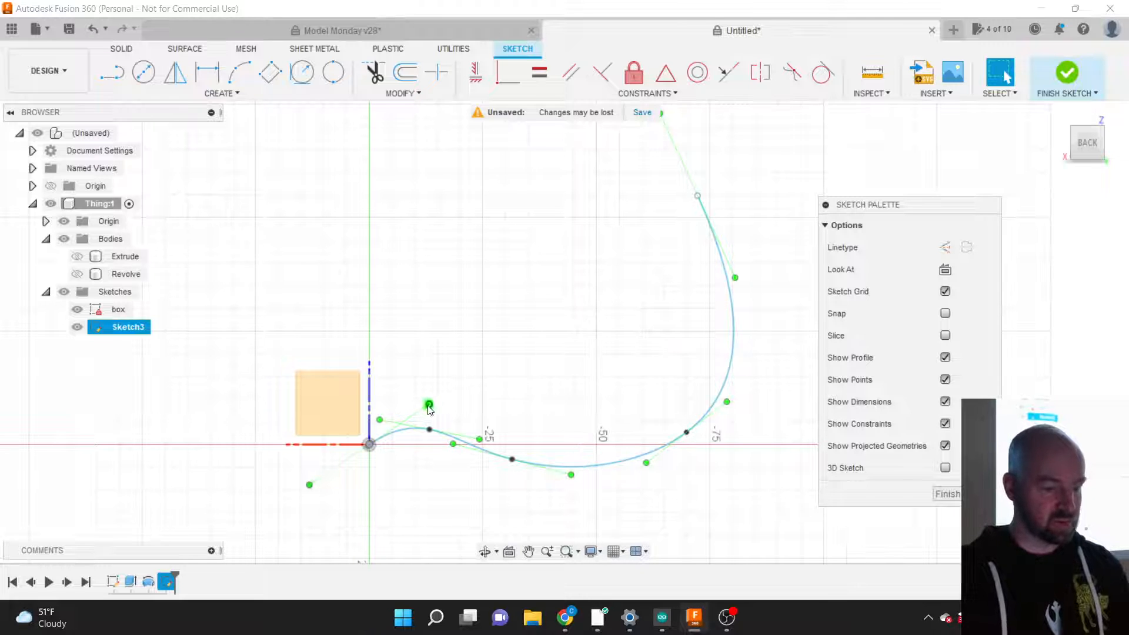
{"action": "mouse_move", "coordinate": [429, 410]}
{"action": "left_mouse_down"}
{"action": "mouse_move", "coordinate": [399, 410]}
{"action": "mouse_move", "coordinate": [411, 383]}
{"action": "mouse_move", "coordinate": [447, 423]}
{"action": "mouse_move", "coordinate": [437, 415]}
{"action": "left_mouse_up"}
{"action": "left_click_drag", "start_coordinate": [515, 460], "coordinate": [555, 464]}
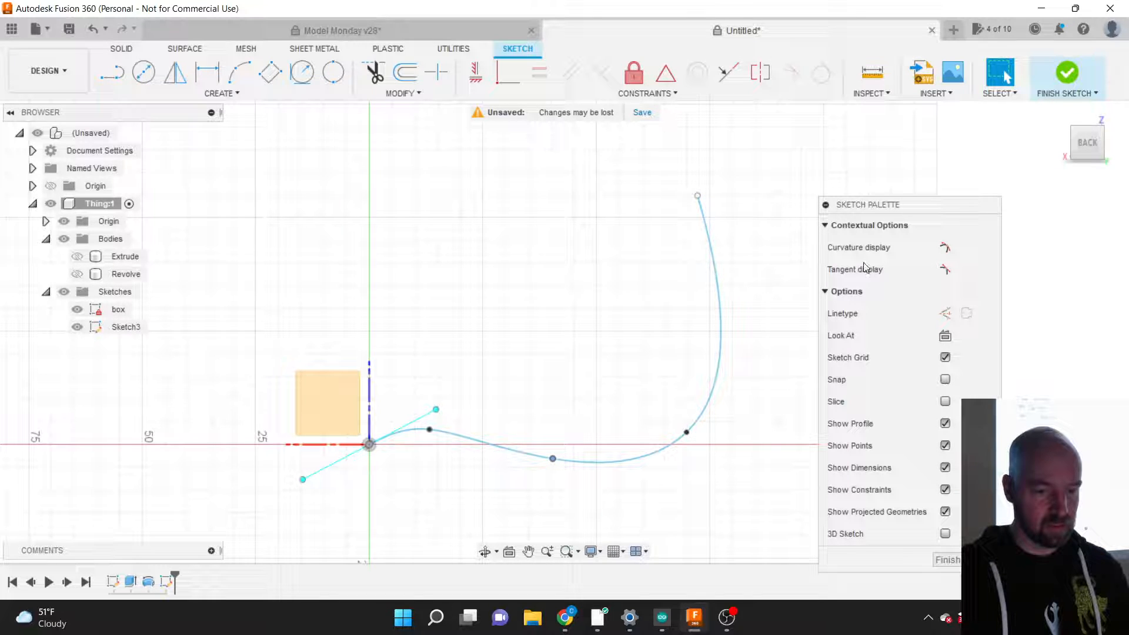
{"action": "left_click_drag", "start_coordinate": [869, 205], "coordinate": [844, 139]}
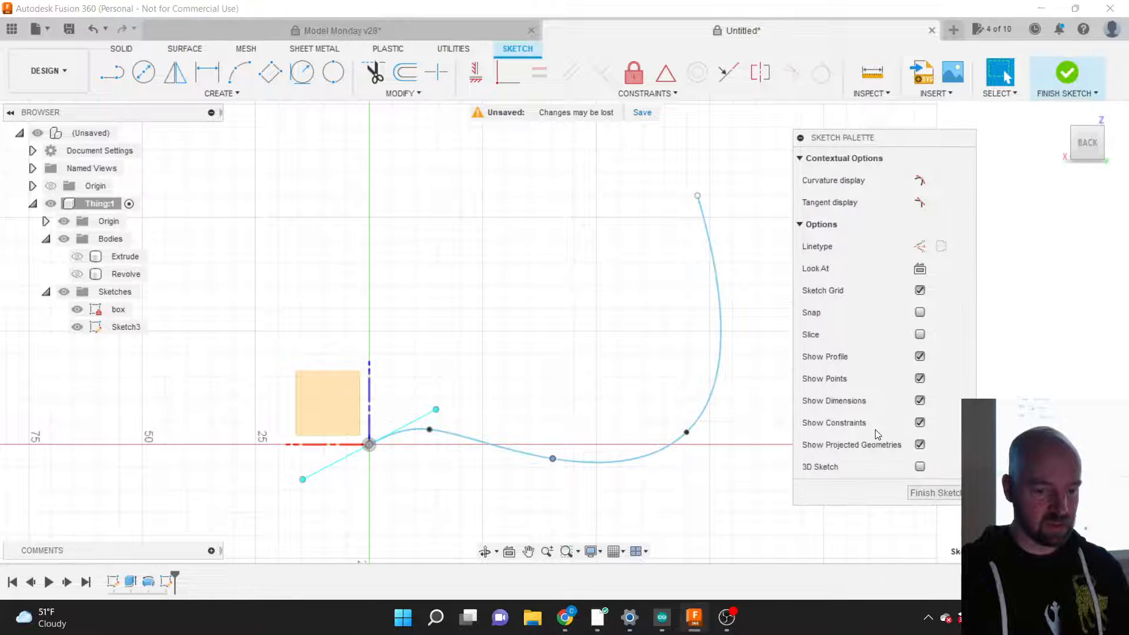
Step: Finish the spline sketch and rename Sketch3 to 'sweep path'
{"action": "left_click", "coordinate": [934, 494]}
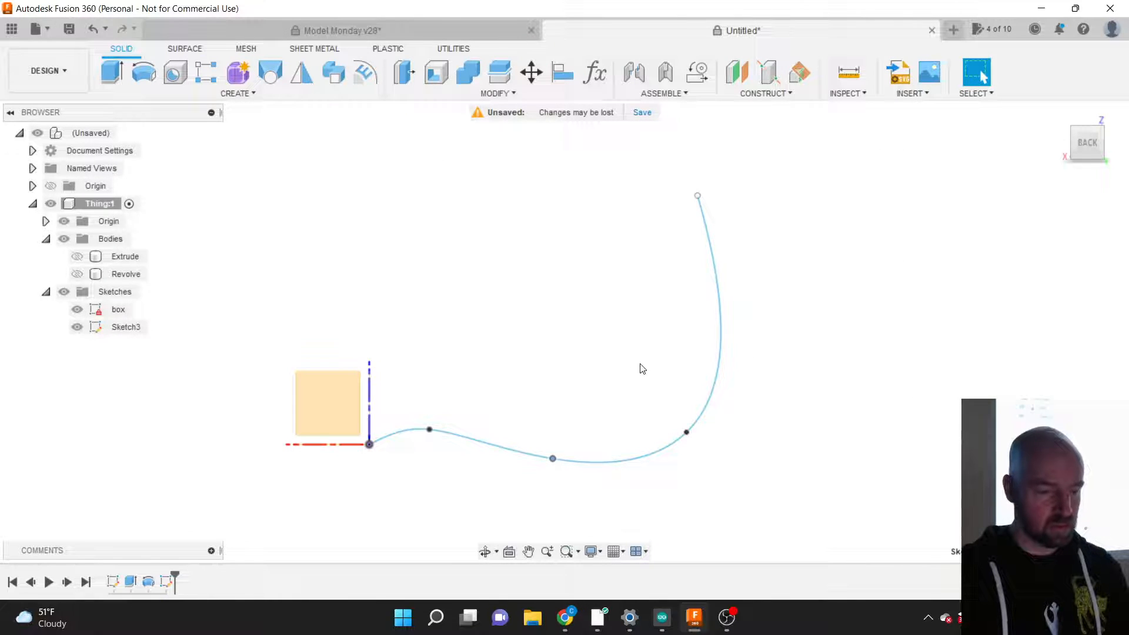
{"action": "left_click", "coordinate": [129, 328]}
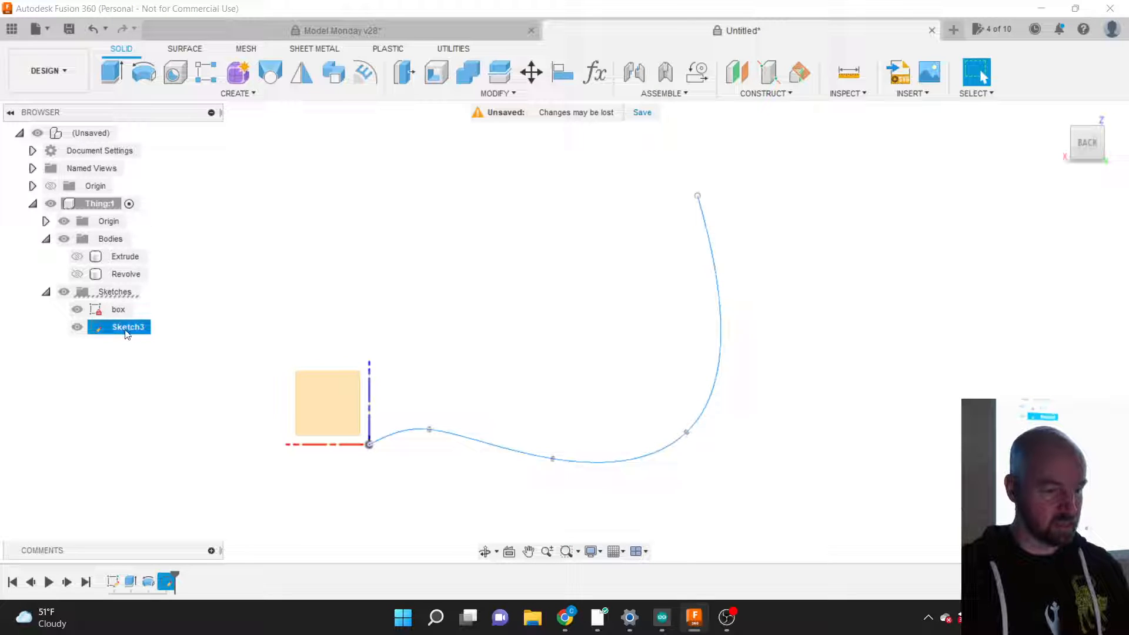
{"action": "double_click", "coordinate": [127, 329]}
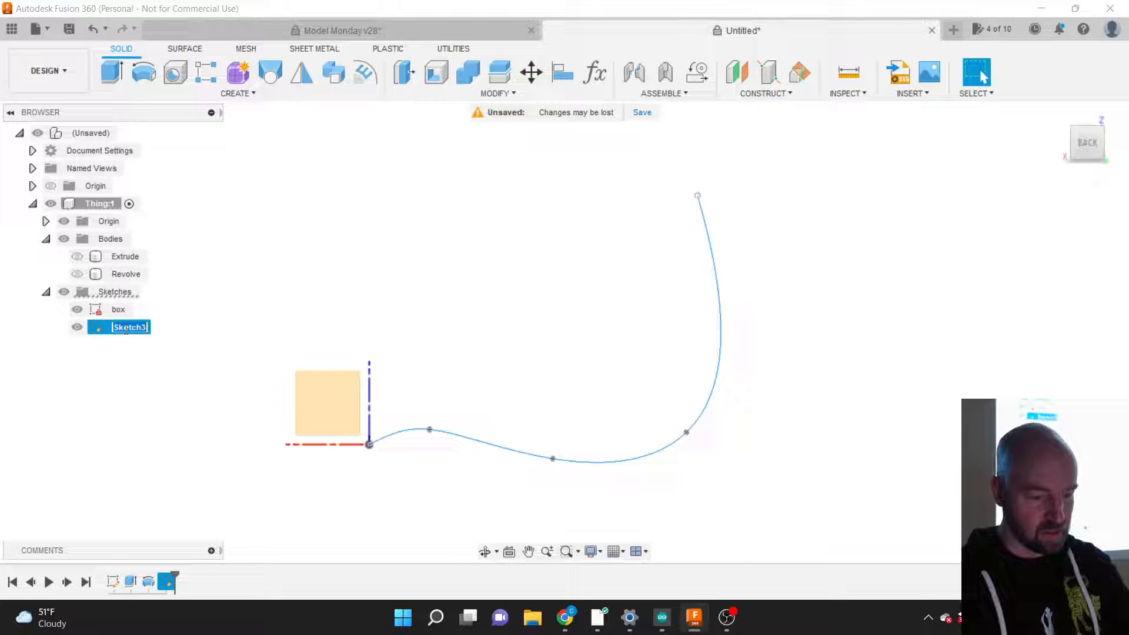
{"action": "type", "text": "sweep p"}
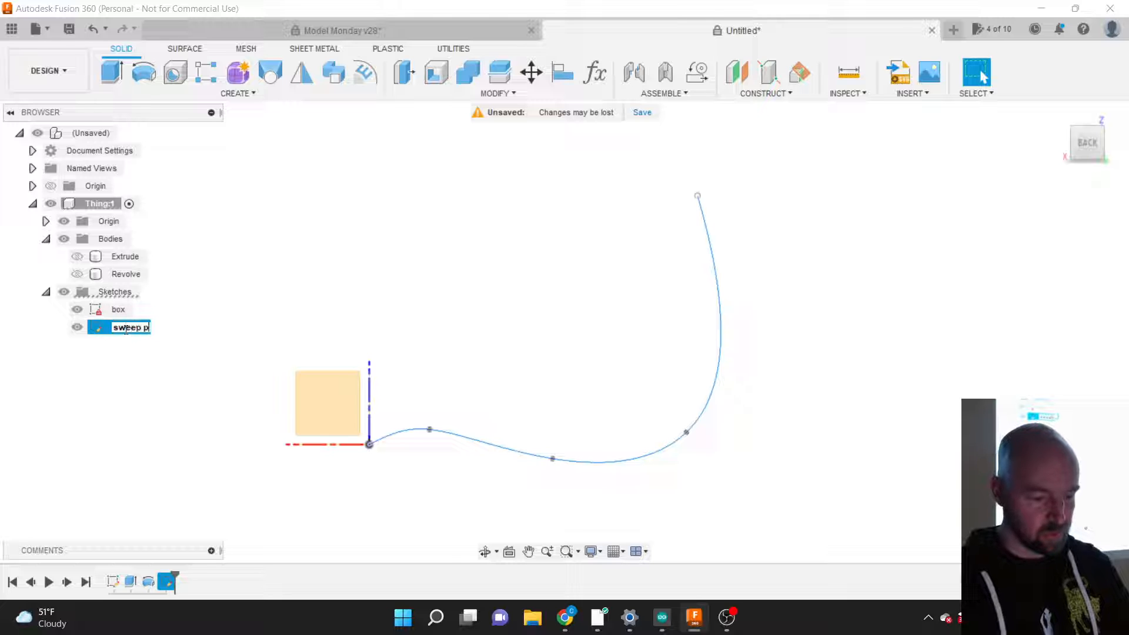
{"action": "type", "text": "ath"}
{"action": "key", "text": "Return"}
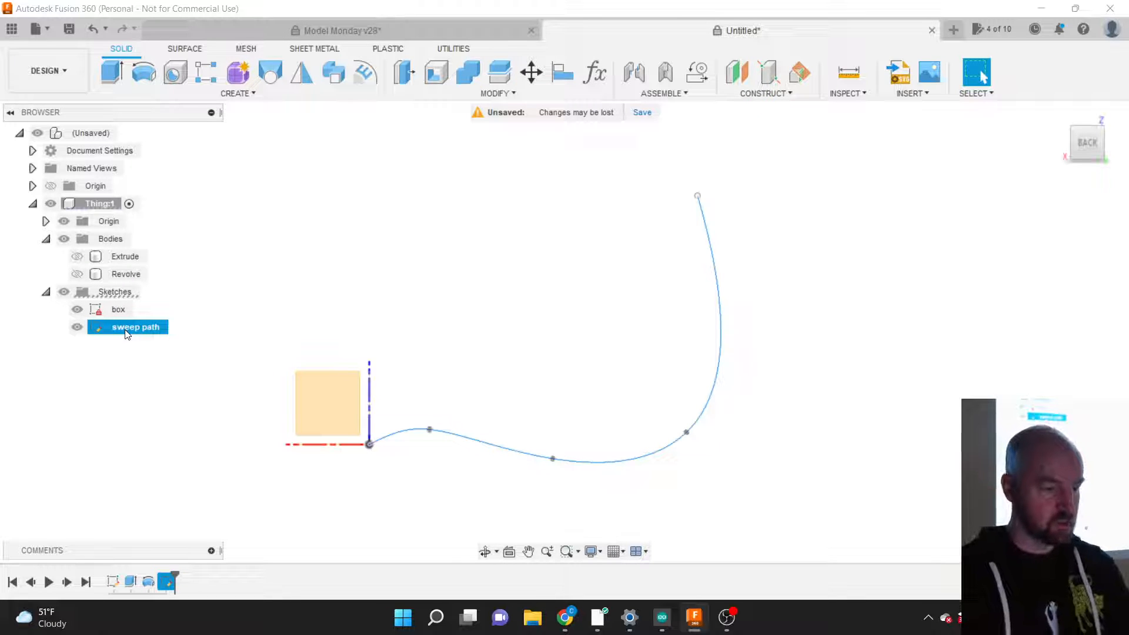
{"action": "left_click", "coordinate": [189, 347]}
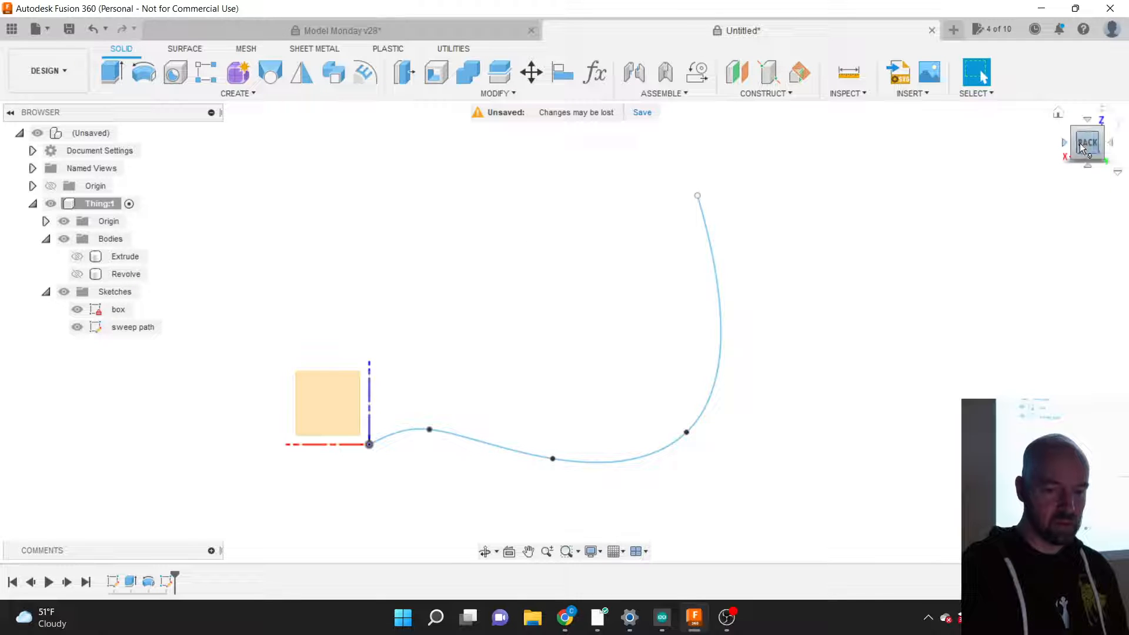
Step: Frame the box and sweep path in a 3-D view and open the Solid Create menu
{"action": "left_click_drag", "start_coordinate": [1080, 143], "coordinate": [1058, 154]}
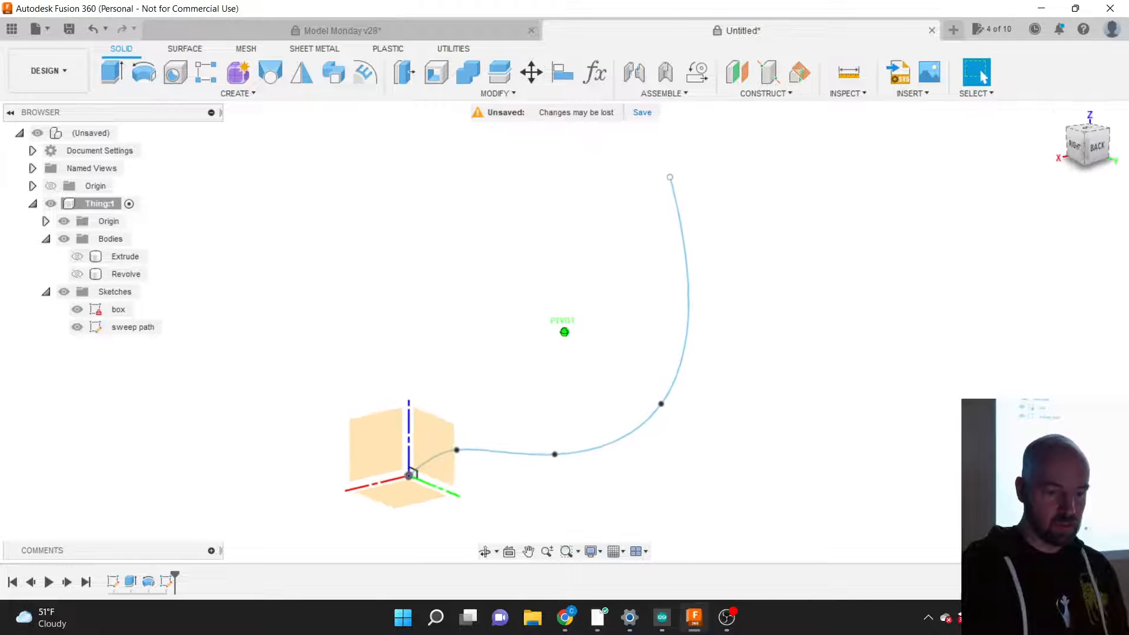
{"action": "scroll", "coordinate": [435, 488], "scroll_direction": "up", "scroll_amount": 3}
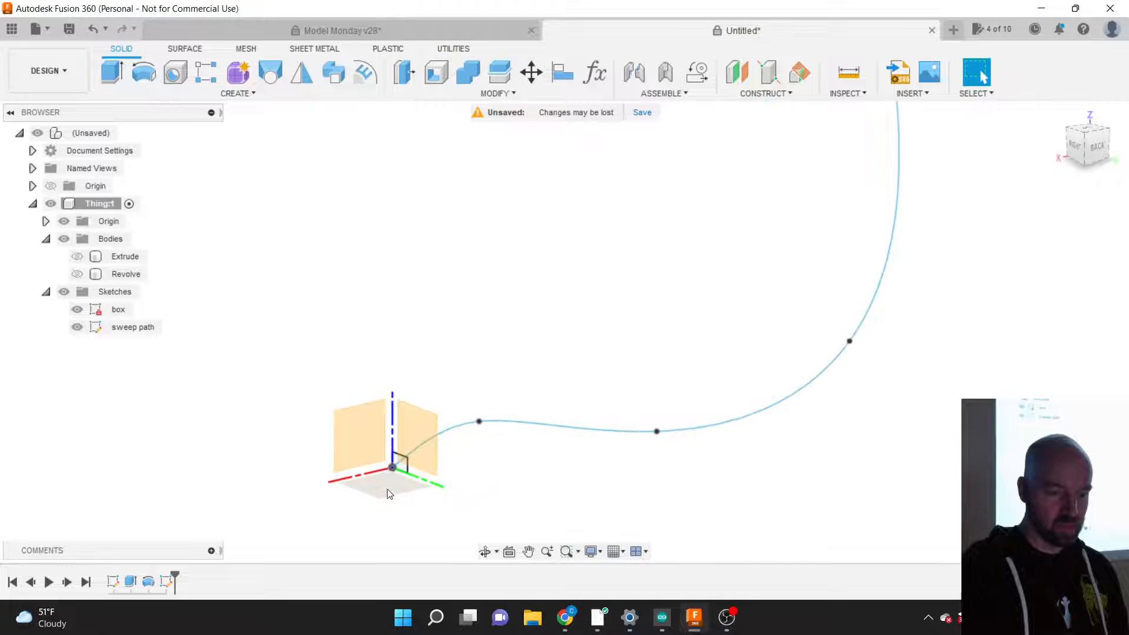
{"action": "scroll", "coordinate": [389, 494], "scroll_direction": "up", "scroll_amount": 4}
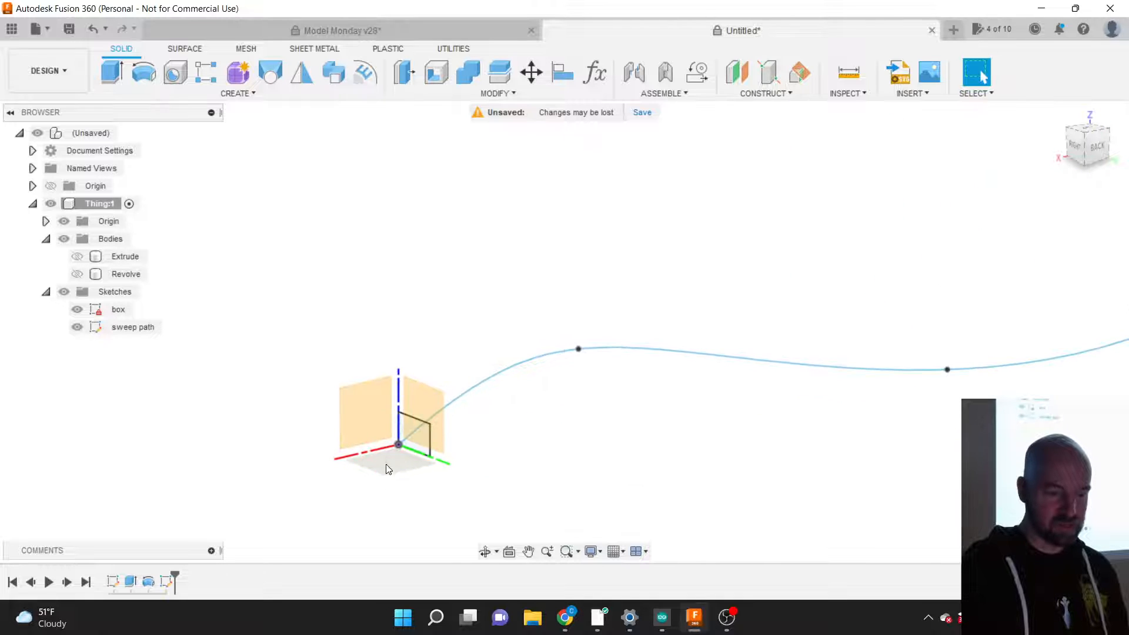
{"action": "scroll", "coordinate": [318, 481], "scroll_direction": "down", "scroll_amount": 5}
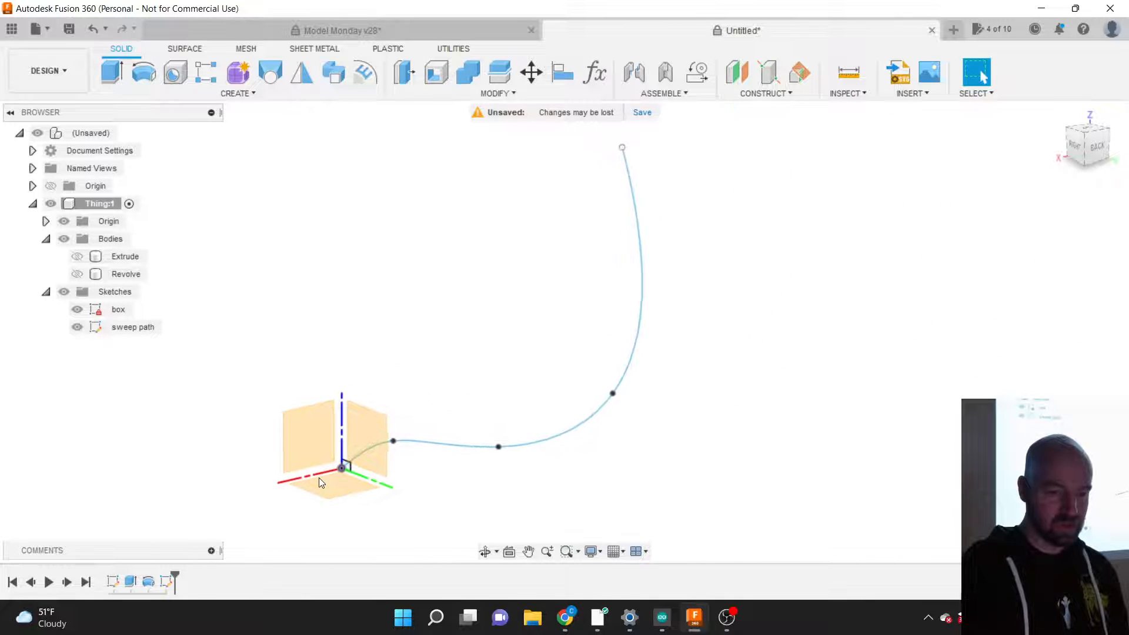
{"action": "scroll", "coordinate": [319, 480], "scroll_direction": "up", "scroll_amount": 3}
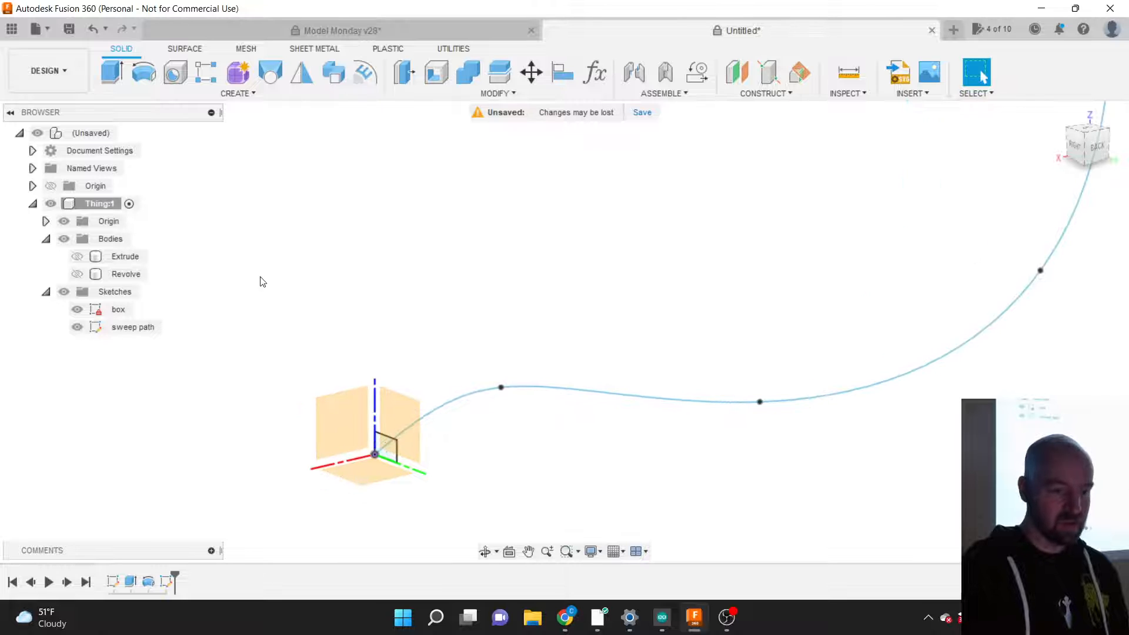
{"action": "left_click", "coordinate": [236, 94]}
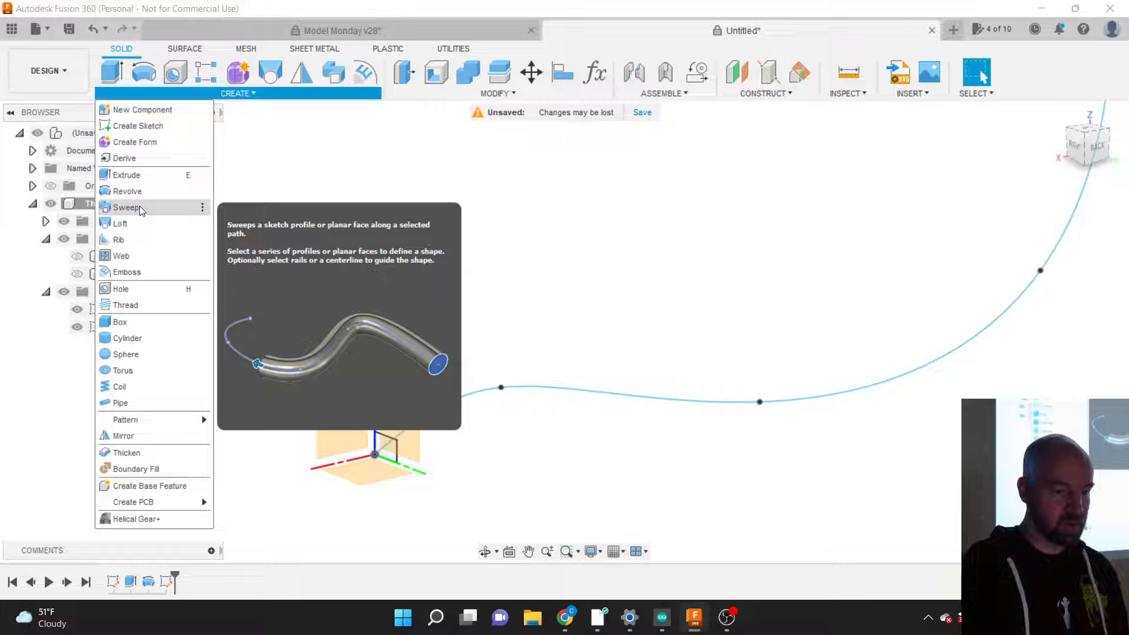
Step: Preview a sweep of the small square profile along the spline curve as the path
{"action": "left_click", "coordinate": [140, 208]}
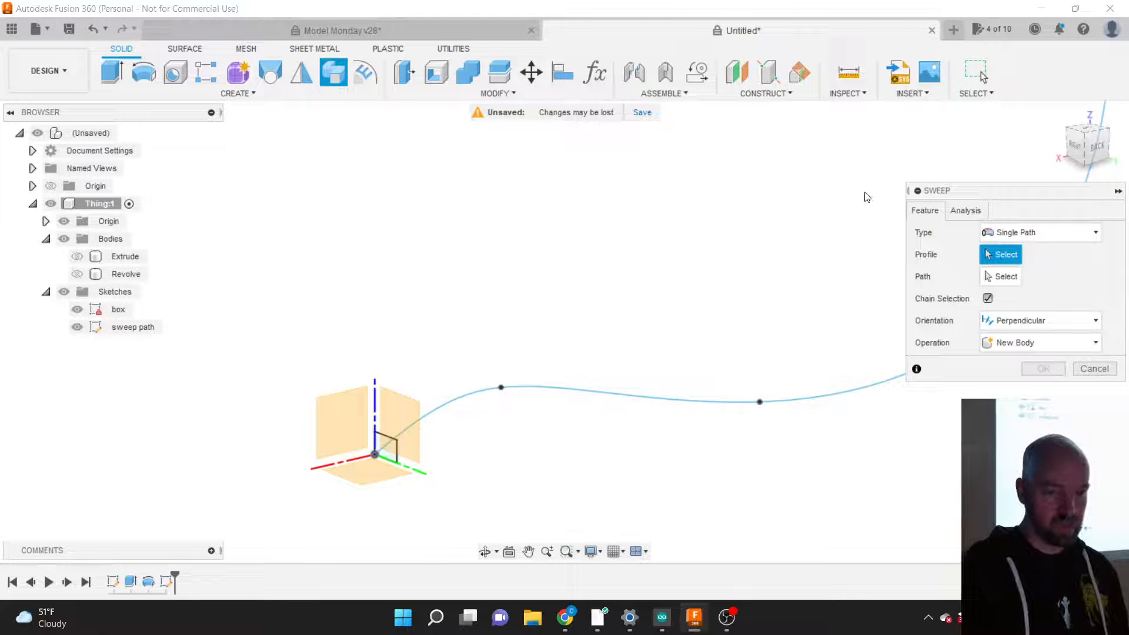
{"action": "left_click_drag", "start_coordinate": [967, 194], "coordinate": [656, 199]}
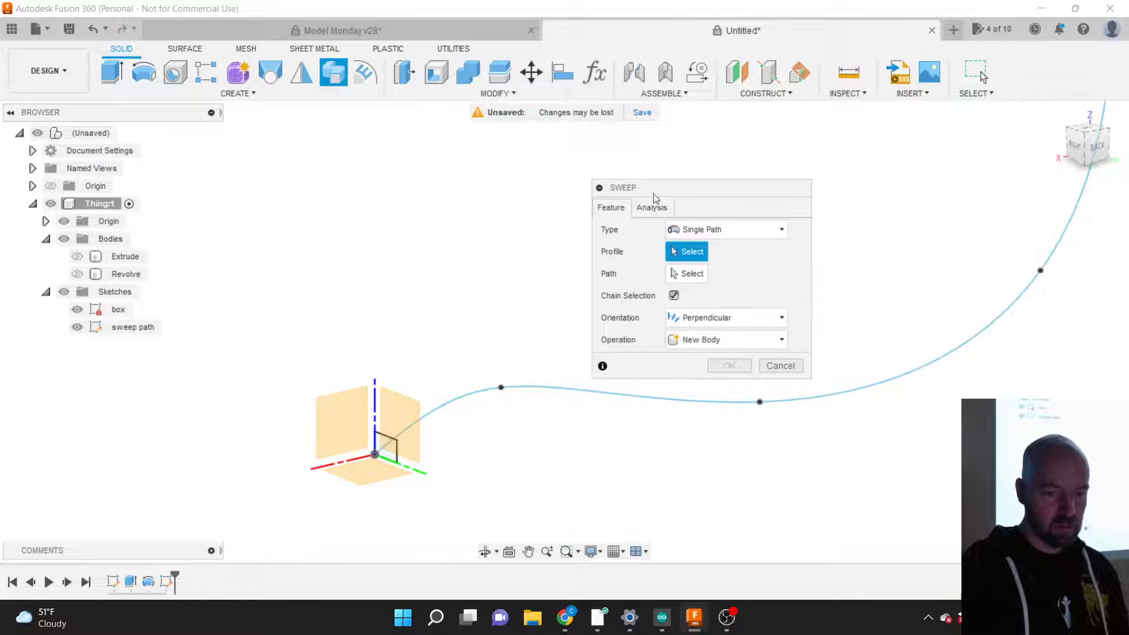
{"action": "left_click", "coordinate": [650, 210]}
{"action": "left_click", "coordinate": [609, 211]}
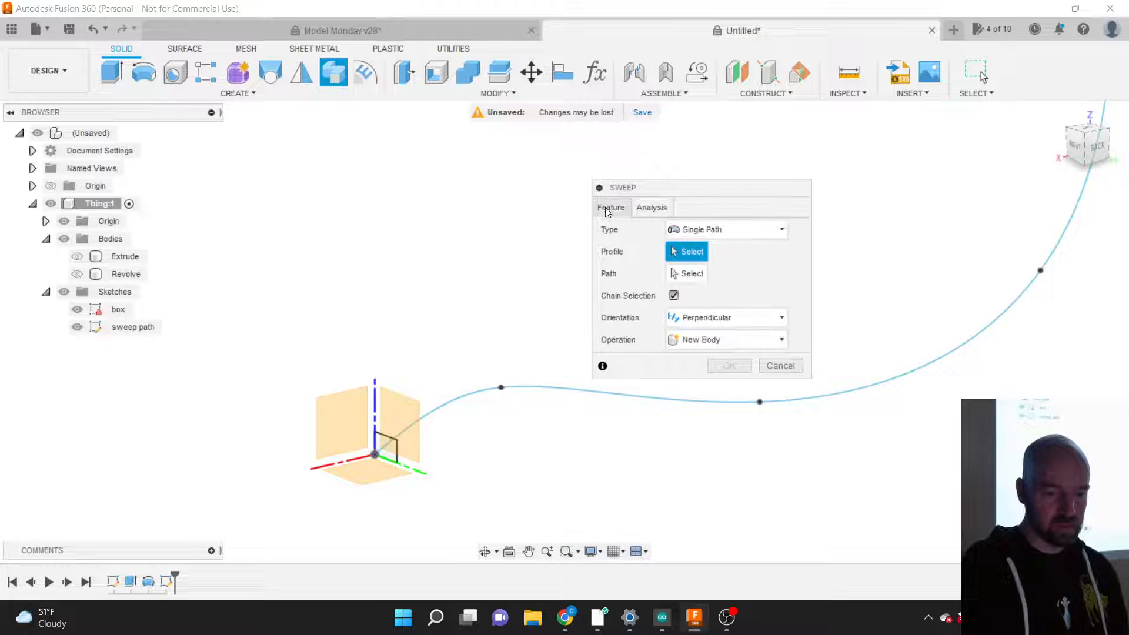
{"action": "left_click", "coordinate": [387, 447]}
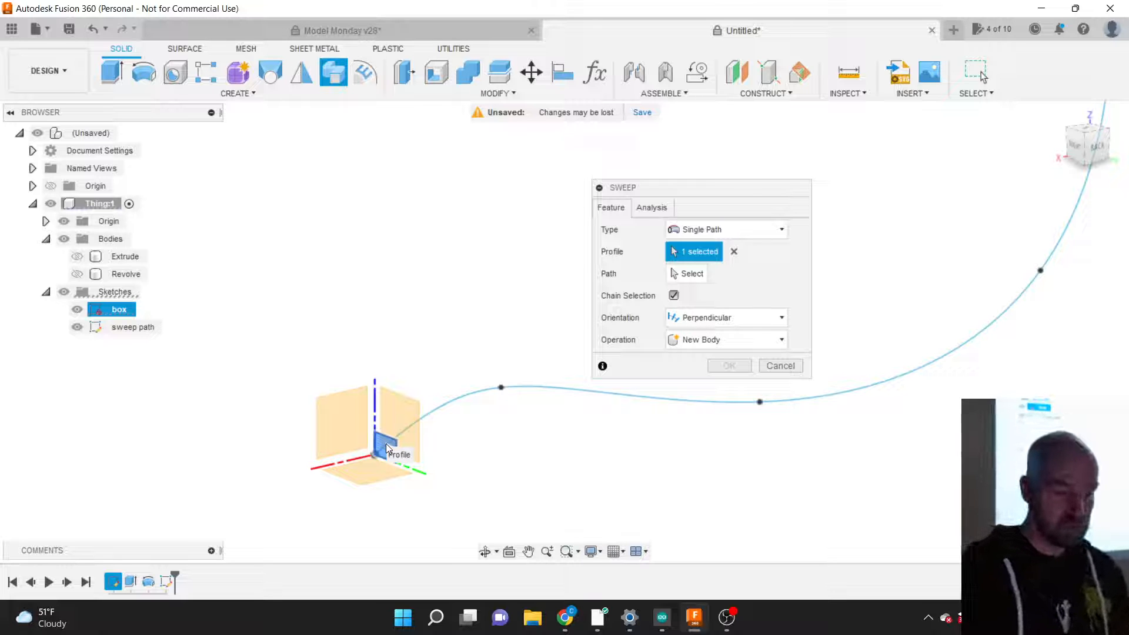
{"action": "scroll", "coordinate": [419, 443], "scroll_direction": "up", "scroll_amount": 5}
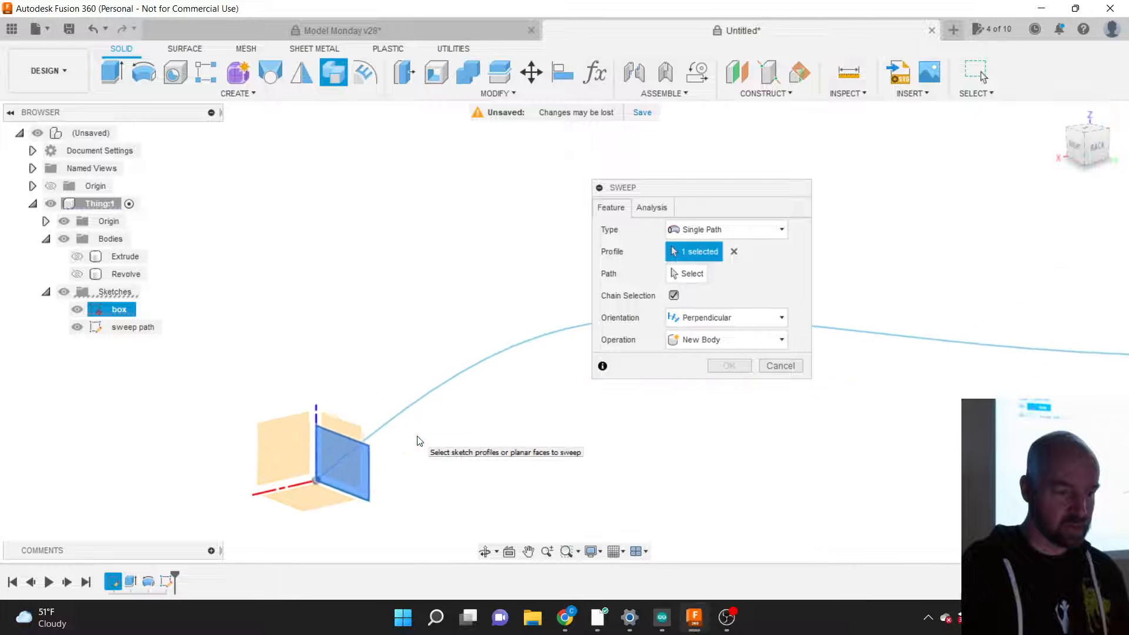
{"action": "scroll", "coordinate": [419, 442], "scroll_direction": "down", "scroll_amount": 5}
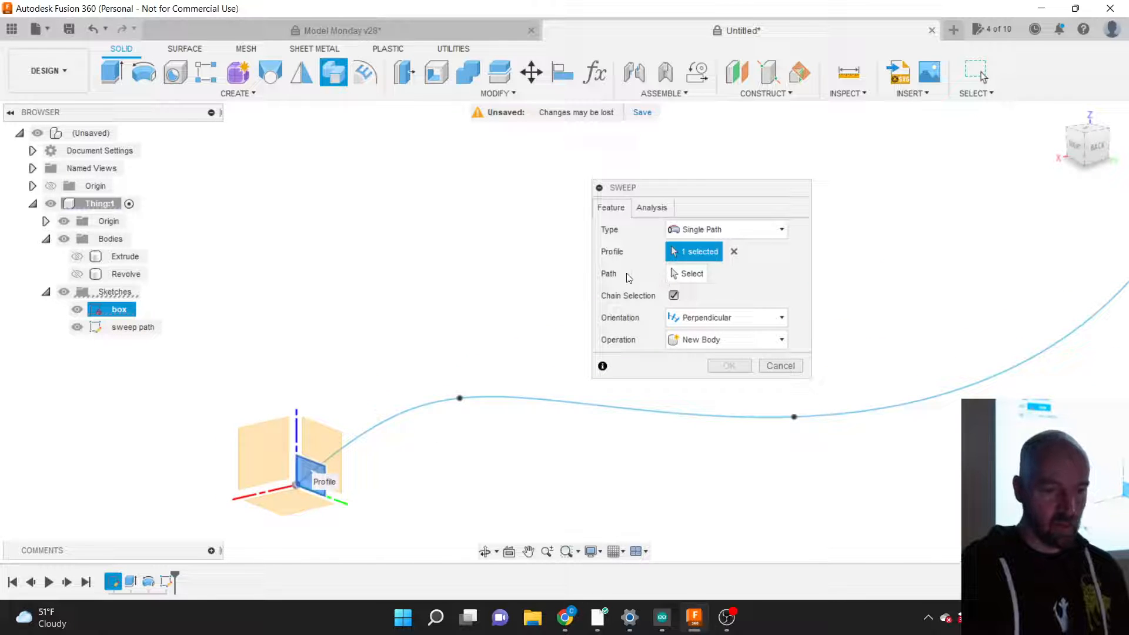
{"action": "left_click_drag", "start_coordinate": [681, 189], "coordinate": [655, 187]}
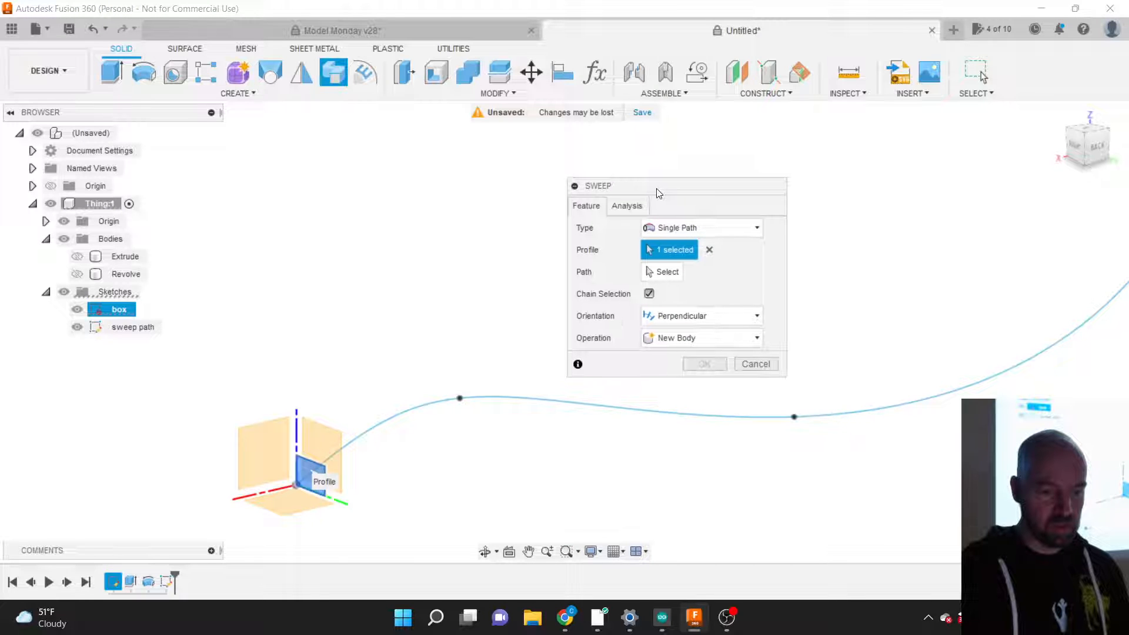
{"action": "left_click", "coordinate": [662, 274]}
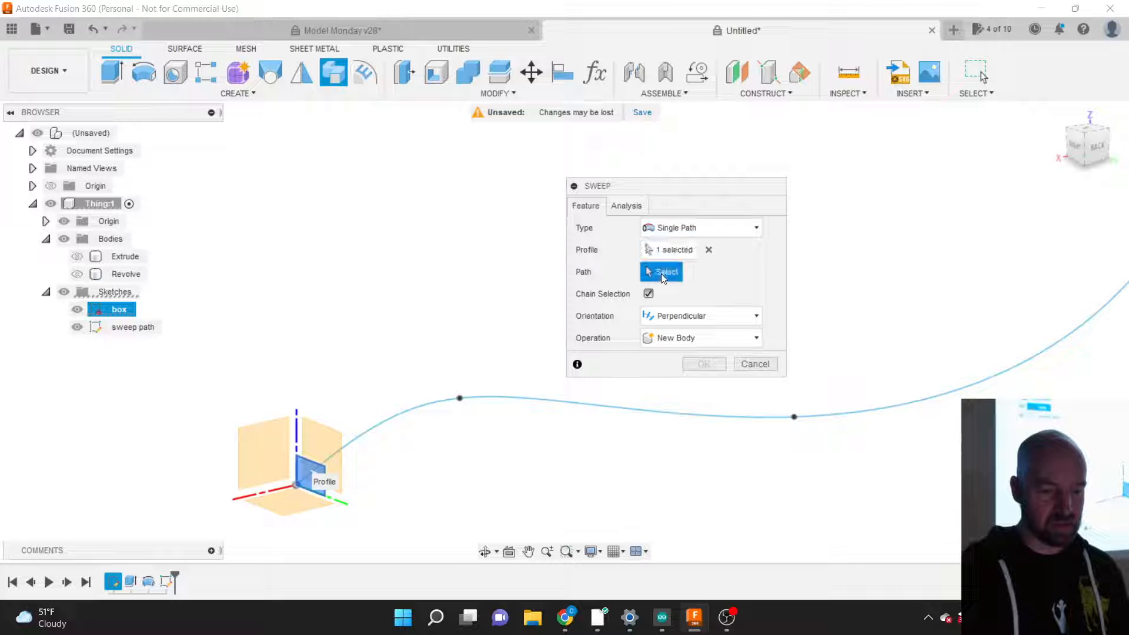
{"action": "left_click", "coordinate": [425, 406]}
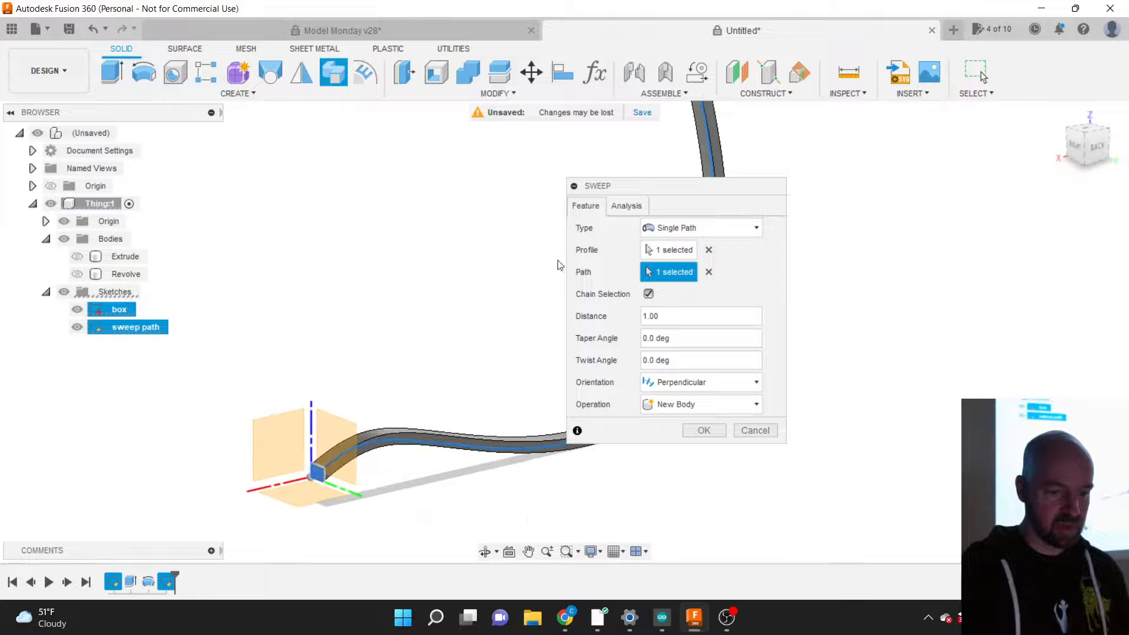
{"action": "left_click_drag", "start_coordinate": [607, 193], "coordinate": [876, 277]}
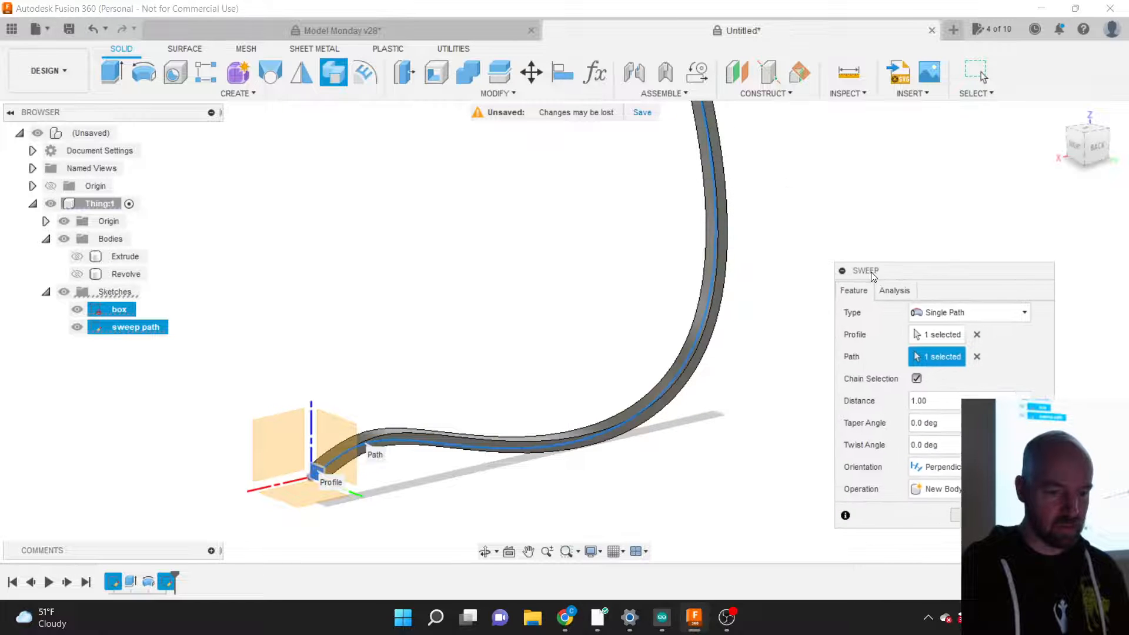
{"action": "scroll", "coordinate": [677, 450], "scroll_direction": "down", "scroll_amount": 3}
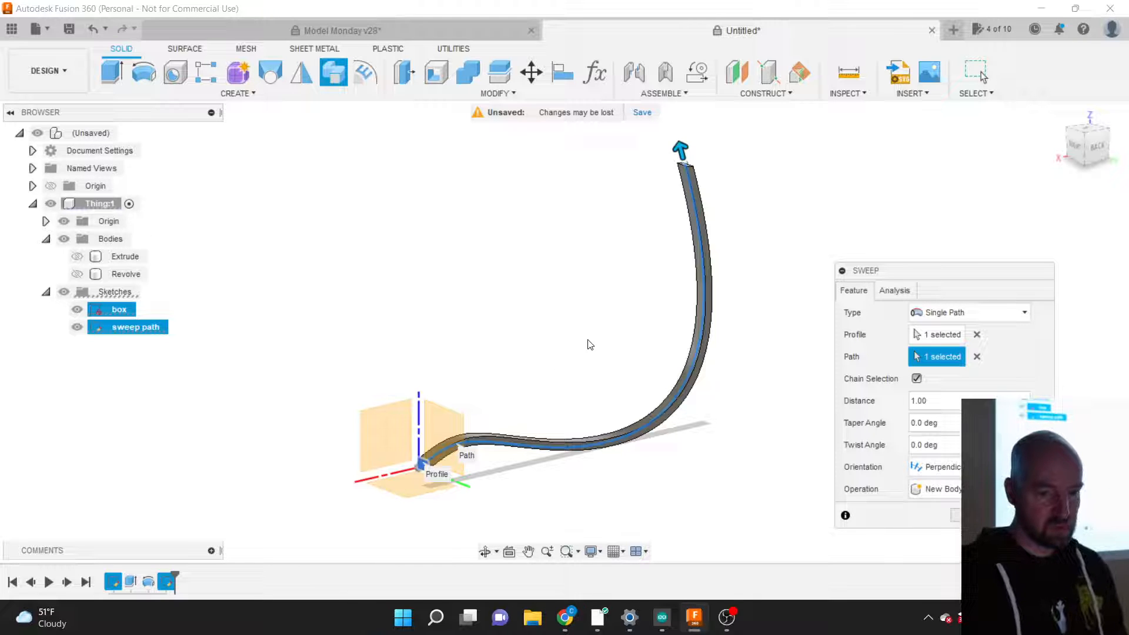
{"action": "left_click_drag", "start_coordinate": [1092, 146], "coordinate": [1095, 146]}
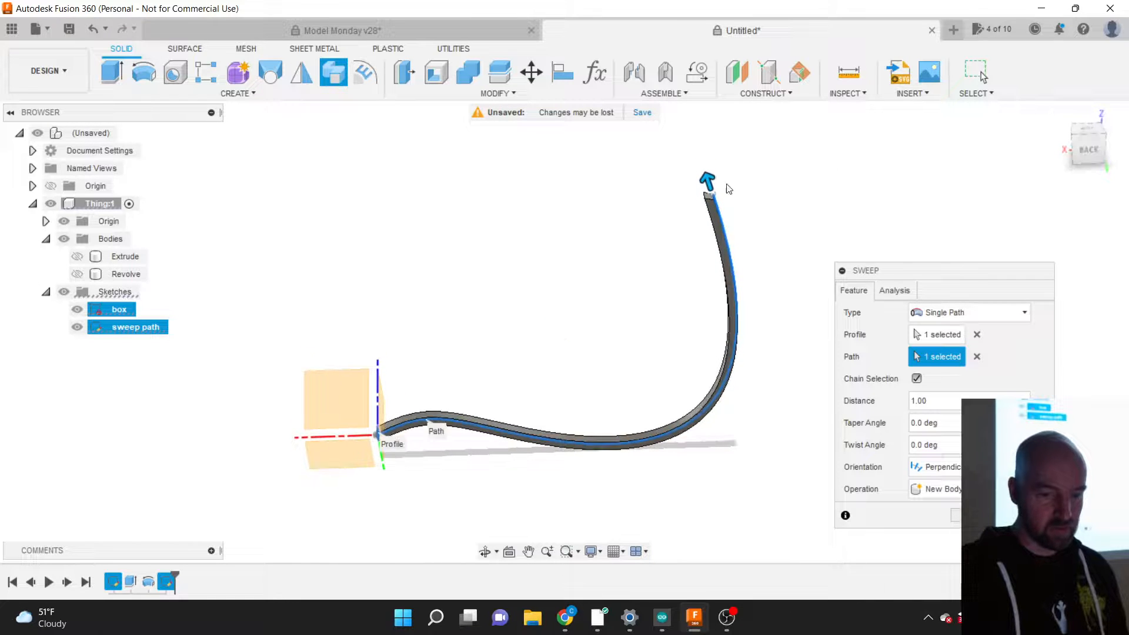
{"action": "scroll", "coordinate": [726, 187], "scroll_direction": "up", "scroll_amount": 5}
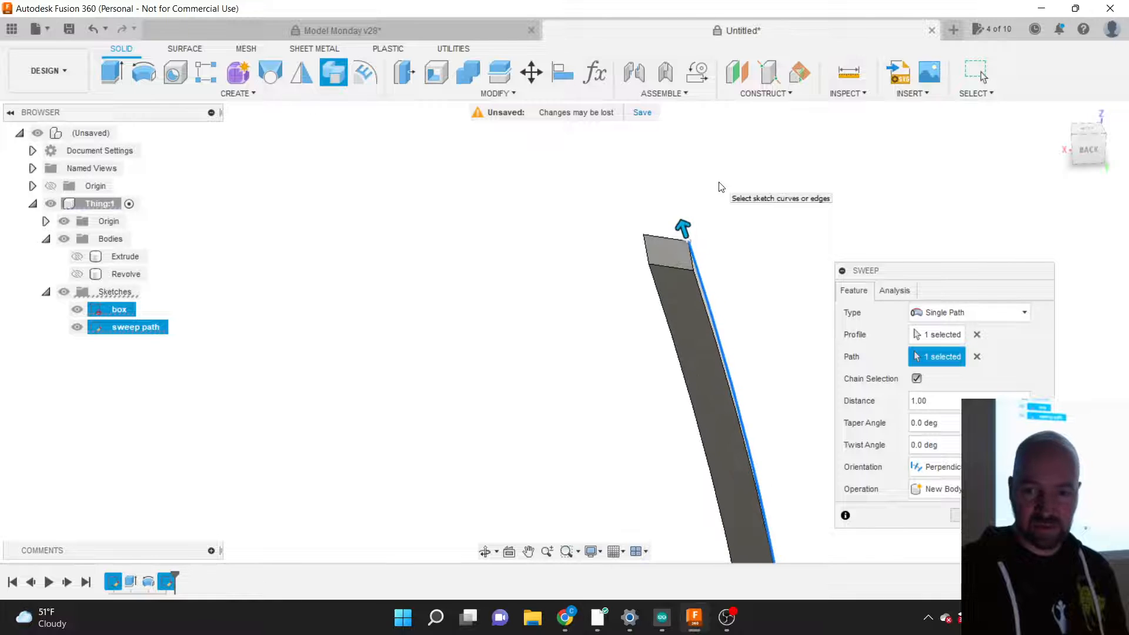
{"action": "scroll", "coordinate": [721, 186], "scroll_direction": "up", "scroll_amount": 2}
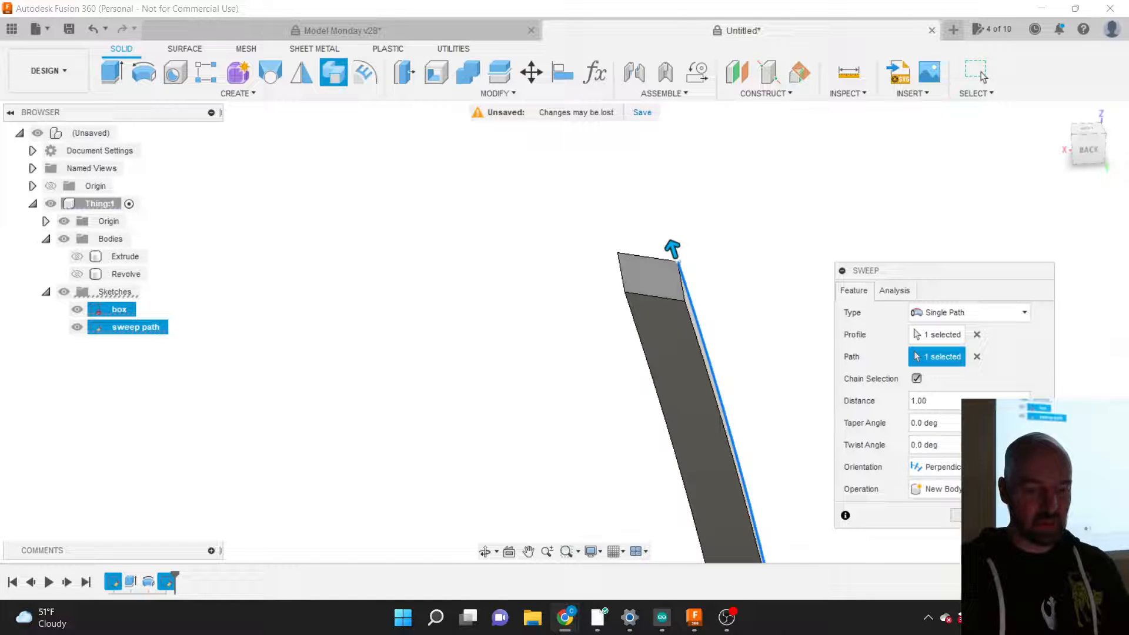
Step: Cancel the sweep, switch to the BACK view, and reopen the sweep path sketch
{"action": "key", "text": "Escape"}
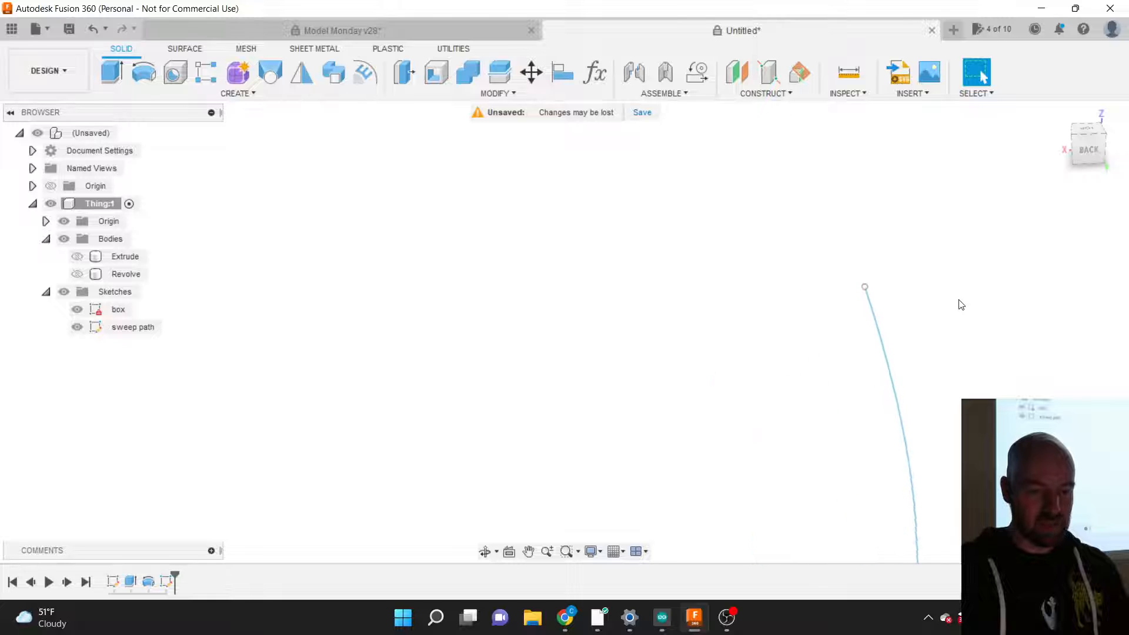
{"action": "scroll", "coordinate": [730, 227], "scroll_direction": "down", "scroll_amount": 4}
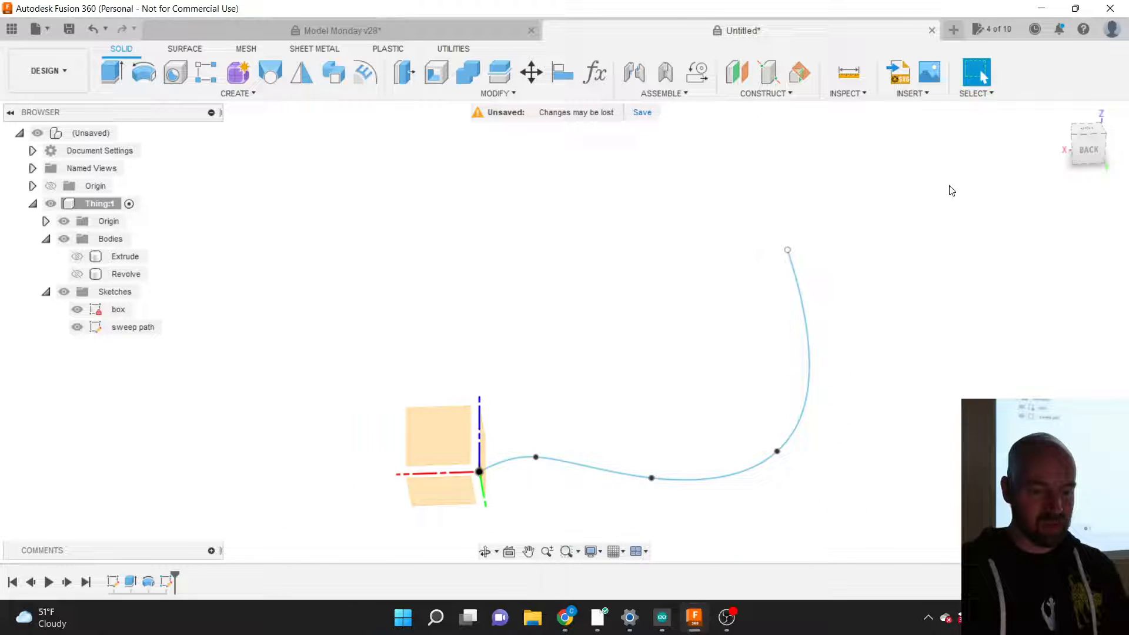
{"action": "left_click", "coordinate": [1096, 151]}
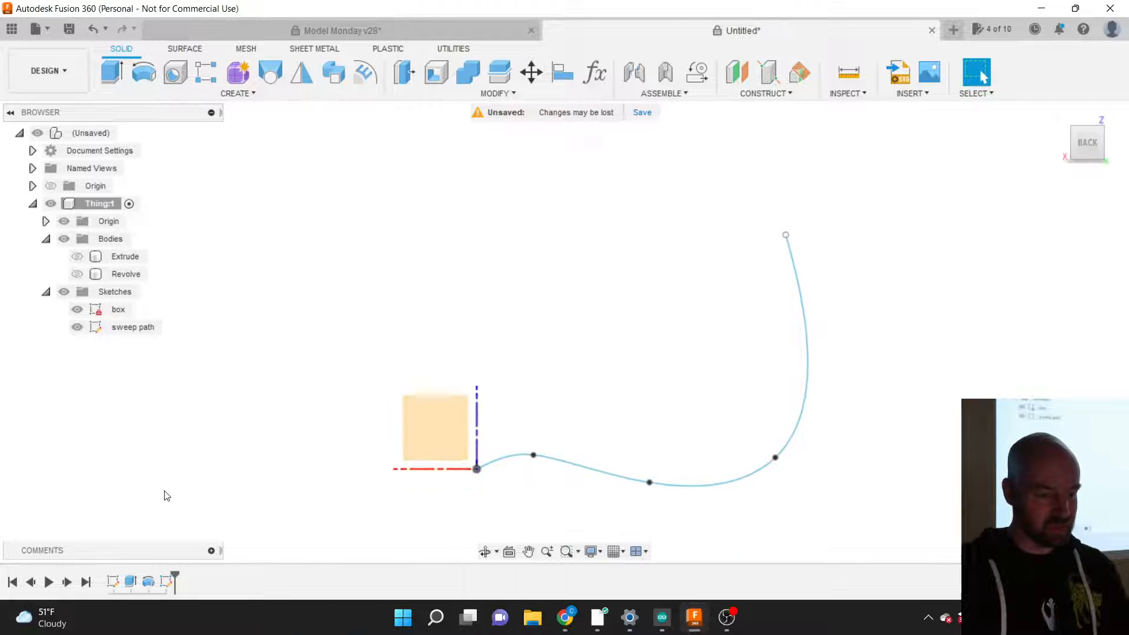
{"action": "right_click", "coordinate": [166, 583]}
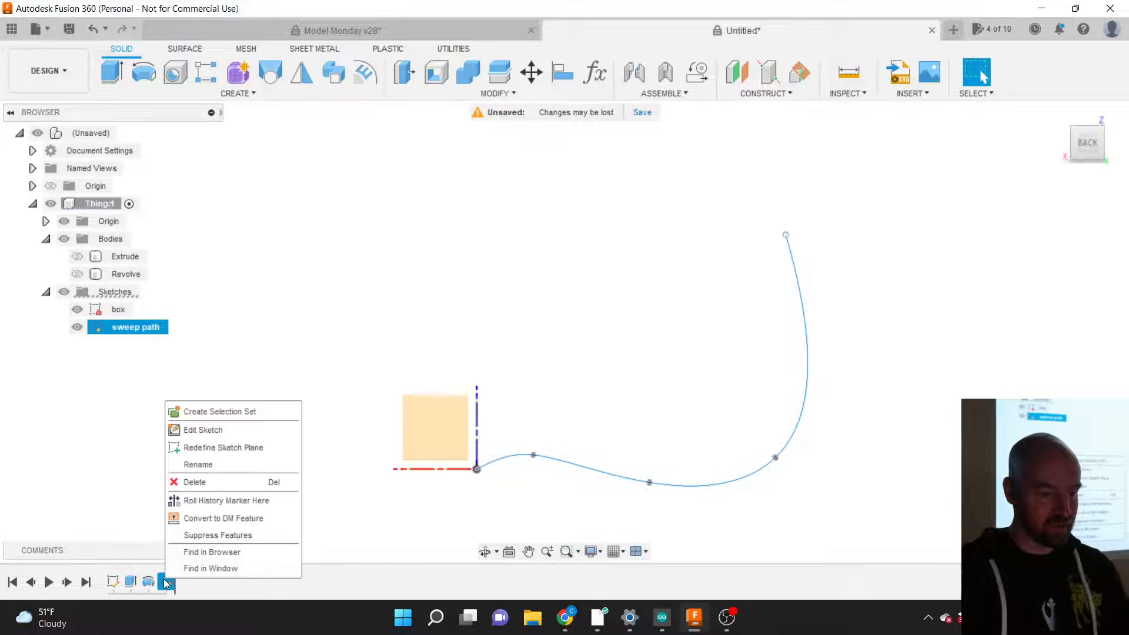
{"action": "left_click", "coordinate": [202, 431]}
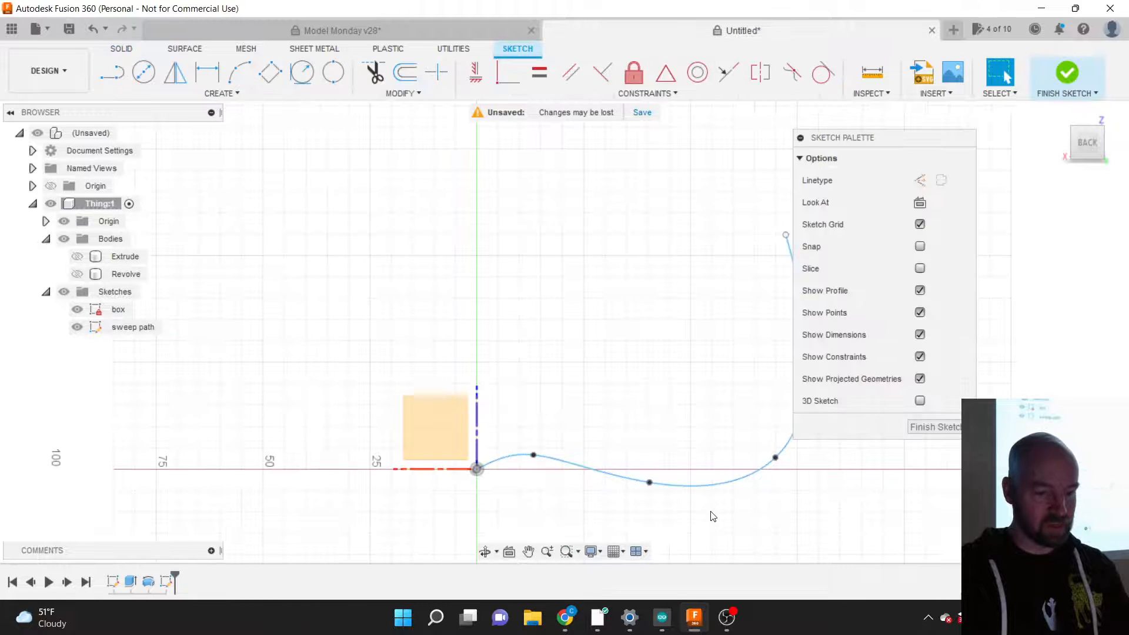
Step: Select the sweep path spline to reveal the tangent handles on its fit points
{"action": "scroll", "coordinate": [897, 513], "scroll_direction": "up", "scroll_amount": 4}
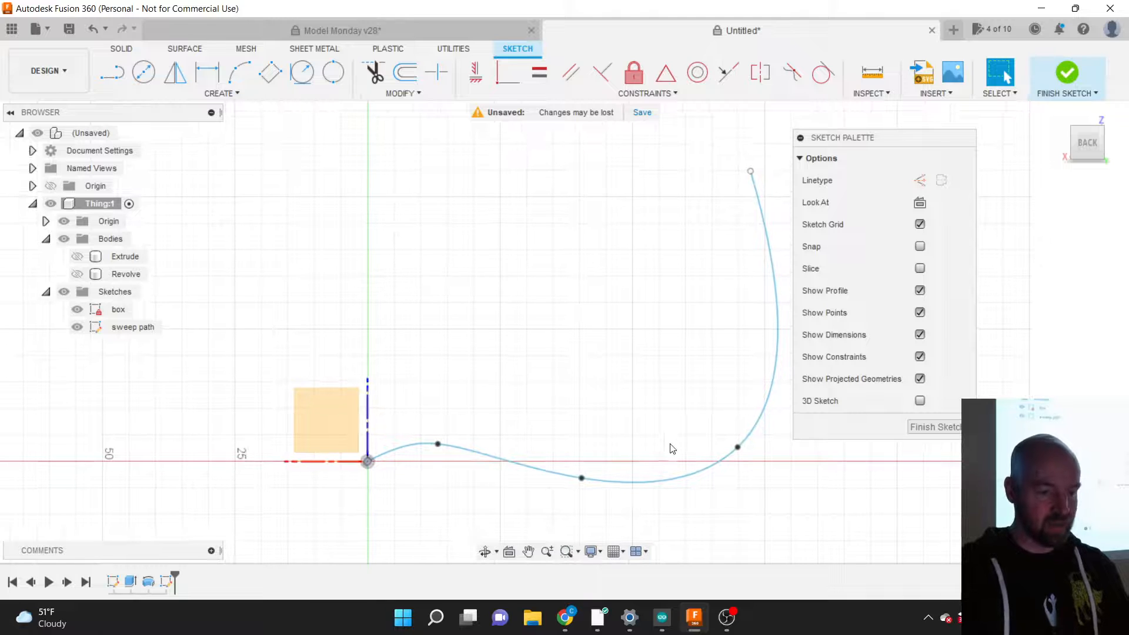
{"action": "left_click", "coordinate": [493, 459]}
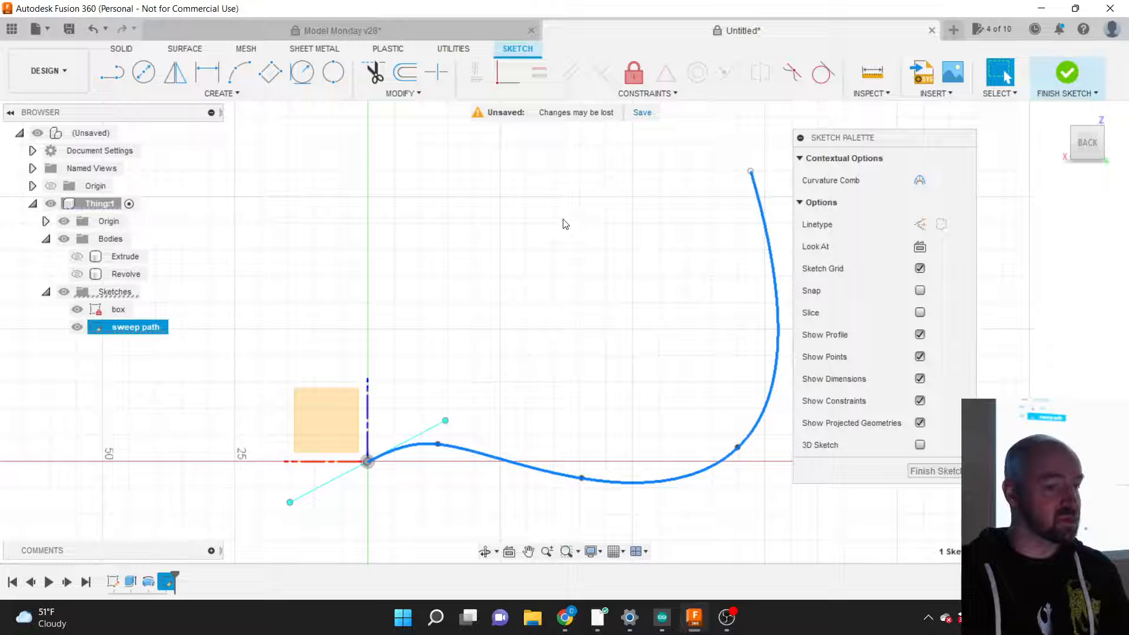
{"action": "left_click", "coordinate": [476, 453]}
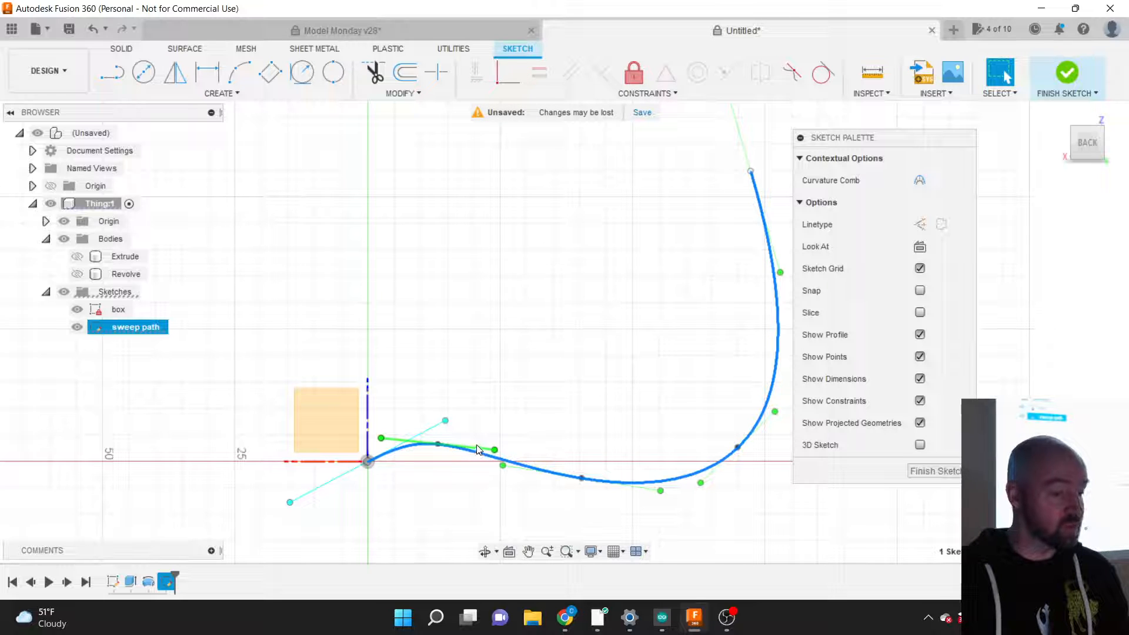
{"action": "left_click", "coordinate": [479, 411]}
{"action": "left_click", "coordinate": [479, 457]}
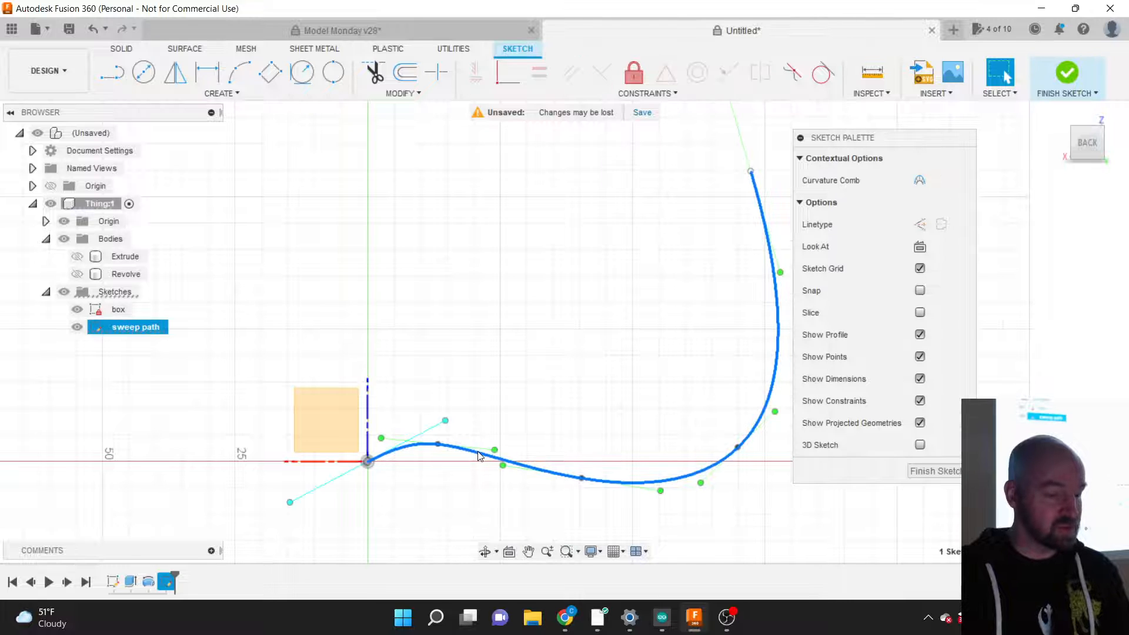
{"action": "left_click", "coordinate": [481, 451]}
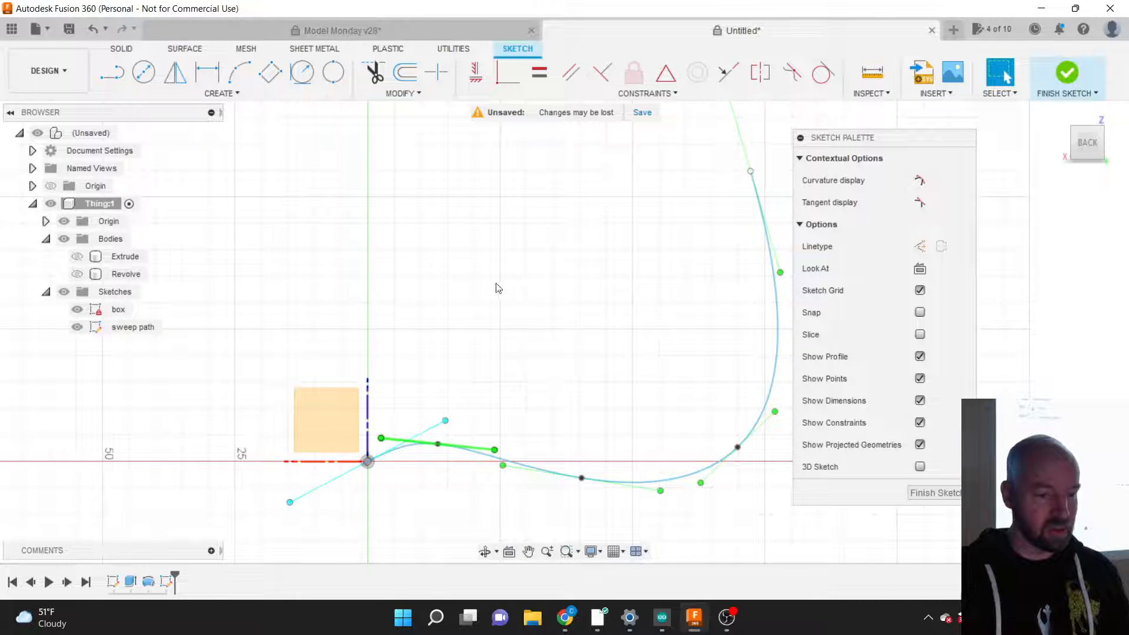
Step: Constrain the right and top tangent handles vertical, undoing the horizontal ones
{"action": "left_click", "coordinate": [617, 97]}
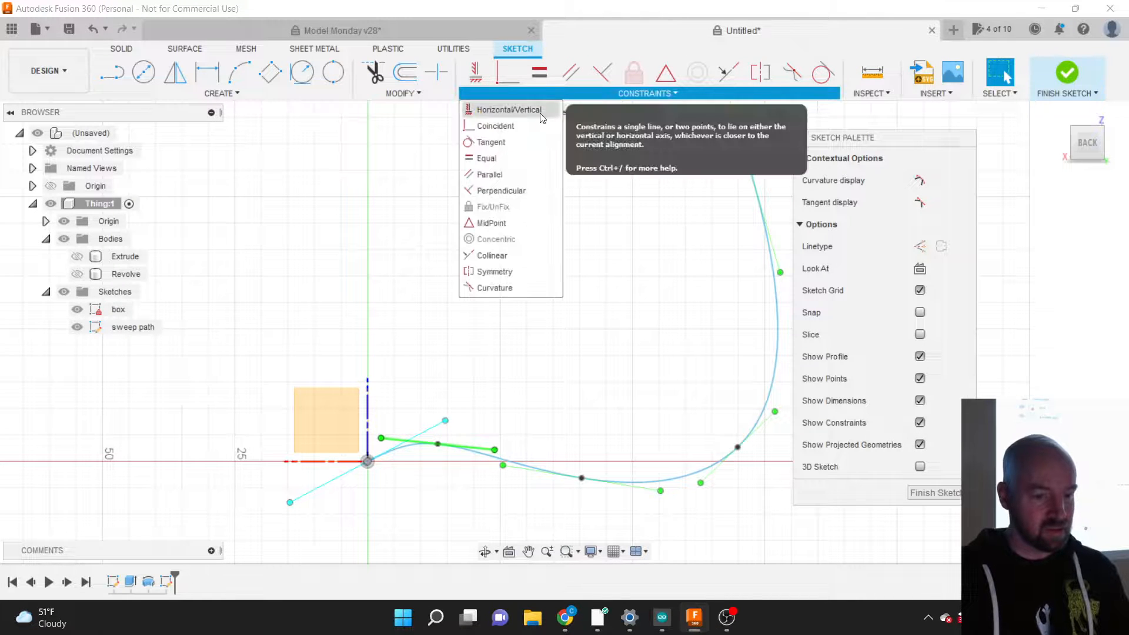
{"action": "left_click", "coordinate": [509, 111]}
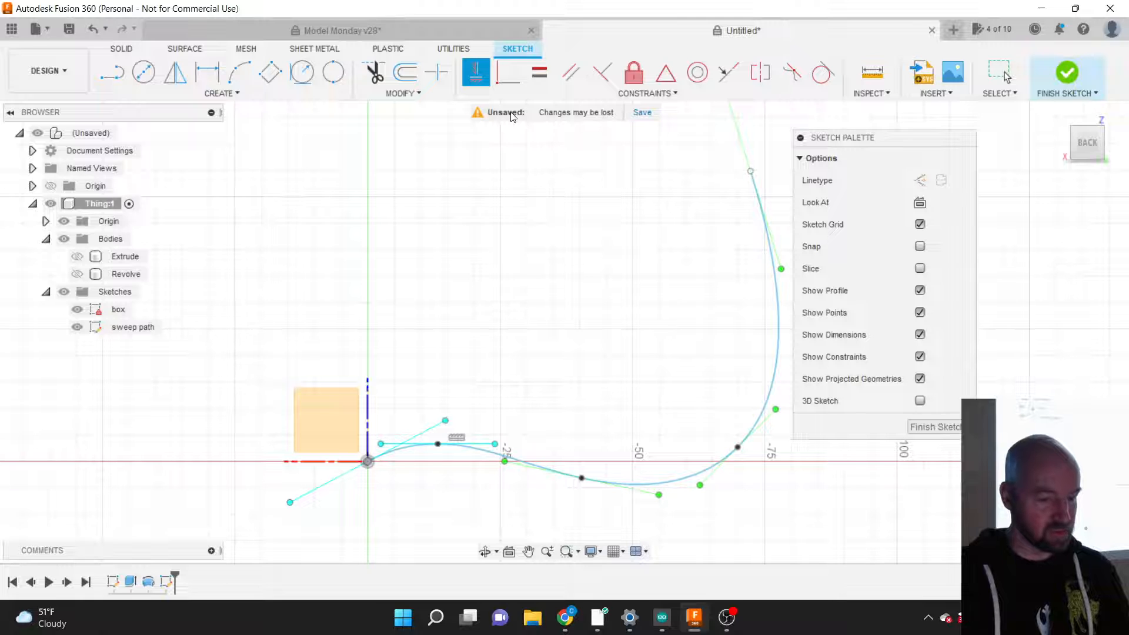
{"action": "scroll", "coordinate": [203, 429], "scroll_direction": "down", "scroll_amount": 1}
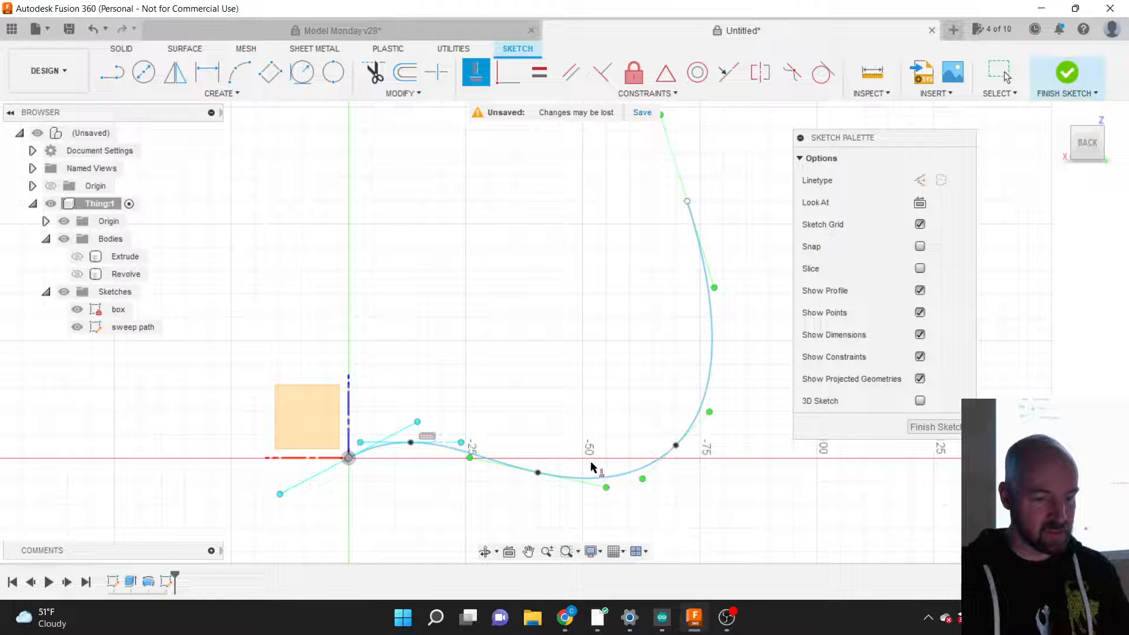
{"action": "left_click", "coordinate": [702, 421]}
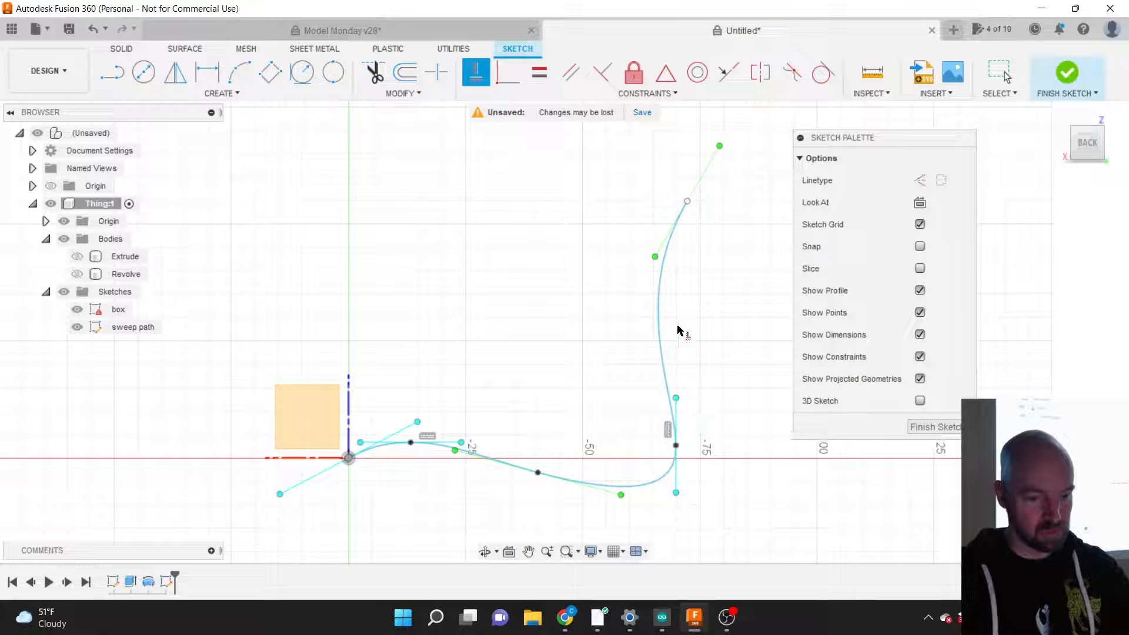
{"action": "left_click", "coordinate": [664, 247]}
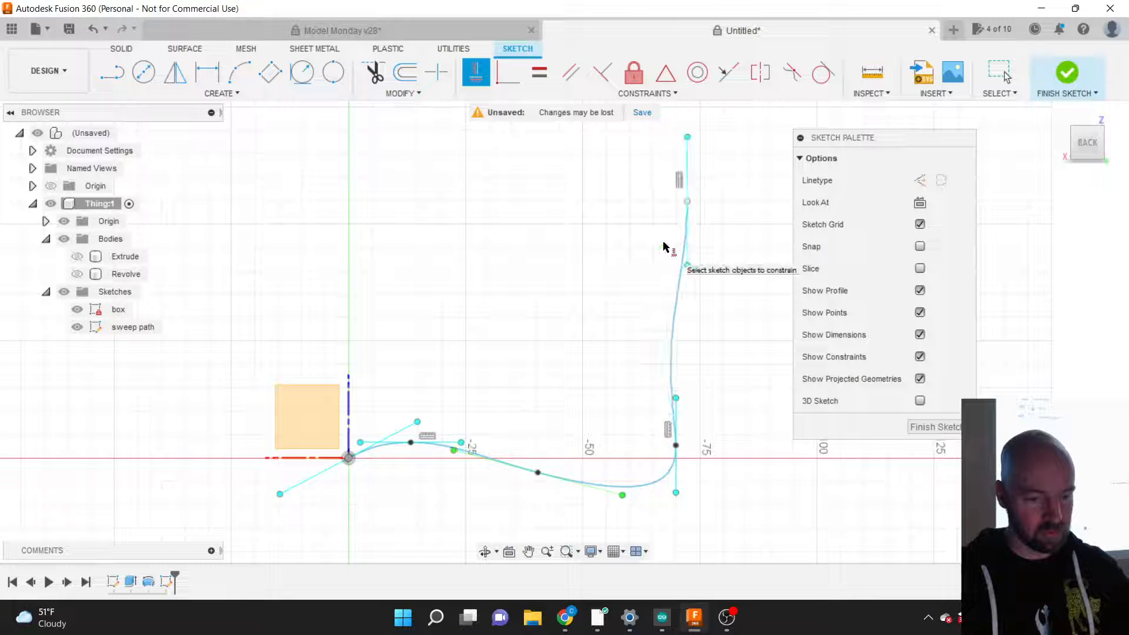
{"action": "left_click", "coordinate": [603, 490]}
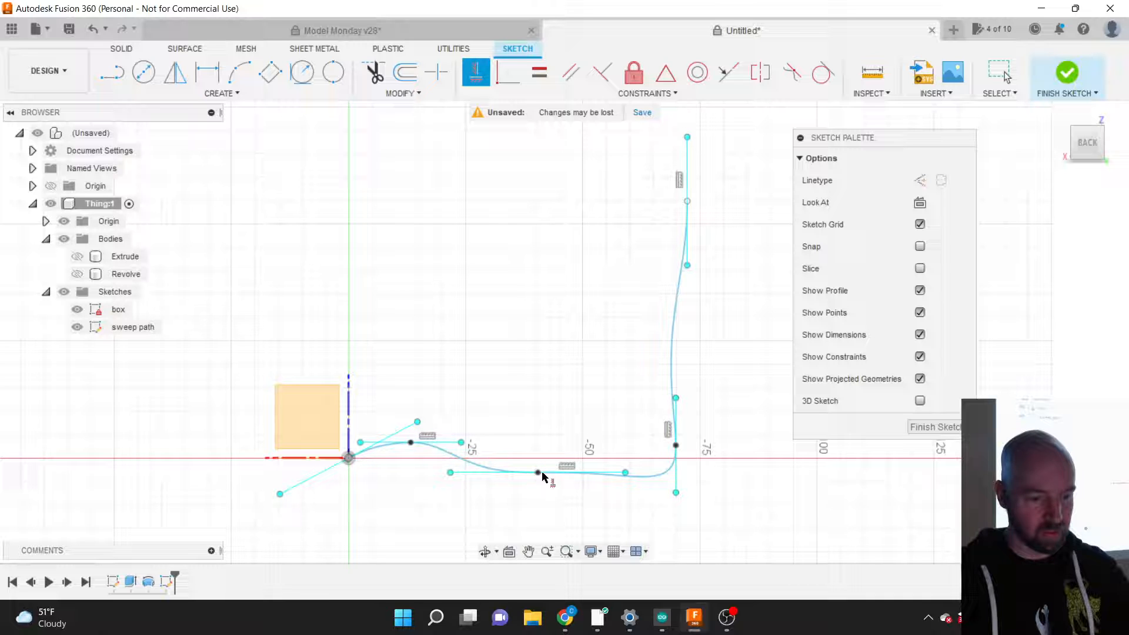
{"action": "left_click", "coordinate": [404, 429]}
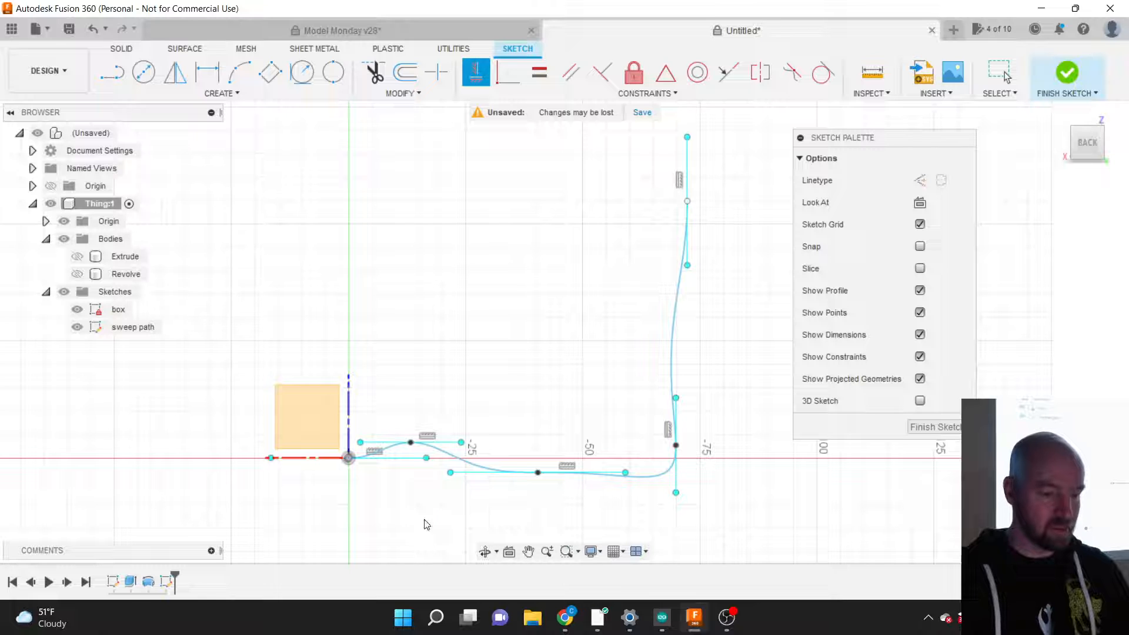
{"action": "key", "text": "Escape"}
{"action": "key", "text": "ctrl+z"}
{"action": "key", "text": "ctrl+z"}
{"action": "key", "text": "ctrl+z"}
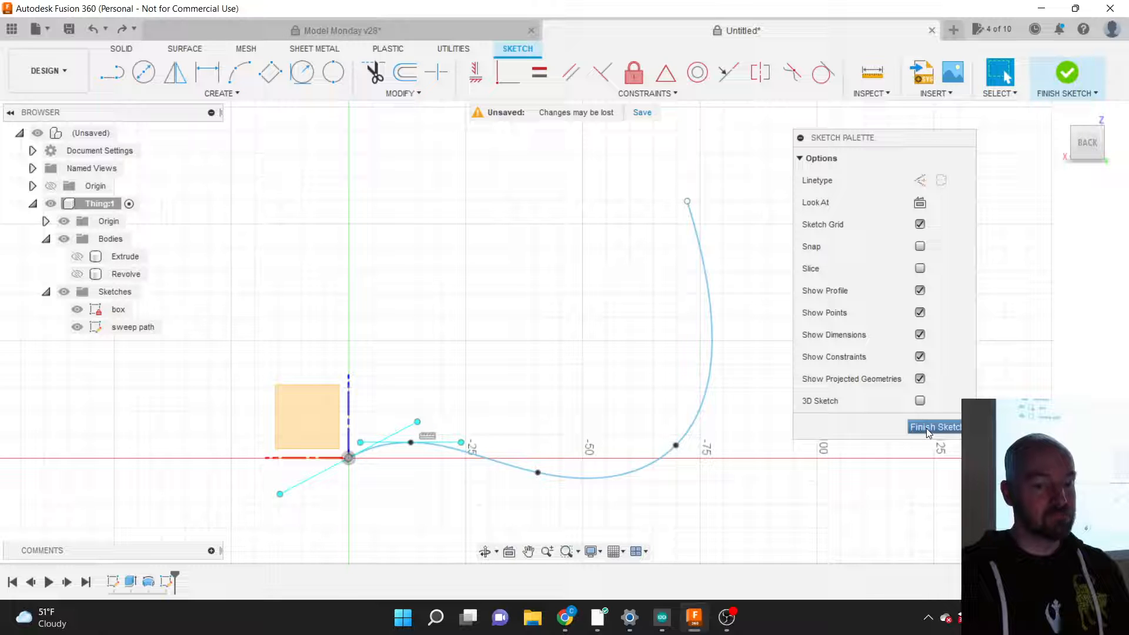
Step: Drag the spline's fit points left and its end point down below the axis, then finish the sketch
{"action": "mouse_move", "coordinate": [565, 327]}
{"action": "middle_mouse_down", "text": "shift"}
{"action": "mouse_move", "coordinate": [618, 358]}
{"action": "mouse_move", "coordinate": [634, 394]}
{"action": "middle_mouse_up", "text": "shift"}
{"action": "scroll", "coordinate": [529, 466], "scroll_direction": "up", "scroll_amount": 4}
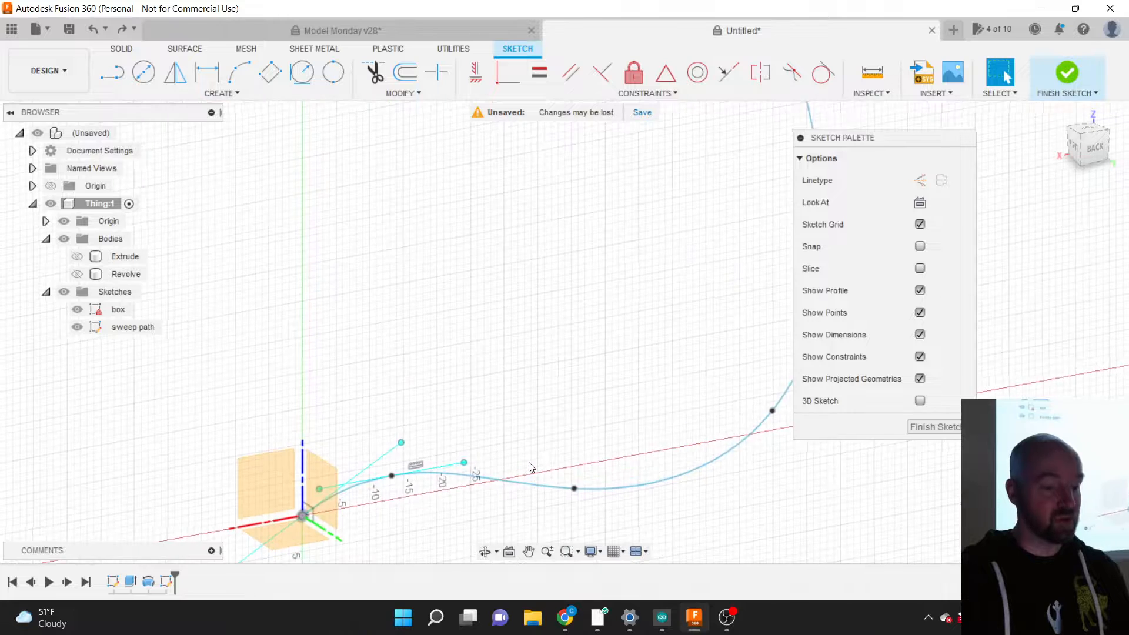
{"action": "scroll", "coordinate": [391, 380], "scroll_direction": "down", "scroll_amount": 4}
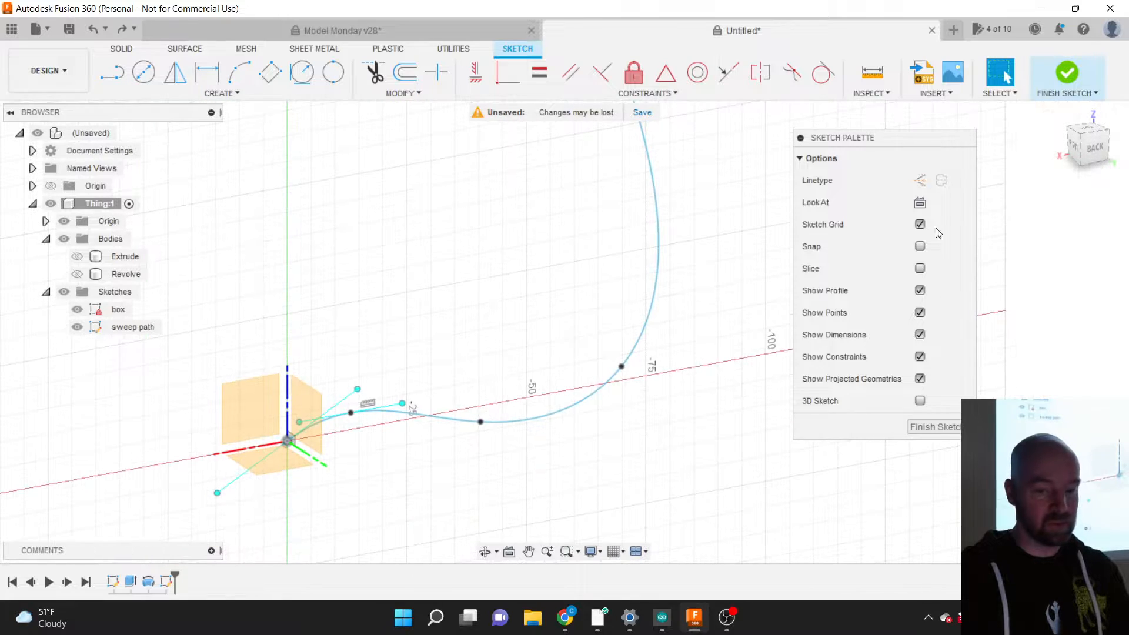
{"action": "left_click", "coordinate": [1089, 151]}
{"action": "scroll", "coordinate": [542, 477], "scroll_direction": "down", "scroll_amount": 3}
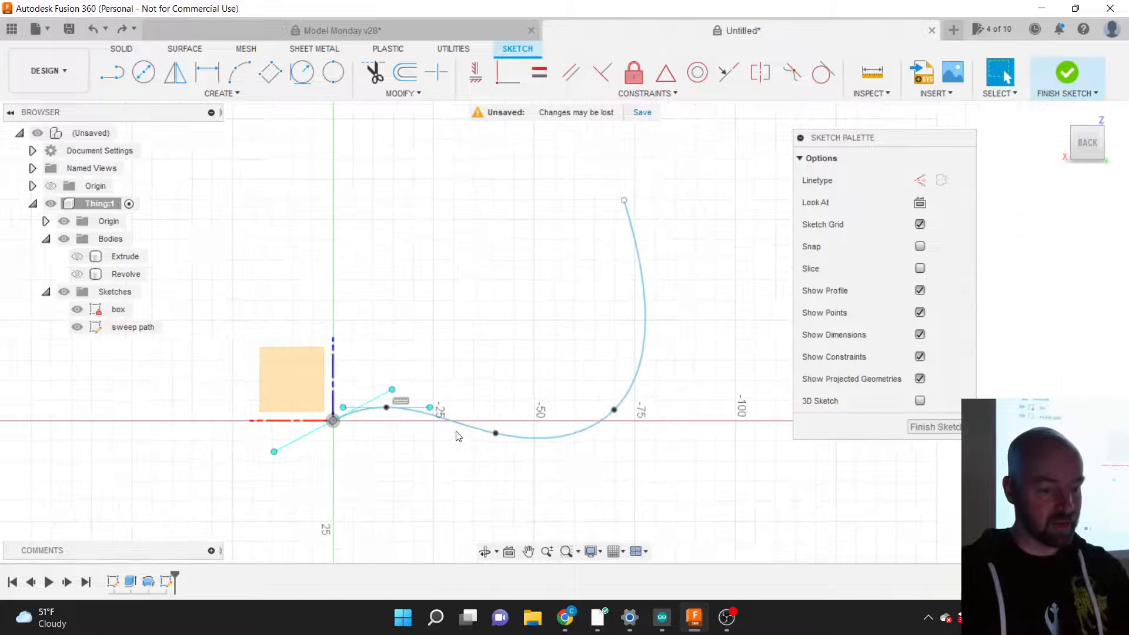
{"action": "scroll", "coordinate": [435, 426], "scroll_direction": "up", "scroll_amount": 2}
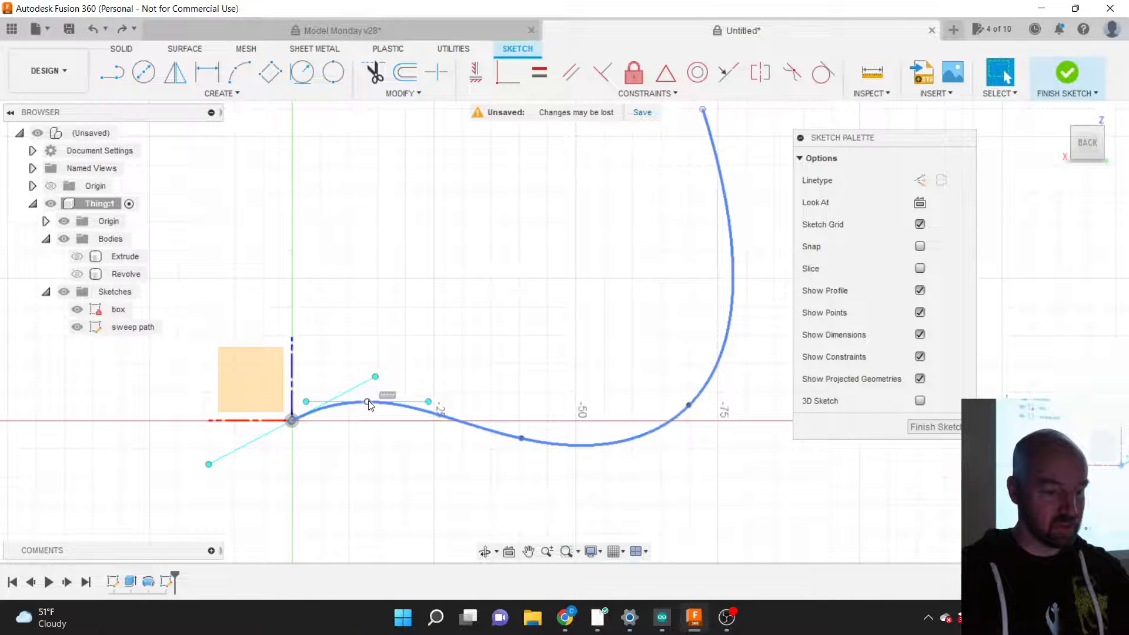
{"action": "left_click_drag", "start_coordinate": [370, 406], "coordinate": [348, 407]}
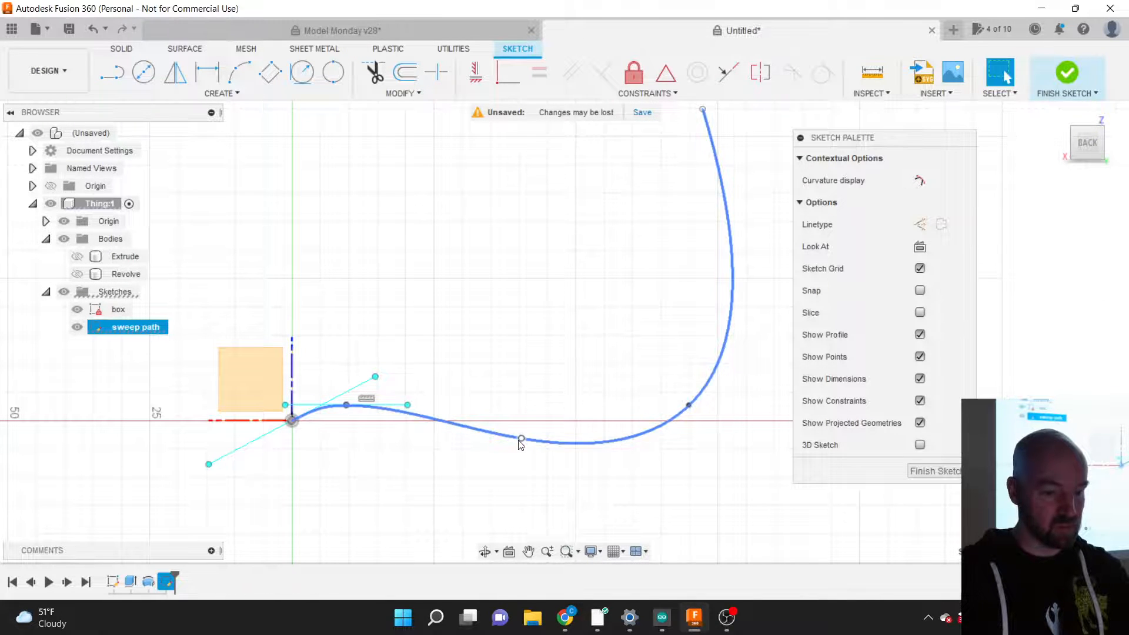
{"action": "left_click_drag", "start_coordinate": [520, 440], "coordinate": [399, 428]}
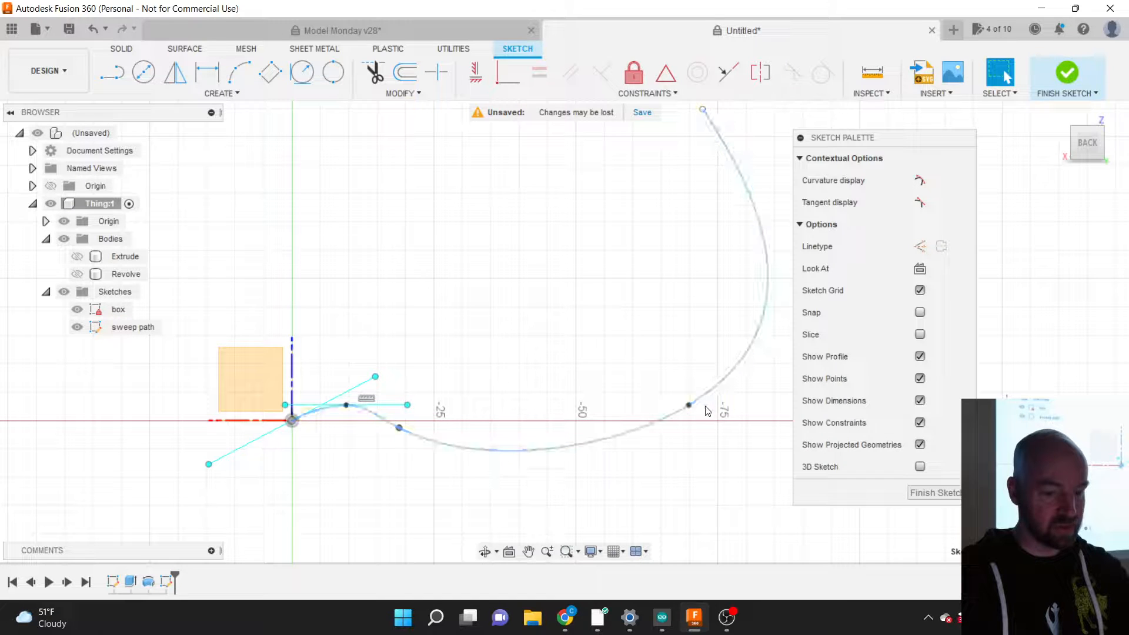
{"action": "left_click_drag", "start_coordinate": [690, 405], "coordinate": [421, 417]}
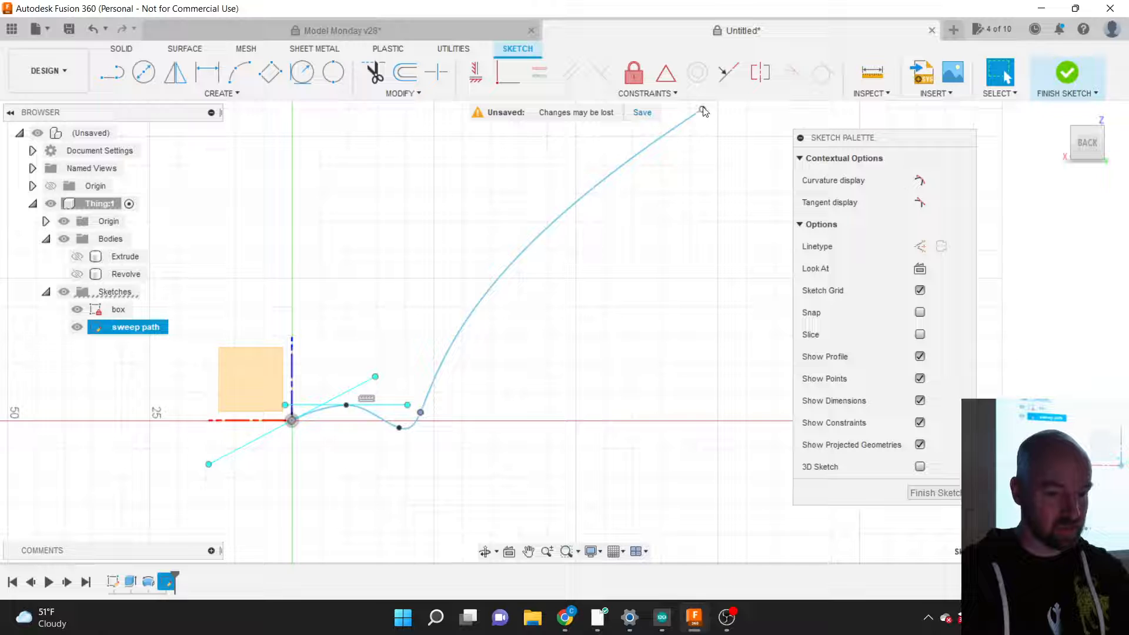
{"action": "left_click_drag", "start_coordinate": [704, 112], "coordinate": [464, 496]}
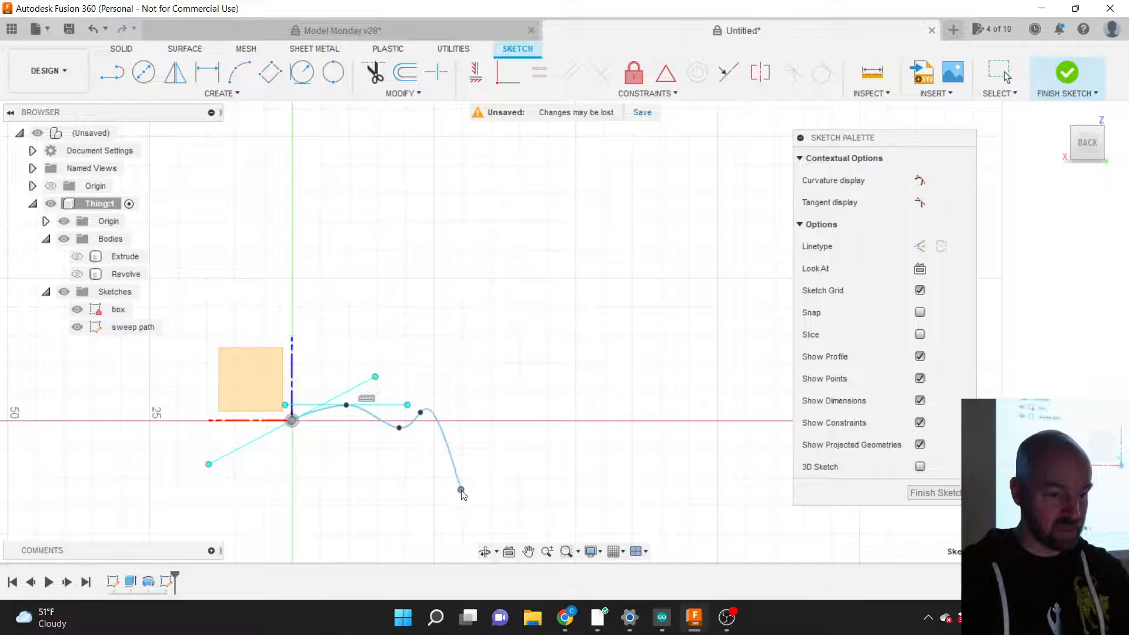
{"action": "left_click", "coordinate": [932, 493]}
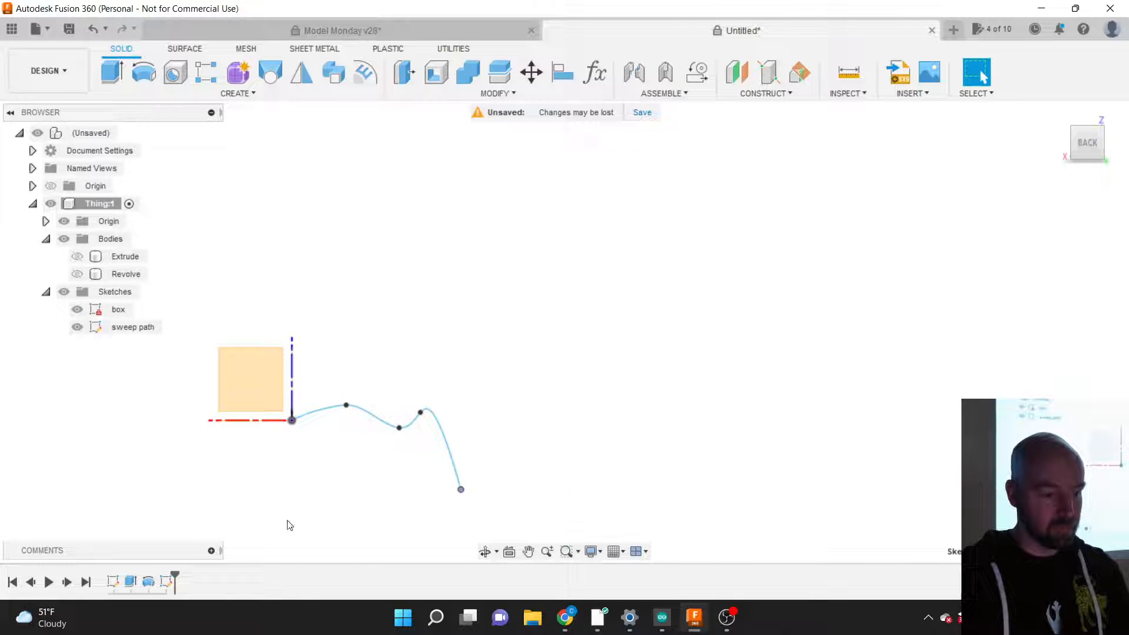
Step: Inspect the Revolve feature's settings and close them unchanged
{"action": "right_click", "coordinate": [147, 581]}
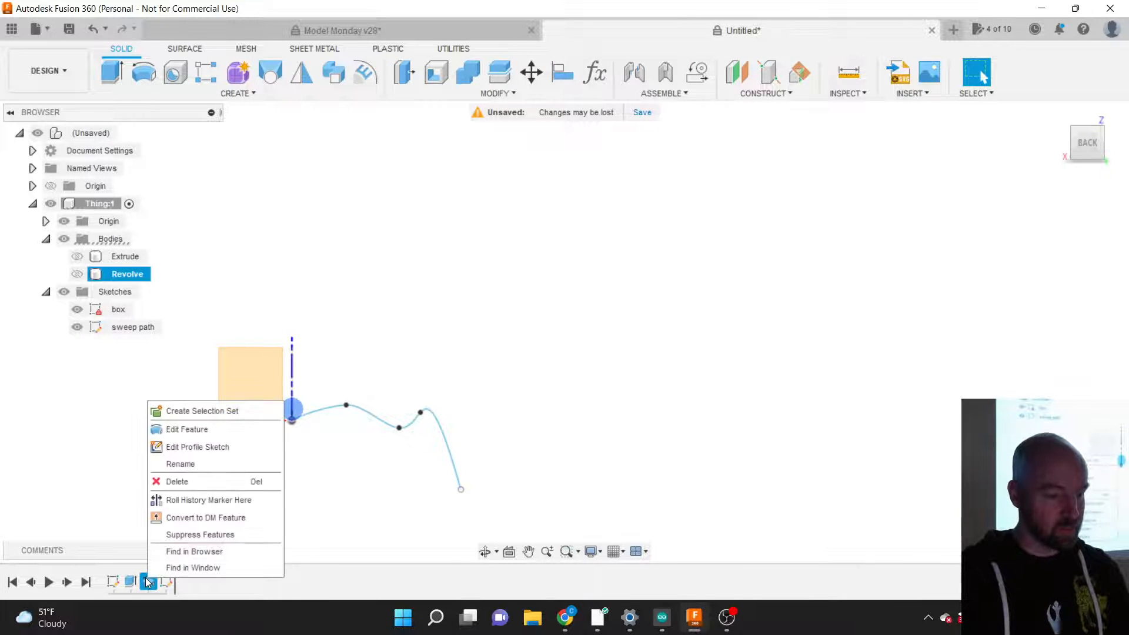
{"action": "left_click", "coordinate": [184, 434]}
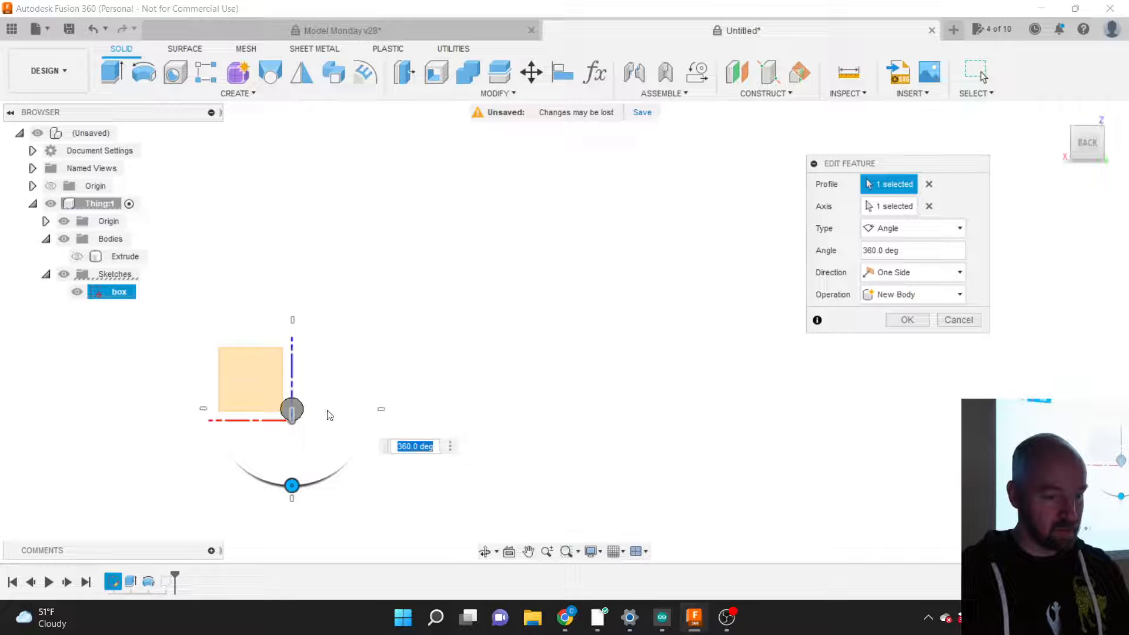
{"action": "left_click", "coordinate": [956, 322]}
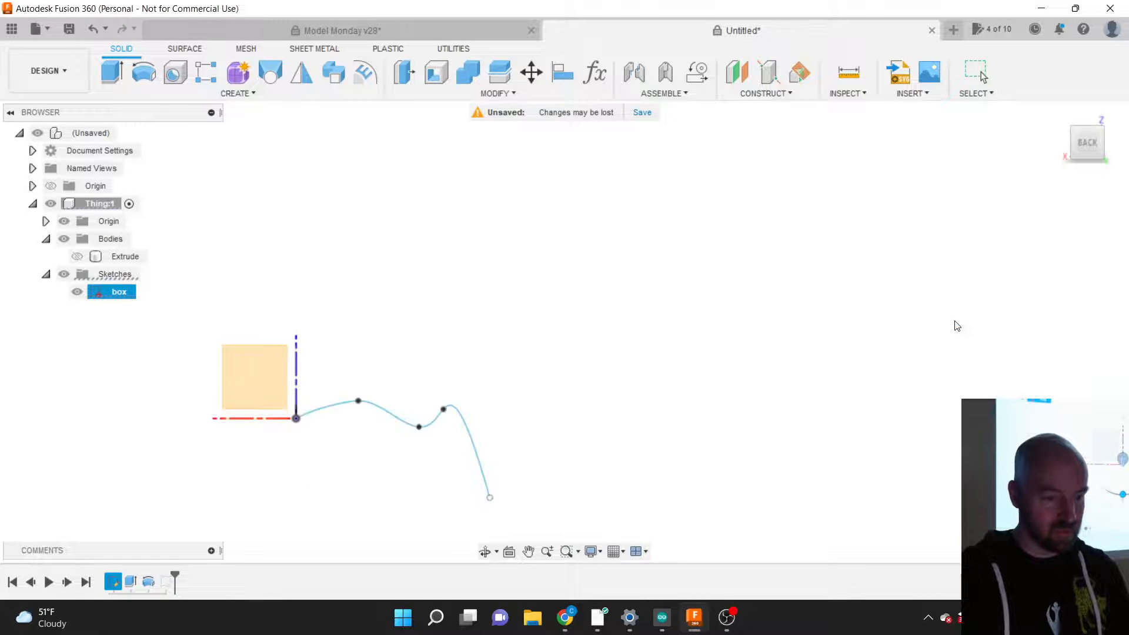
{"action": "left_click", "coordinate": [249, 93]}
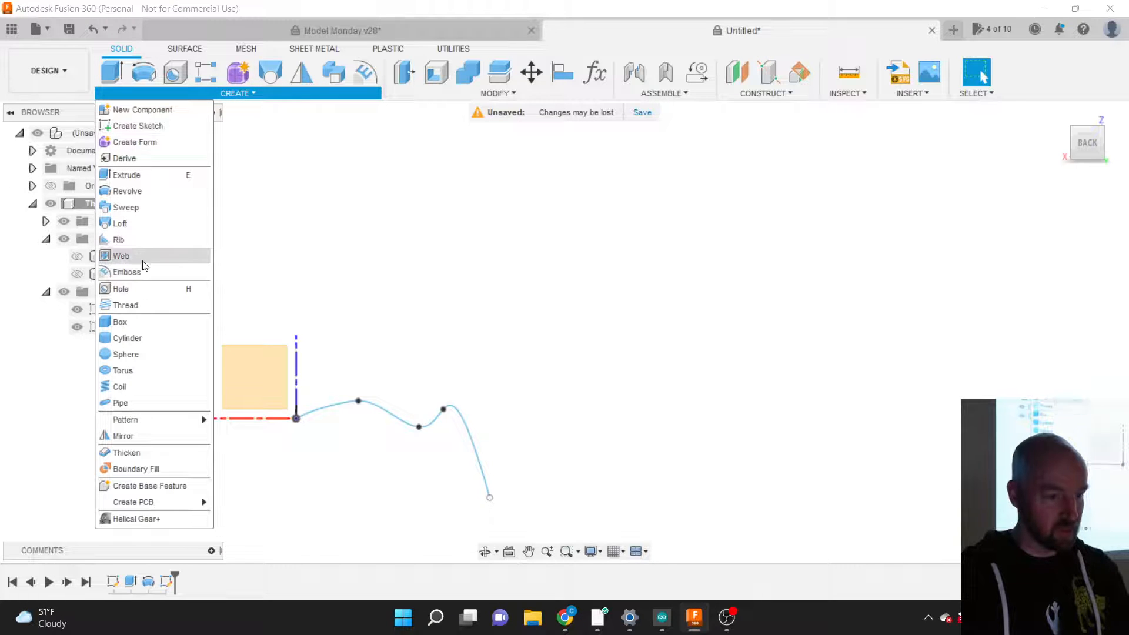
{"action": "key", "text": "Escape"}
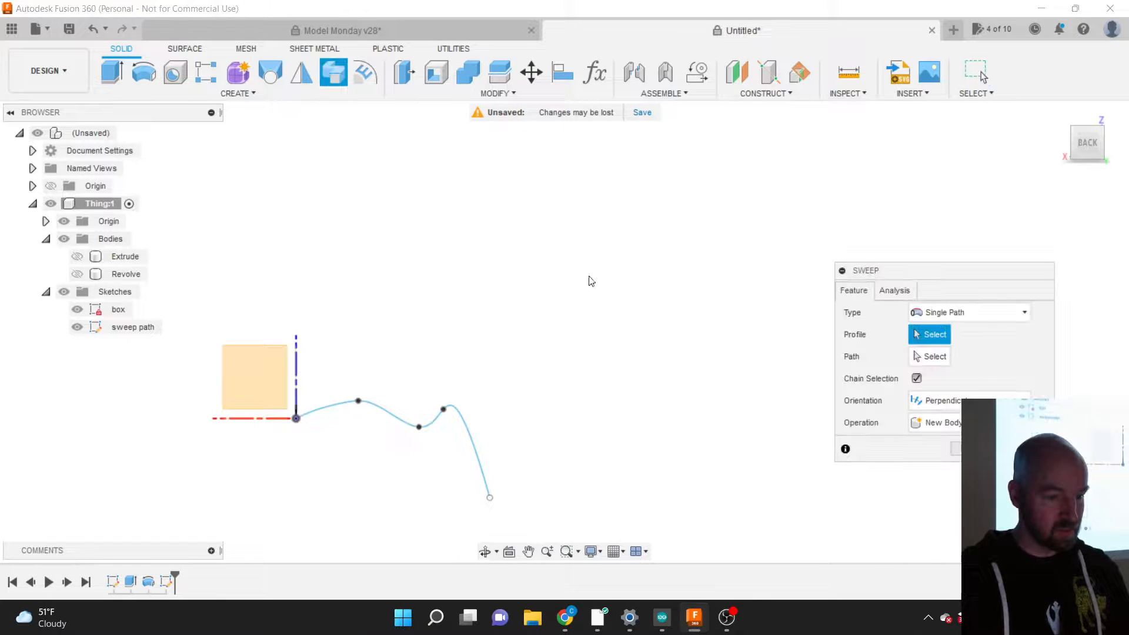
Step: Sweep the box sketch profile along the wavy sweep path to create Body3
{"action": "middle_click_drag", "start_coordinate": [1112, 139], "coordinate": [1120, 141], "text": "shift"}
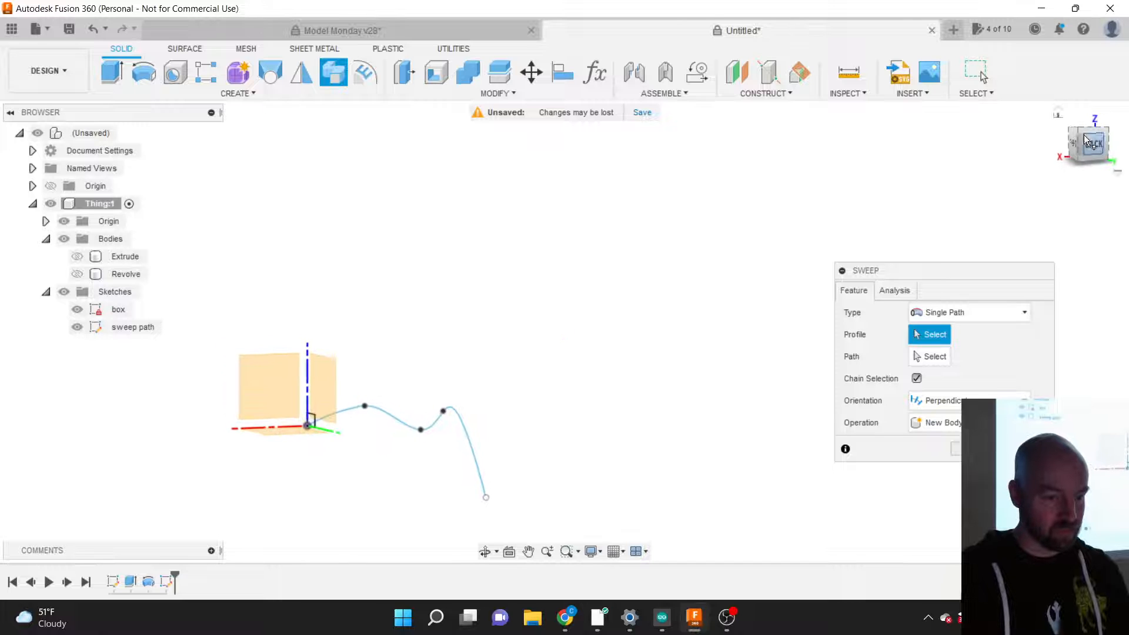
{"action": "scroll", "coordinate": [332, 419], "scroll_direction": "up", "scroll_amount": 5}
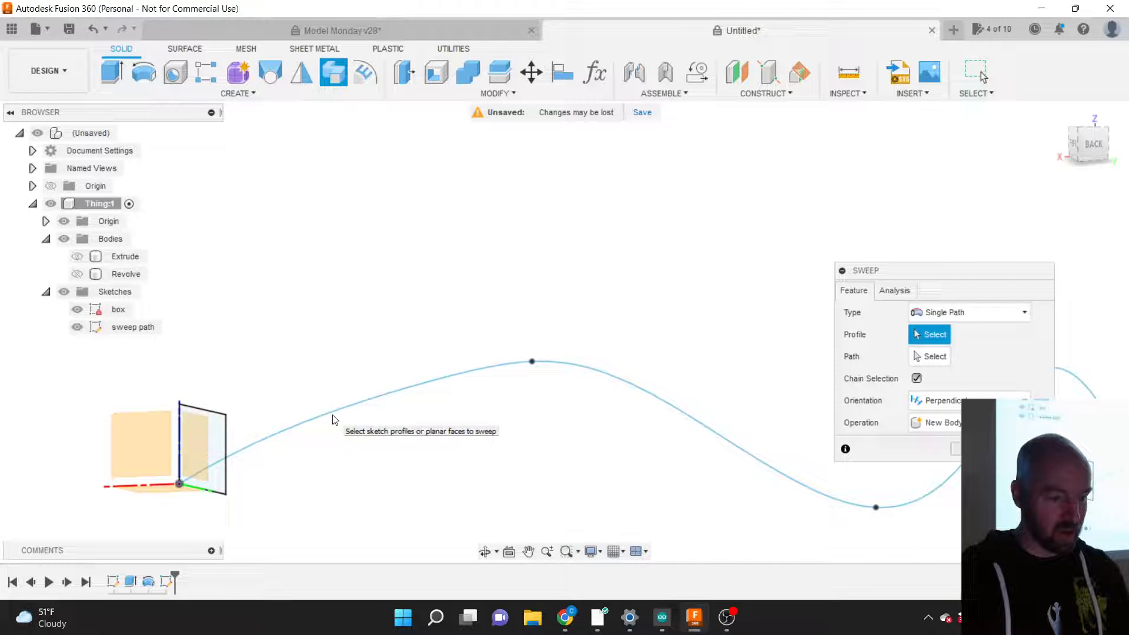
{"action": "left_click", "coordinate": [217, 446]}
{"action": "middle_click_drag", "start_coordinate": [218, 447], "coordinate": [146, 417], "text": "shift"}
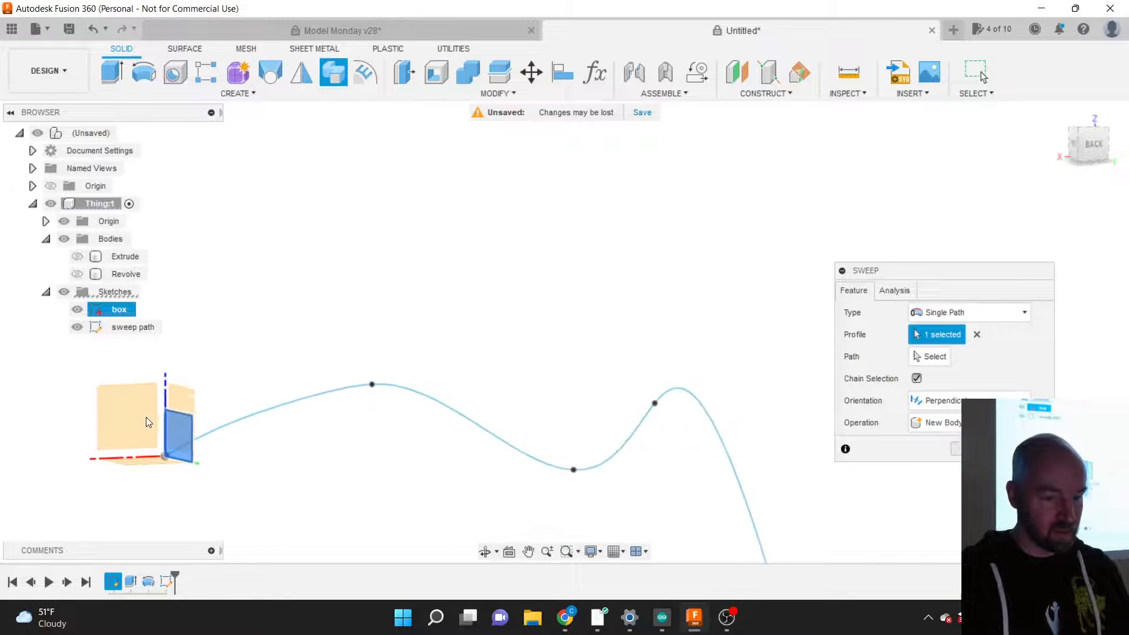
{"action": "left_click", "coordinate": [941, 352]}
{"action": "left_click", "coordinate": [431, 406]}
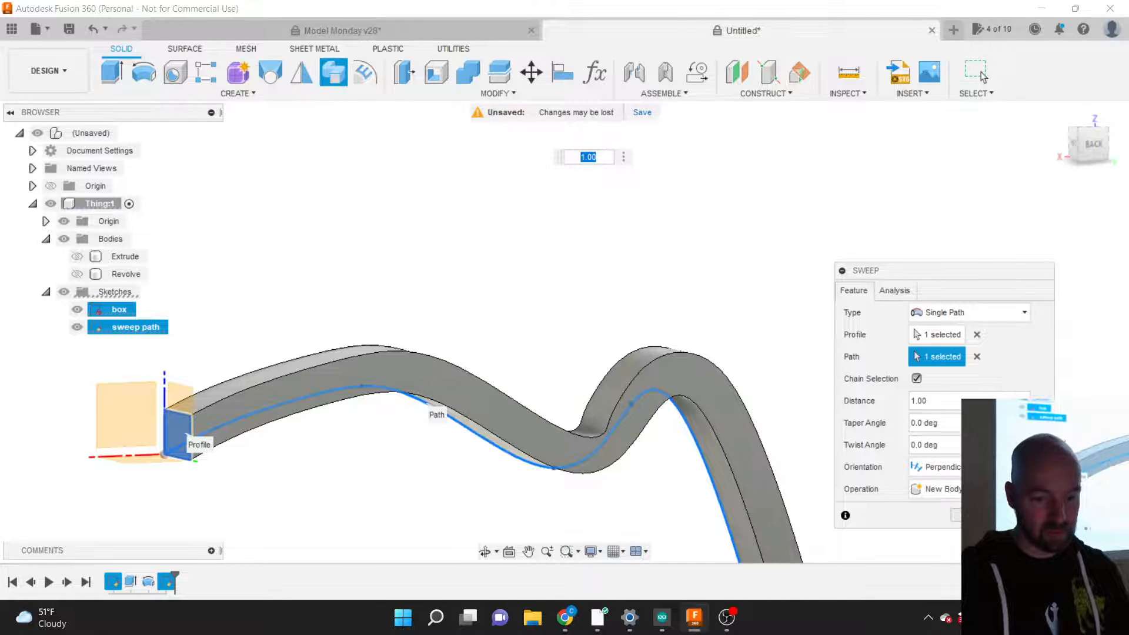
{"action": "key", "text": "Return"}
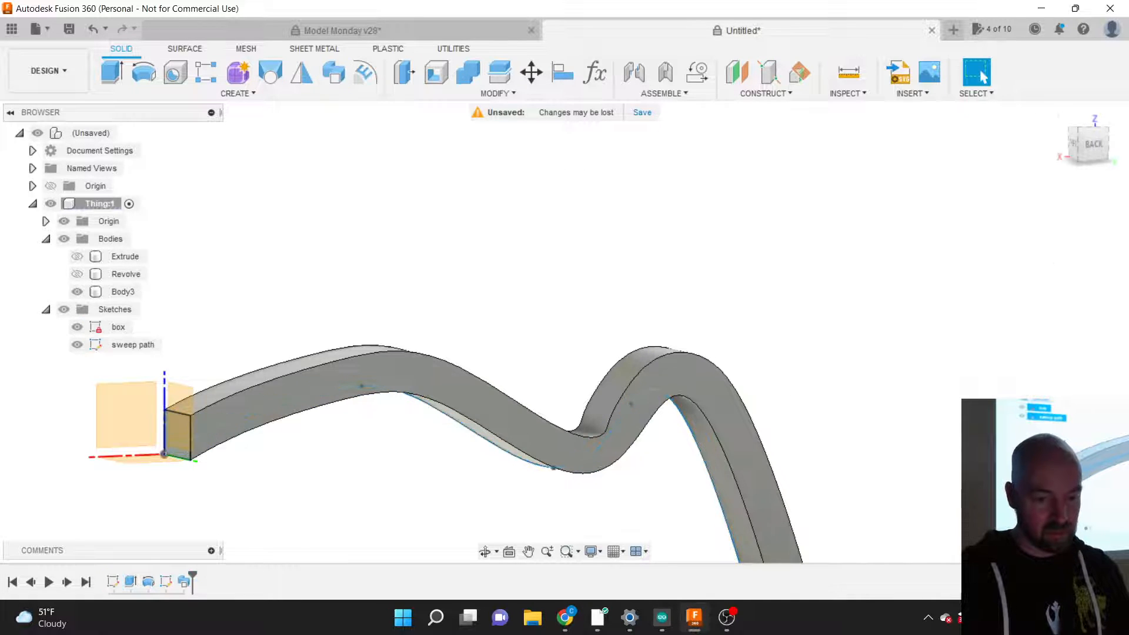
Step: Viewed from the back, drag the sweep path's spline fit points to reshape its hook
{"action": "left_click", "coordinate": [1092, 144]}
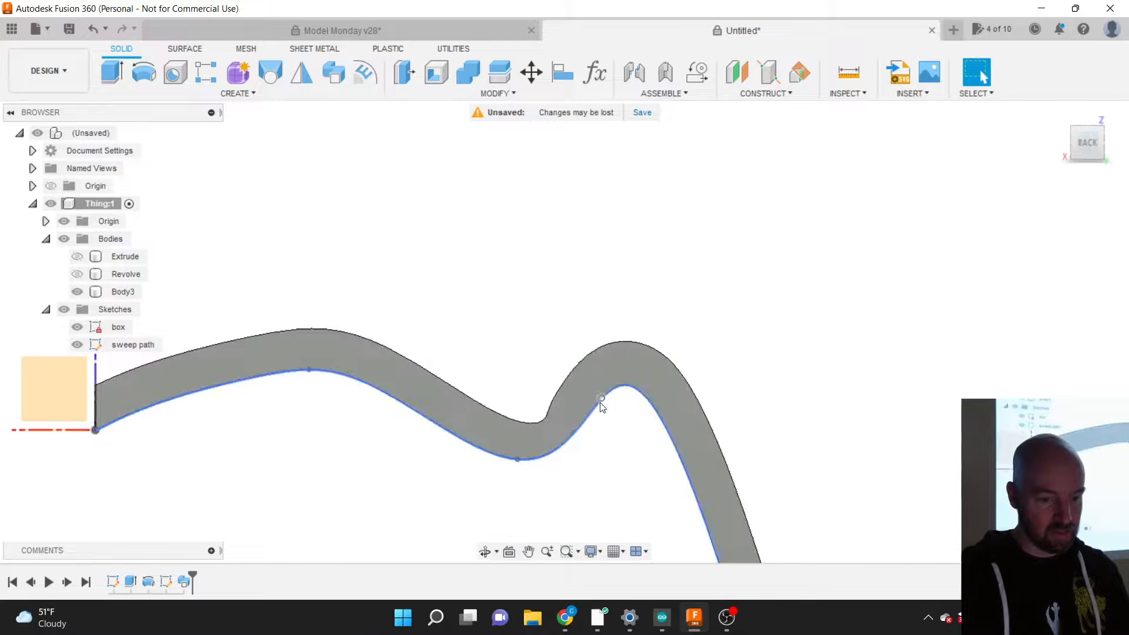
{"action": "left_click", "coordinate": [578, 399]}
{"action": "left_click_drag", "start_coordinate": [578, 395], "coordinate": [550, 387]}
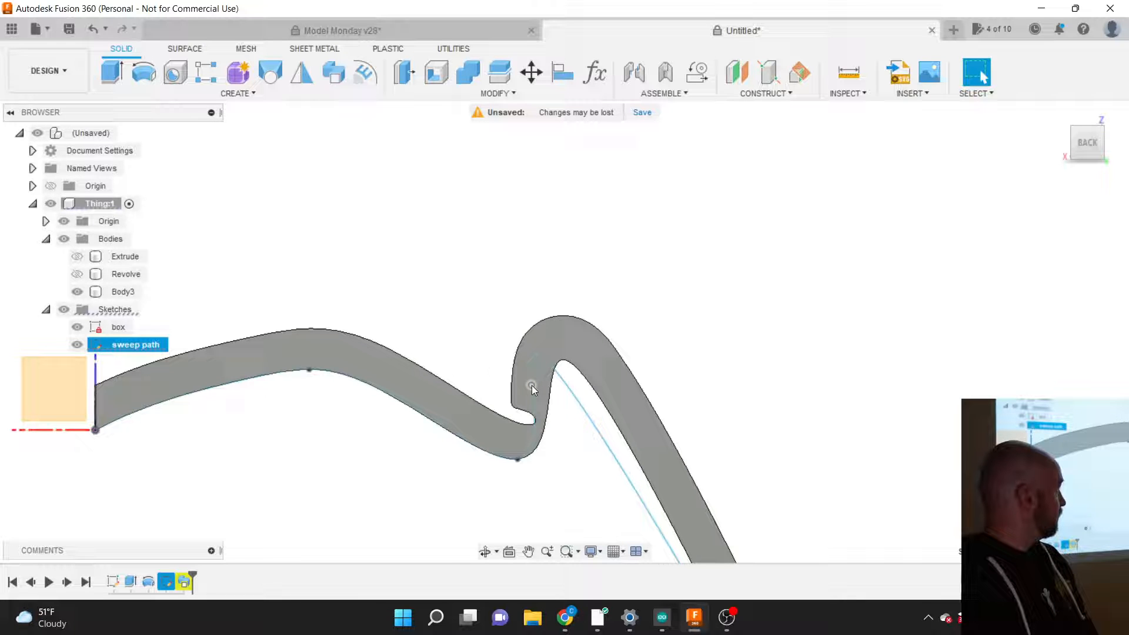
{"action": "left_click_drag", "start_coordinate": [532, 386], "coordinate": [521, 386]}
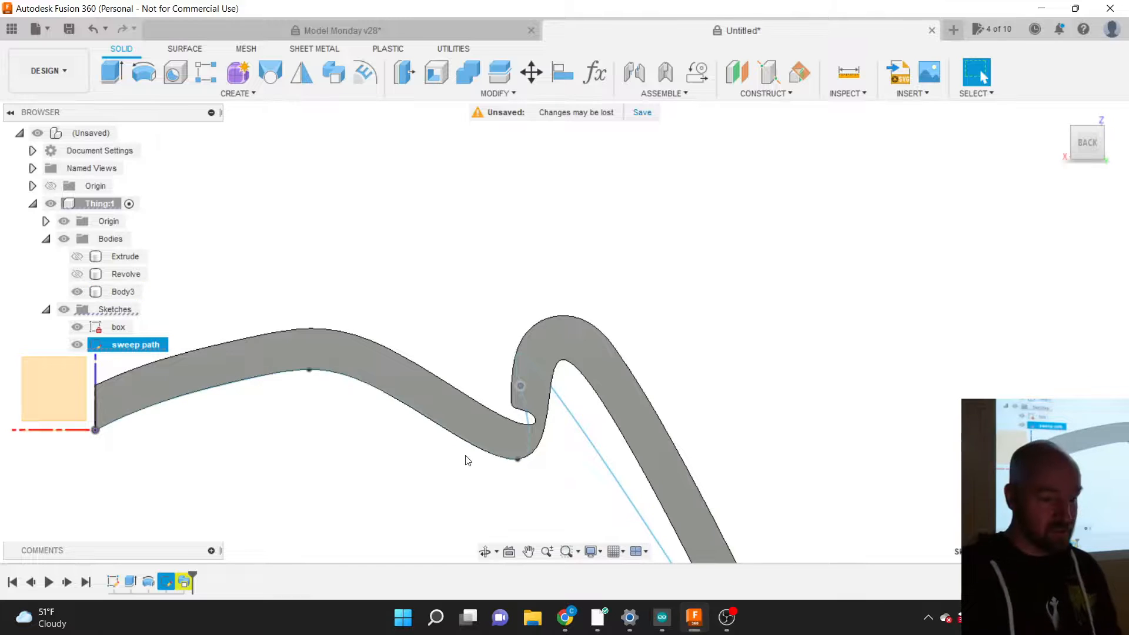
{"action": "left_click", "coordinate": [183, 583]}
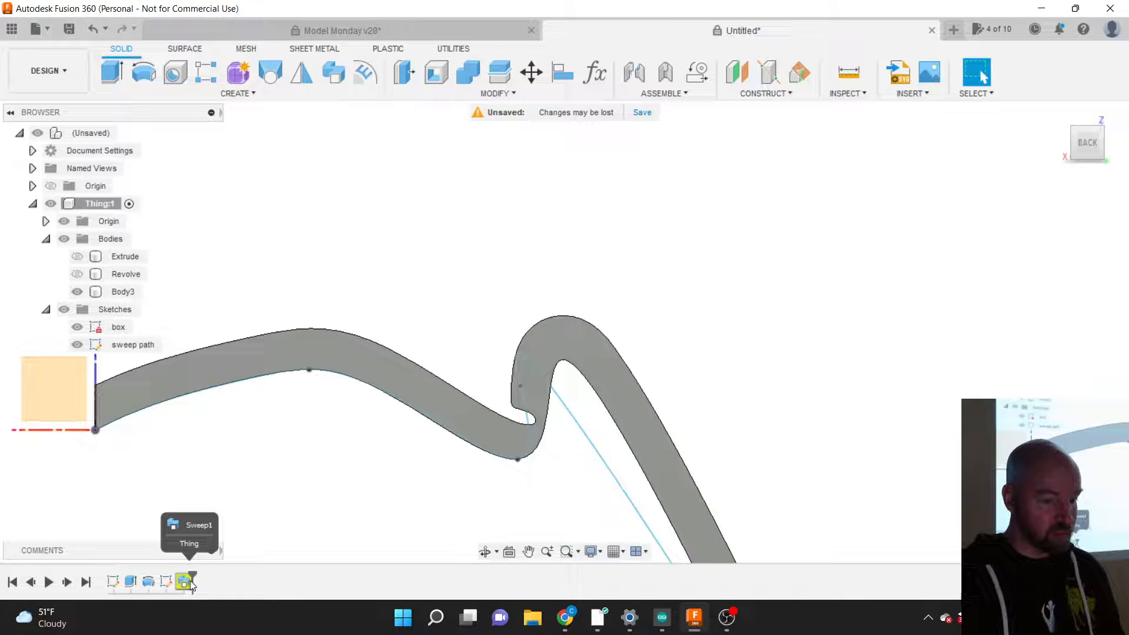
{"action": "left_click", "coordinate": [554, 383]}
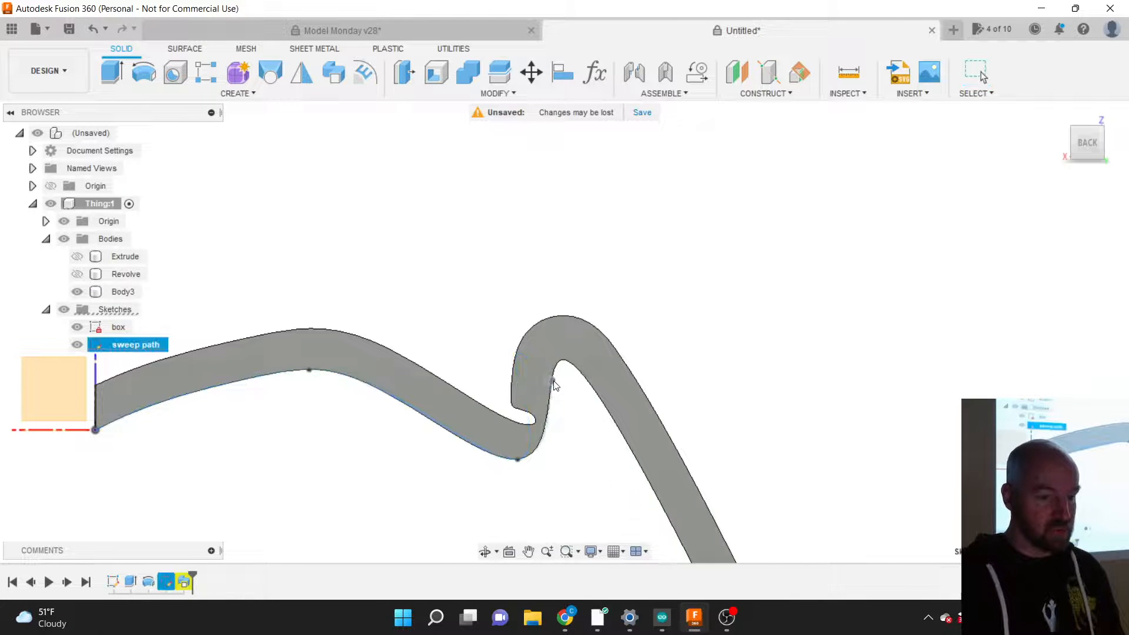
{"action": "left_click_drag", "start_coordinate": [554, 382], "coordinate": [638, 389]}
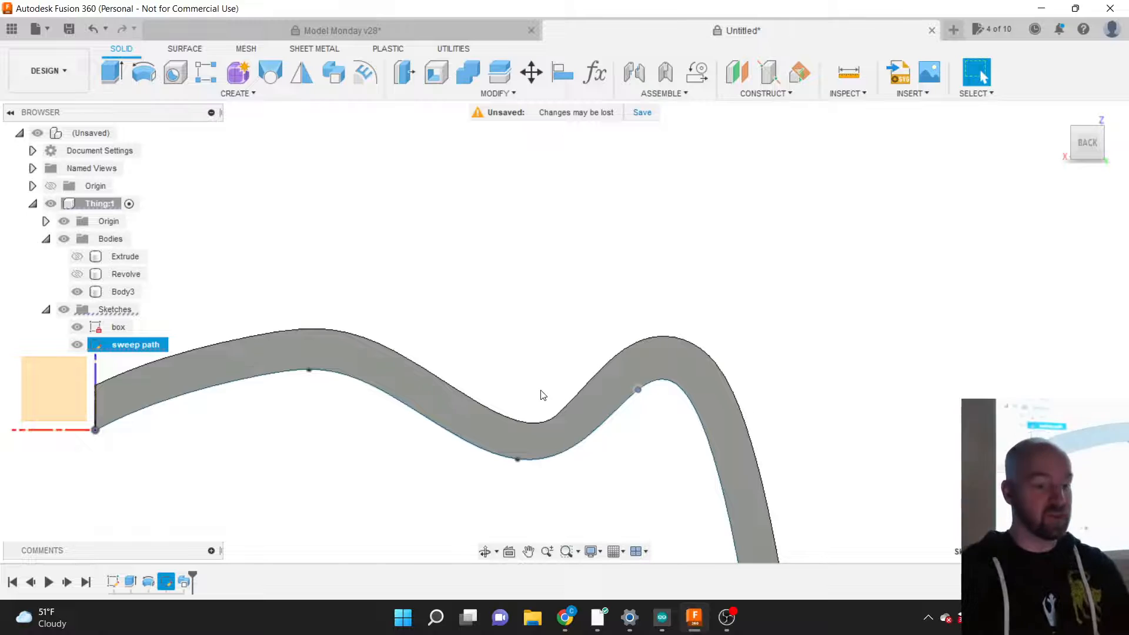
{"action": "left_click", "coordinate": [536, 354]}
{"action": "scroll", "coordinate": [543, 338], "scroll_direction": "down", "scroll_amount": 1}
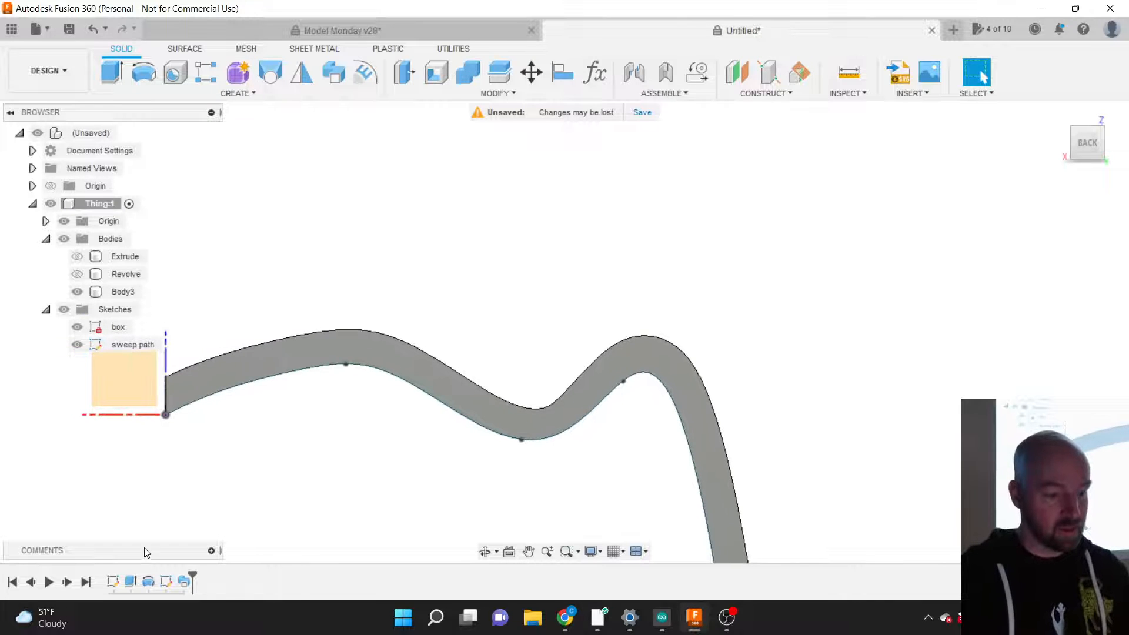
{"action": "left_click", "coordinate": [168, 580]}
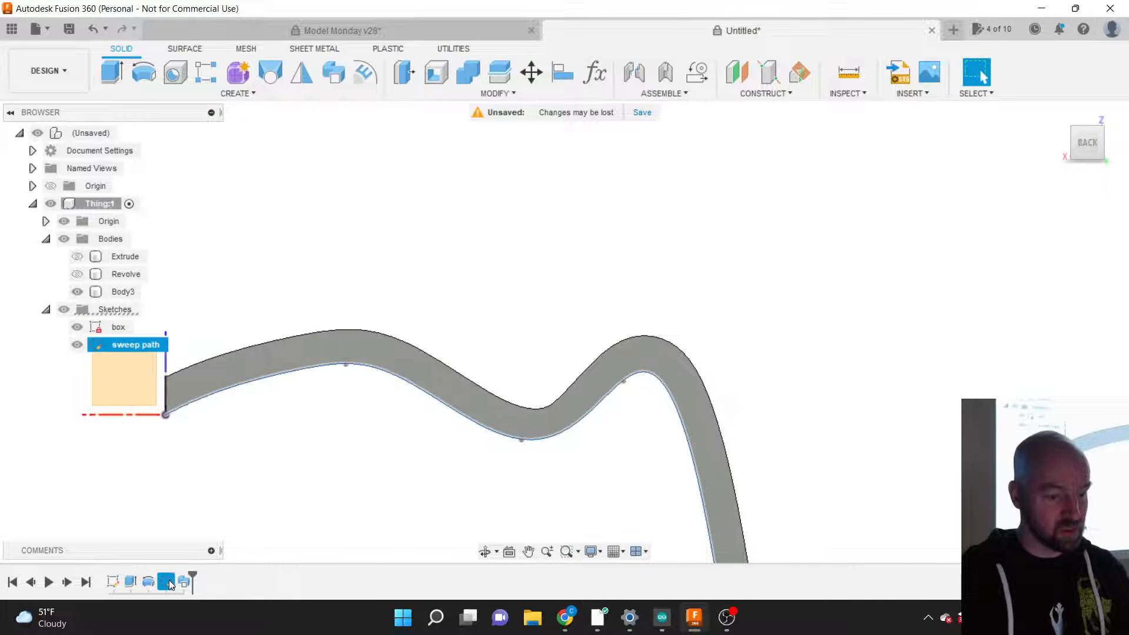
Step: Replace the sweep path's wavy spline with a horizontal and a vertical line from the origin
{"action": "right_click", "coordinate": [169, 580]}
{"action": "left_click", "coordinate": [199, 438]}
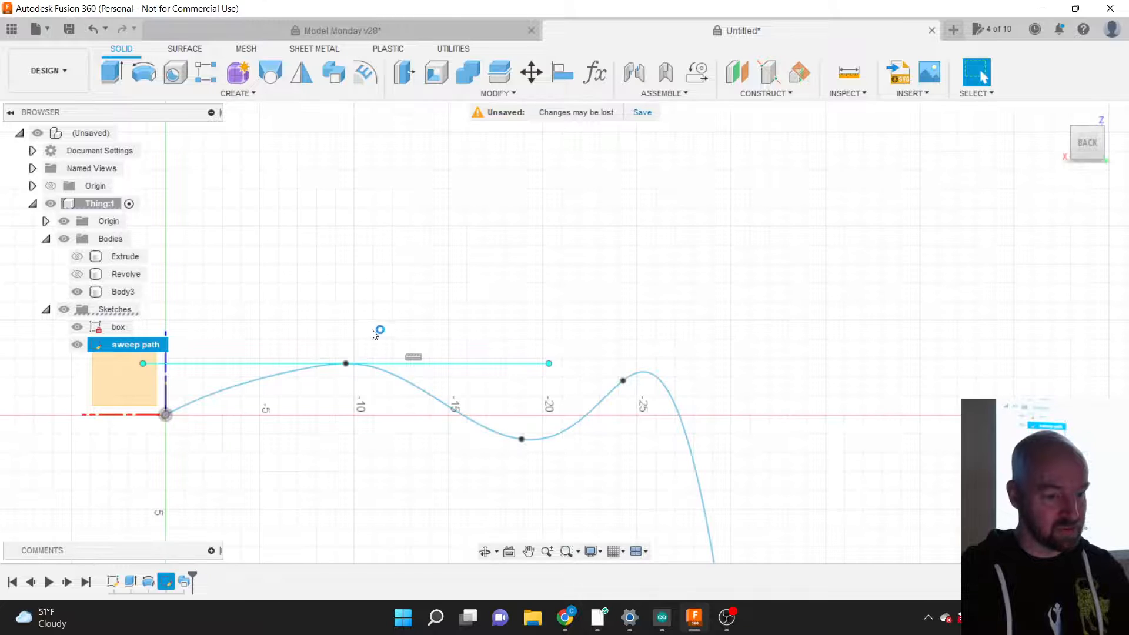
{"action": "key", "text": "Delete"}
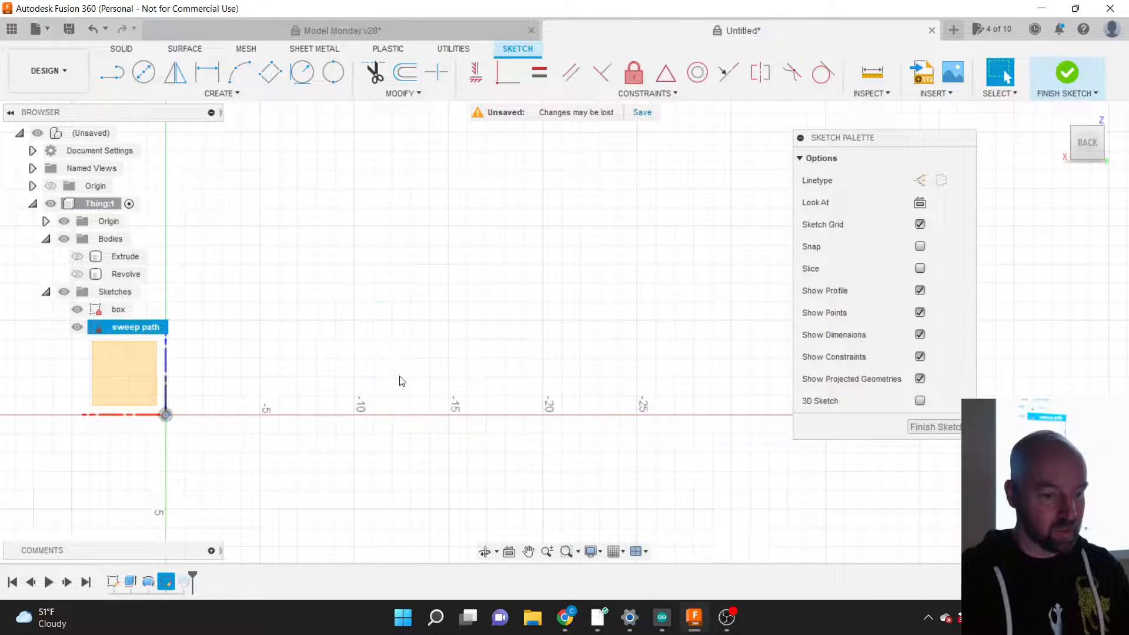
{"action": "key", "text": "l"}
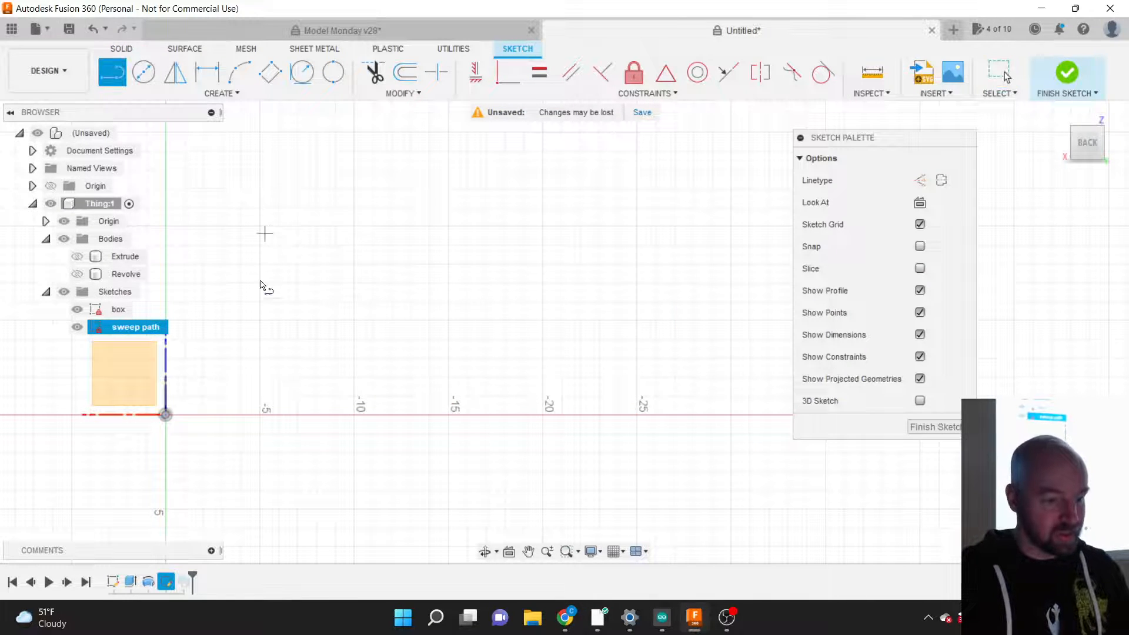
{"action": "left_click", "coordinate": [167, 415]}
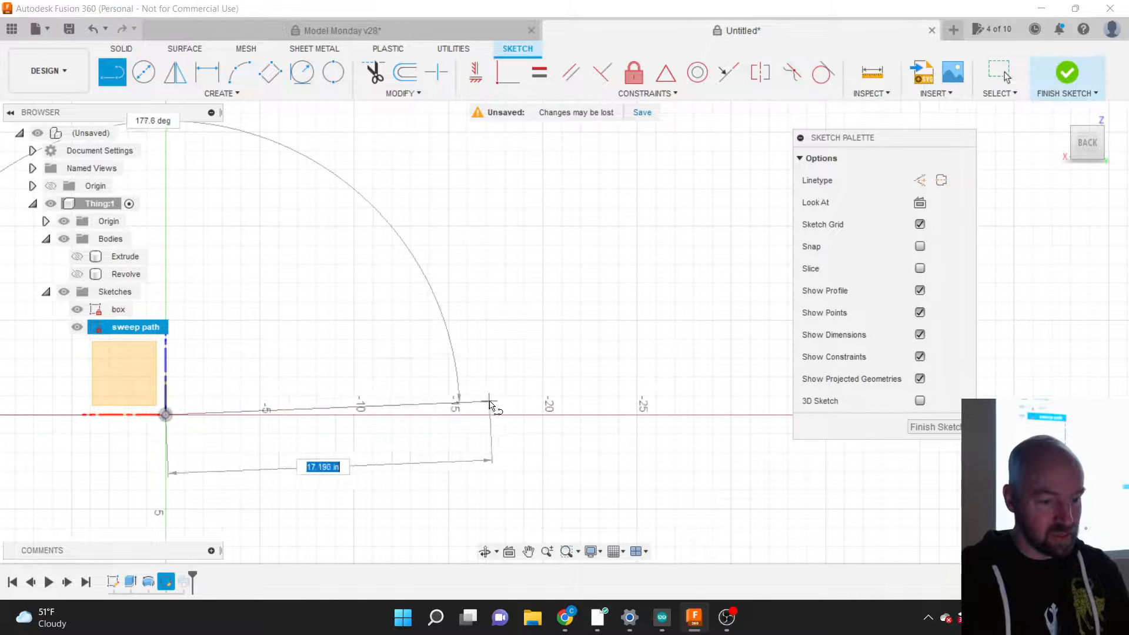
{"action": "left_click", "coordinate": [537, 416]}
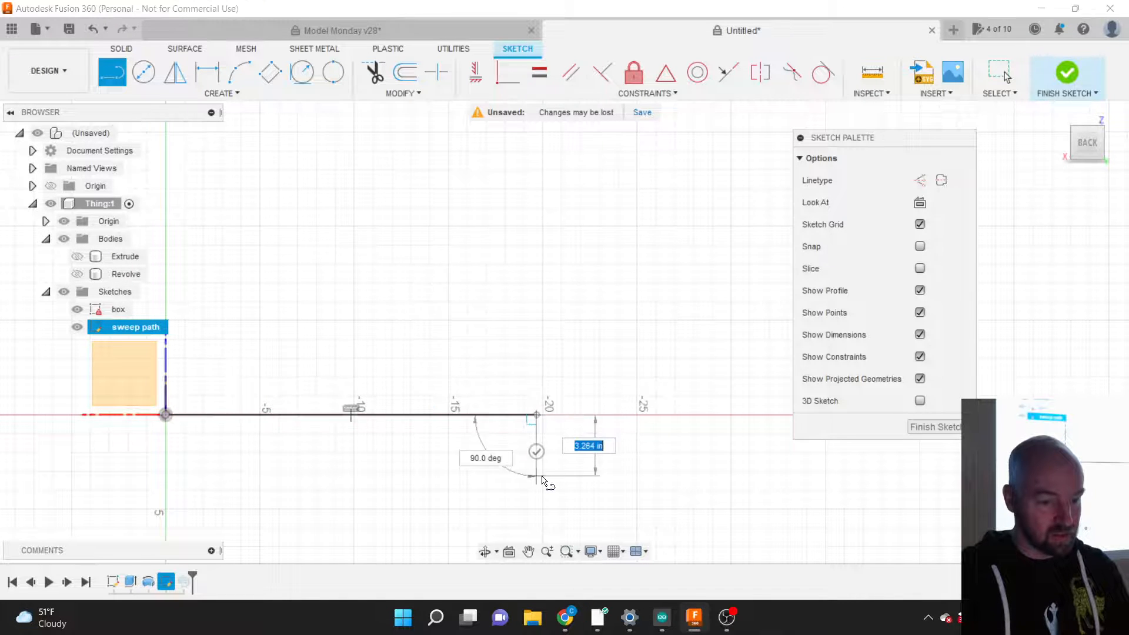
{"action": "left_click", "coordinate": [536, 172]}
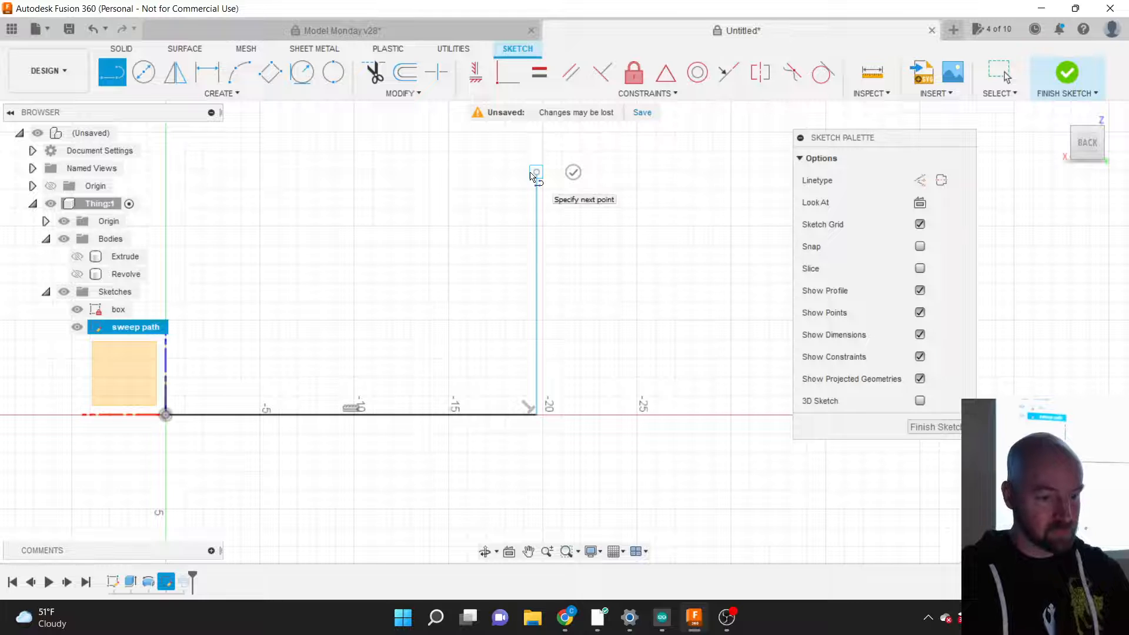
{"action": "left_click", "coordinate": [573, 173]}
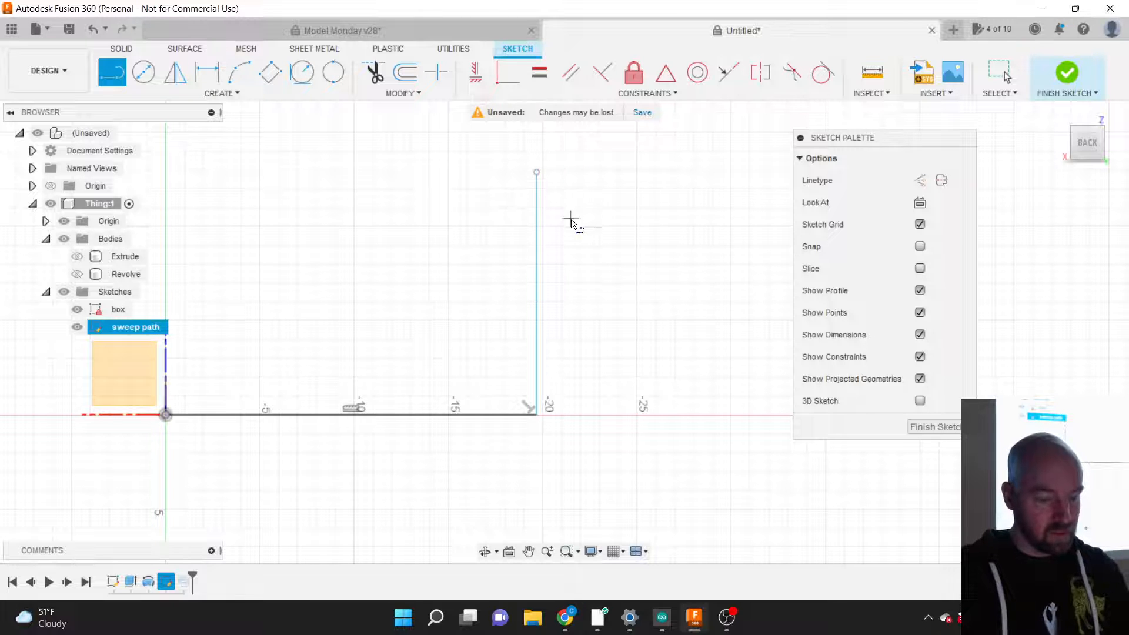
Step: Dimension both path lines to 12 and finish the sketch
{"action": "key", "text": "d"}
{"action": "left_click", "coordinate": [536, 269]}
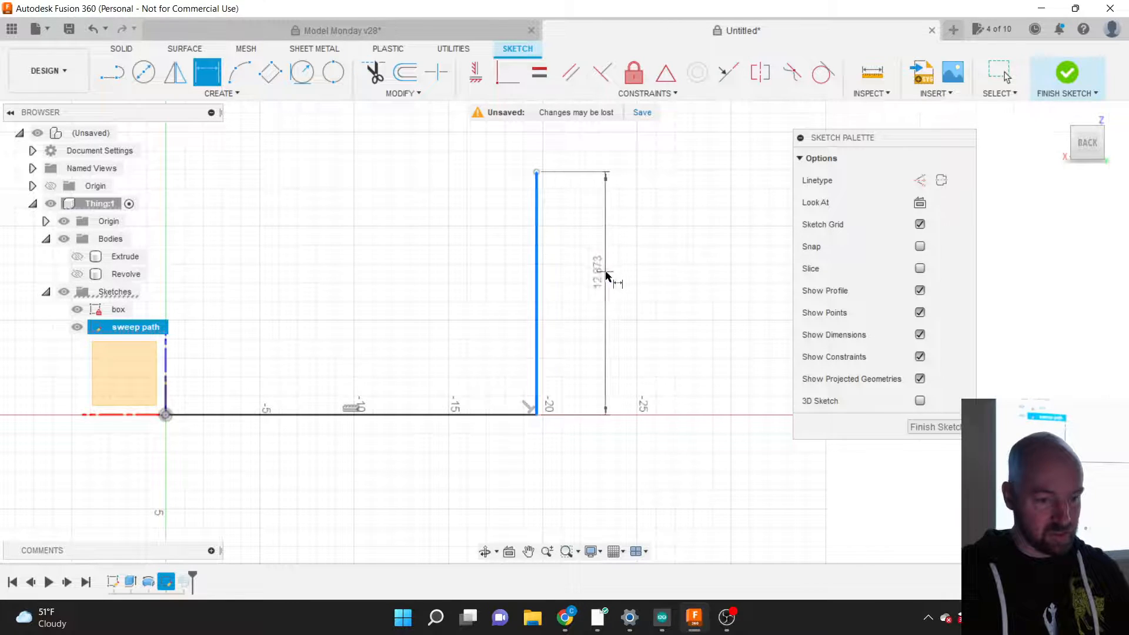
{"action": "left_click", "coordinate": [606, 271]}
{"action": "type", "text": "12"}
{"action": "key", "text": "Return"}
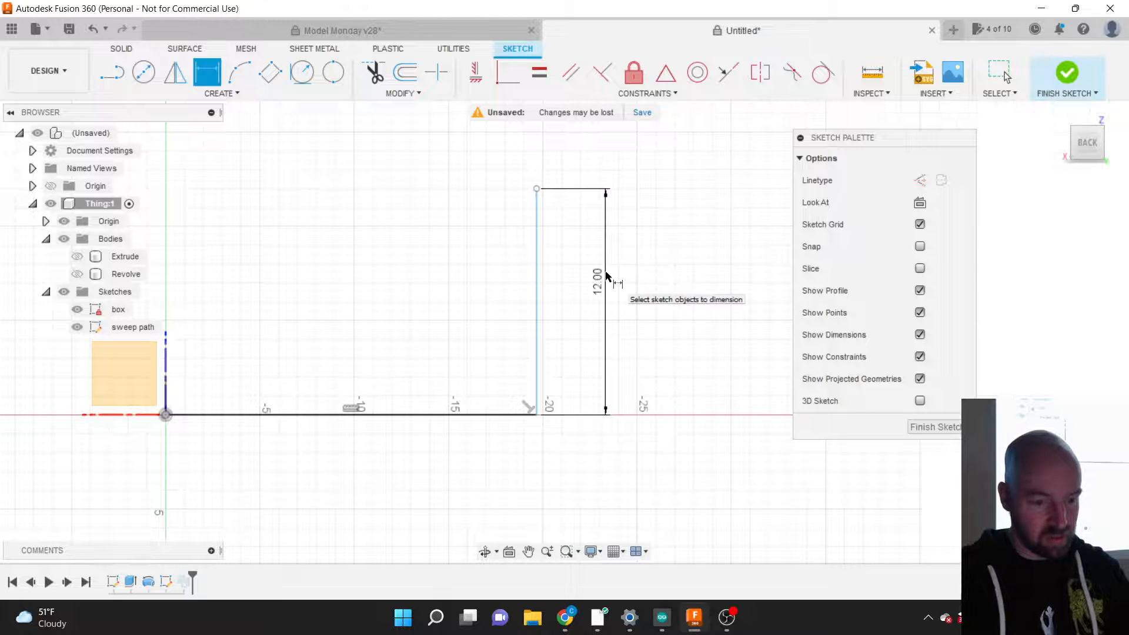
{"action": "left_click", "coordinate": [478, 415]}
{"action": "left_click", "coordinate": [479, 482]}
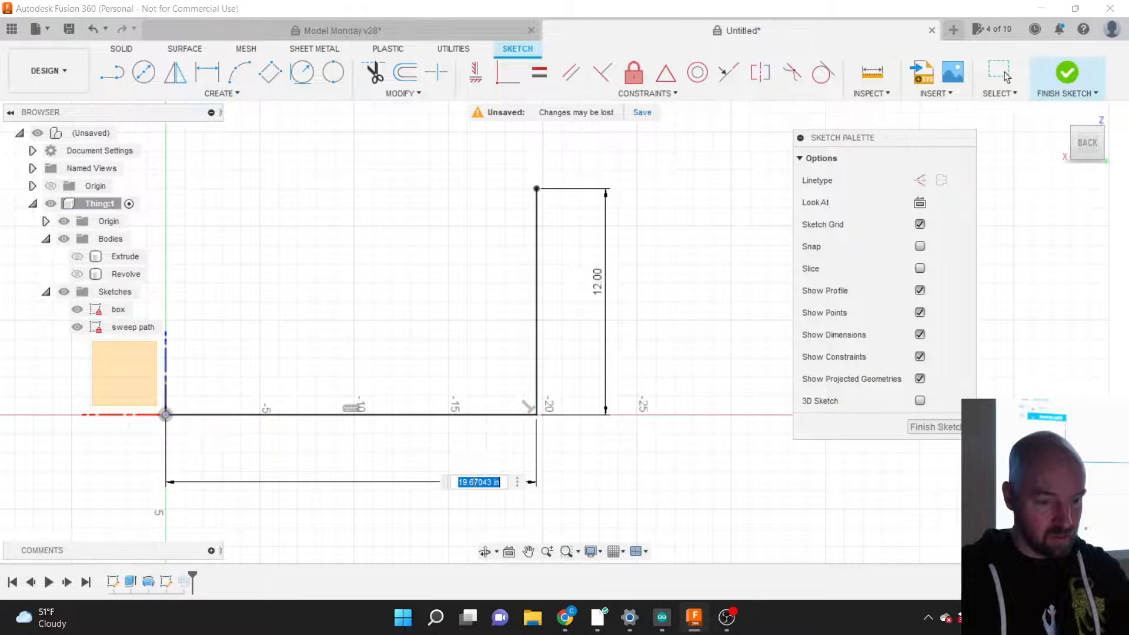
{"action": "type", "text": "12"}
{"action": "key", "text": "Return"}
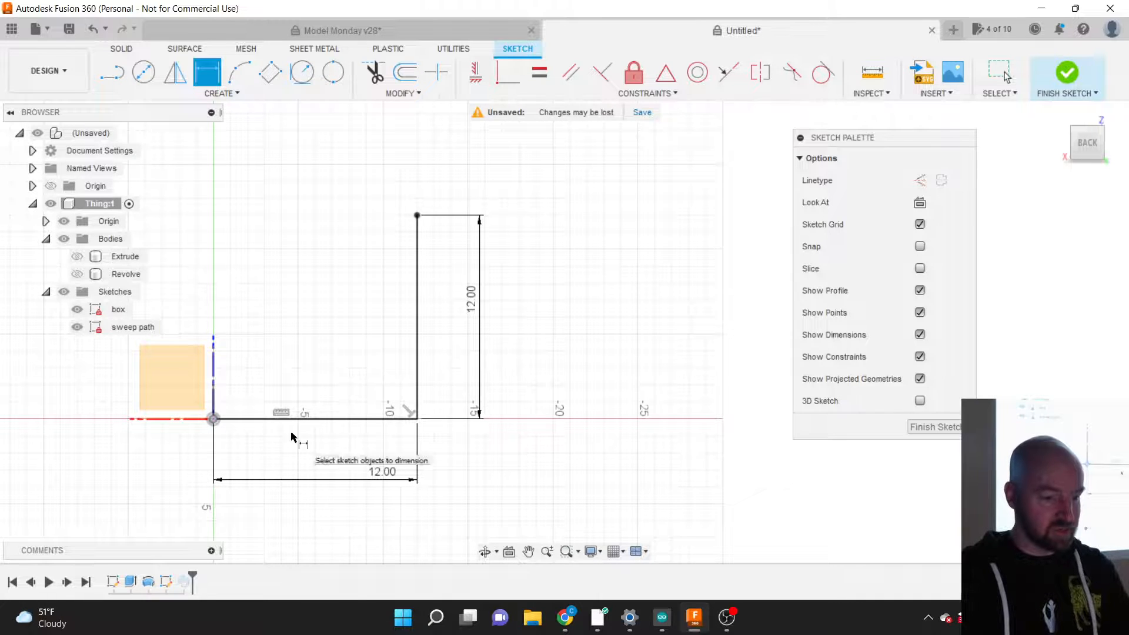
{"action": "scroll", "coordinate": [187, 371], "scroll_direction": "up", "scroll_amount": 3}
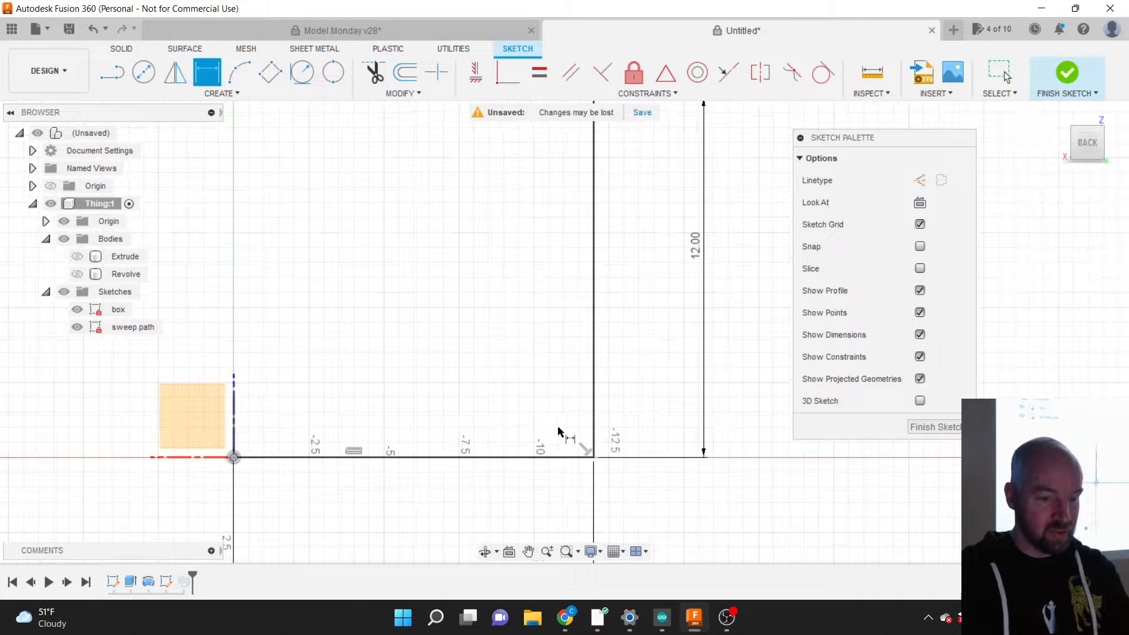
{"action": "left_click", "coordinate": [1067, 72]}
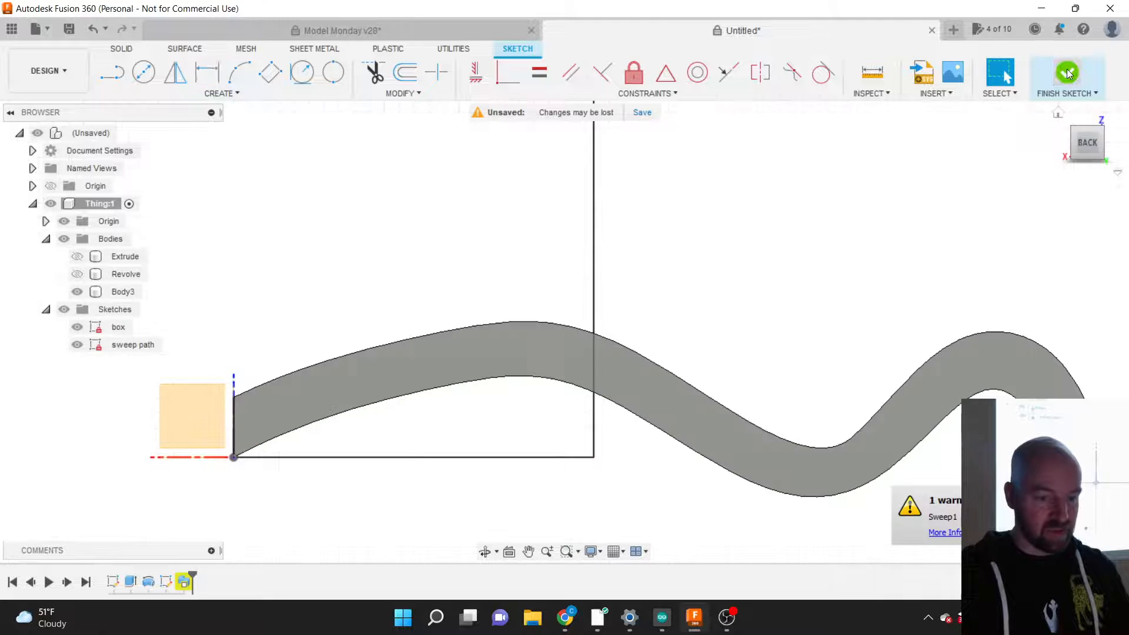
Step: Edit Sweep1 to use the new L-shaped line as its path and confirm it
{"action": "right_click", "coordinate": [186, 585]}
{"action": "left_click", "coordinate": [218, 421]}
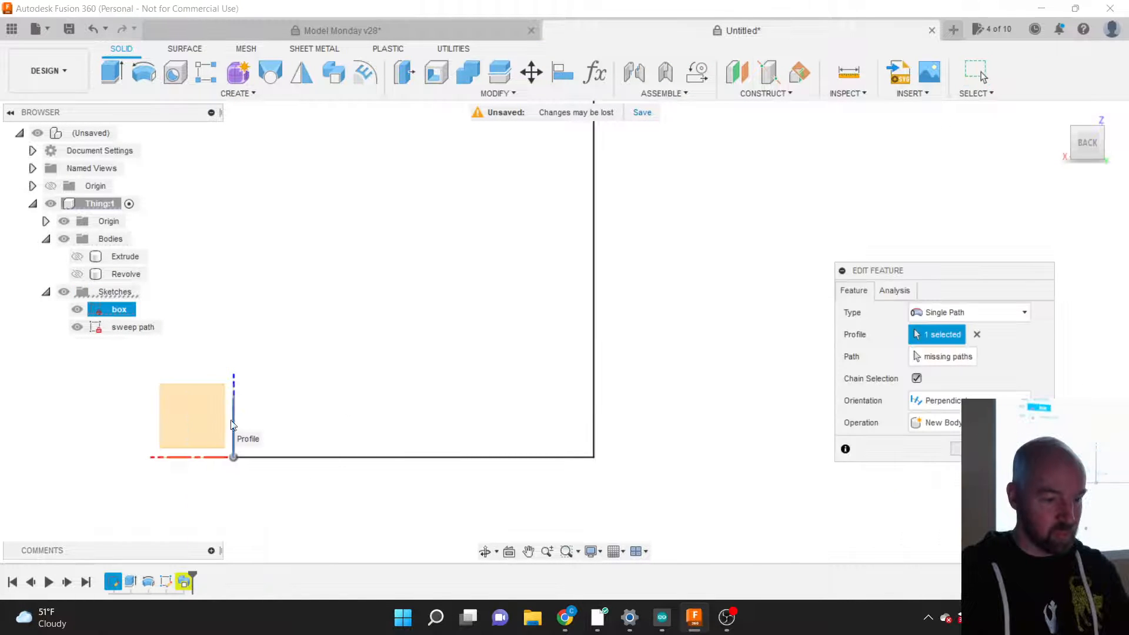
{"action": "left_click", "coordinate": [943, 358]}
{"action": "left_click", "coordinate": [481, 458]}
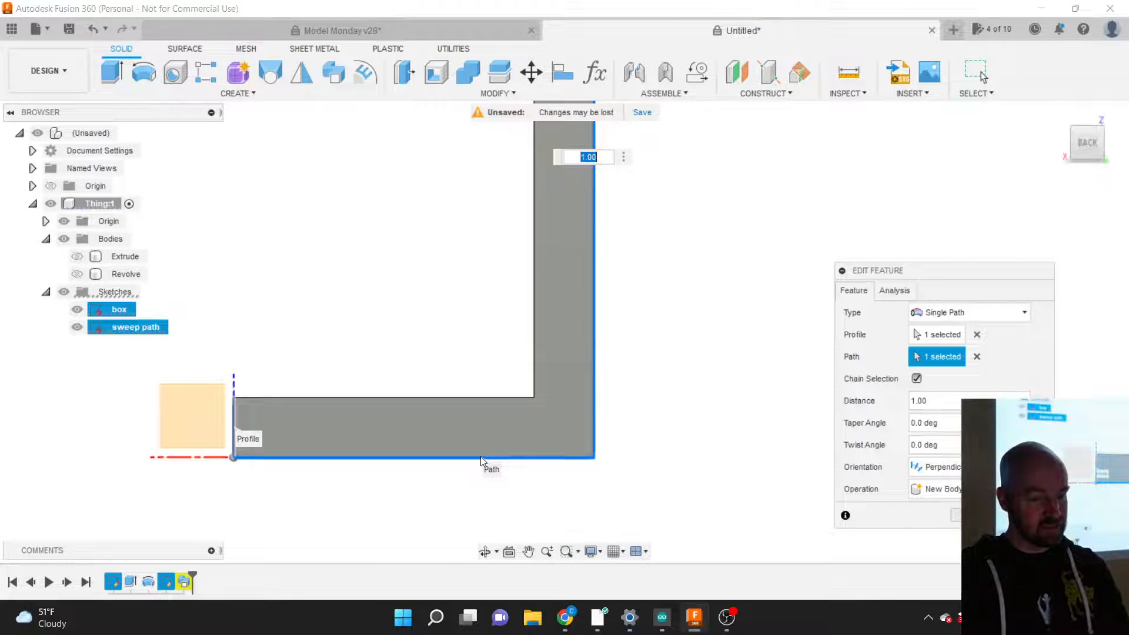
{"action": "left_click", "coordinate": [235, 93]}
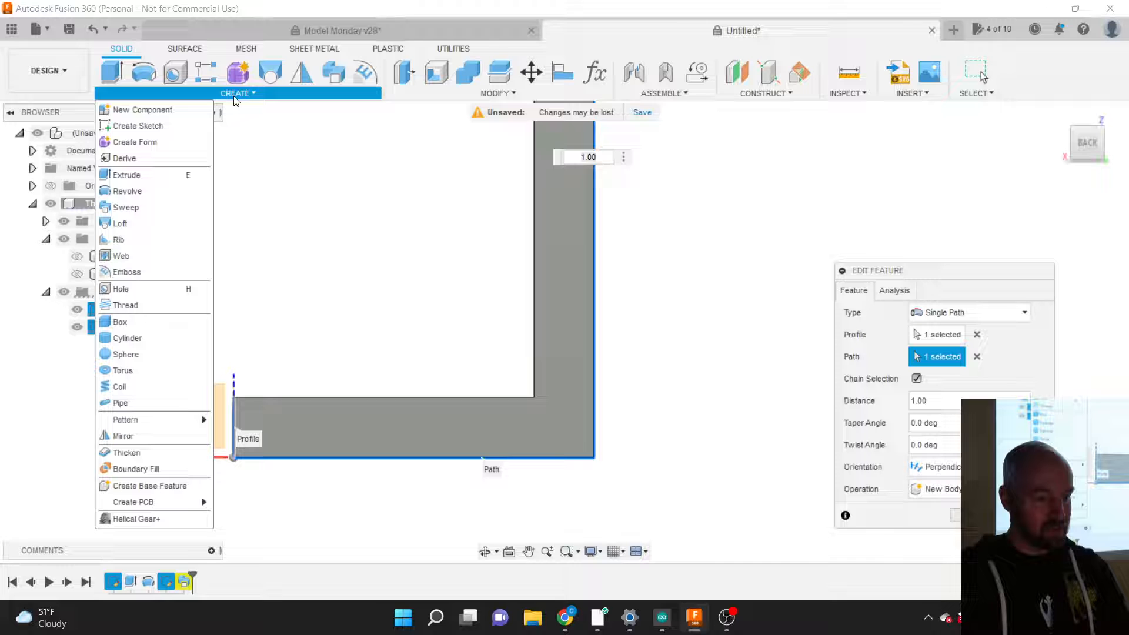
{"action": "left_click", "coordinate": [360, 179]}
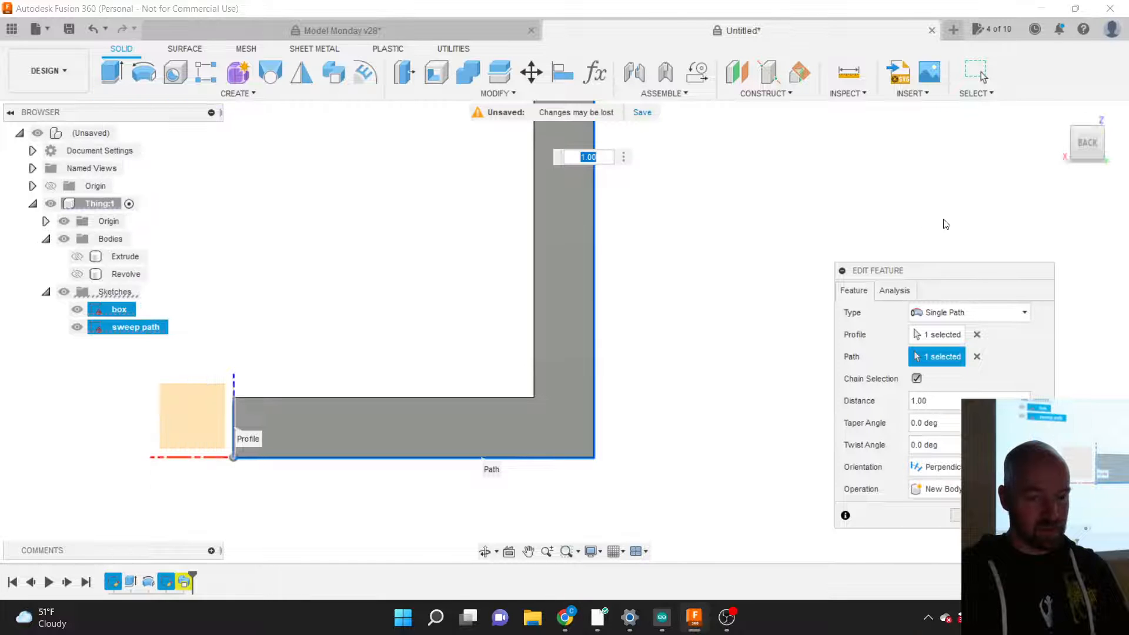
{"action": "left_click", "coordinate": [1087, 142]}
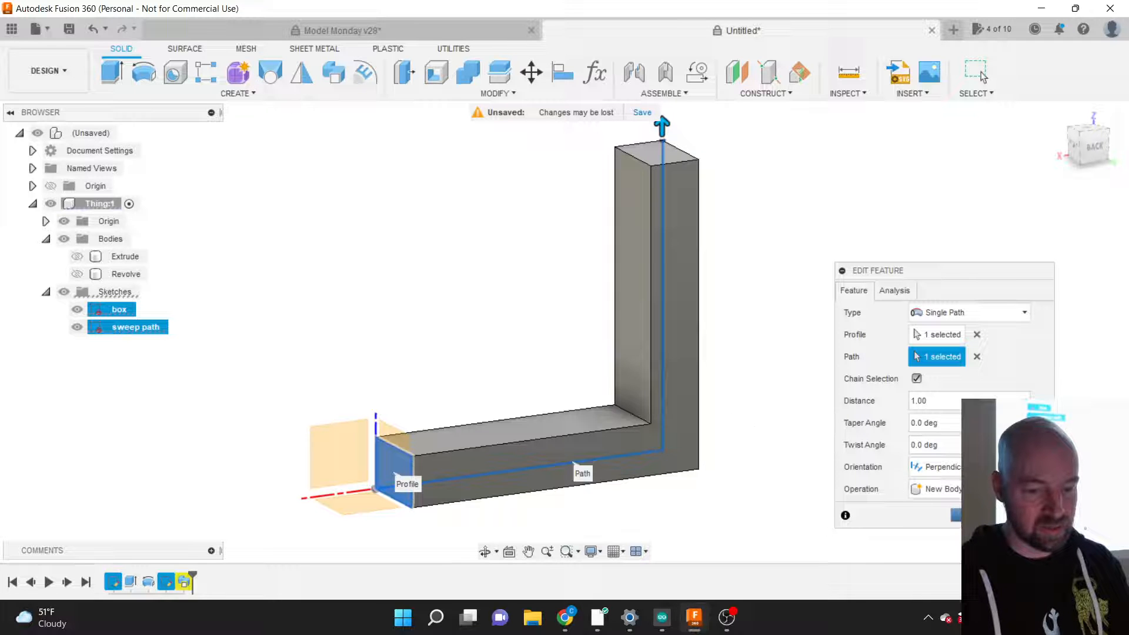
{"action": "left_click", "coordinate": [976, 515]}
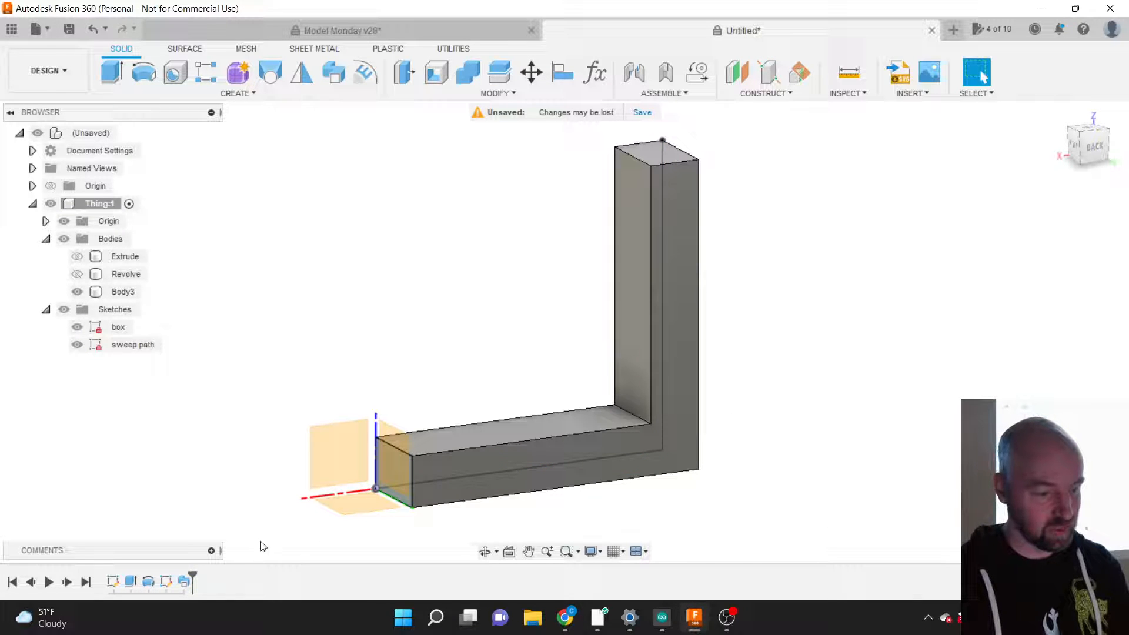
Step: Fillet the corner between the bottom and vertical path lines at 0.20 in
{"action": "right_click", "coordinate": [165, 581]}
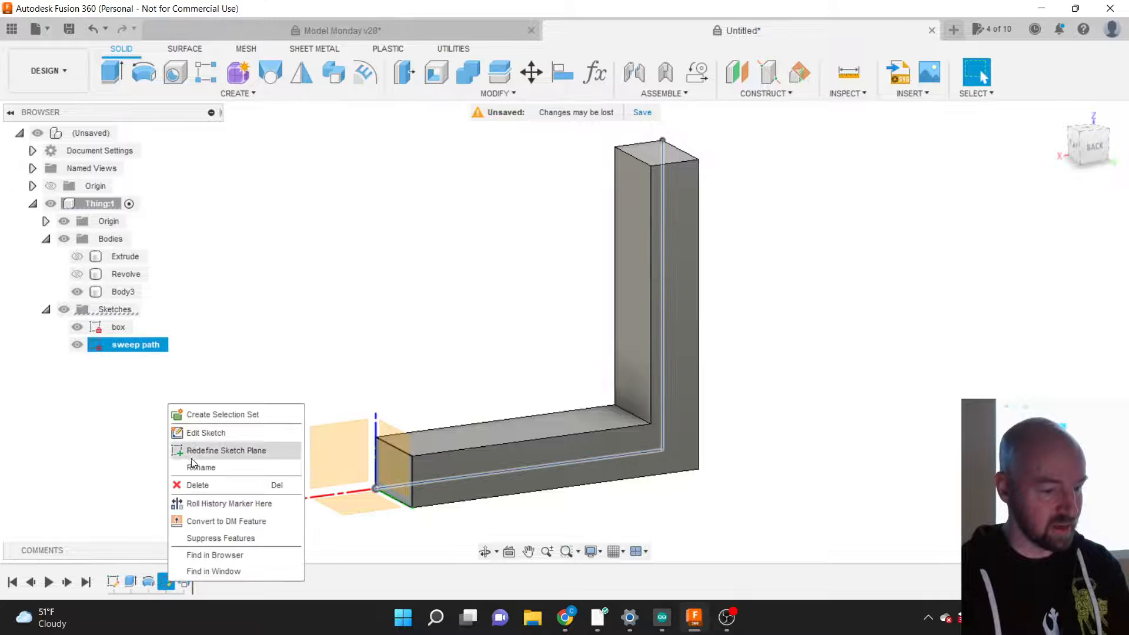
{"action": "left_click", "coordinate": [194, 438]}
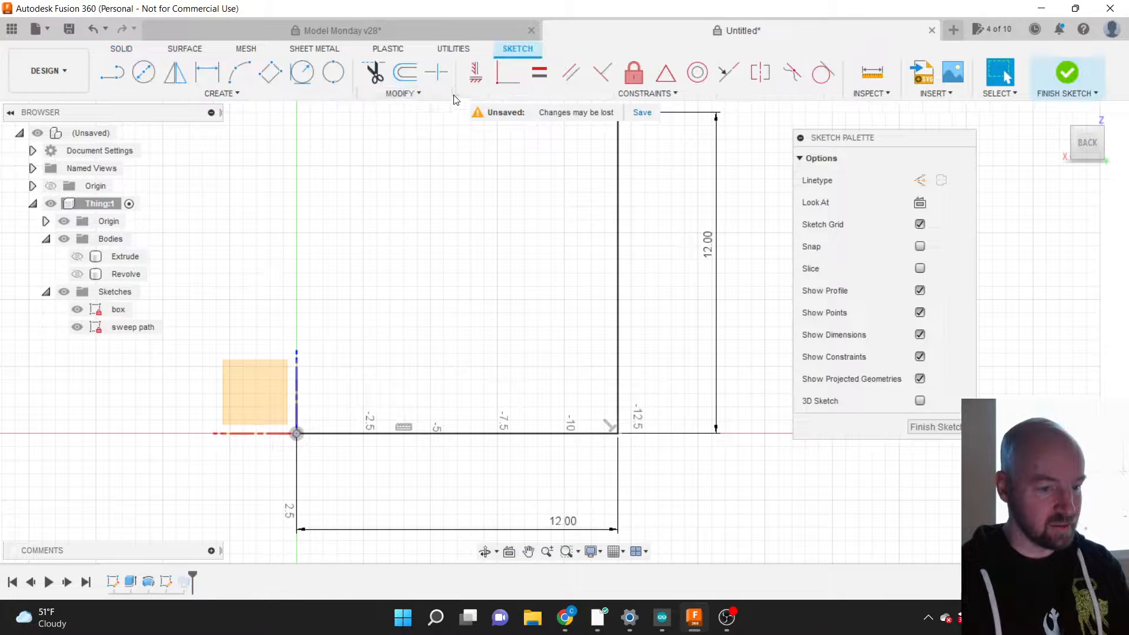
{"action": "left_click", "coordinate": [420, 92]}
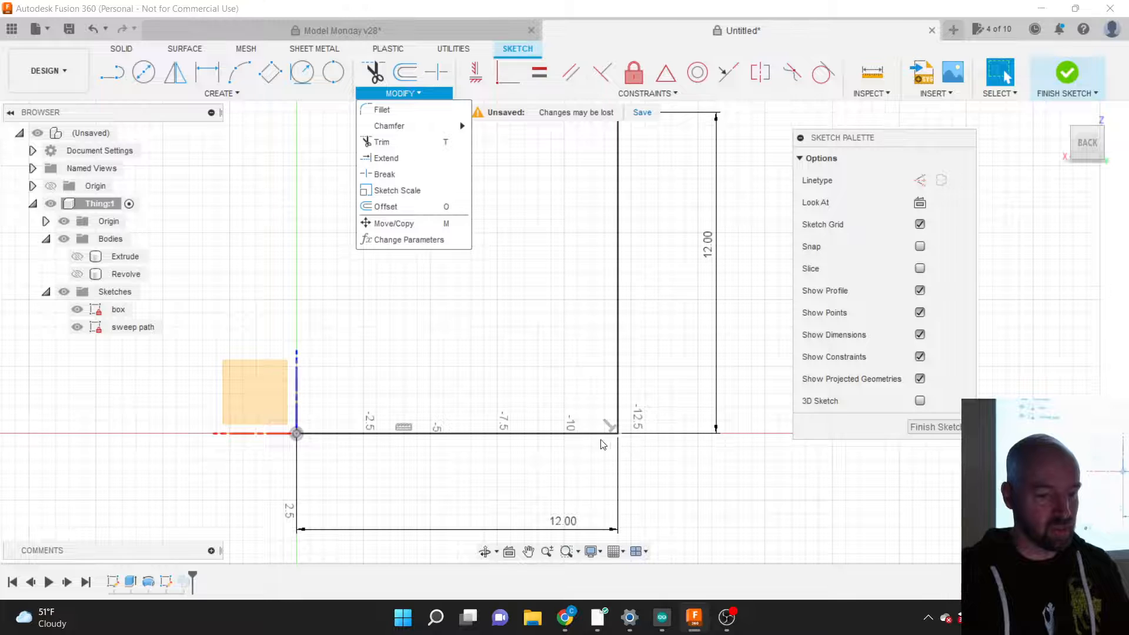
{"action": "left_click", "coordinate": [392, 108]}
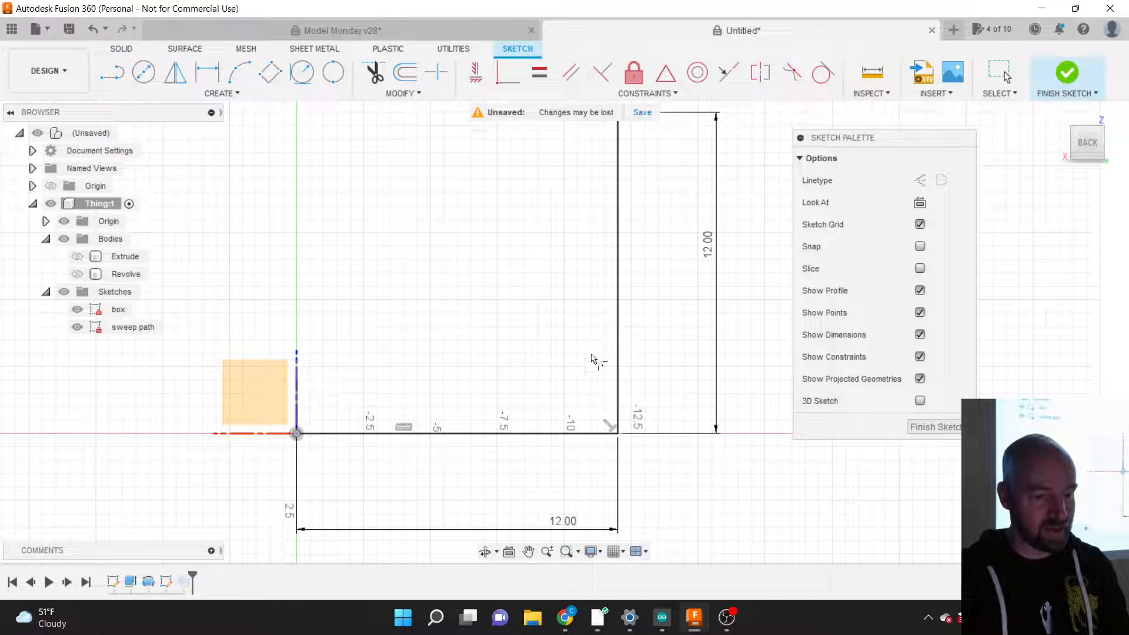
{"action": "left_click", "coordinate": [606, 434]}
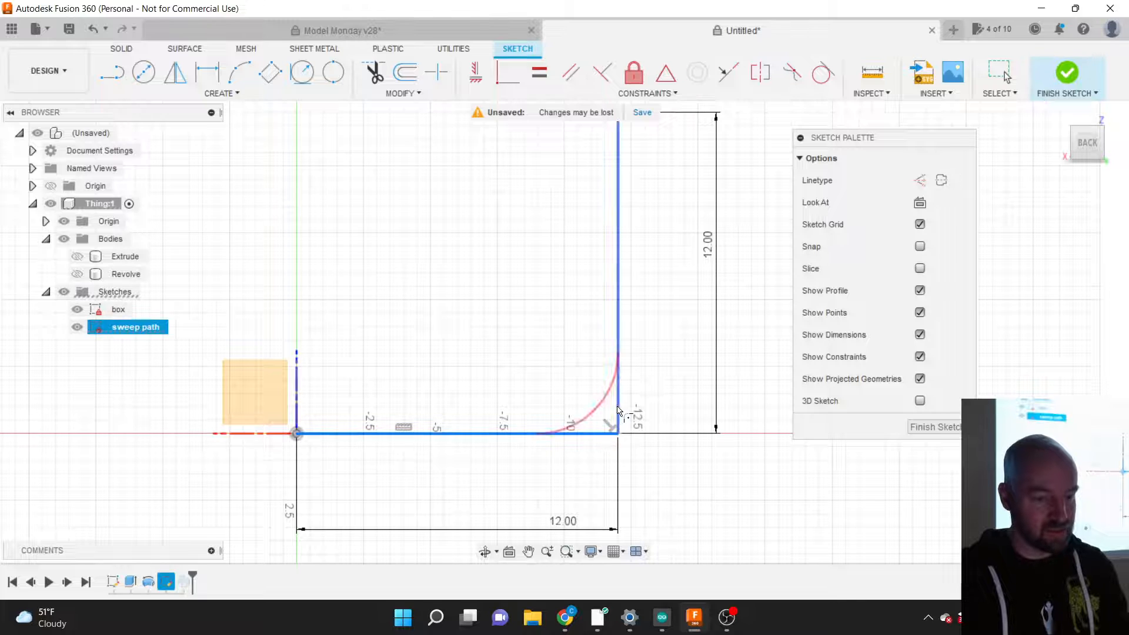
{"action": "left_click", "coordinate": [619, 410]}
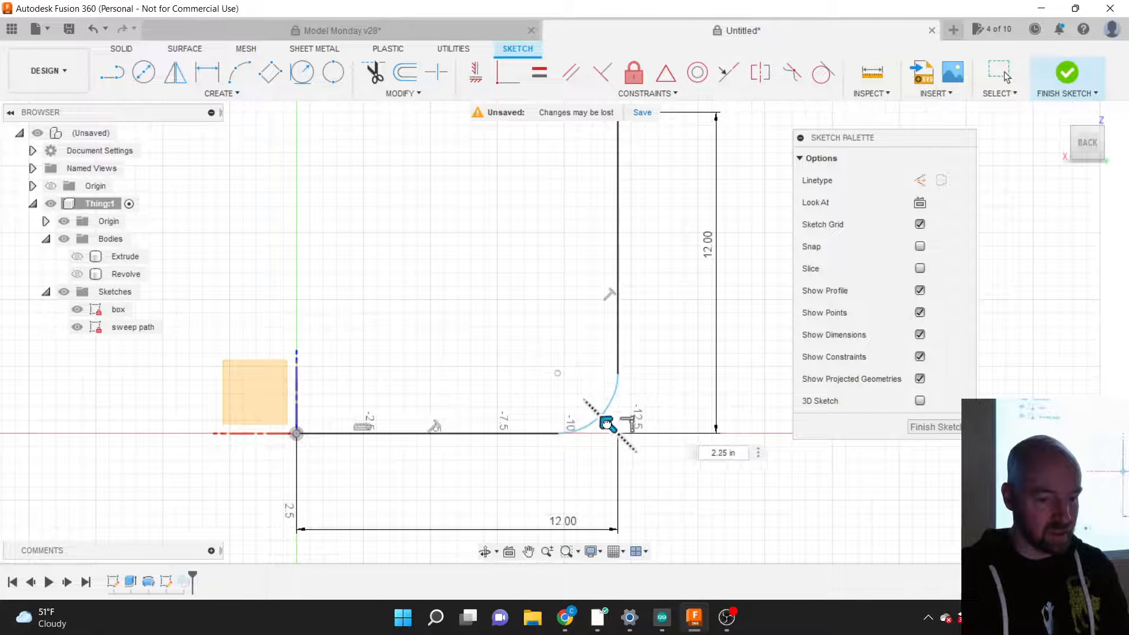
{"action": "left_click_drag", "start_coordinate": [607, 423], "coordinate": [619, 436]}
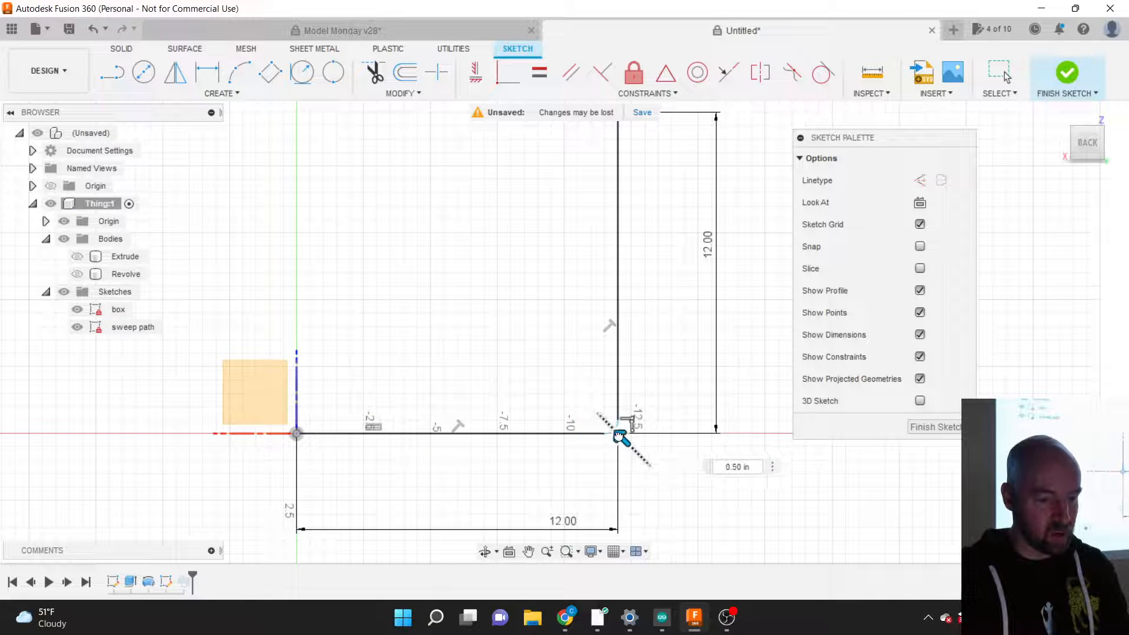
{"action": "scroll", "coordinate": [618, 434], "scroll_direction": "up", "scroll_amount": 10}
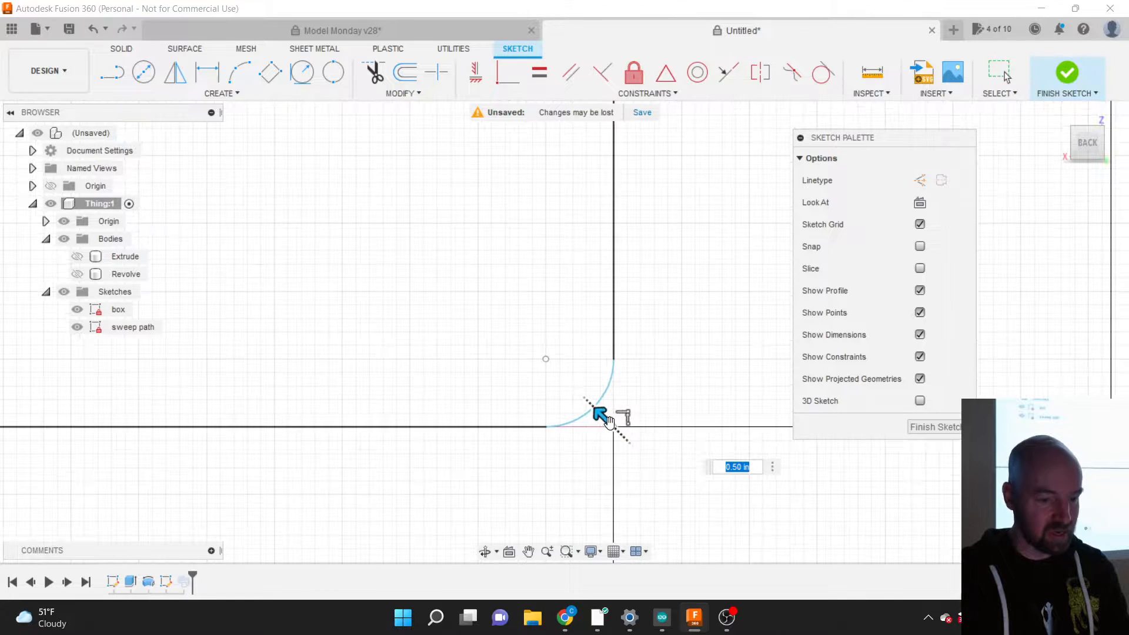
{"action": "left_click_drag", "start_coordinate": [609, 422], "coordinate": [624, 430]}
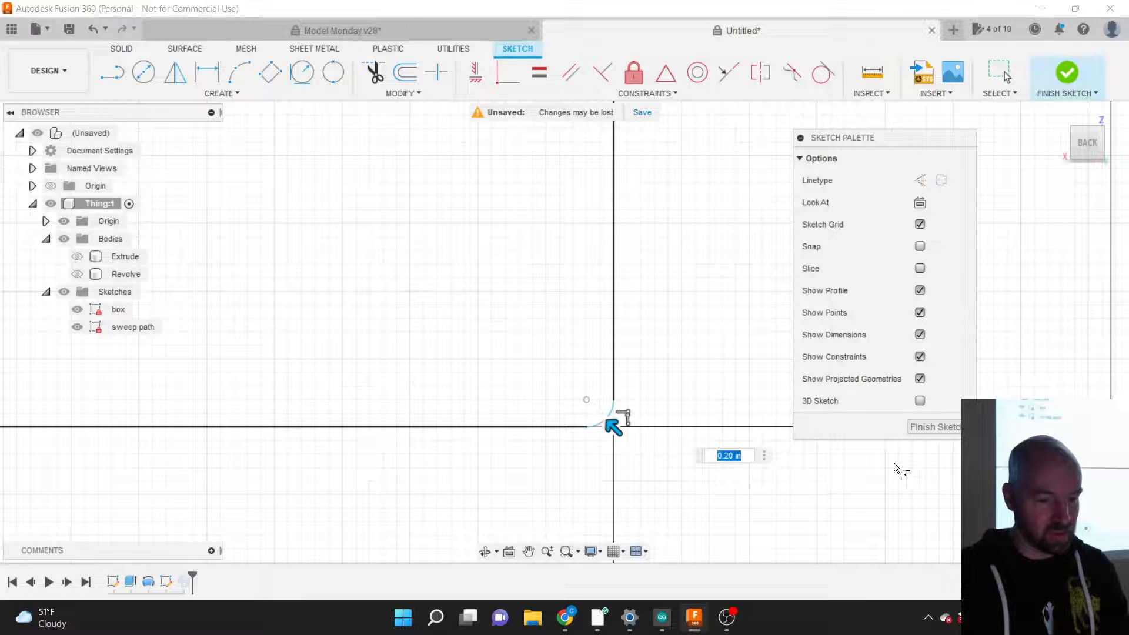
{"action": "left_click", "coordinate": [923, 428]}
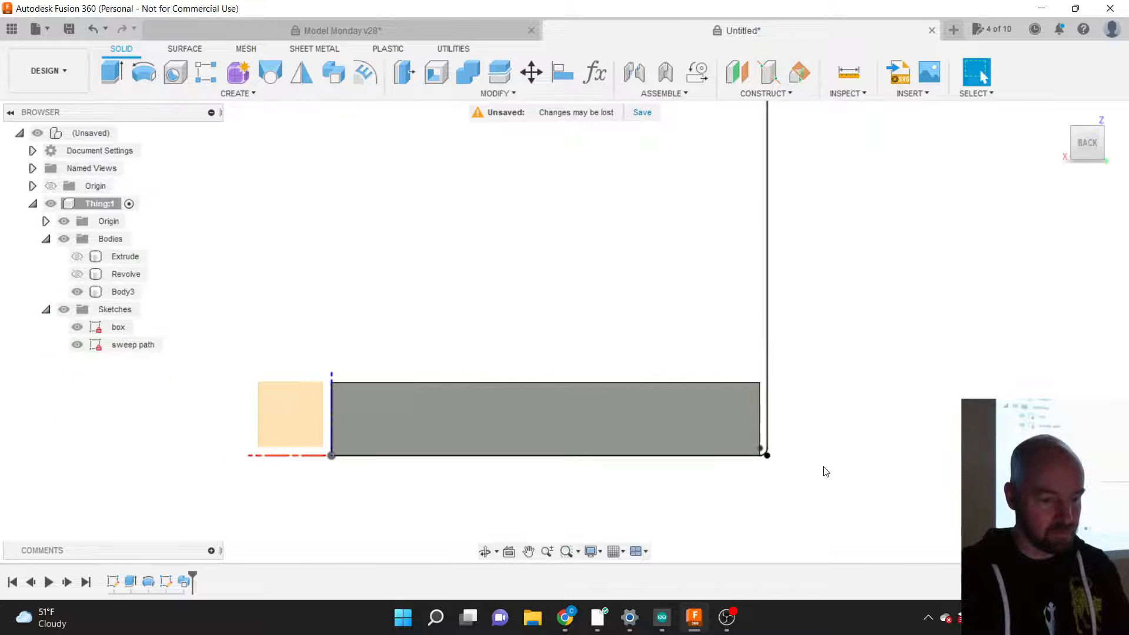
Step: Reselect the filleted line as Sweep1's path, confirm, and view Body4 from an angle
{"action": "right_click", "coordinate": [186, 582]}
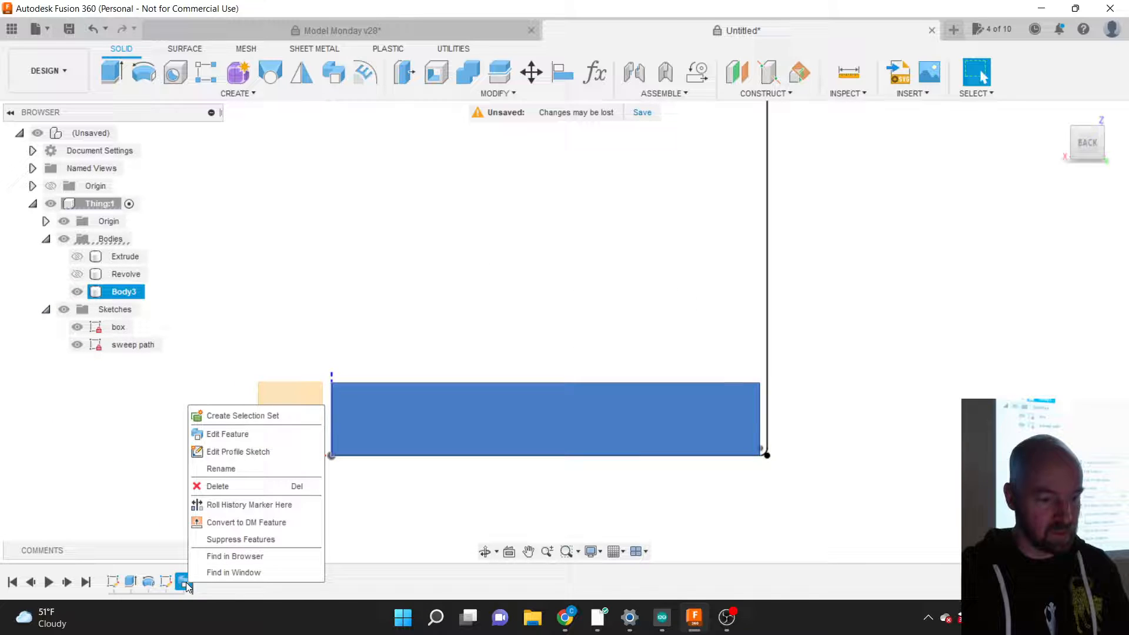
{"action": "left_click", "coordinate": [228, 434]}
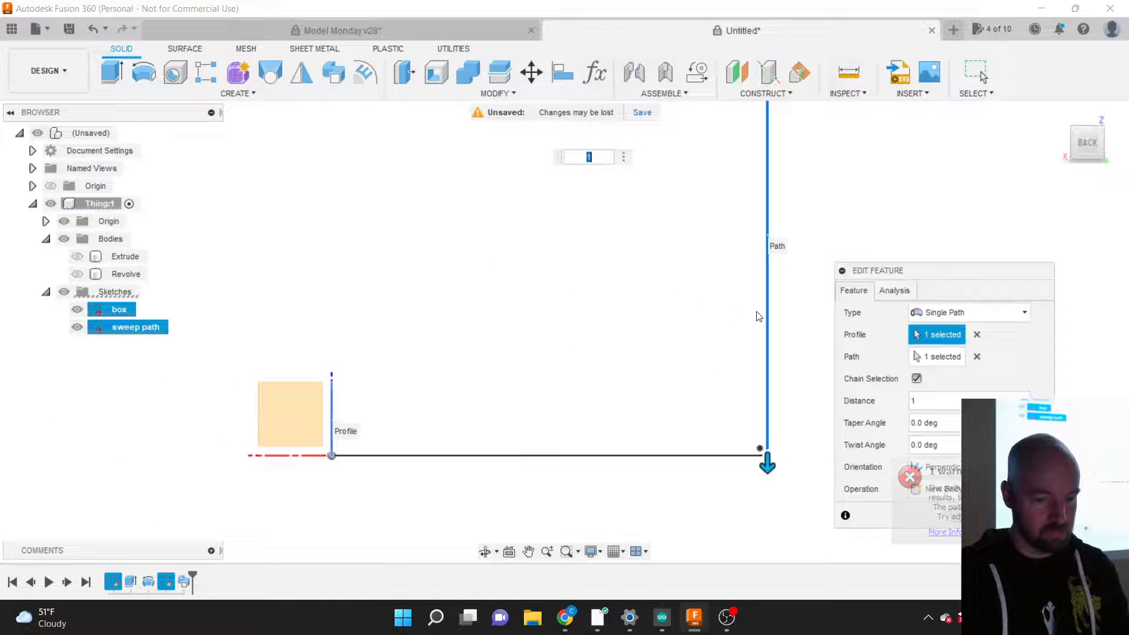
{"action": "left_click", "coordinate": [977, 357]}
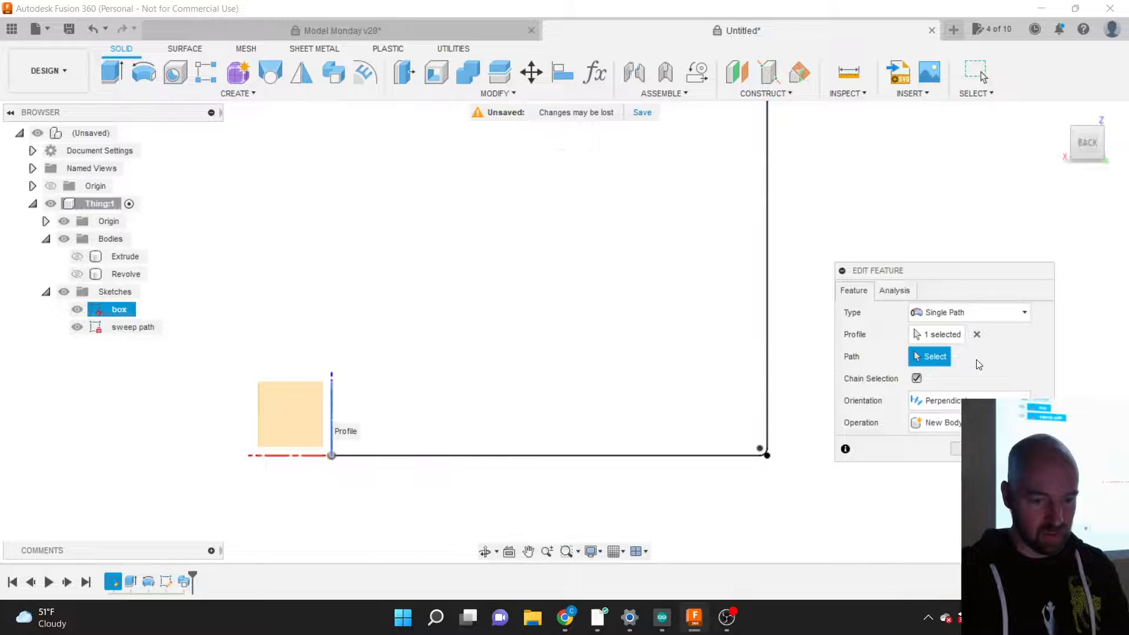
{"action": "left_click", "coordinate": [690, 455]}
{"action": "scroll", "coordinate": [583, 484], "scroll_direction": "down", "scroll_amount": 3}
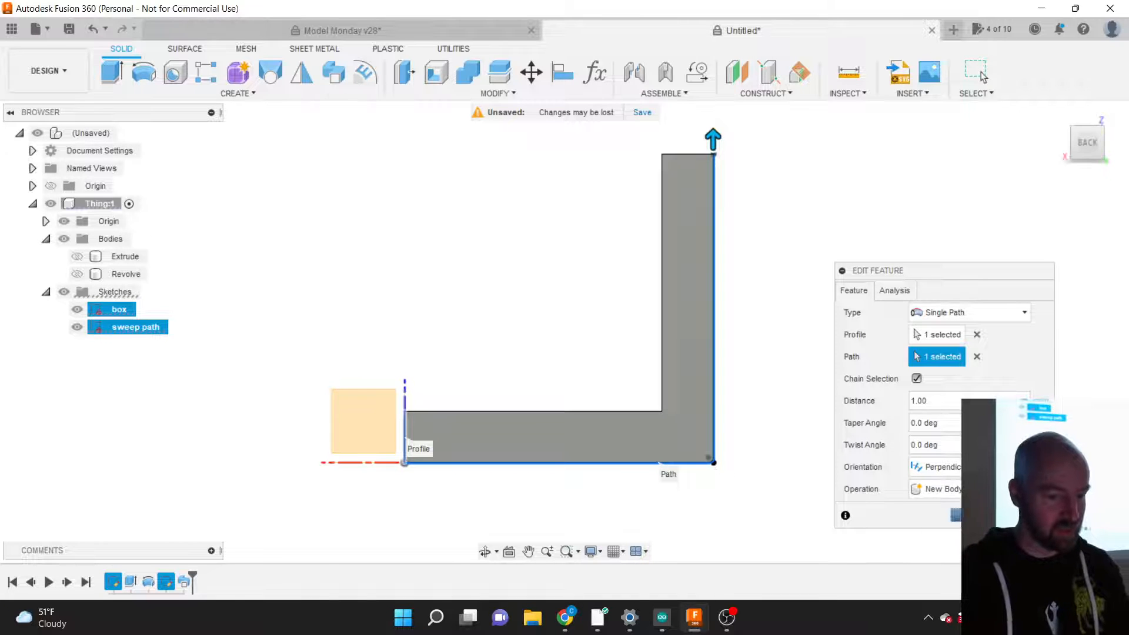
{"action": "left_click", "coordinate": [955, 515]}
{"action": "scroll", "coordinate": [719, 471], "scroll_direction": "up", "scroll_amount": 5}
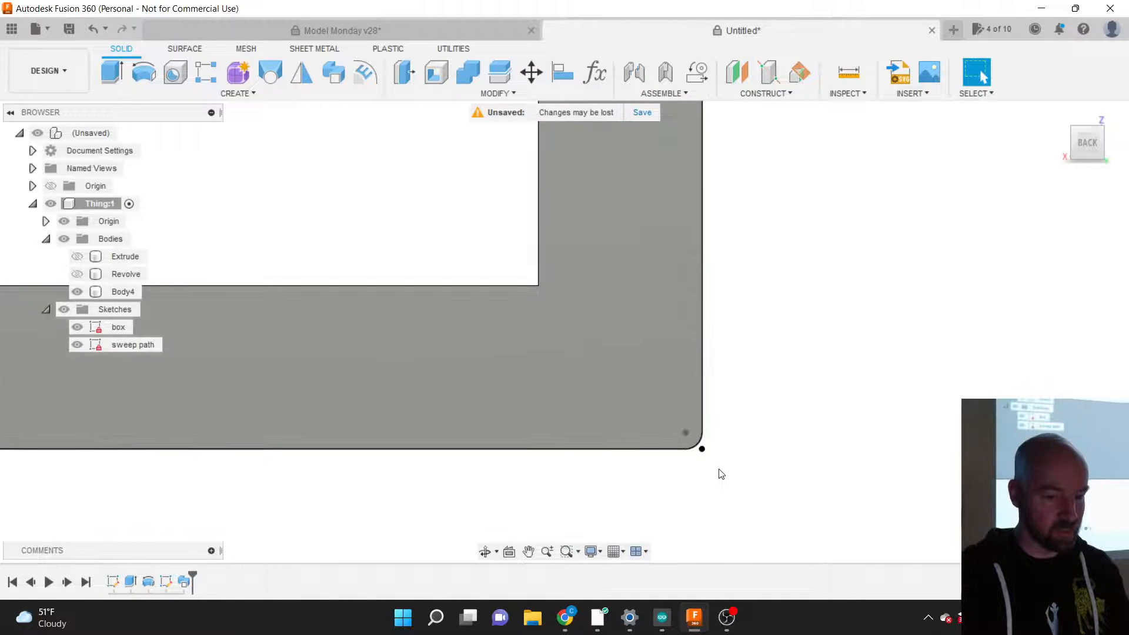
{"action": "scroll", "coordinate": [775, 538], "scroll_direction": "down", "scroll_amount": 5}
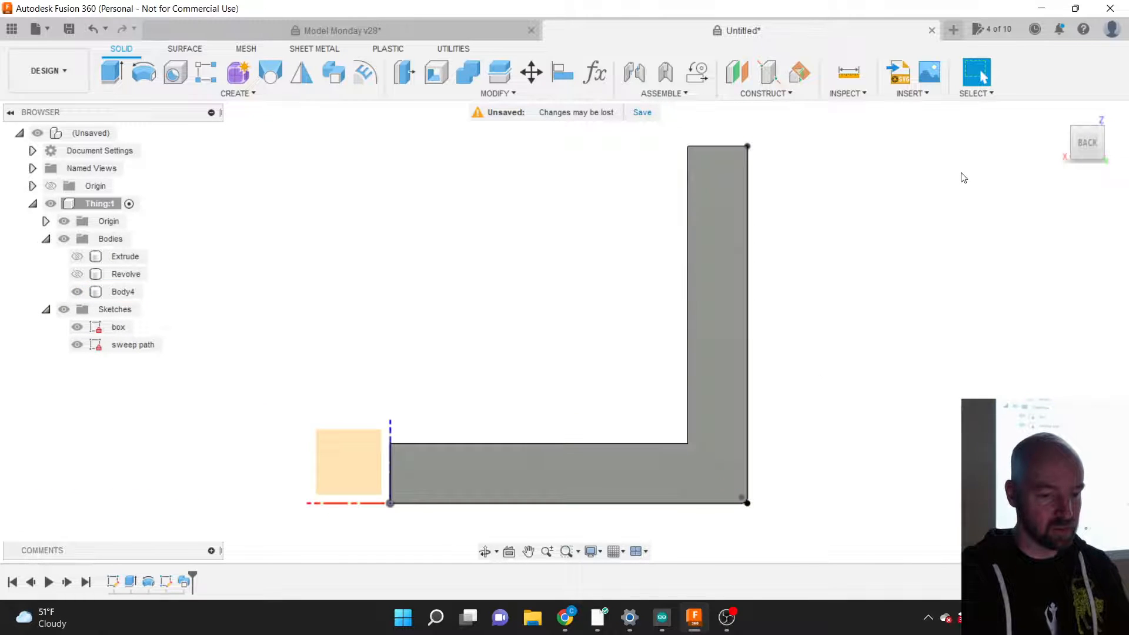
{"action": "left_click", "coordinate": [1075, 141]}
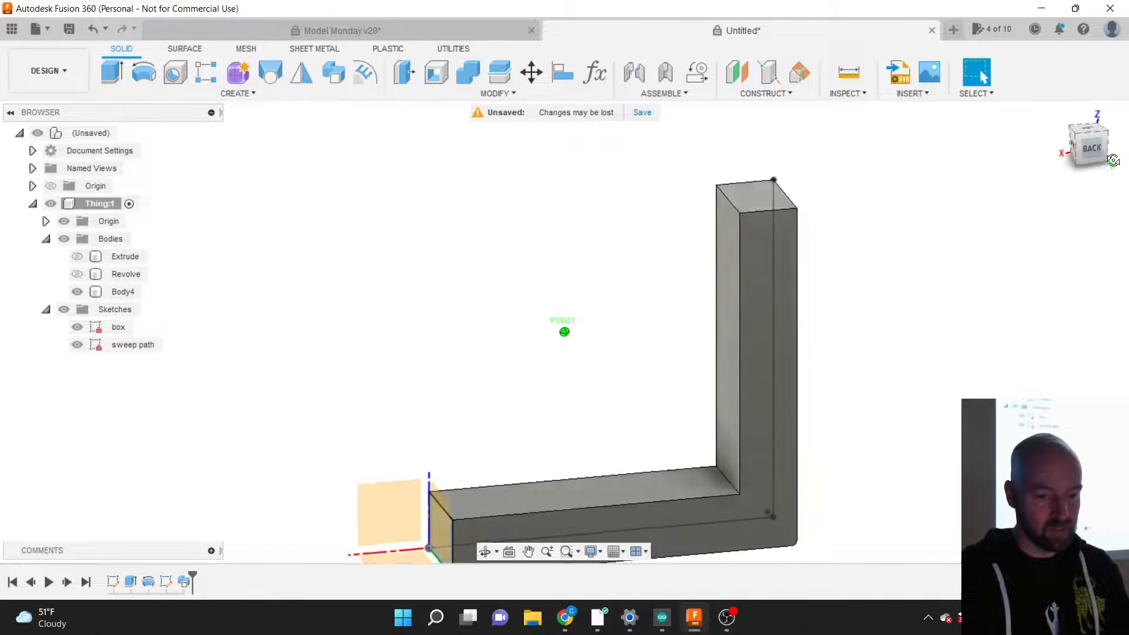
{"action": "scroll", "coordinate": [647, 189], "scroll_direction": "down", "scroll_amount": 2}
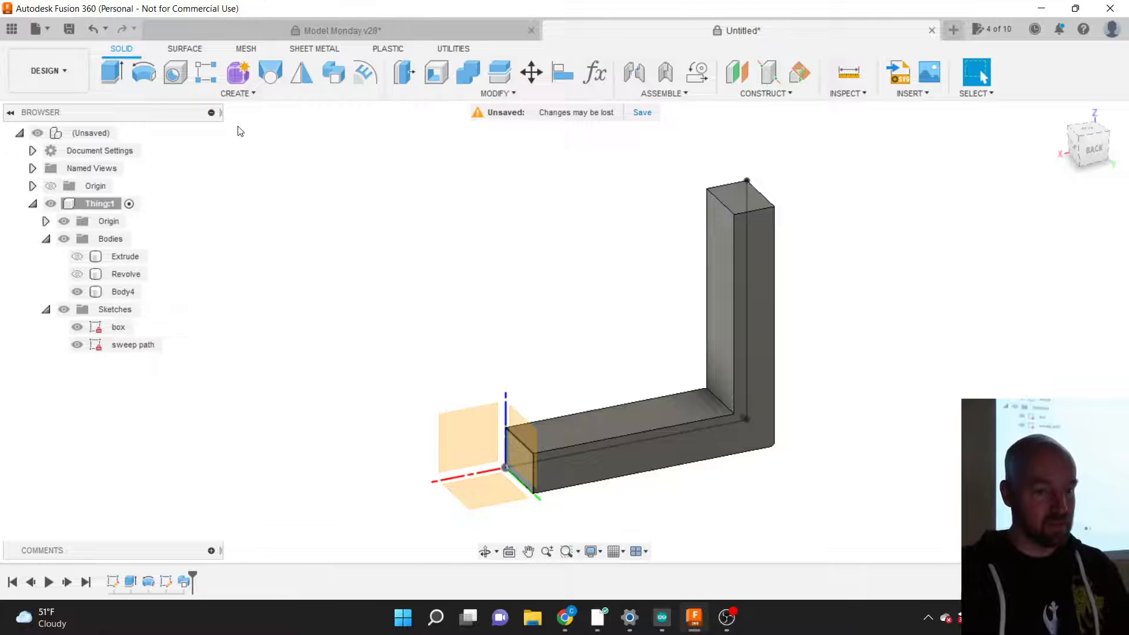
{"action": "left_click", "coordinate": [237, 93]}
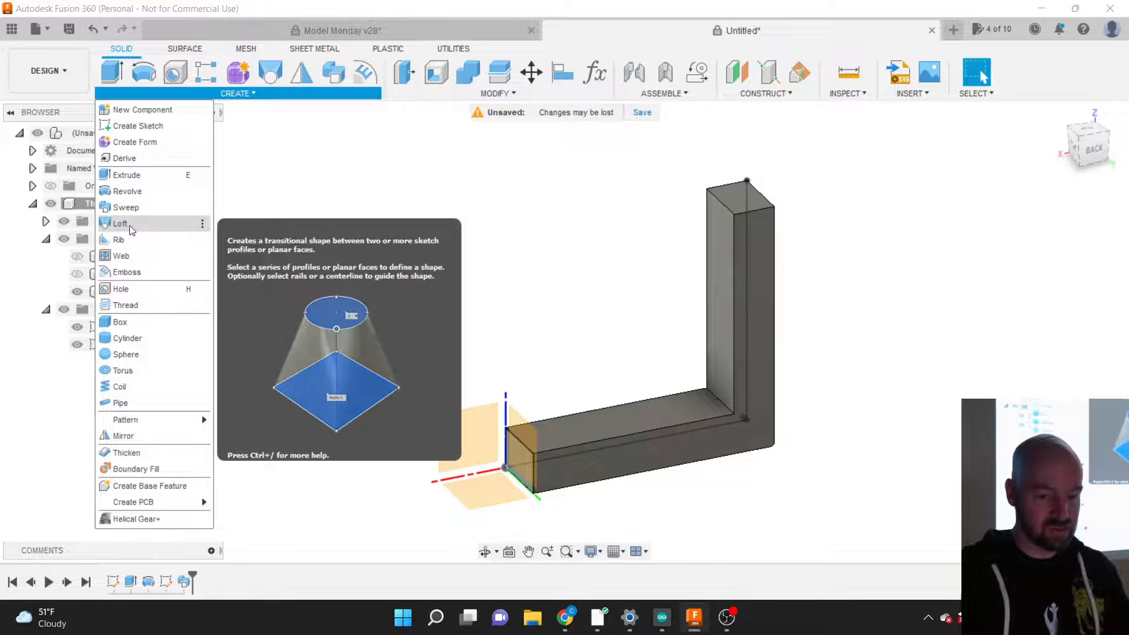
{"action": "left_click", "coordinate": [282, 199]}
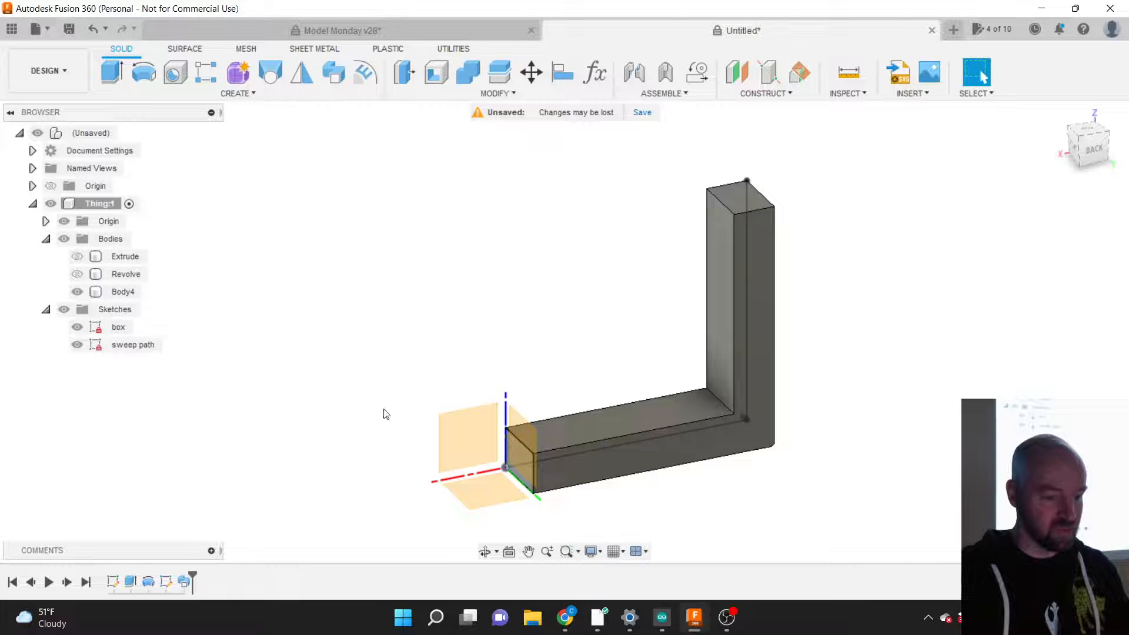
Step: Rename Body4 to 'Sweep' in the browser and hide it
{"action": "left_click", "coordinate": [120, 292]}
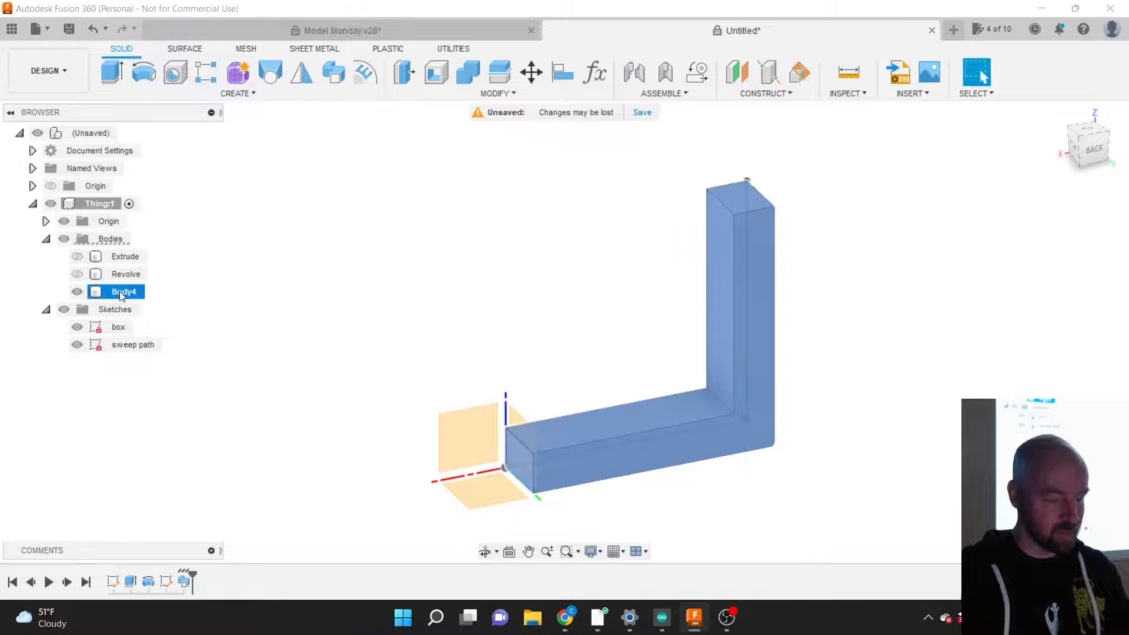
{"action": "double_click", "coordinate": [119, 292]}
{"action": "left_click", "coordinate": [120, 292]}
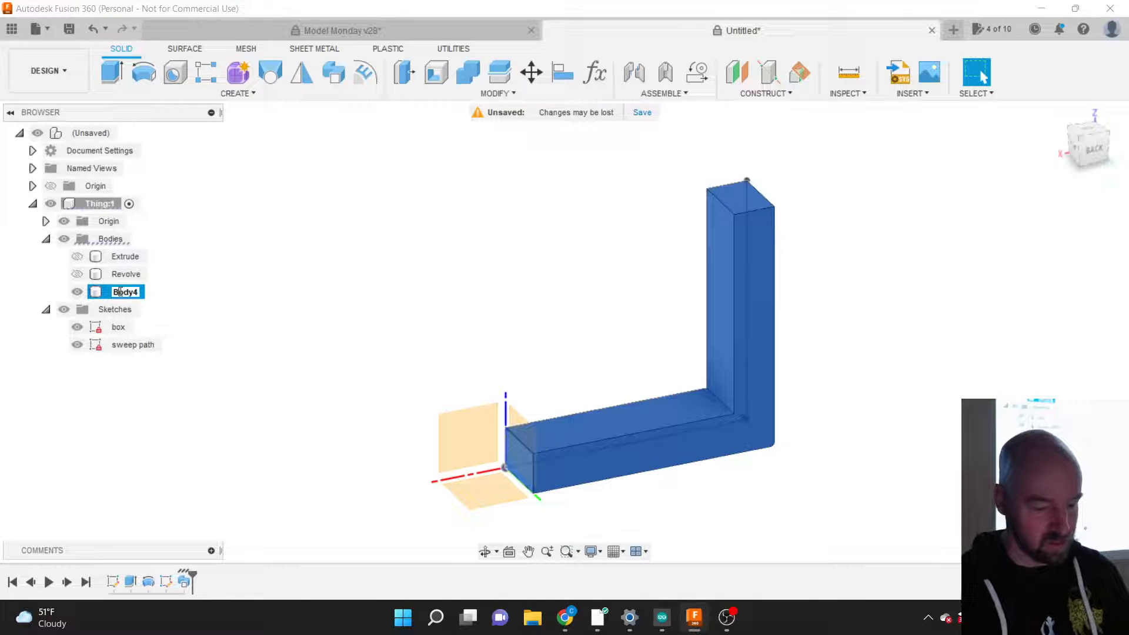
{"action": "type", "text": "sweep"}
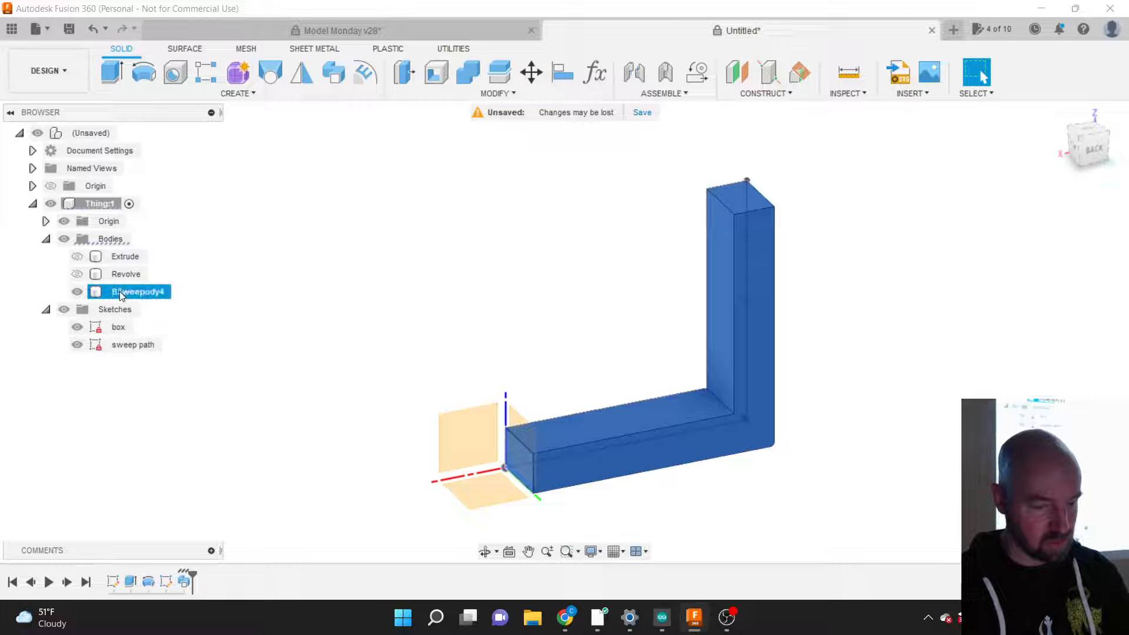
{"action": "double_click", "coordinate": [119, 292]}
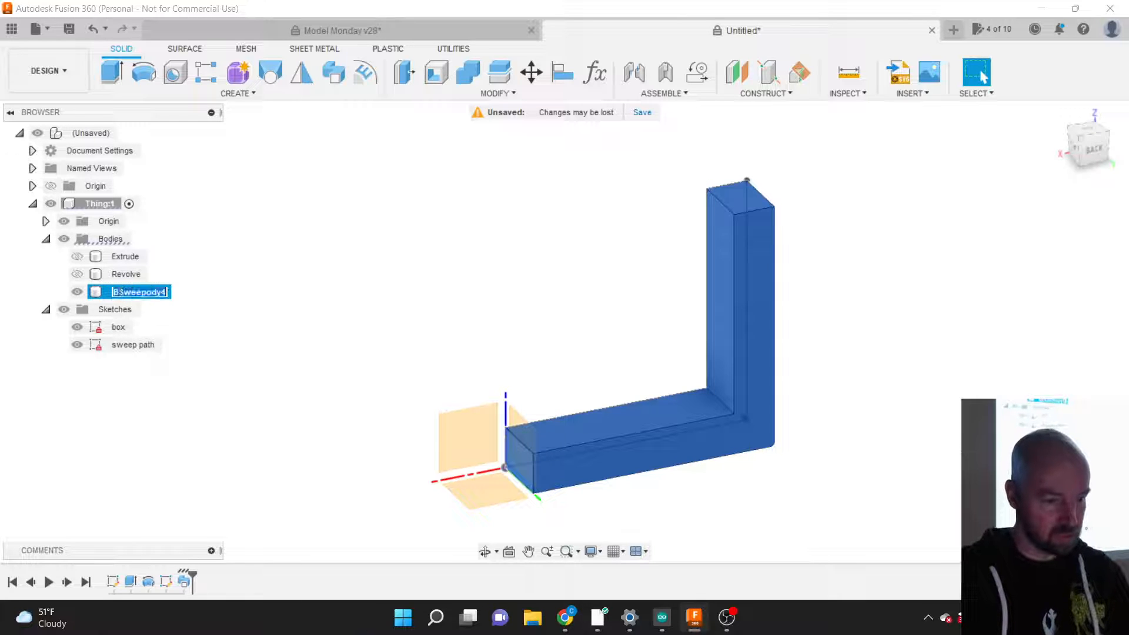
{"action": "type", "text": "Sweep"}
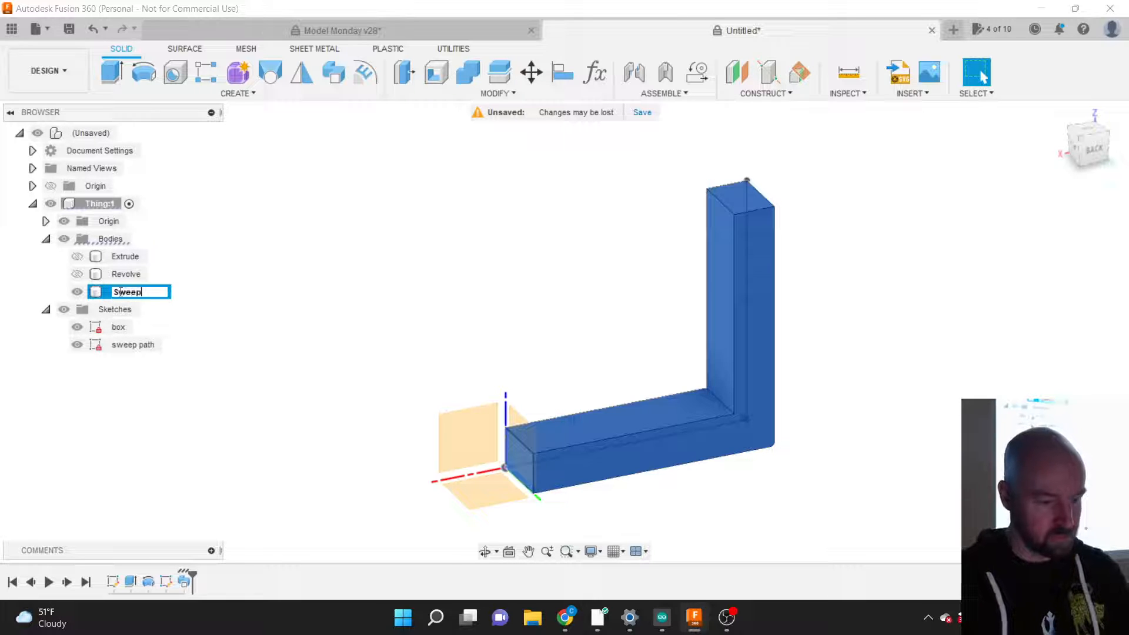
{"action": "key", "text": "Return"}
{"action": "left_click", "coordinate": [77, 293]}
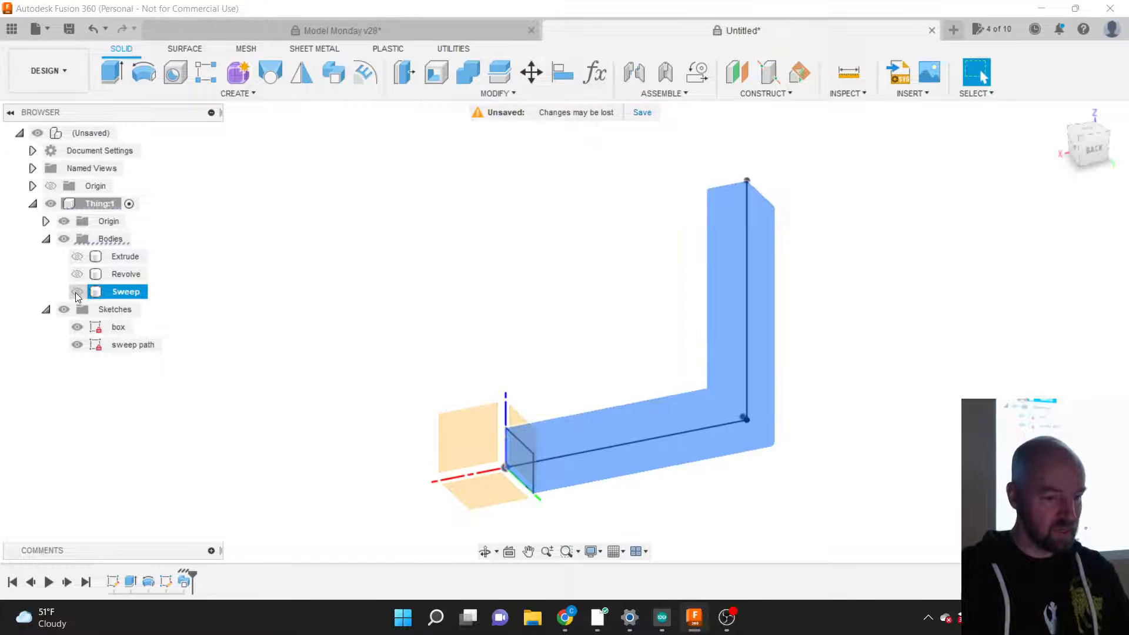
{"action": "left_click", "coordinate": [261, 357]}
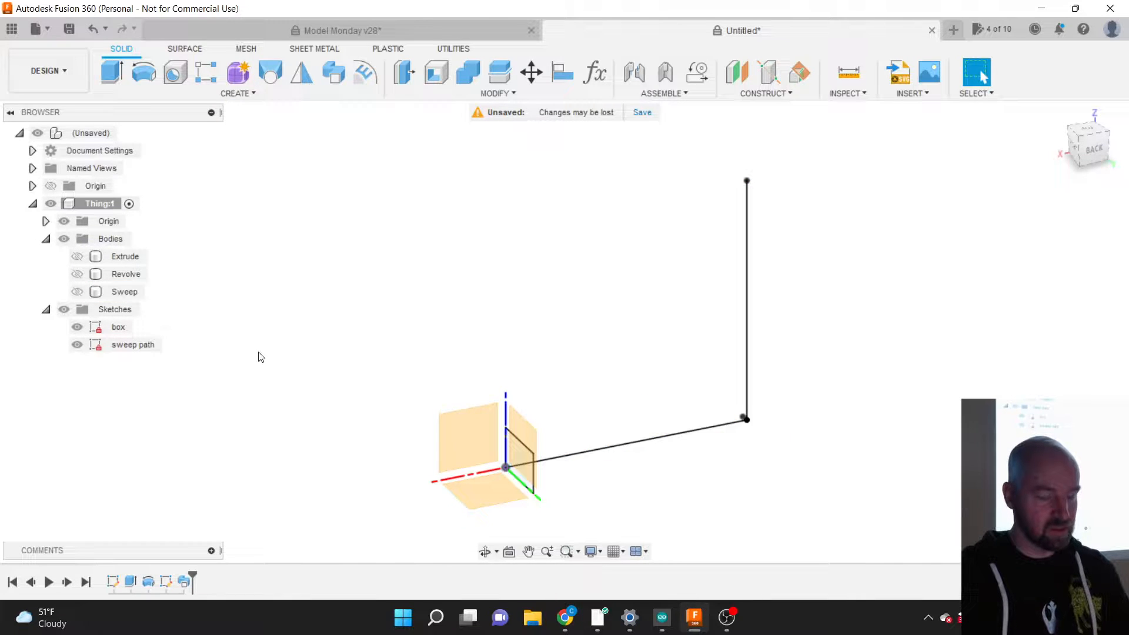
Step: Hide the sweep path sketch and select the box sketch's plane
{"action": "left_click", "coordinate": [77, 345]}
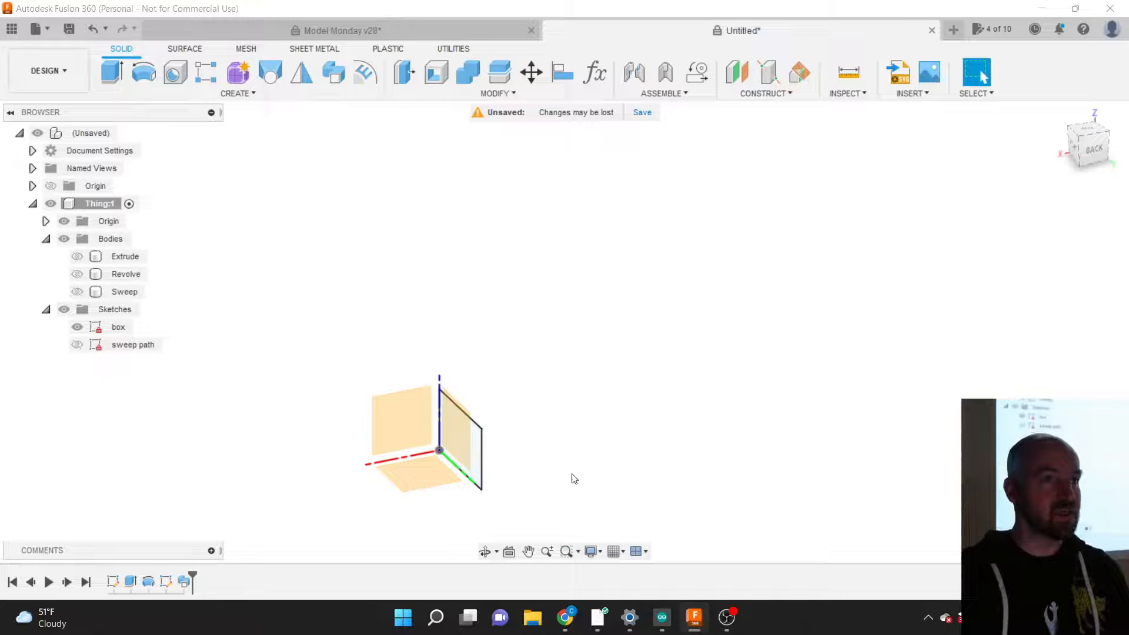
{"action": "left_click", "coordinate": [472, 442]}
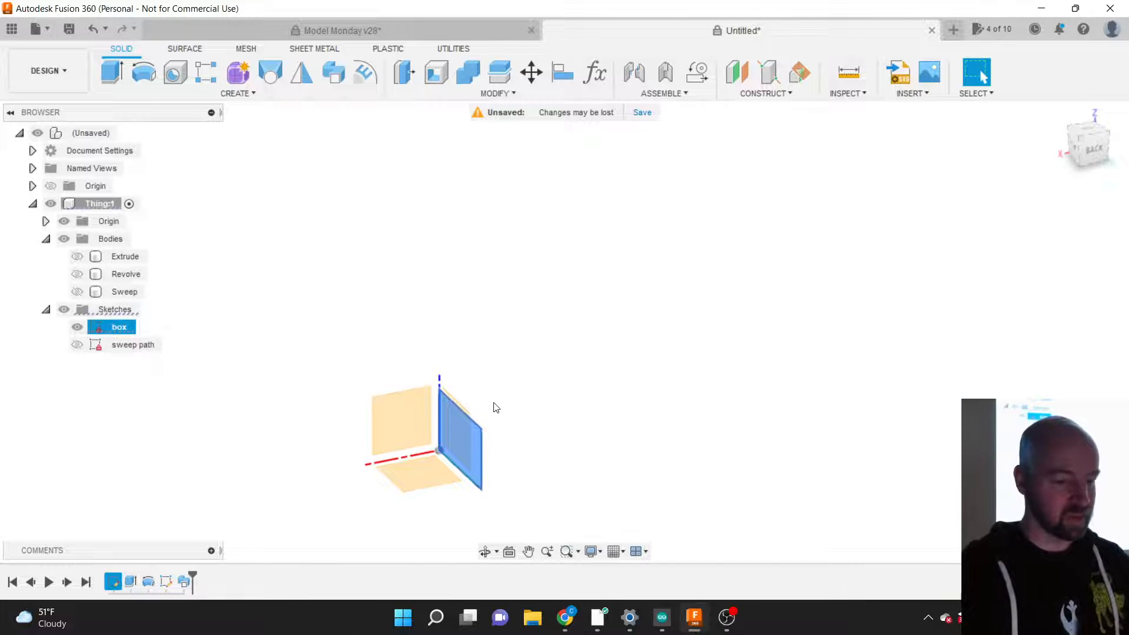
{"action": "left_click", "coordinate": [456, 368]}
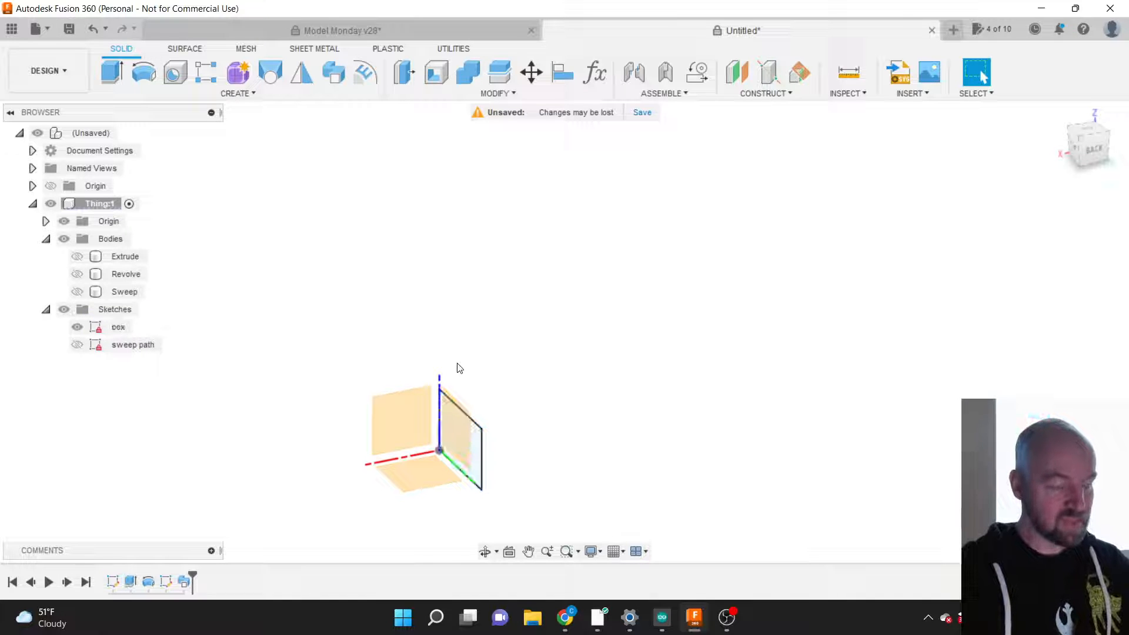
{"action": "left_click", "coordinate": [471, 451]}
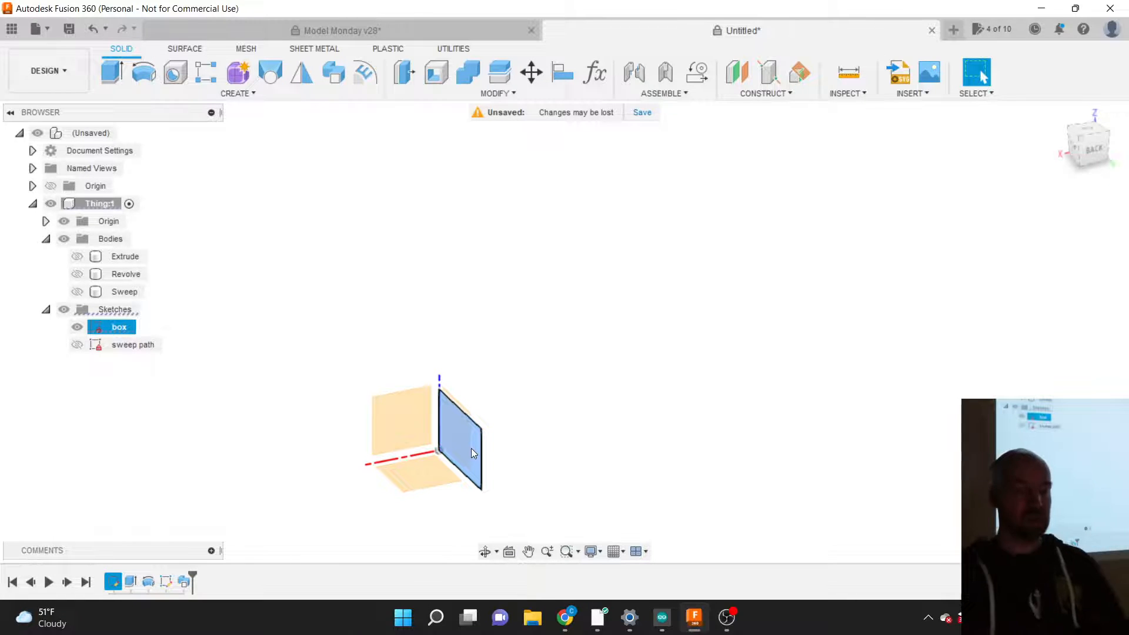
{"action": "left_click", "coordinate": [512, 386]}
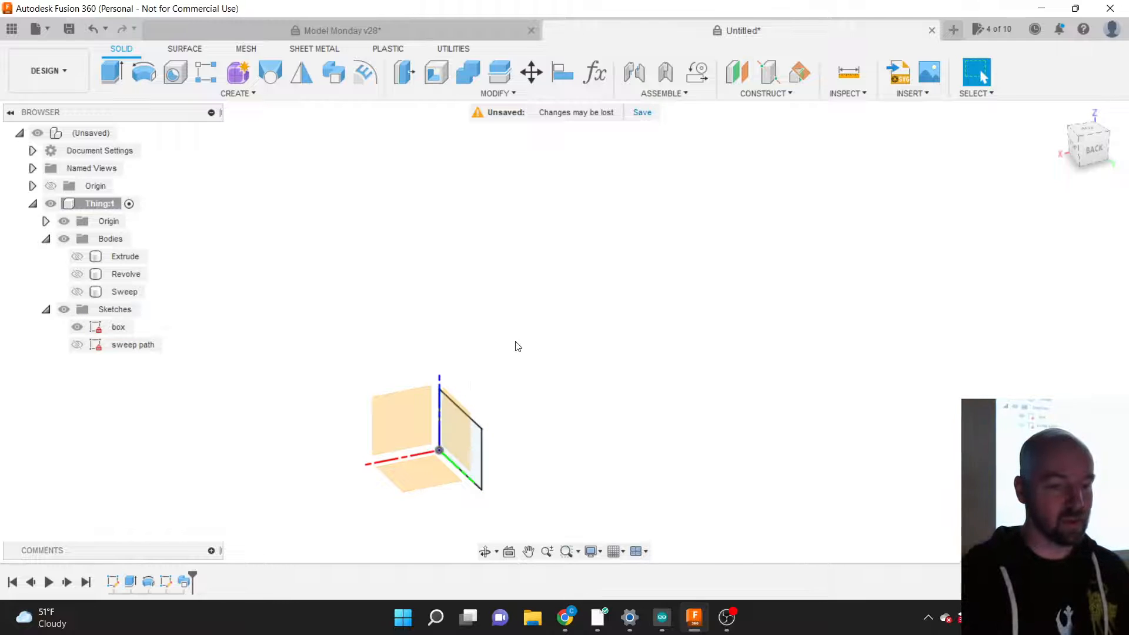
{"action": "left_click", "coordinate": [473, 466]}
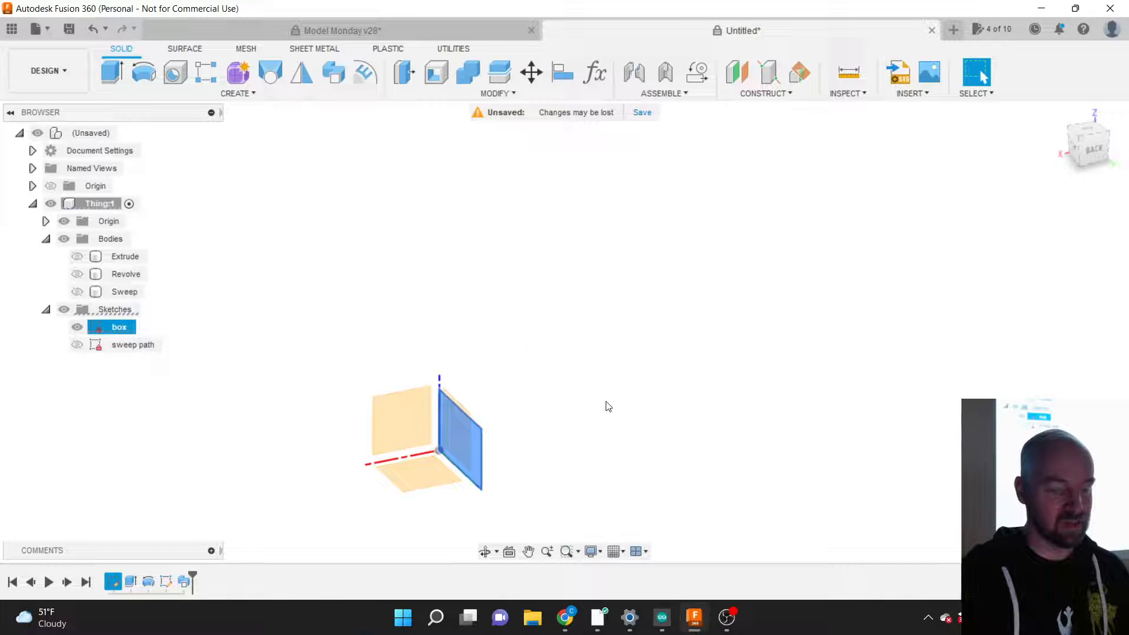
Step: Inspect the box sketch's side face from back and angled views, then open CONSTRUCT
{"action": "left_click", "coordinate": [1096, 155]}
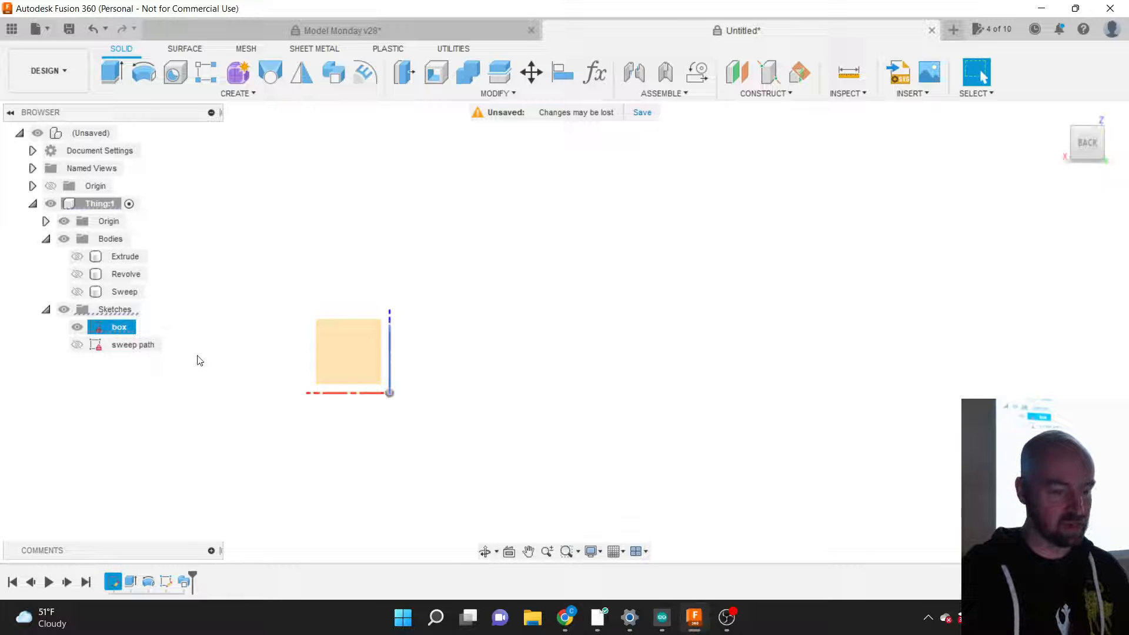
{"action": "left_click", "coordinate": [1084, 148]}
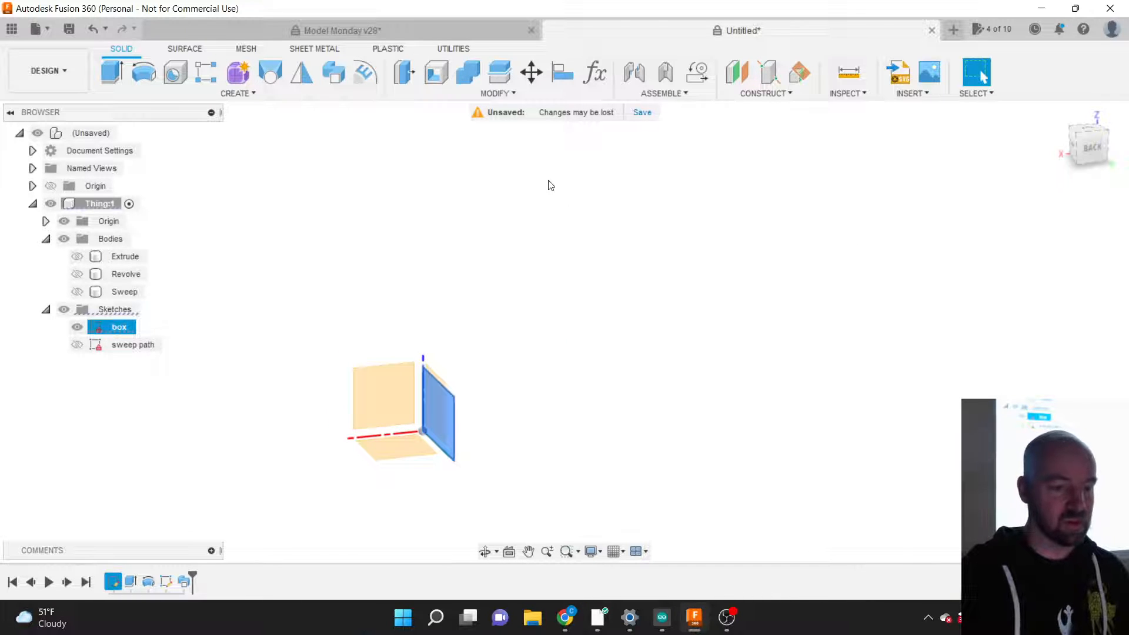
{"action": "left_click", "coordinate": [509, 407]}
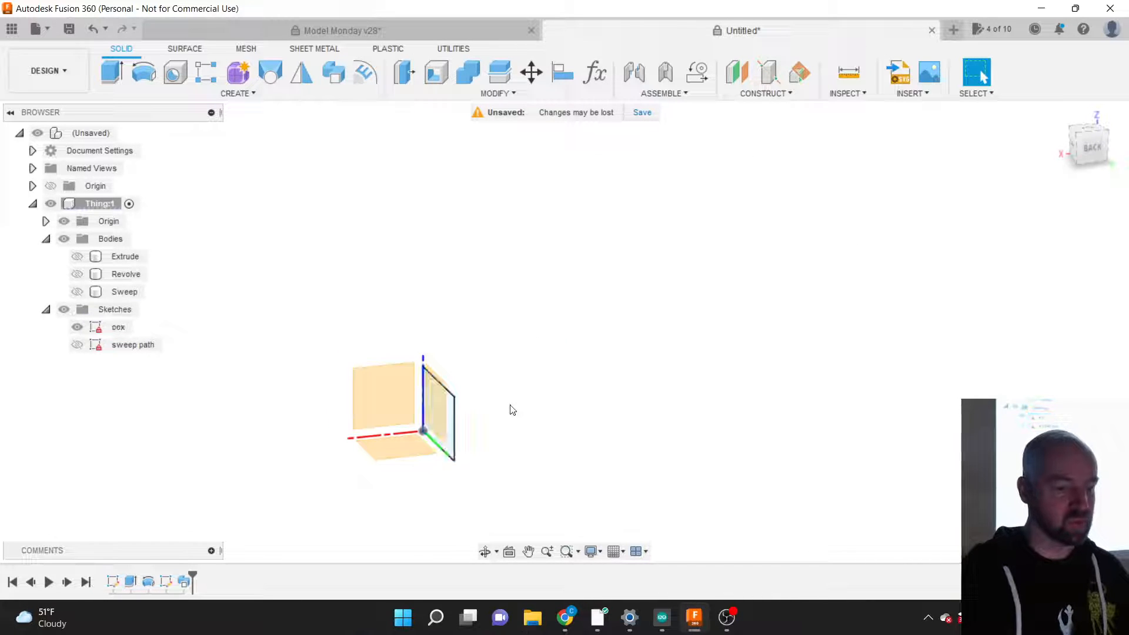
{"action": "left_click", "coordinate": [446, 422]}
{"action": "left_click", "coordinate": [503, 375]}
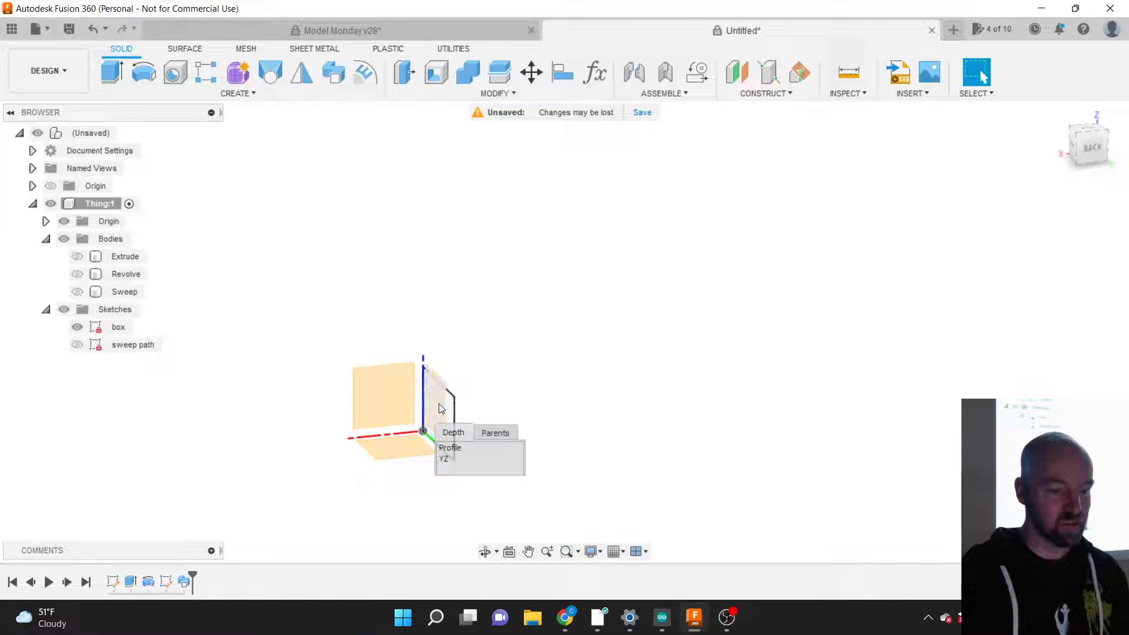
{"action": "left_click", "coordinate": [783, 94]}
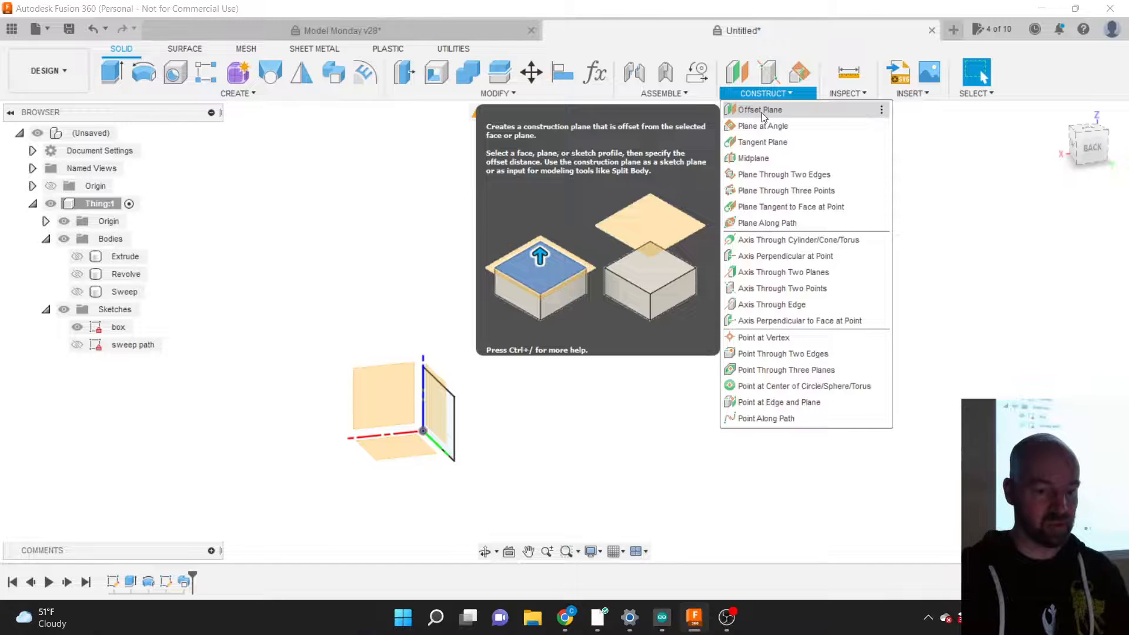
Step: Start an Offset Plane referencing the box sketch's side plane, briefly checking Extrude and Revolve bodies
{"action": "left_click", "coordinate": [762, 116]}
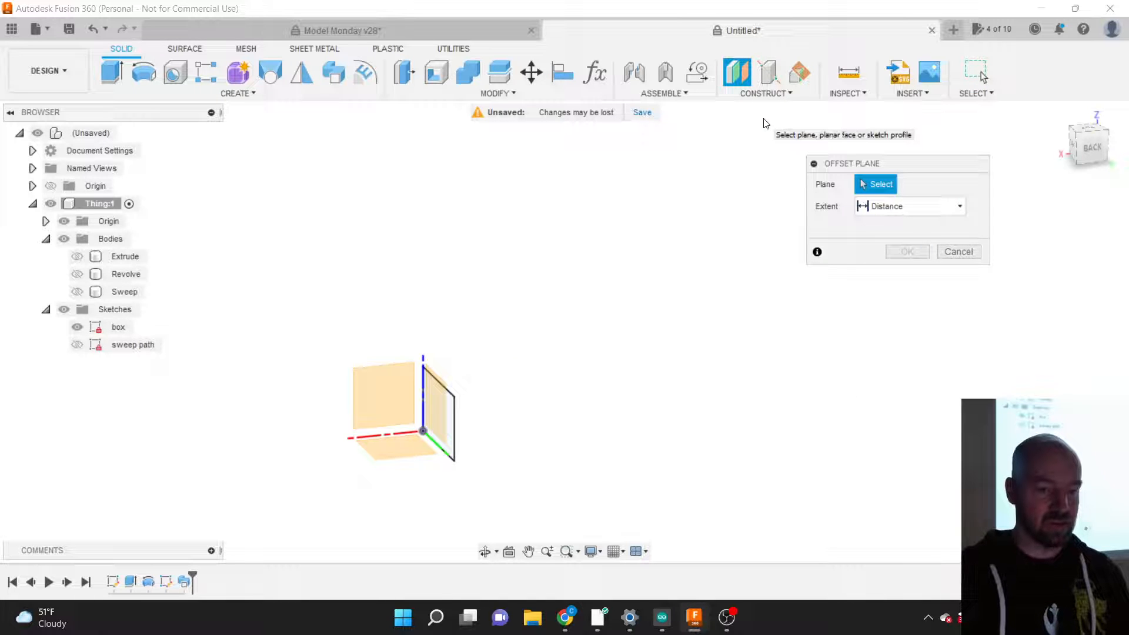
{"action": "left_click_drag", "start_coordinate": [853, 167], "coordinate": [824, 171]}
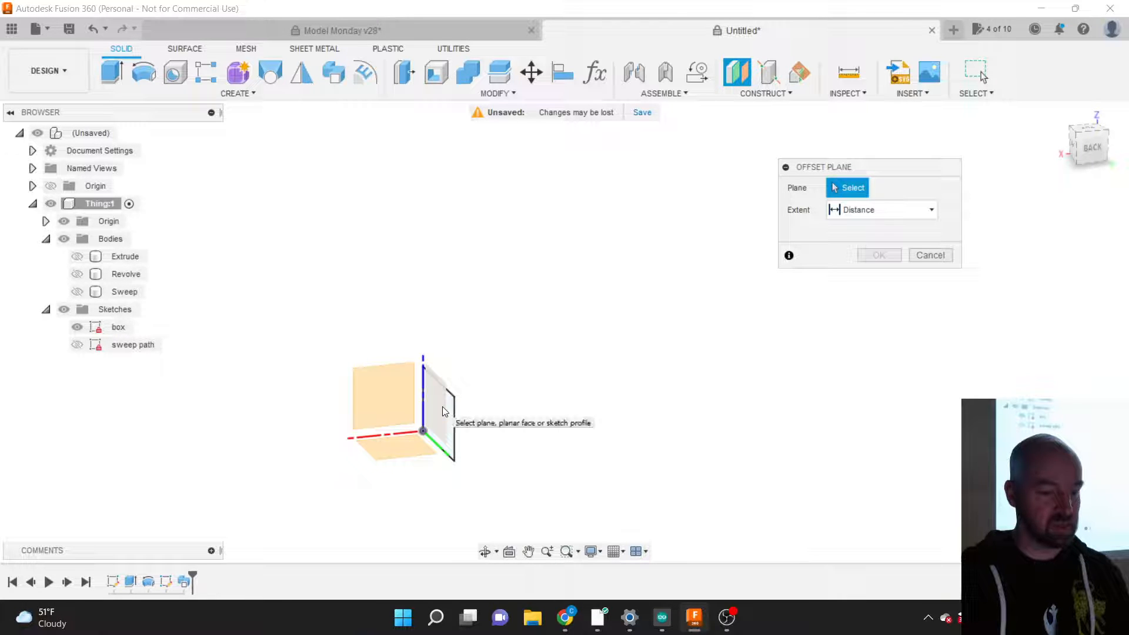
{"action": "left_click", "coordinate": [78, 259]}
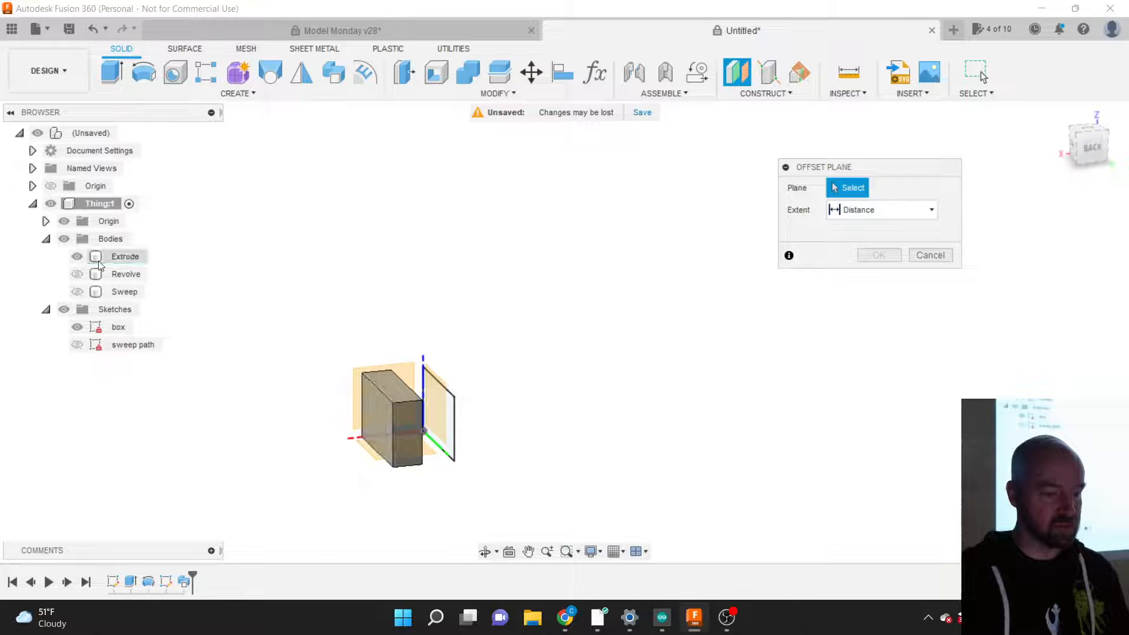
{"action": "left_click", "coordinate": [77, 256]}
{"action": "left_click", "coordinate": [78, 274]}
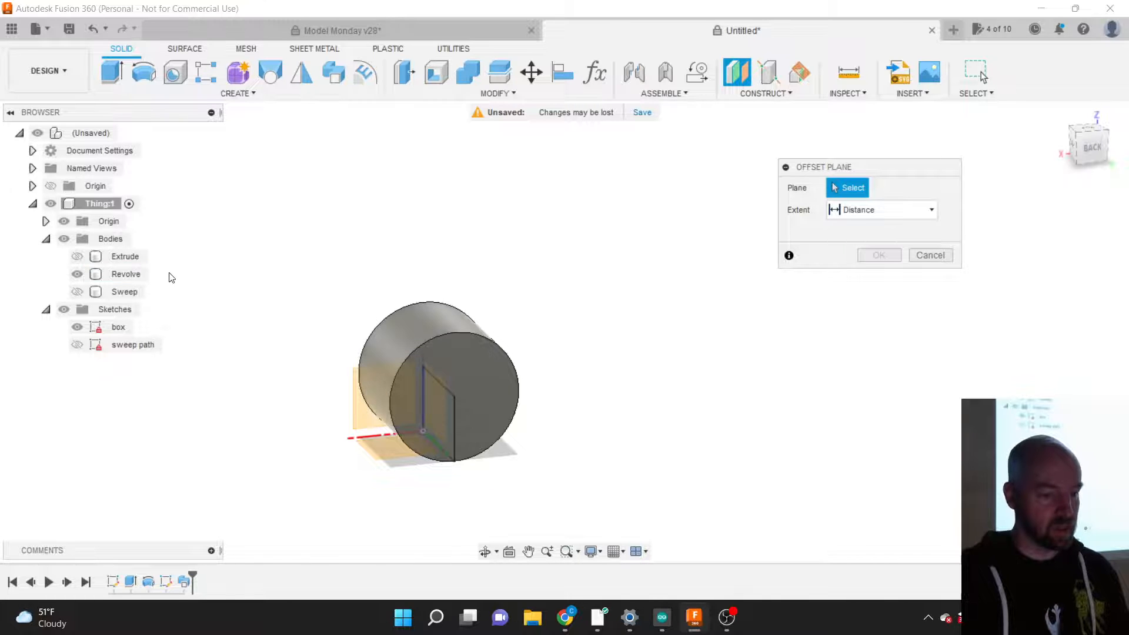
{"action": "left_click", "coordinate": [78, 274]}
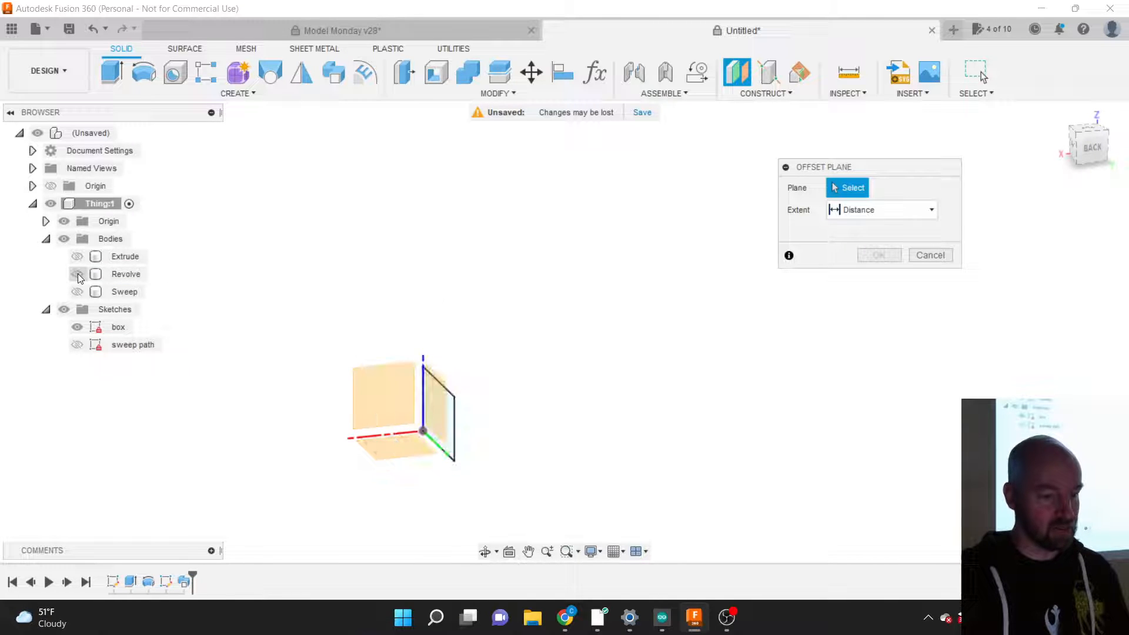
{"action": "left_click", "coordinate": [445, 410]}
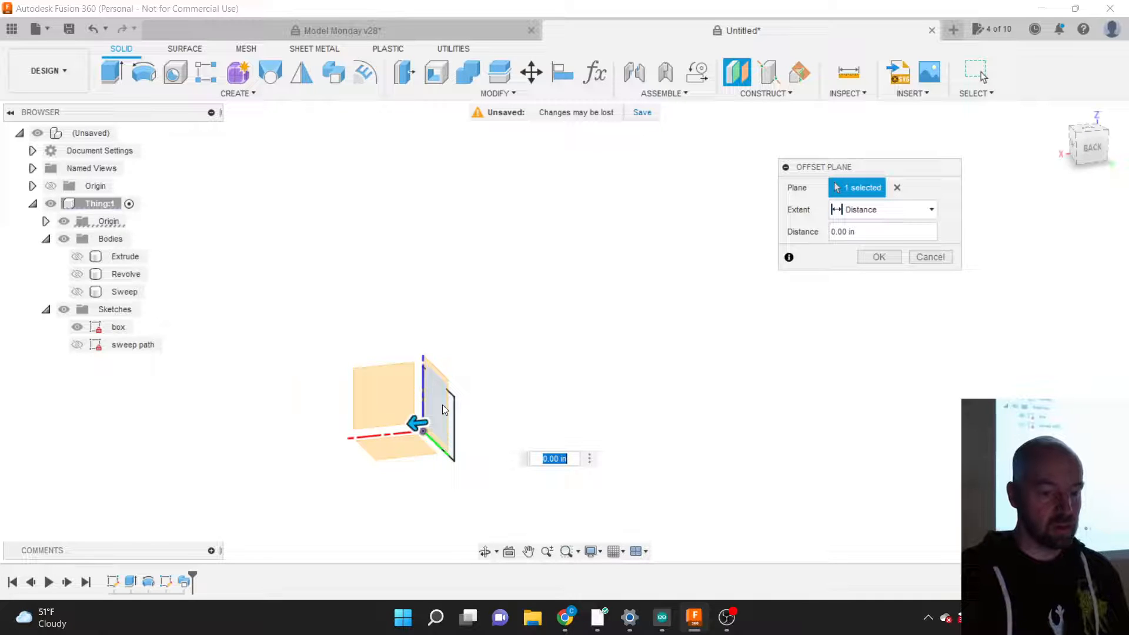
Step: Set the offset plane 4 in from the box sketch's side plane and create it
{"action": "left_click_drag", "start_coordinate": [826, 175], "coordinate": [750, 287]}
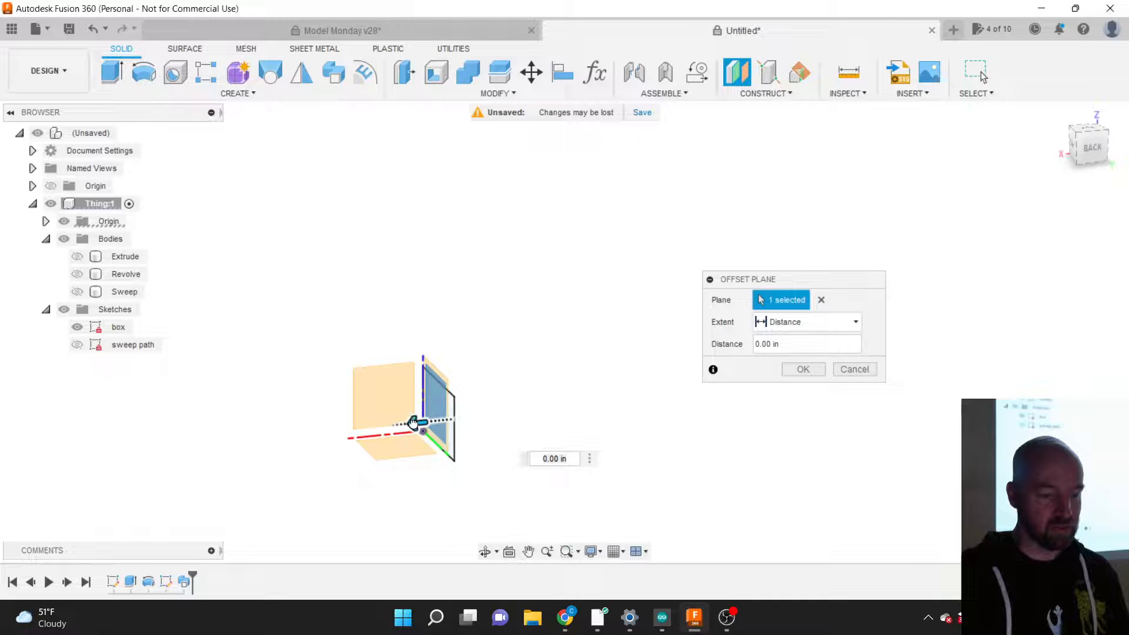
{"action": "left_click_drag", "start_coordinate": [414, 423], "coordinate": [559, 394]}
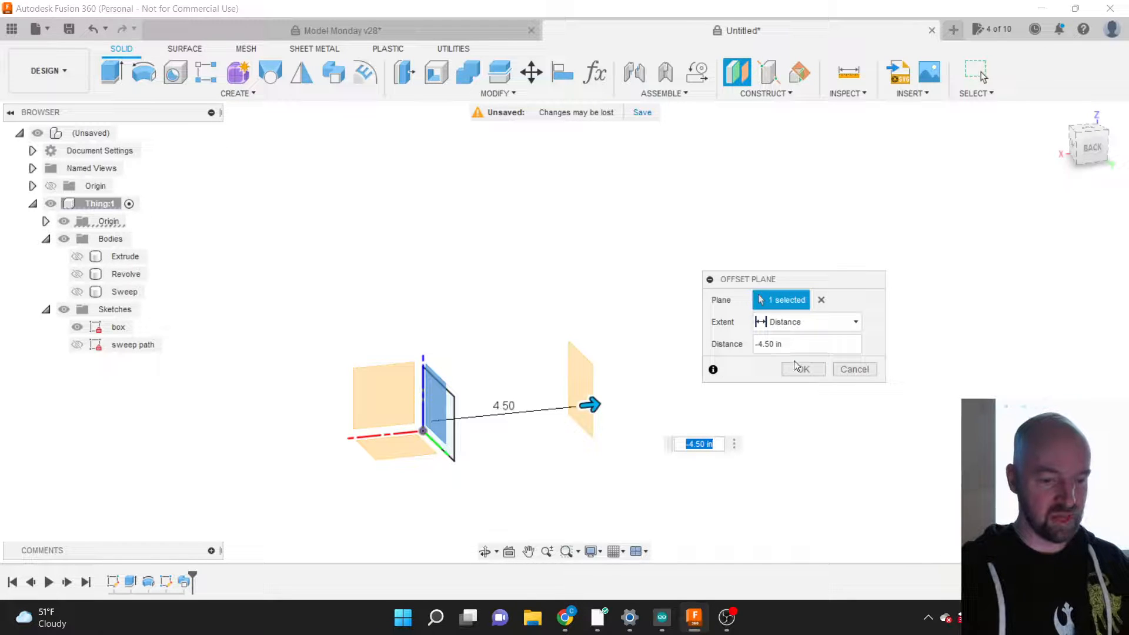
{"action": "left_click_drag", "start_coordinate": [796, 346], "coordinate": [744, 348]}
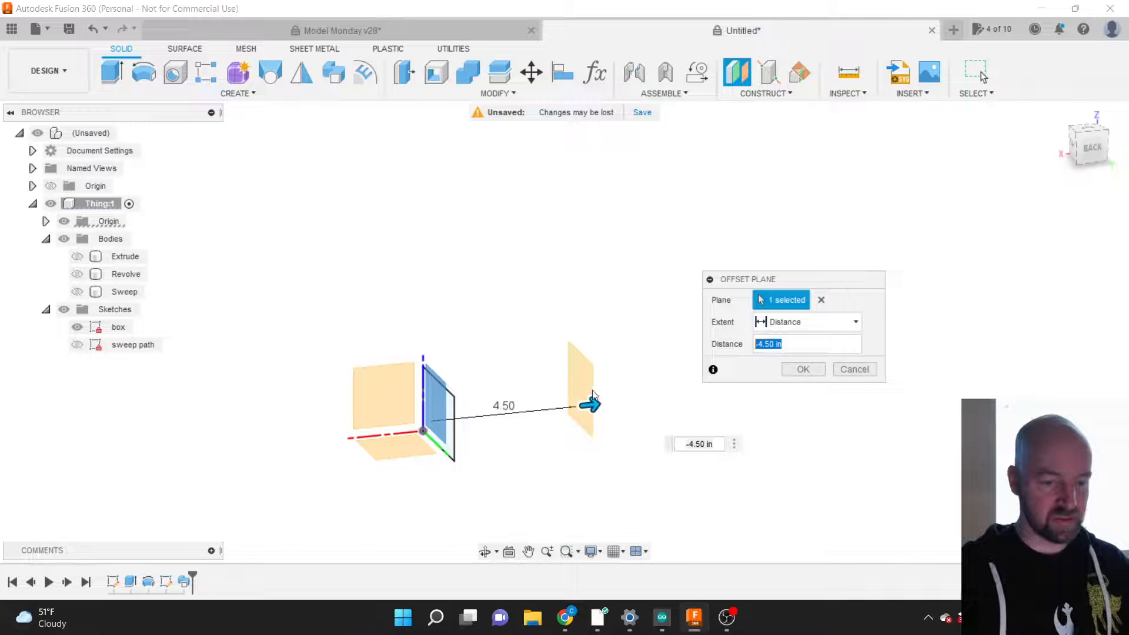
{"action": "left_click_drag", "start_coordinate": [590, 403], "coordinate": [544, 410]}
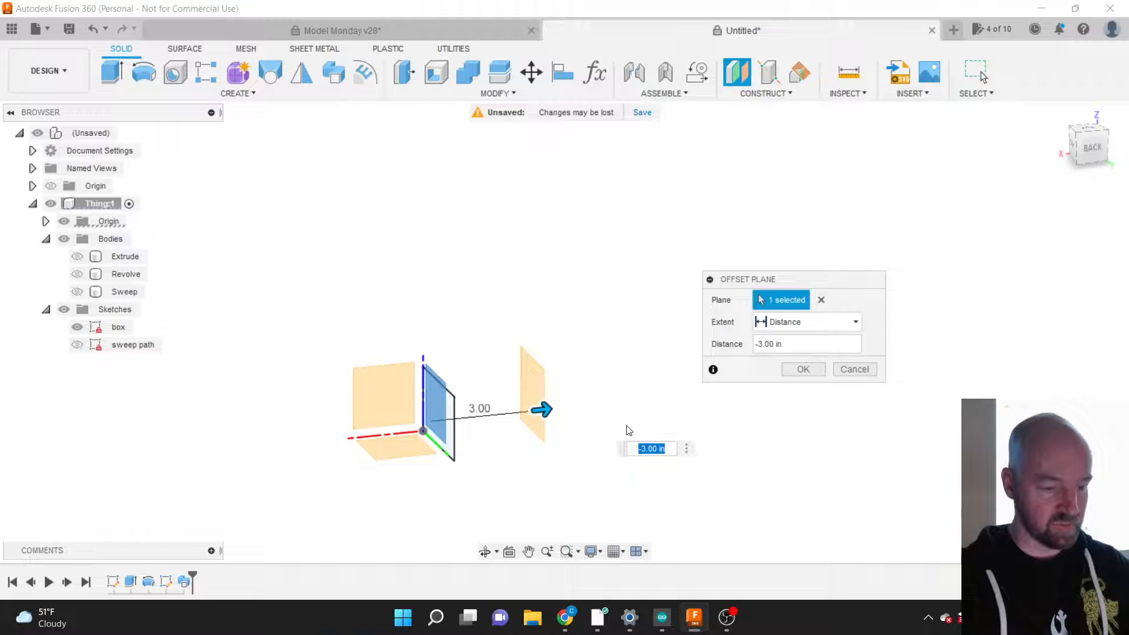
{"action": "key", "text": "BackSpace"}
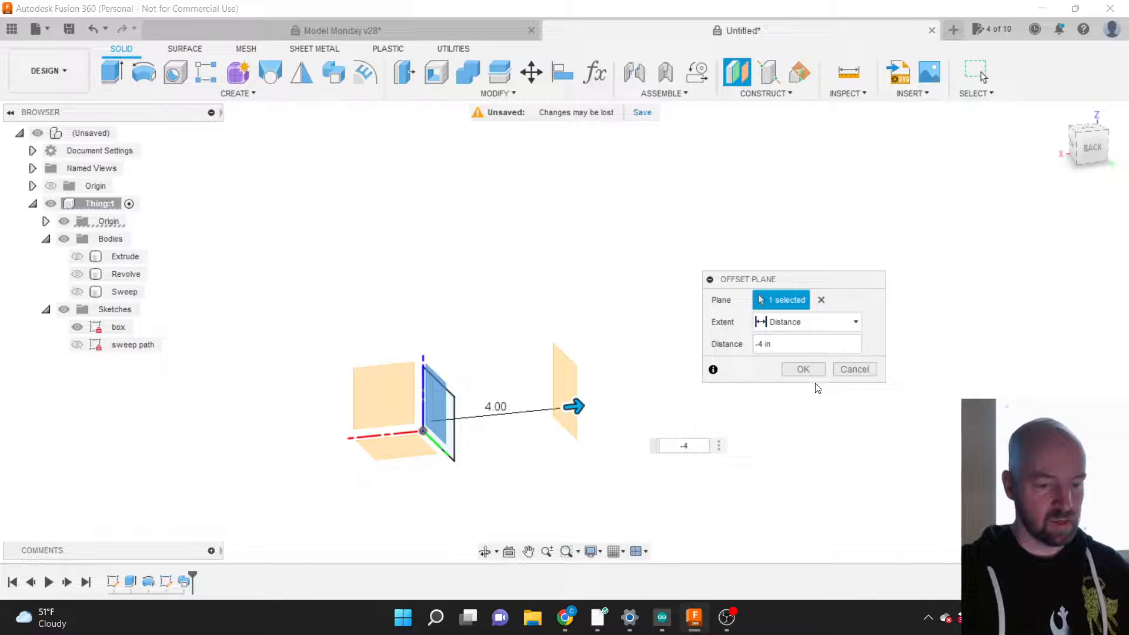
{"action": "left_click", "coordinate": [803, 369]}
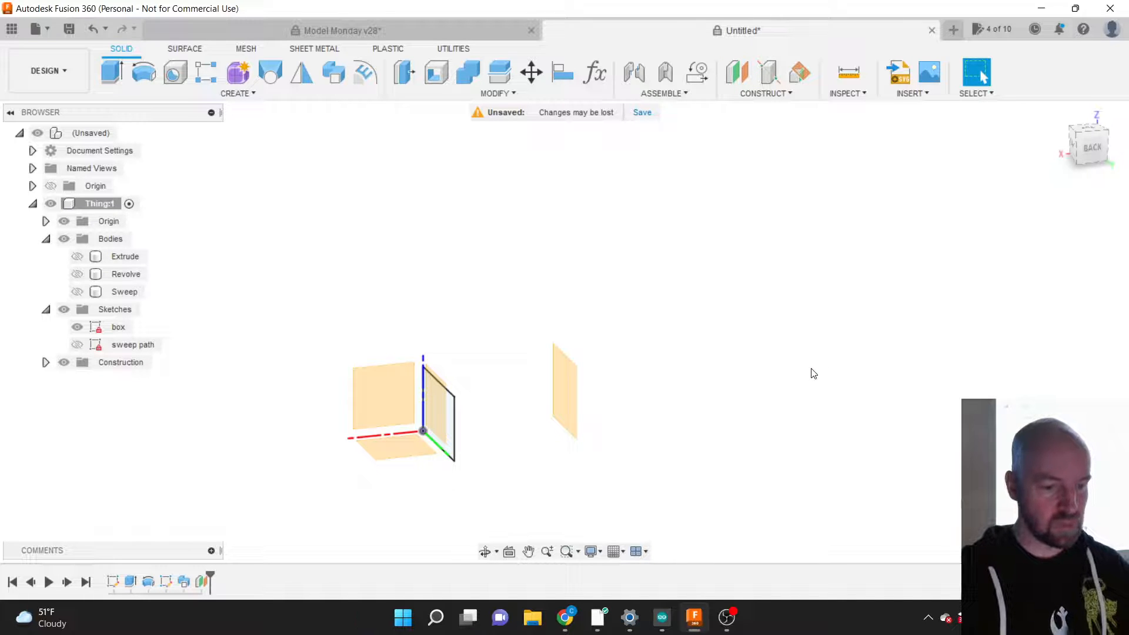
Step: Rename Plane1 in the Construction folder to 'Loft Plane'
{"action": "mouse_move", "coordinate": [1081, 143]}
{"action": "left_mouse_down"}
{"action": "mouse_move", "coordinate": [1066, 144]}
{"action": "mouse_move", "coordinate": [1084, 148]}
{"action": "left_mouse_up"}
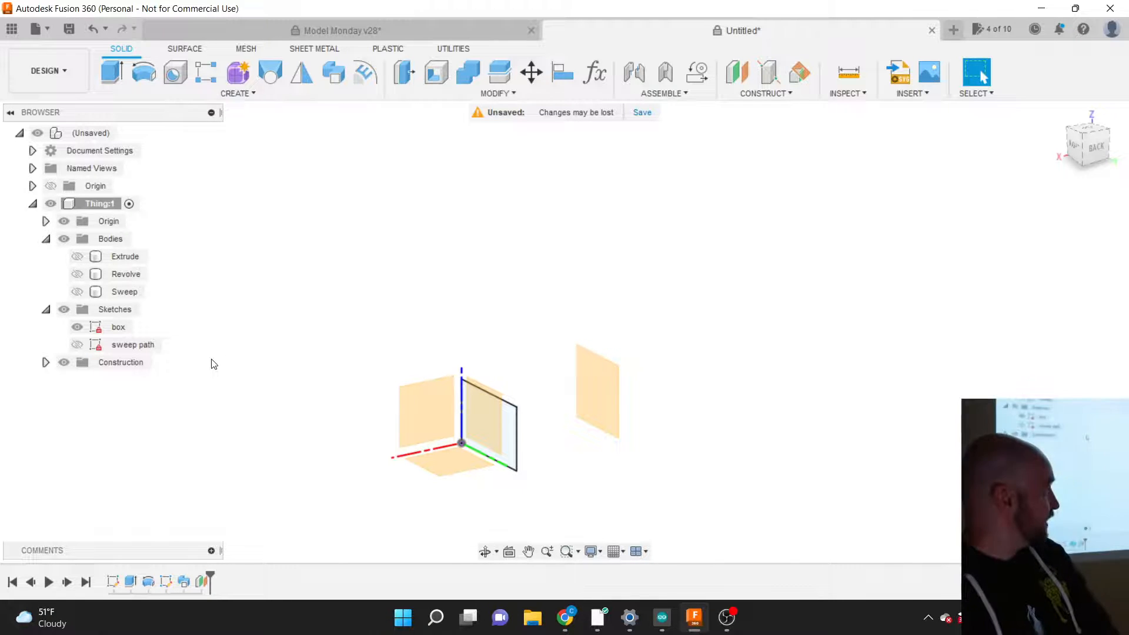
{"action": "left_click", "coordinate": [82, 364]}
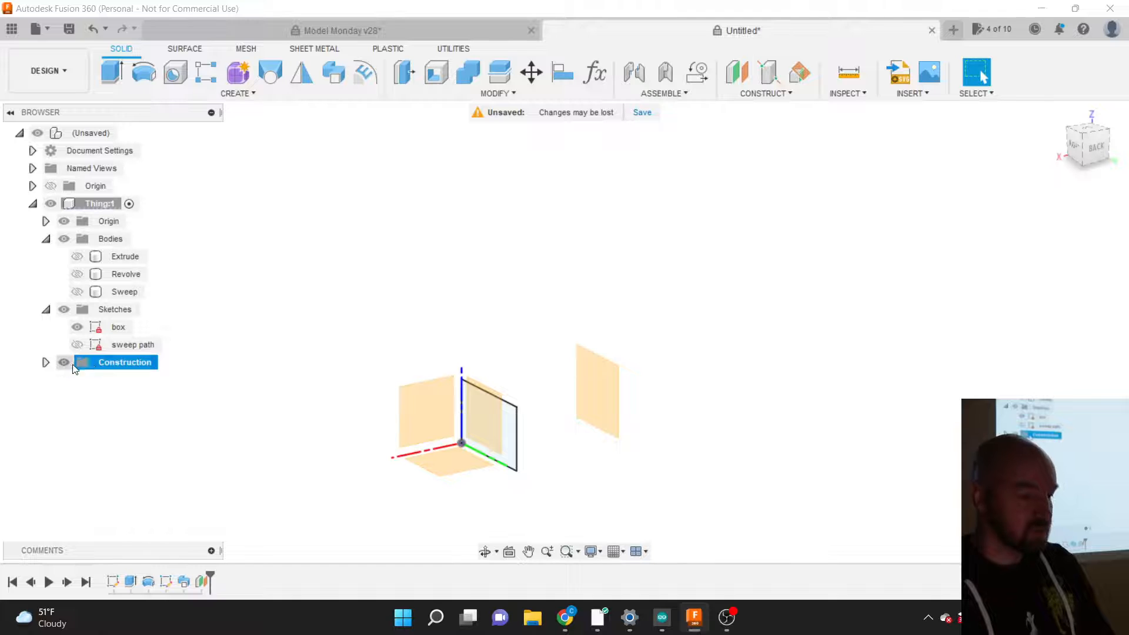
{"action": "left_click", "coordinate": [46, 362]}
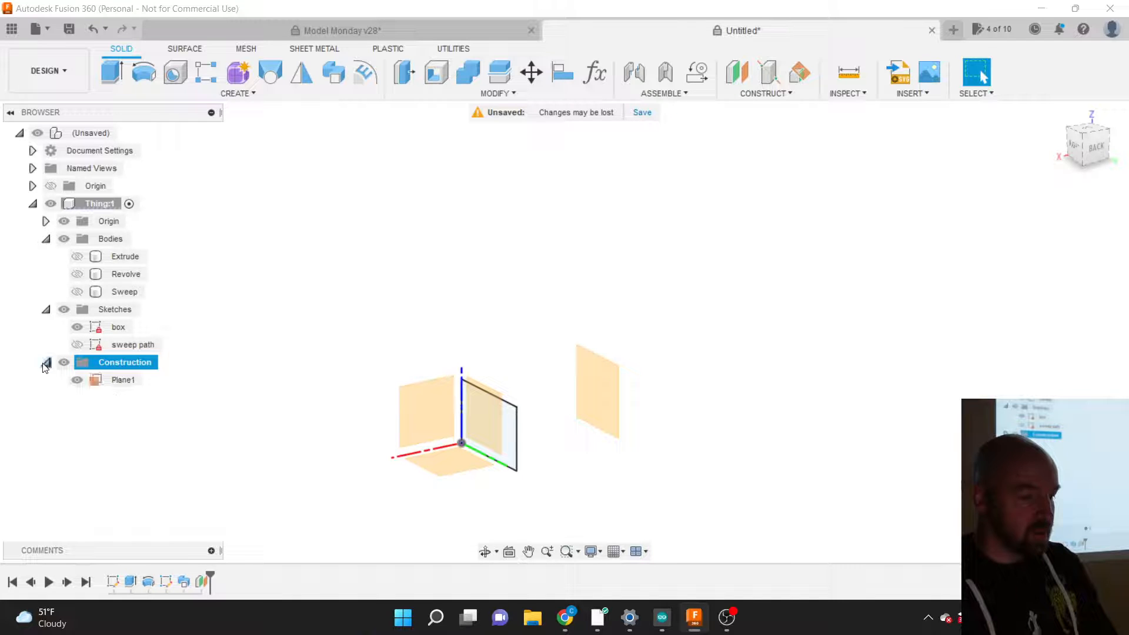
{"action": "left_click", "coordinate": [120, 381]}
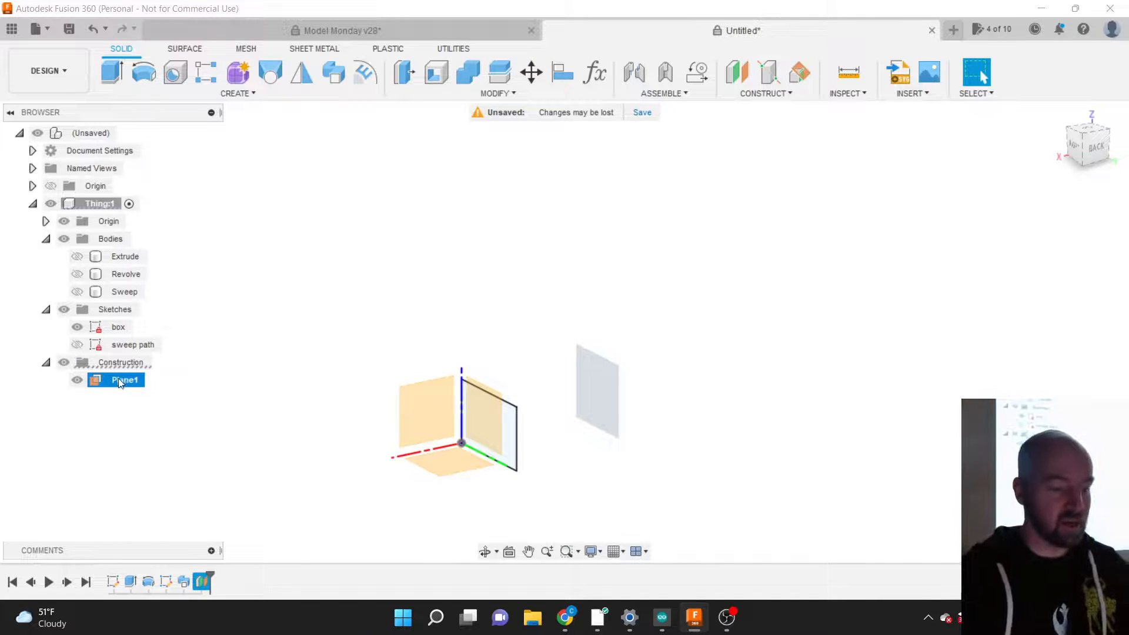
{"action": "double_click", "coordinate": [120, 382]}
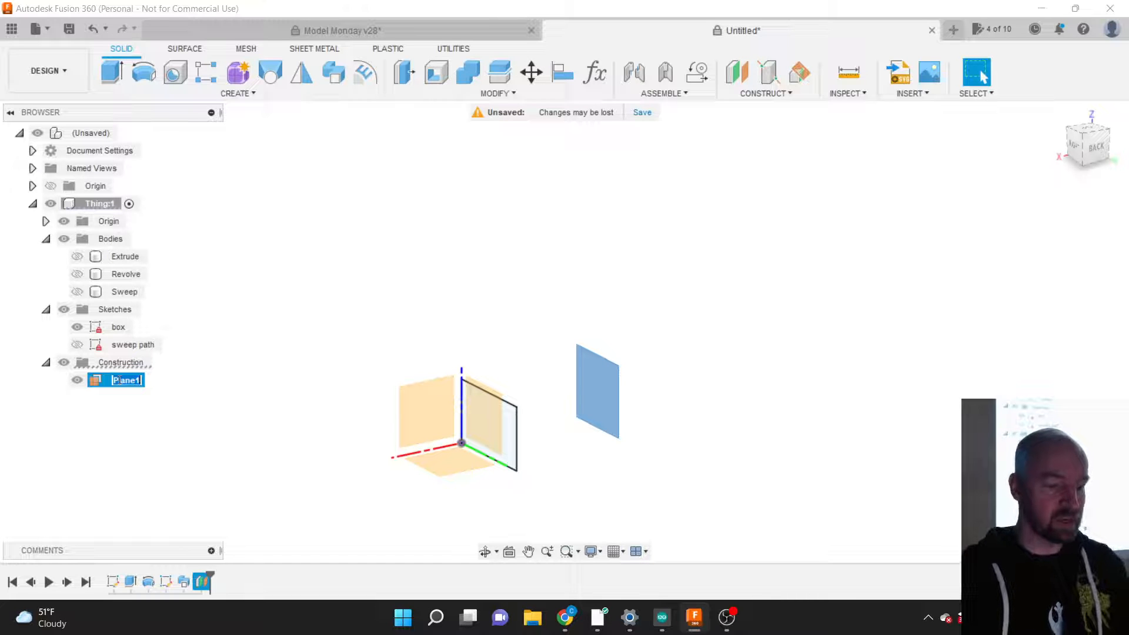
{"action": "left_click", "coordinate": [120, 380]}
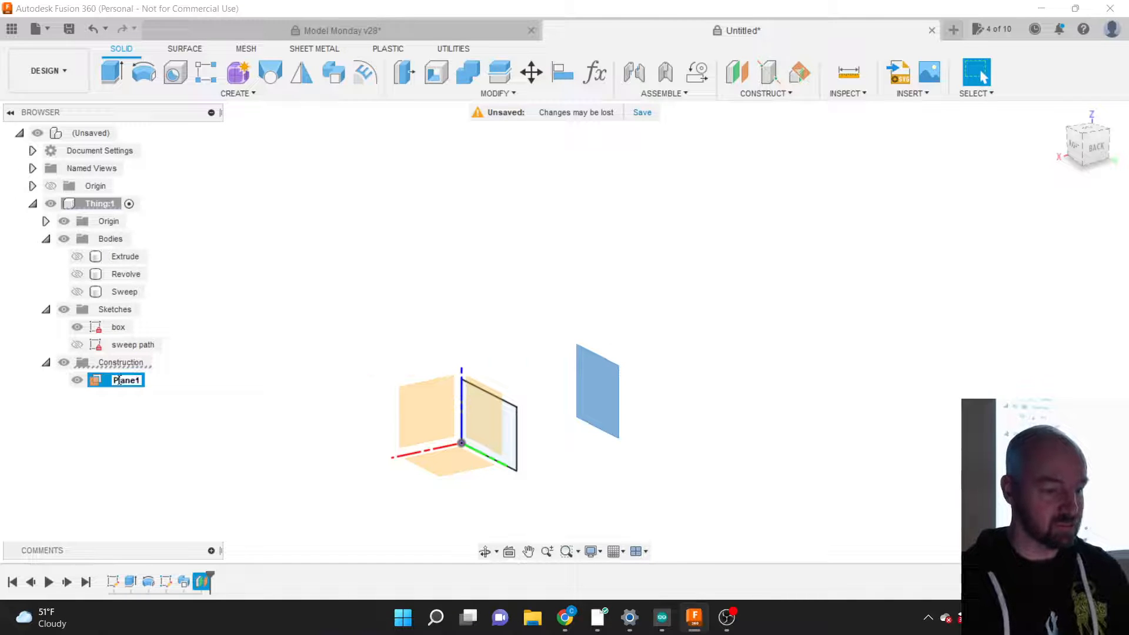
{"action": "double_click", "coordinate": [119, 380]}
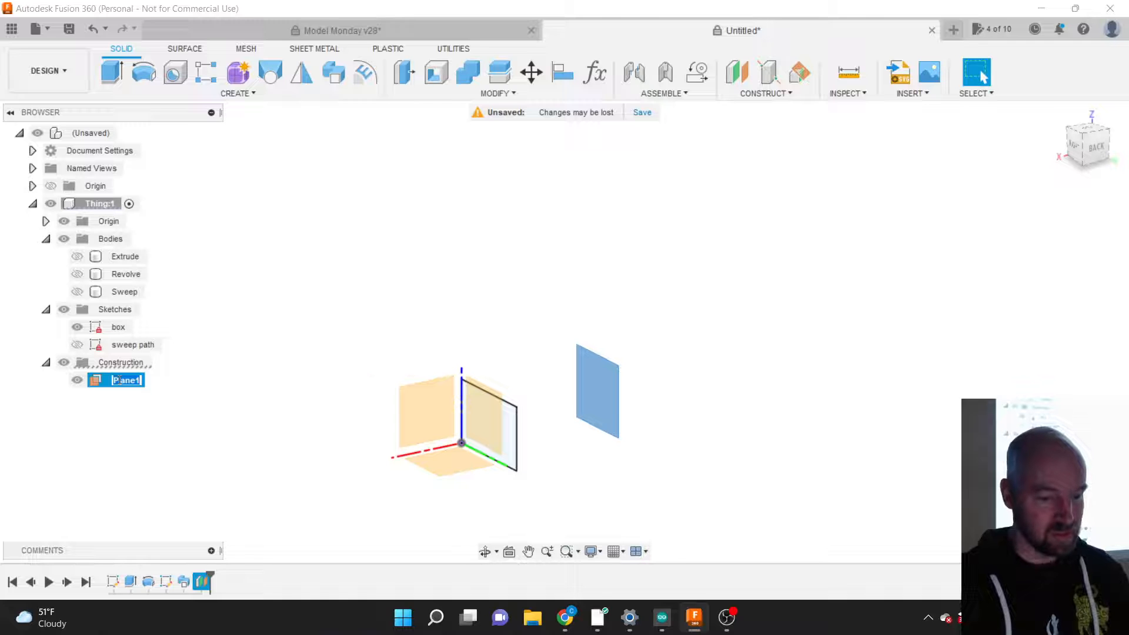
{"action": "type", "text": "Loft P"}
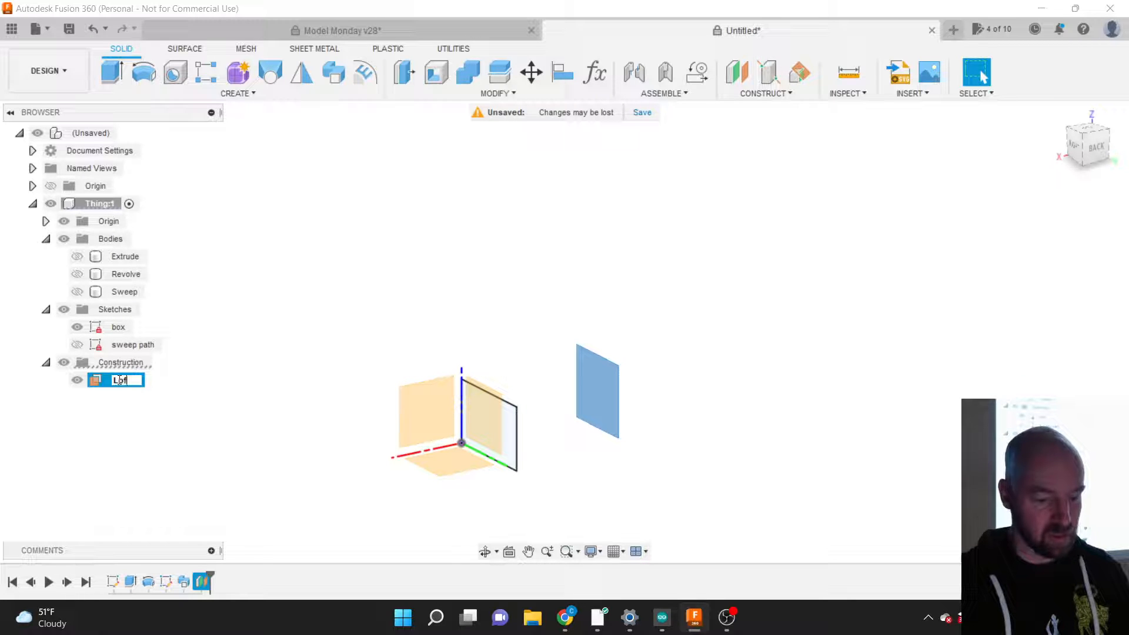
{"action": "type", "text": "lane"}
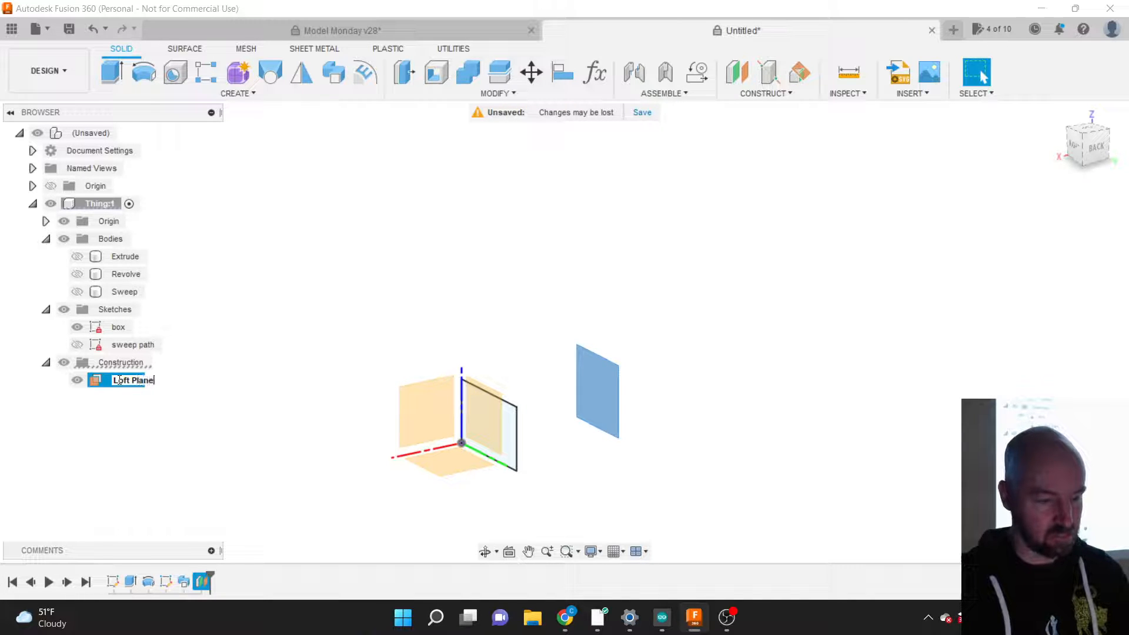
{"action": "key", "text": "Return"}
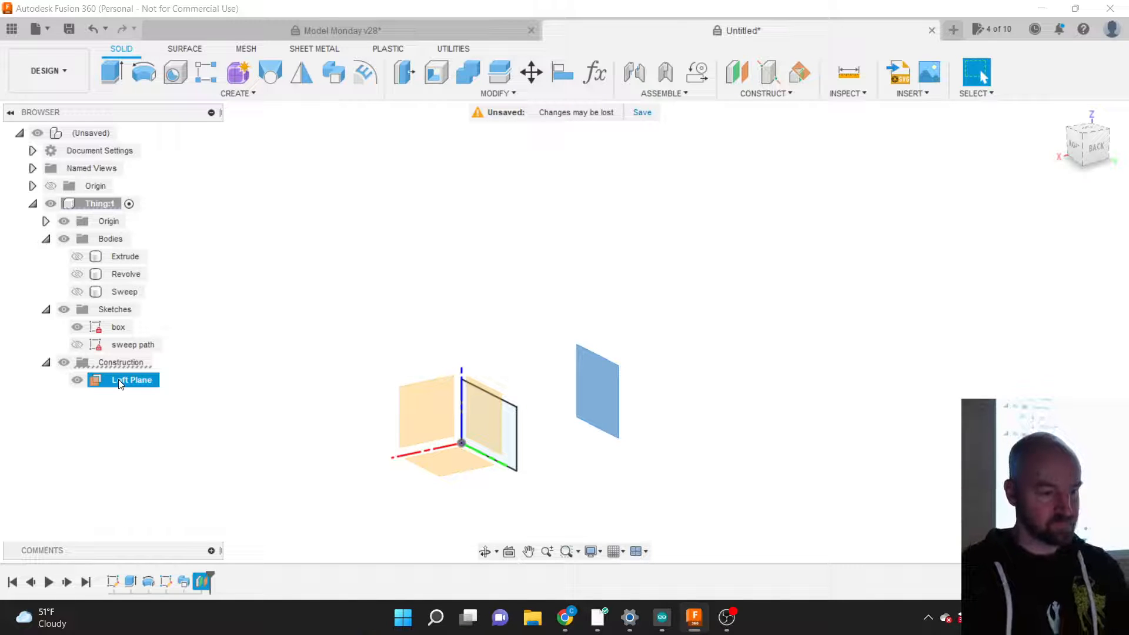
Step: Check the Loft Plane and box sketch profile by selecting them and orbiting to an angled overview
{"action": "left_click", "coordinate": [268, 363]}
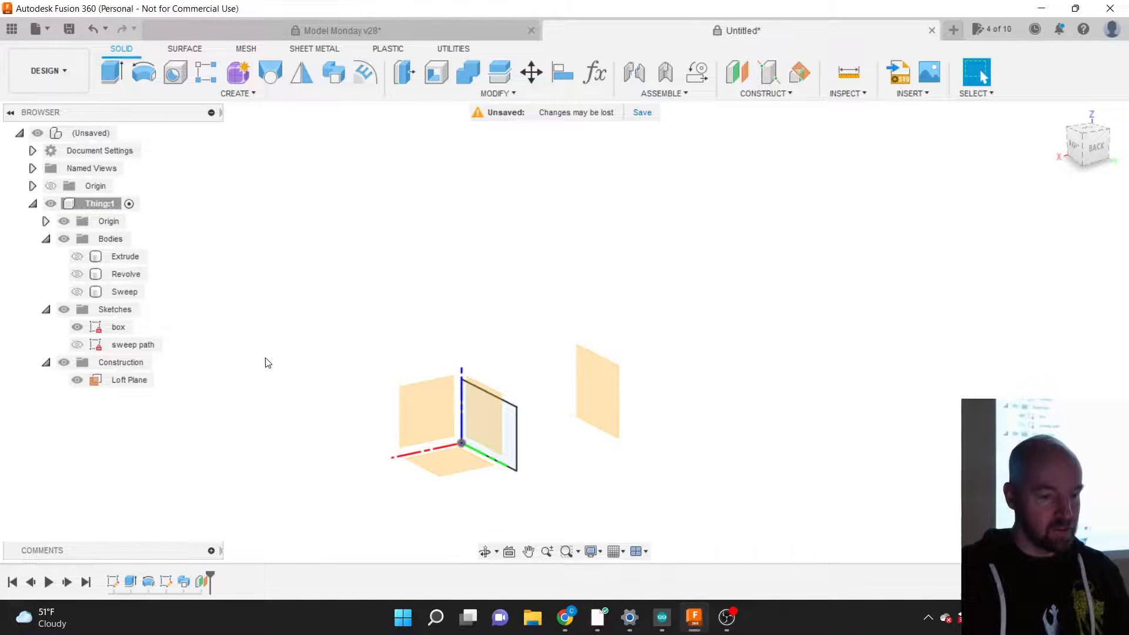
{"action": "left_click", "coordinate": [132, 382]}
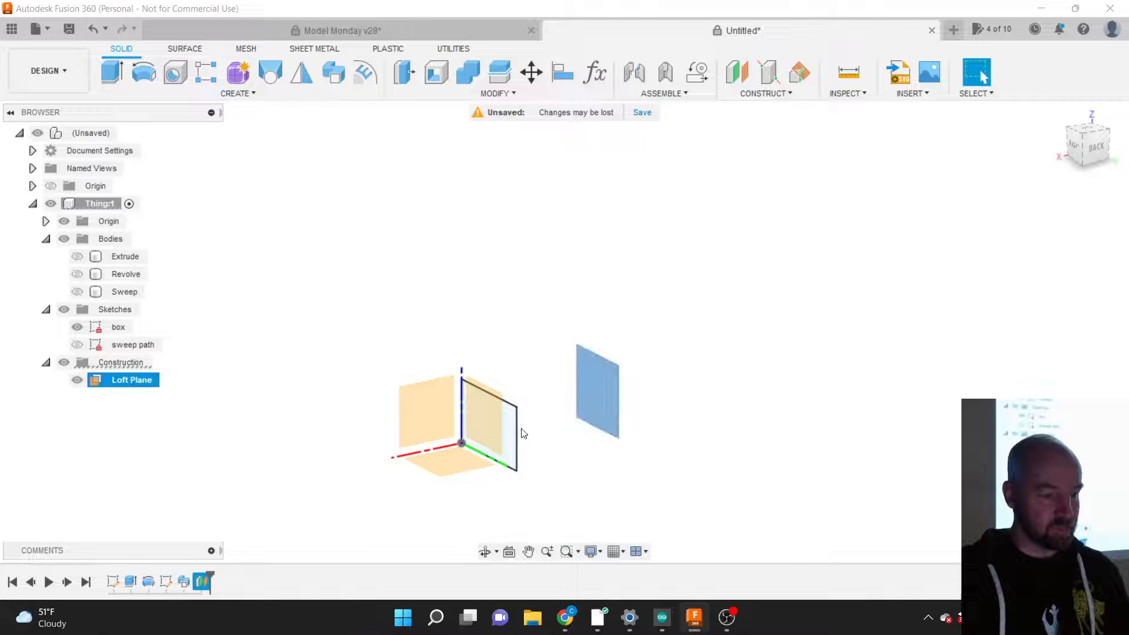
{"action": "left_click", "coordinate": [507, 423]}
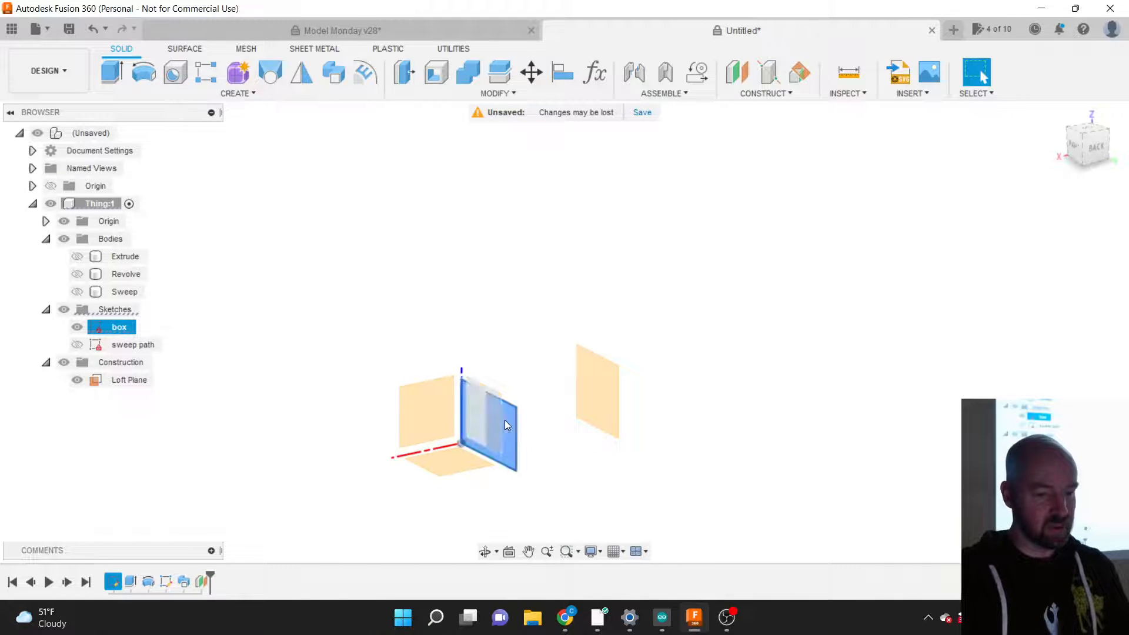
{"action": "left_click", "coordinate": [1087, 149]}
{"action": "middle_click_drag", "start_coordinate": [565, 332], "coordinate": [620, 449], "text": "shift"}
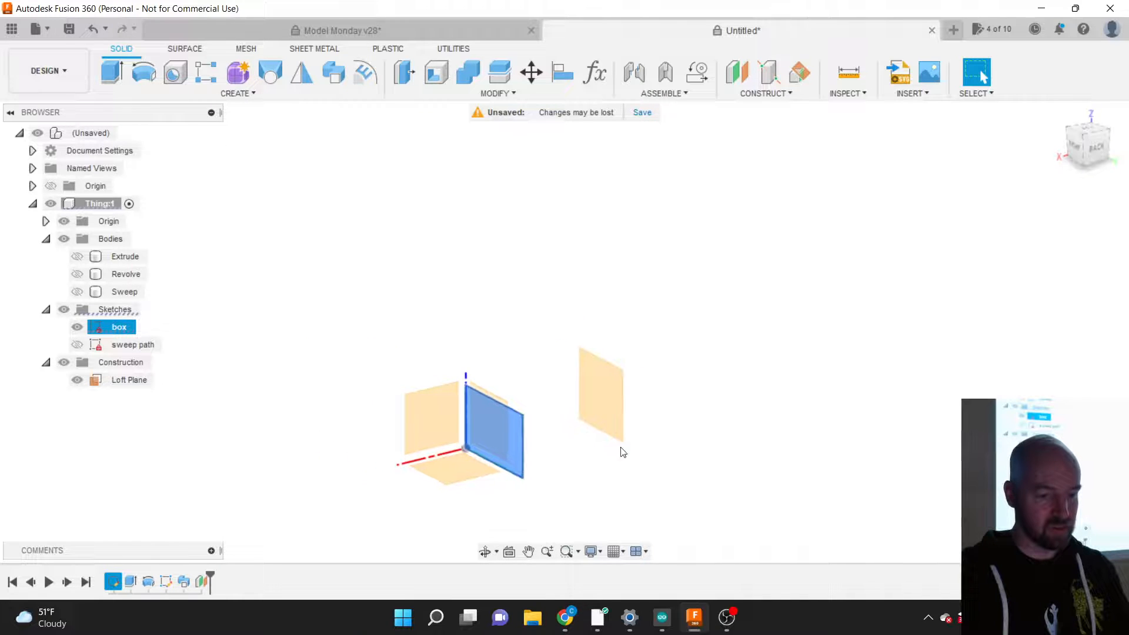
{"action": "left_click", "coordinate": [535, 344]}
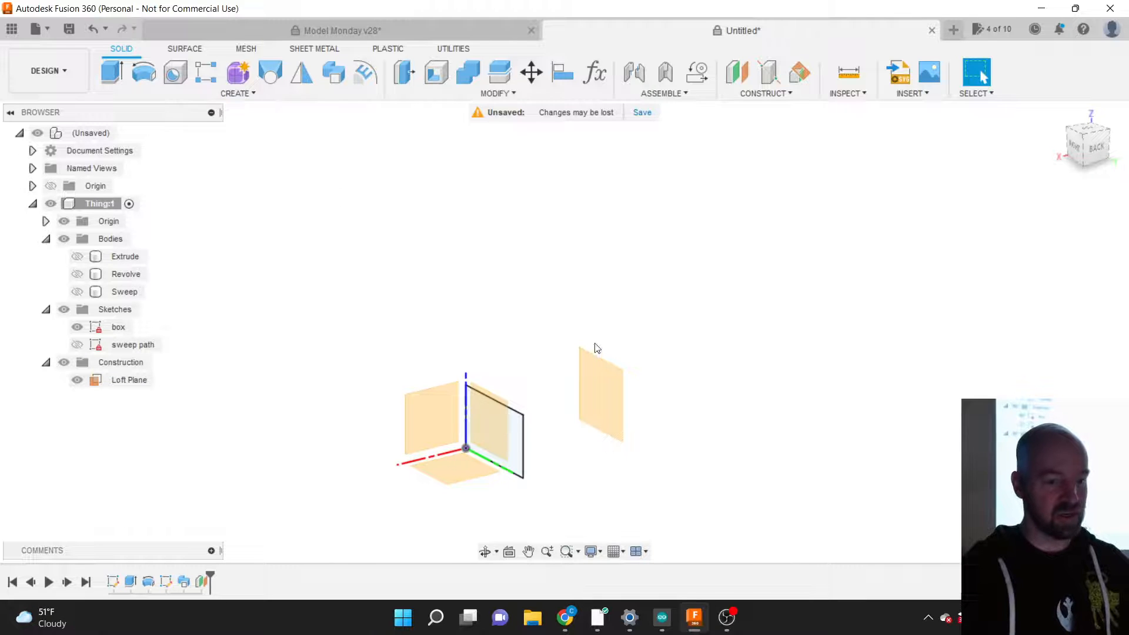
{"action": "left_click", "coordinate": [600, 389]}
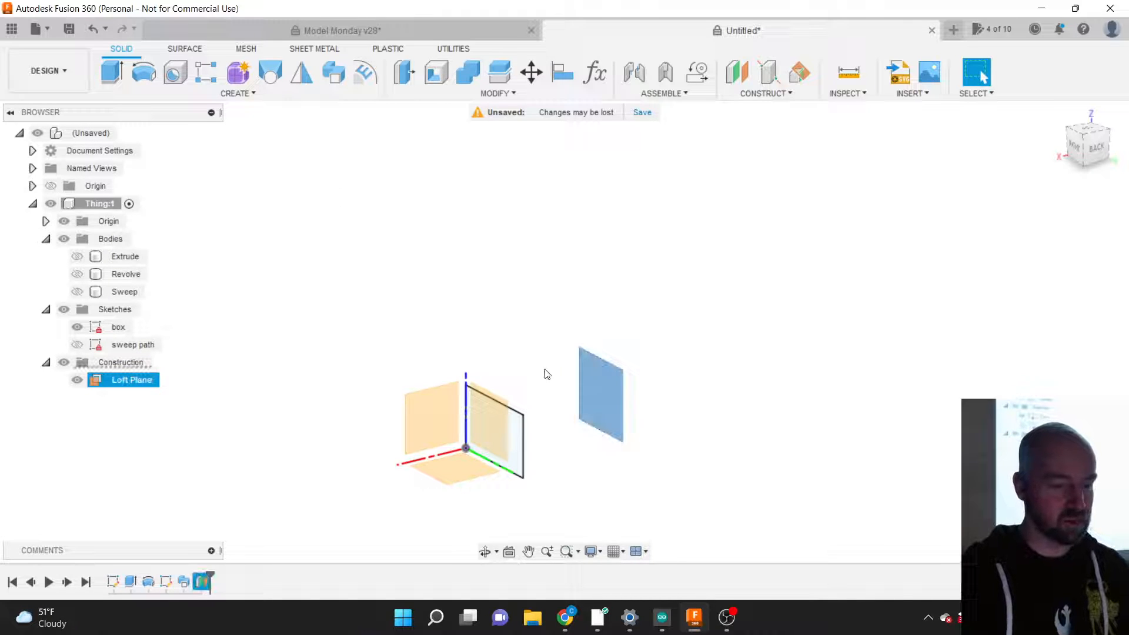
{"action": "left_click", "coordinate": [500, 334]}
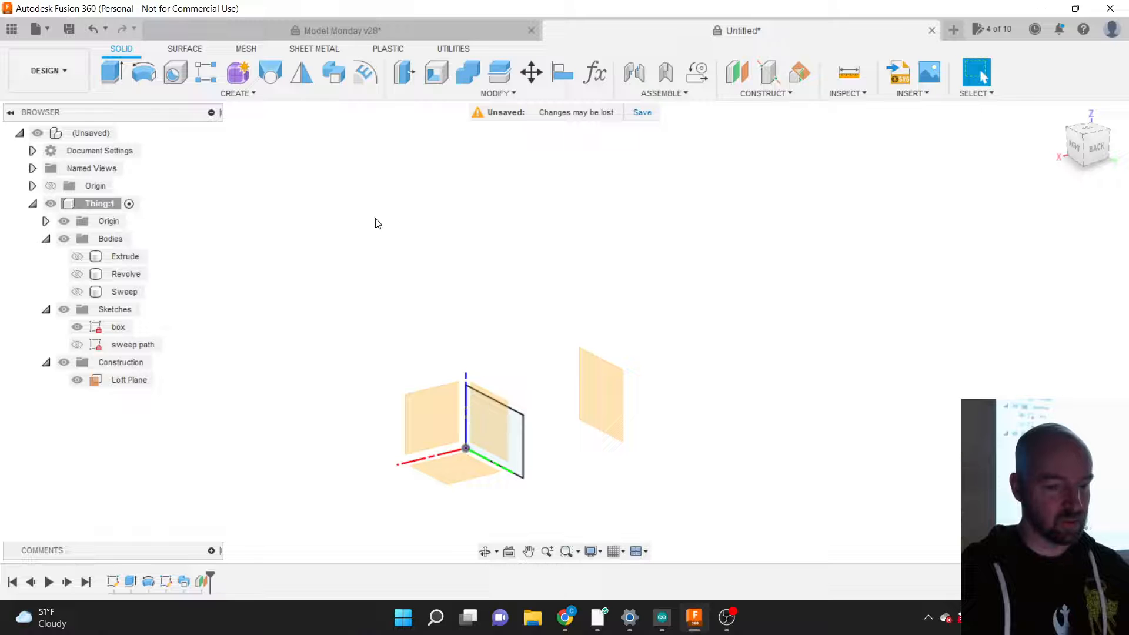
{"action": "left_click", "coordinate": [245, 93]}
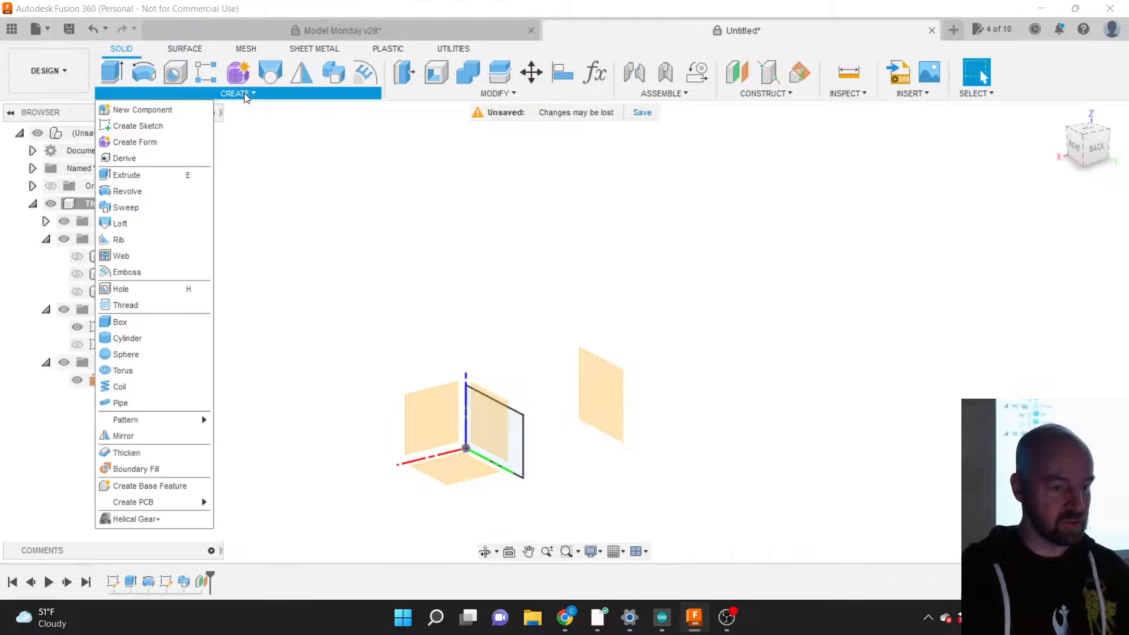
Step: Start a new sketch, Sketch4, using the Loft Plane as its sketch plane
{"action": "left_click", "coordinate": [161, 127]}
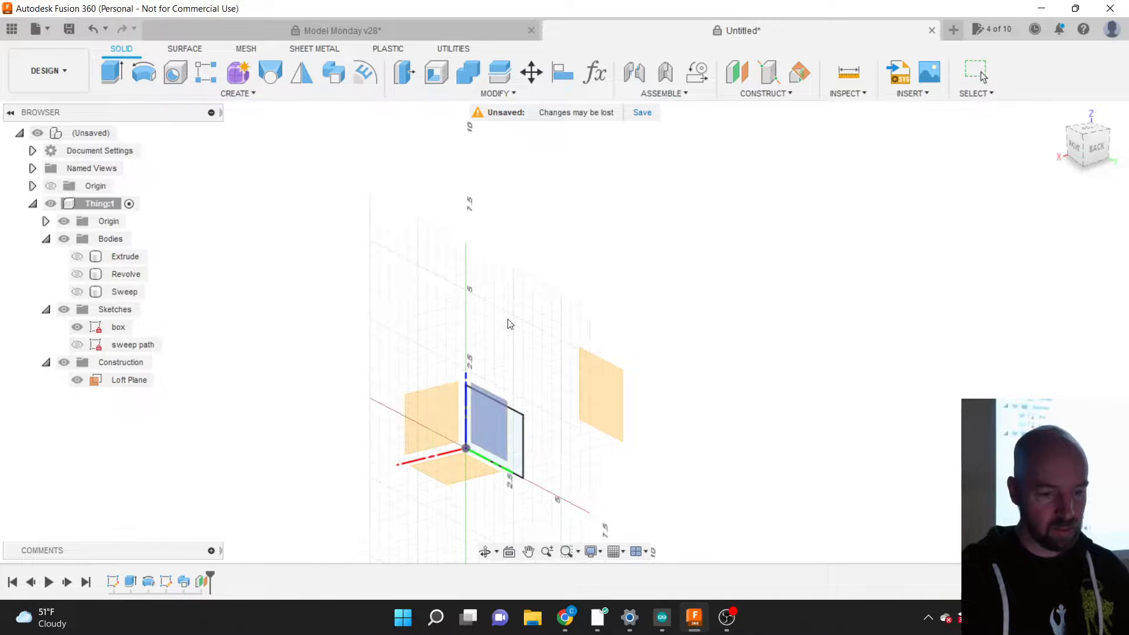
{"action": "left_click", "coordinate": [584, 374]}
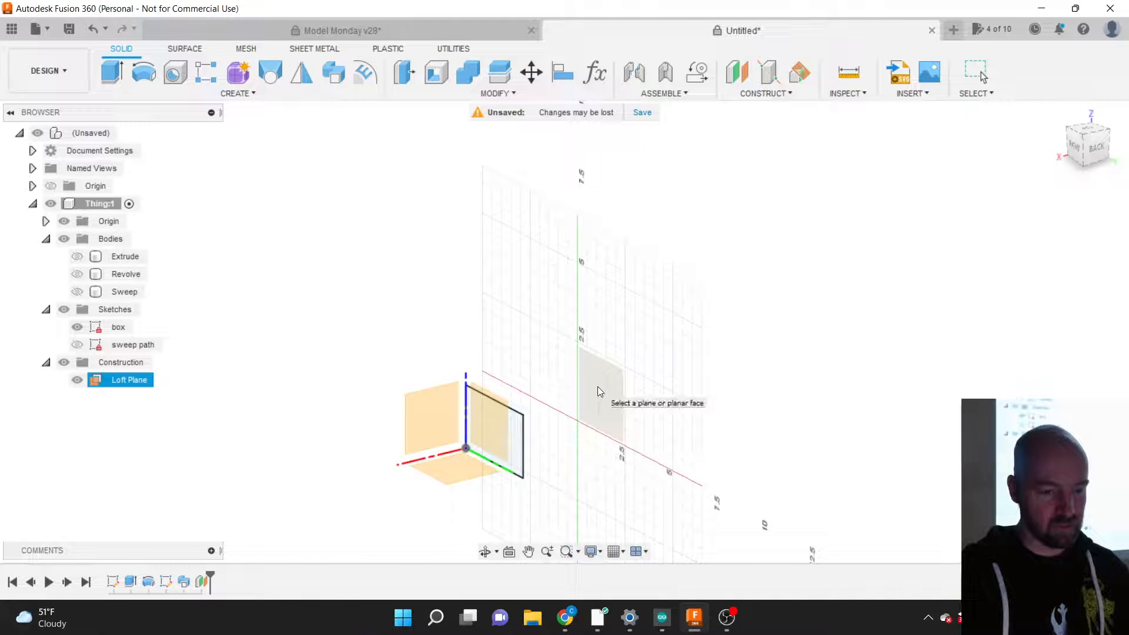
{"action": "left_click", "coordinate": [598, 387]}
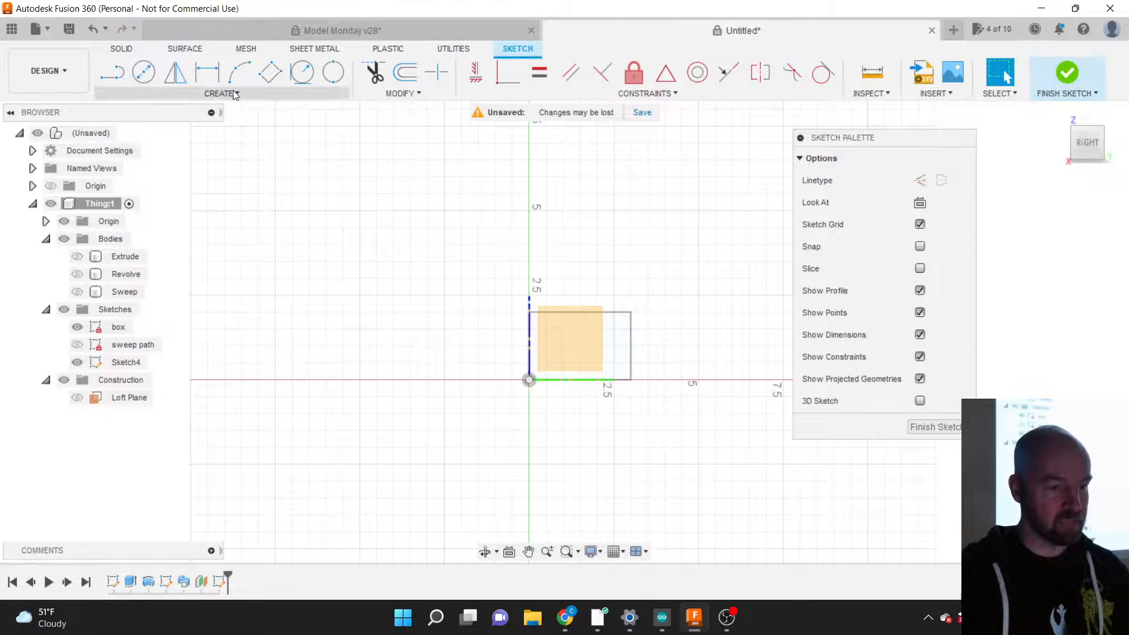
{"action": "left_click", "coordinate": [215, 94]}
{"action": "mouse_move", "coordinate": [157, 141]}
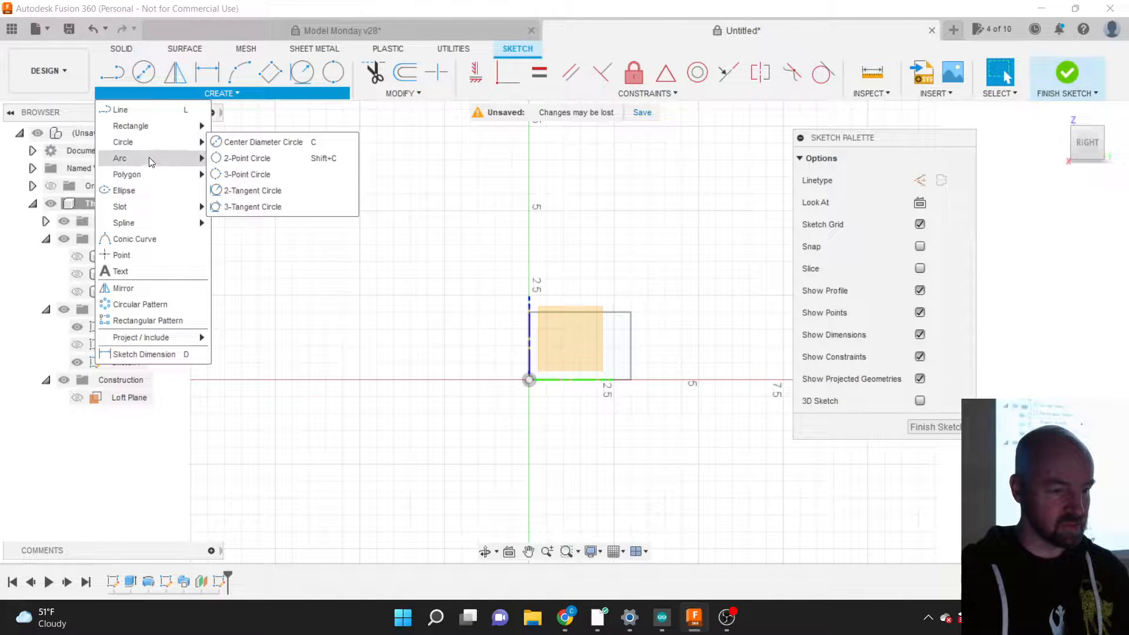
{"action": "mouse_move", "coordinate": [149, 176]}
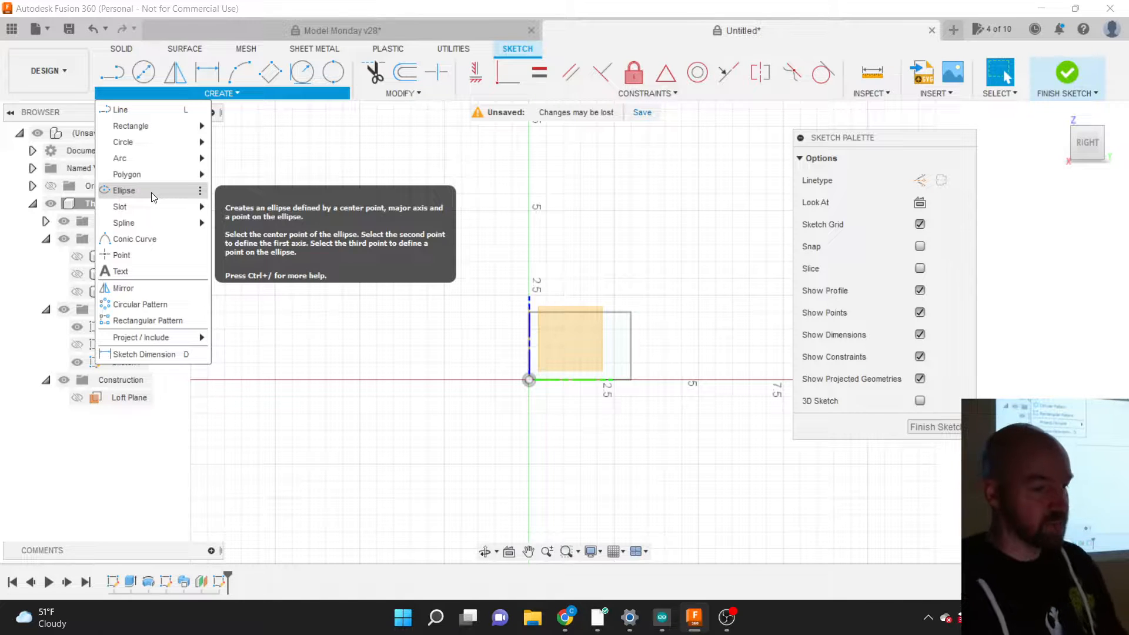
{"action": "left_click", "coordinate": [124, 191]}
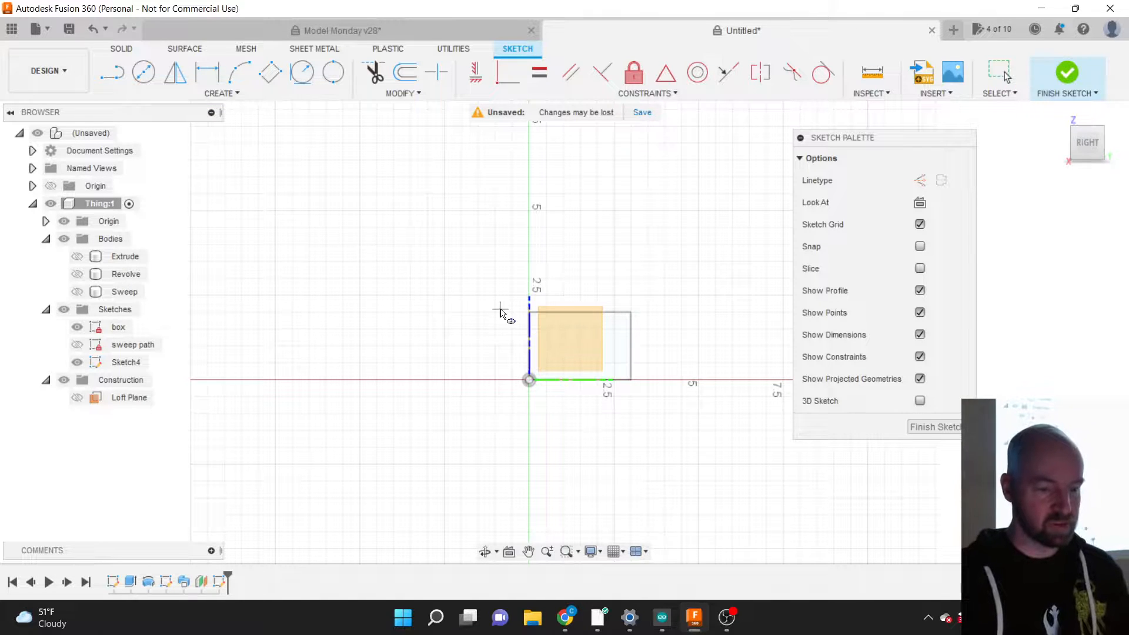
{"action": "left_click", "coordinate": [578, 343]}
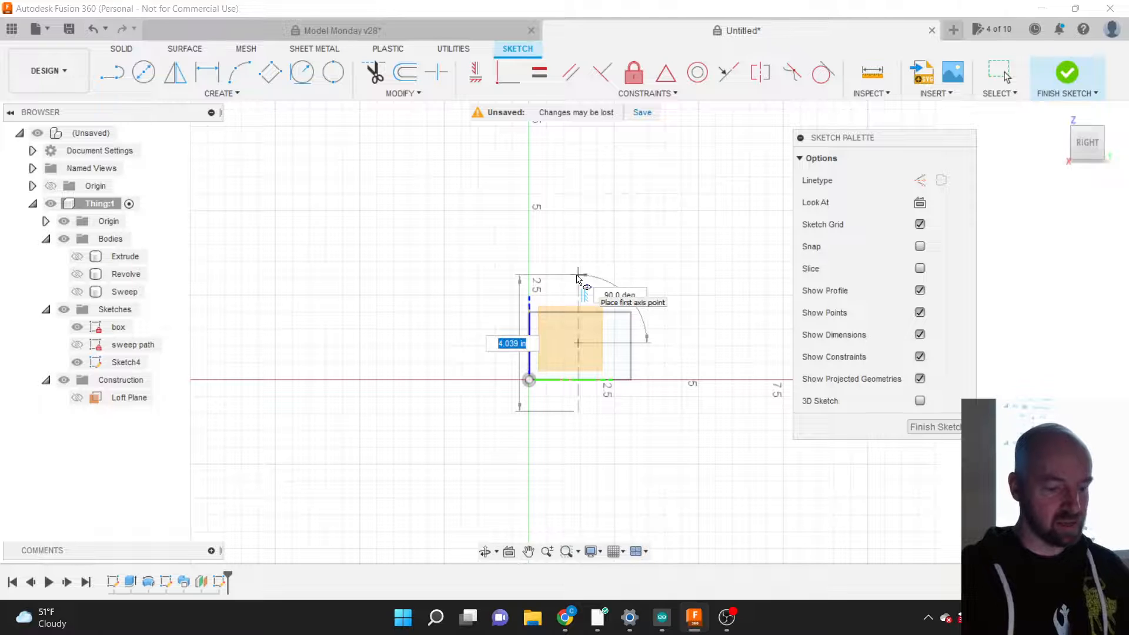
{"action": "type", "text": "4"}
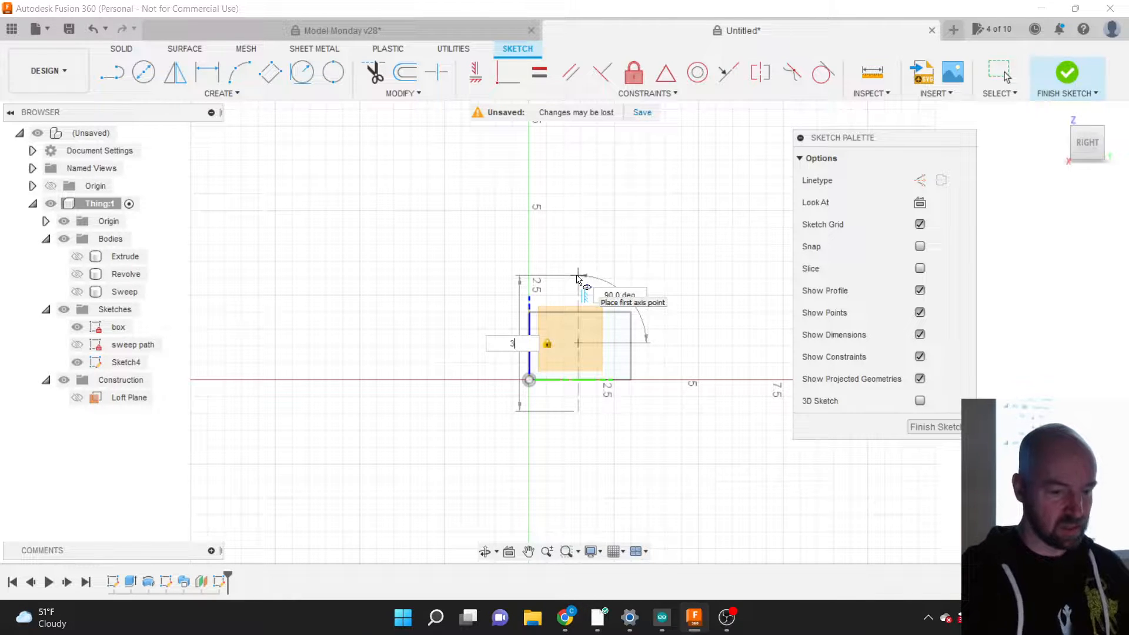
{"action": "type", "text": "3"}
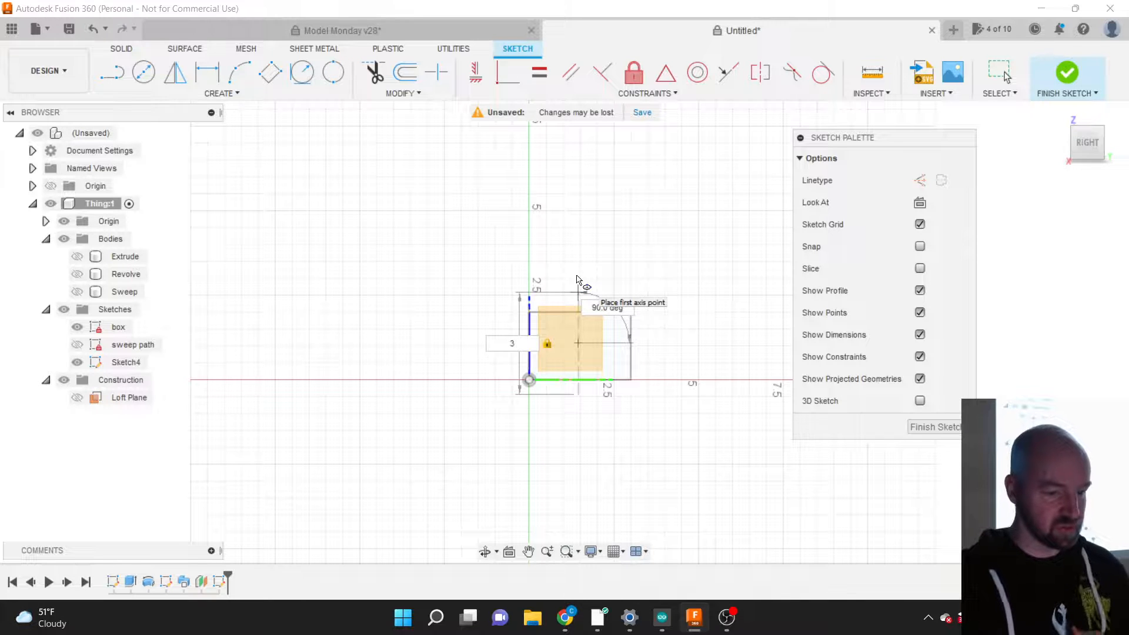
{"action": "scroll", "coordinate": [577, 276], "scroll_direction": "up", "scroll_amount": 3}
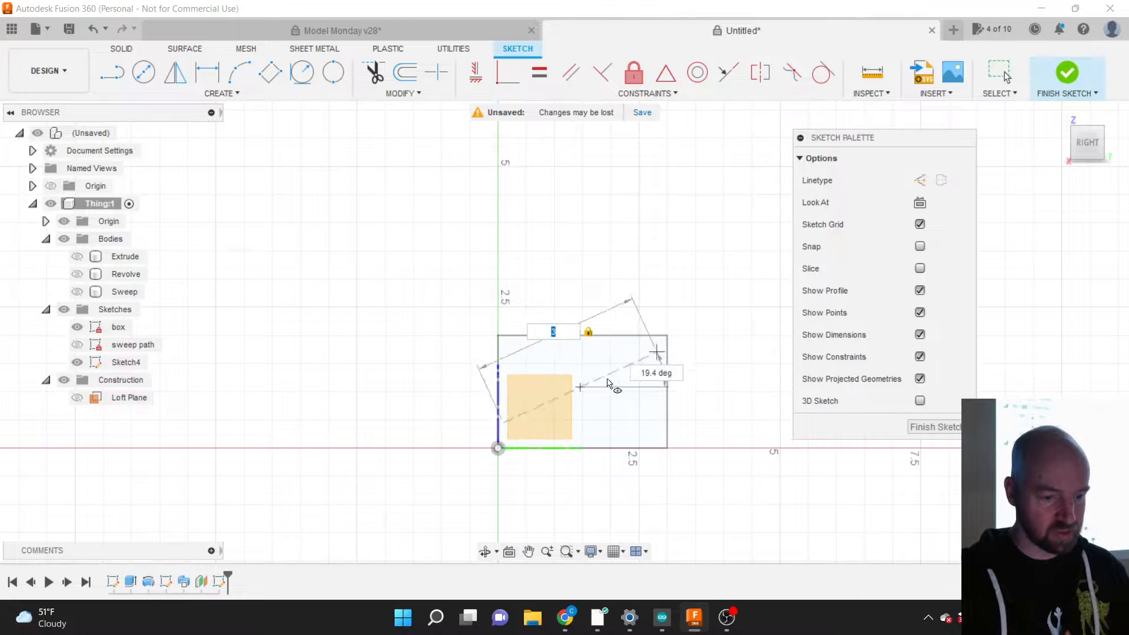
{"action": "scroll", "coordinate": [610, 388], "scroll_direction": "up", "scroll_amount": 1}
{"action": "scroll", "coordinate": [610, 388], "scroll_direction": "up", "scroll_amount": 1}
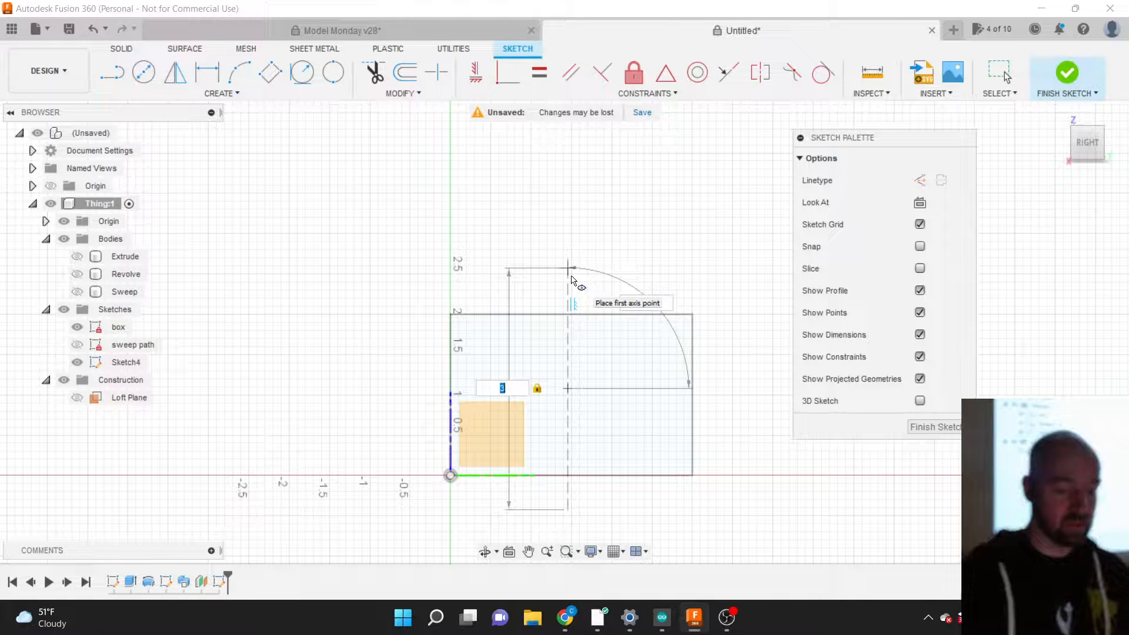
{"action": "key", "text": "Tab"}
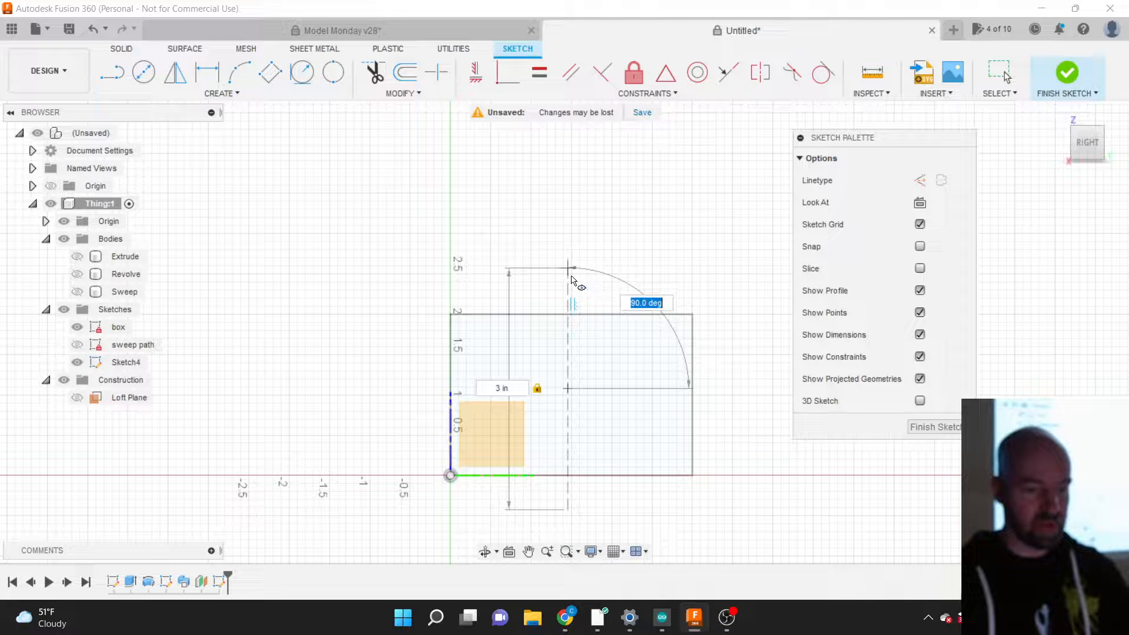
{"action": "key", "text": "Tab"}
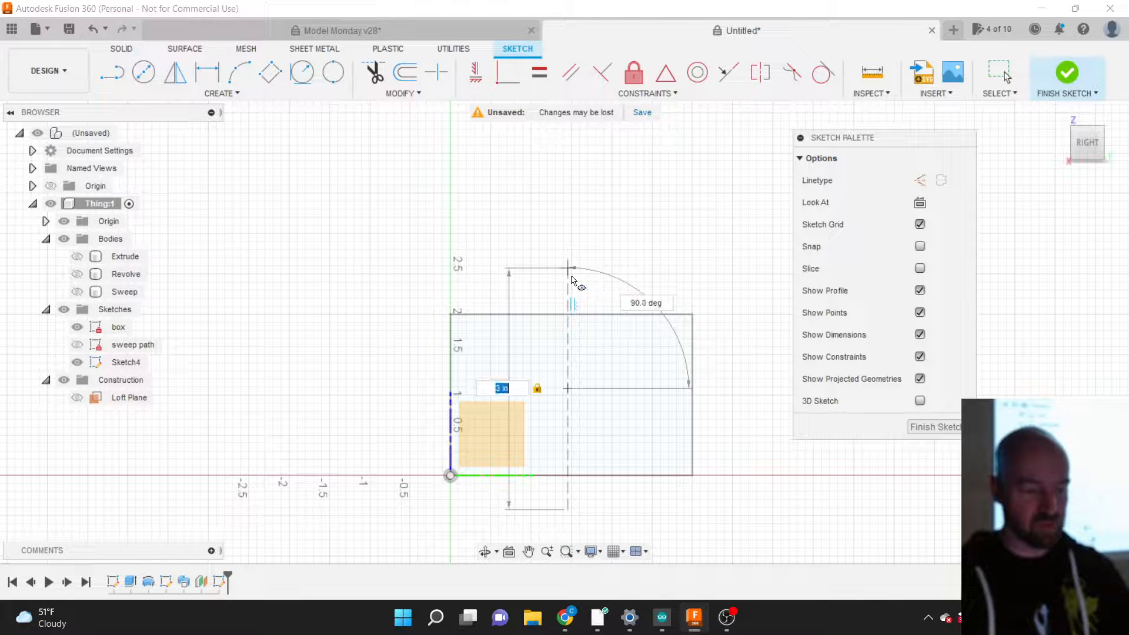
{"action": "key", "text": "Tab"}
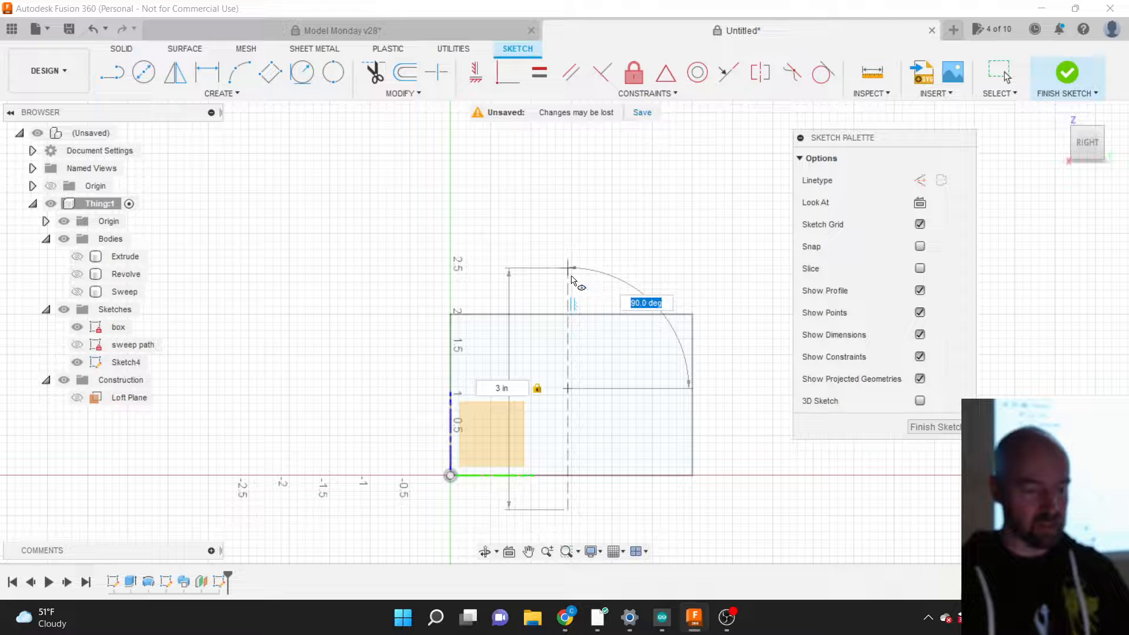
{"action": "key", "text": "Tab"}
{"action": "key", "text": "Tab"}
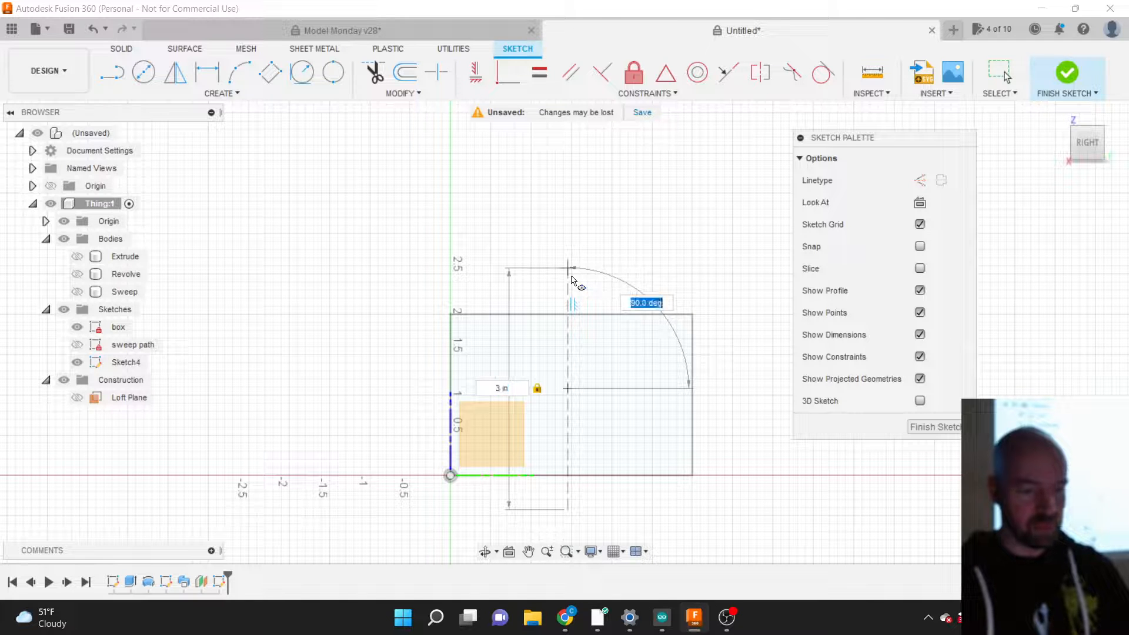
{"action": "type", "text": "45"}
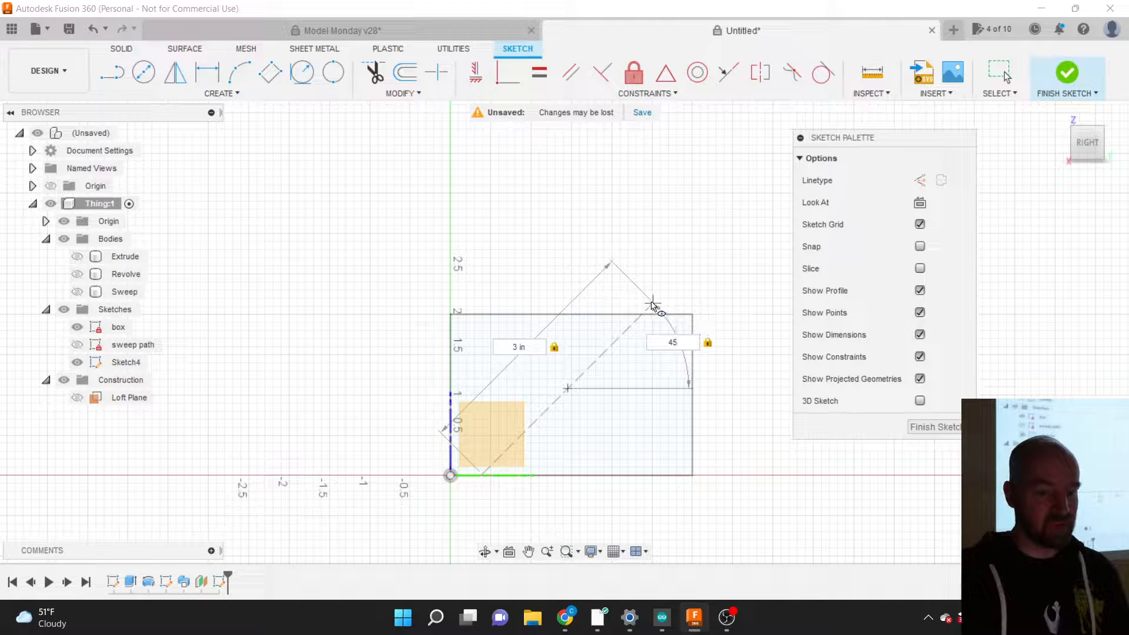
{"action": "key", "text": "Return"}
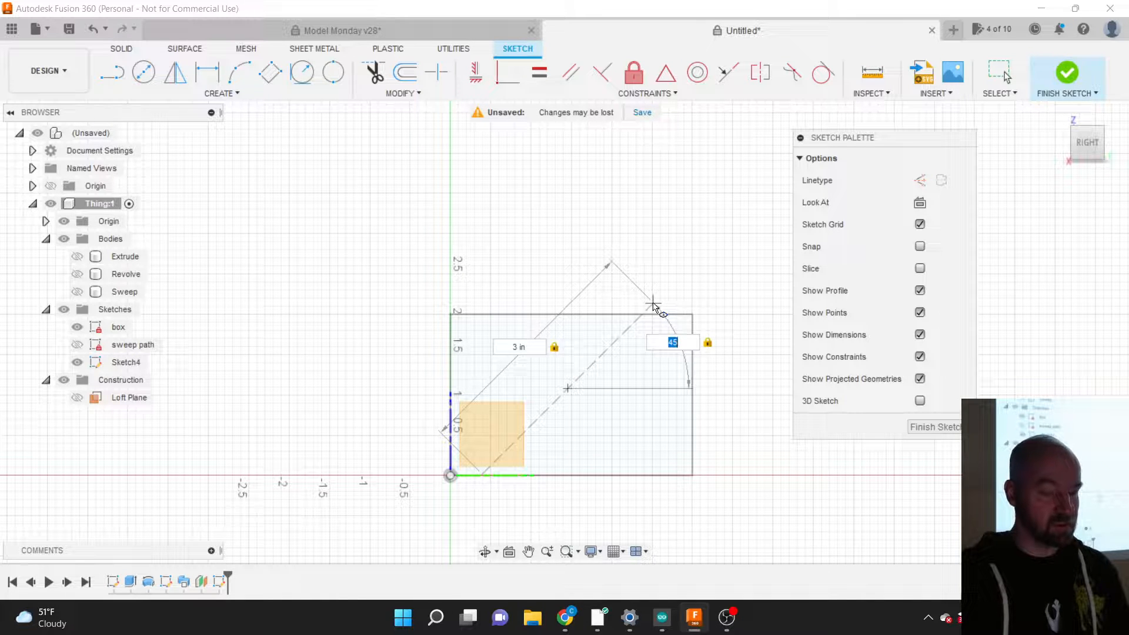
{"action": "key", "text": "Escape"}
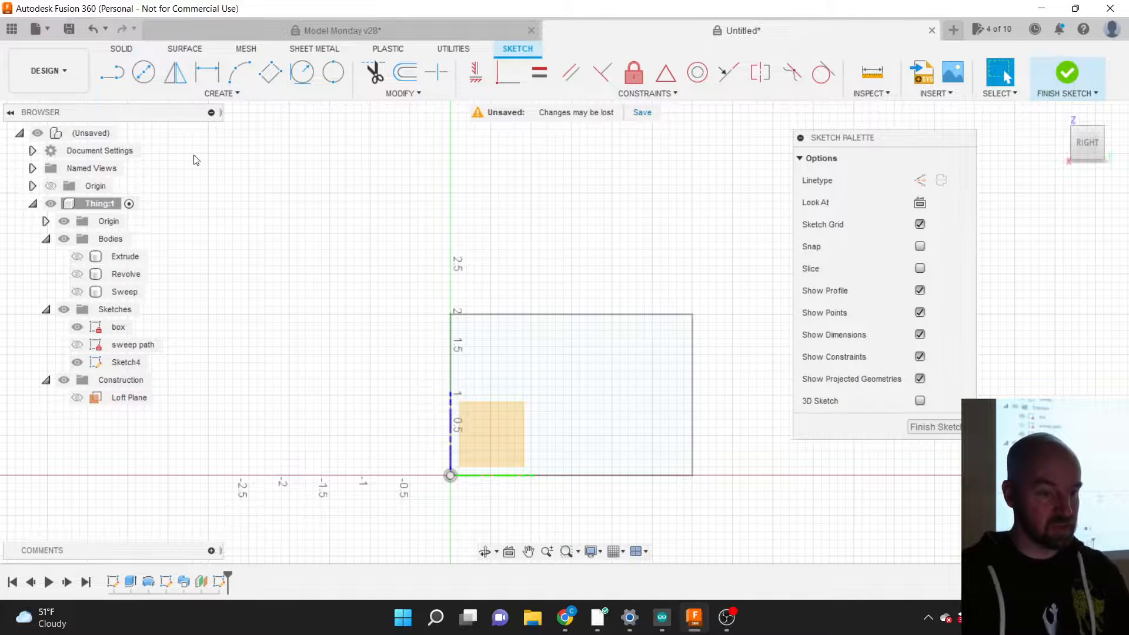
Step: Start an ellipse centred in the rectangle with a 3 in first axis at 45°
{"action": "left_click", "coordinate": [206, 94]}
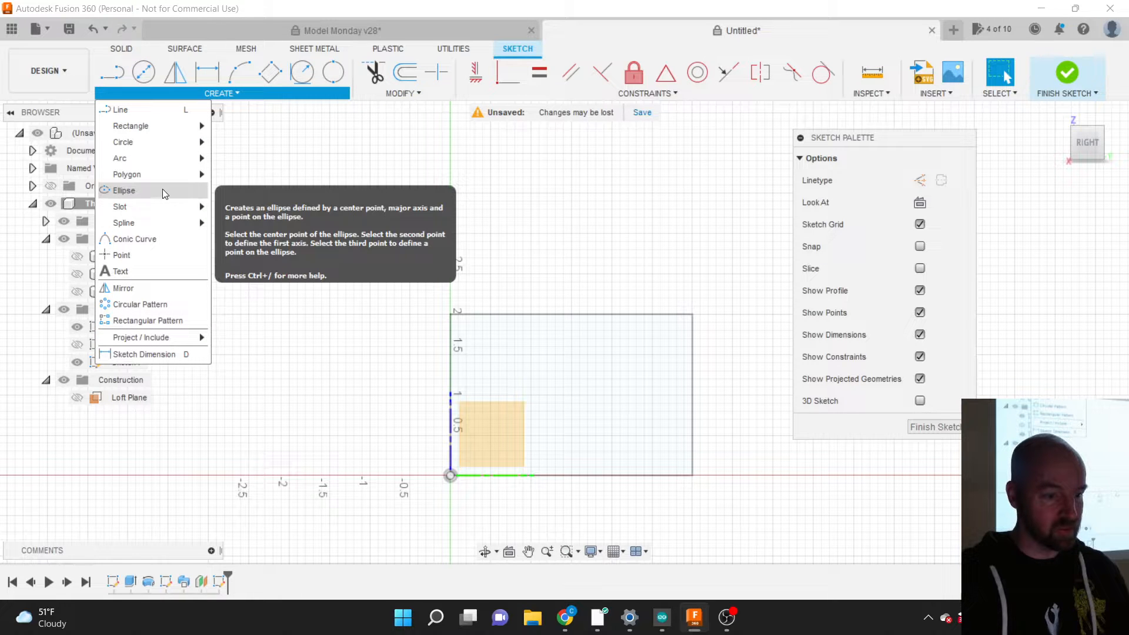
{"action": "left_click", "coordinate": [161, 189]}
{"action": "left_click", "coordinate": [570, 425]}
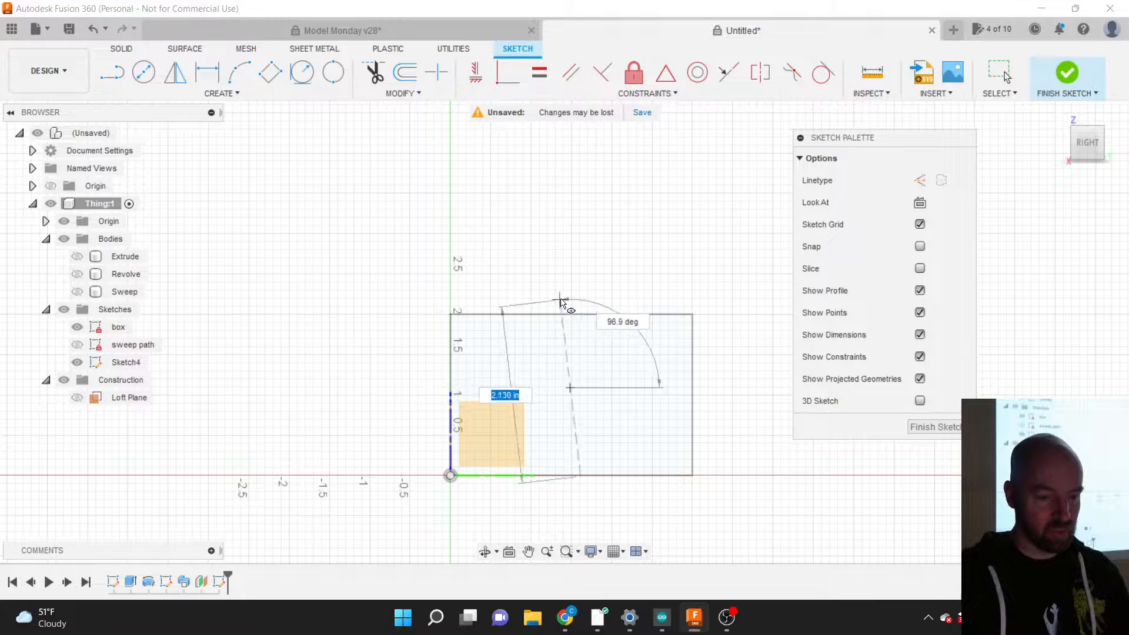
{"action": "type", "text": "3"}
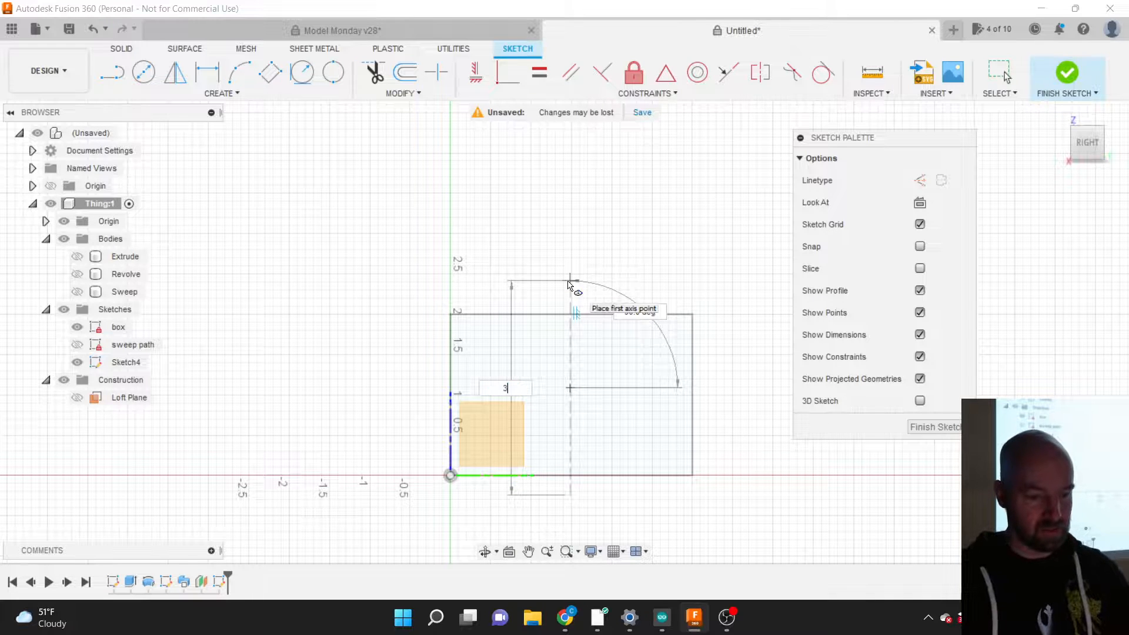
{"action": "key", "text": "Tab"}
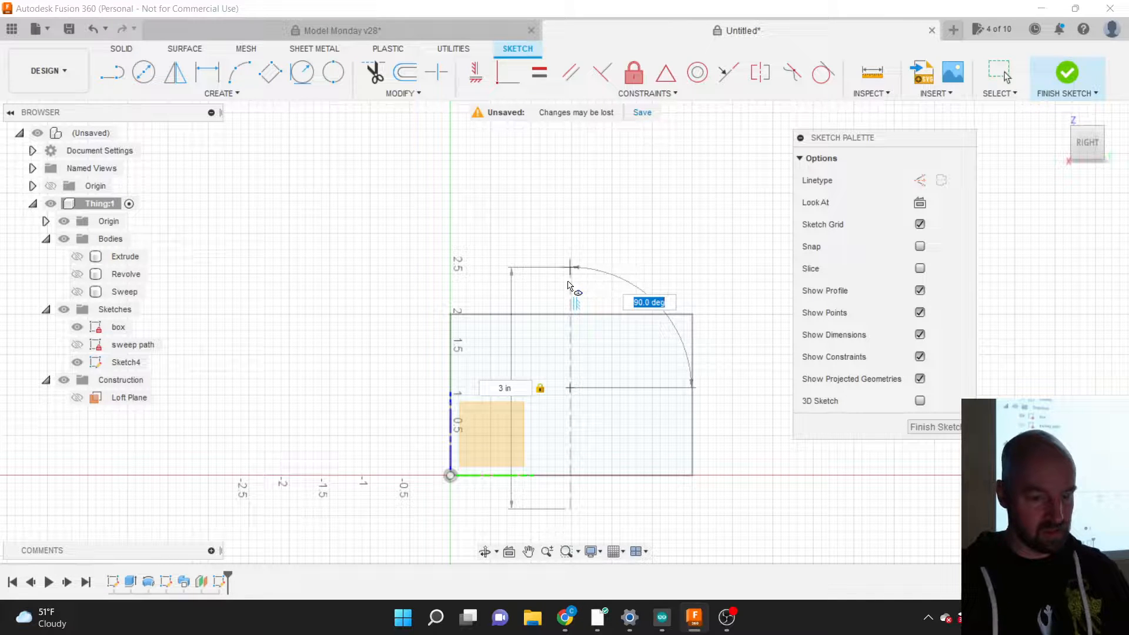
{"action": "type", "text": "45"}
{"action": "key", "text": "Tab"}
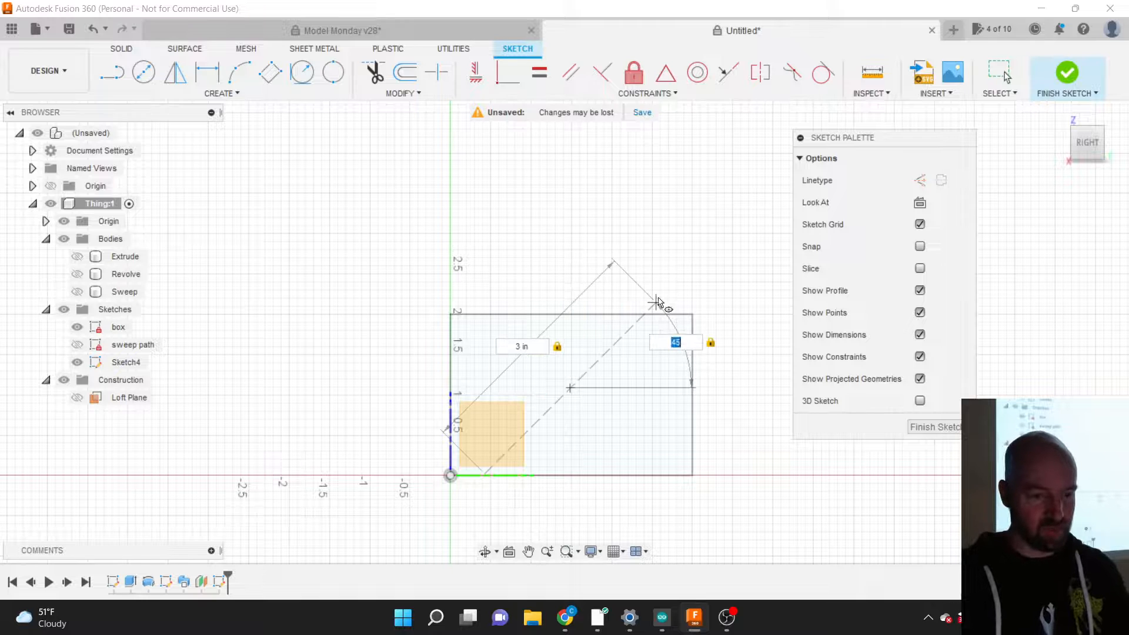
{"action": "left_click", "coordinate": [659, 309]}
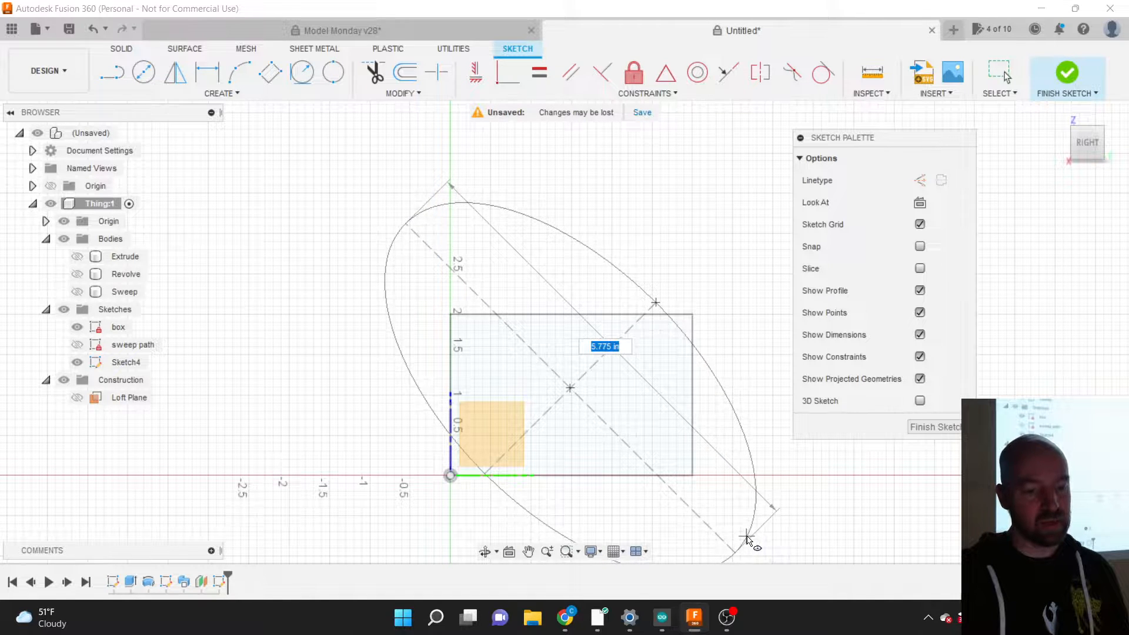
Step: Give the ellipse a 5 in second axis to complete it, then select it
{"action": "type", "text": "5"}
{"action": "key", "text": "Tab"}
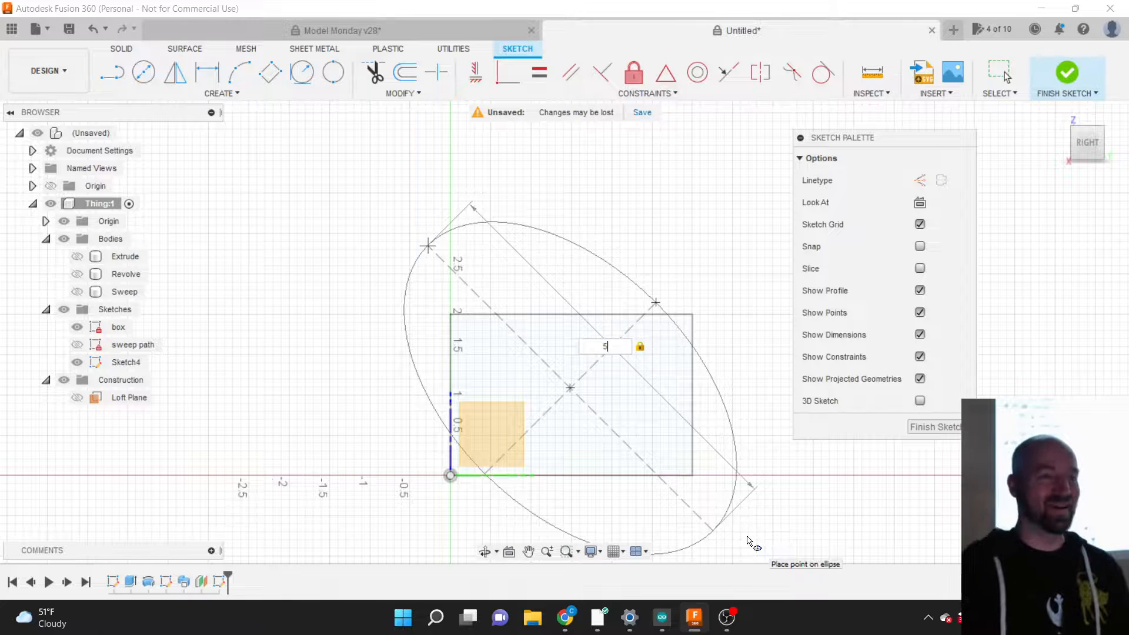
{"action": "left_click", "coordinate": [748, 542]}
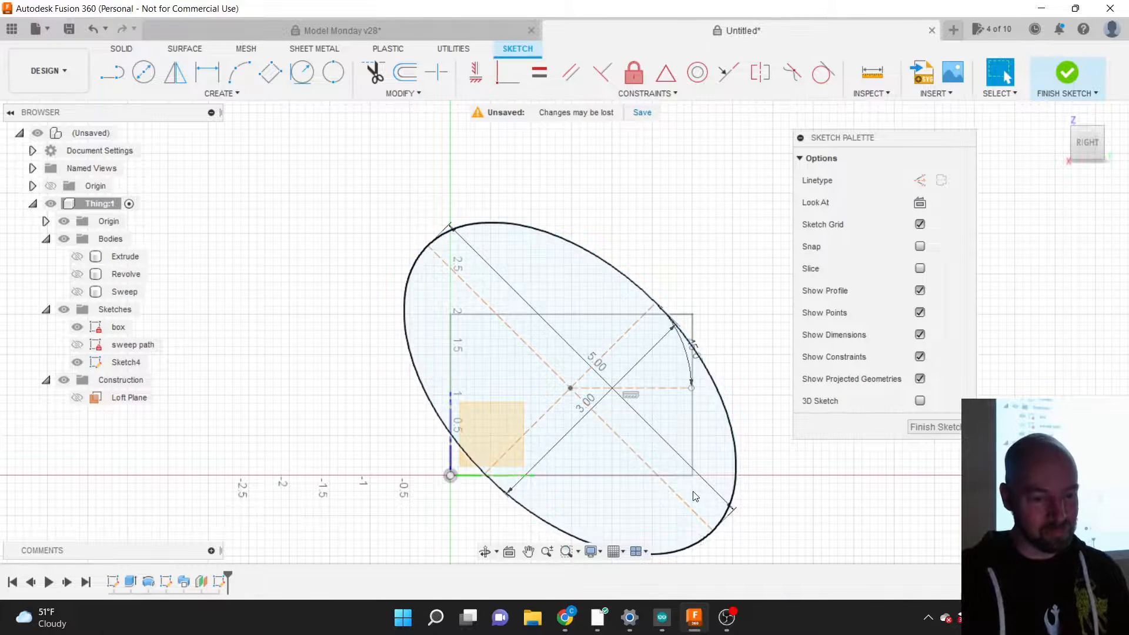
{"action": "left_click", "coordinate": [730, 357]}
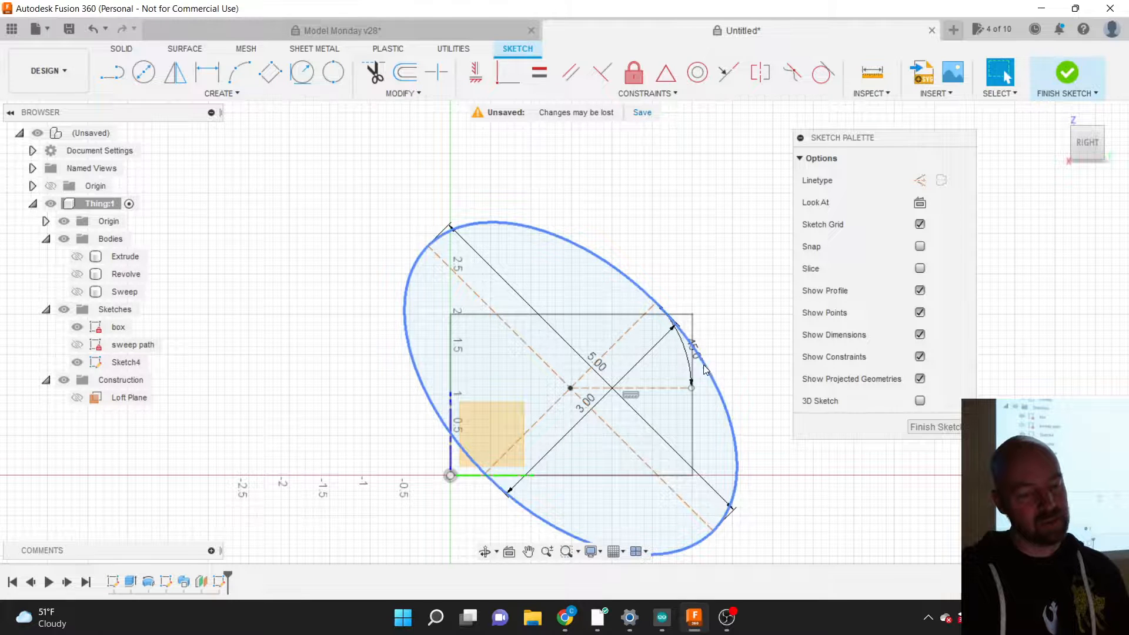
{"action": "key", "text": "Escape"}
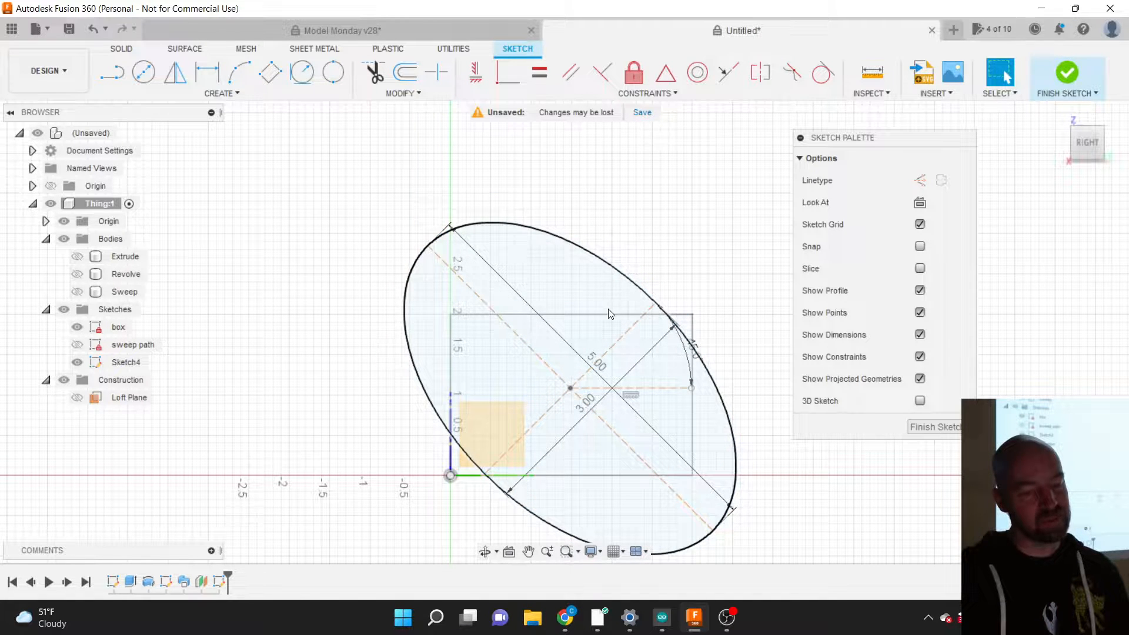
{"action": "left_click", "coordinate": [625, 280]}
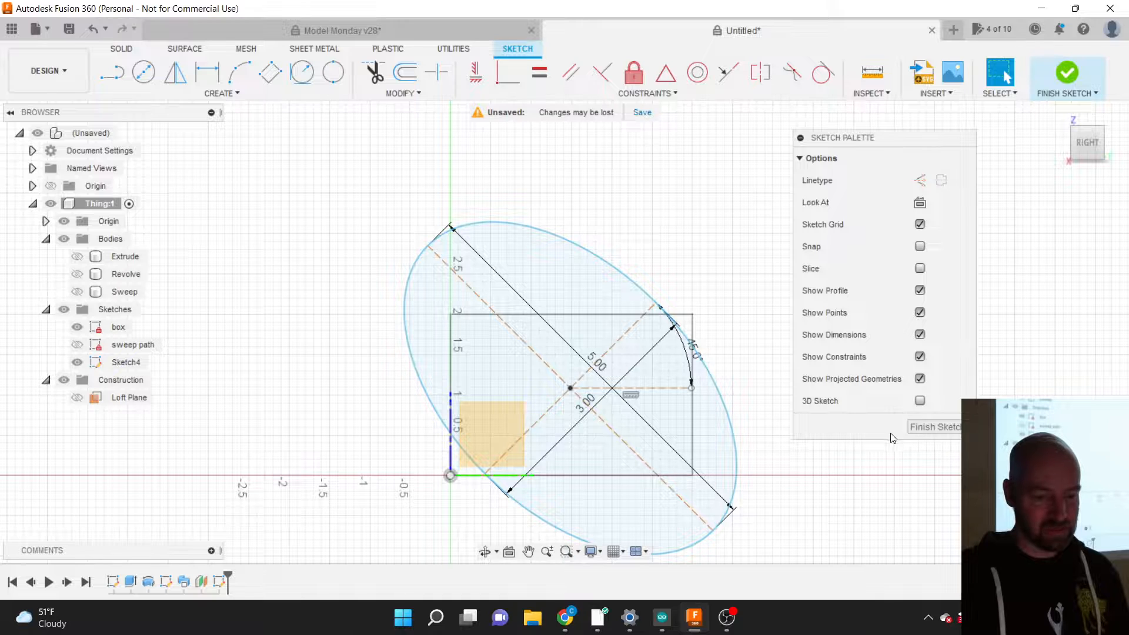
Step: Finish Sketch4, rename it 'Loft Shape', and orbit to see both profiles in 3D
{"action": "left_click", "coordinate": [920, 427]}
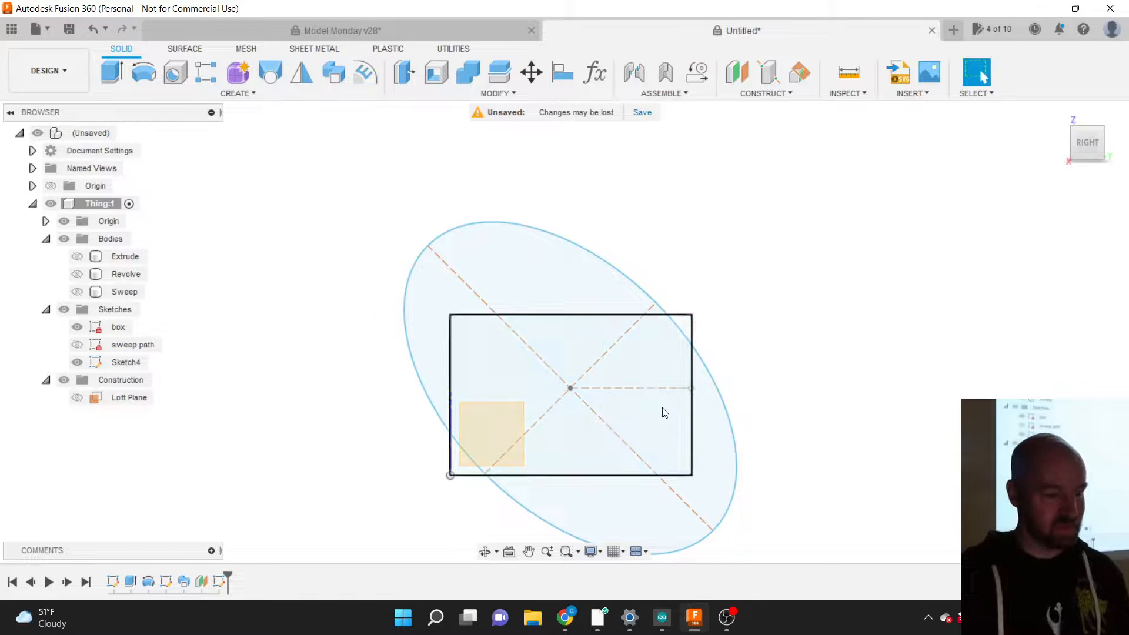
{"action": "left_click", "coordinate": [125, 363]}
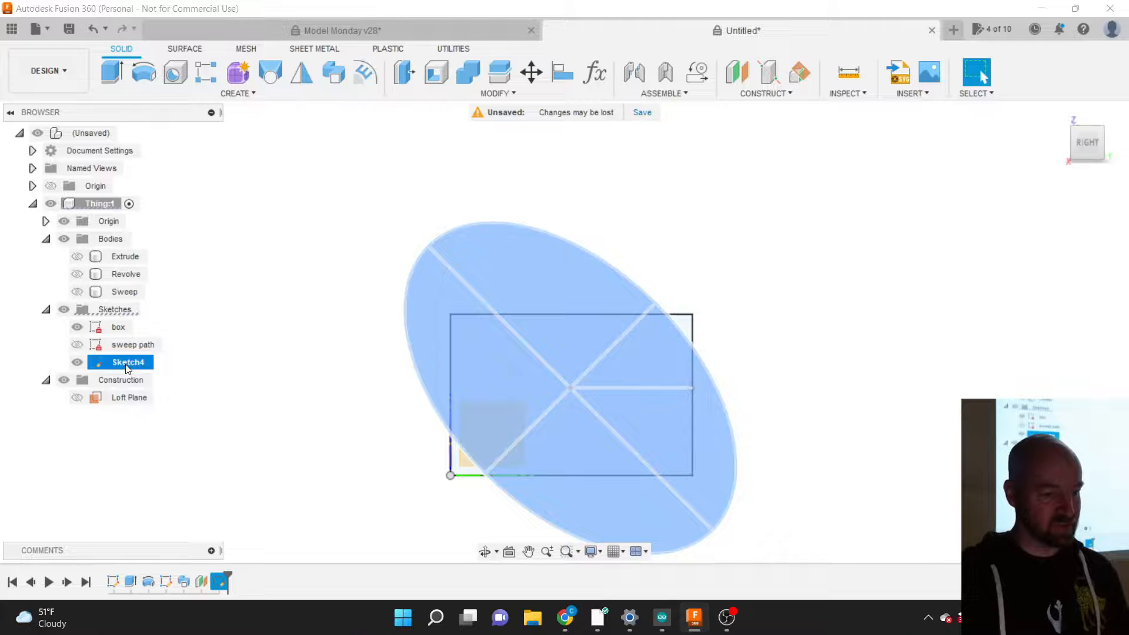
{"action": "left_click", "coordinate": [126, 363]}
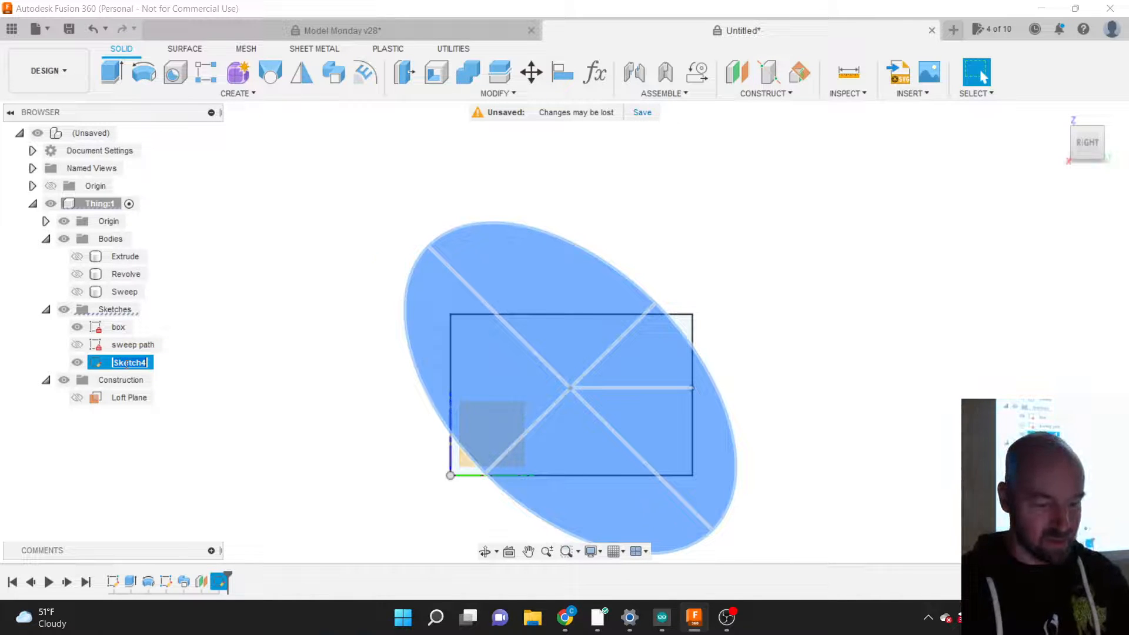
{"action": "type", "text": "Loft Sh"}
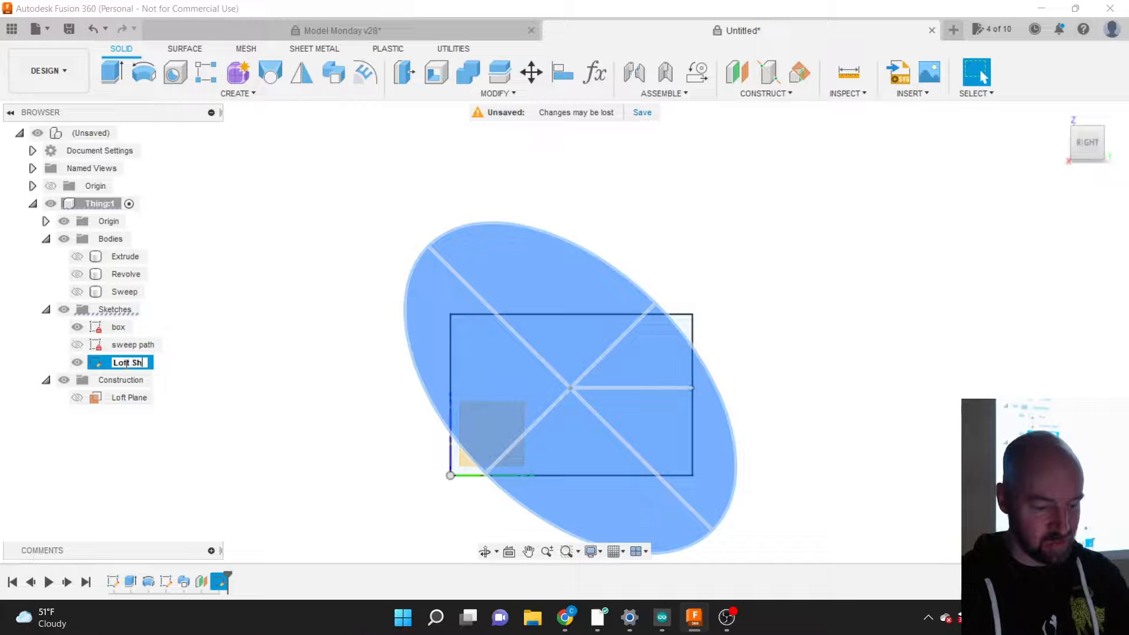
{"action": "type", "text": "ape"}
{"action": "key", "text": "Return"}
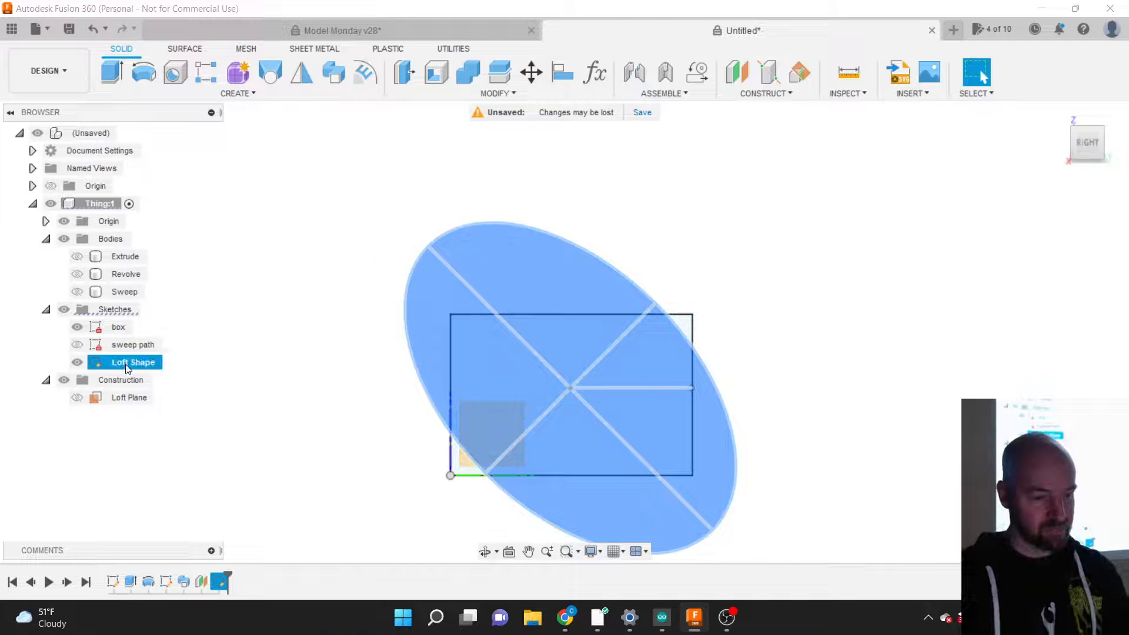
{"action": "left_click", "coordinate": [259, 390]}
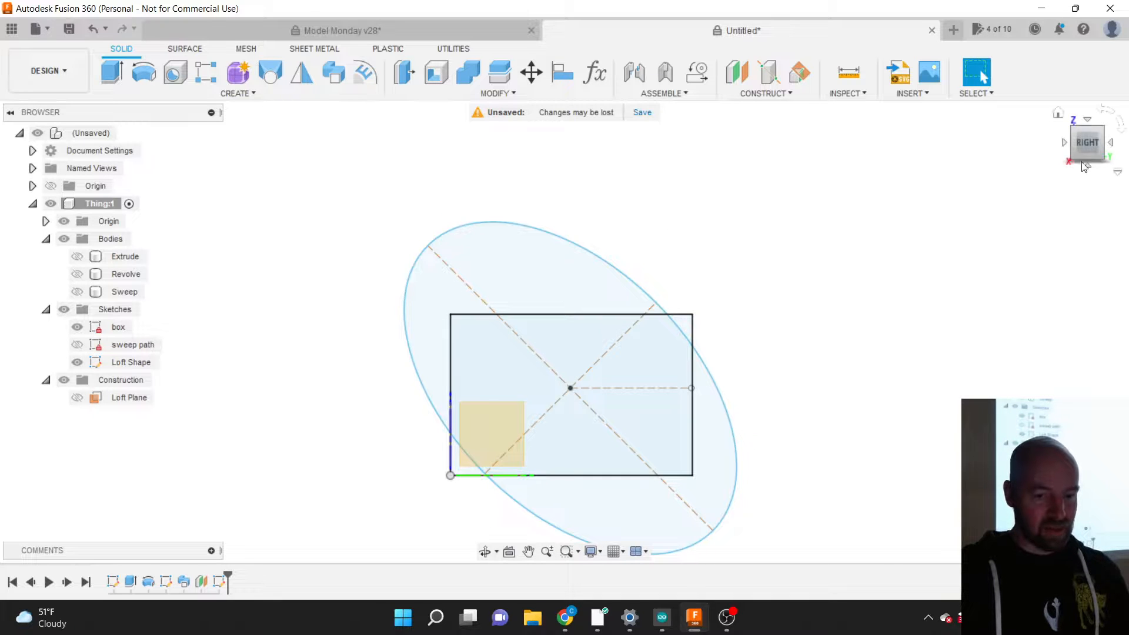
{"action": "mouse_move", "coordinate": [1082, 150]}
{"action": "left_mouse_down"}
{"action": "mouse_move", "coordinate": [1056, 165]}
{"action": "mouse_move", "coordinate": [1047, 192]}
{"action": "mouse_move", "coordinate": [1083, 150]}
{"action": "left_mouse_up"}
Step: Select the tilted Loft Shape ellipse profile instead of the square box profile
{"action": "left_click", "coordinate": [735, 365]}
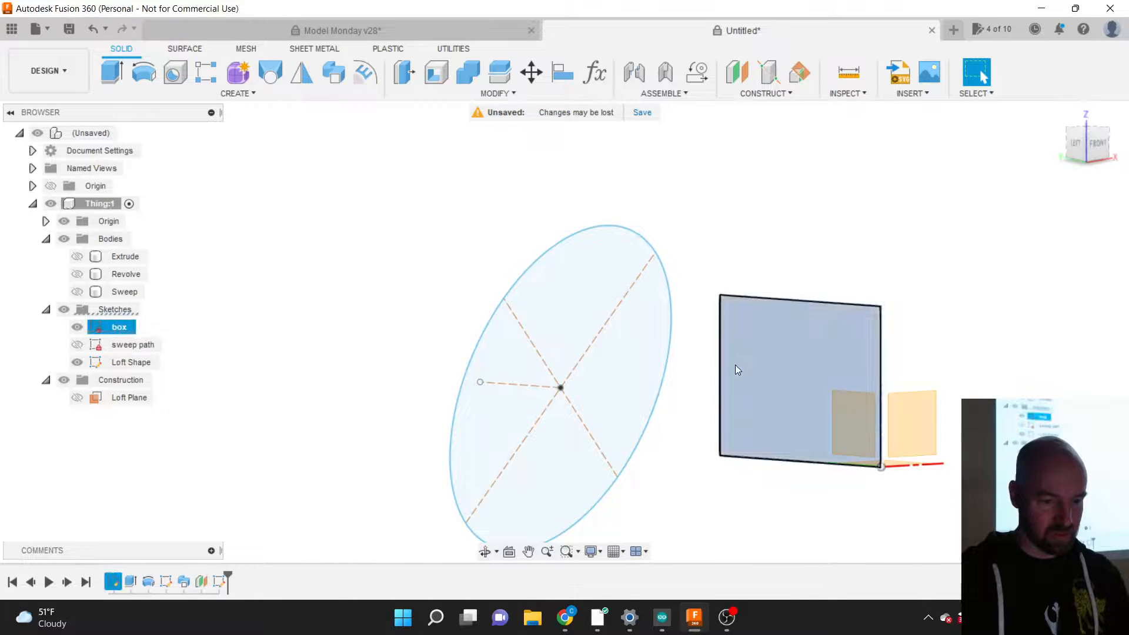
{"action": "left_click", "coordinate": [373, 351]}
{"action": "scroll", "coordinate": [371, 340], "scroll_direction": "down", "scroll_amount": 2}
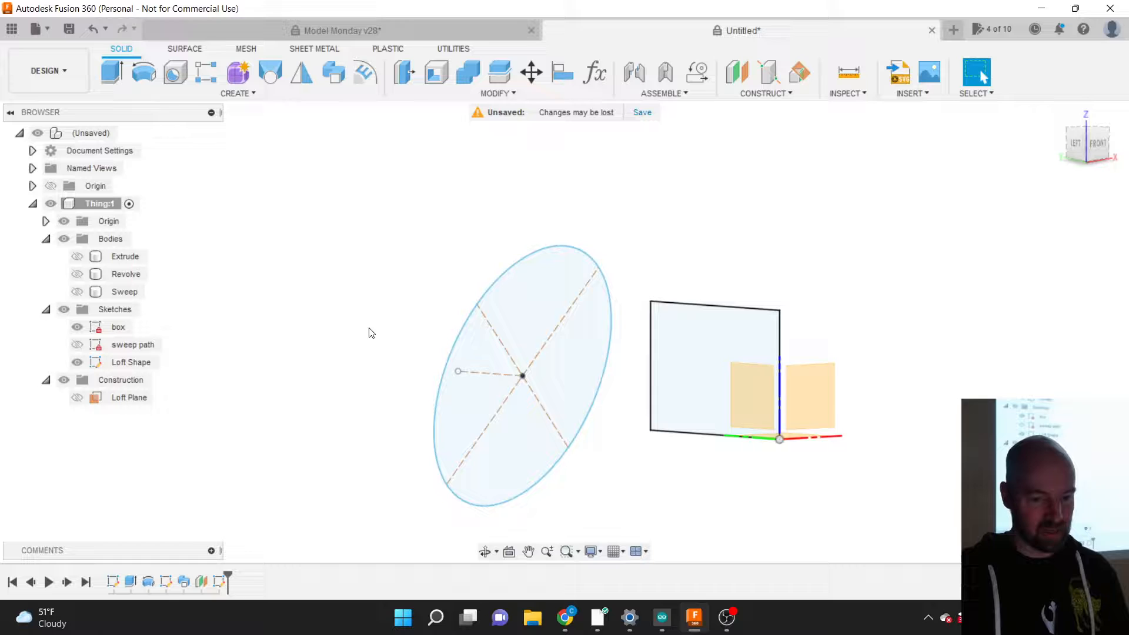
{"action": "left_click", "coordinate": [547, 338]}
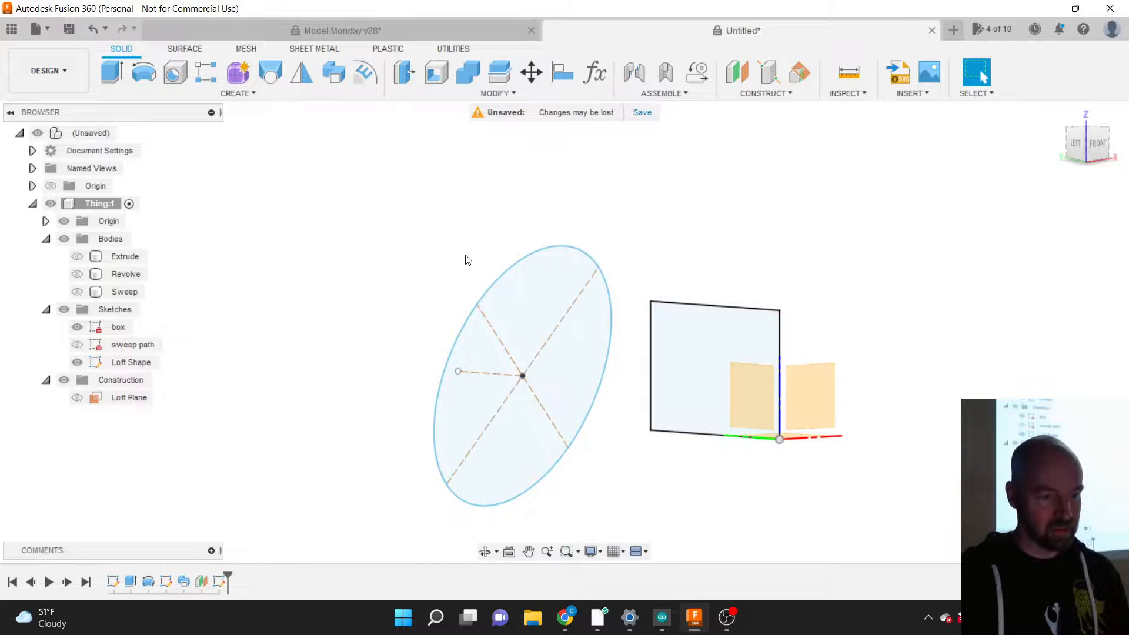
{"action": "left_click", "coordinate": [248, 93]}
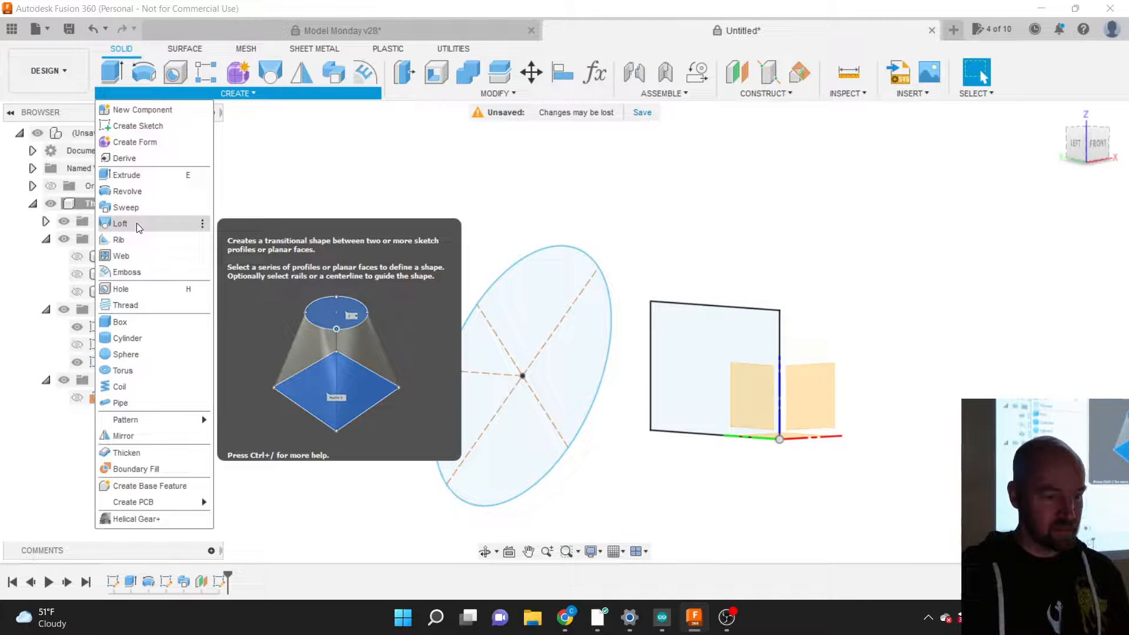
Step: Loft from the square box profile to the tilted ellipse, creating the new solid Body5
{"action": "left_click", "coordinate": [136, 224]}
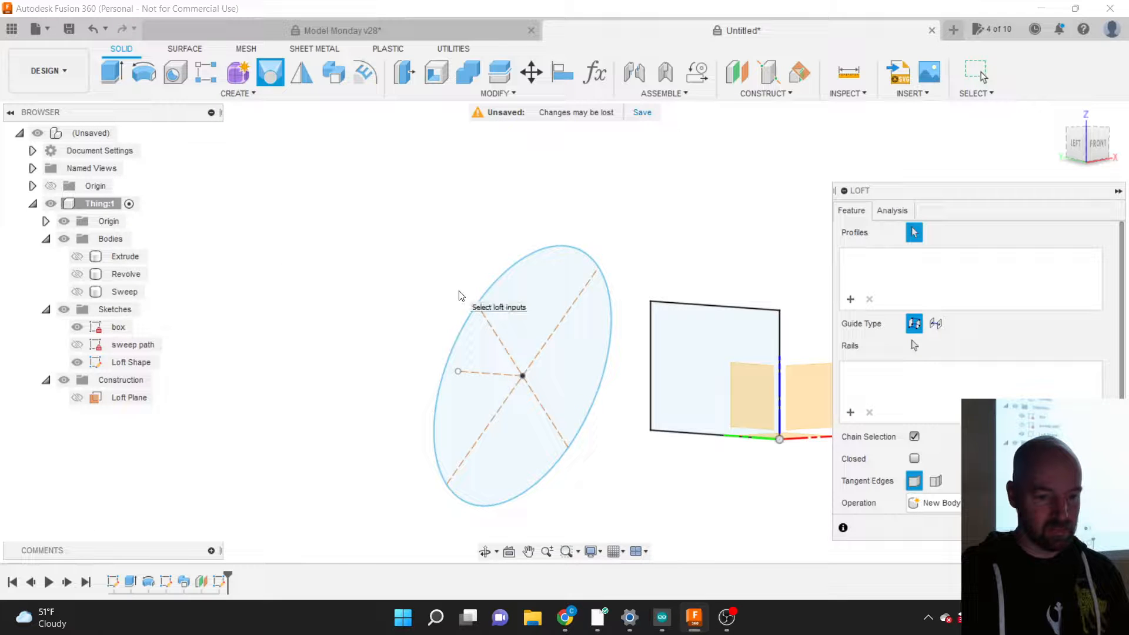
{"action": "left_click", "coordinate": [687, 333]}
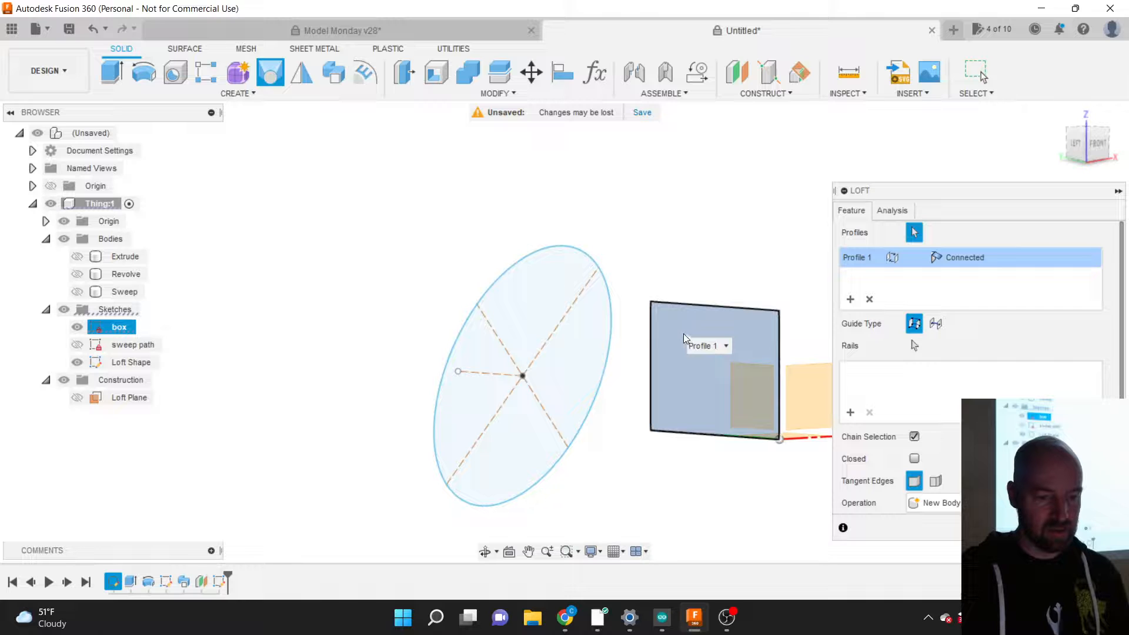
{"action": "left_click", "coordinate": [580, 353]}
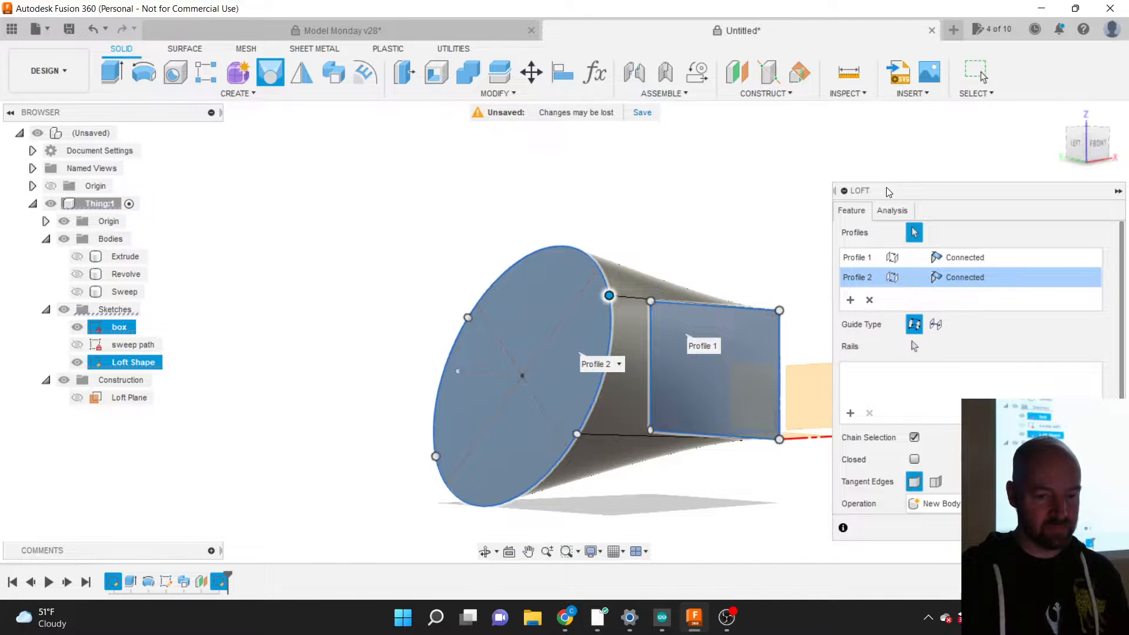
{"action": "mouse_move", "coordinate": [890, 192]}
{"action": "left_mouse_down"}
{"action": "mouse_move", "coordinate": [921, 192]}
{"action": "mouse_move", "coordinate": [888, 190]}
{"action": "left_mouse_up"}
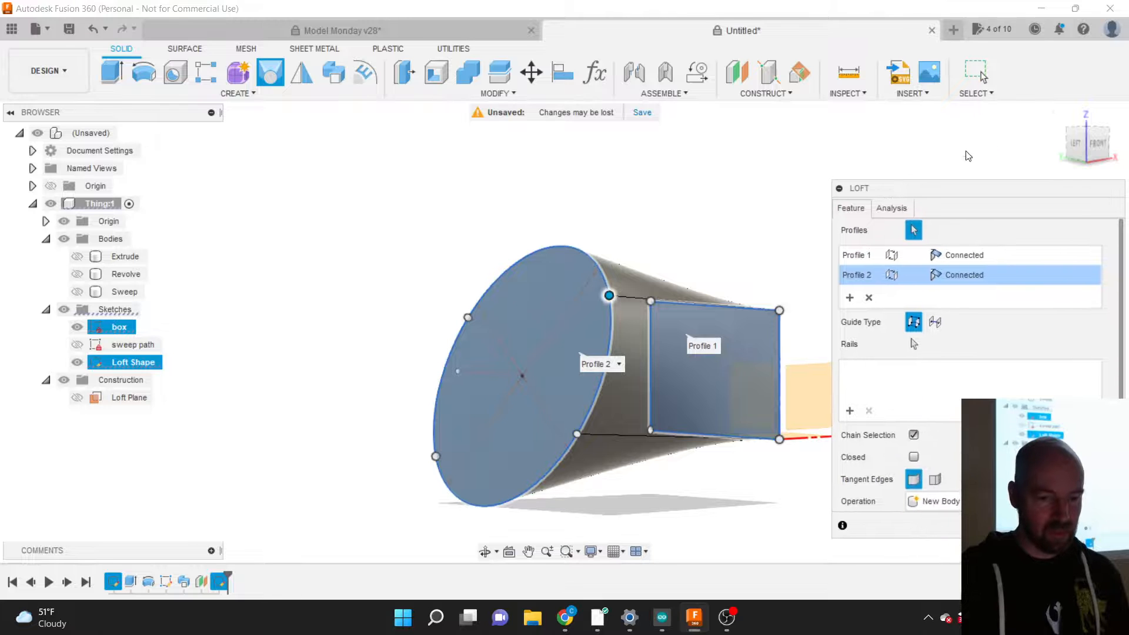
{"action": "left_click", "coordinate": [1097, 143]}
{"action": "middle_click_drag", "start_coordinate": [565, 332], "coordinate": [385, 325], "text": "shift"}
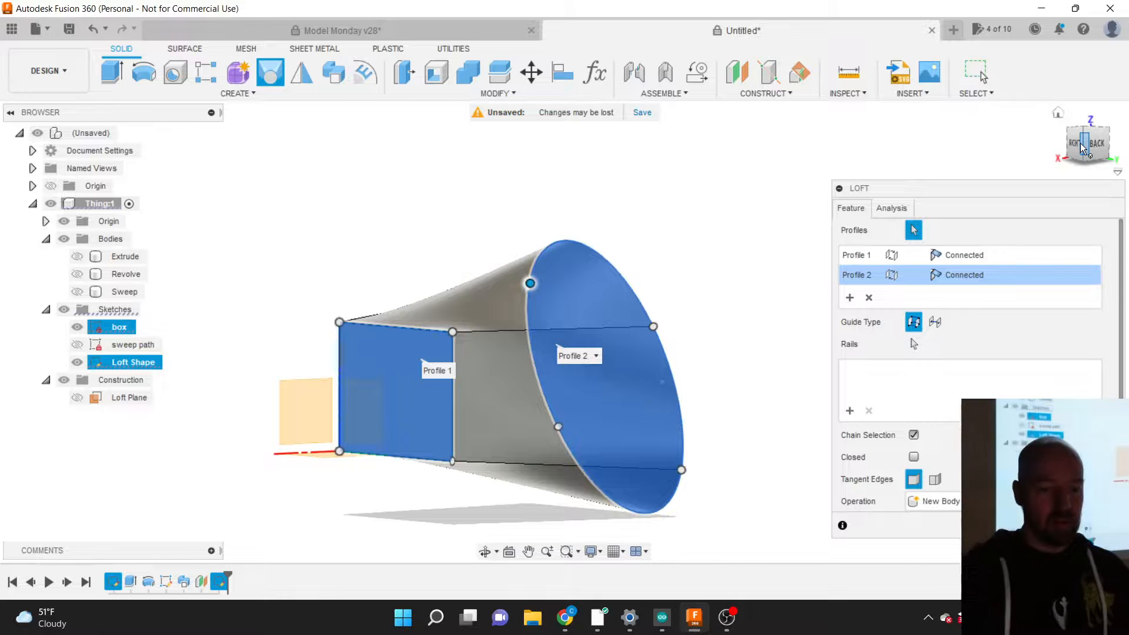
{"action": "left_click_drag", "start_coordinate": [937, 193], "coordinate": [858, 181]}
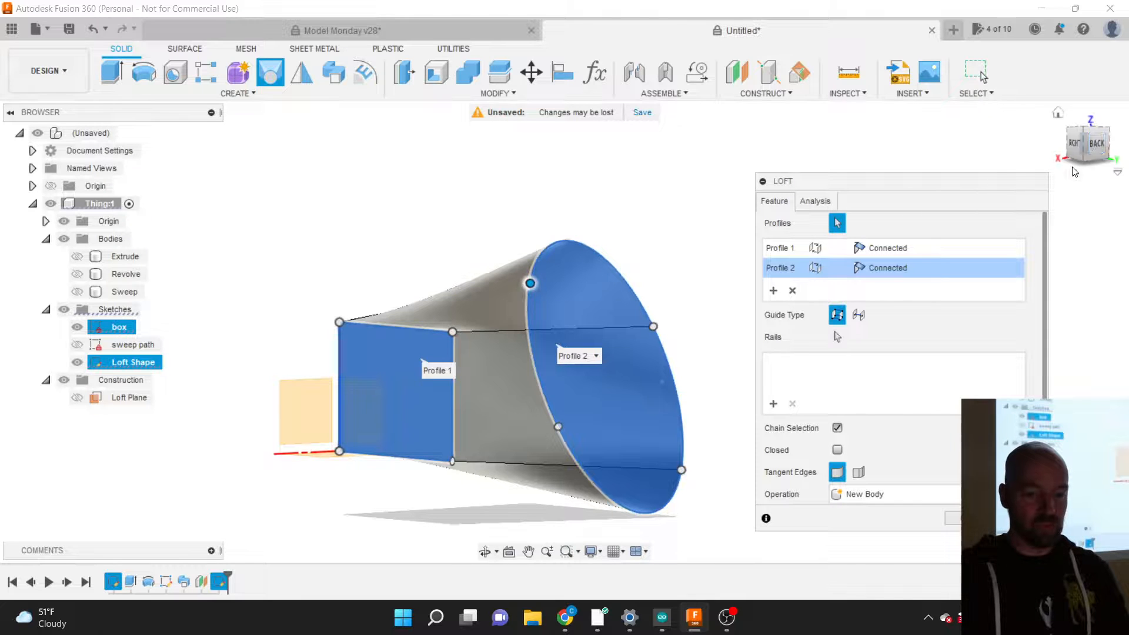
{"action": "left_click", "coordinate": [1097, 146]}
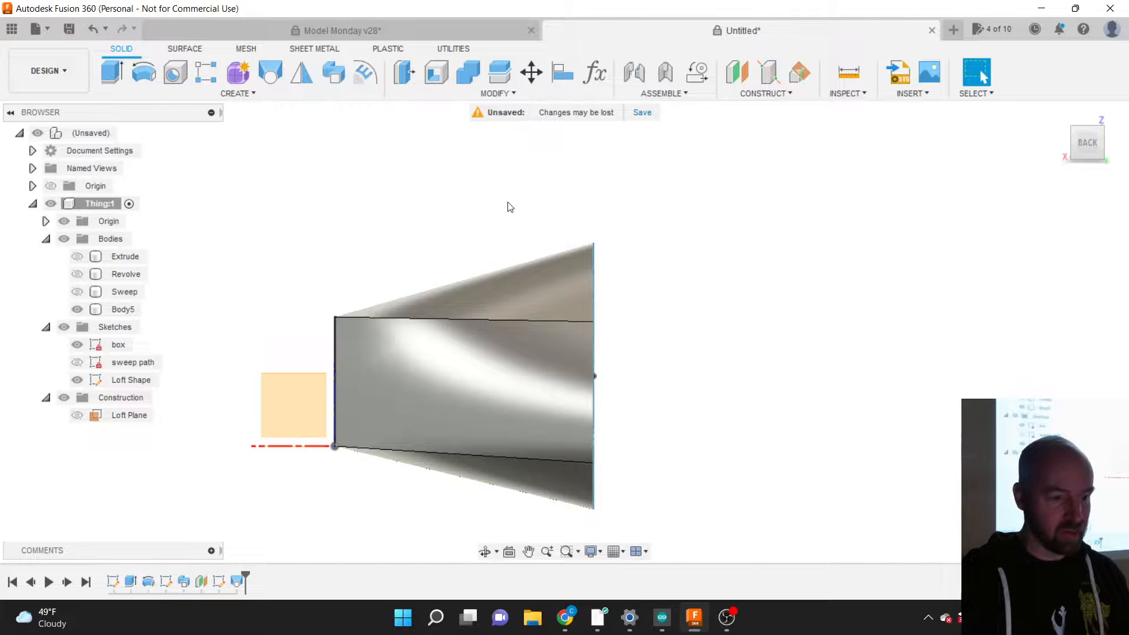
Step: Turn to an angled view of the finished Body5 loft
{"action": "left_click", "coordinate": [1085, 146]}
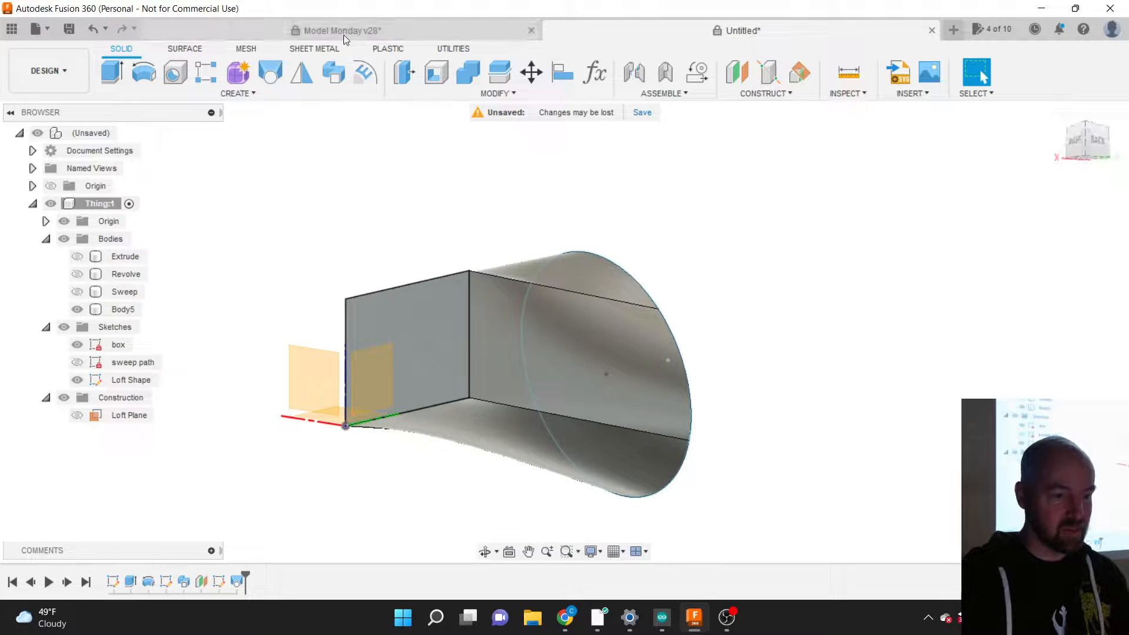
{"action": "left_click", "coordinate": [249, 91]}
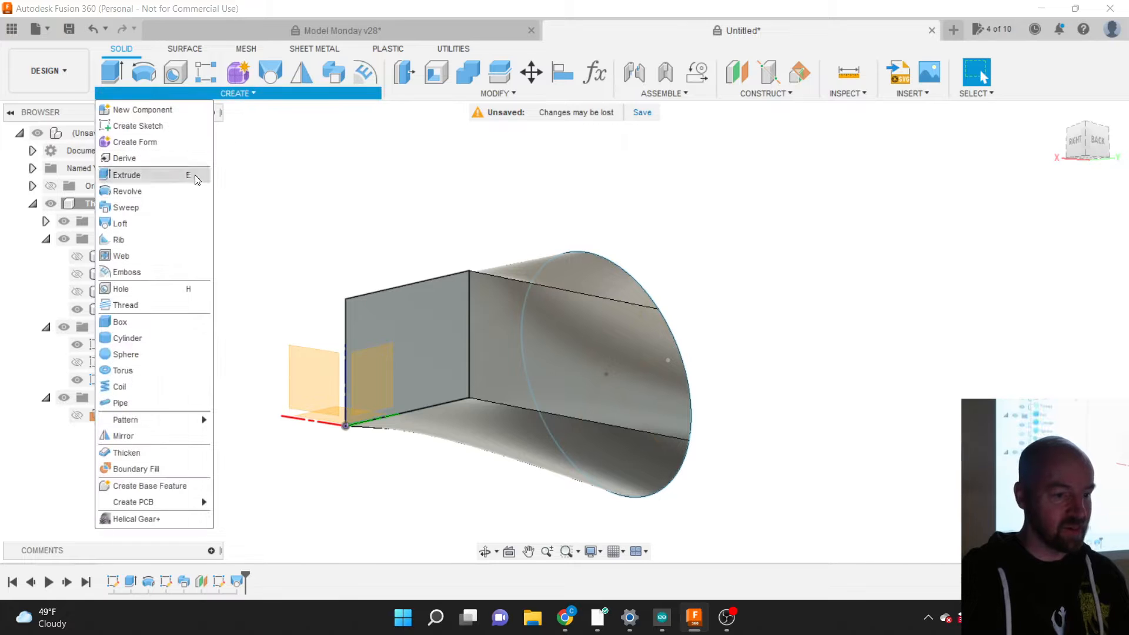
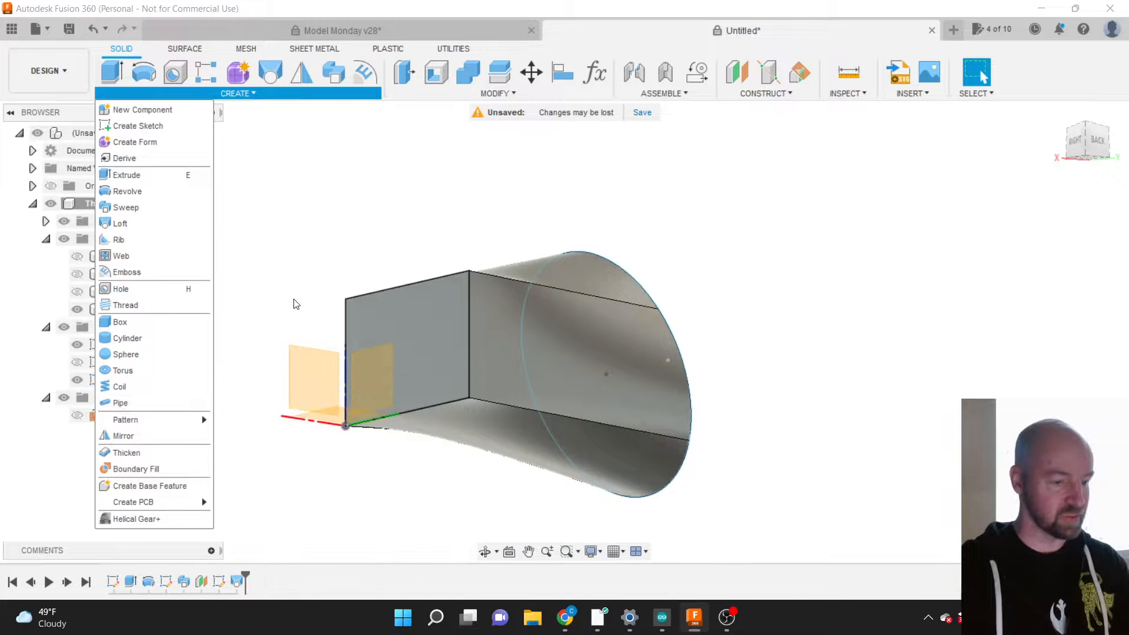
Step: Dismiss the CREATE menu so the lofted Body5 and the browser tree stay in view
{"action": "left_click", "coordinate": [295, 301]}
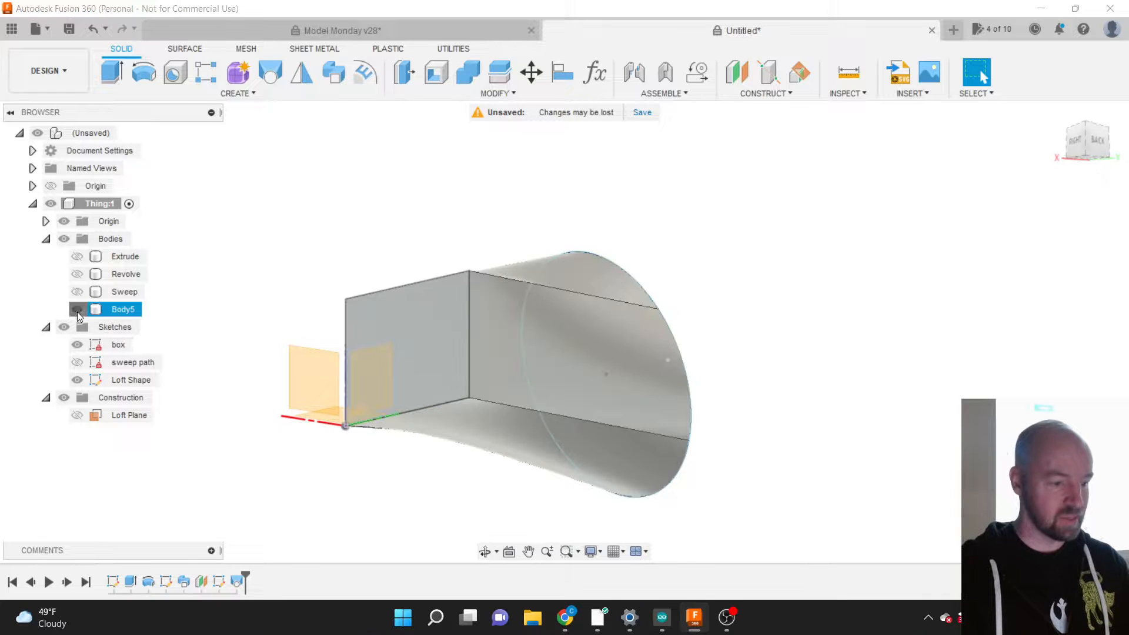
Step: Hide Body5 and the box and Loft Shape sketches, and show only the sweep path sketch
{"action": "left_click", "coordinate": [76, 309]}
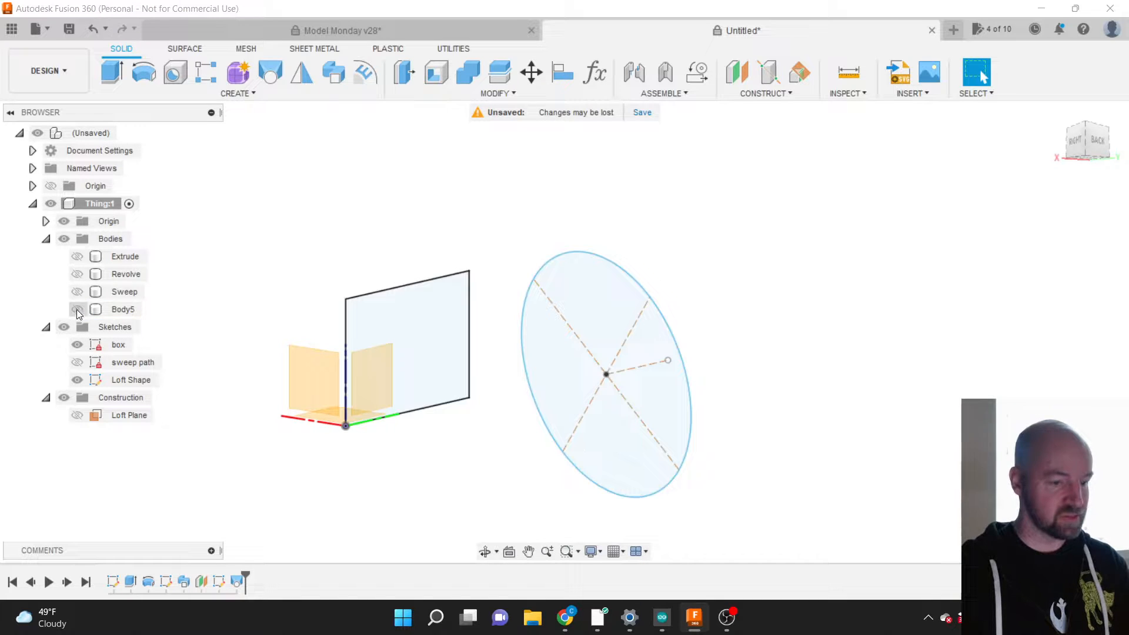
{"action": "left_click", "coordinate": [77, 345]}
{"action": "left_click", "coordinate": [77, 380]}
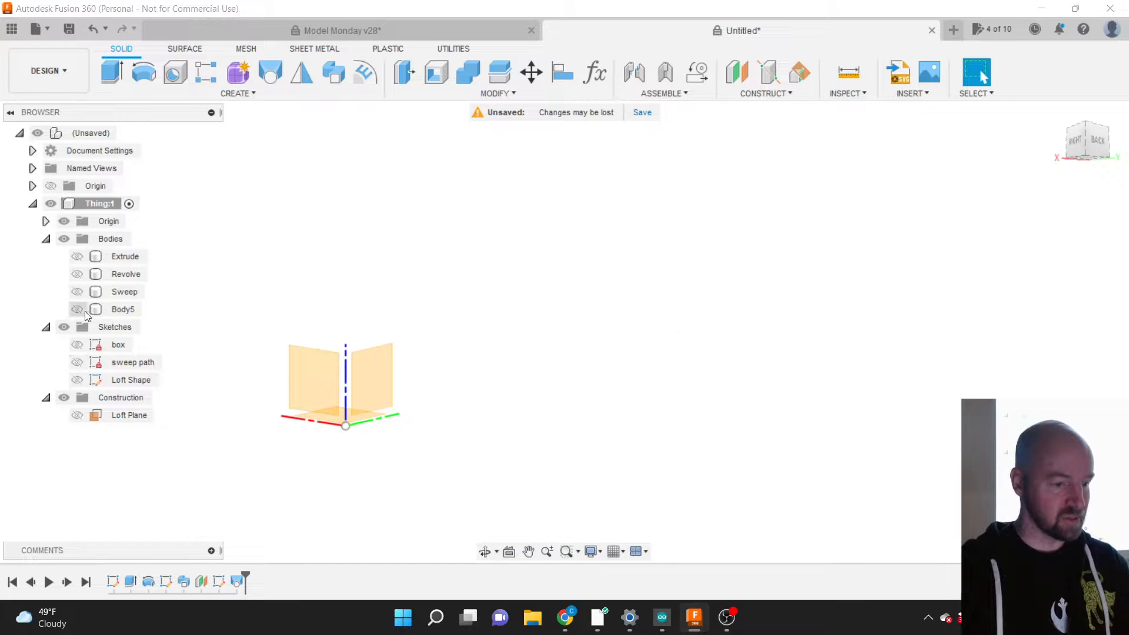
{"action": "left_click", "coordinate": [76, 292]}
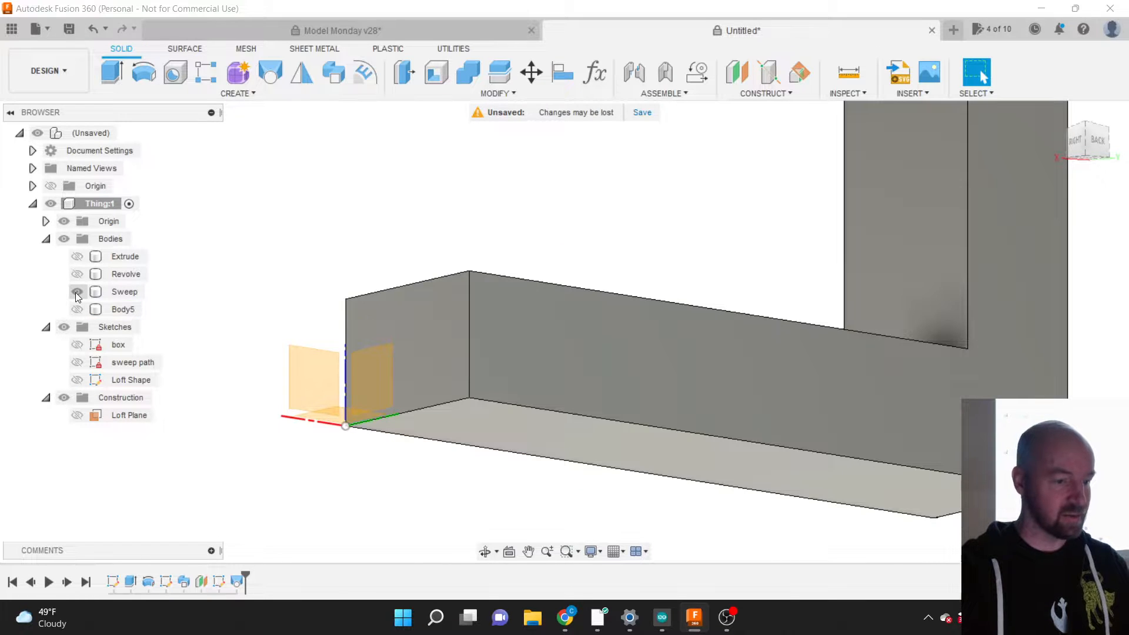
{"action": "left_click", "coordinate": [76, 291]}
{"action": "left_click", "coordinate": [79, 363]}
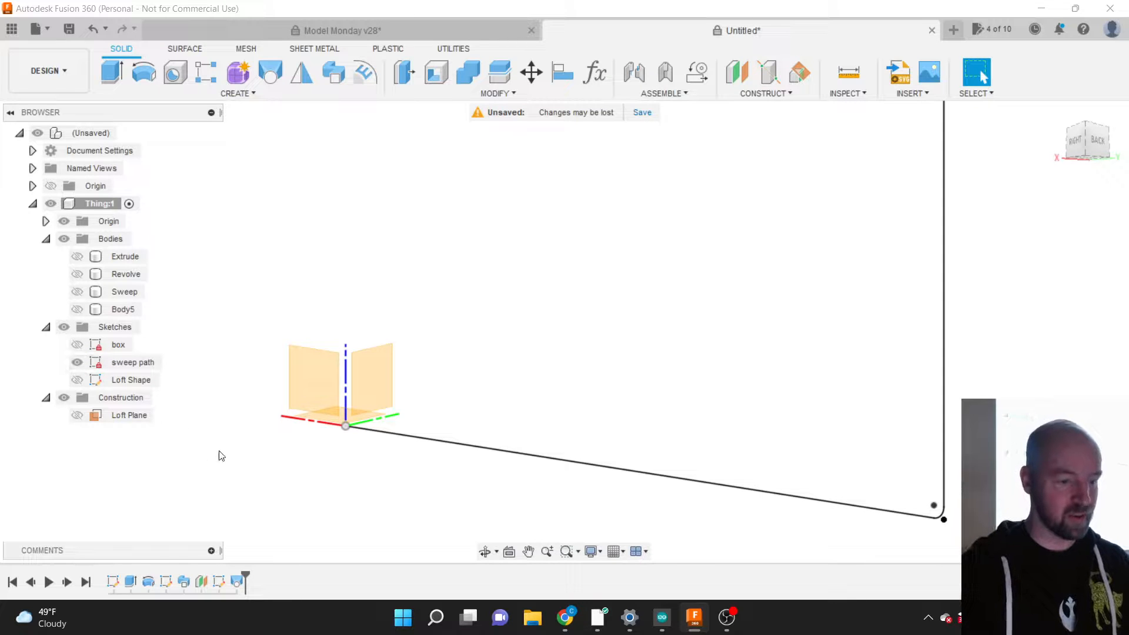
Step: Fit the L-shaped sweep path in view, turn to the back, and open the create tools list
{"action": "scroll", "coordinate": [234, 456], "scroll_direction": "down", "scroll_amount": 5}
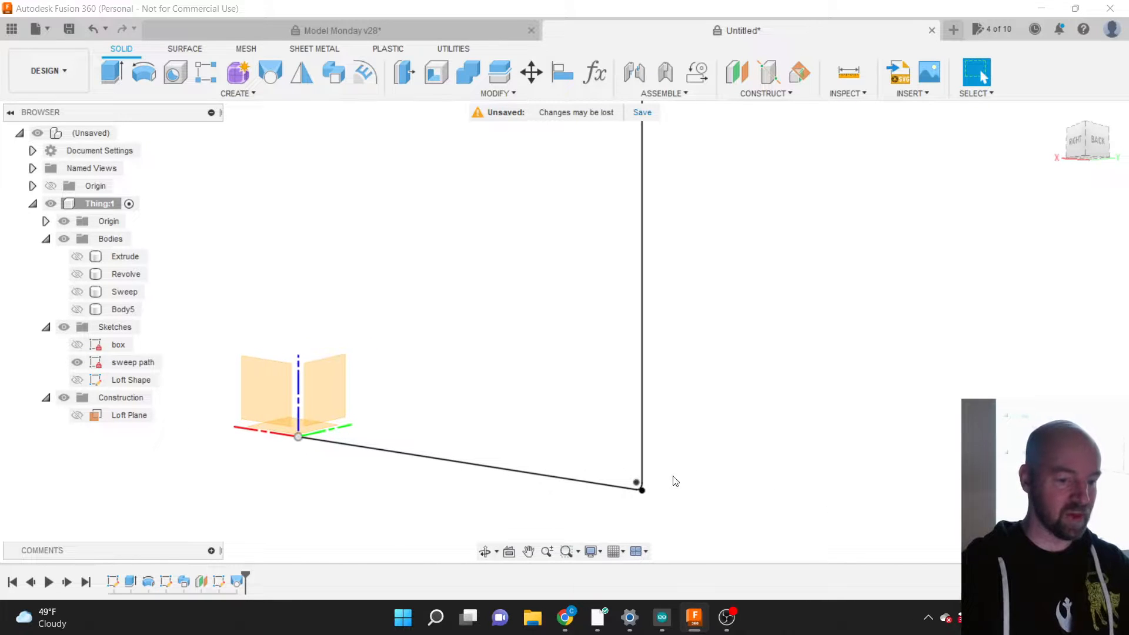
{"action": "key", "text": "F6"}
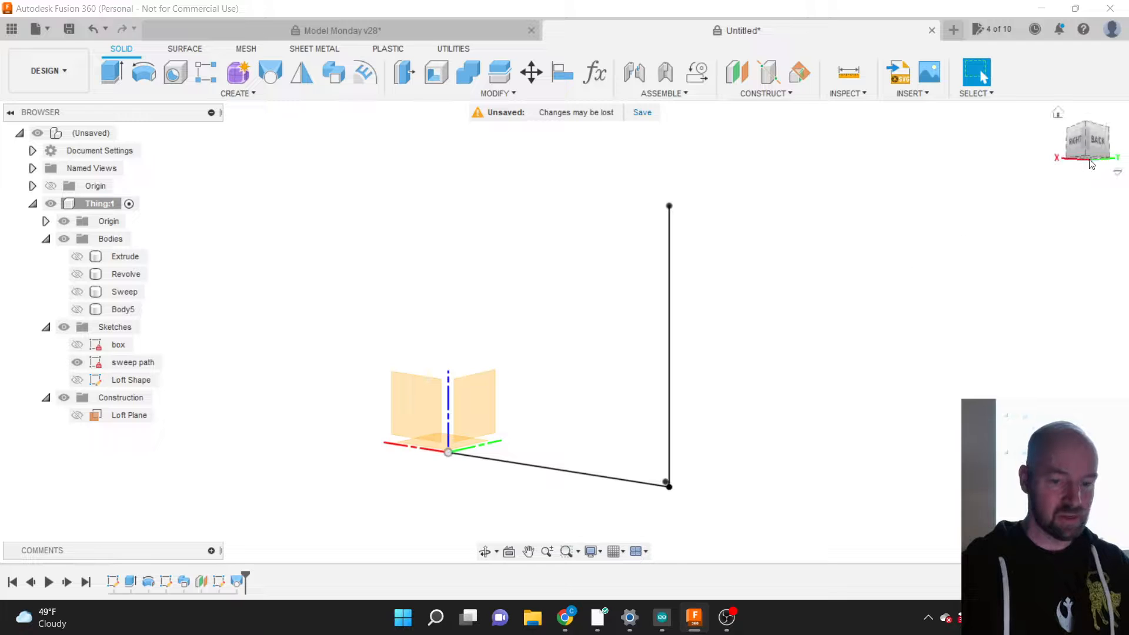
{"action": "left_click", "coordinate": [1097, 140]}
{"action": "middle_click_drag", "start_coordinate": [1036, 470], "coordinate": [1042, 480], "text": "shift"}
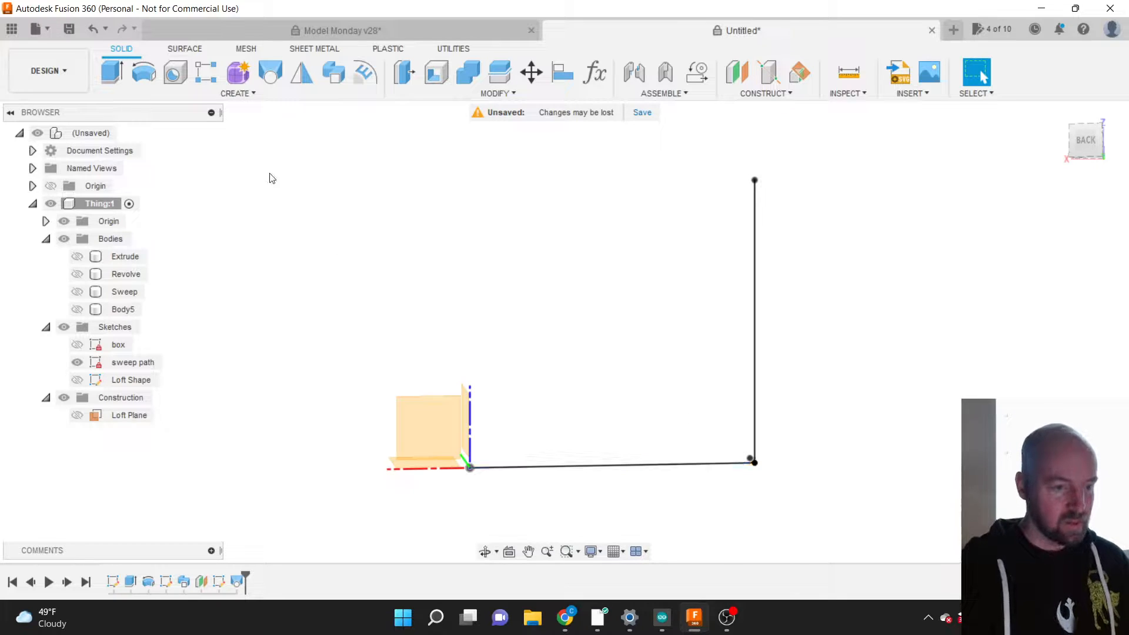
{"action": "left_click", "coordinate": [240, 96]}
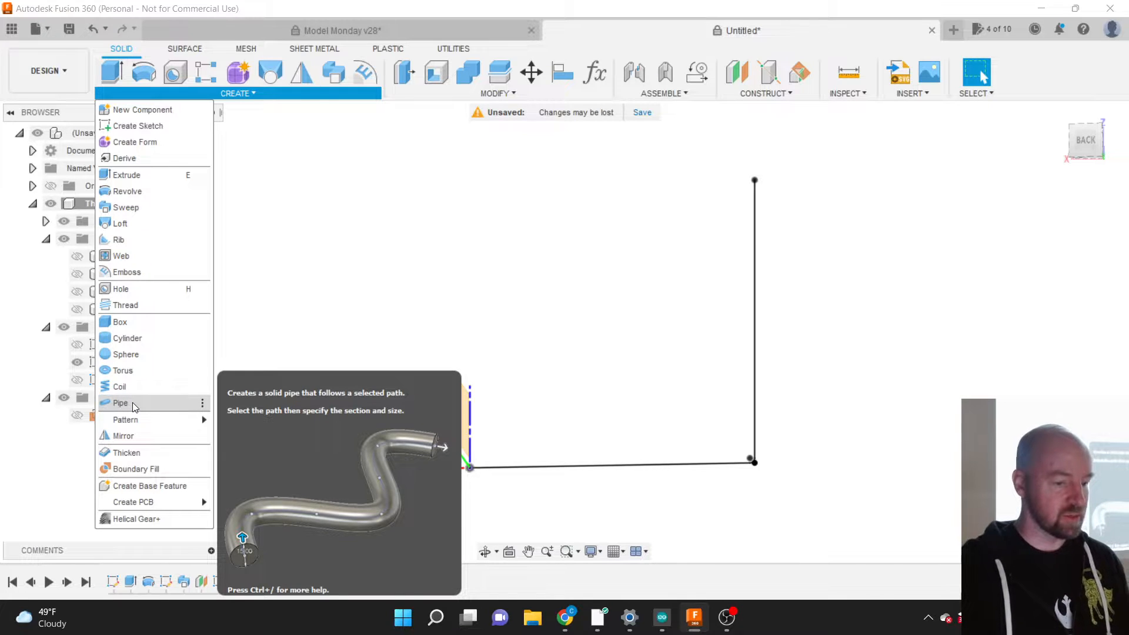
Step: Start a Pipe along the L-shaped sweep path and orbit to inspect the preview
{"action": "left_click", "coordinate": [133, 402]}
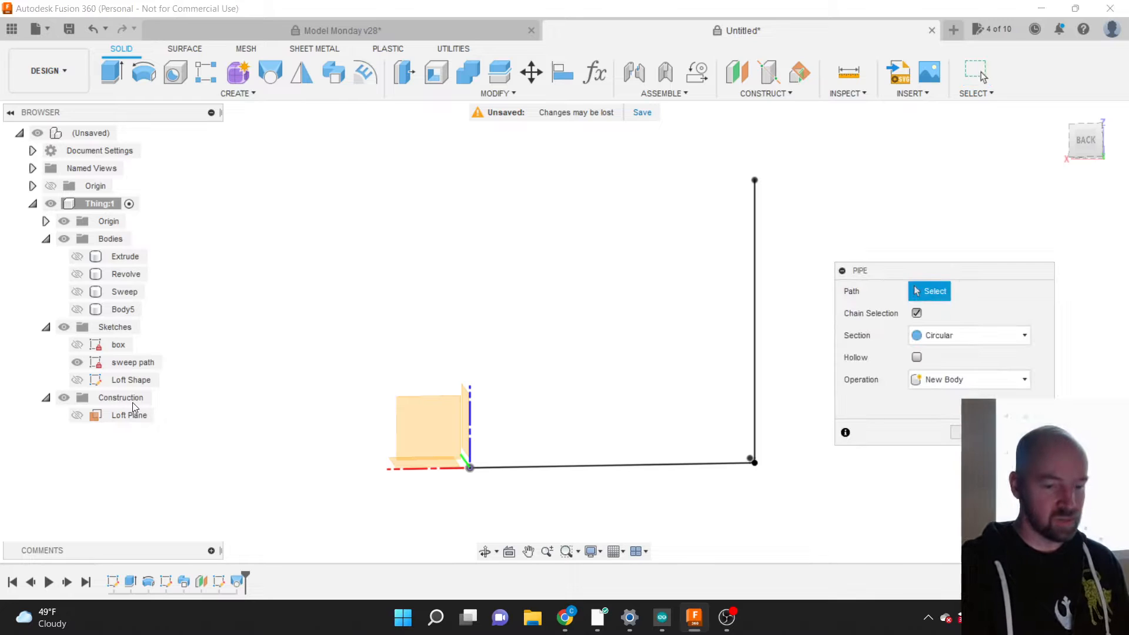
{"action": "left_click", "coordinate": [620, 470]}
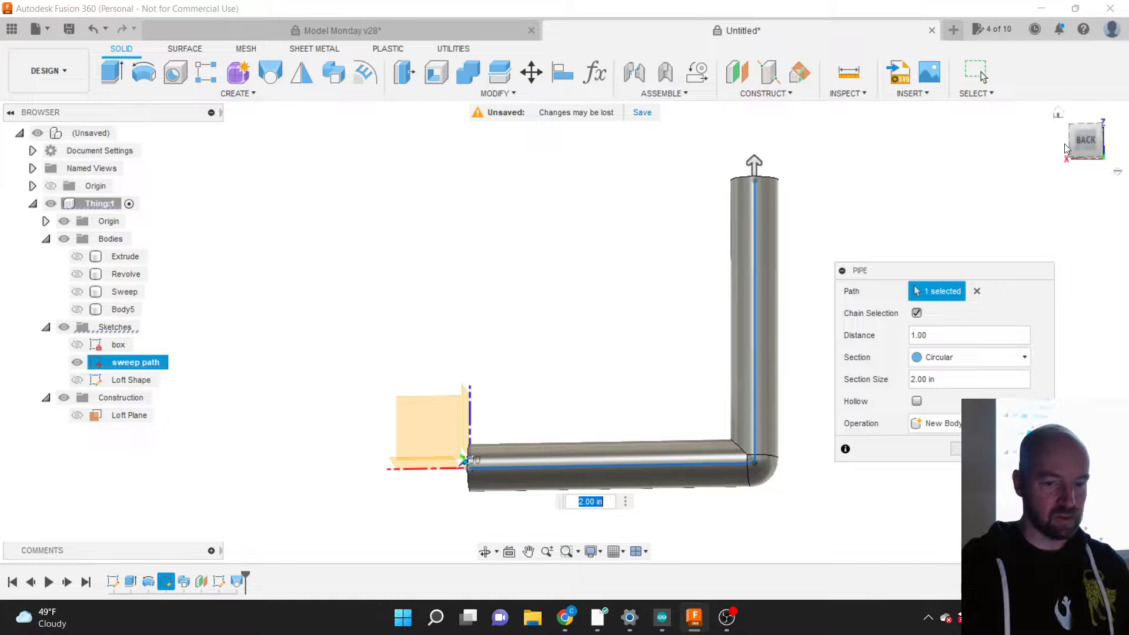
{"action": "left_click_drag", "start_coordinate": [1078, 148], "coordinate": [1085, 156]}
{"action": "mouse_move", "coordinate": [624, 500]}
{"action": "middle_mouse_down", "text": "shift"}
{"action": "mouse_move", "coordinate": [644, 484]}
{"action": "mouse_move", "coordinate": [689, 390]}
{"action": "middle_mouse_up", "text": "shift"}
{"action": "scroll", "coordinate": [720, 360], "scroll_direction": "up", "scroll_amount": 3}
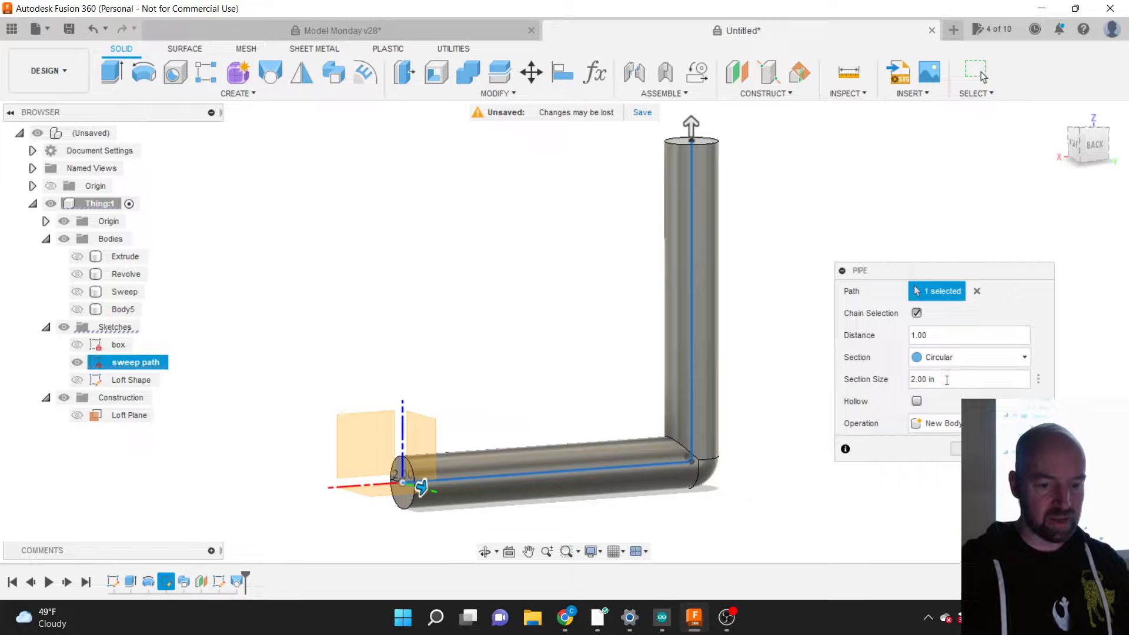
Step: Set the pipe section size to 1 in with a Square section
{"action": "left_click_drag", "start_coordinate": [943, 380], "coordinate": [910, 385]}
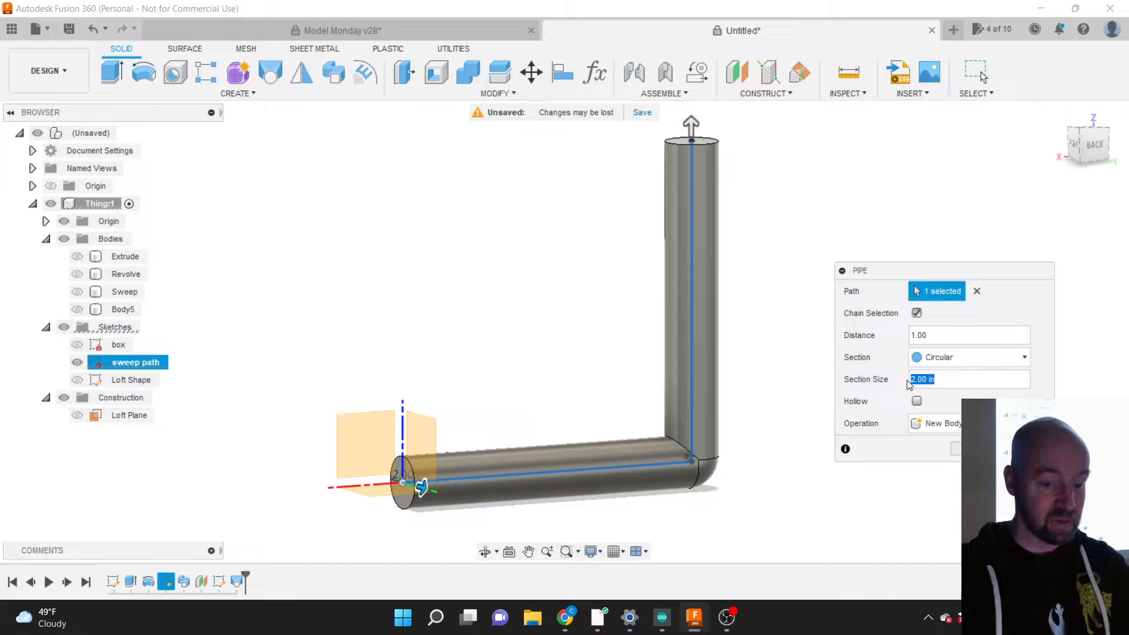
{"action": "type", "text": "1"}
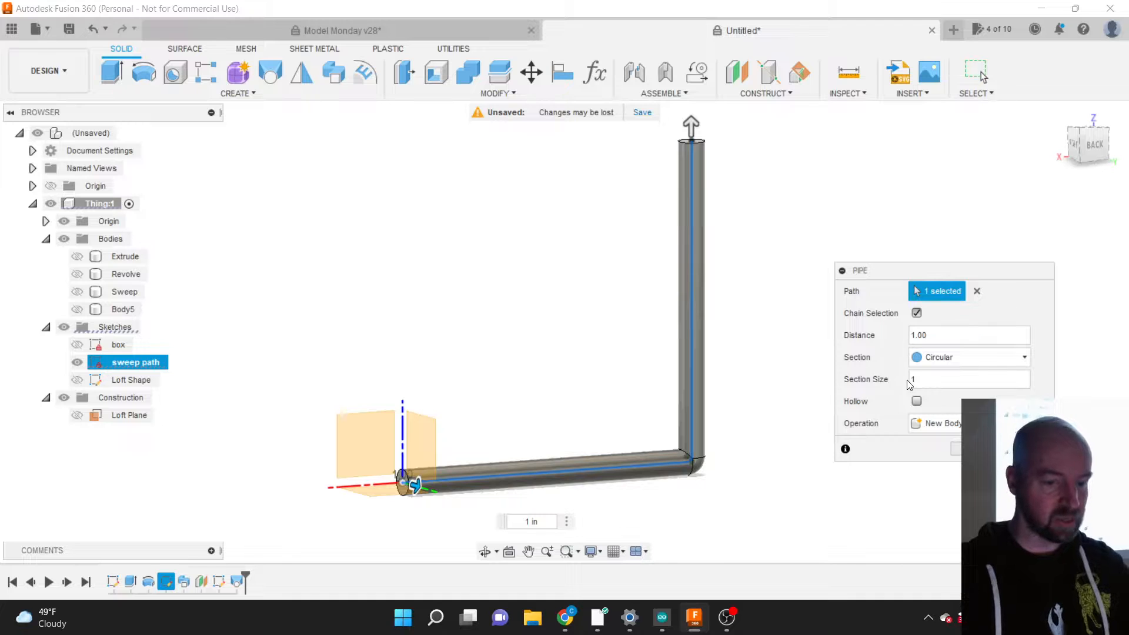
{"action": "left_click", "coordinate": [936, 360]}
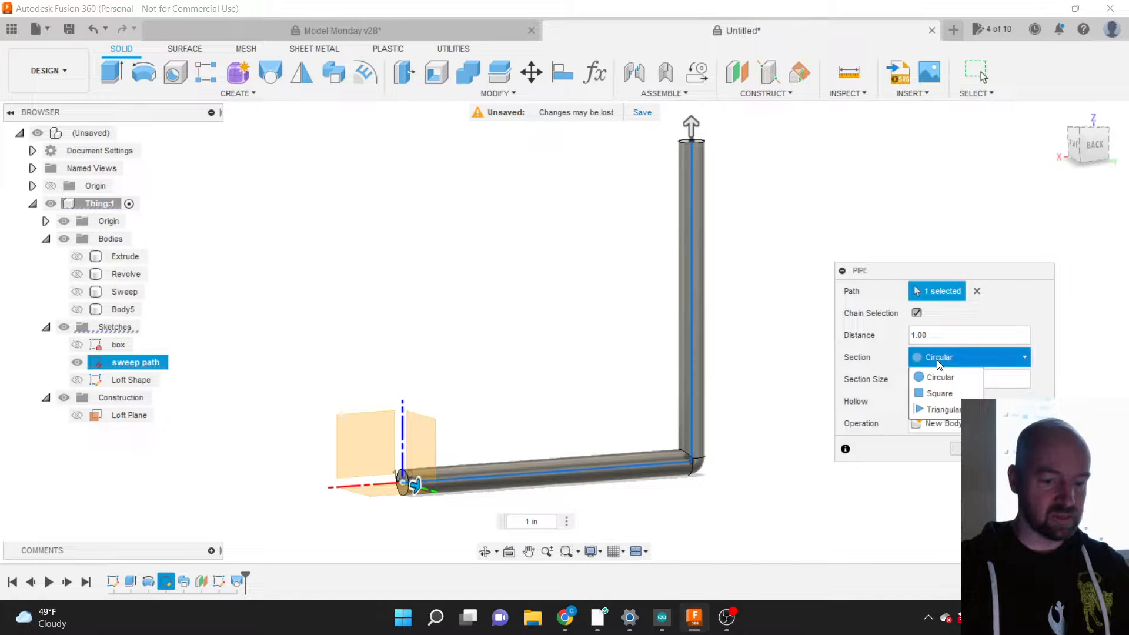
{"action": "left_click", "coordinate": [939, 393]}
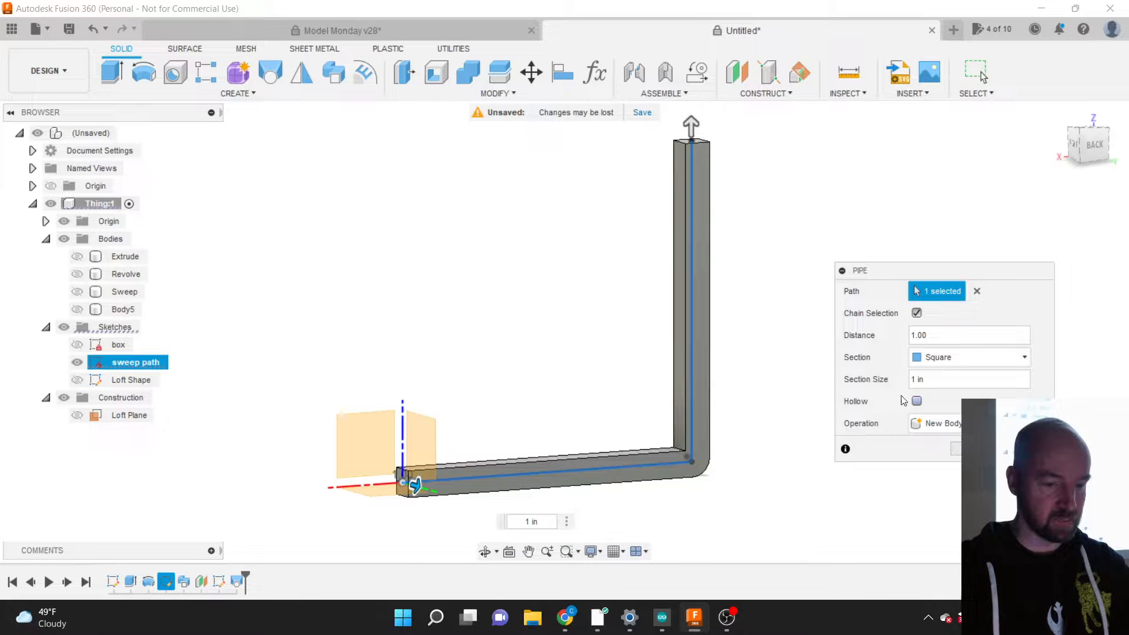
{"action": "scroll", "coordinate": [475, 478], "scroll_direction": "up", "scroll_amount": 3}
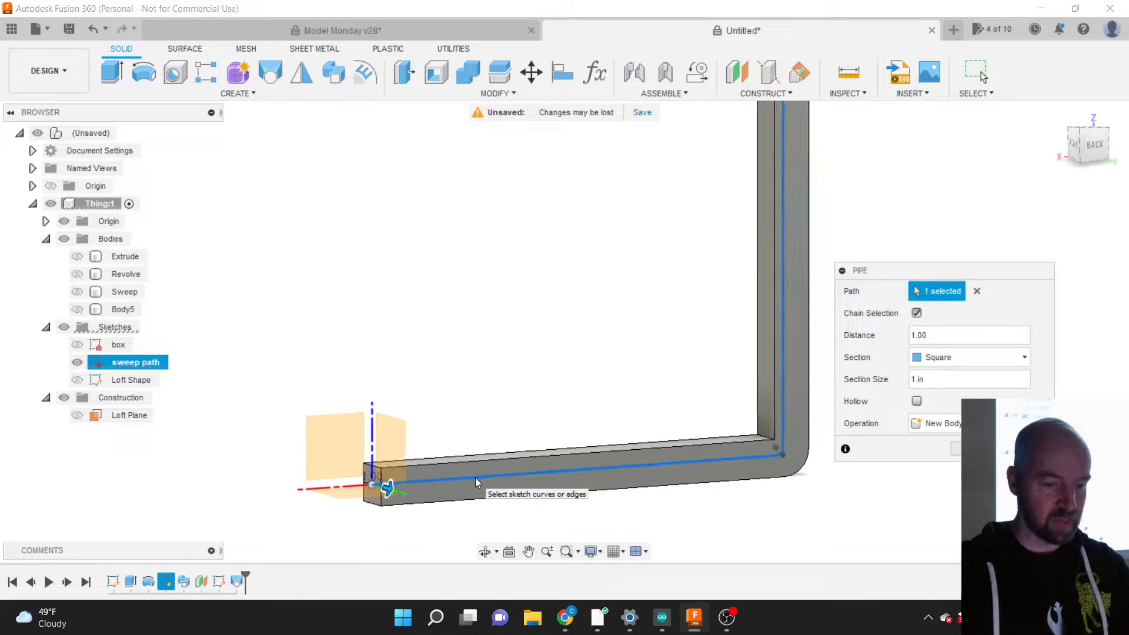
{"action": "scroll", "coordinate": [447, 488], "scroll_direction": "down", "scroll_amount": 1}
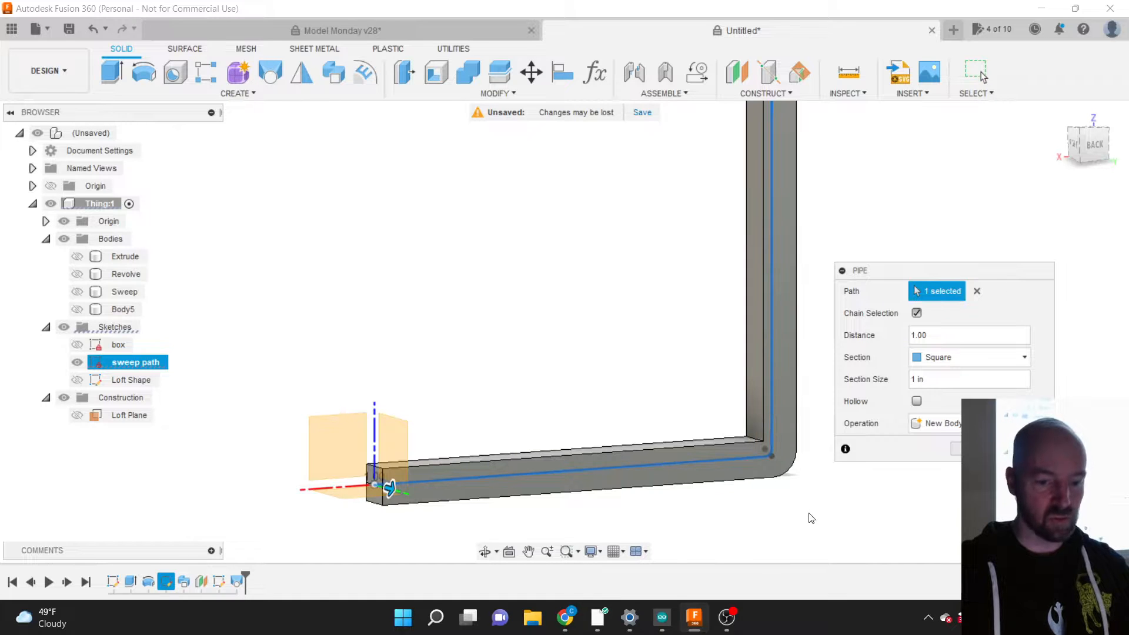
Step: Make the pipe hollow with a section thickness value of 1
{"action": "left_click", "coordinate": [917, 401]}
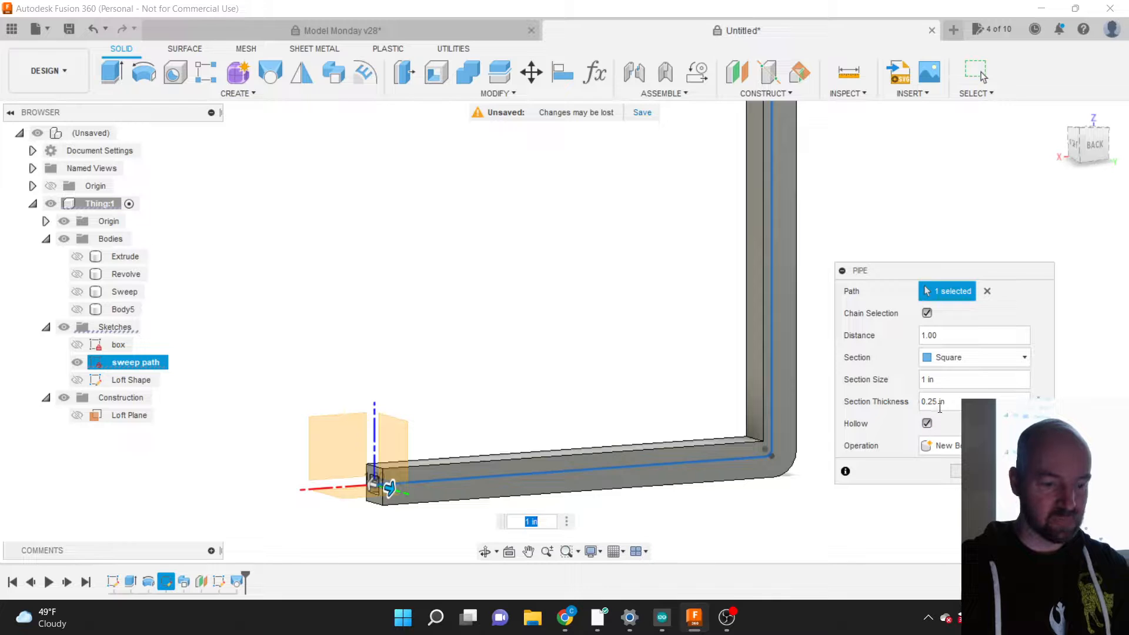
{"action": "left_click", "coordinate": [929, 402]}
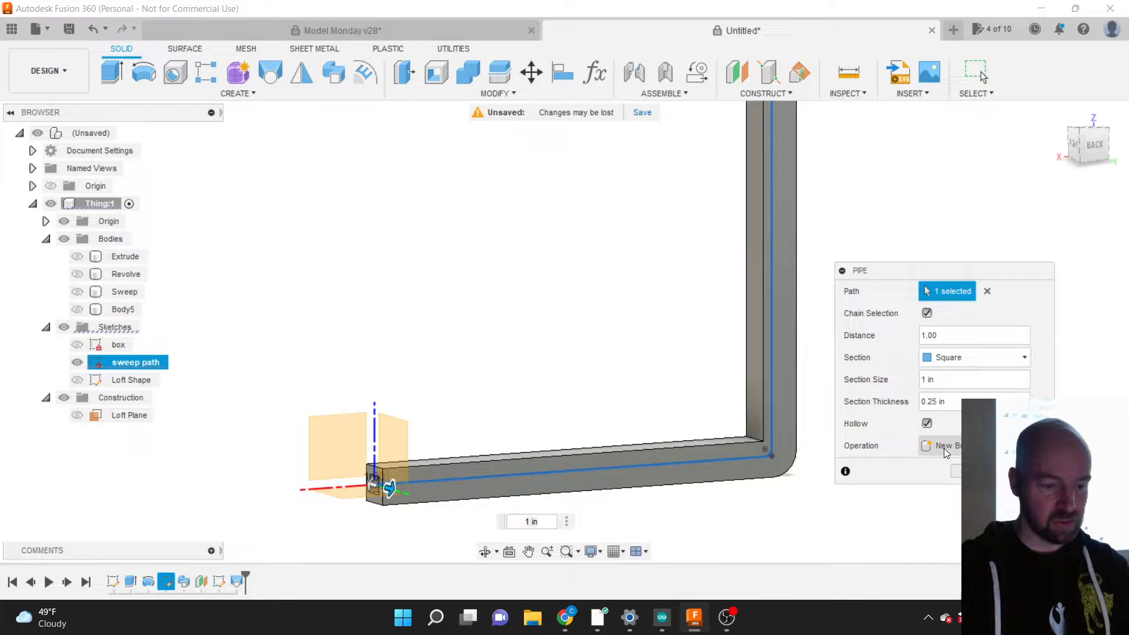
{"action": "type", "text": "1"}
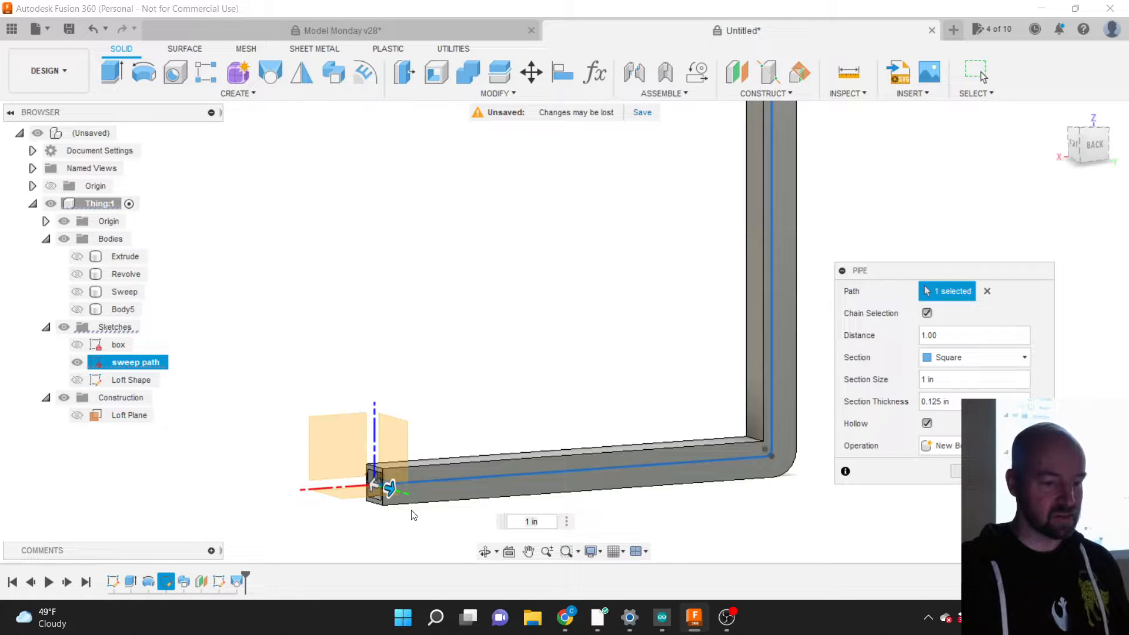
{"action": "scroll", "coordinate": [411, 517], "scroll_direction": "up", "scroll_amount": 2}
{"action": "scroll", "coordinate": [411, 517], "scroll_direction": "down", "scroll_amount": 3}
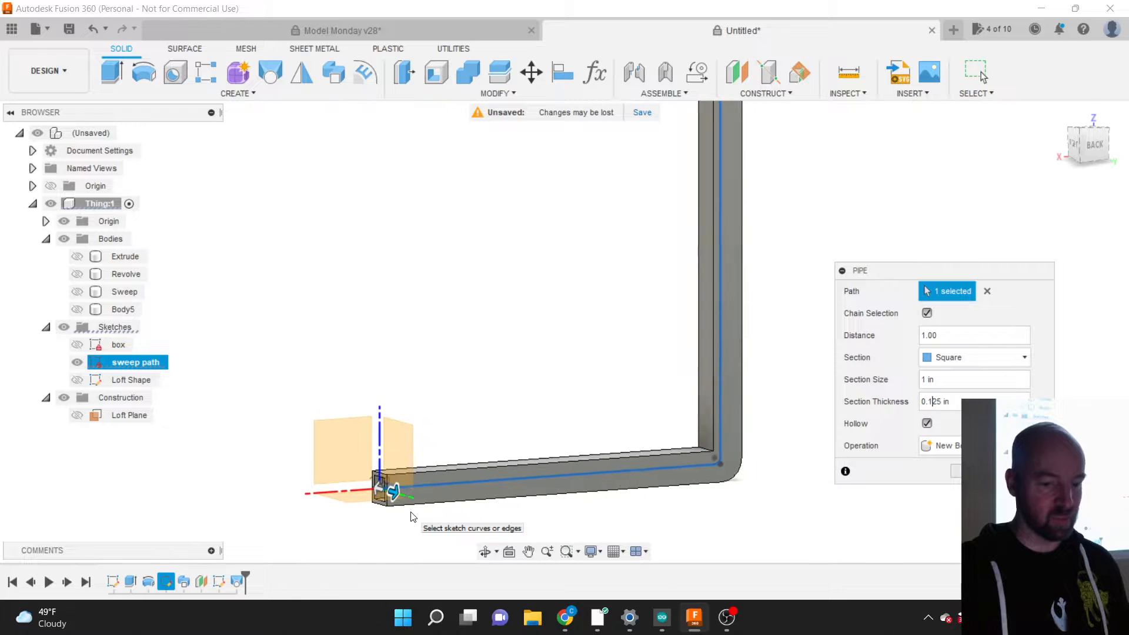
{"action": "scroll", "coordinate": [458, 520], "scroll_direction": "down", "scroll_amount": 1}
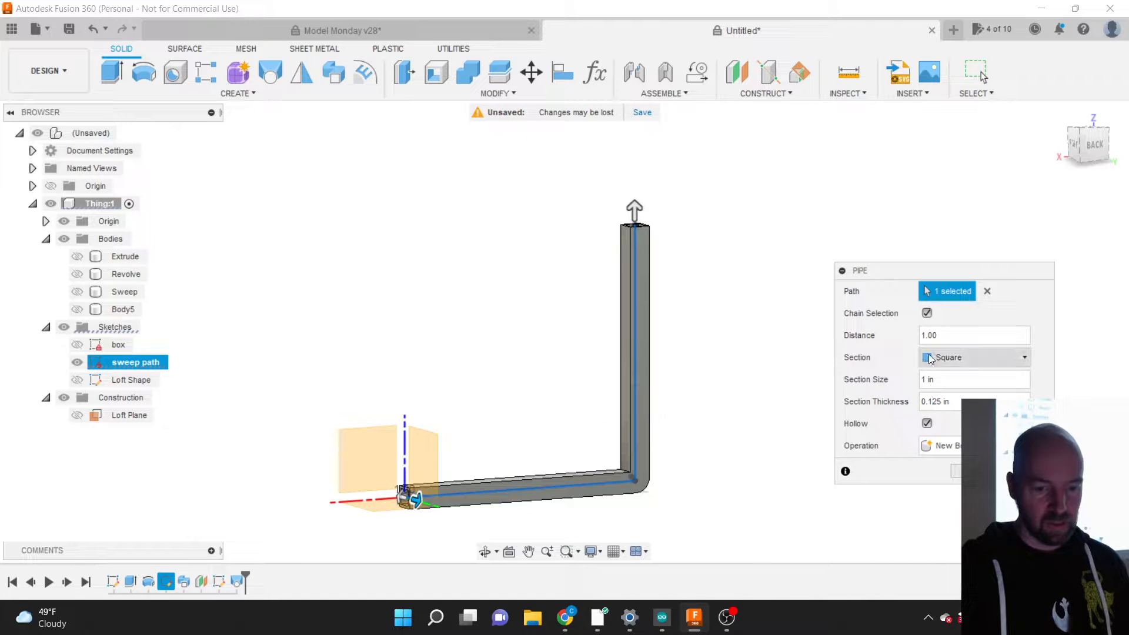
Step: Compare Triangular and Circular sections, settle on Triangular, and create the pipe as Body6
{"action": "left_click", "coordinate": [956, 360]}
{"action": "left_click", "coordinate": [948, 410]}
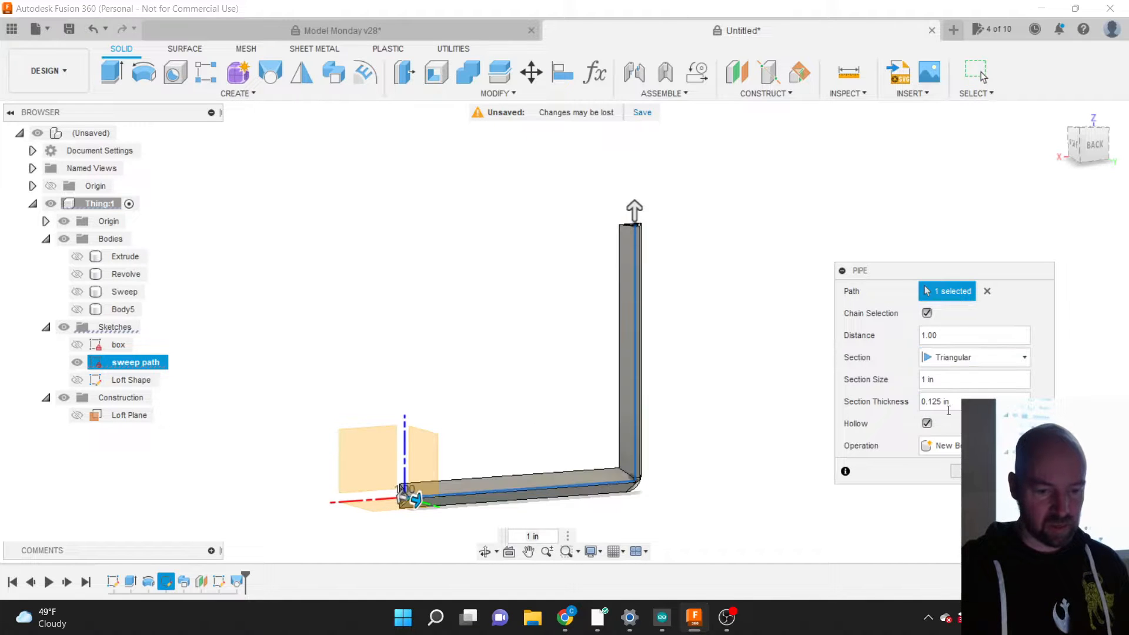
{"action": "scroll", "coordinate": [610, 489], "scroll_direction": "up", "scroll_amount": 5}
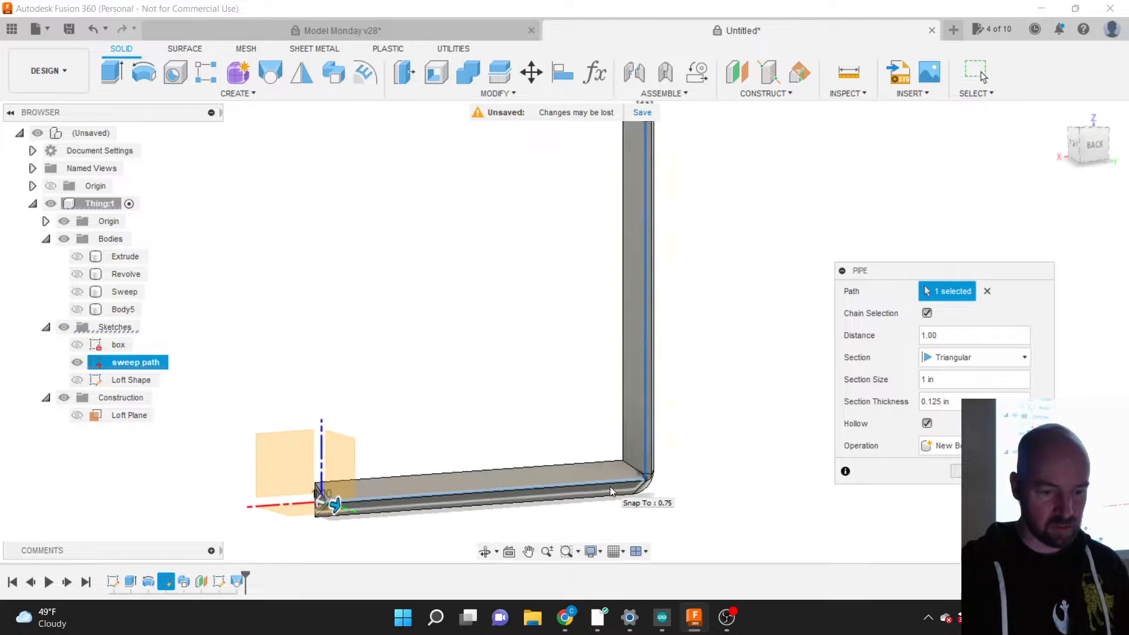
{"action": "scroll", "coordinate": [745, 480], "scroll_direction": "down", "scroll_amount": 1}
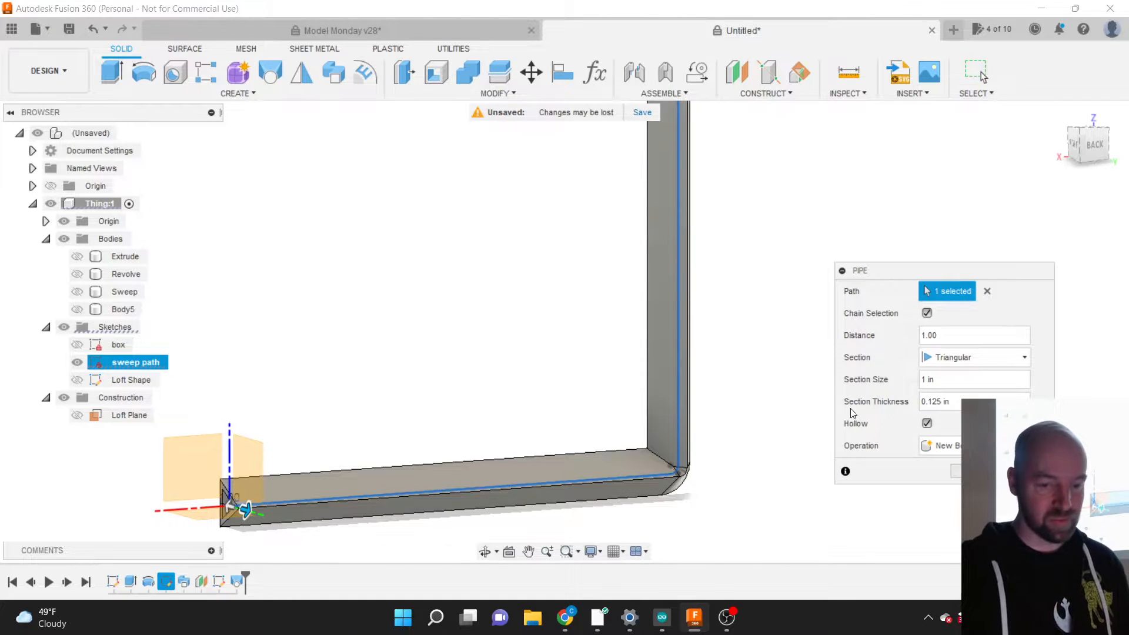
{"action": "left_click", "coordinate": [975, 358]}
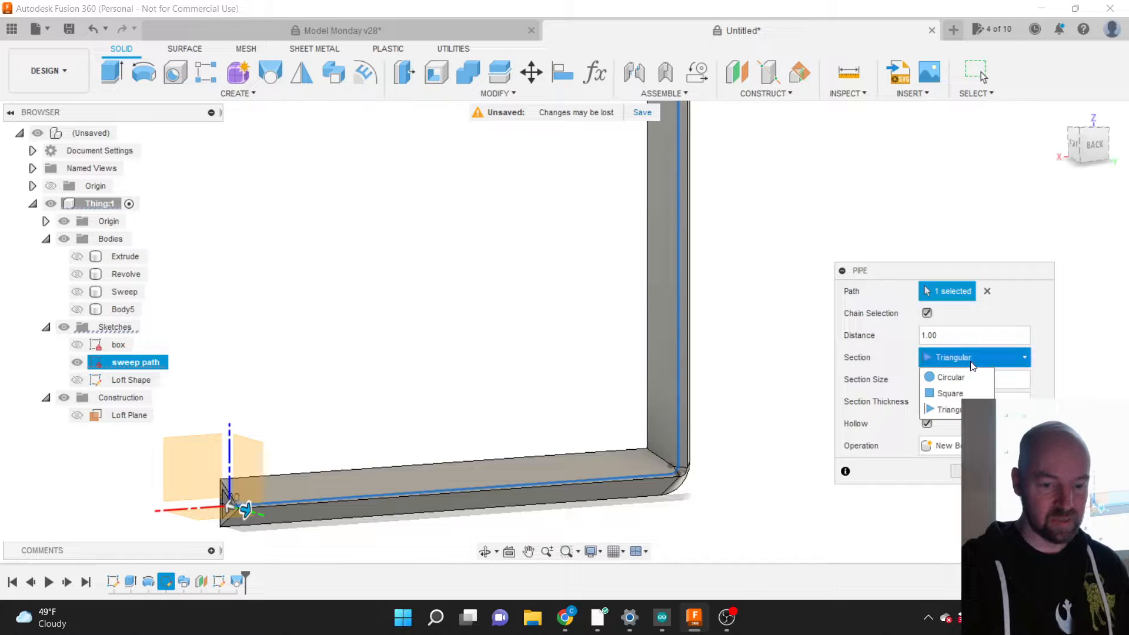
{"action": "left_click", "coordinate": [975, 365]}
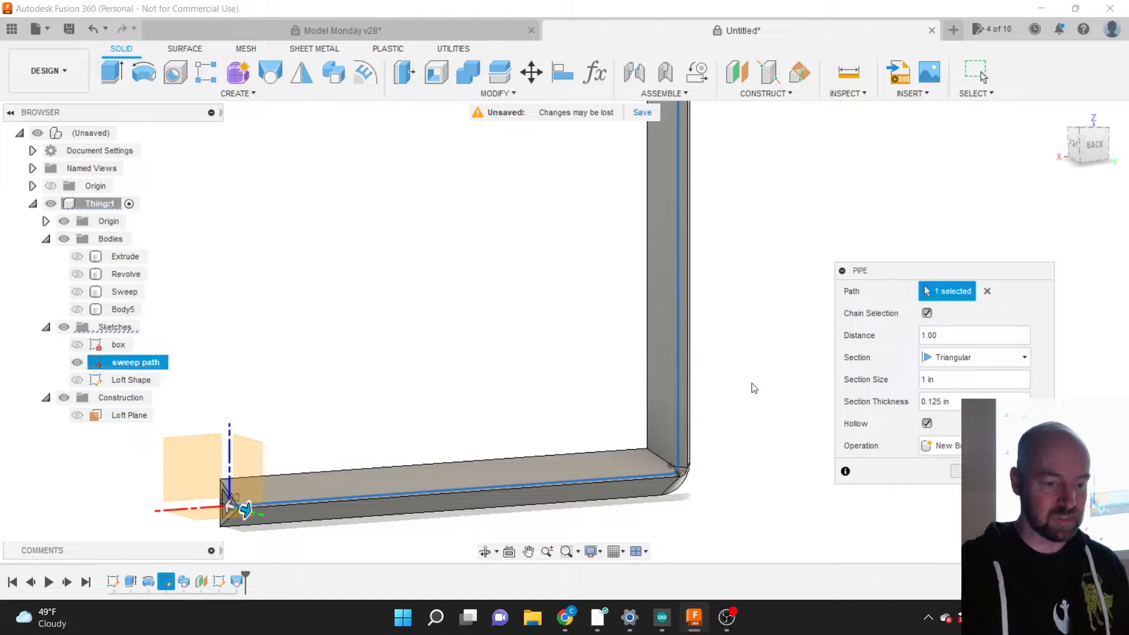
{"action": "left_click", "coordinate": [954, 359]}
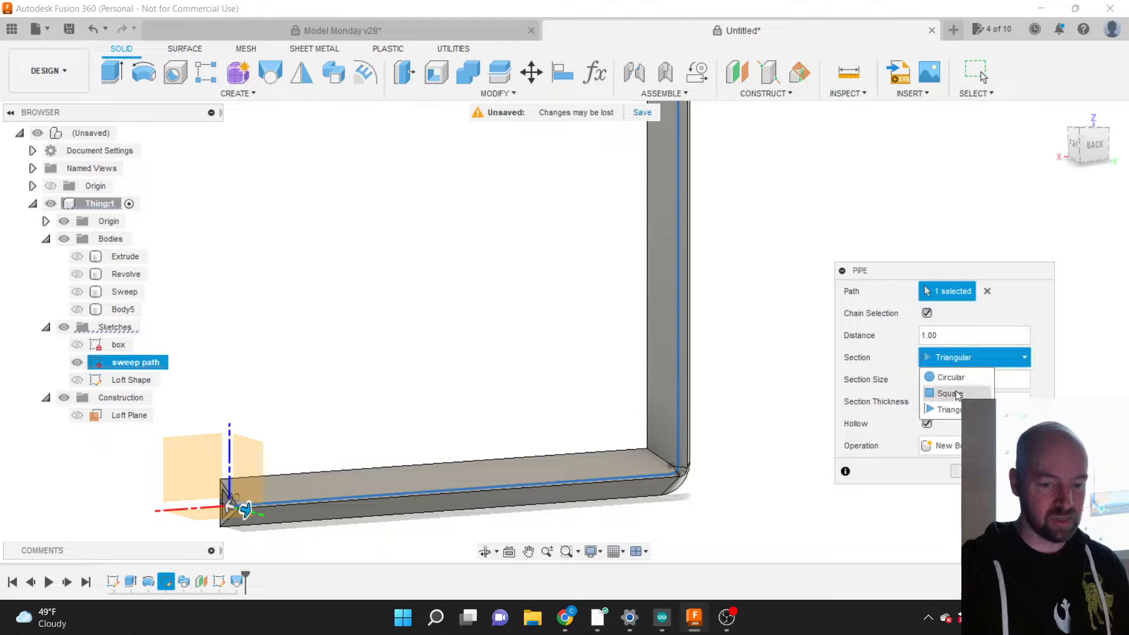
{"action": "left_click", "coordinate": [955, 379]}
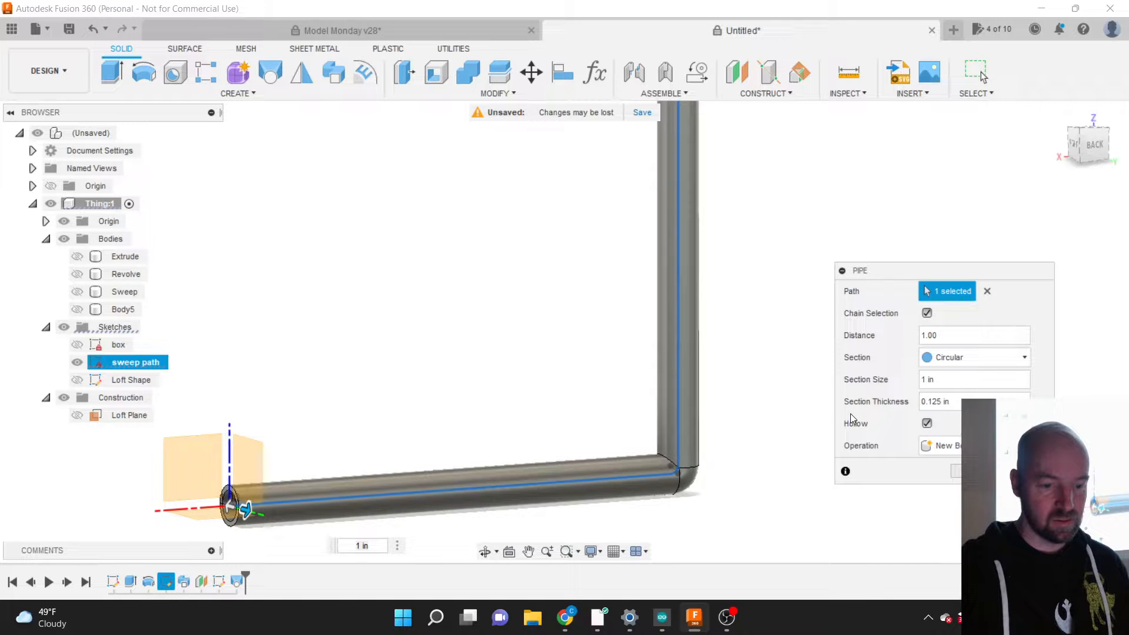
{"action": "left_click", "coordinate": [944, 357]}
{"action": "left_click", "coordinate": [948, 410]}
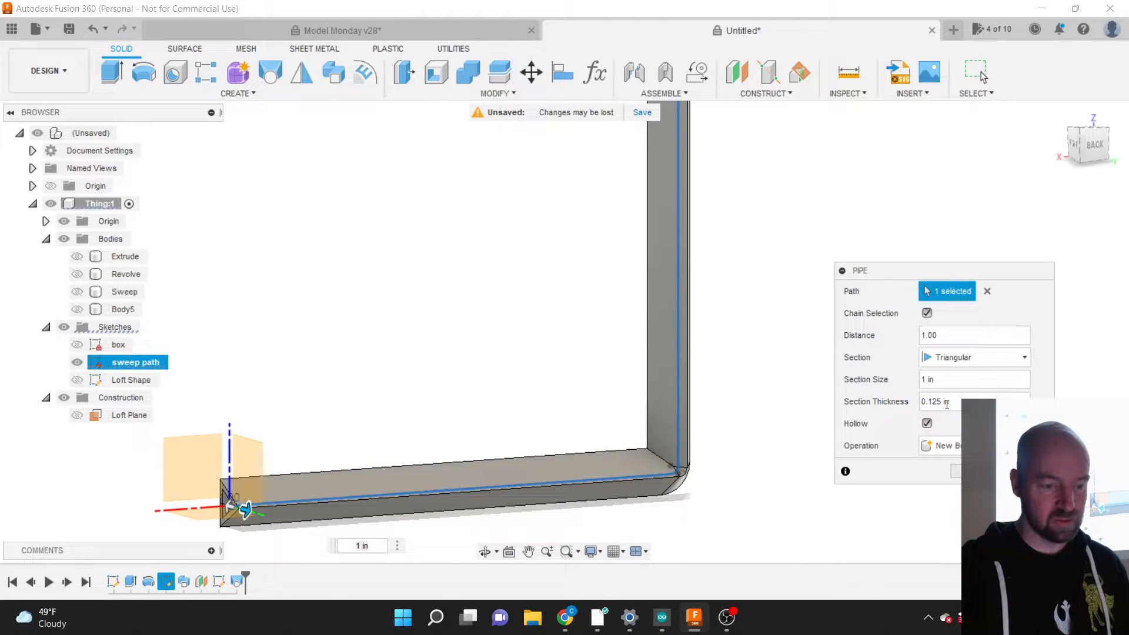
{"action": "left_click", "coordinate": [955, 470]}
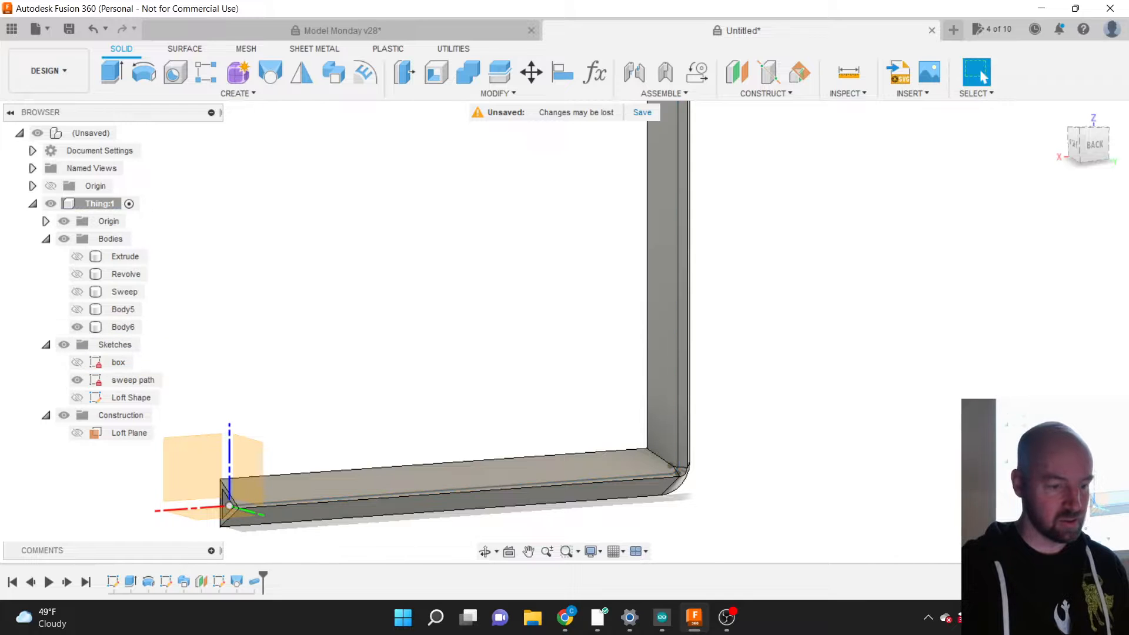
Step: Rename Body5 to 'Loft' in the browser
{"action": "left_click", "coordinate": [121, 312]}
{"action": "double_click", "coordinate": [121, 312]}
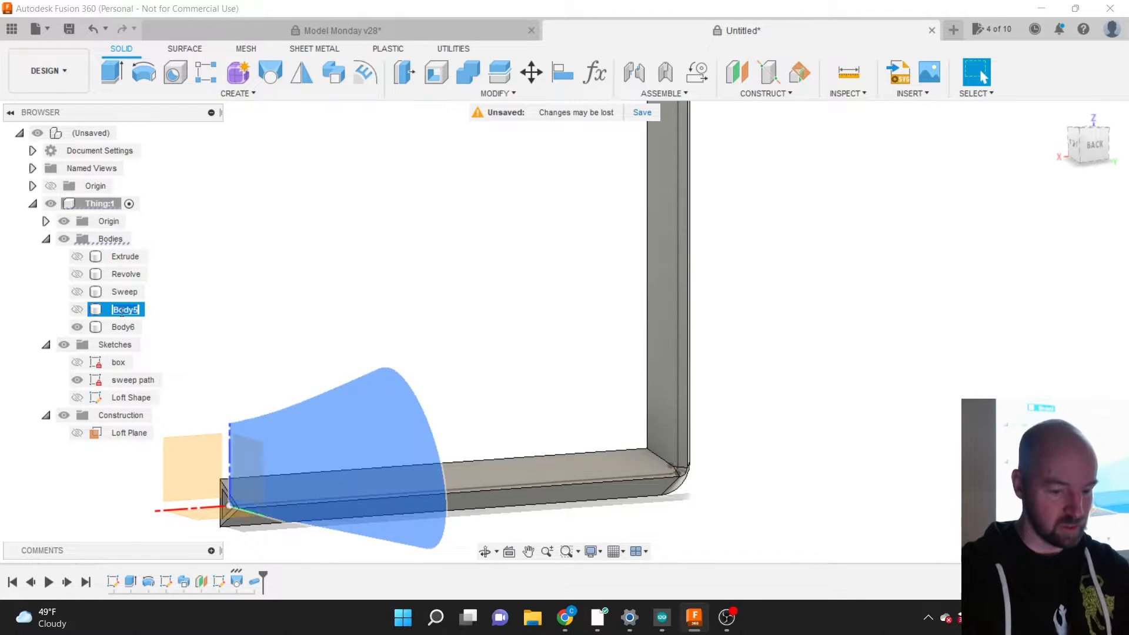
{"action": "type", "text": "Loft"}
{"action": "key", "text": "Return"}
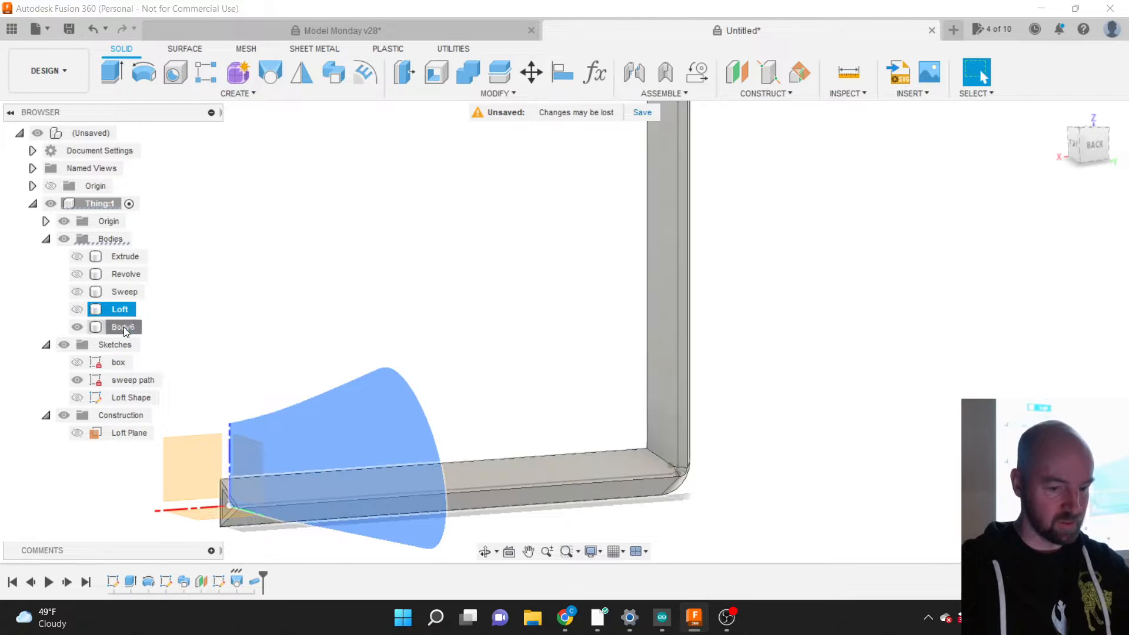
Step: Rename Body6 to 'Pipe' and hide the Pipe body
{"action": "left_click", "coordinate": [123, 327]}
{"action": "double_click", "coordinate": [123, 327]}
{"action": "type", "text": "Sweep"}
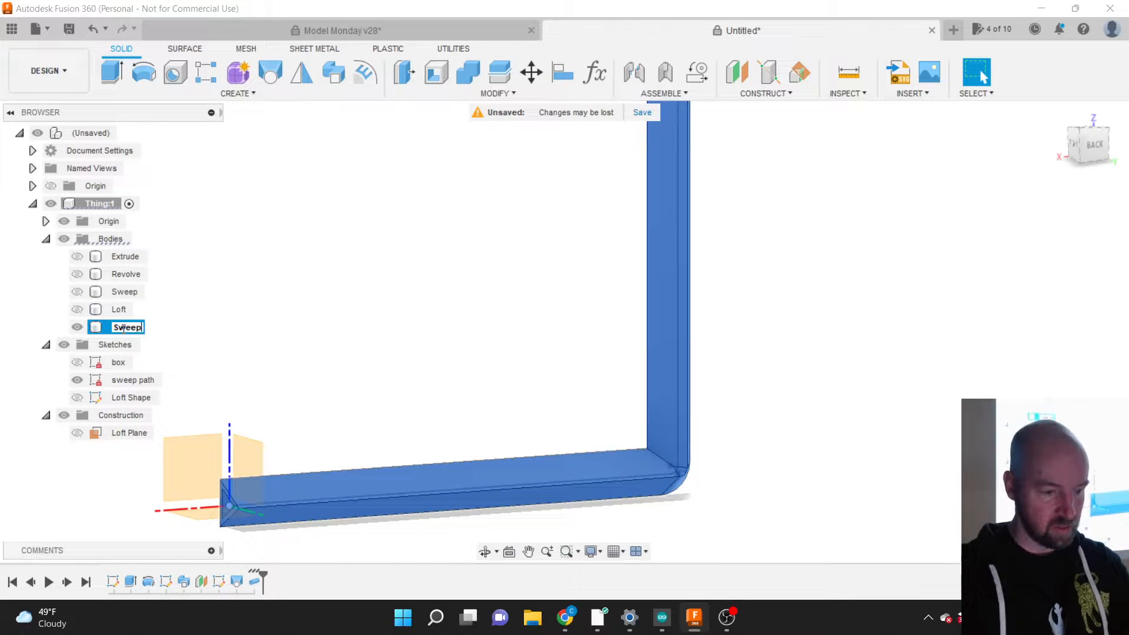
{"action": "key", "text": "Return"}
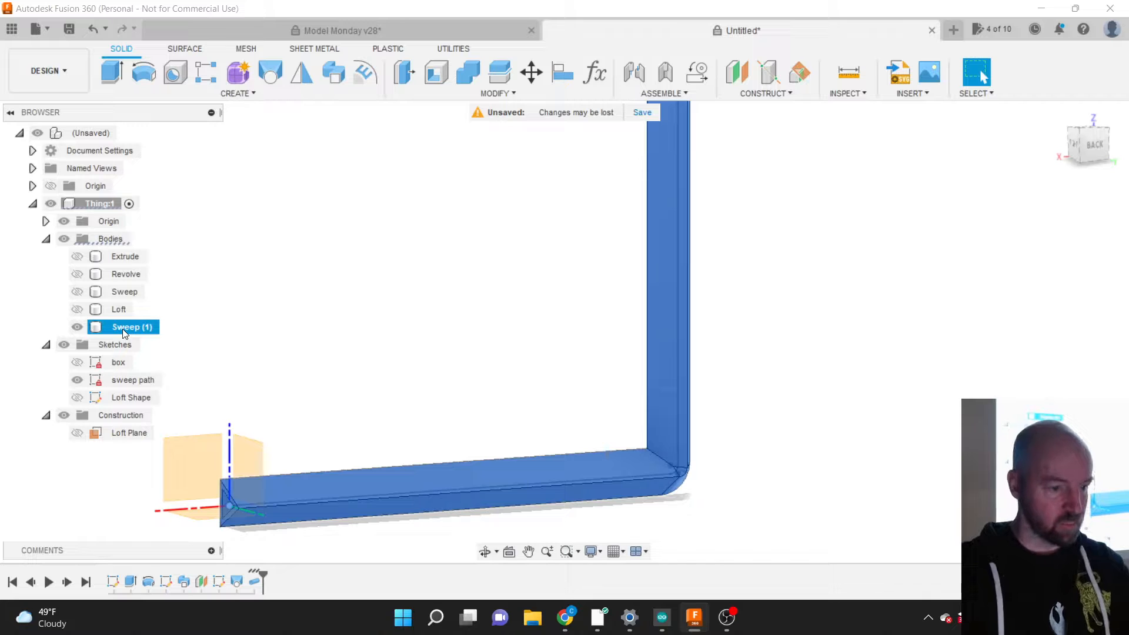
{"action": "double_click", "coordinate": [124, 330]}
{"action": "type", "text": "Pipe"}
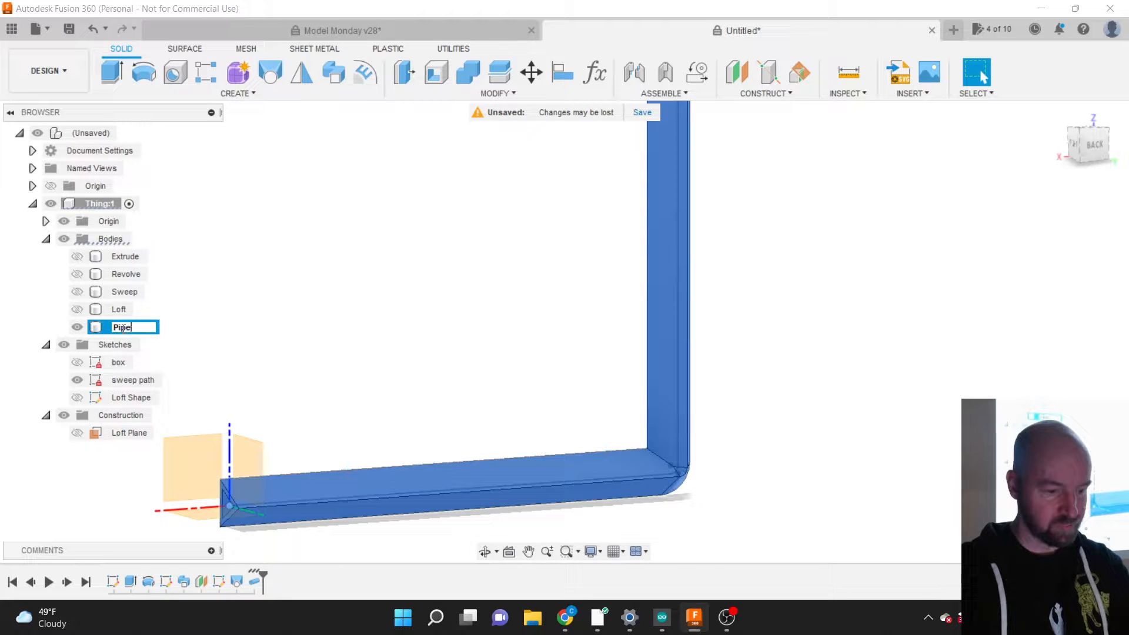
{"action": "key", "text": "Return"}
{"action": "left_click", "coordinate": [163, 334]}
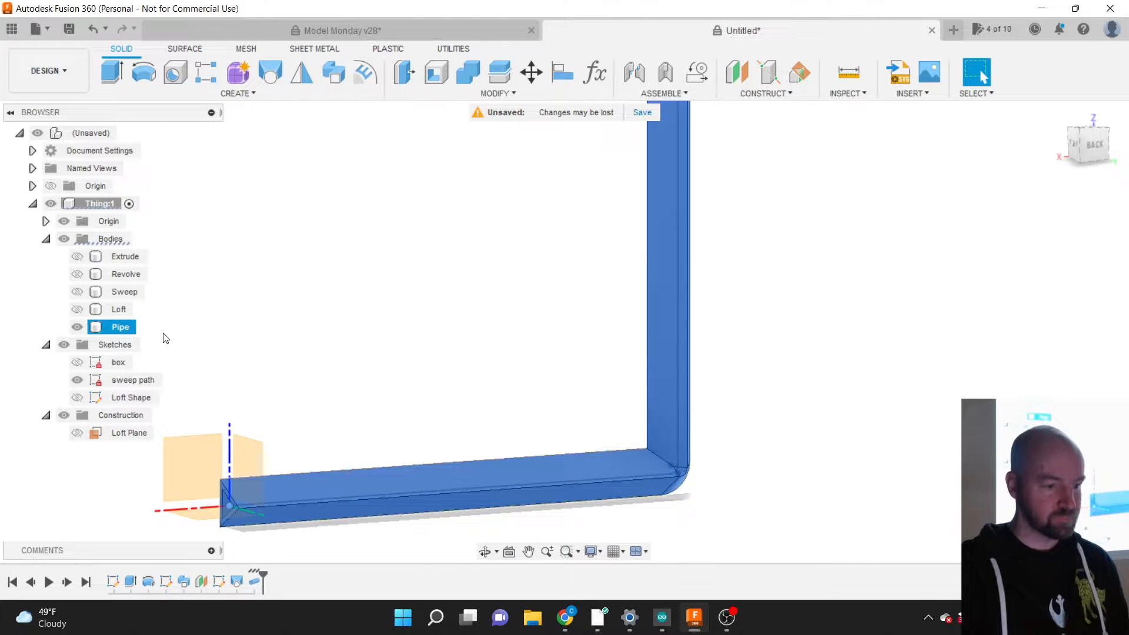
{"action": "left_click", "coordinate": [78, 327]}
{"action": "left_click", "coordinate": [77, 328]}
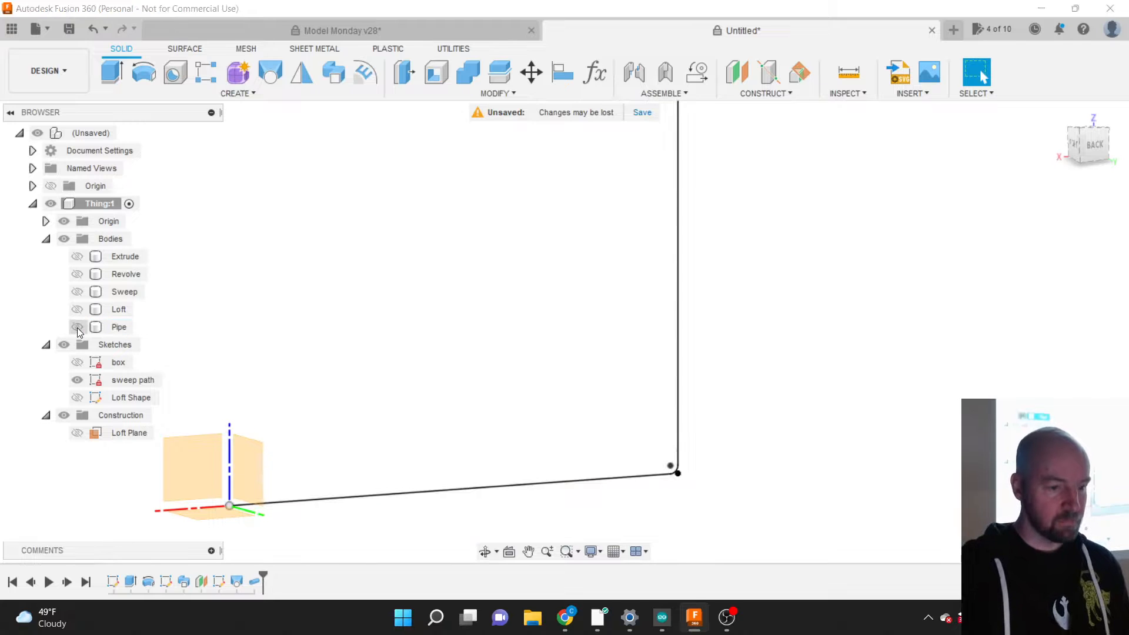
Step: Start a Box, reorient to a back-right view, and place its base on the right origin plane
{"action": "left_click", "coordinate": [236, 99]}
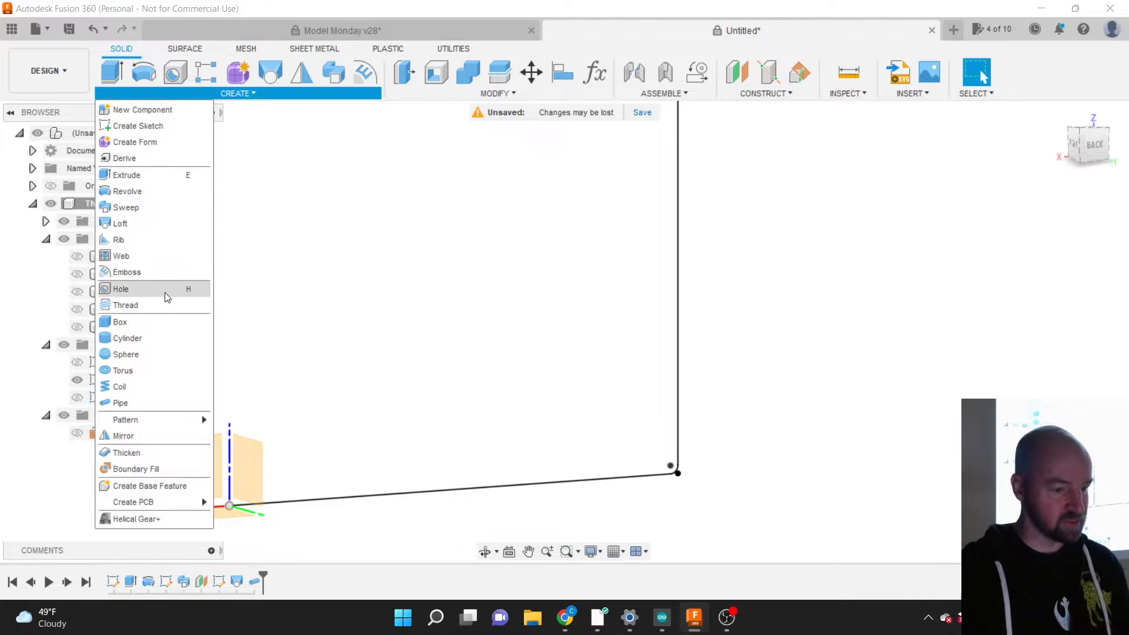
{"action": "left_click", "coordinate": [144, 330]}
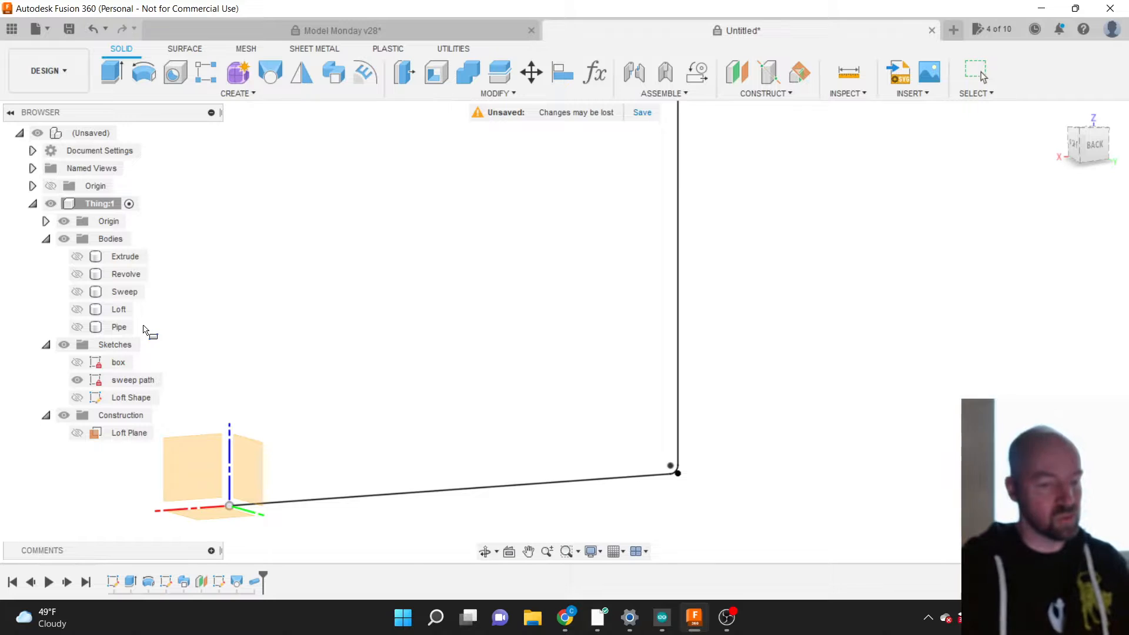
{"action": "scroll", "coordinate": [806, 453], "scroll_direction": "down", "scroll_amount": 1}
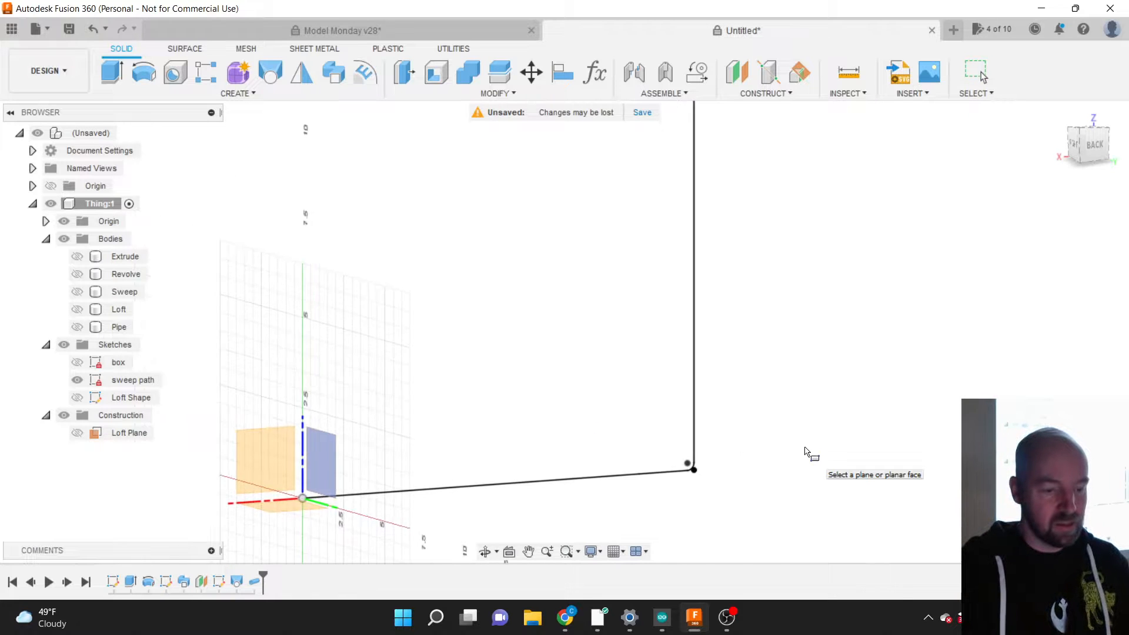
{"action": "key", "text": "Escape"}
{"action": "left_click", "coordinate": [485, 484]}
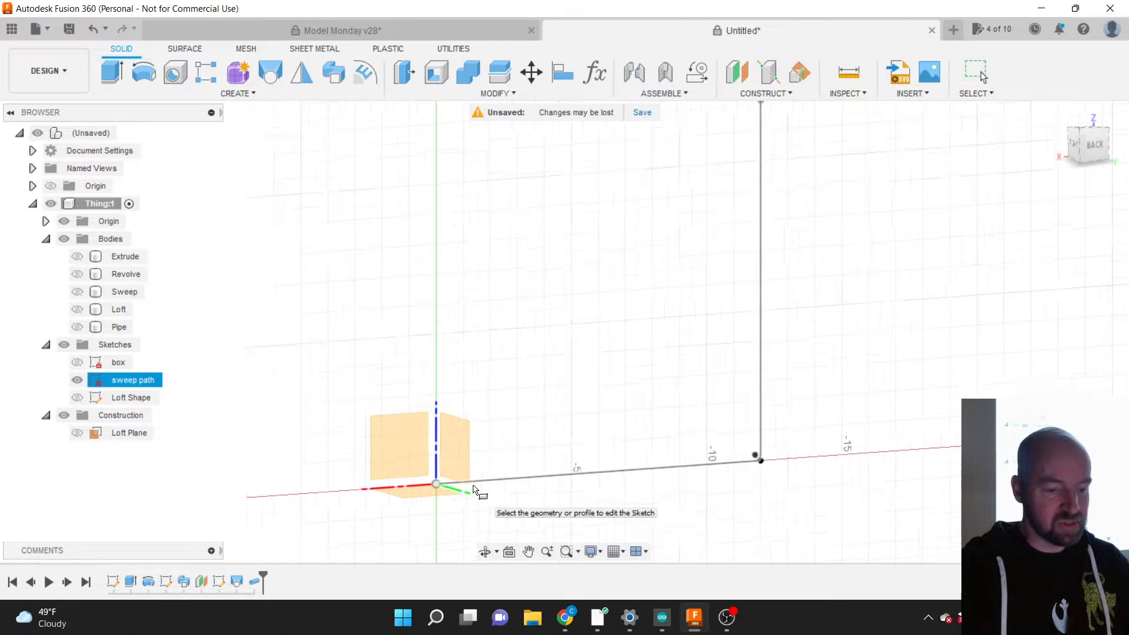
{"action": "left_click", "coordinate": [1084, 155]}
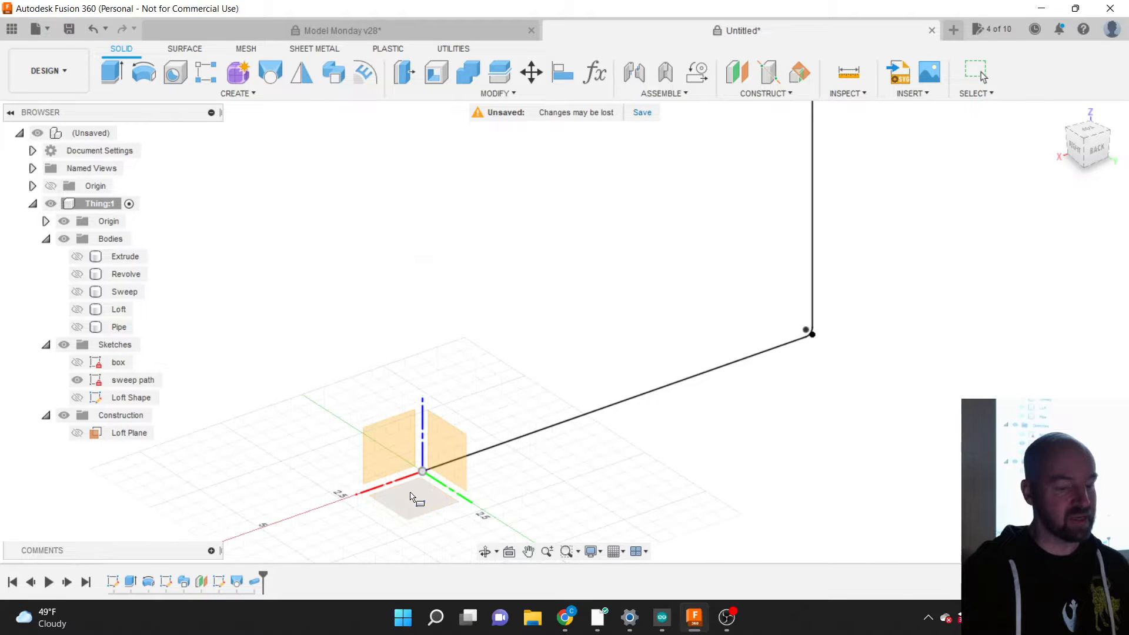
{"action": "left_click", "coordinate": [441, 448]}
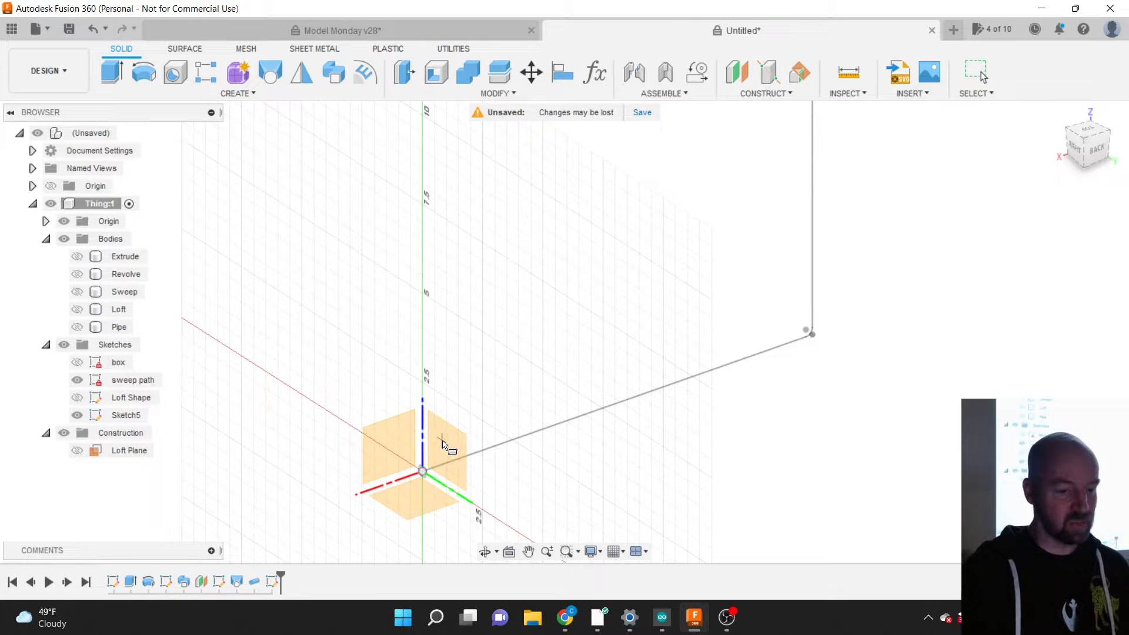
Step: Draw the box base as a 5 in by 3 in rectangle from the origin
{"action": "scroll", "coordinate": [461, 390], "scroll_direction": "down", "scroll_amount": 3}
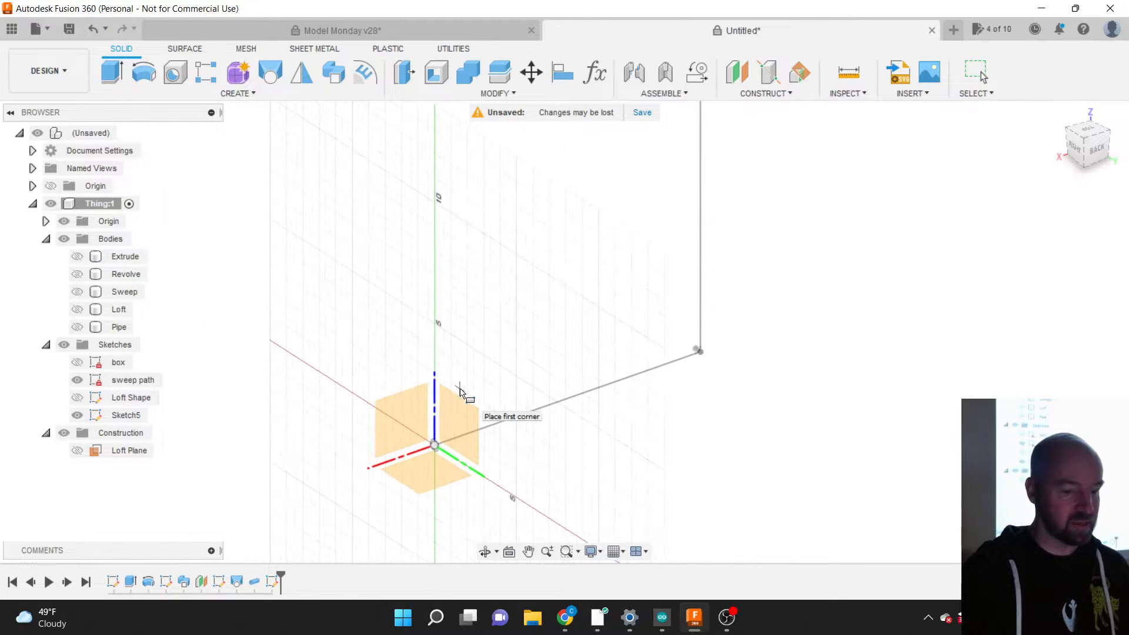
{"action": "scroll", "coordinate": [438, 447], "scroll_direction": "up", "scroll_amount": 3}
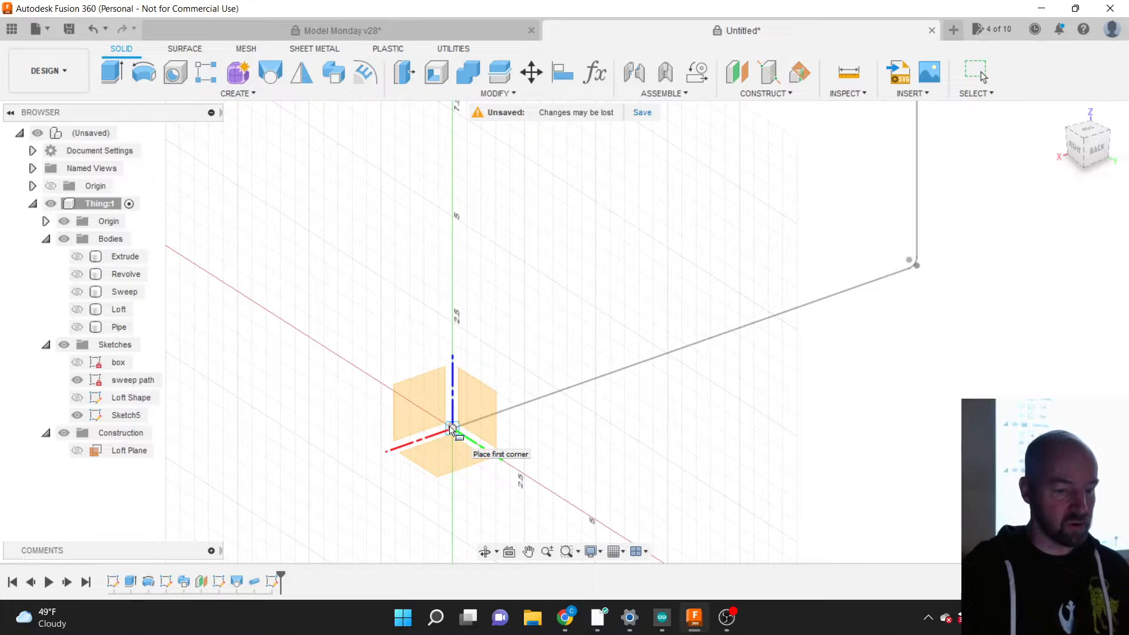
{"action": "left_click", "coordinate": [451, 430]}
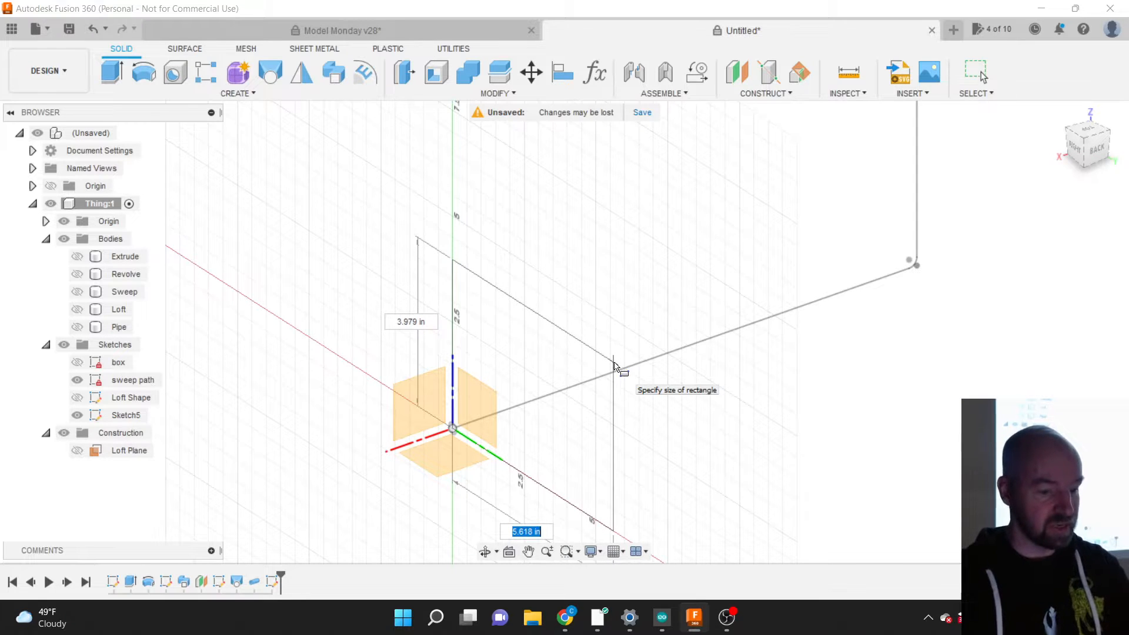
{"action": "type", "text": "5"}
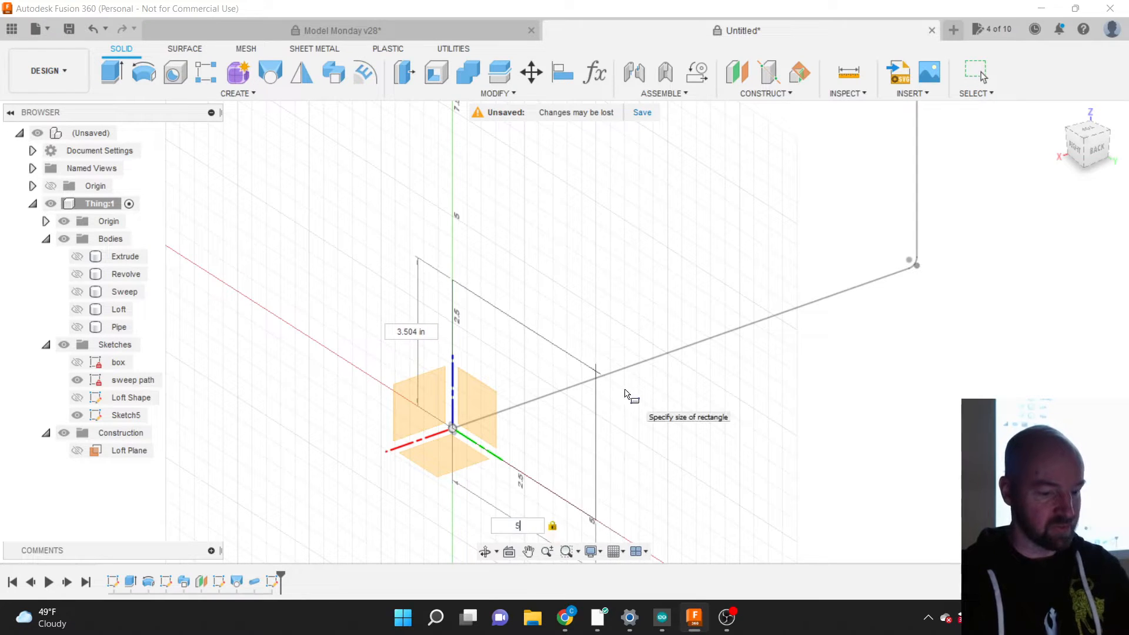
{"action": "key", "text": "Tab"}
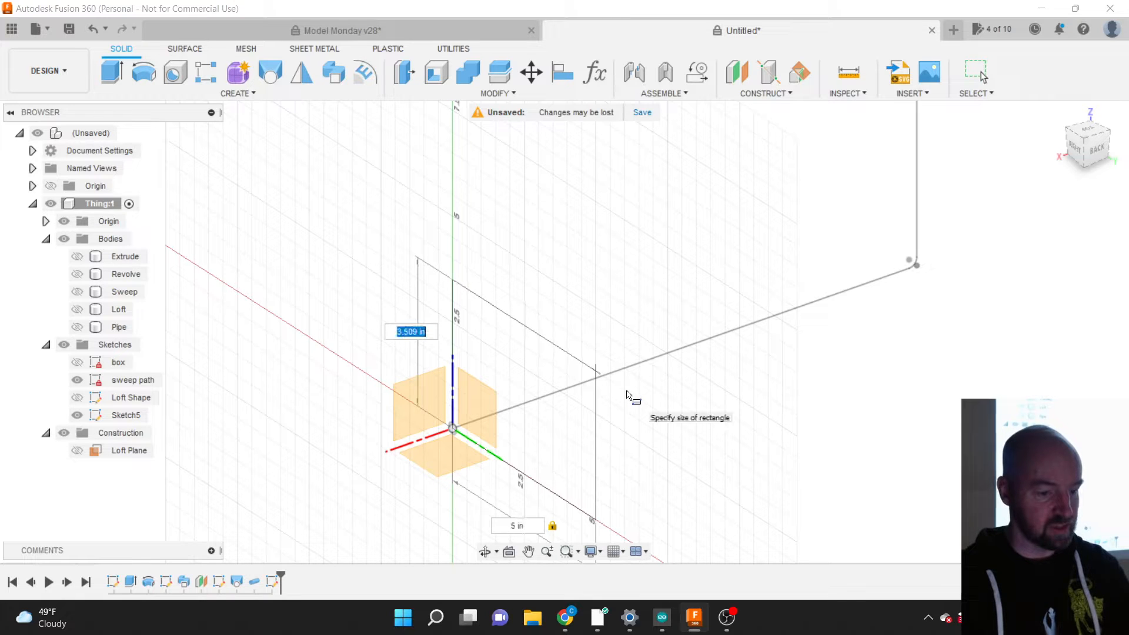
{"action": "type", "text": "3"}
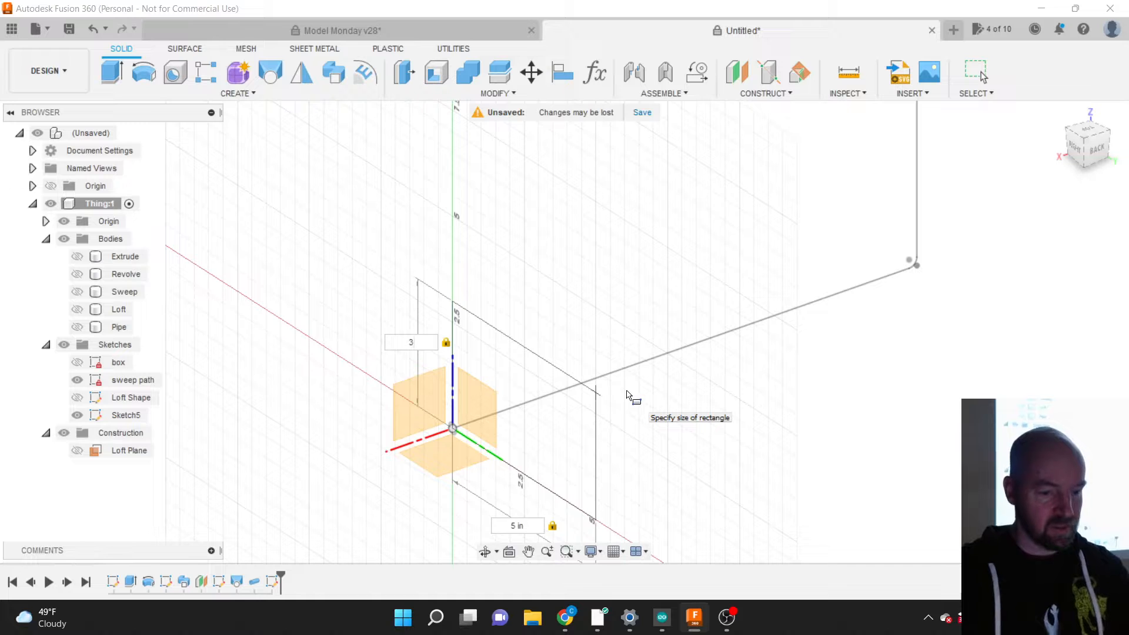
{"action": "left_click", "coordinate": [599, 396]}
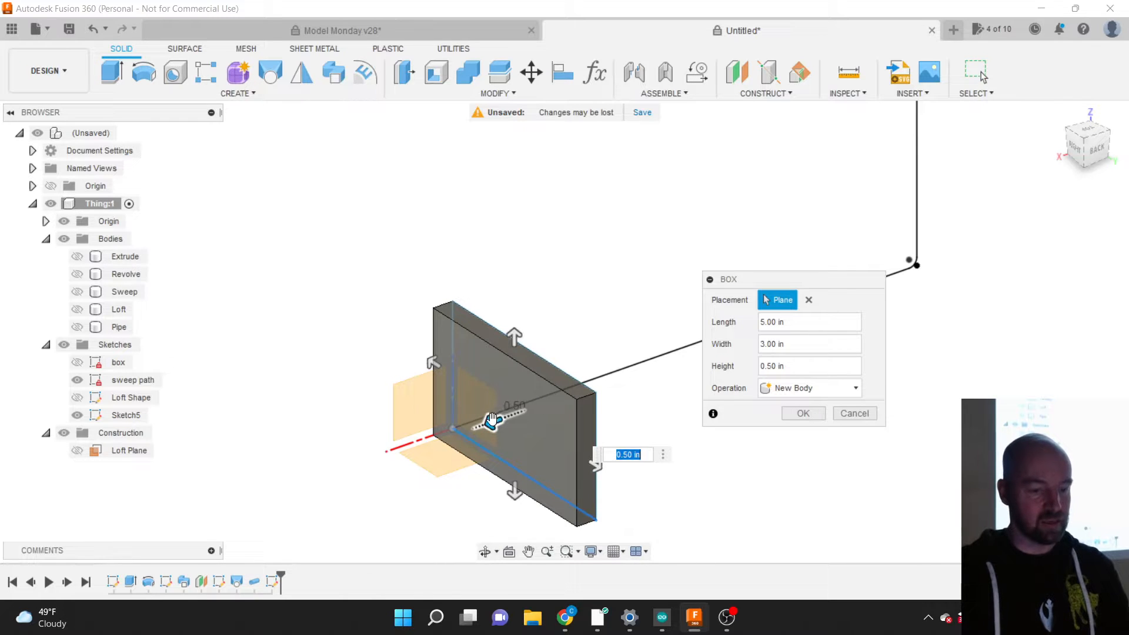
Step: Raise the box height to 2.00 in and list its Operation choices
{"action": "left_click_drag", "start_coordinate": [492, 421], "coordinate": [437, 442]}
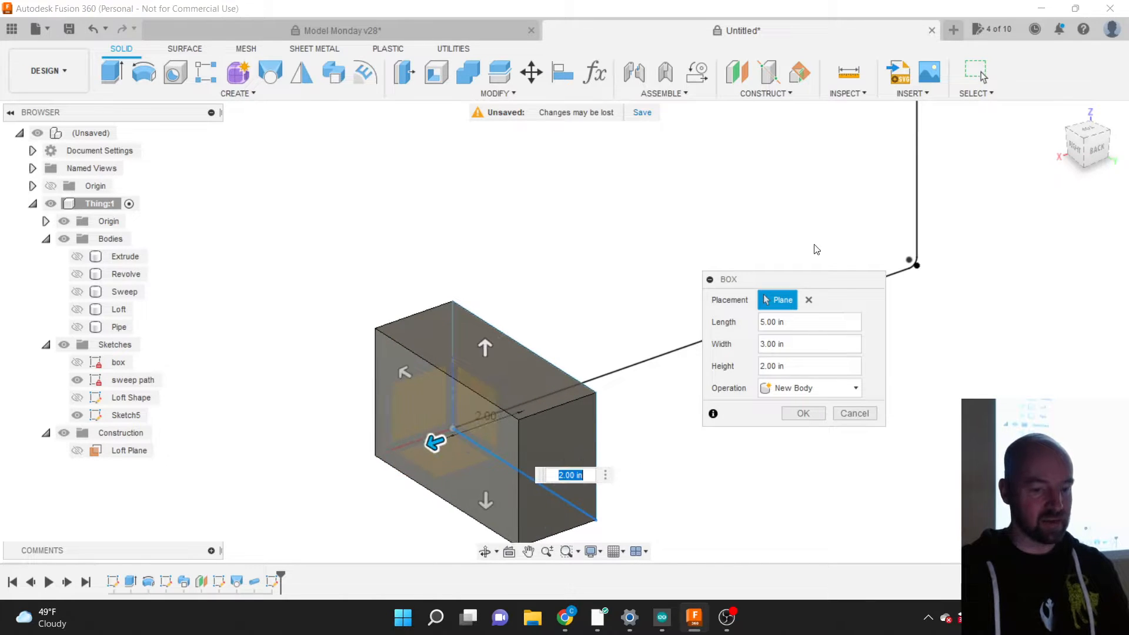
{"action": "left_click_drag", "start_coordinate": [778, 284], "coordinate": [704, 275]}
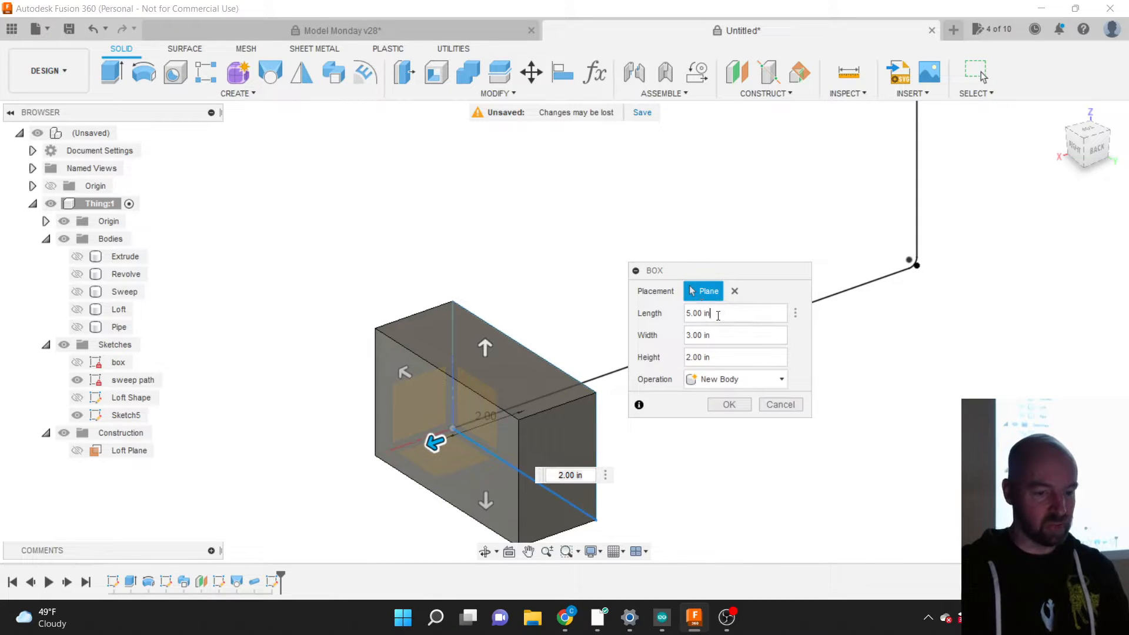
{"action": "left_click", "coordinate": [718, 359]}
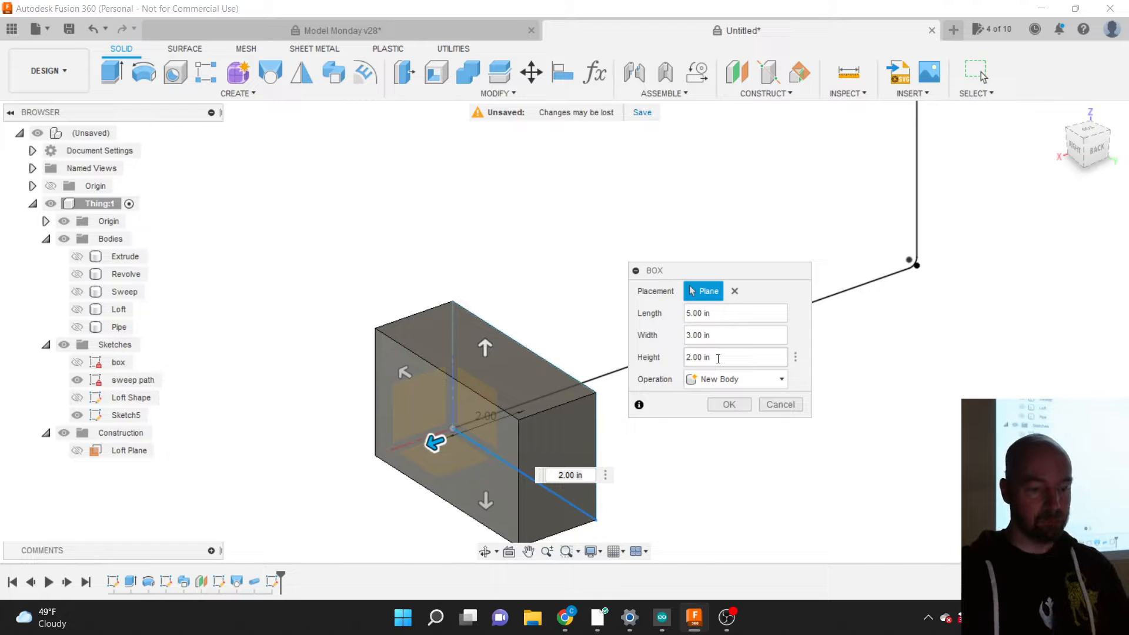
{"action": "left_click", "coordinate": [722, 381]}
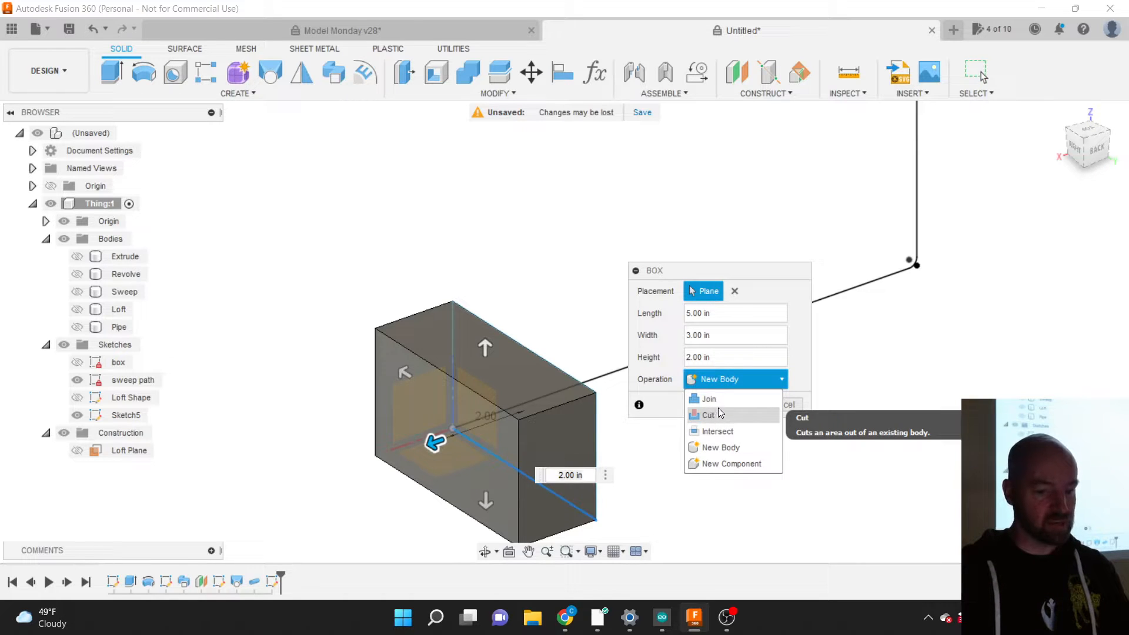
Step: Show the Revolve body and cut a notch into it with the 5 × 3 × 2 in box
{"action": "left_click", "coordinate": [718, 399]}
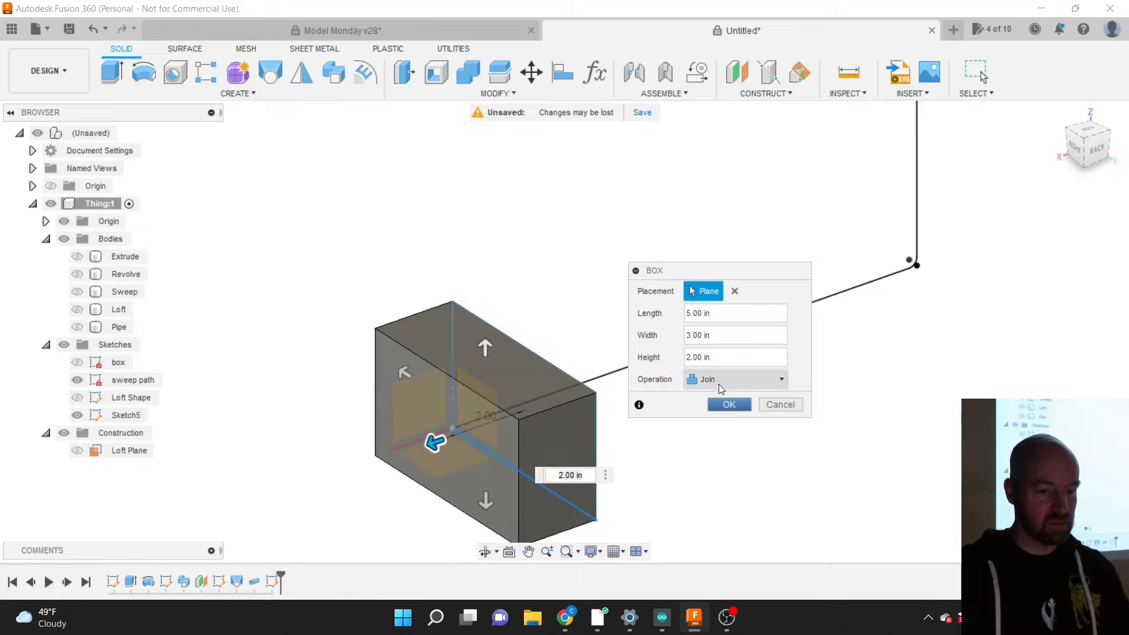
{"action": "left_click", "coordinate": [77, 275]}
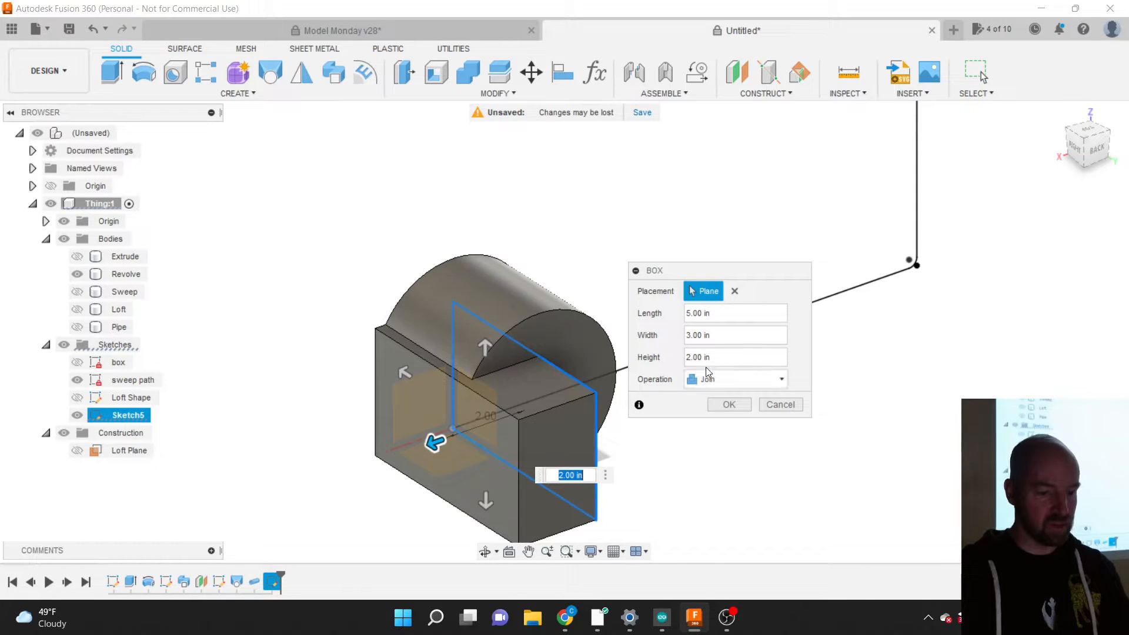
{"action": "left_click", "coordinate": [736, 379]}
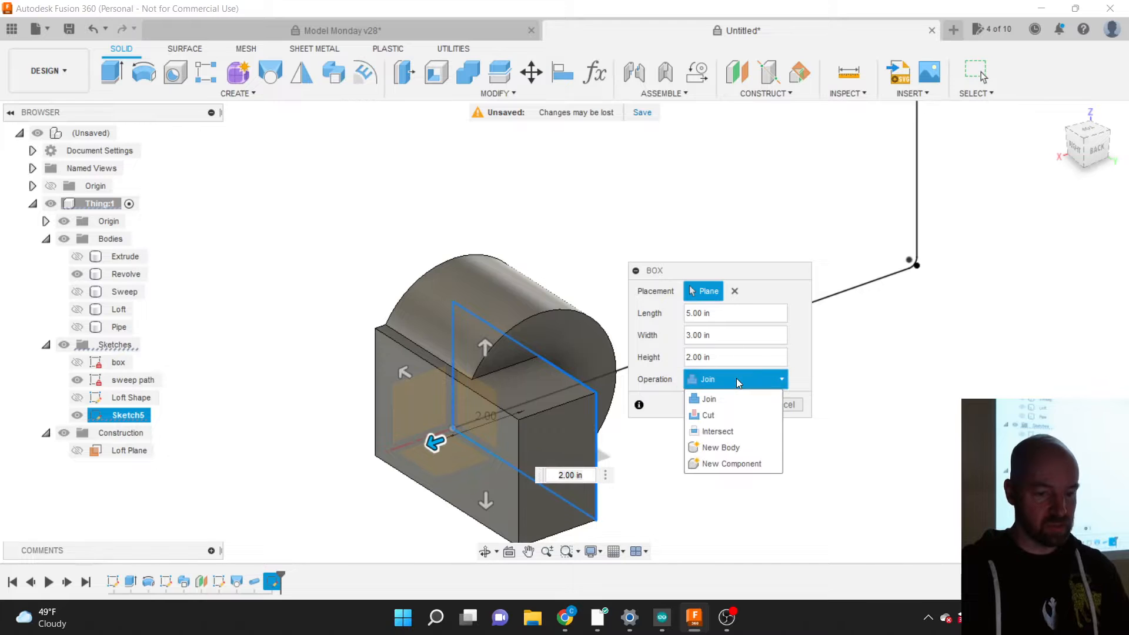
{"action": "left_click", "coordinate": [725, 419]}
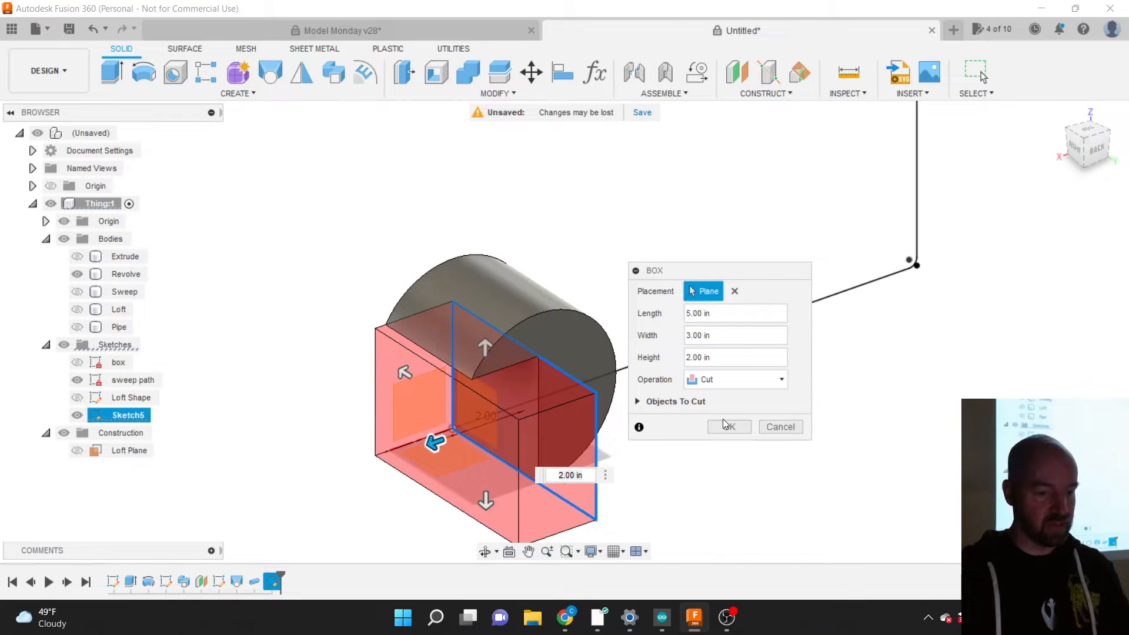
{"action": "left_click", "coordinate": [1076, 148]}
{"action": "left_click_drag", "start_coordinate": [1075, 149], "coordinate": [1059, 170]}
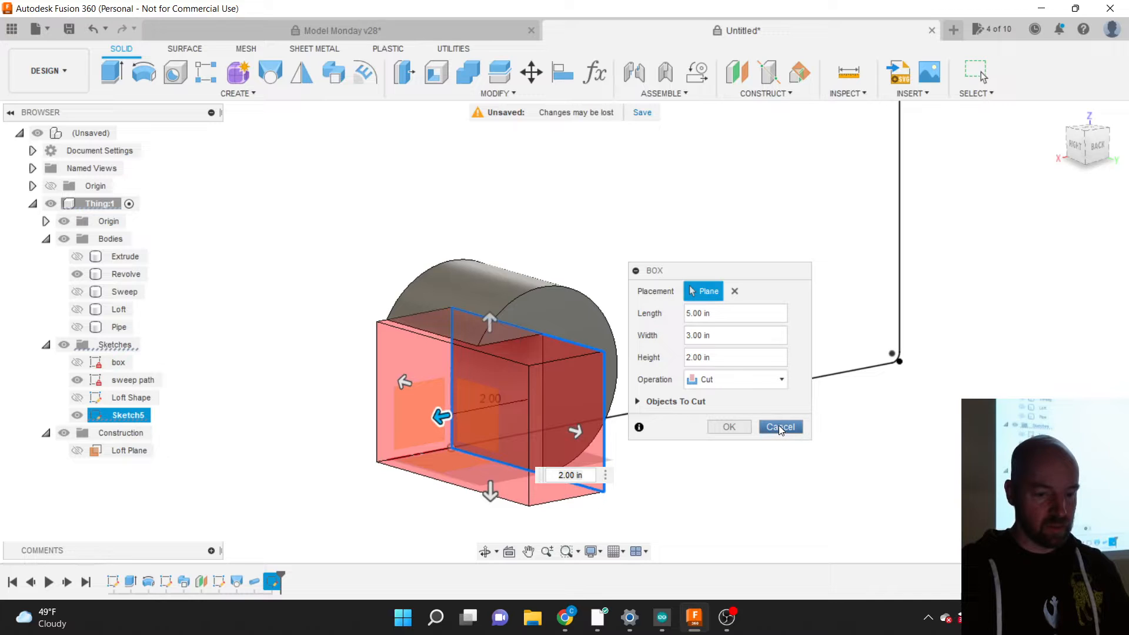
{"action": "left_click", "coordinate": [729, 427]}
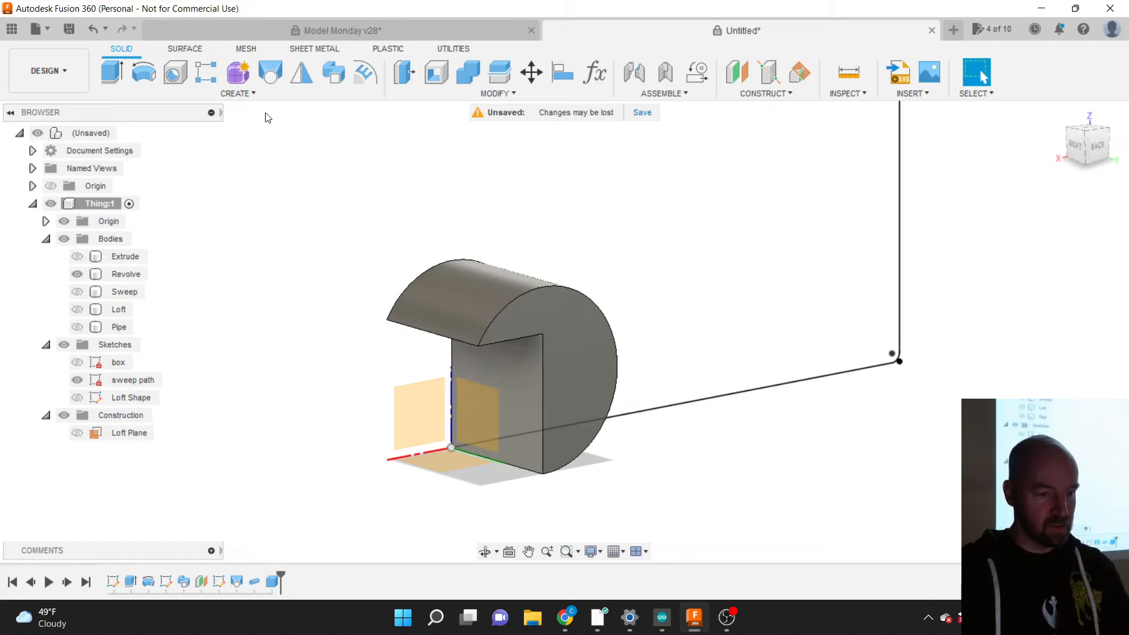
{"action": "left_click", "coordinate": [249, 98]}
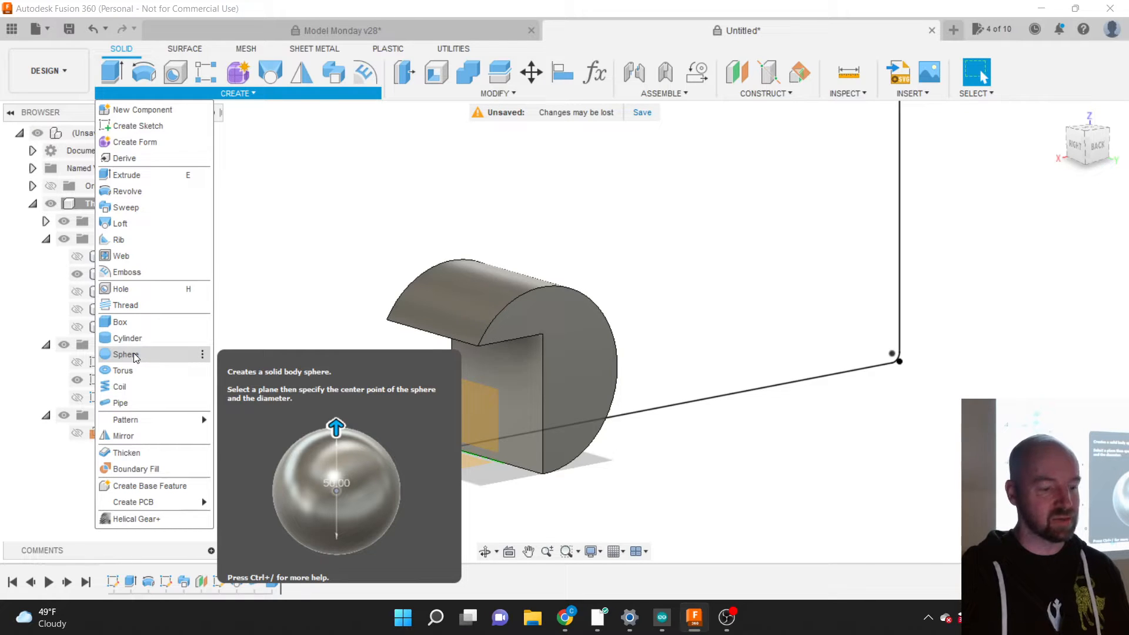
Step: Create a 4.50 in diameter sphere centred at the origin as a New Body
{"action": "left_click", "coordinate": [125, 354]}
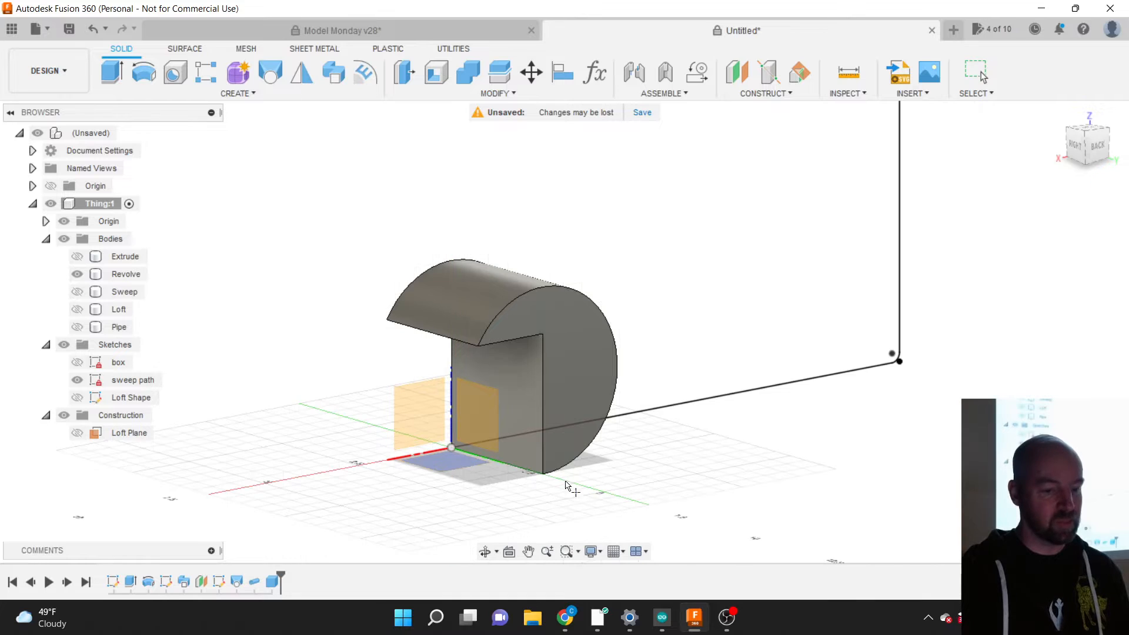
{"action": "left_click", "coordinate": [465, 443]}
{"action": "left_click", "coordinate": [451, 448]}
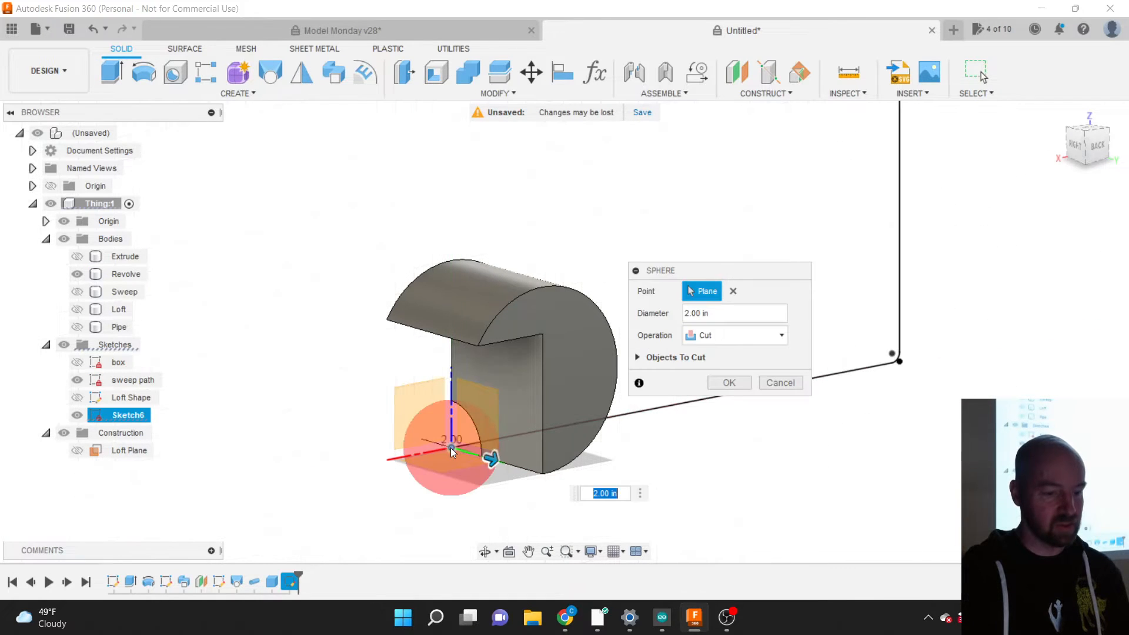
{"action": "left_click_drag", "start_coordinate": [493, 460], "coordinate": [539, 471]}
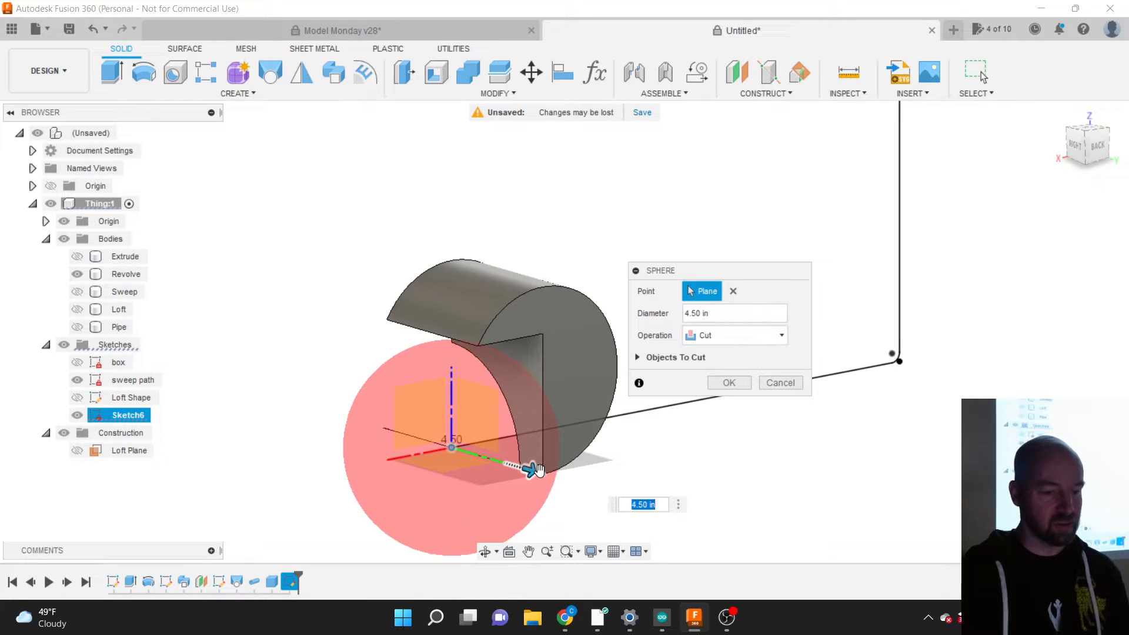
{"action": "left_click", "coordinate": [723, 332]}
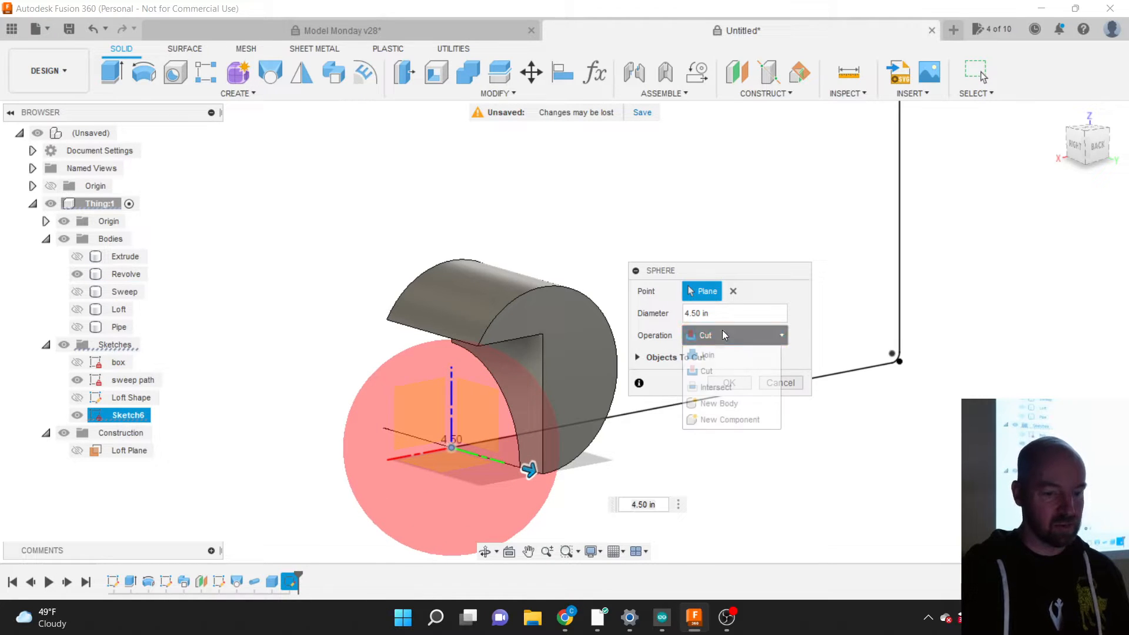
{"action": "left_click", "coordinate": [721, 407]}
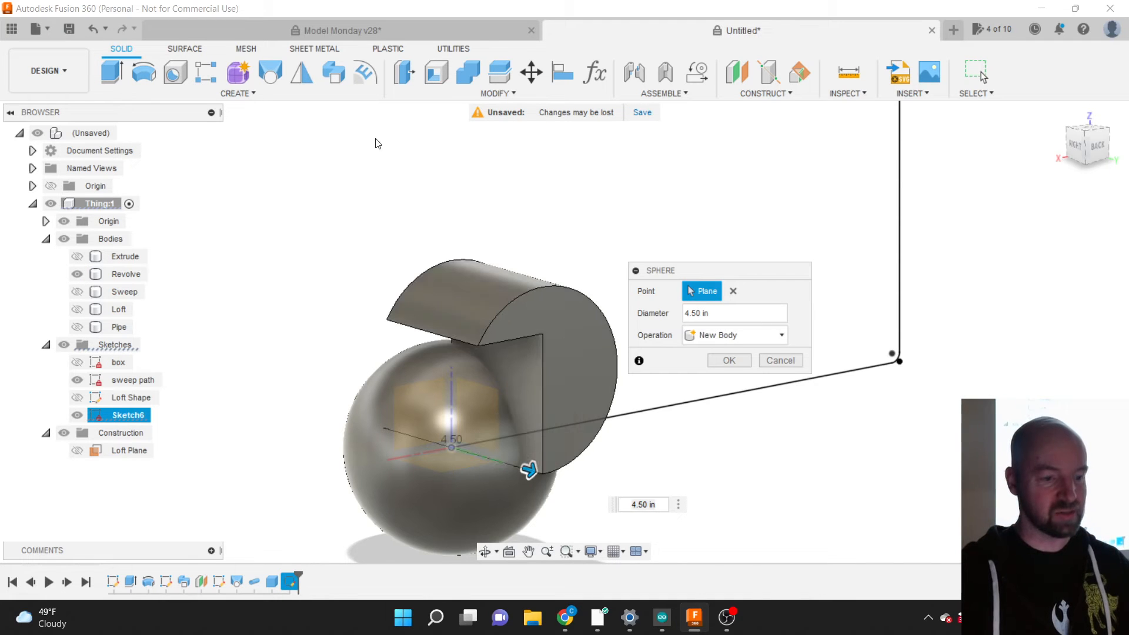
{"action": "left_click", "coordinate": [242, 94]}
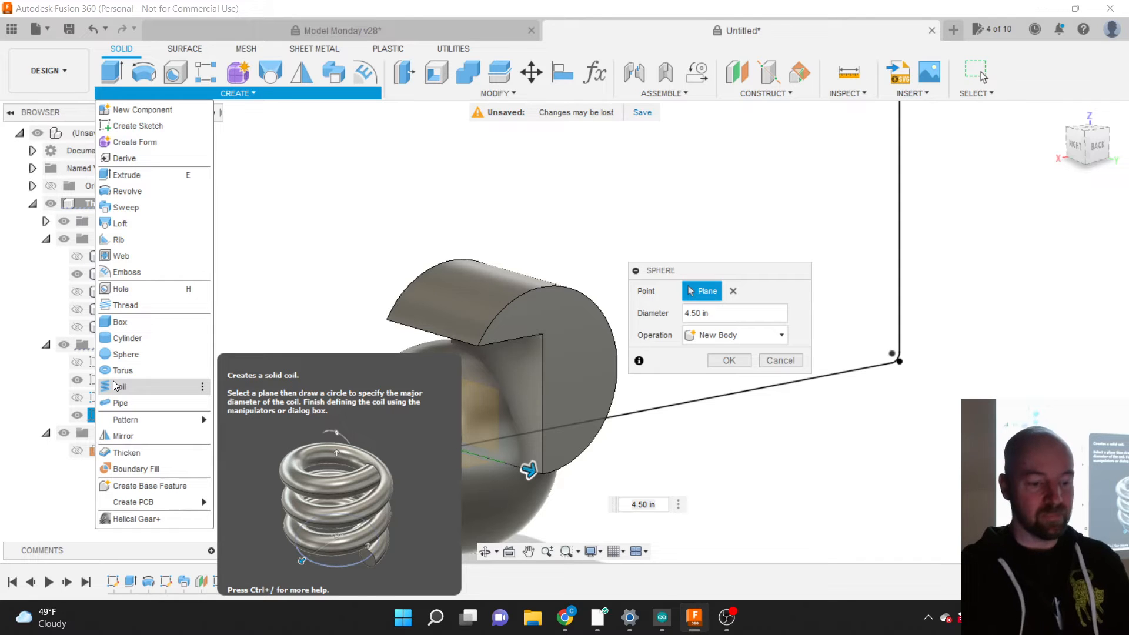
Step: Browse the Construct, Assemble and Insert menus to find Insert McMaster-Carr Component
{"action": "key", "text": "XF86AudioLowerVolume"}
{"action": "key", "text": "XF86AudioLowerVolume"}
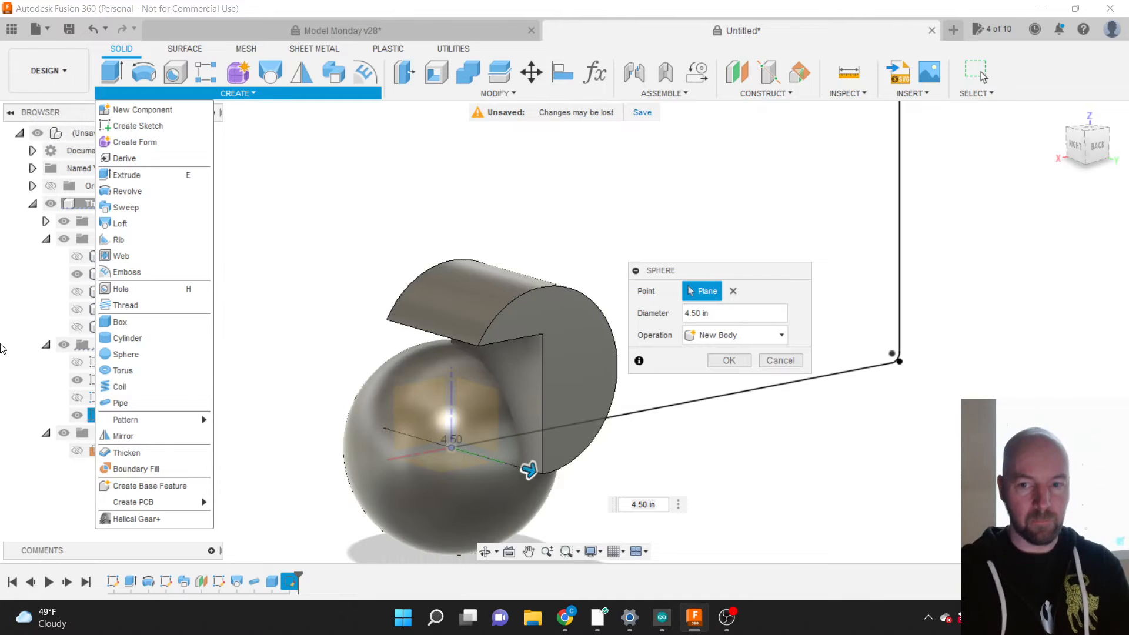
{"action": "left_click", "coordinate": [684, 96]}
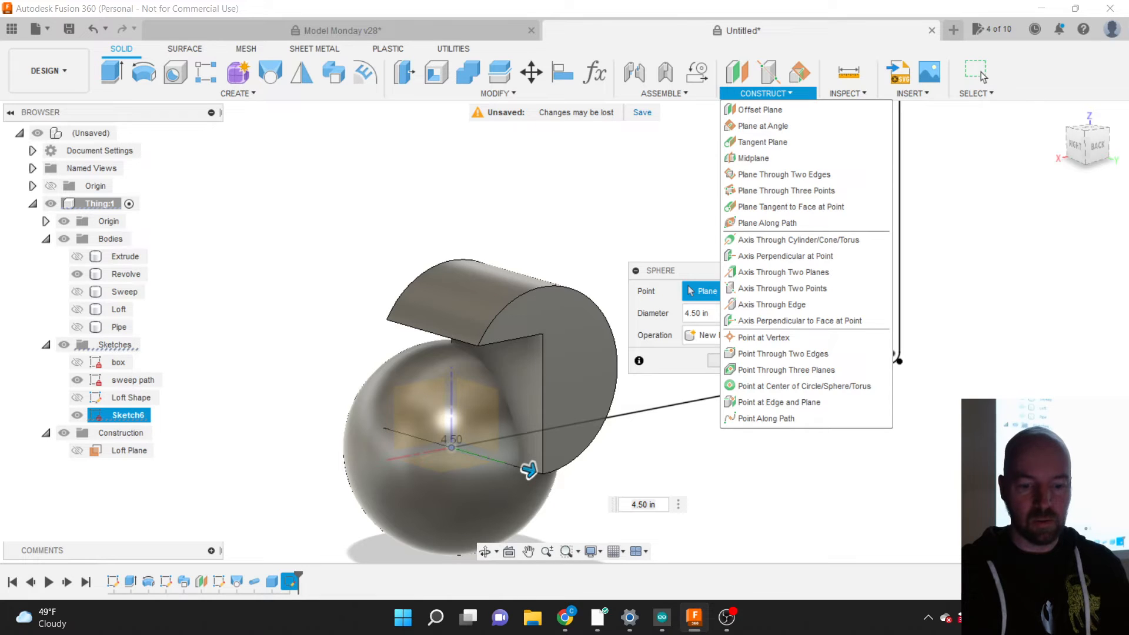
{"action": "key", "text": "super+a"}
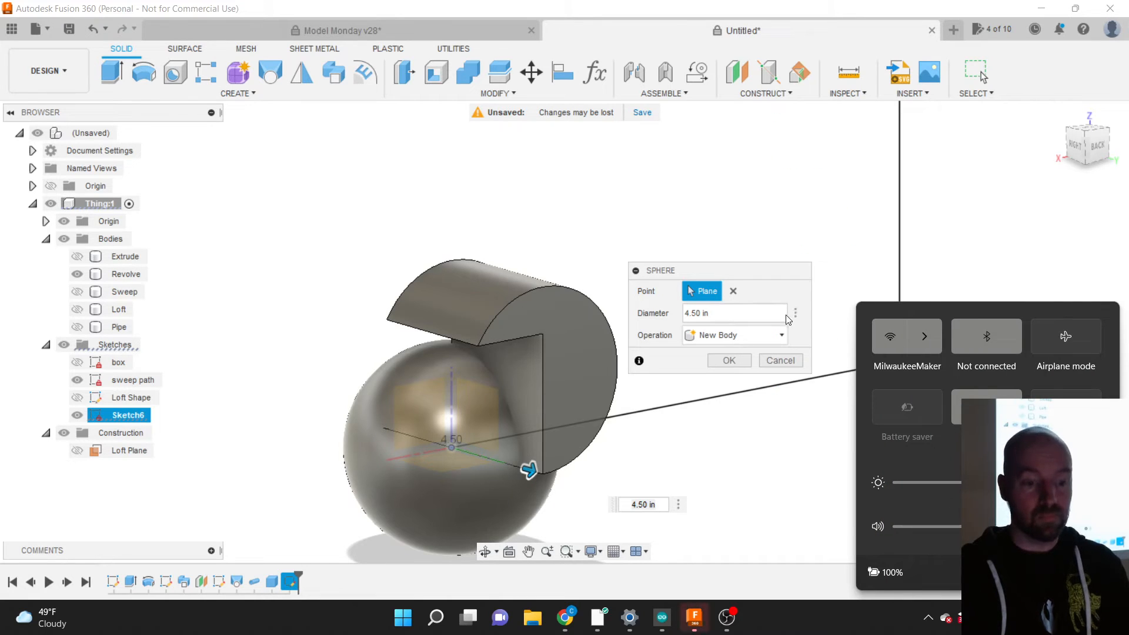
{"action": "left_click", "coordinate": [662, 93]}
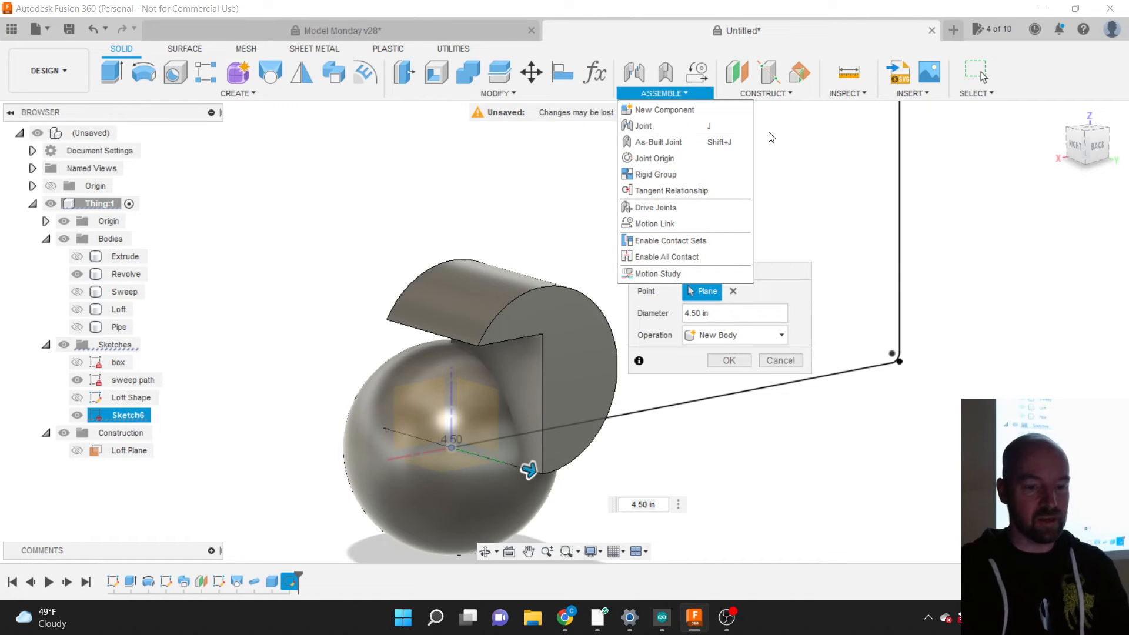
{"action": "left_click", "coordinate": [912, 93]}
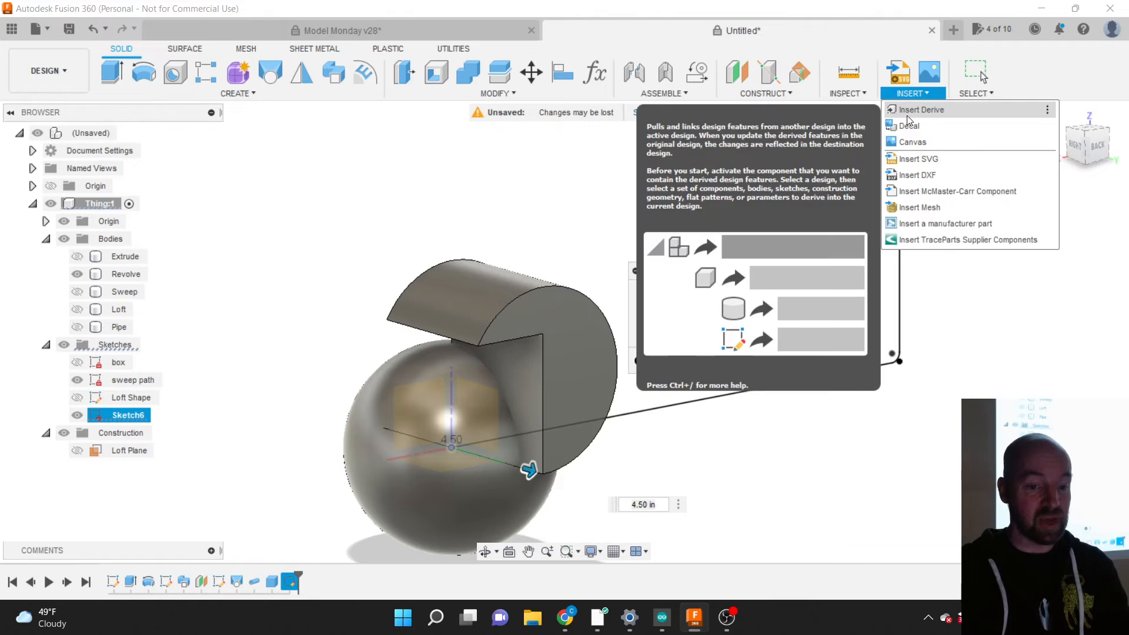
Step: Open the McMaster-Carr catalog and browse the Screws & Bolts category
{"action": "left_click", "coordinate": [918, 192]}
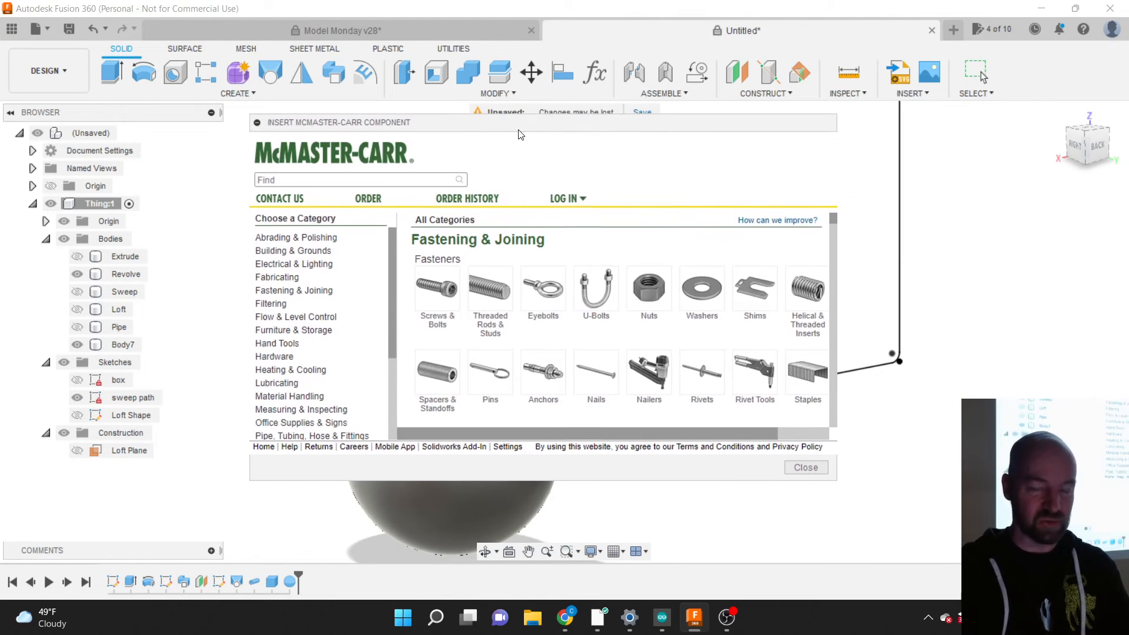
{"action": "left_click", "coordinate": [437, 305]}
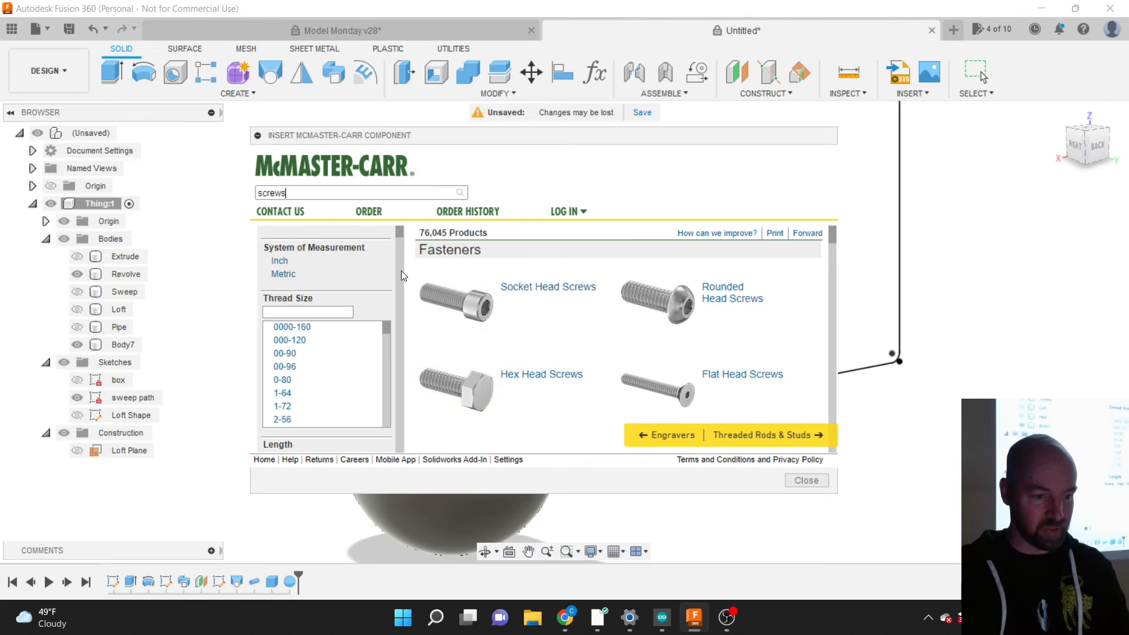
{"action": "left_click_drag", "start_coordinate": [285, 194], "coordinate": [257, 194]}
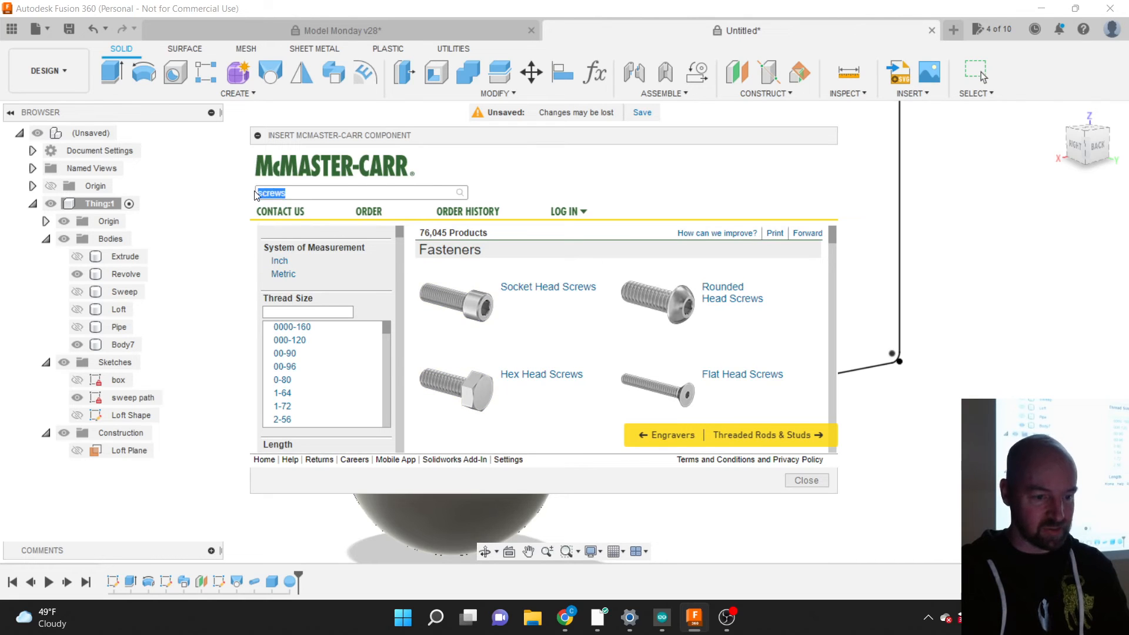
Step: Return to the catalog home page, scroll through the categories, and close the catalog
{"action": "left_click", "coordinate": [310, 173]}
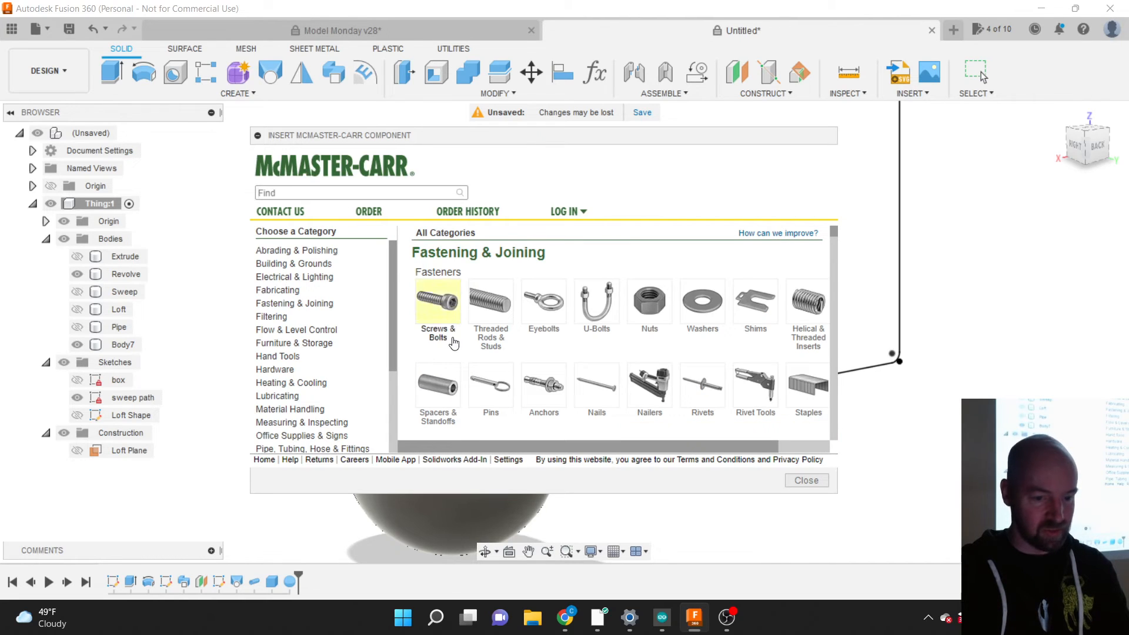
{"action": "scroll", "coordinate": [625, 377], "scroll_direction": "down", "scroll_amount": 8}
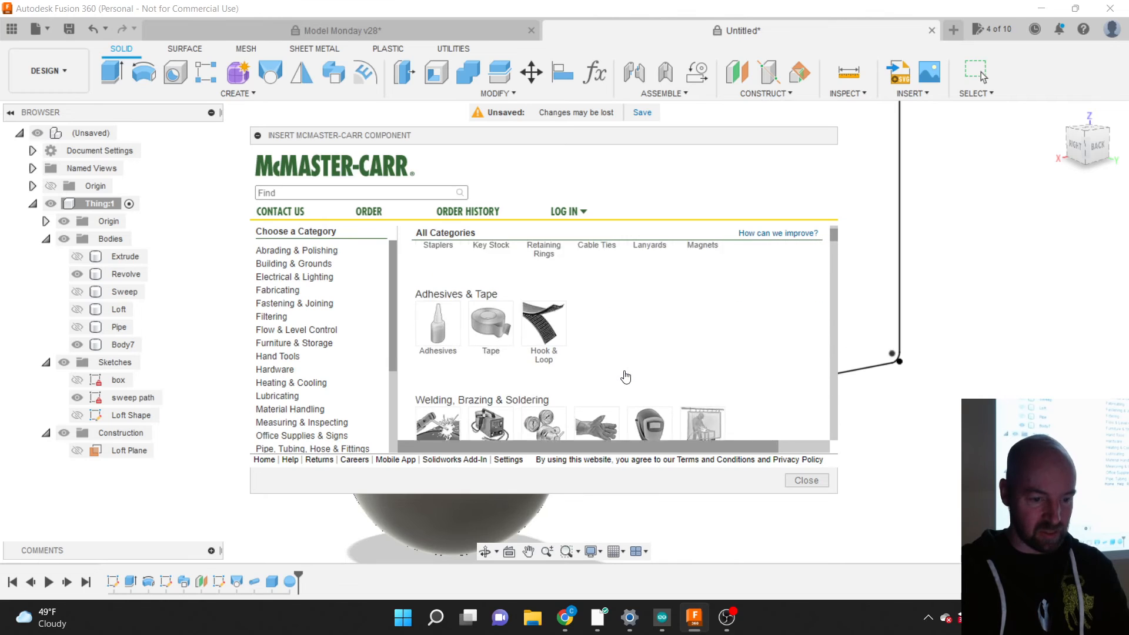
{"action": "scroll", "coordinate": [625, 376], "scroll_direction": "down", "scroll_amount": 8}
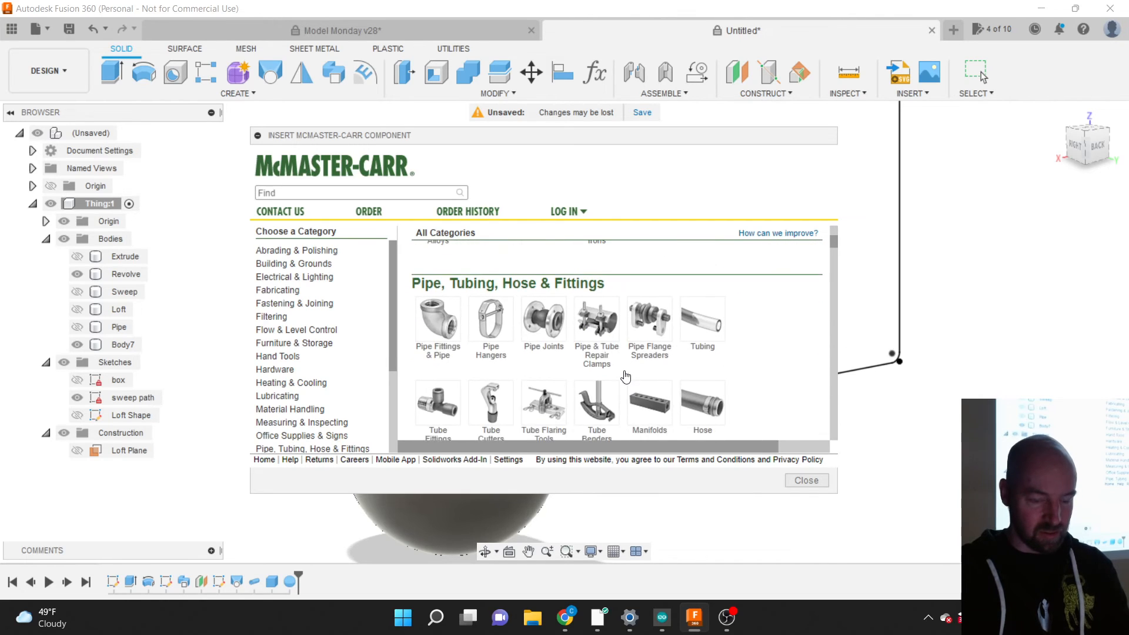
{"action": "scroll", "coordinate": [626, 376], "scroll_direction": "down", "scroll_amount": 8}
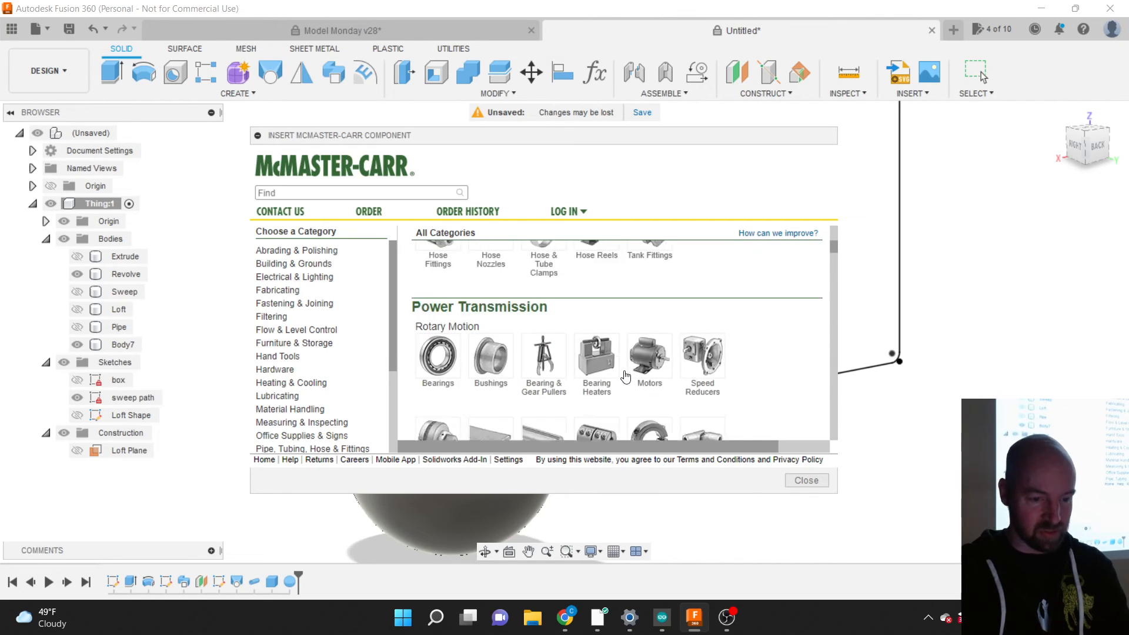
{"action": "scroll", "coordinate": [625, 377], "scroll_direction": "down", "scroll_amount": 6}
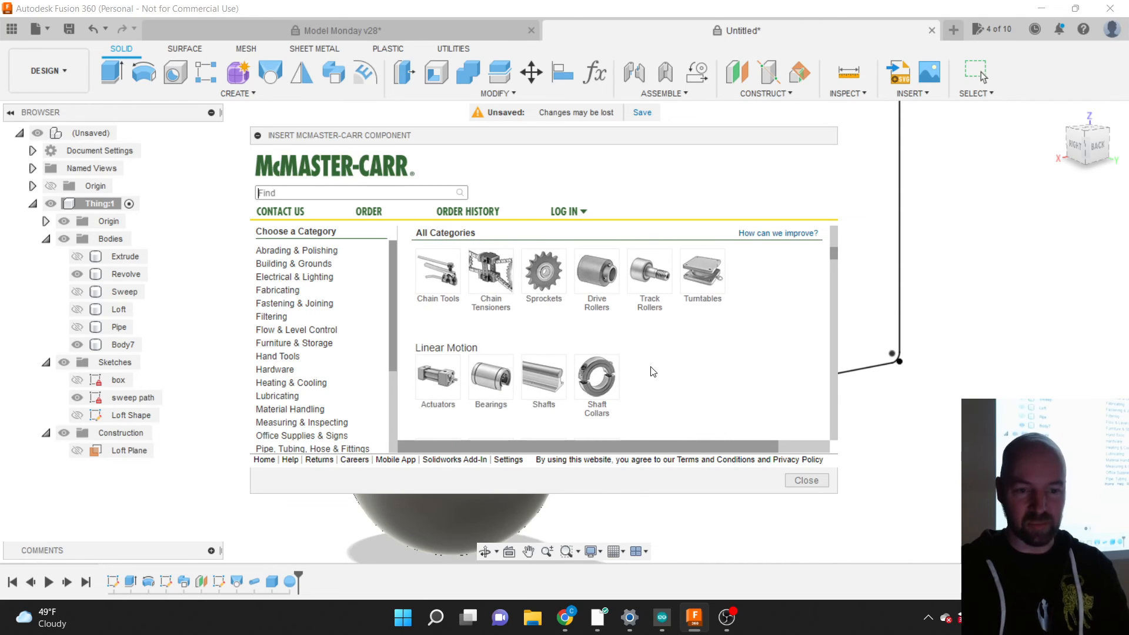
{"action": "left_click", "coordinate": [806, 480]}
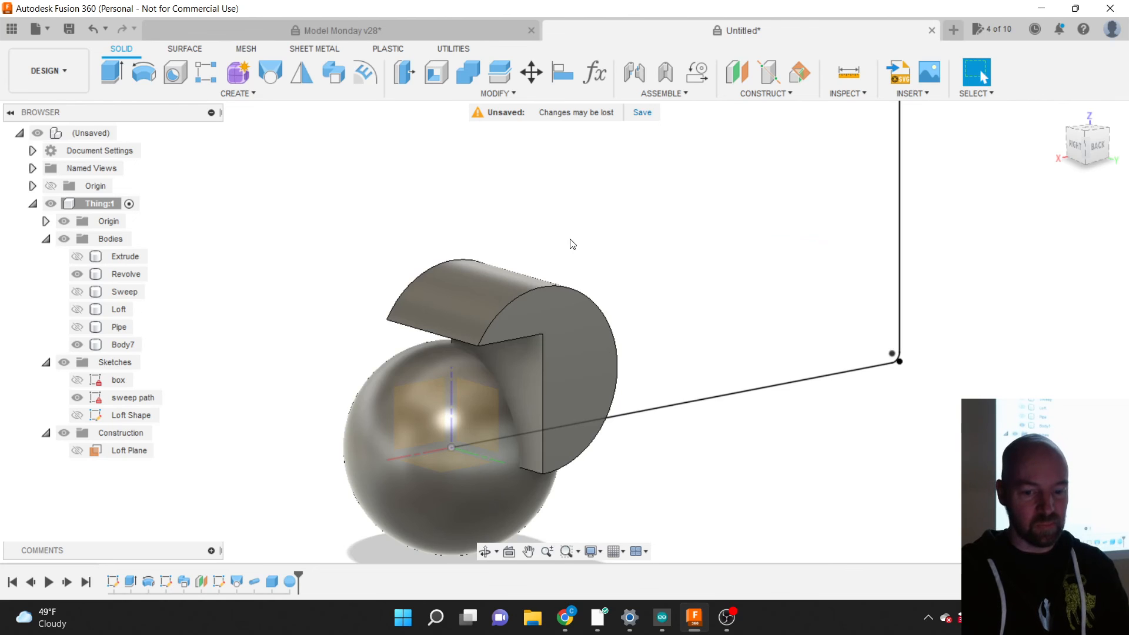